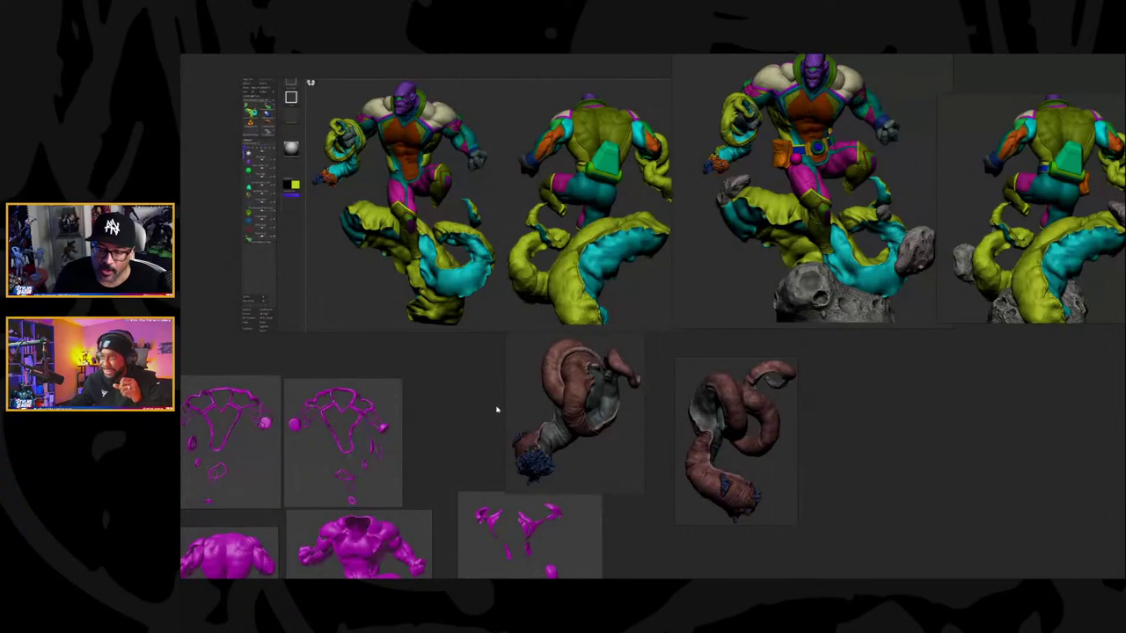
Step: Pan and zoom across the PureRef board over the magenta part sheets and colour-blocked figures
scroll(458, 456, up, 2)
middle_drag(458, 456, 638, 311)
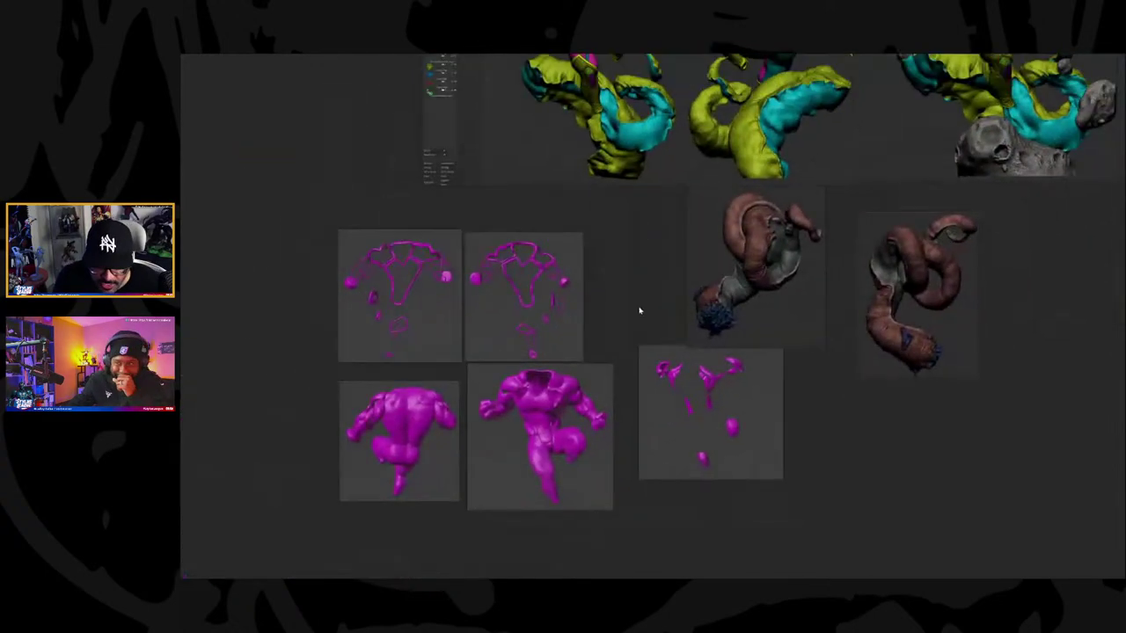
scroll(442, 370, up, 2)
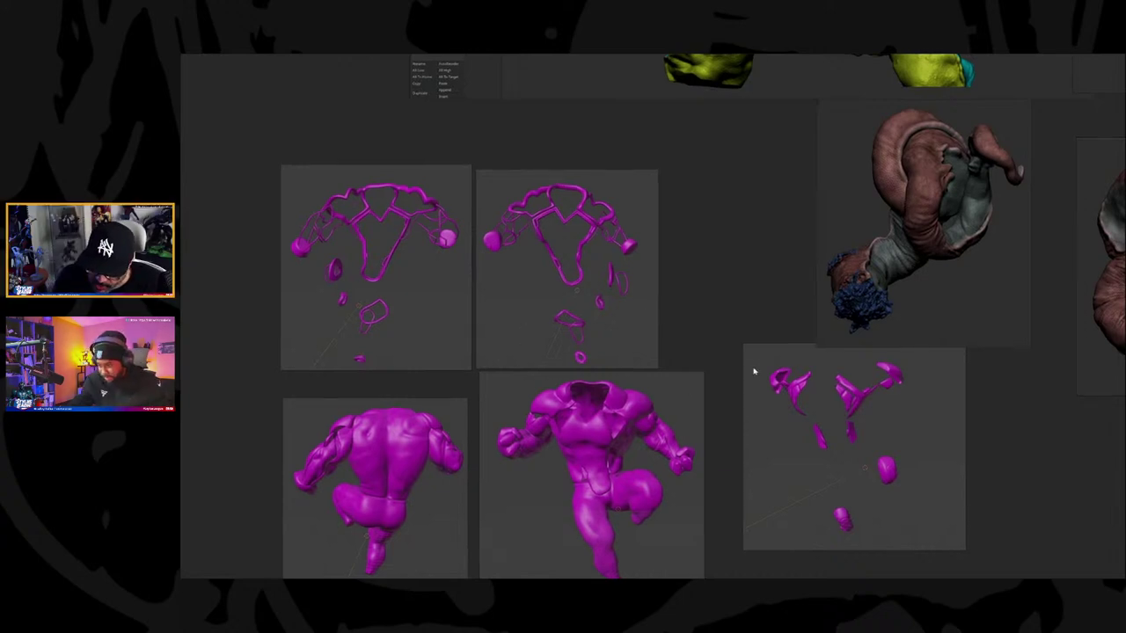
middle_drag(748, 372, 772, 449)
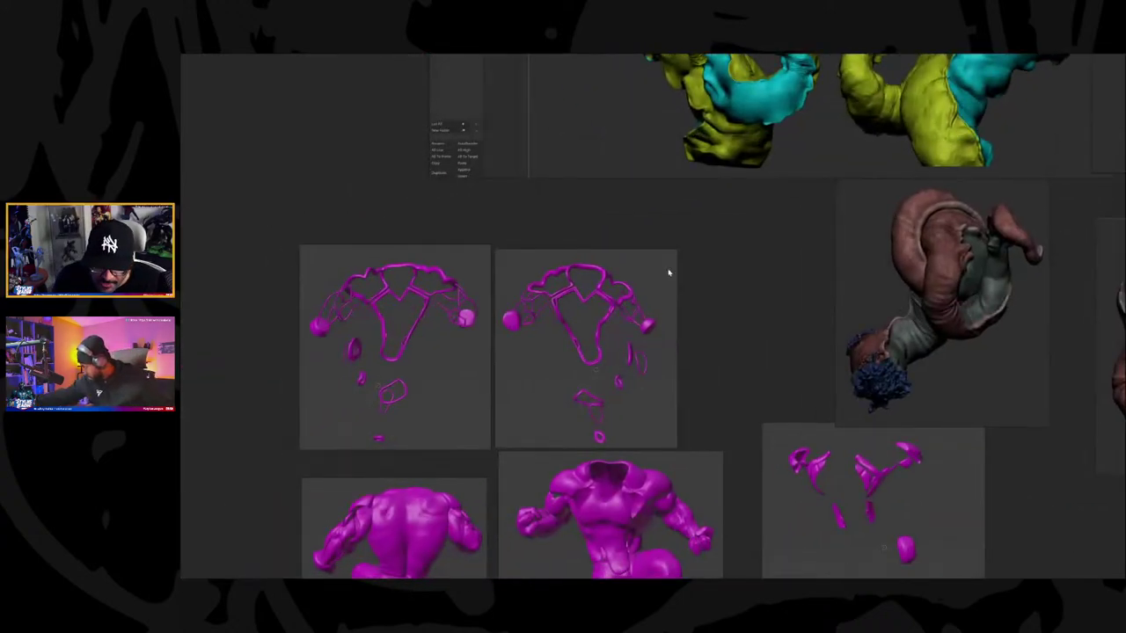
middle_drag(668, 272, 639, 512)
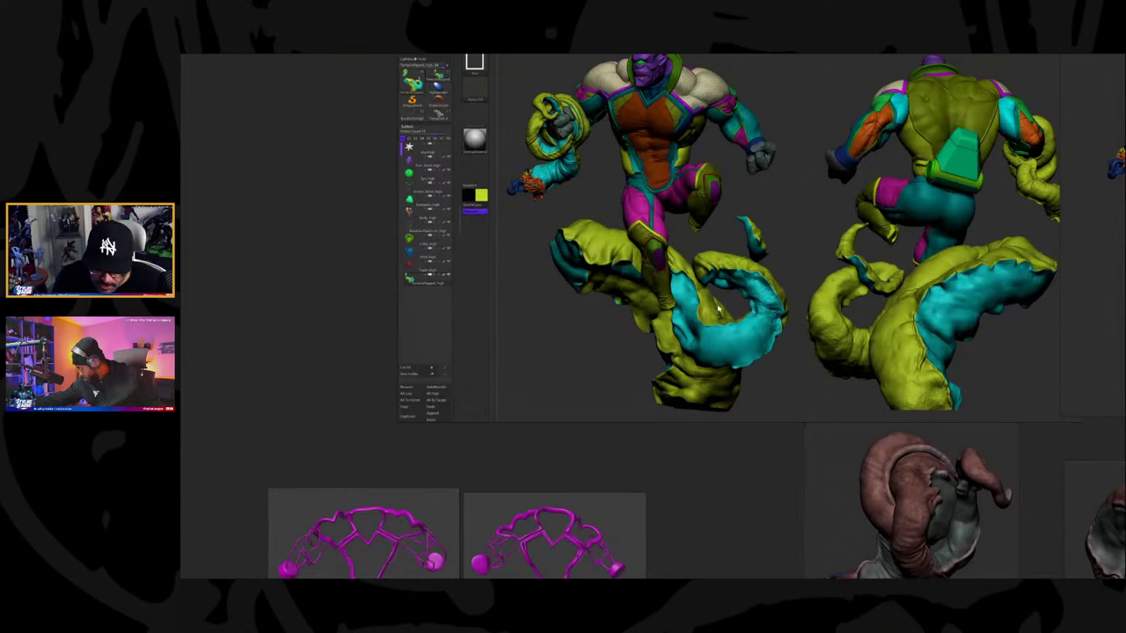
middle_drag(719, 308, 677, 389)
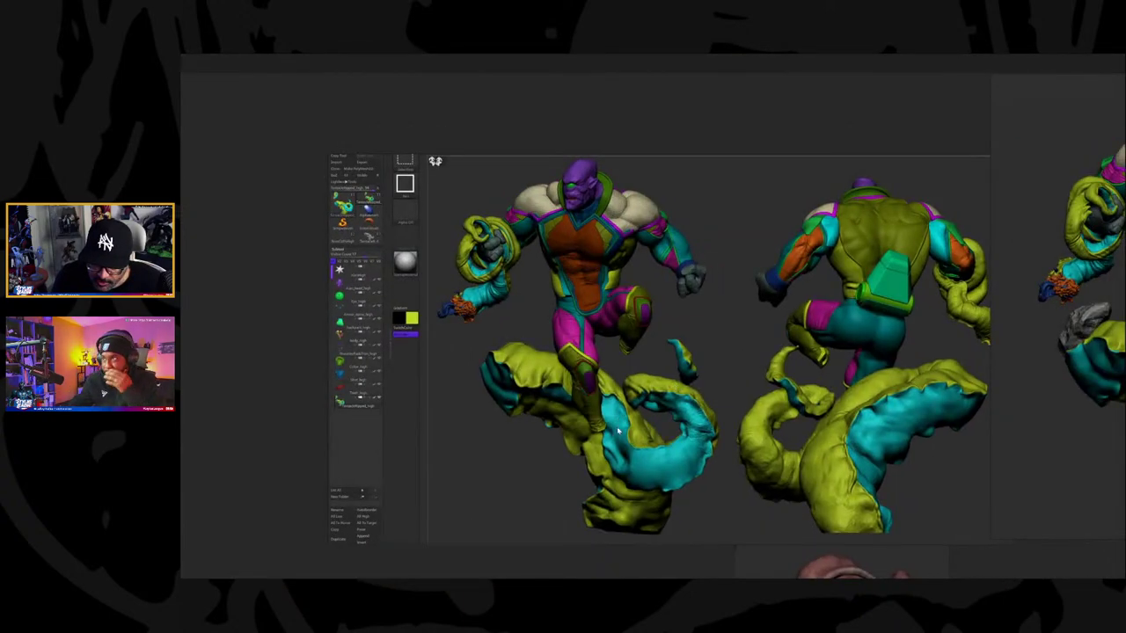
scroll(620, 428, up, 2)
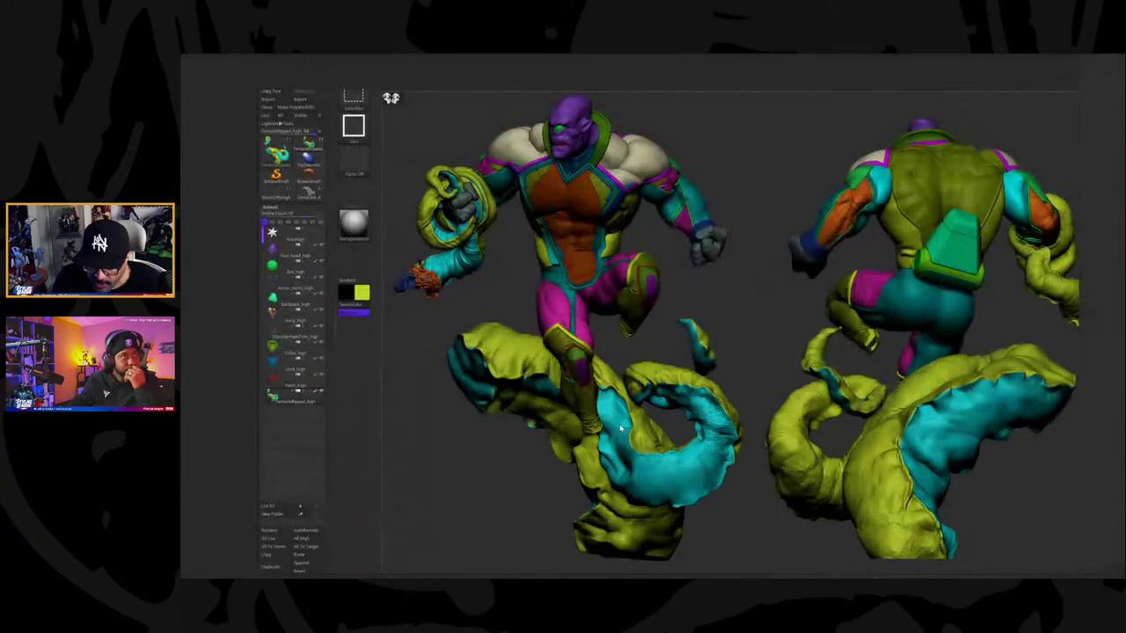
scroll(724, 447, down, 2)
middle_drag(690, 462, 620, 256)
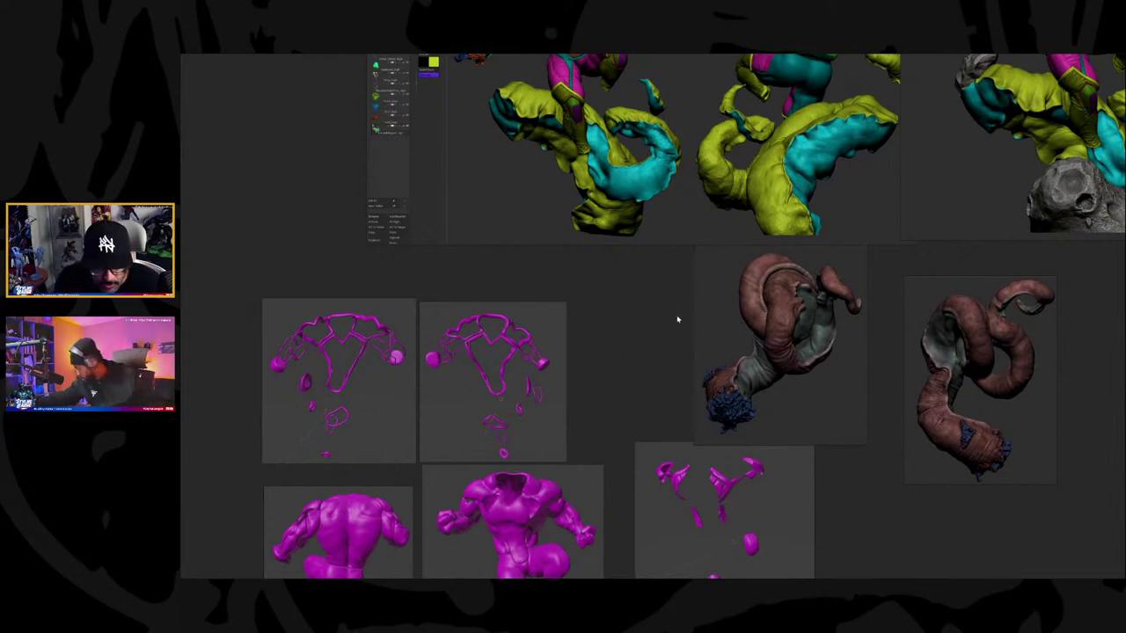
middle_drag(689, 305, 695, 481)
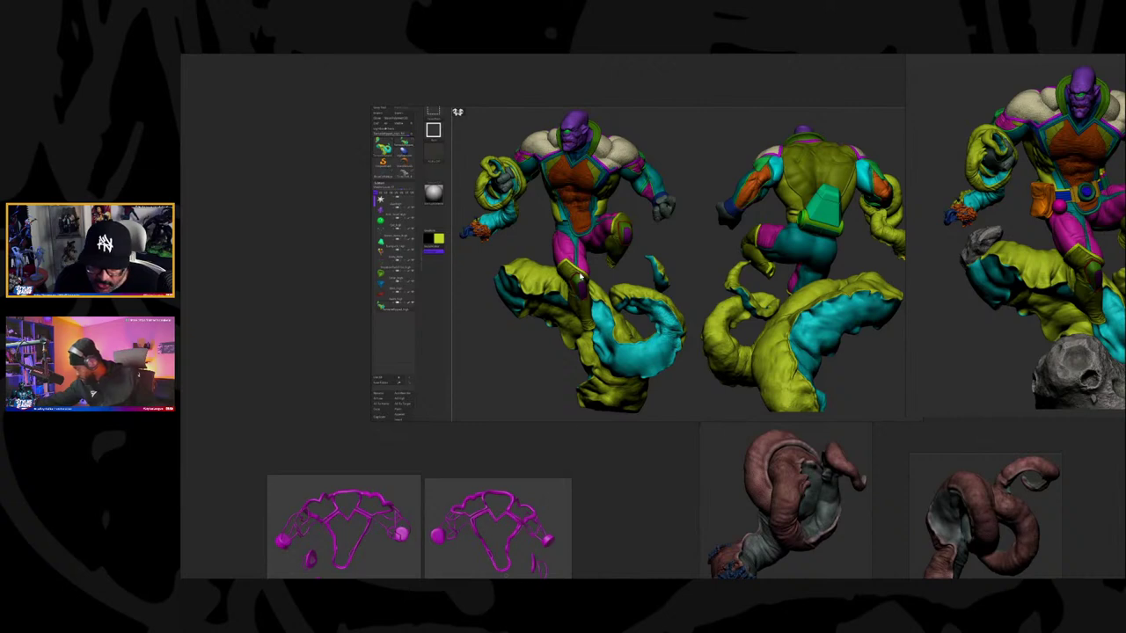
scroll(582, 278, up, 3)
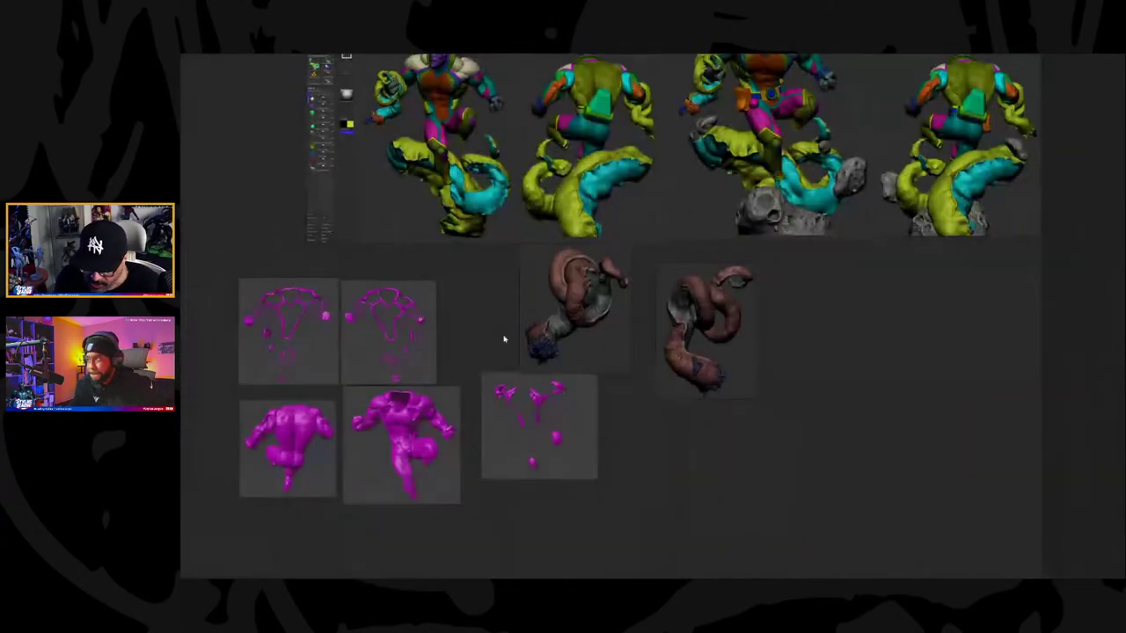
Step: Zoom in on the two tentacle reference images in PureRef
scroll(613, 281, up, 2)
scroll(751, 287, up, 1)
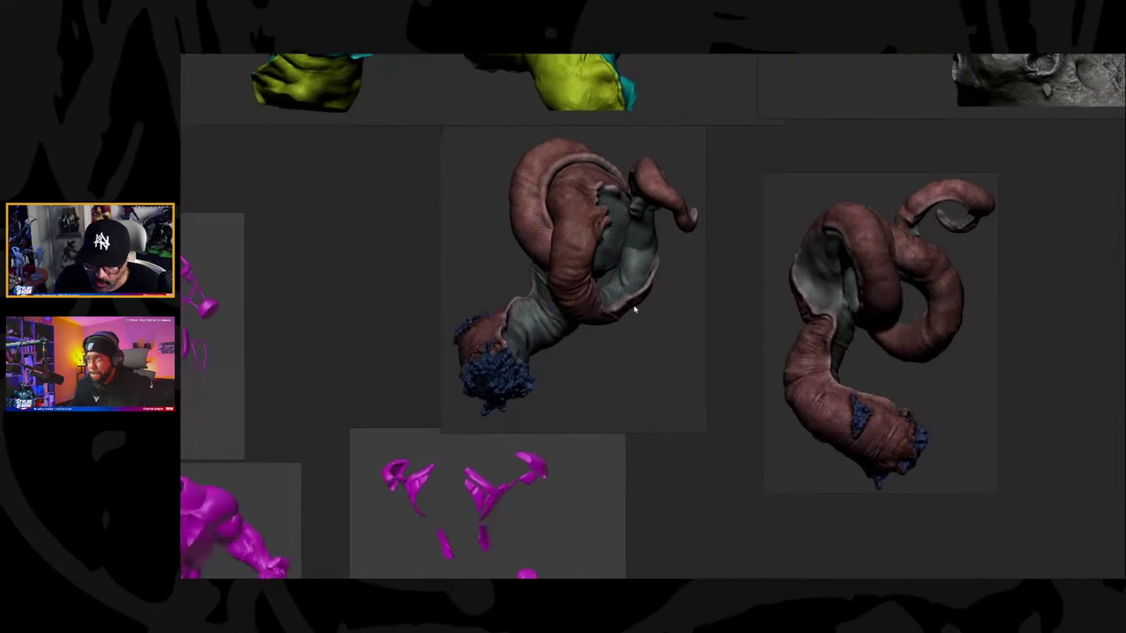
scroll(633, 310, up, 2)
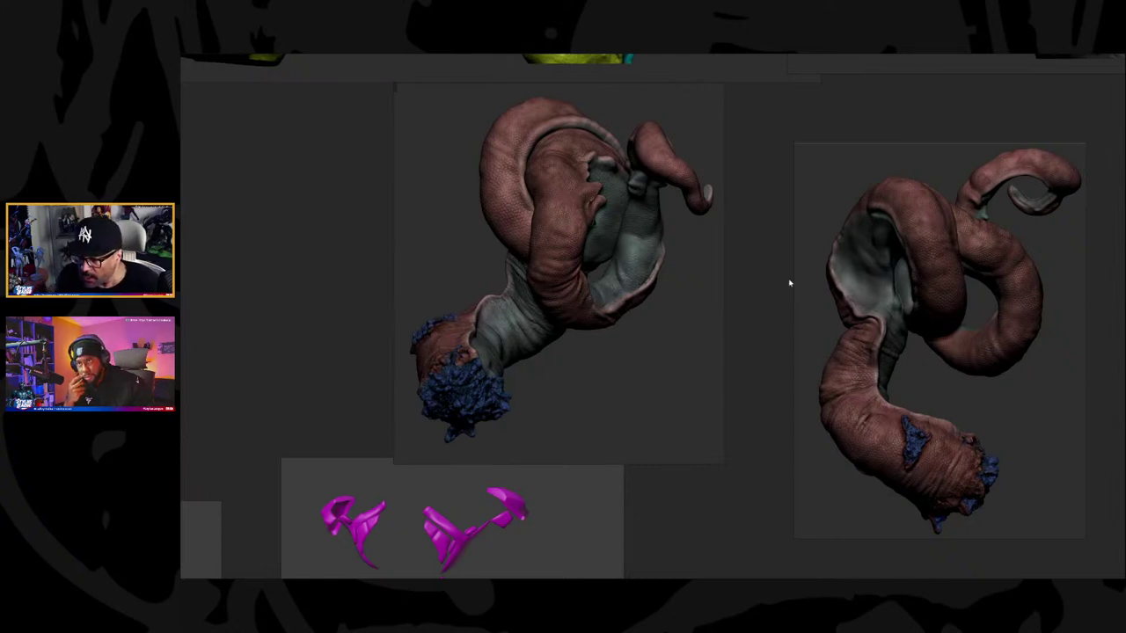
scroll(789, 285, down, 2)
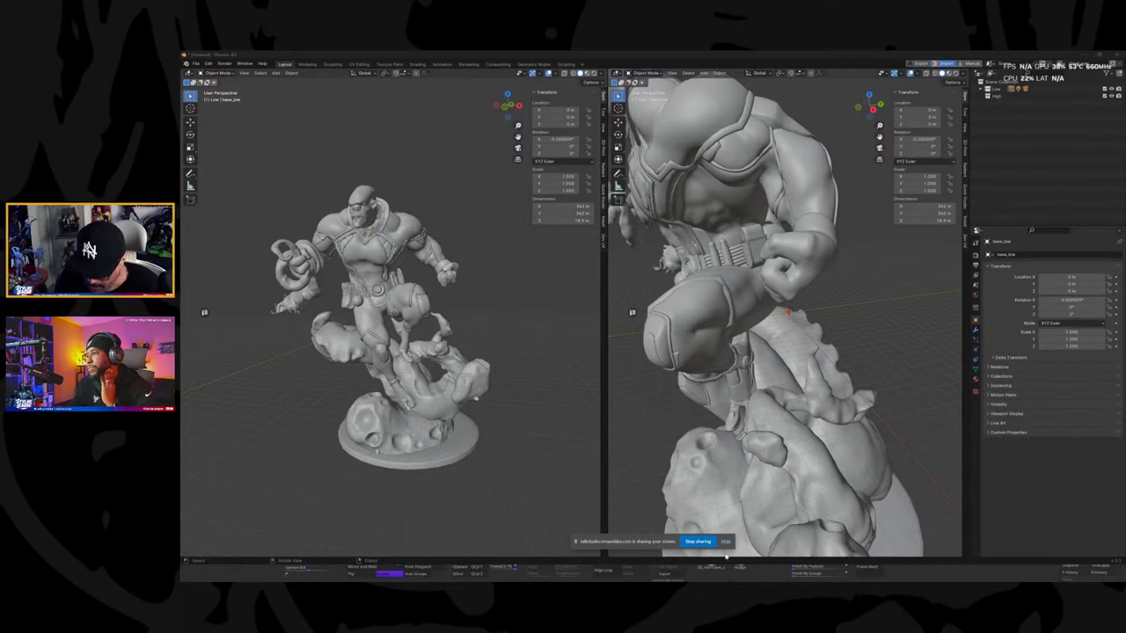
Step: Frame the statue in the right viewport, then hide the statue collection in both views
click(724, 542)
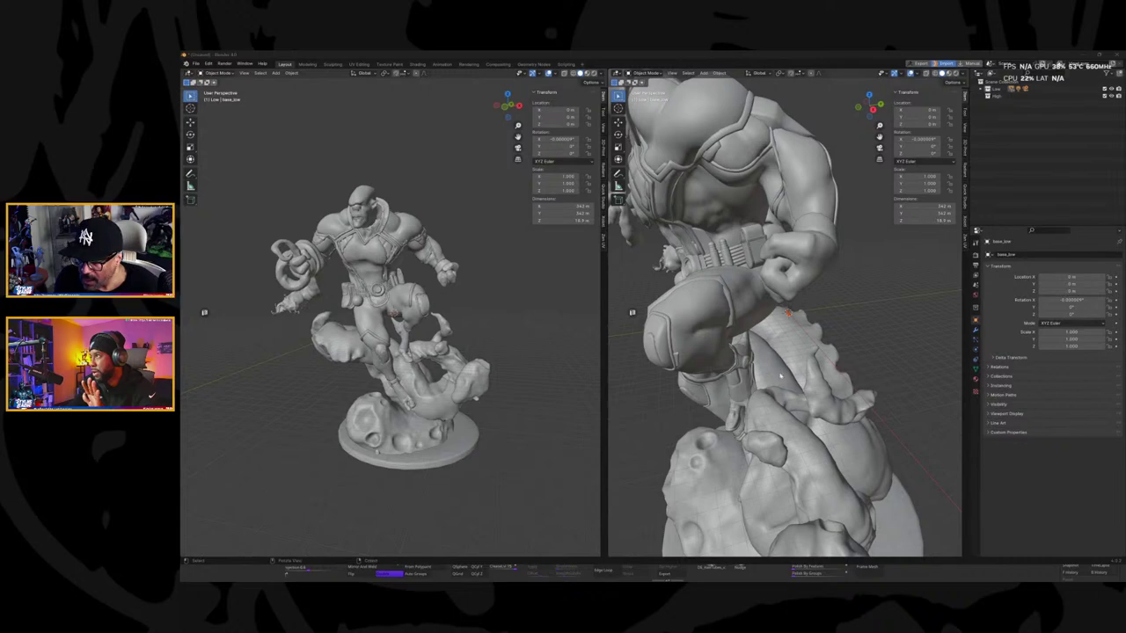
key(Home)
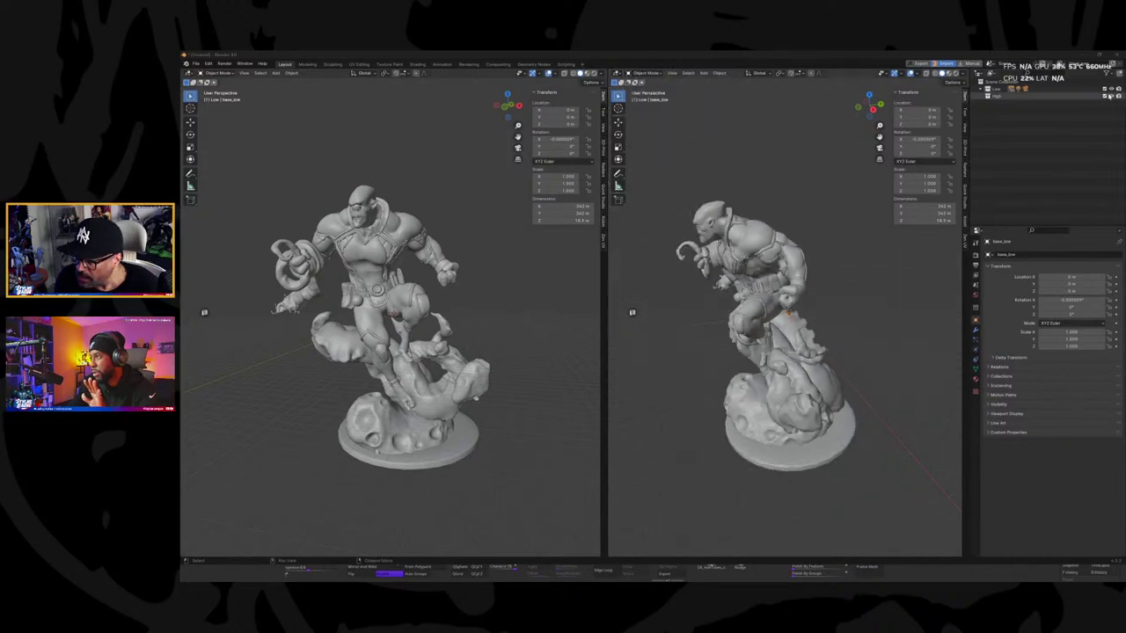
click(1112, 90)
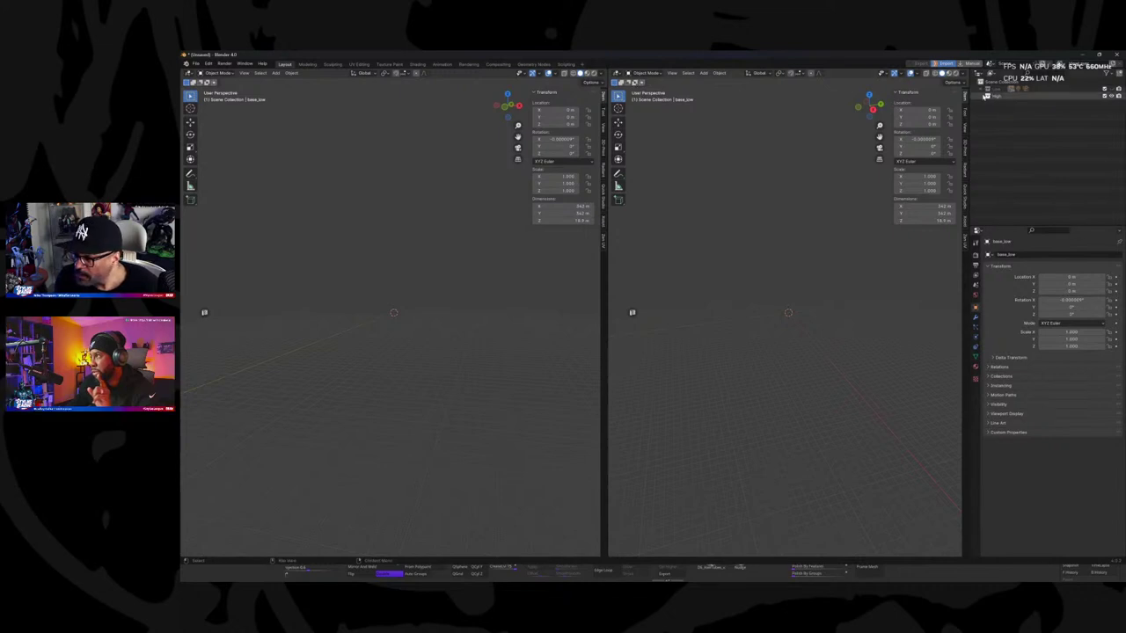
Step: Expand the collection to list its high- and low-poly parts, enlarge the Outliner, and unhide the statue
click(987, 97)
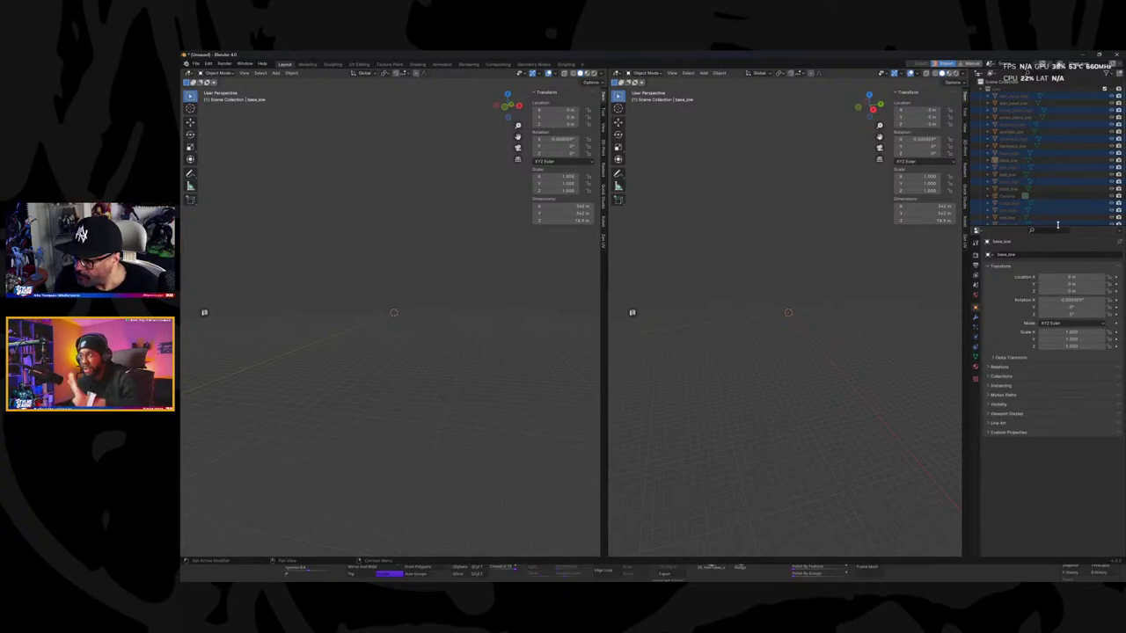
drag(1056, 231, 1043, 453)
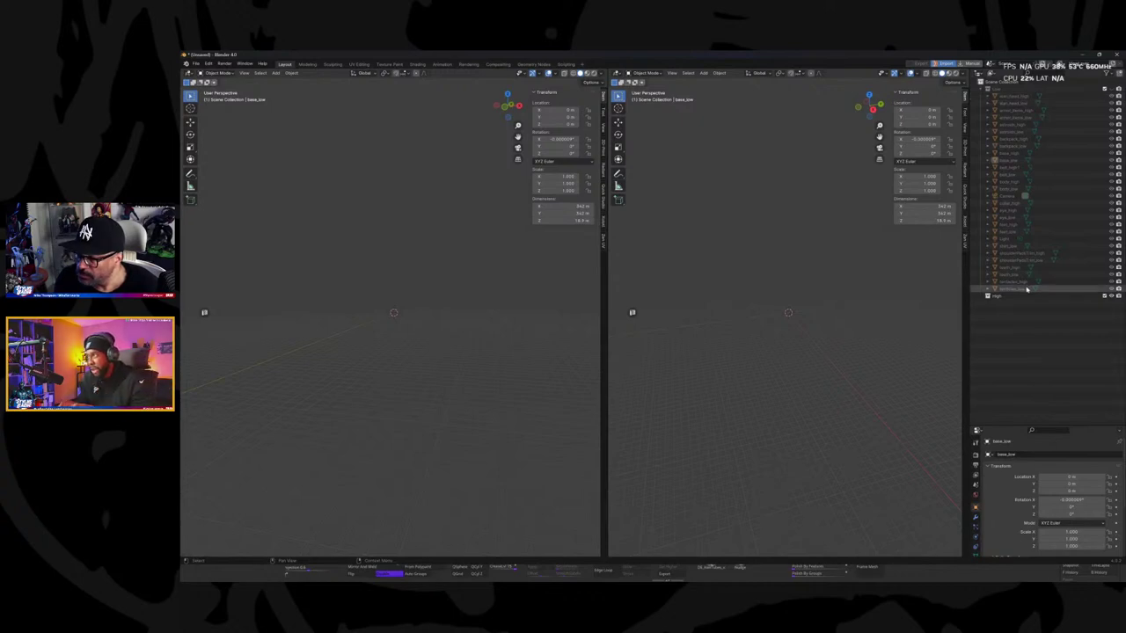
click(1112, 91)
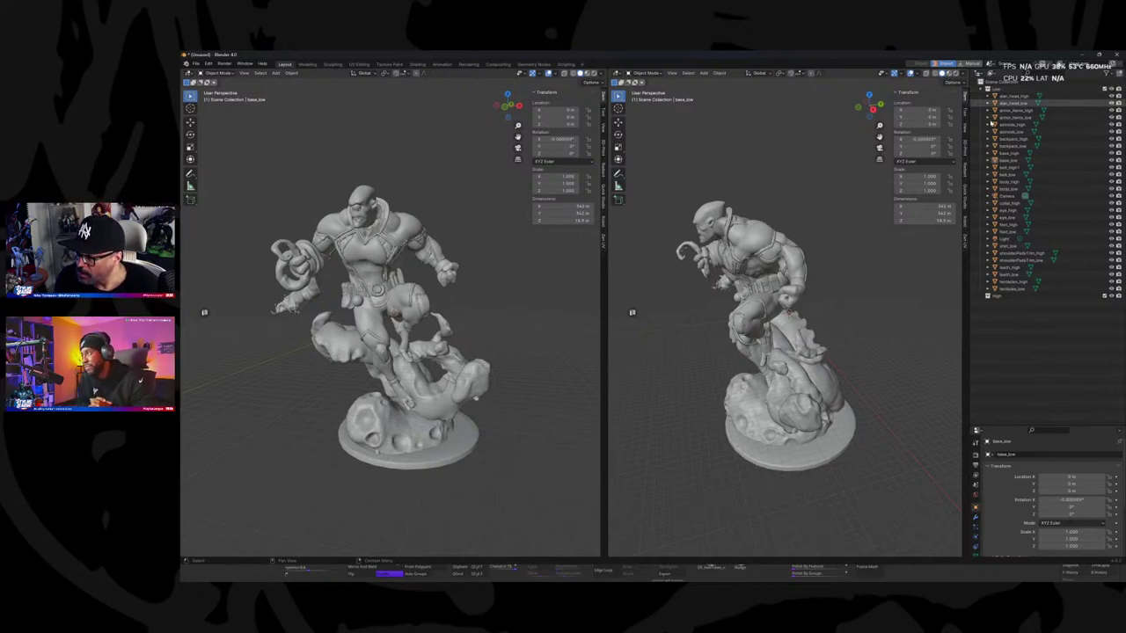
Step: Select teeth_high and frame it in the right viewport with View > Frame Selected
click(1012, 282)
click(1013, 267)
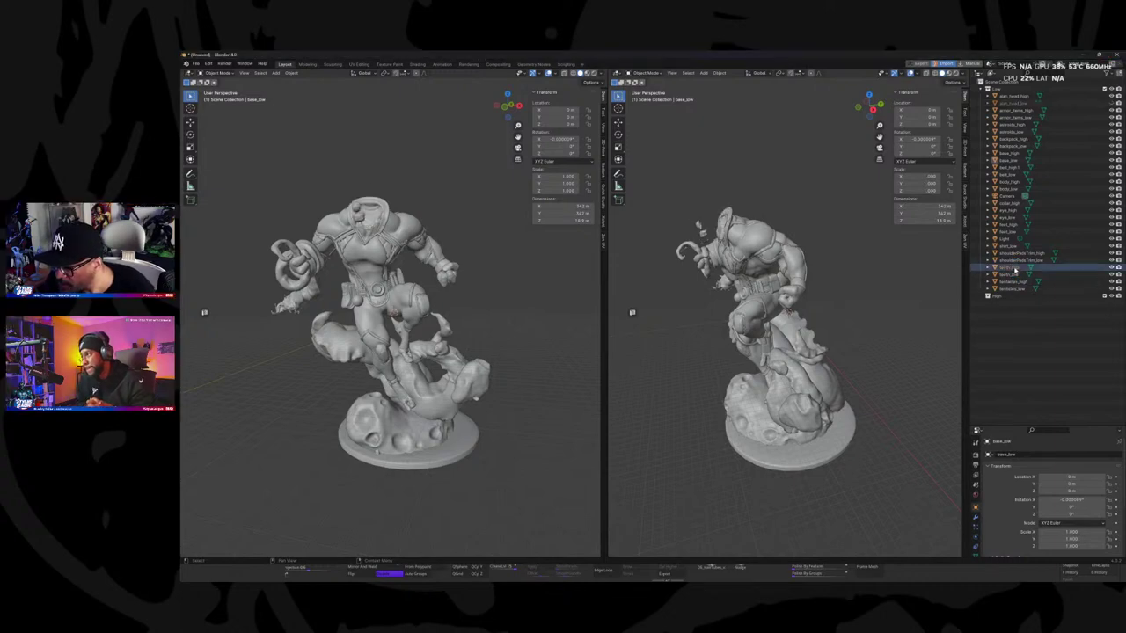
click(1019, 268)
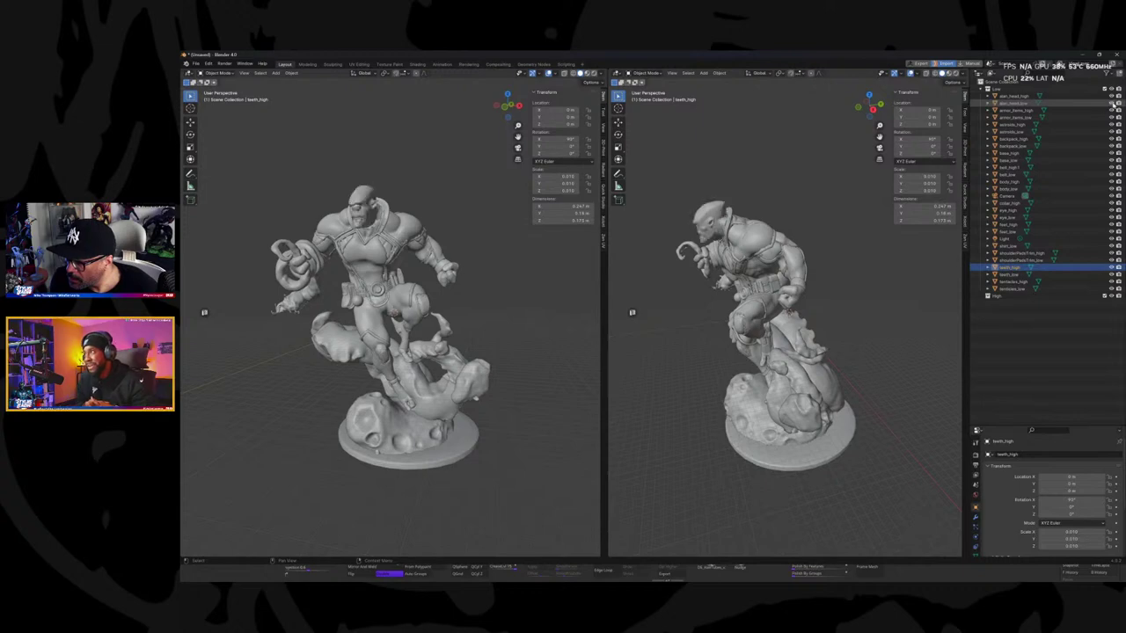
click(672, 73)
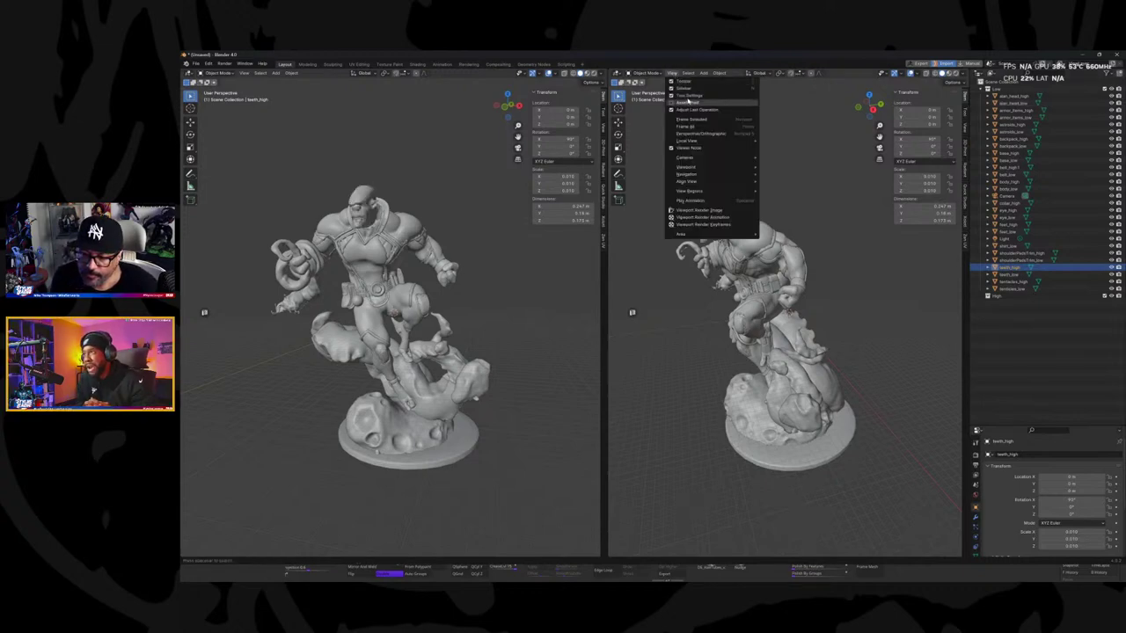
mouse_move(697, 142)
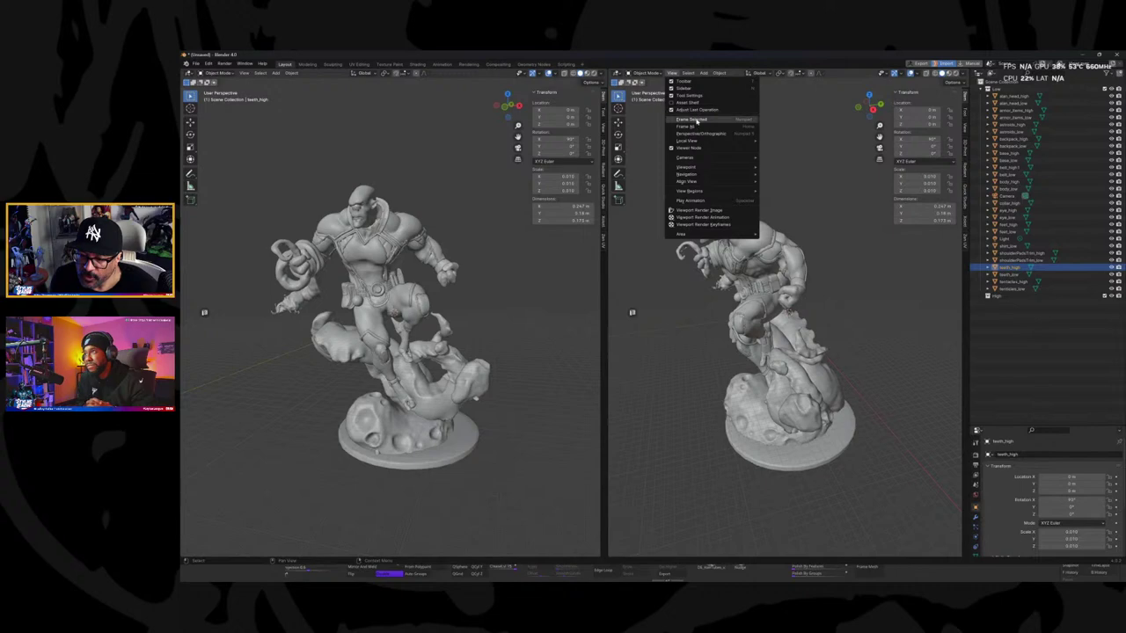
click(694, 120)
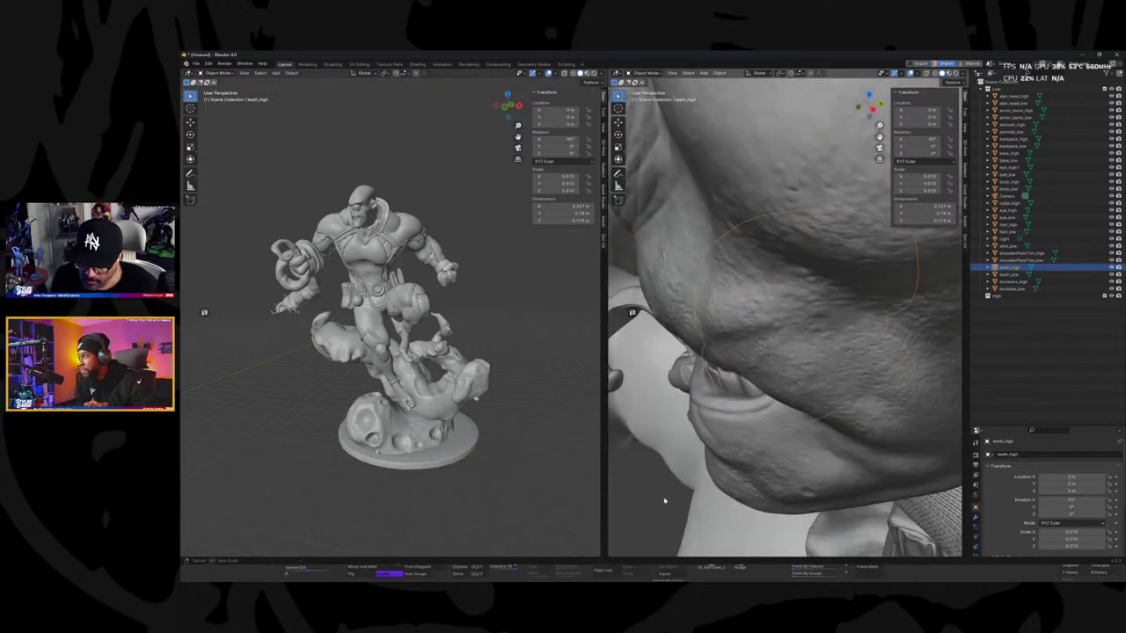
Step: Orbit the right view to face the teeth, then reselect teeth_high under the High collection
middle_drag(851, 348, 732, 473)
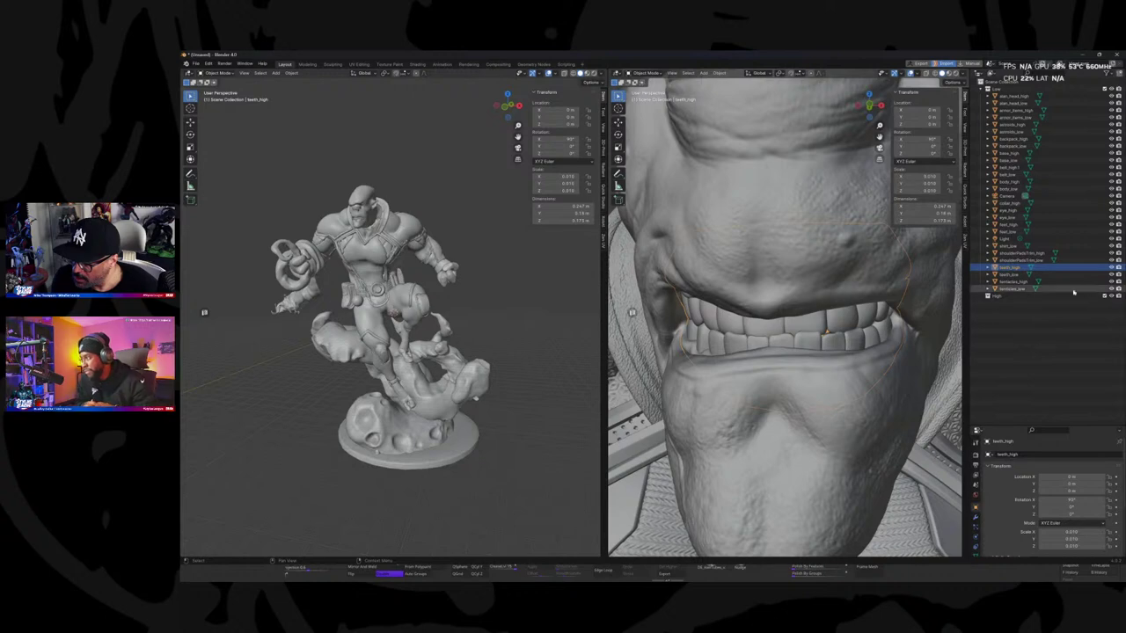
scroll(1083, 530, down, 3)
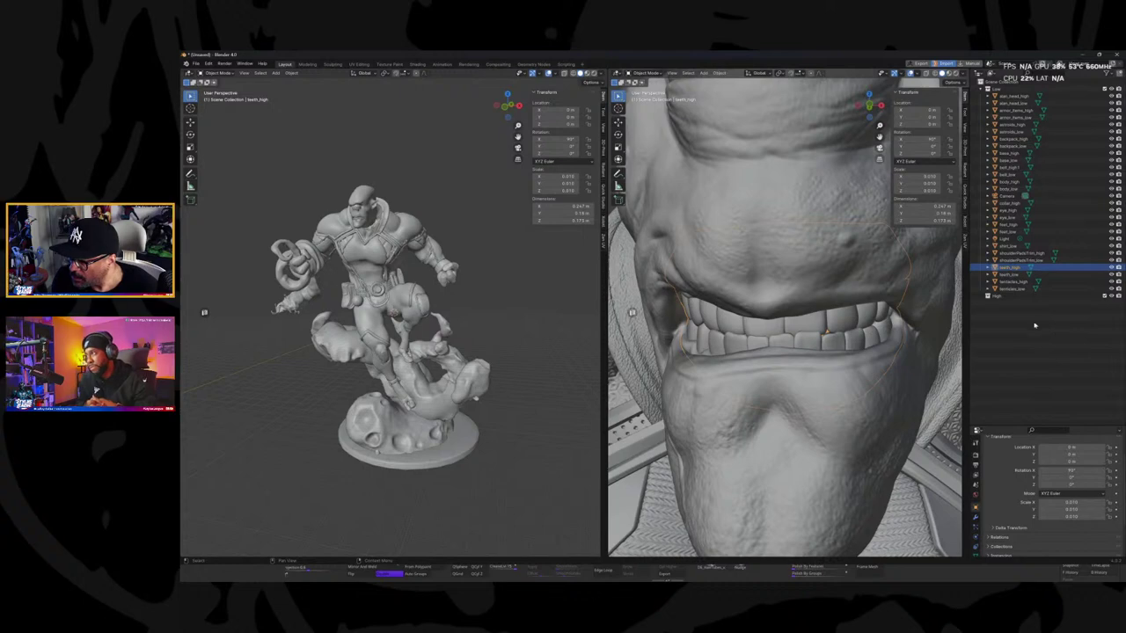
click(989, 298)
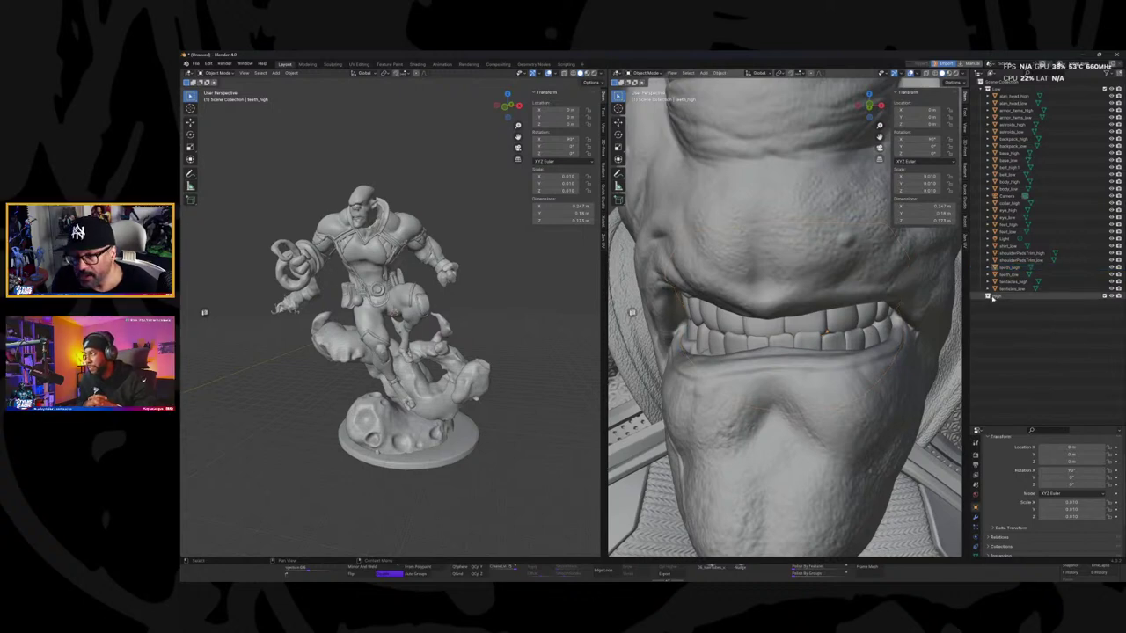
click(1013, 268)
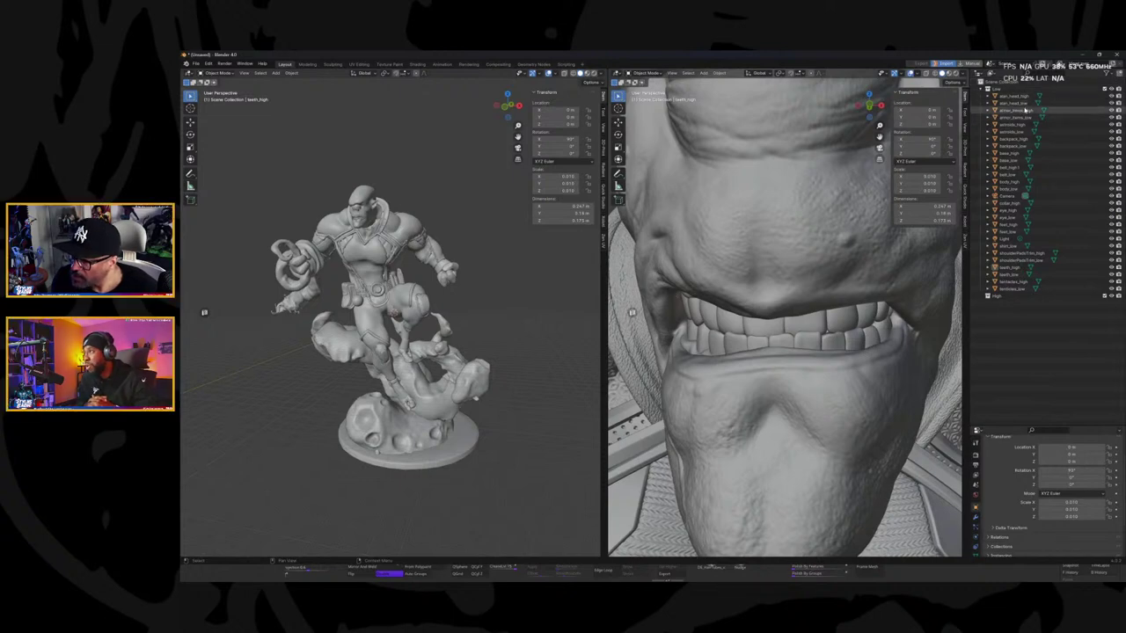
Step: Select base_low, belt_low, body_low, eye_low, feet_low, shirt_low, shoulderPadsTrim_low, teeth_low, tentacles_low, backpack_low and the armor items piece
click(1019, 161)
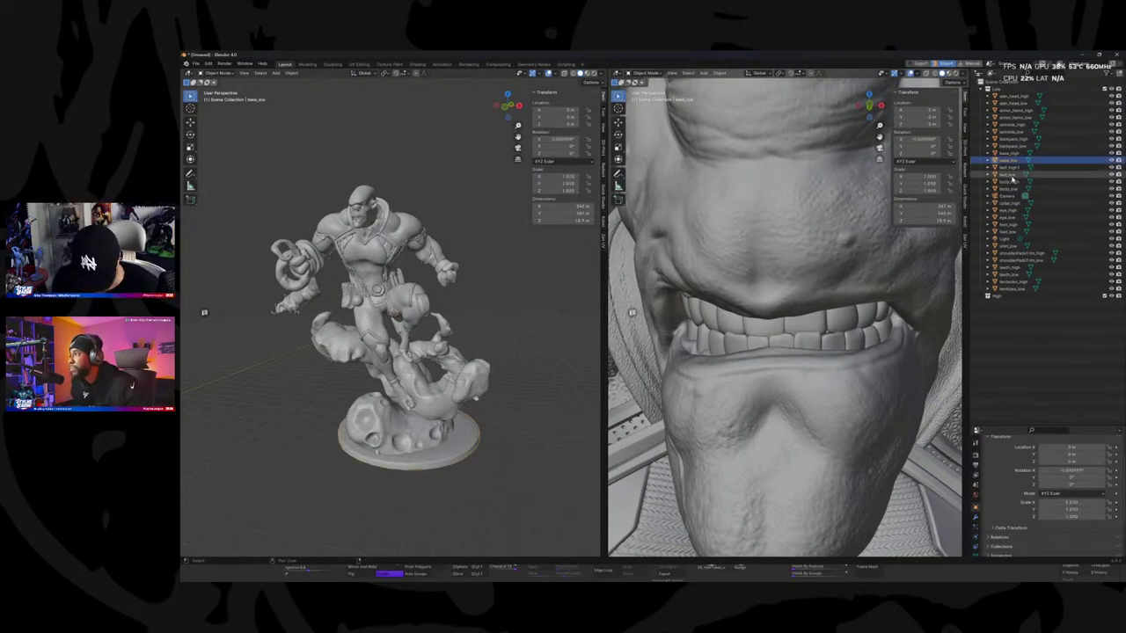
click(1012, 175)
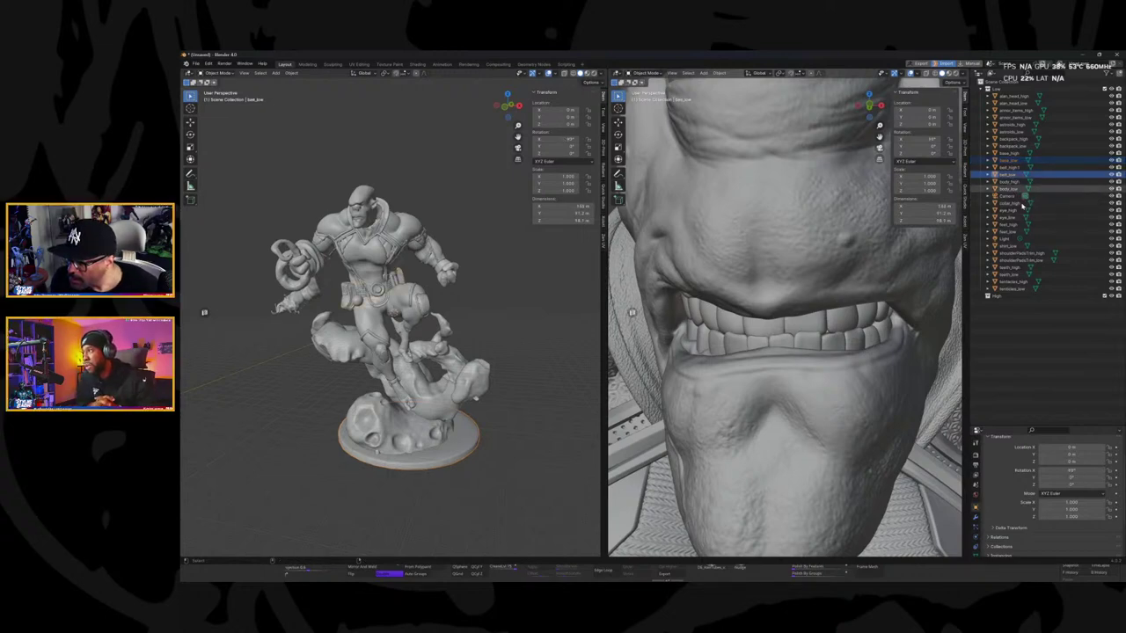
ctrl+click(1007, 188)
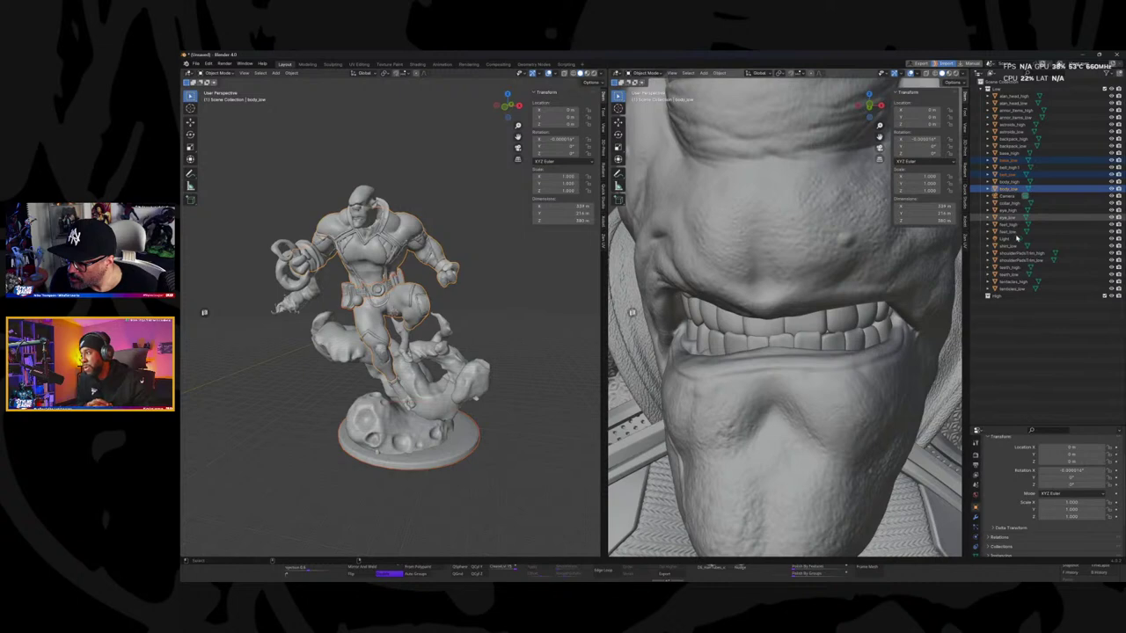
ctrl+click(1007, 217)
ctrl+click(1012, 231)
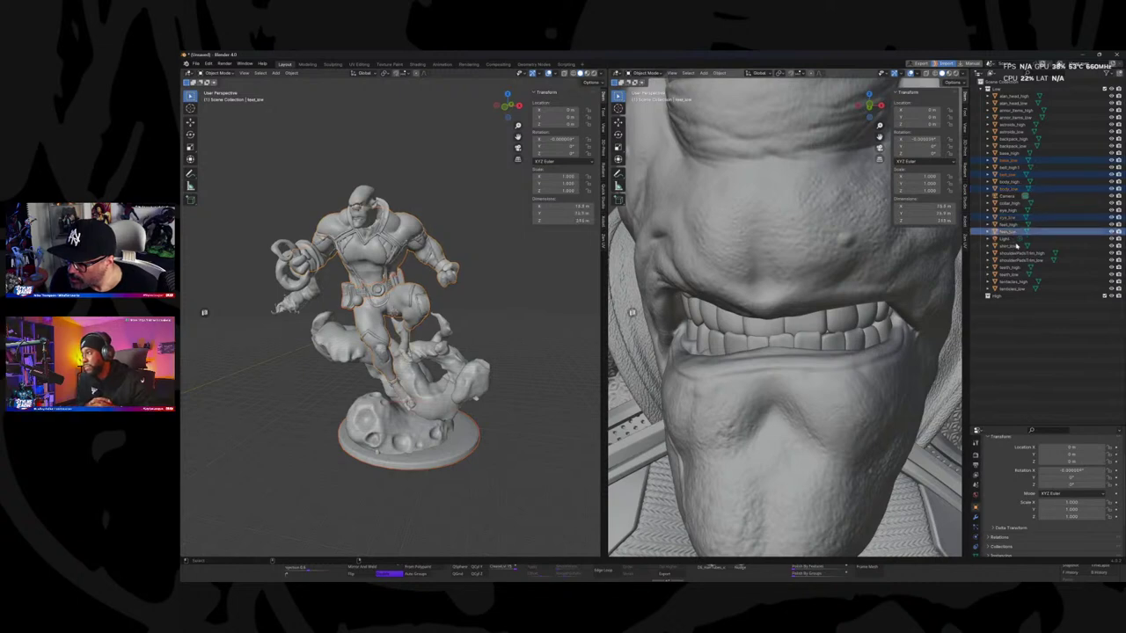
ctrl+click(1011, 246)
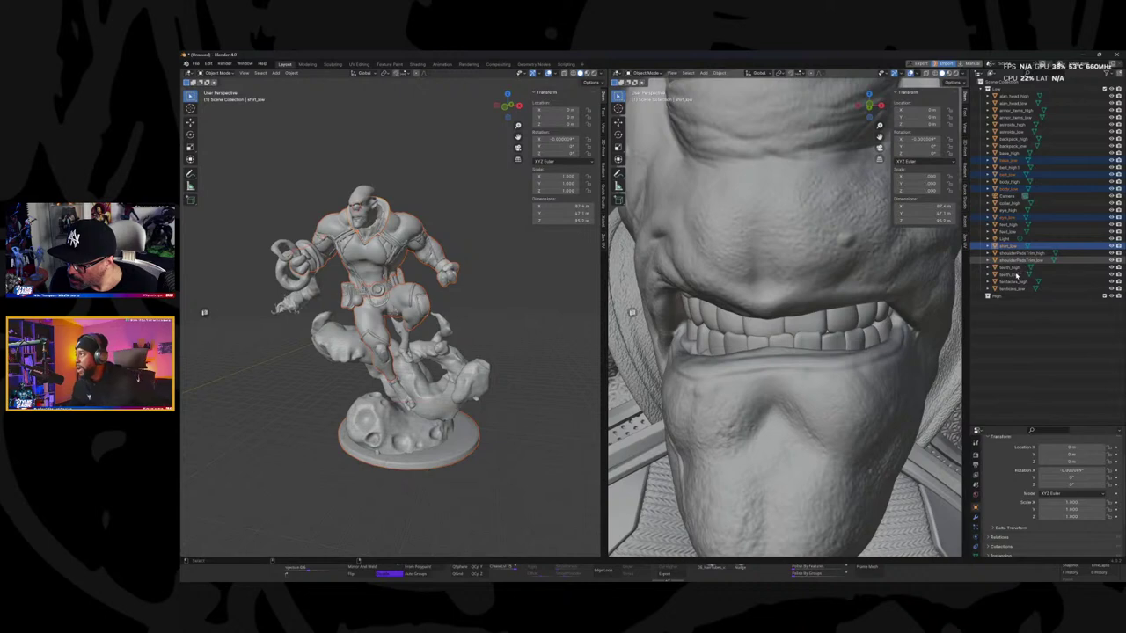
ctrl+click(1013, 260)
ctrl+click(1012, 274)
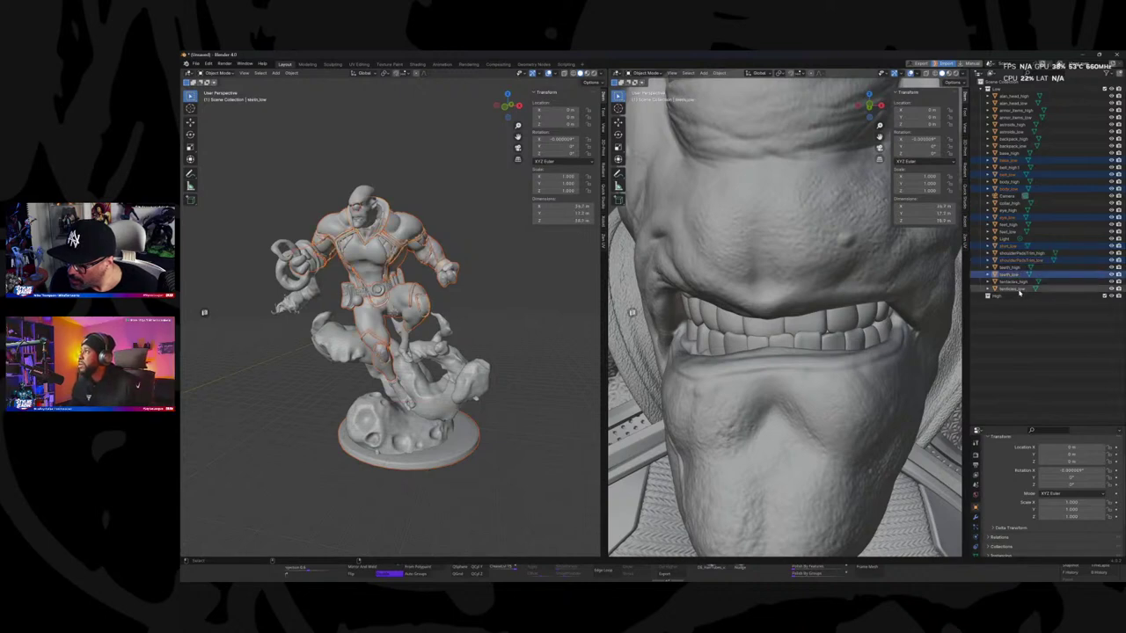
ctrl+click(1056, 289)
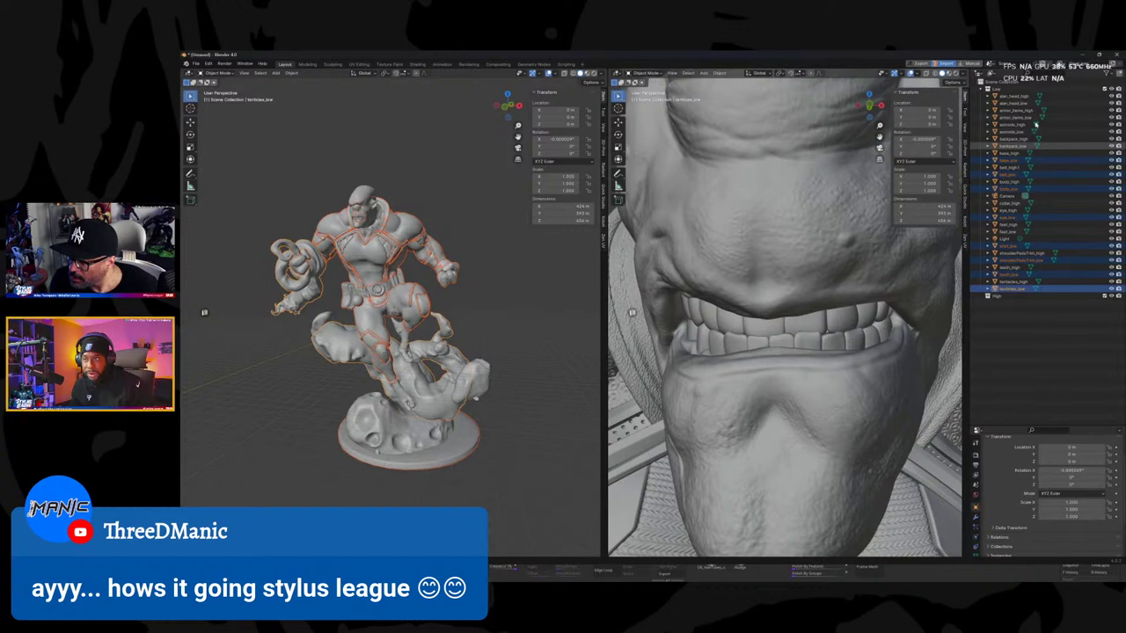
ctrl+click(1020, 146)
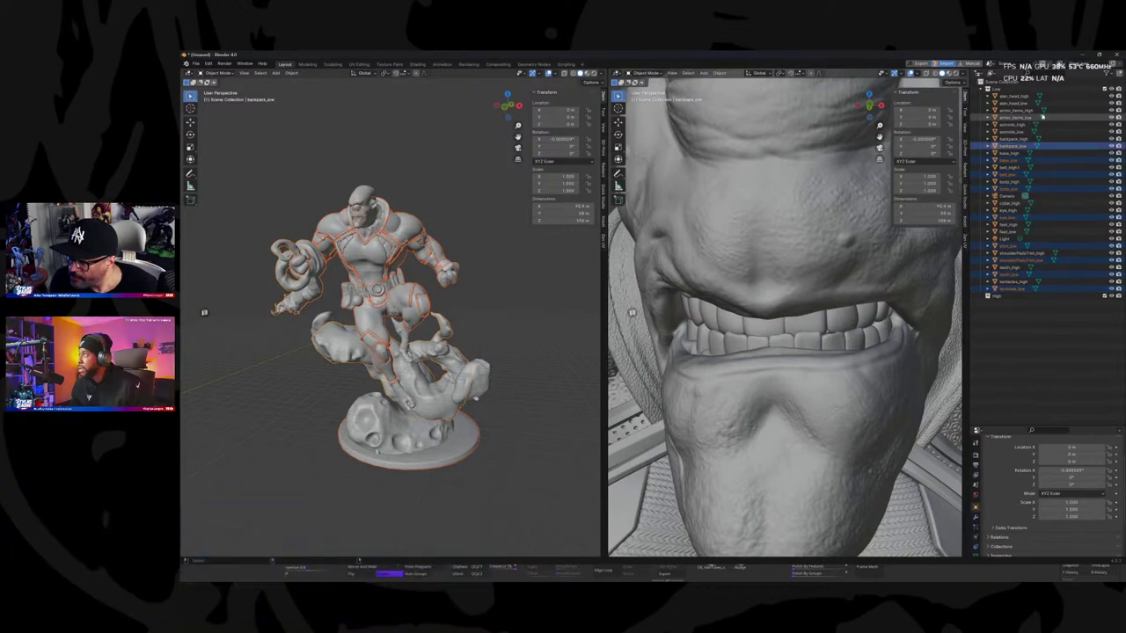
ctrl+click(1043, 116)
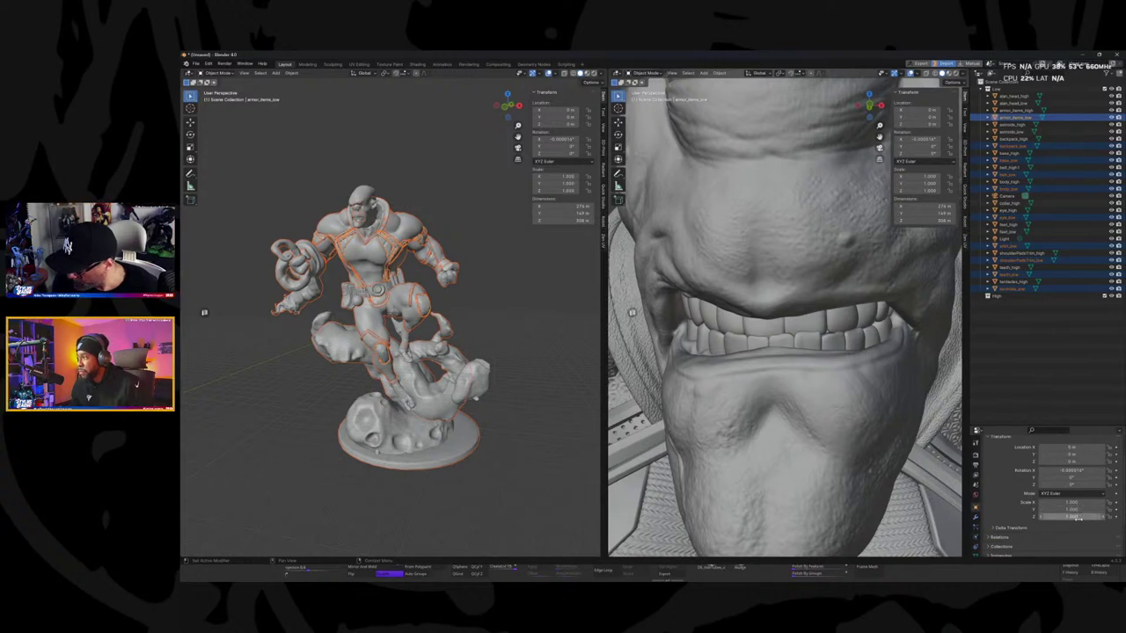
Step: Set the armor items piece's scale to 0.010 on X, Y and Z
drag(1073, 501, 1074, 517)
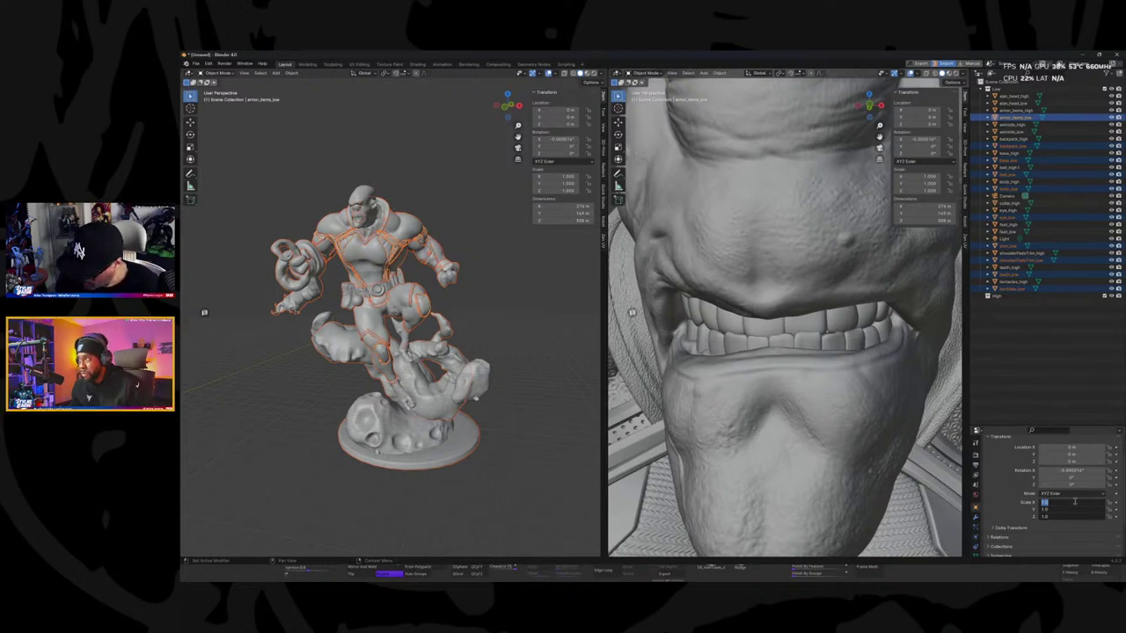
text(1)
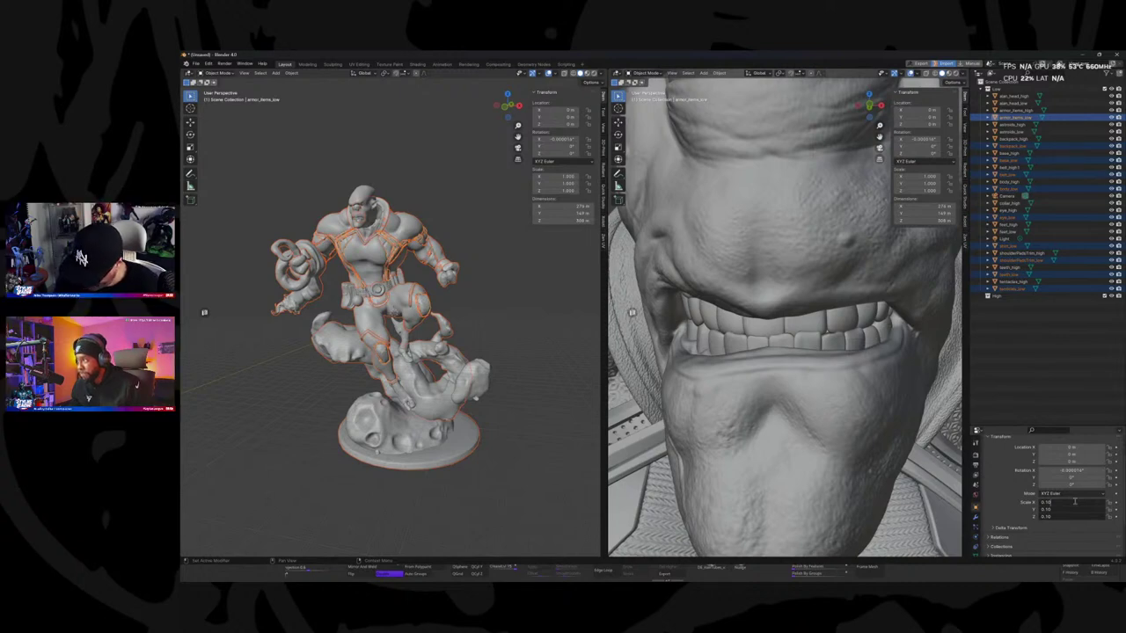
text(0)
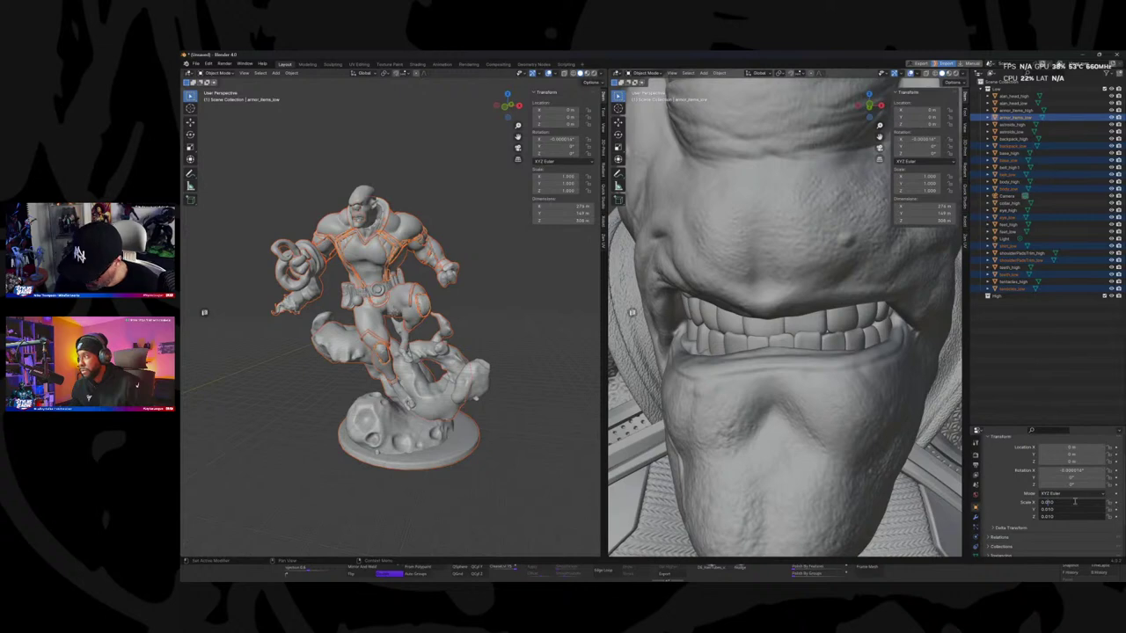
key(Return)
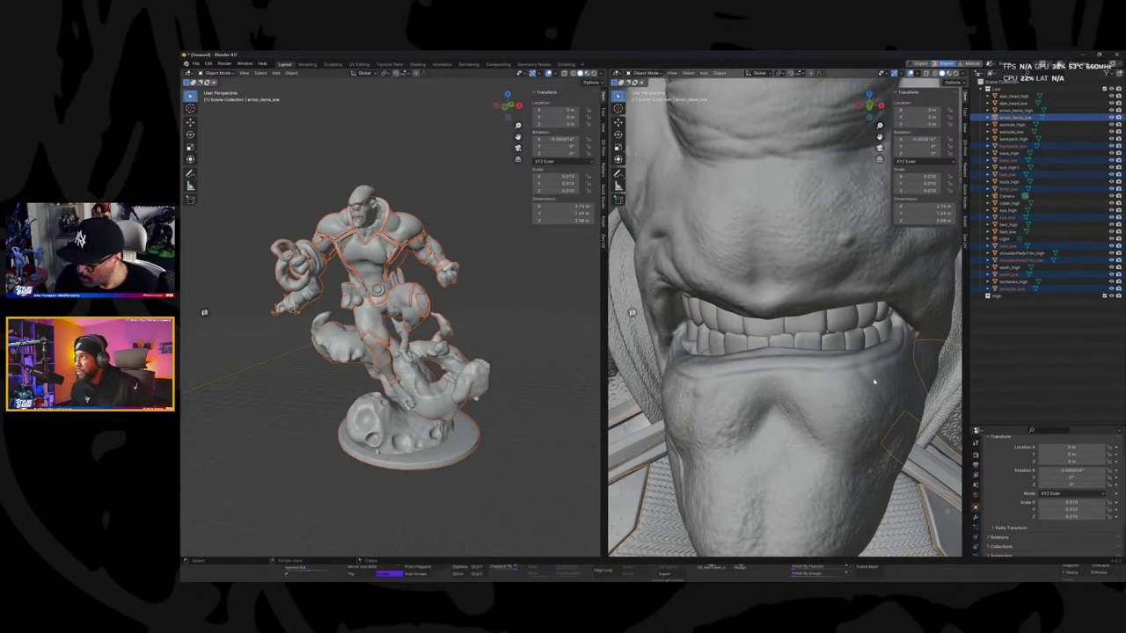
Step: Zoom out and select backpack_low on its own
scroll(874, 381, down, 5)
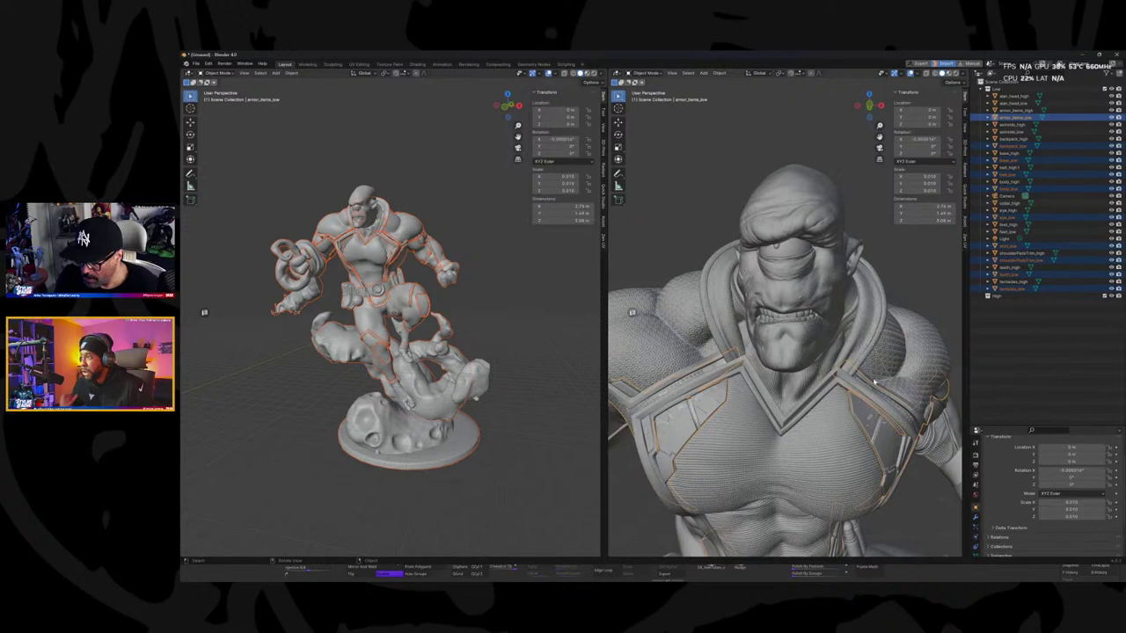
scroll(873, 381, down, 2)
scroll(874, 379, down, 6)
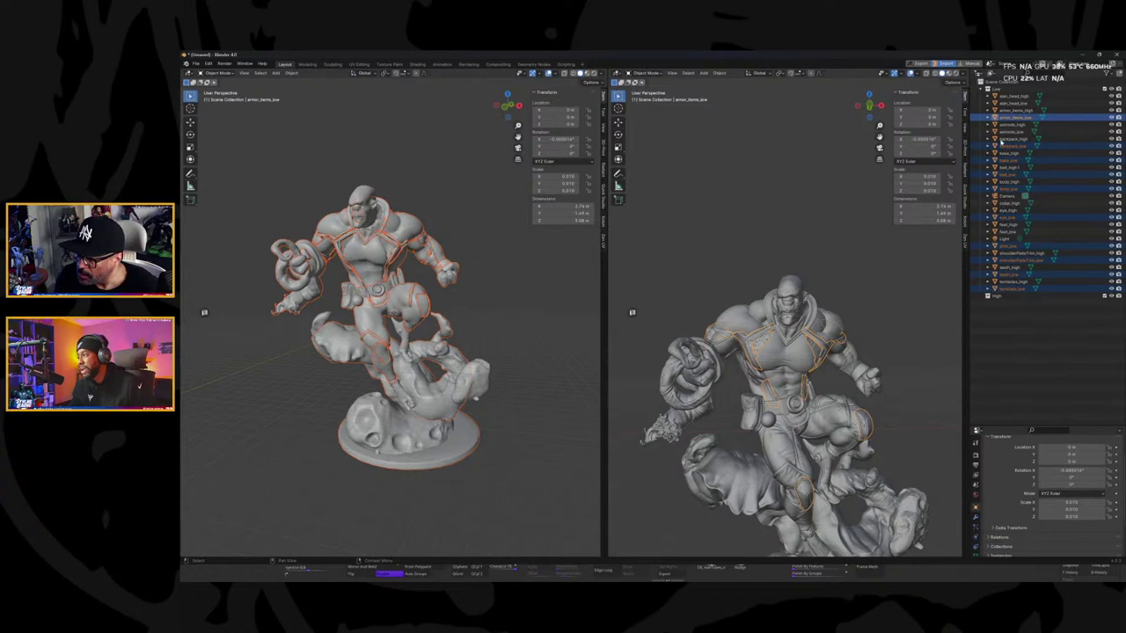
click(1009, 151)
click(1008, 146)
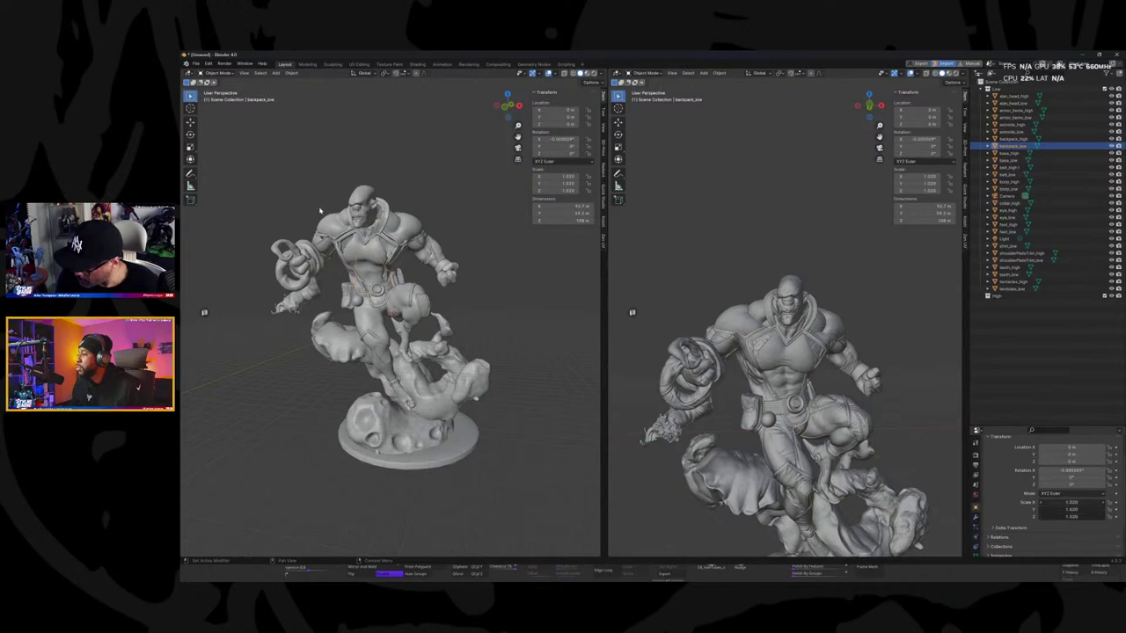
Step: Scale backpack_low down to 0.010
click(1075, 502)
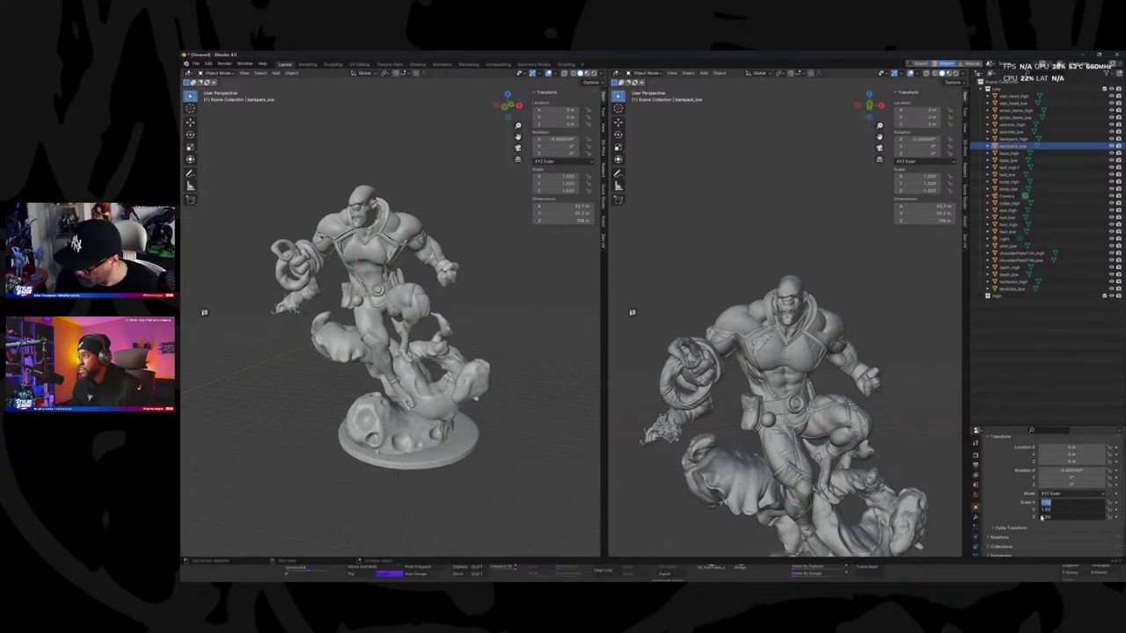
key(Return)
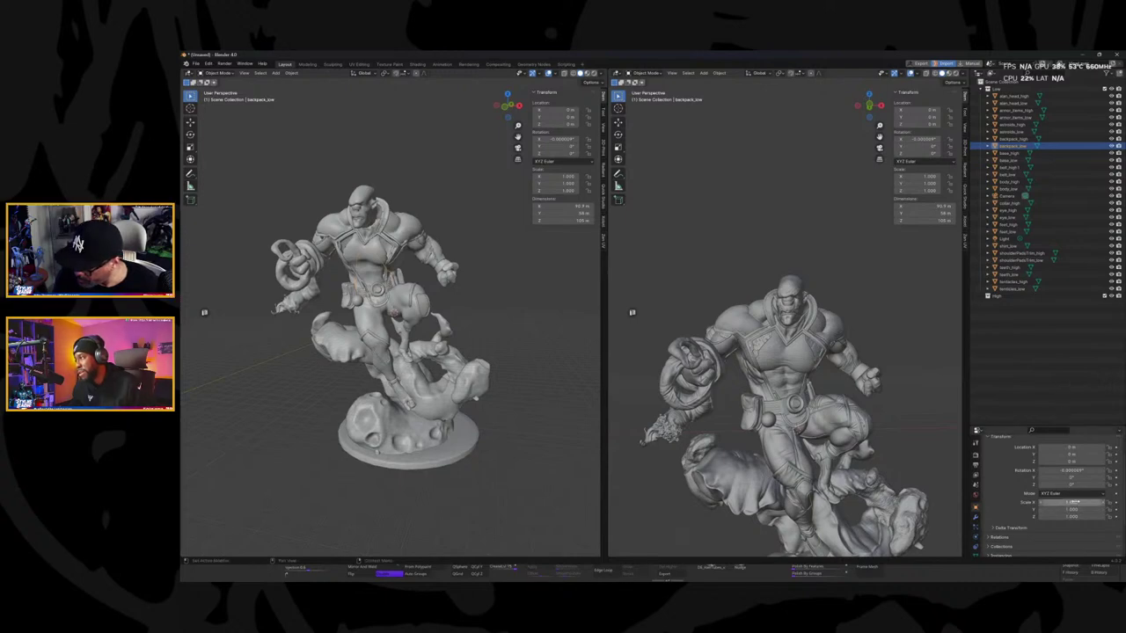
double_click(1075, 502)
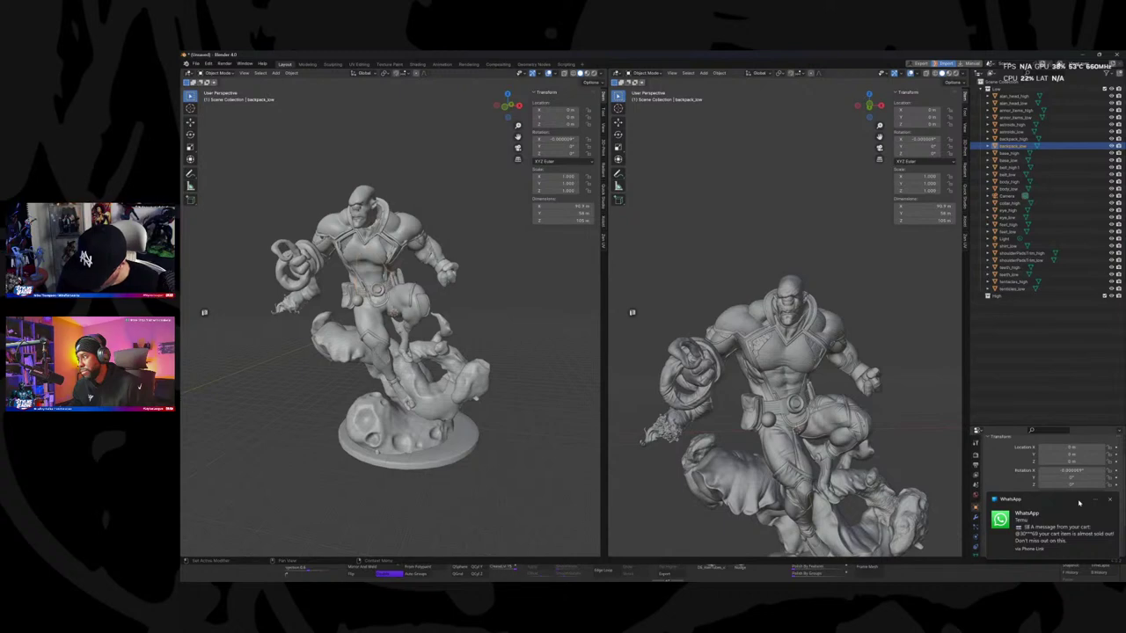
click(1110, 499)
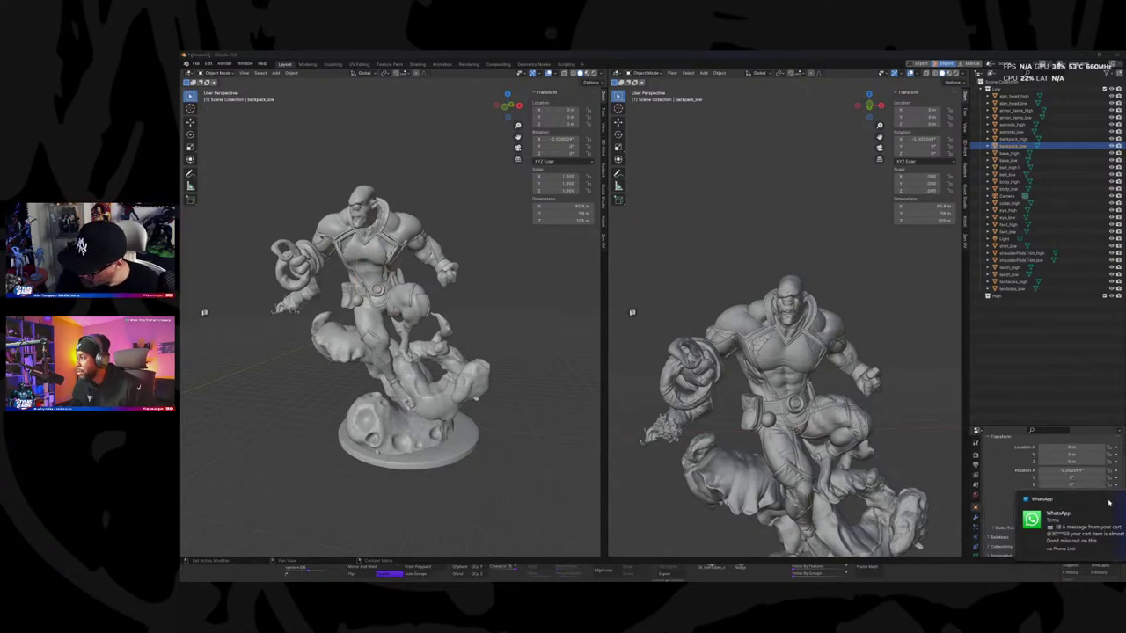
text(0.1)
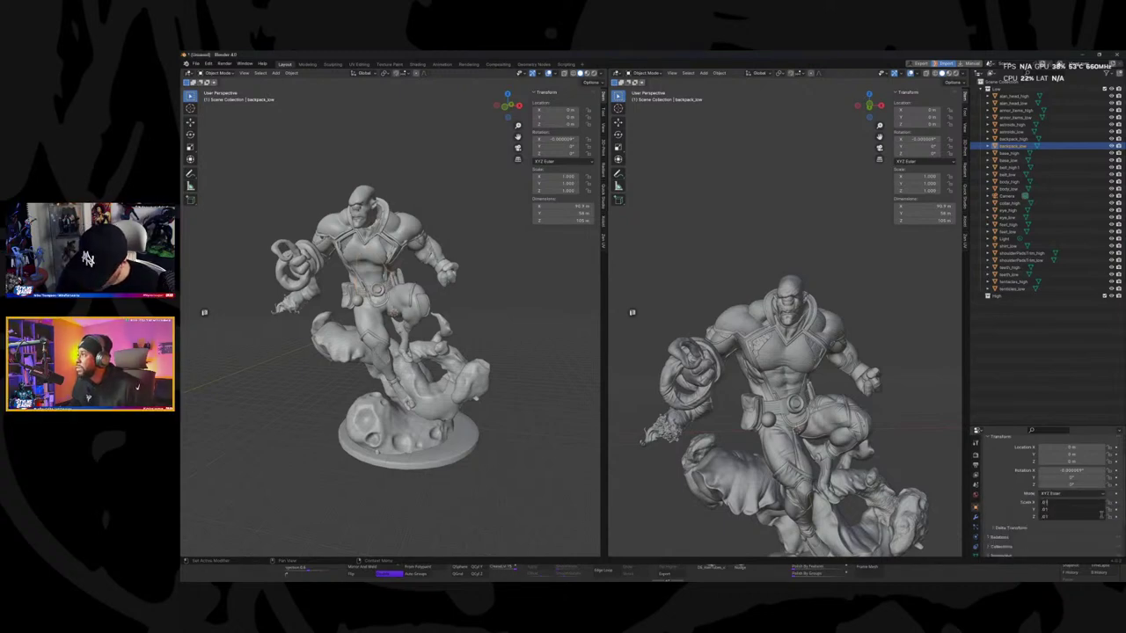
text(0)
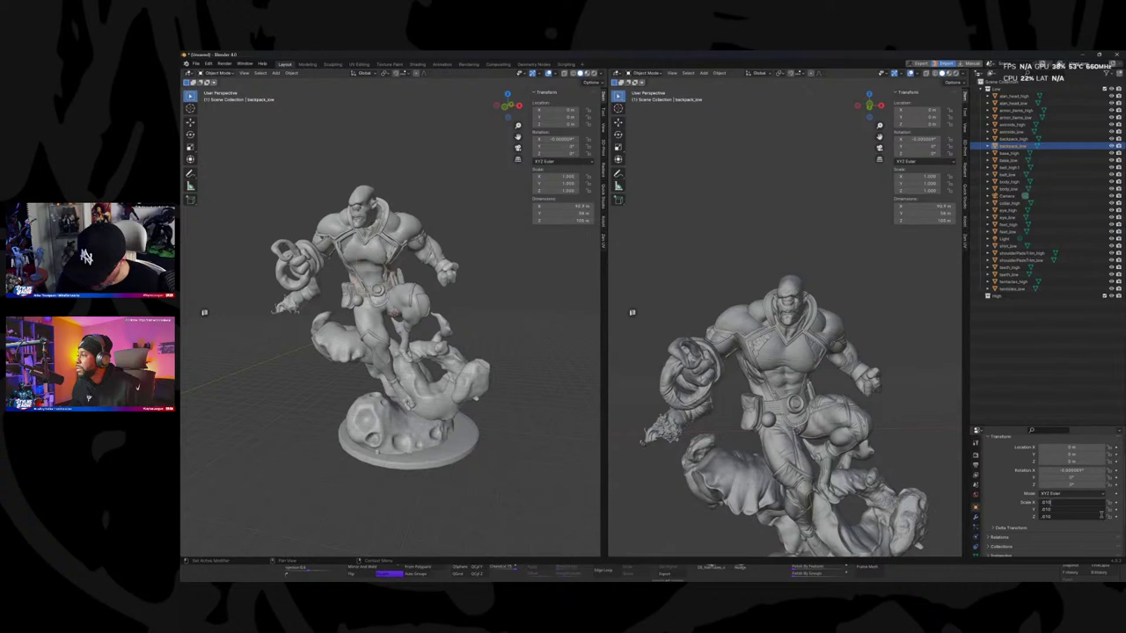
key(Return)
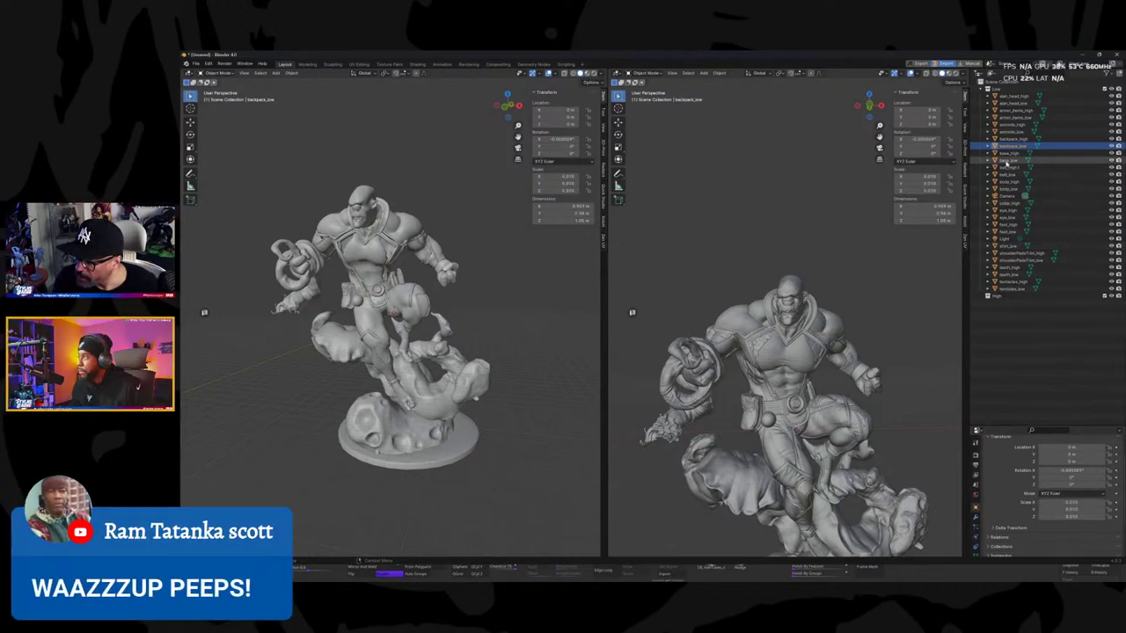
Step: Scale the base_low pedestal and belt_low down to 0.01
click(409, 440)
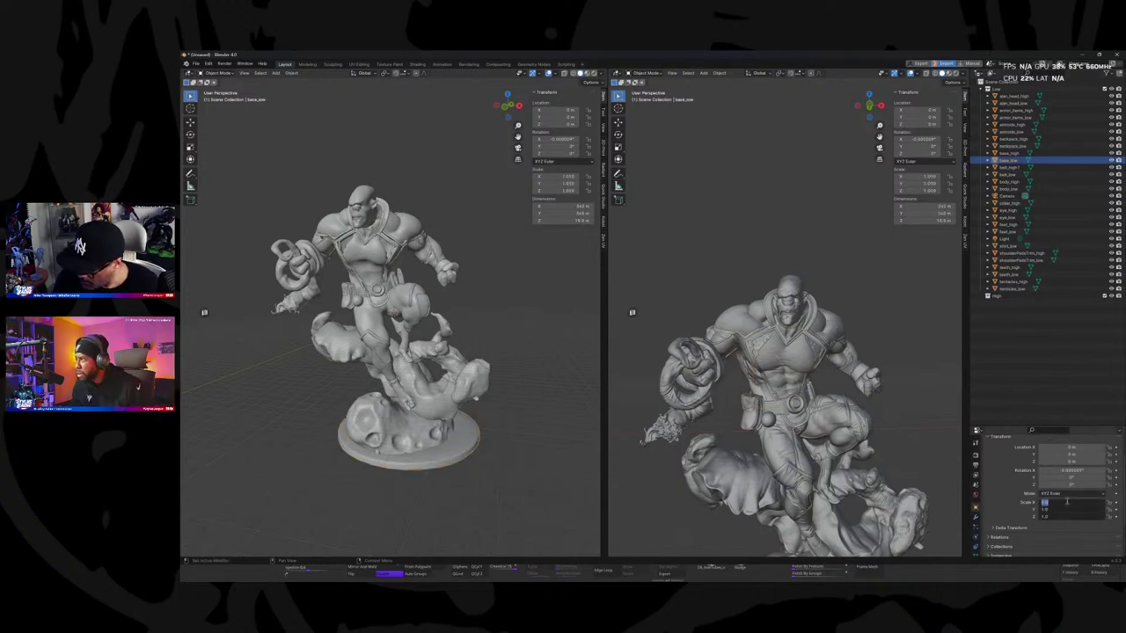
click(1069, 503)
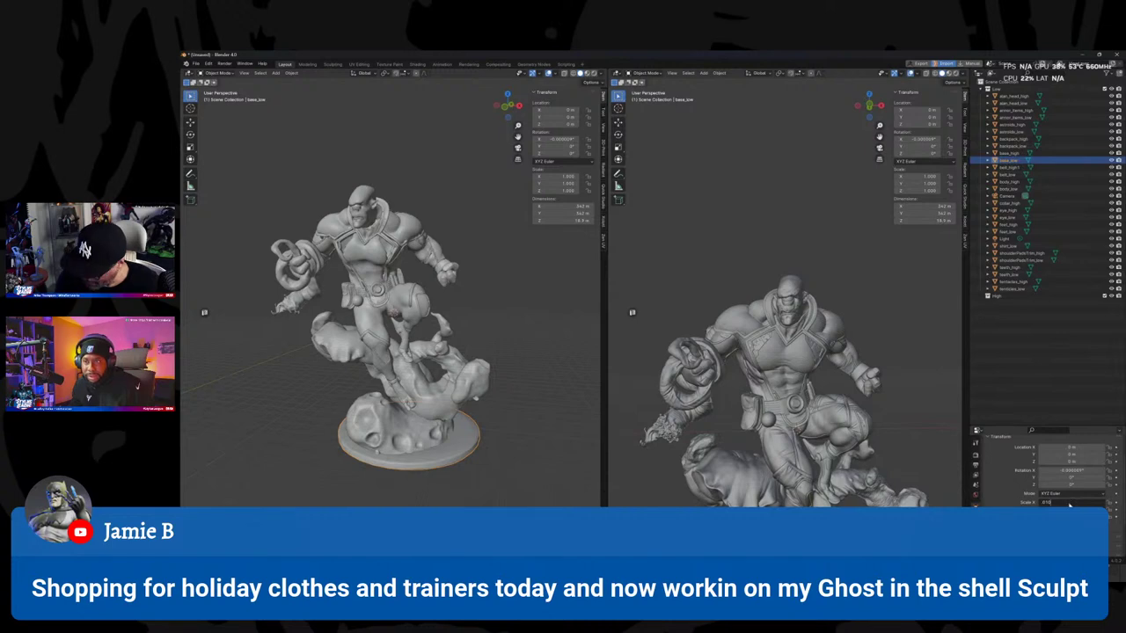
text(0.01)
key(Return)
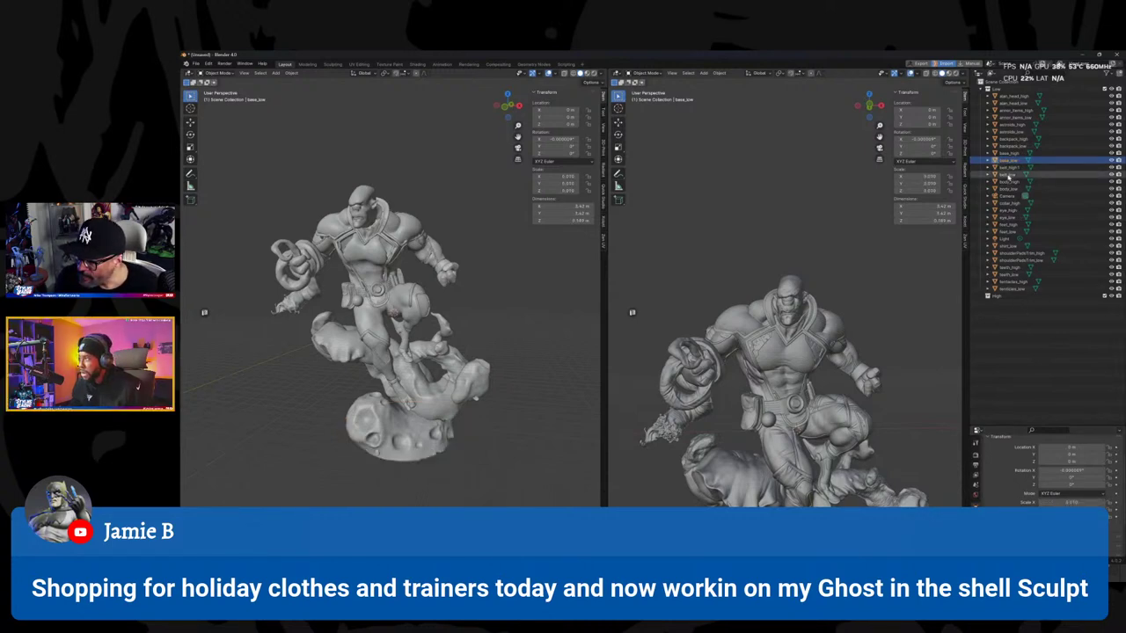
click(1008, 175)
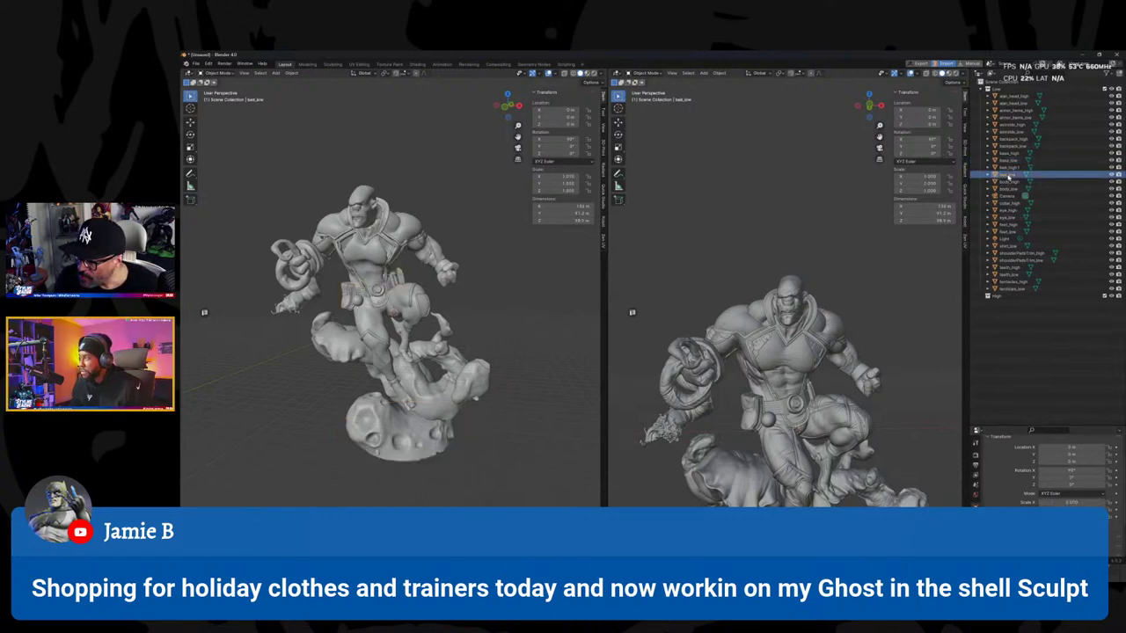
click(1071, 503)
key(BackSpace)
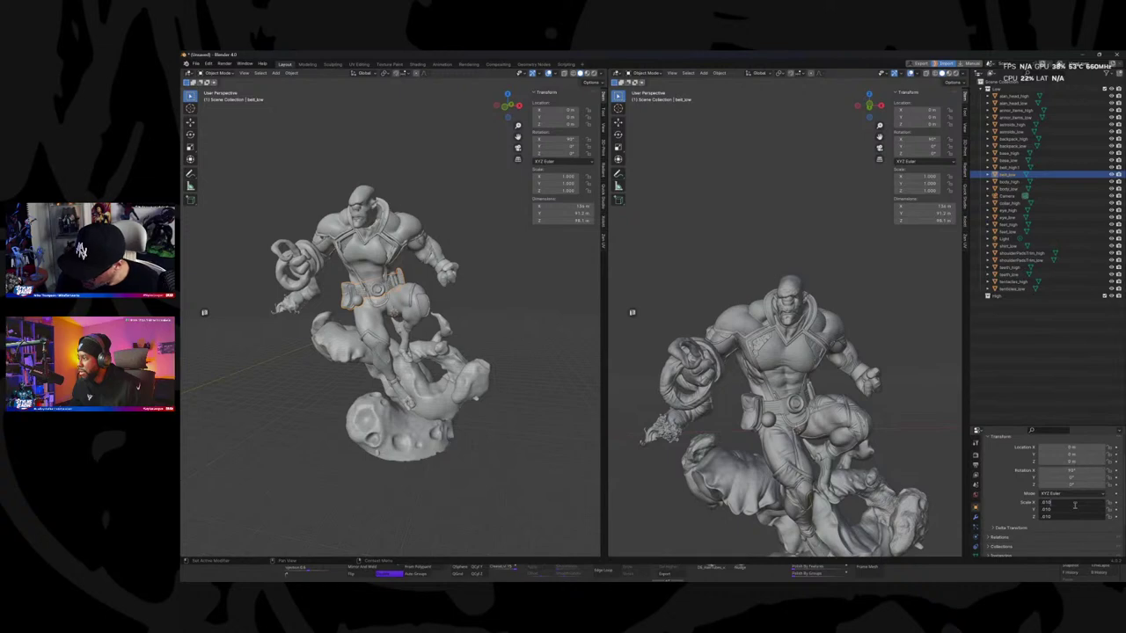
key(Return)
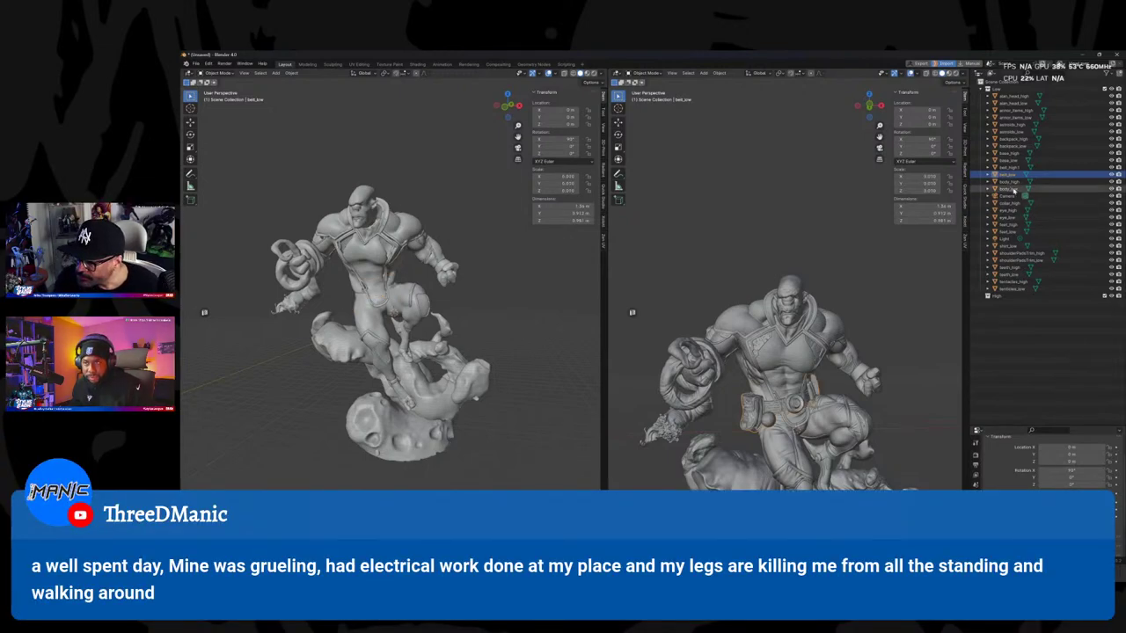
Step: Set body_low's scale to 0.01 on all three axes
click(1011, 188)
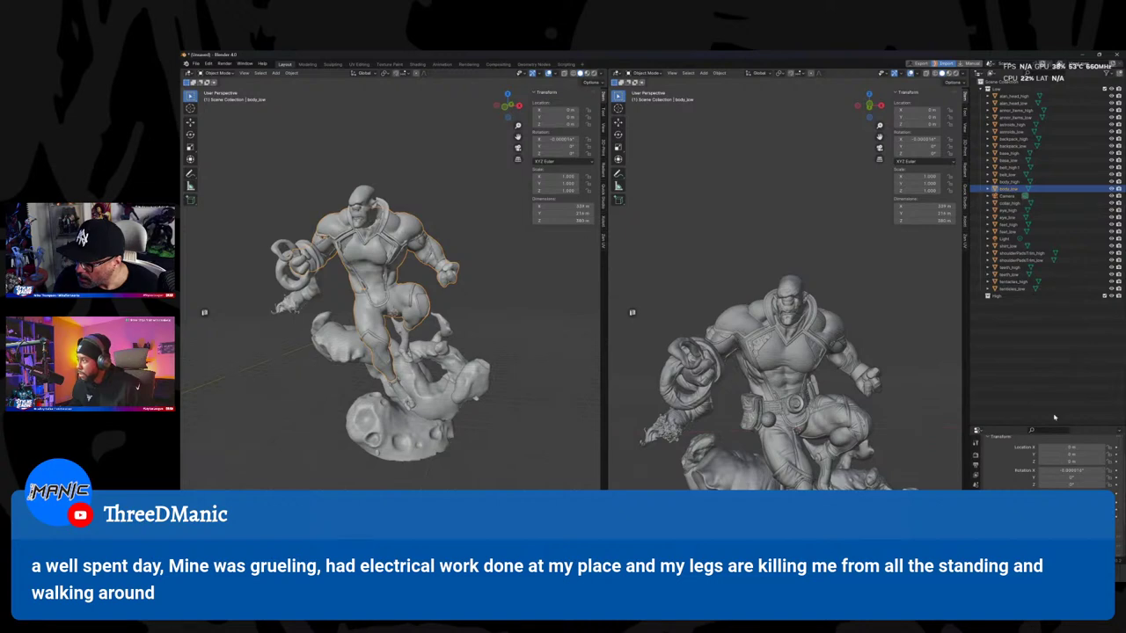
drag(1071, 502, 1071, 516)
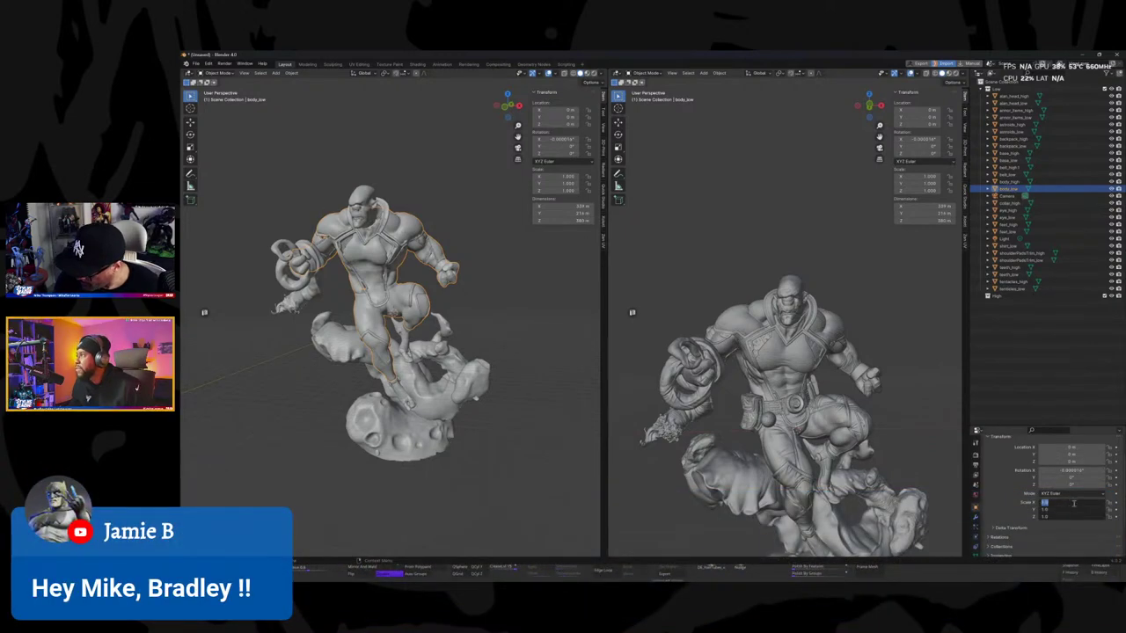
text(0.01)
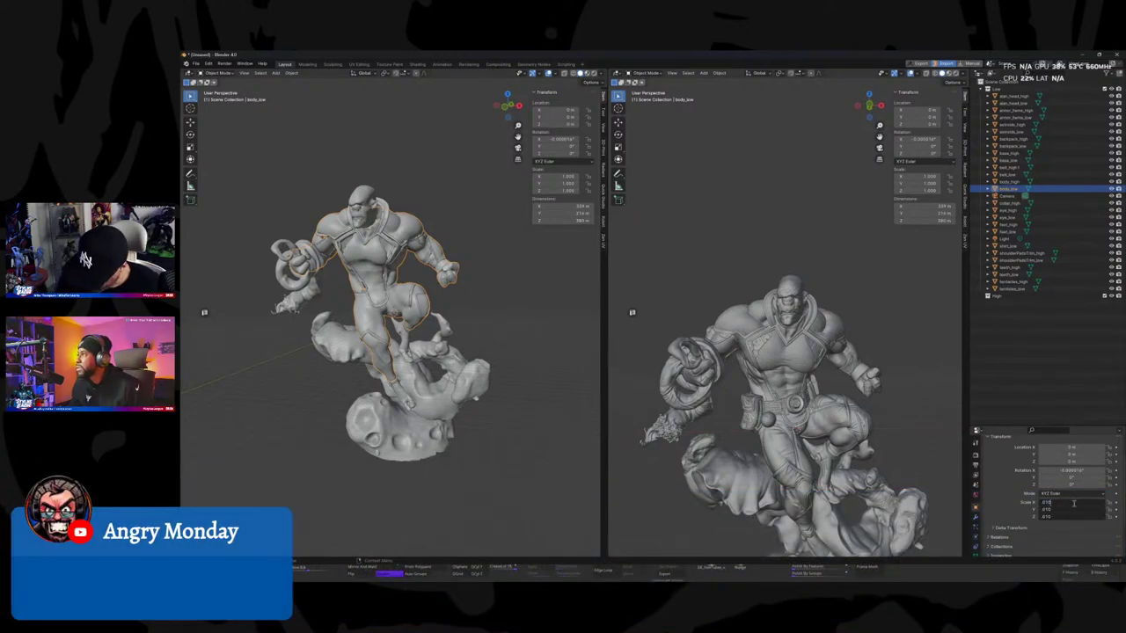
key(Return)
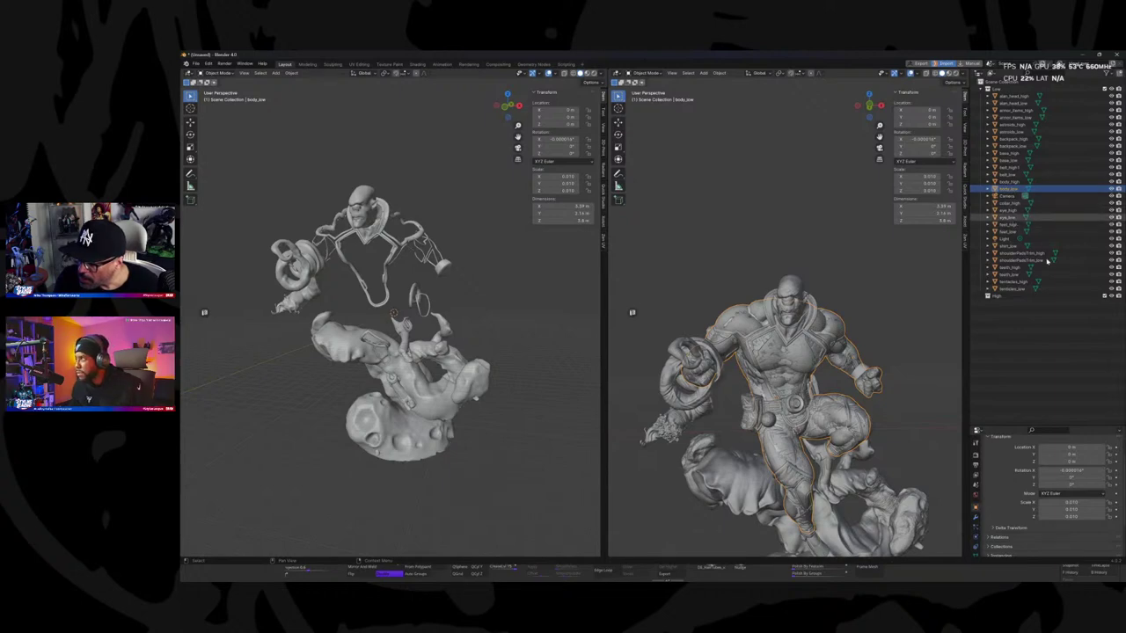
Step: Scale eye_low and shirt_low down to match the high-poly statue
click(1009, 216)
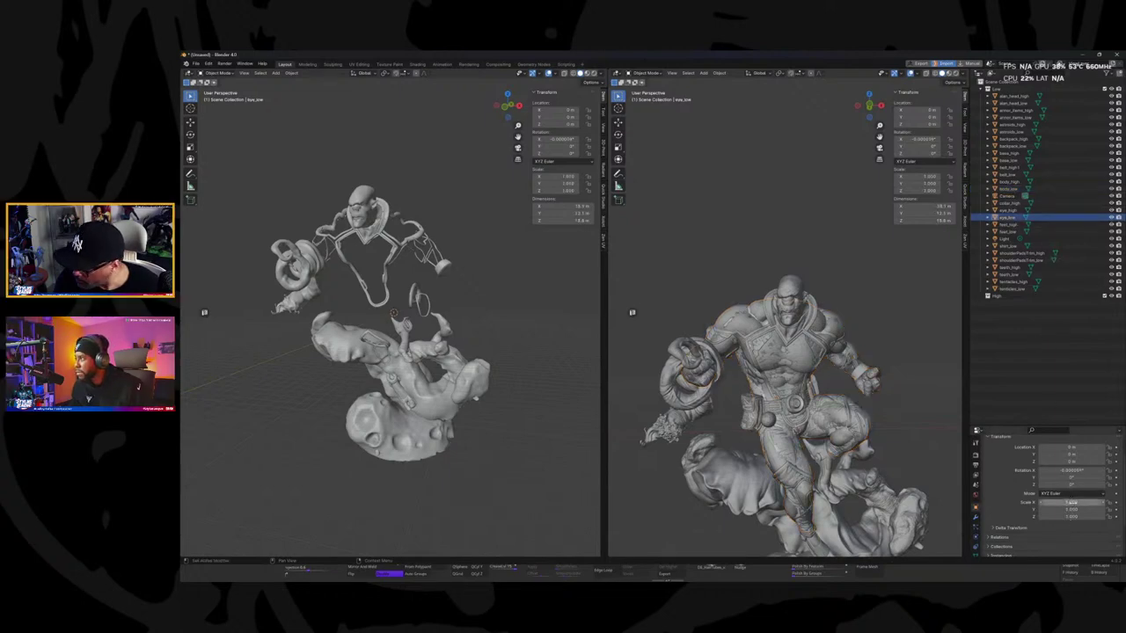
double_click(1076, 503)
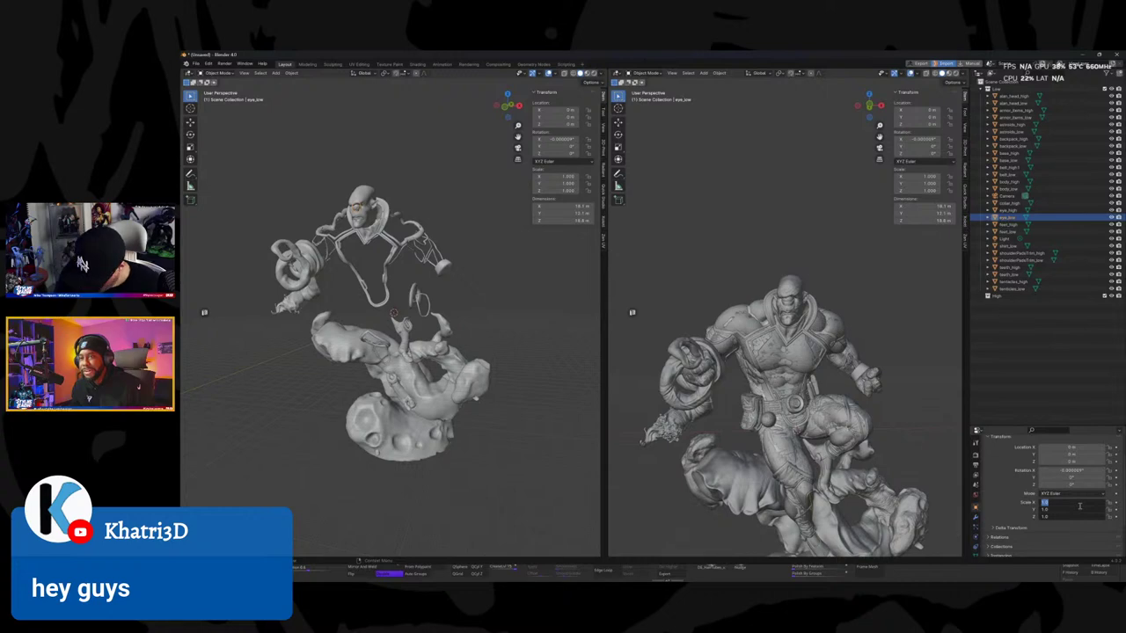
text(0.1)
key(Return)
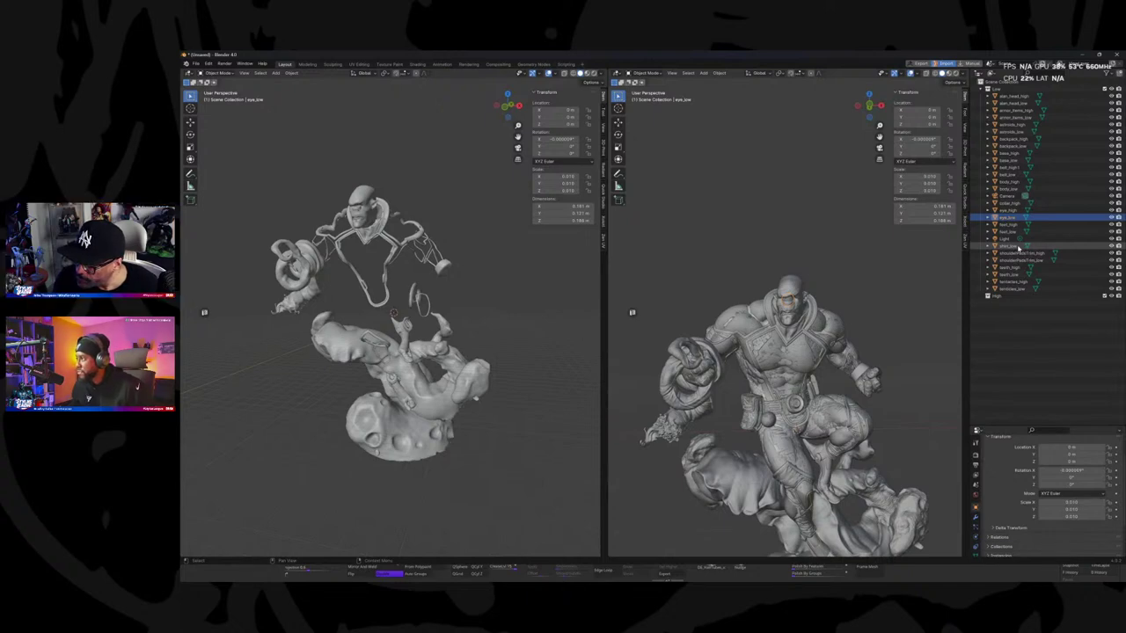
click(1017, 247)
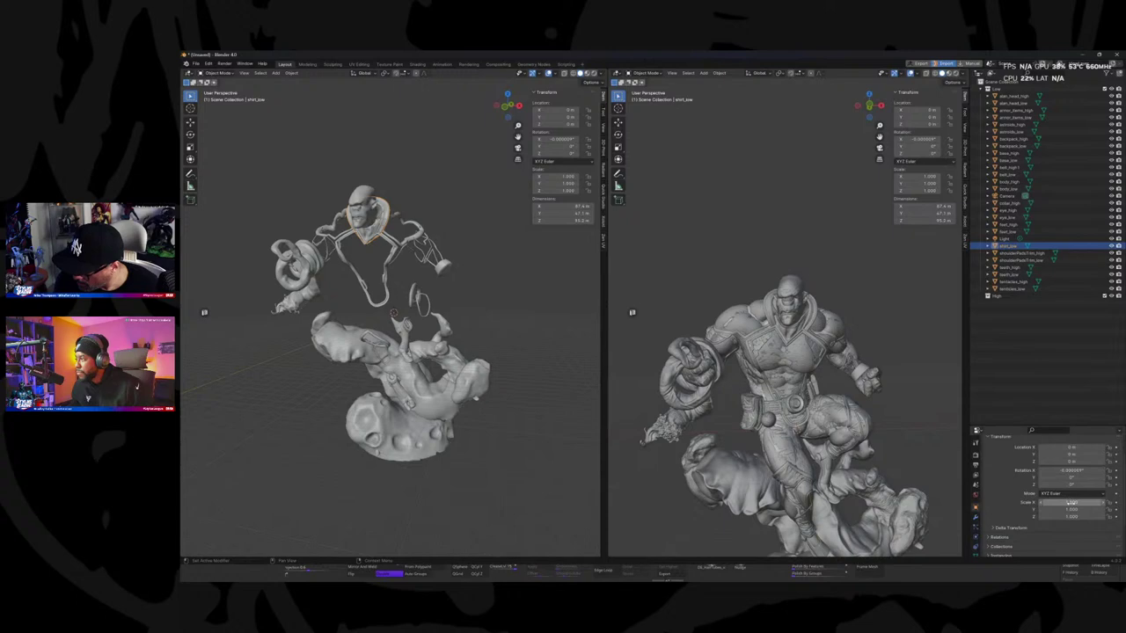
drag(1071, 503, 1079, 510)
key(BackSpace)
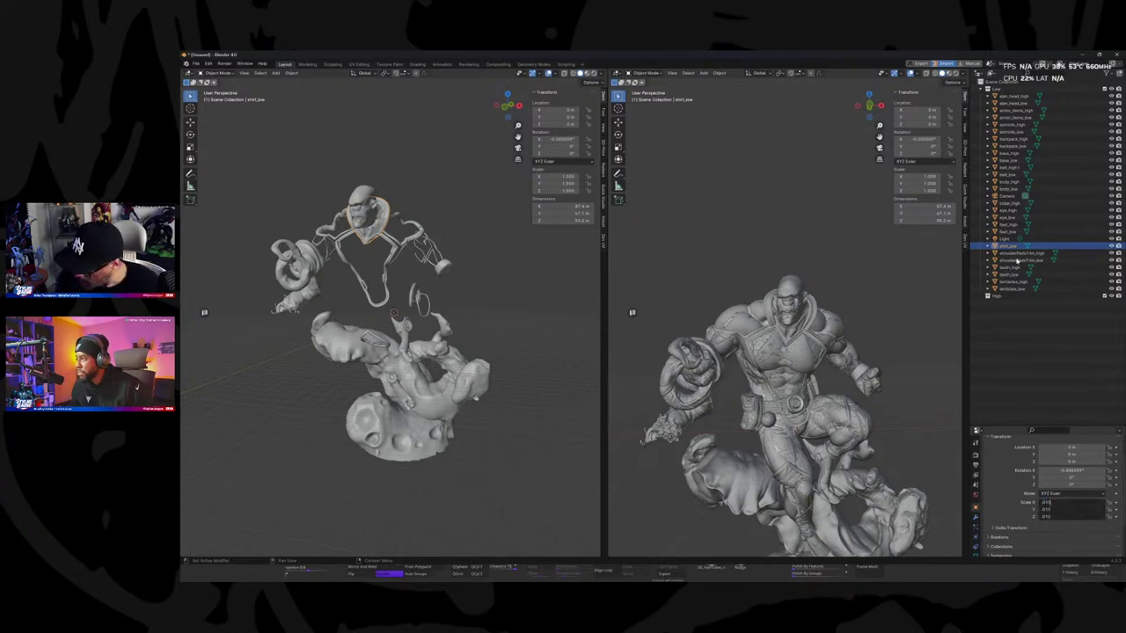
text(.01)
key(Return)
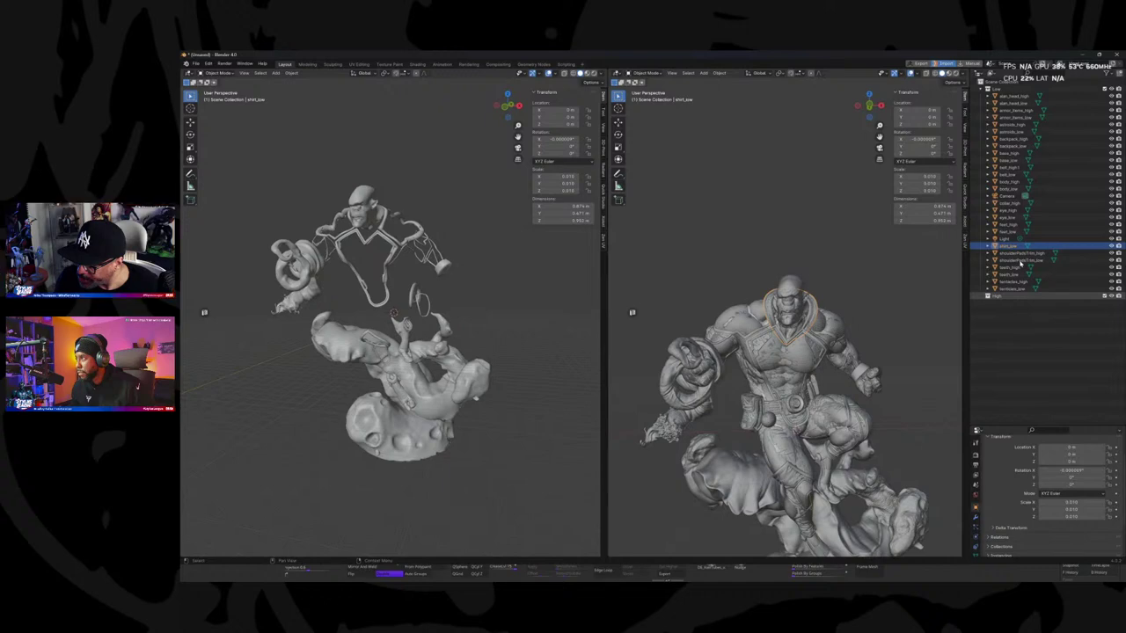
Step: Scale down shoulderPadsTrim_low and teeth_low, undoing an accidental 0.970 teeth scale
click(1021, 261)
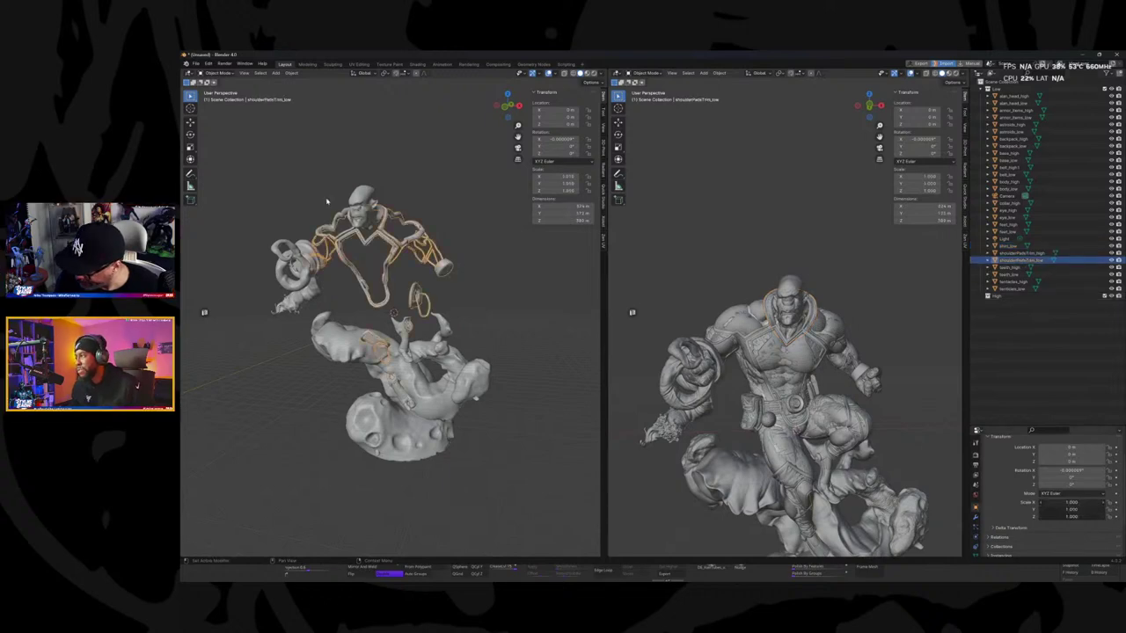
click(1088, 503)
text(0.1)
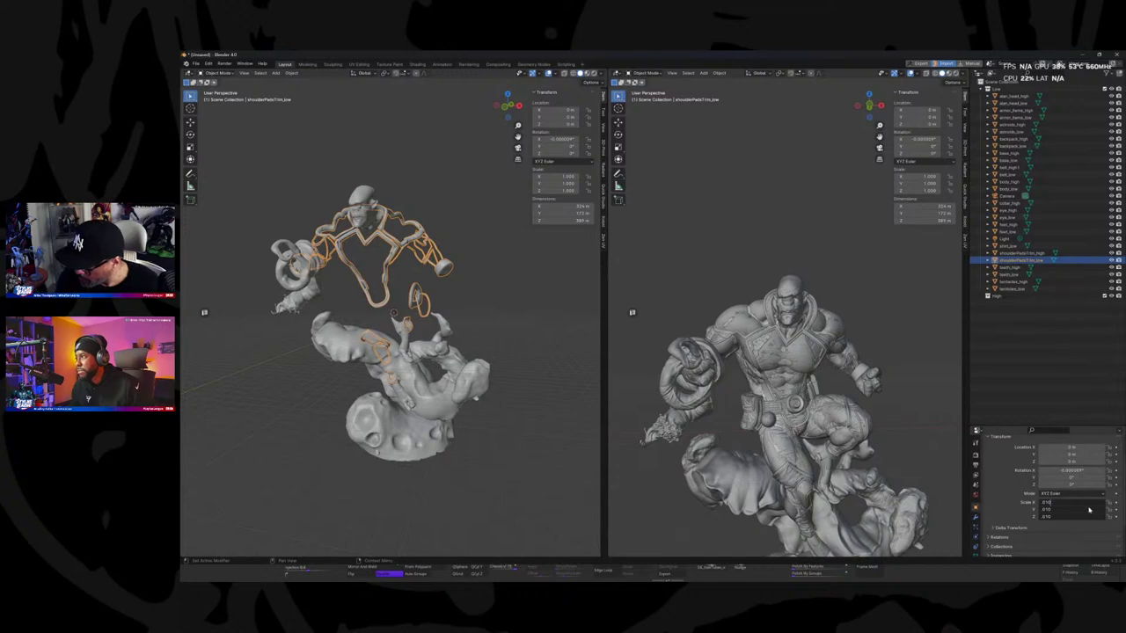
key(Return)
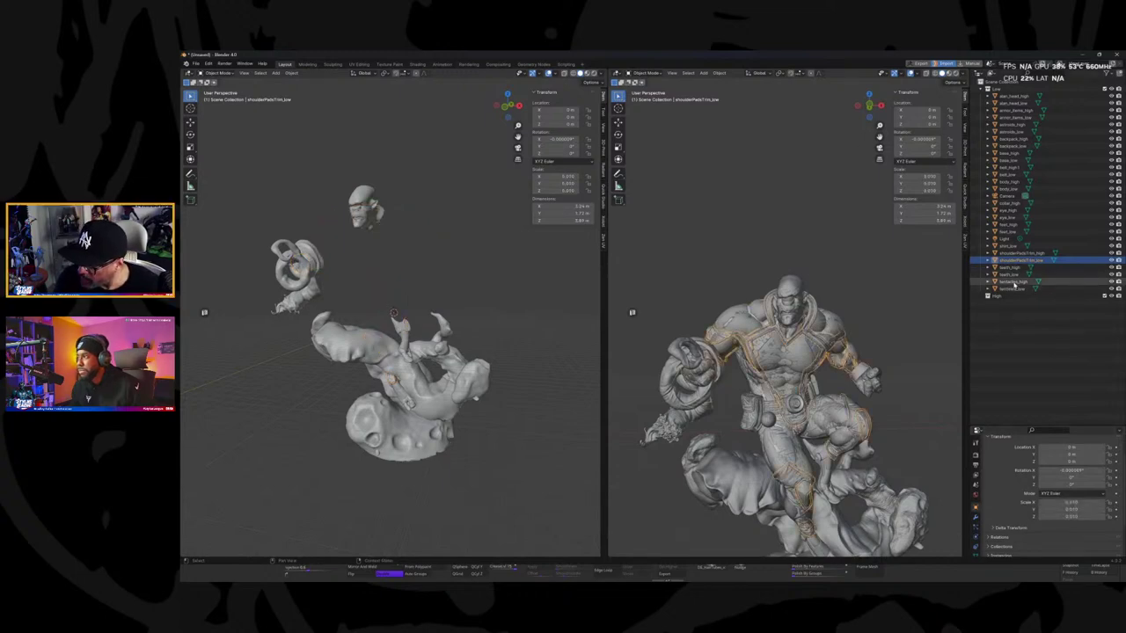
key(Down)
key(Down)
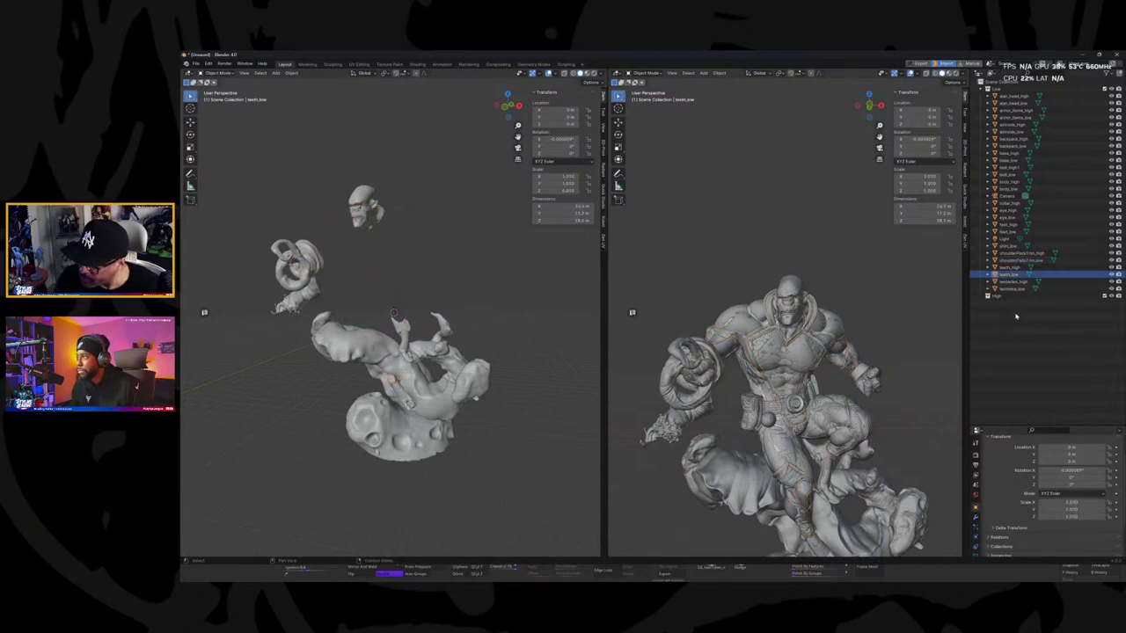
key(ctrl+alt+v)
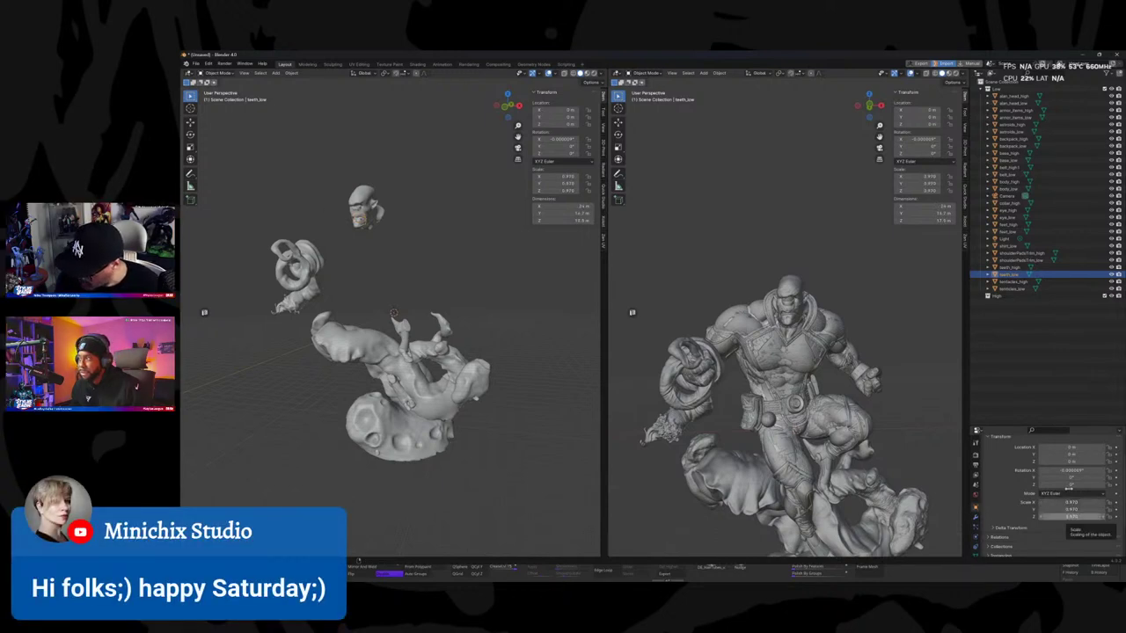
key(ctrl+z)
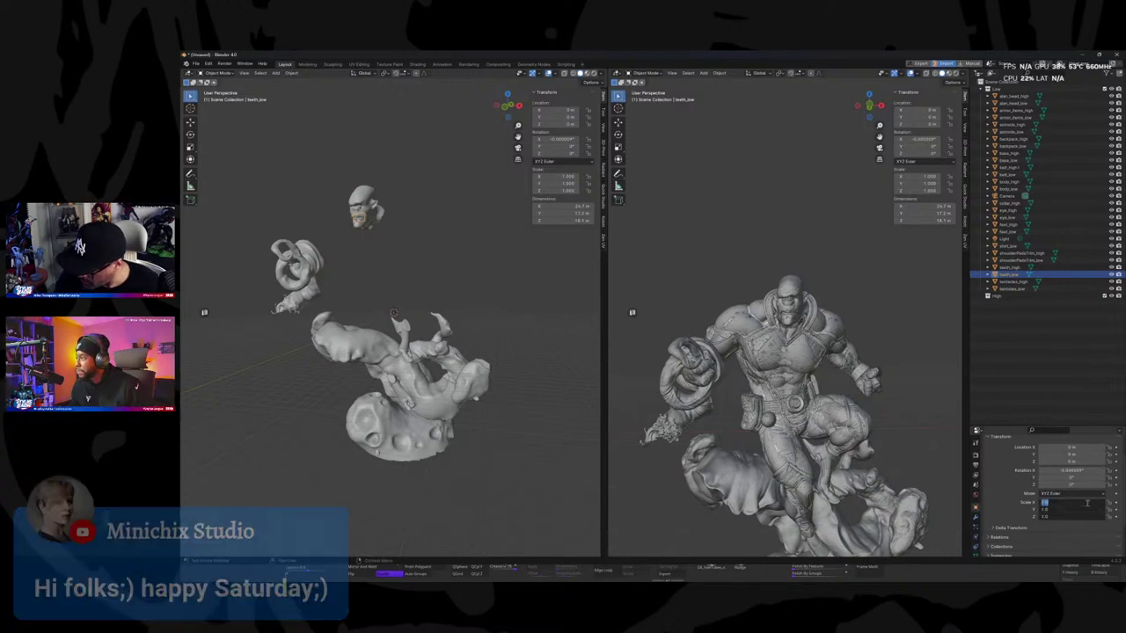
text(0.97)
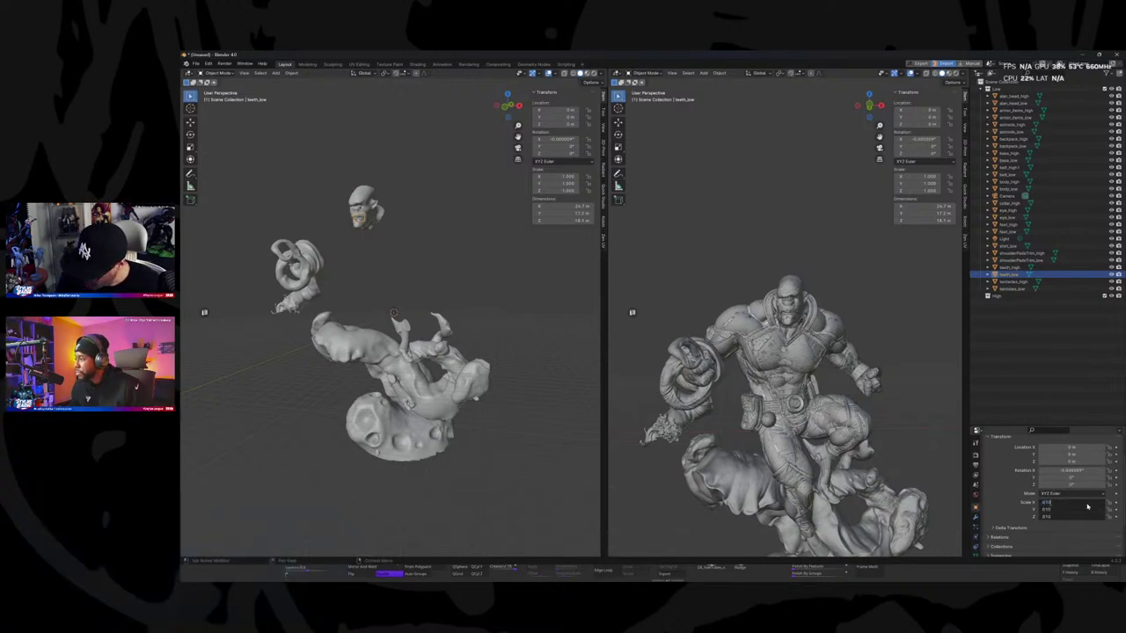
key(Return)
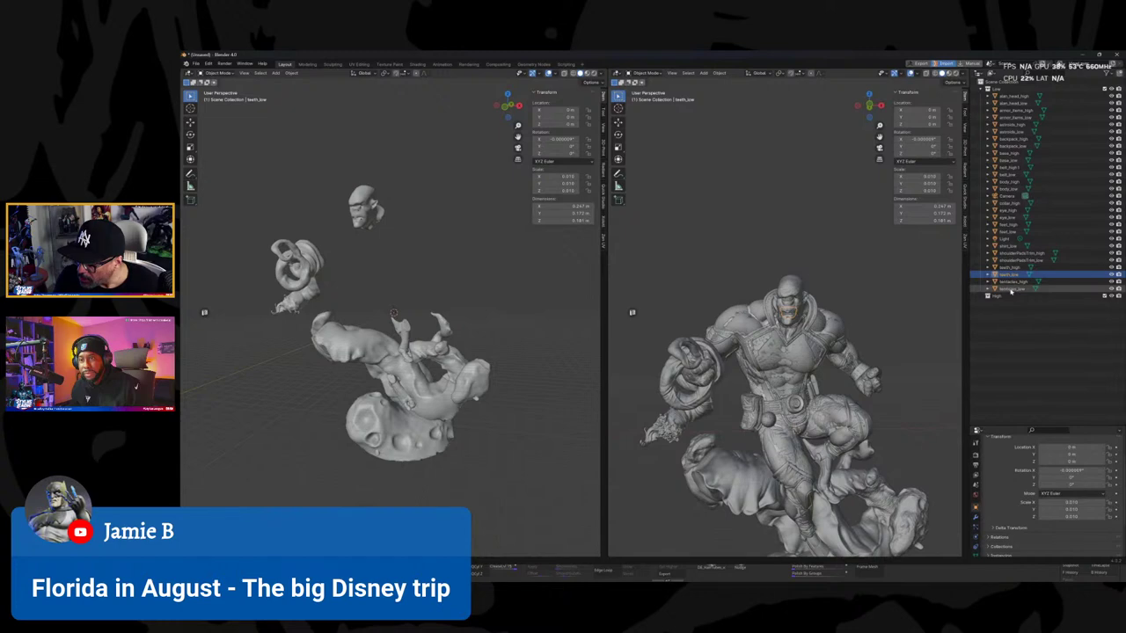
Step: Set tentacles_low's scale to 0.01 on all axes, then deselect everything
click(1011, 289)
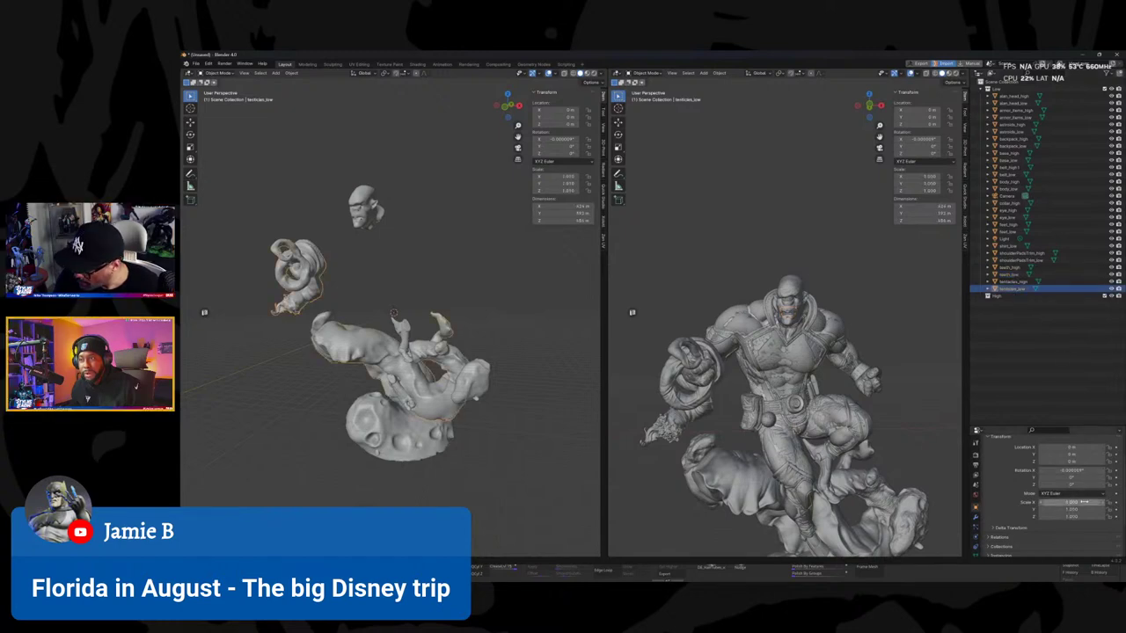
drag(1084, 501, 1087, 517)
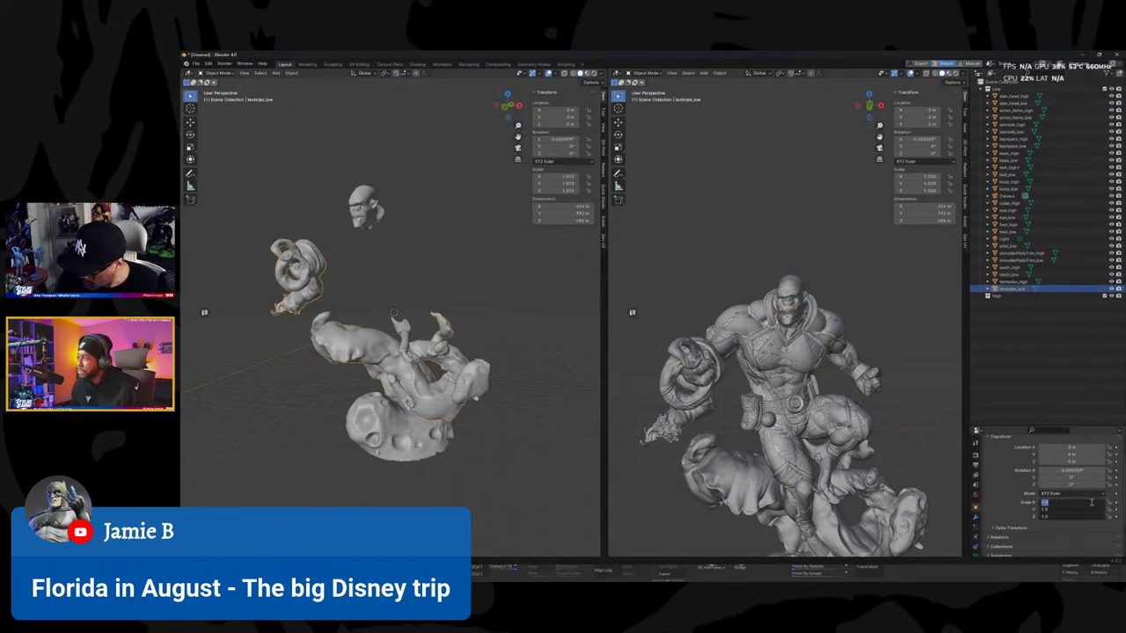
text(.01)
key(Return)
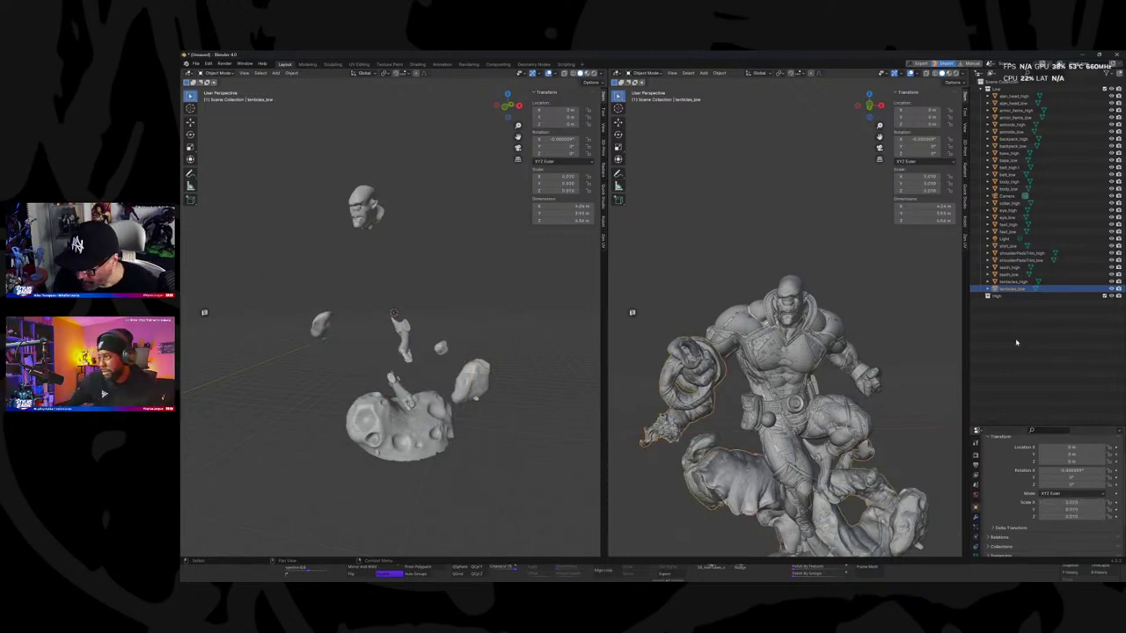
click(888, 362)
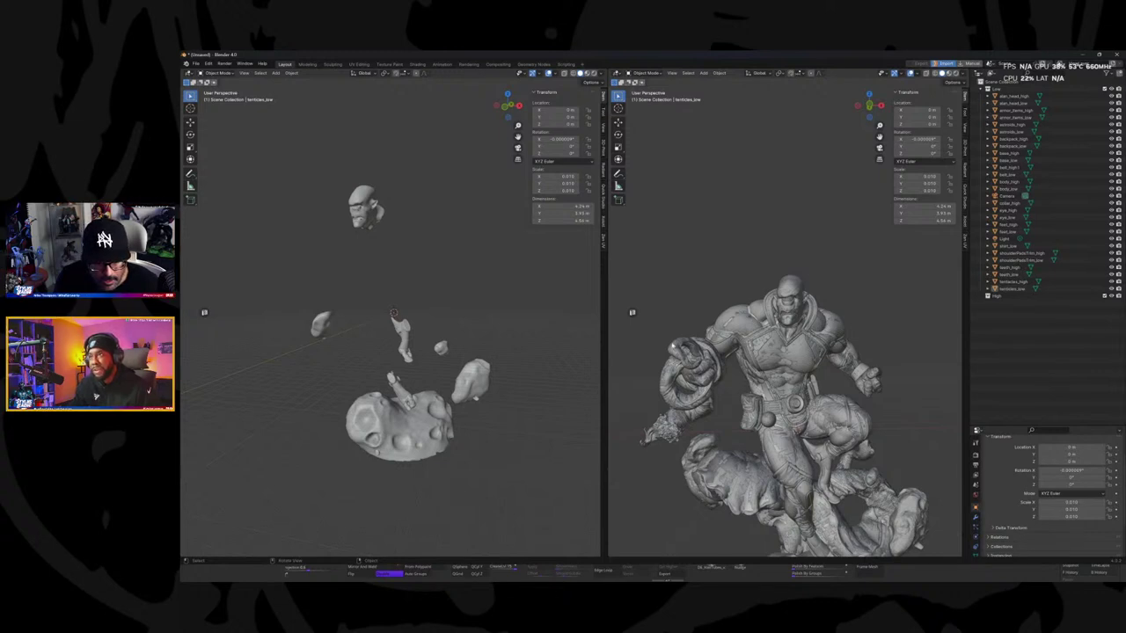
Step: Box-select the rock and head pieces, hide and unhide objects, then deselect all
drag(249, 157, 541, 486)
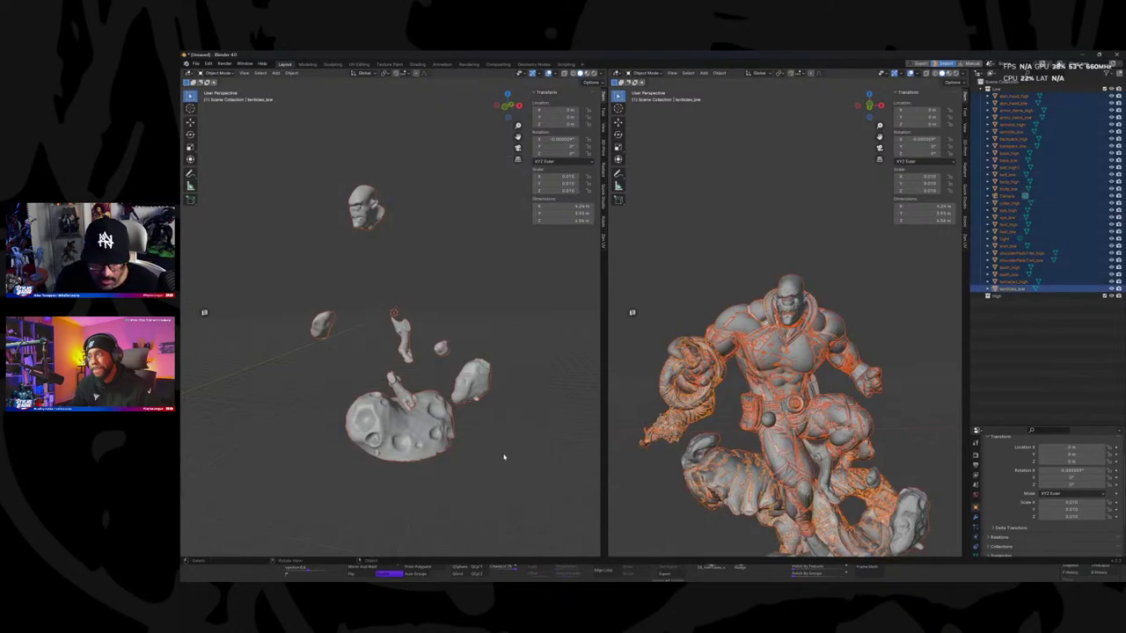
key(h)
key(alt+h)
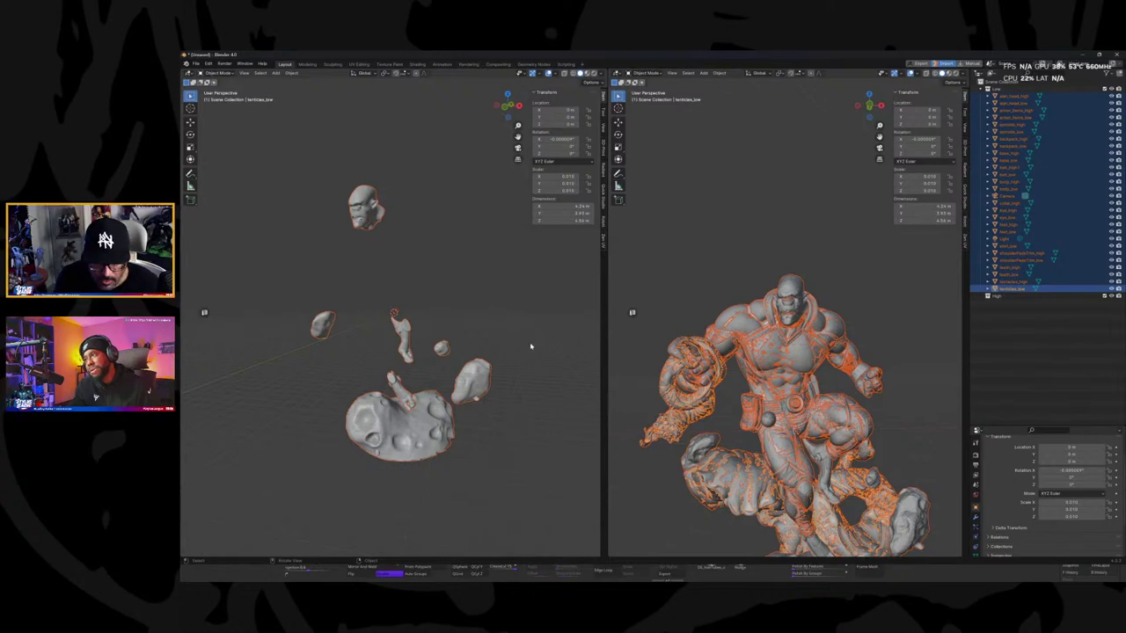
click(531, 340)
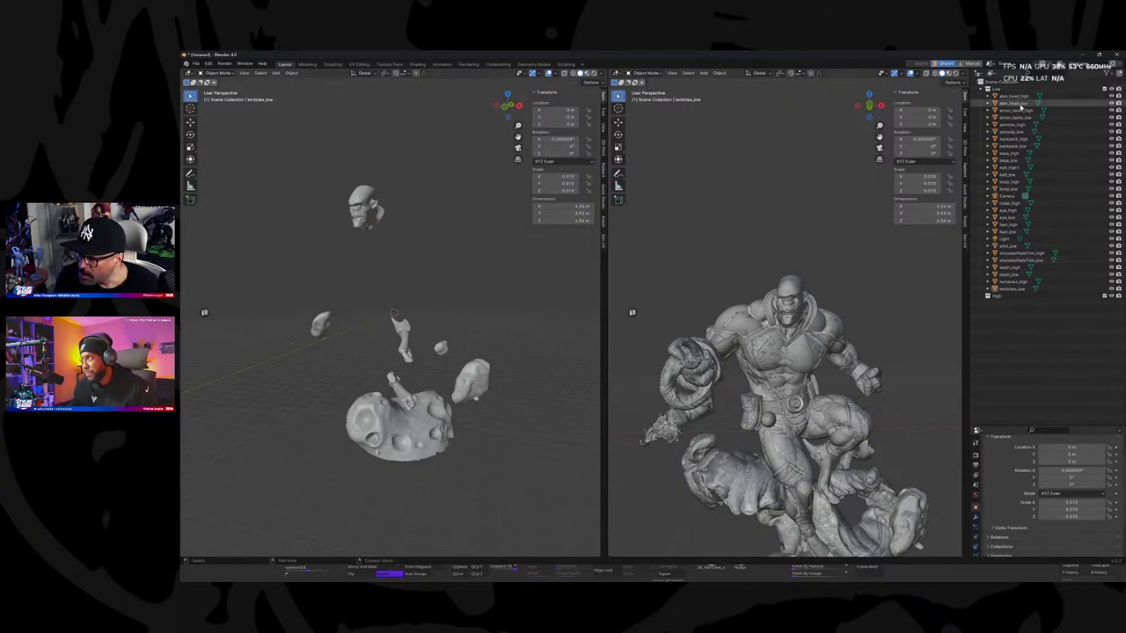
Step: Set the low-poly alien head's scale to 0.01 on all axes
click(1013, 103)
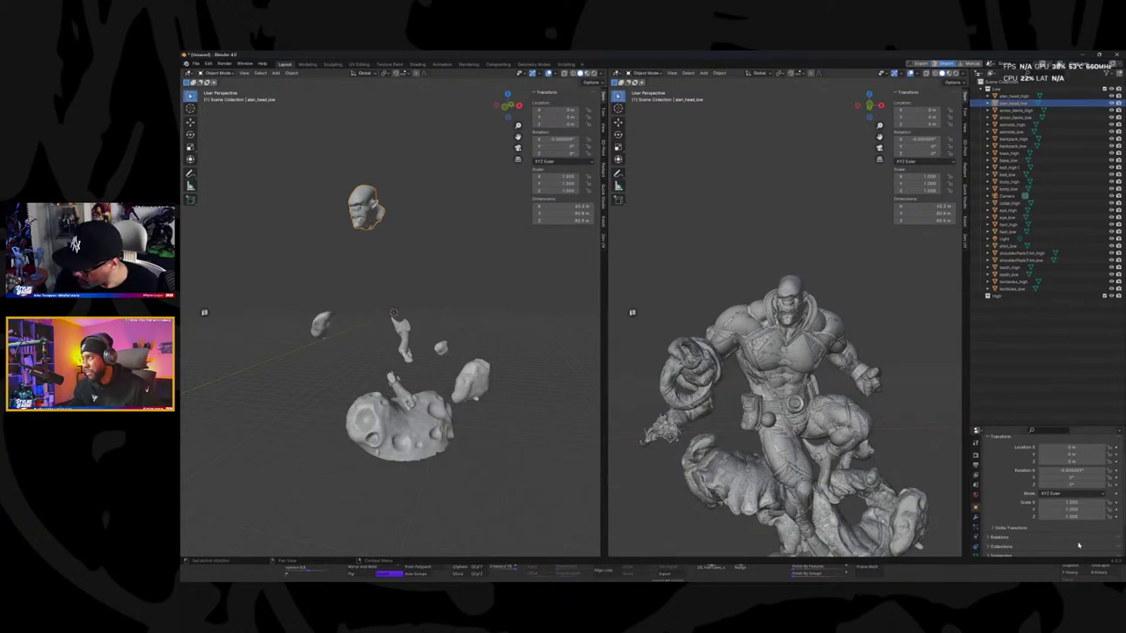
drag(1073, 503, 1073, 516)
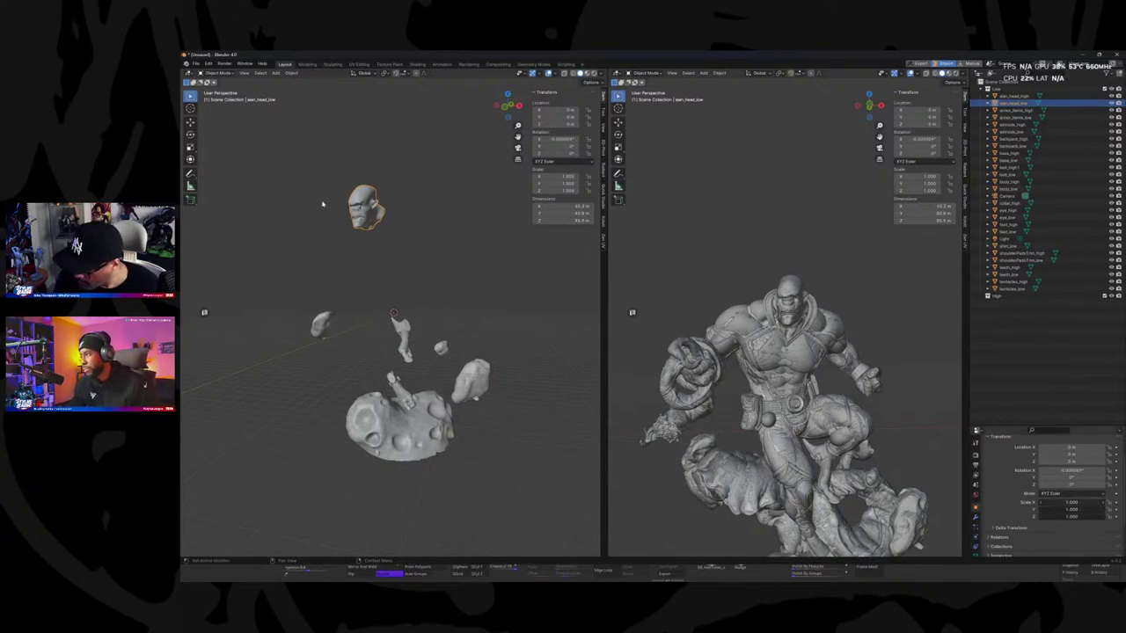
text(0.01)
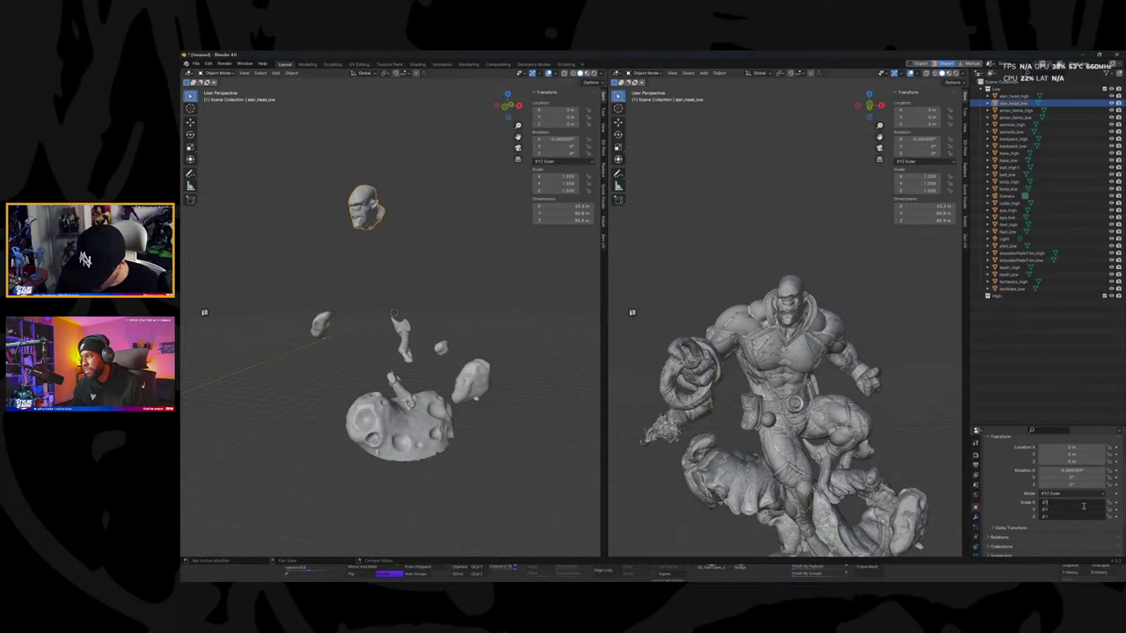
key(Return)
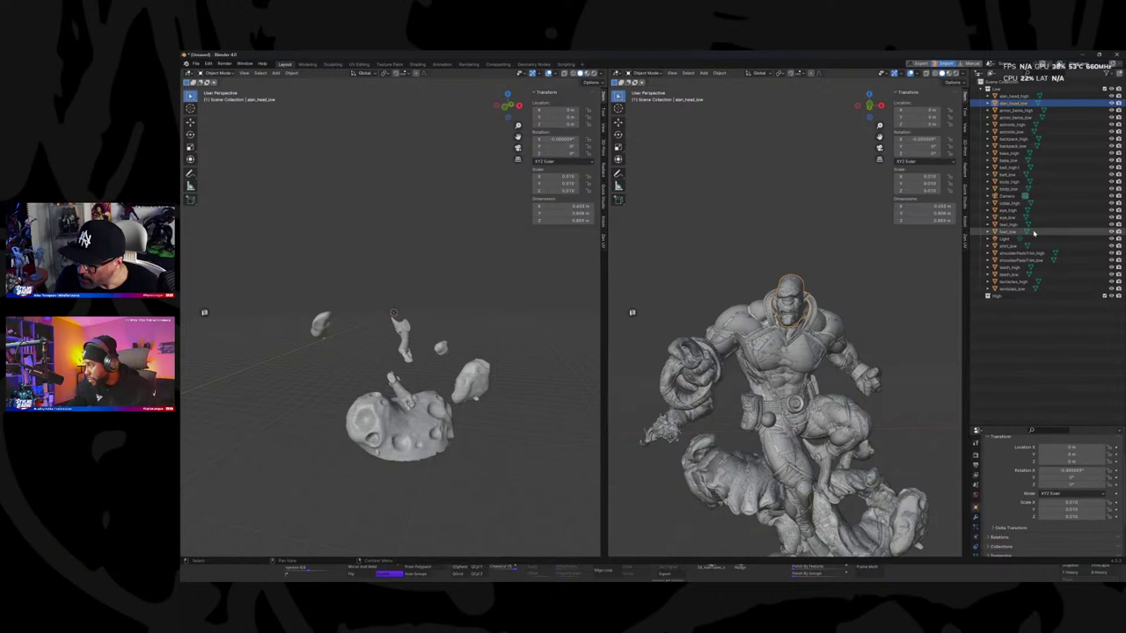
Step: Rescale the low-poly feet, correcting an initial 1.0 entry
click(1034, 232)
drag(1094, 502, 1005, 513)
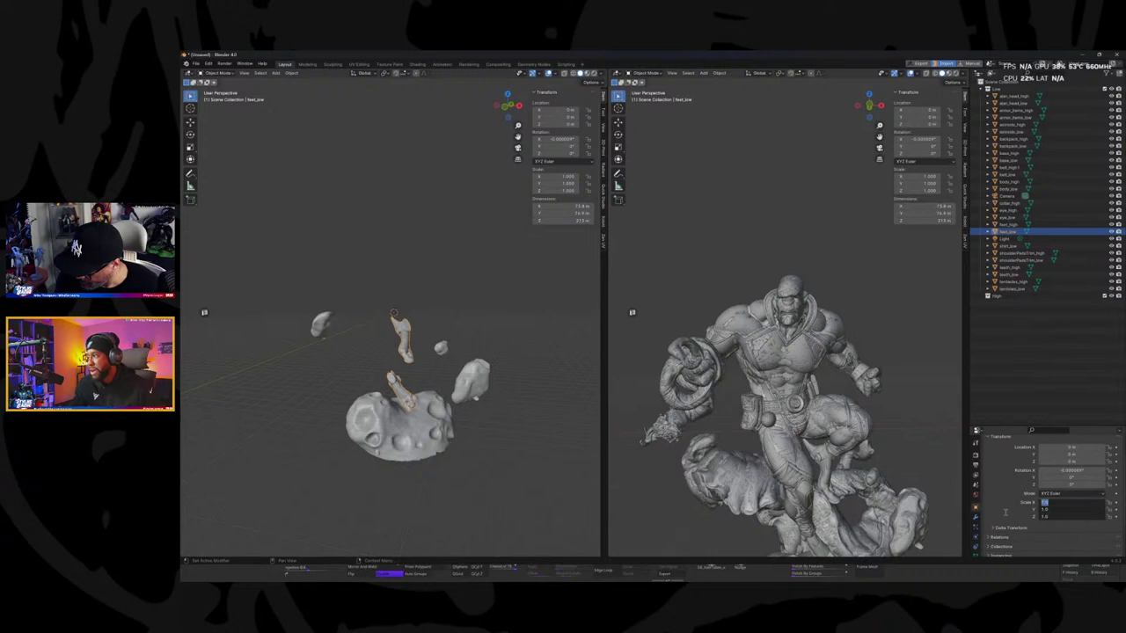
text(1.0)
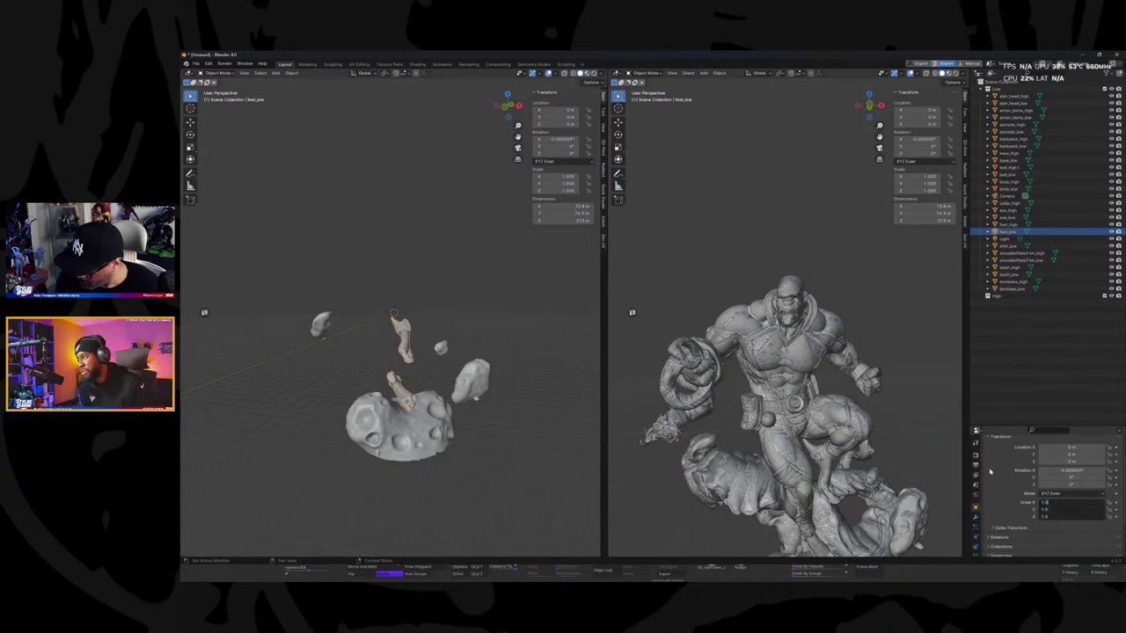
key(Return)
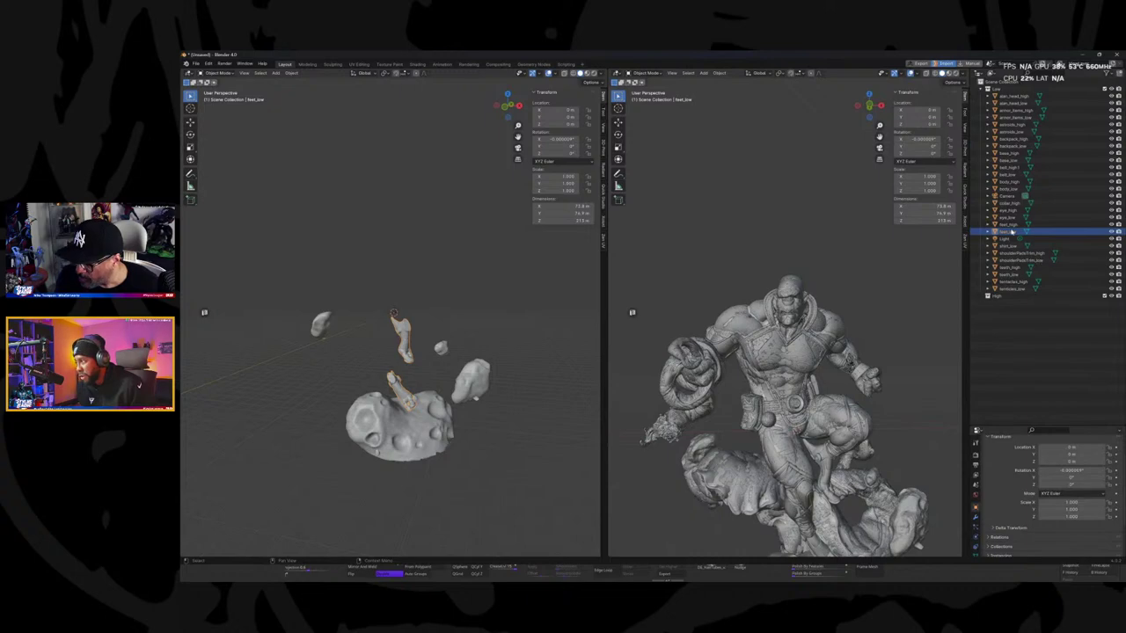
click(1063, 503)
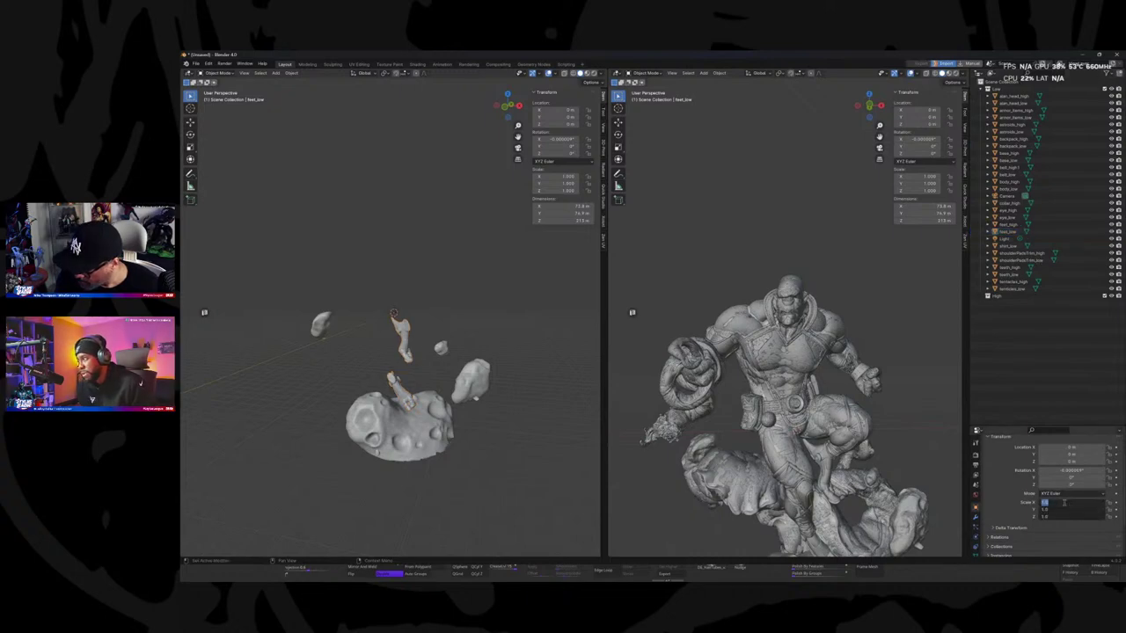
text(0.15)
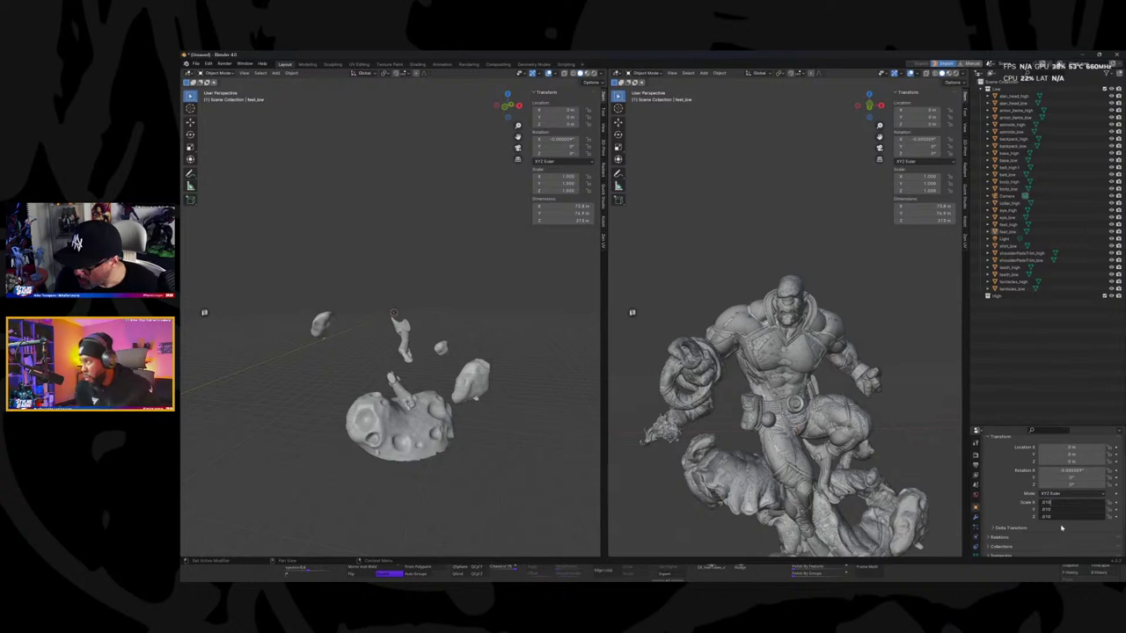
key(Return)
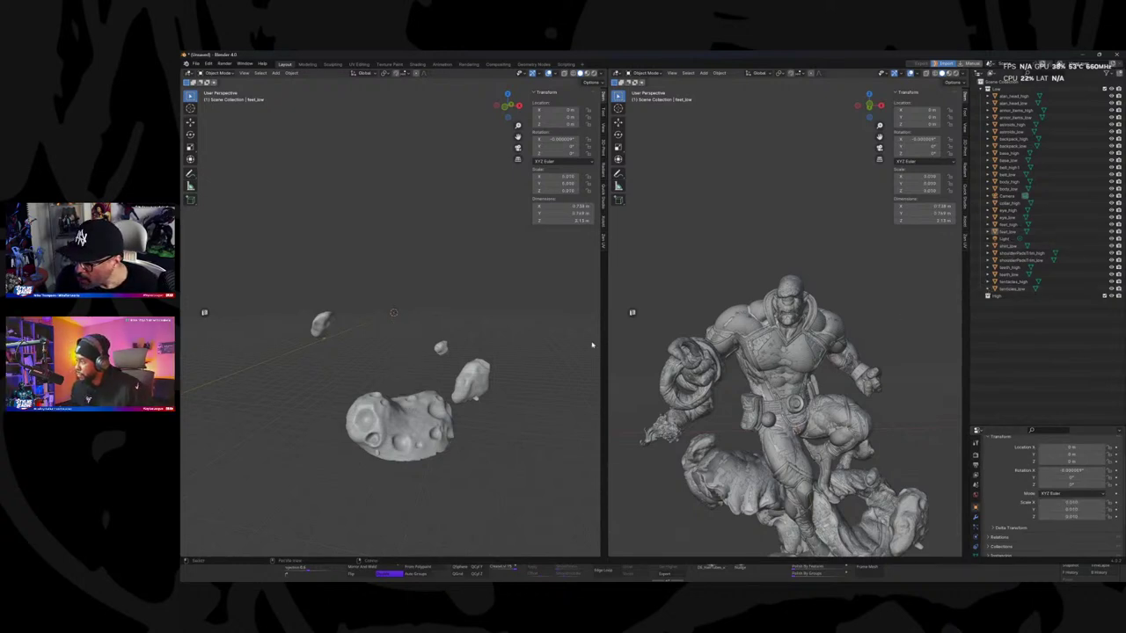
Step: Set the low-poly rock pieces' scale to 0.01 on all three axes
click(467, 385)
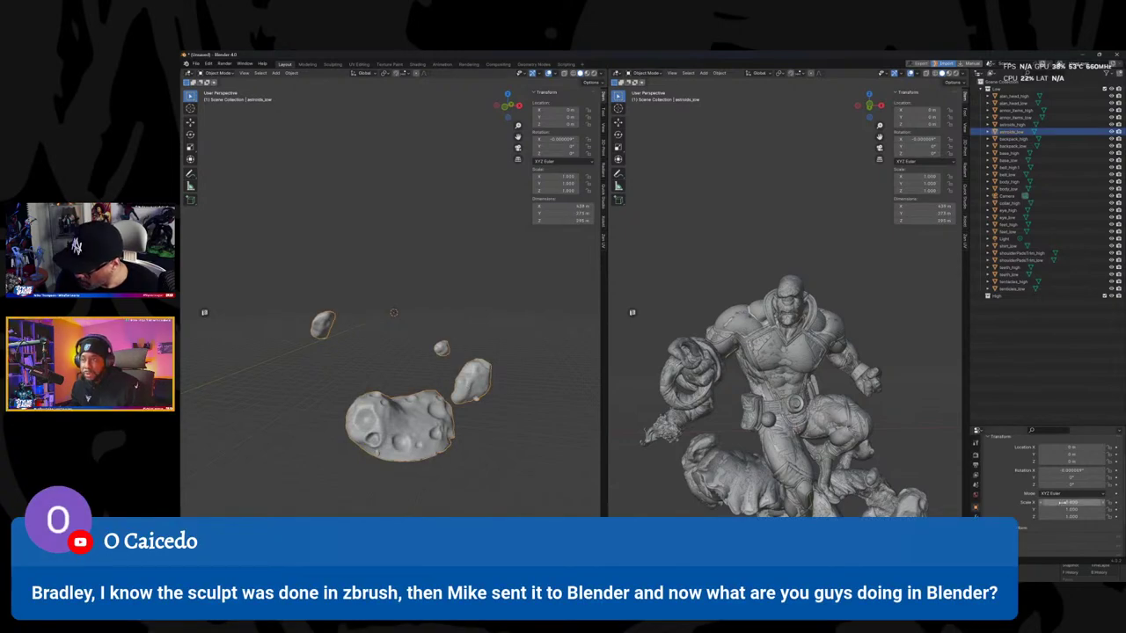
drag(1062, 502, 1063, 516)
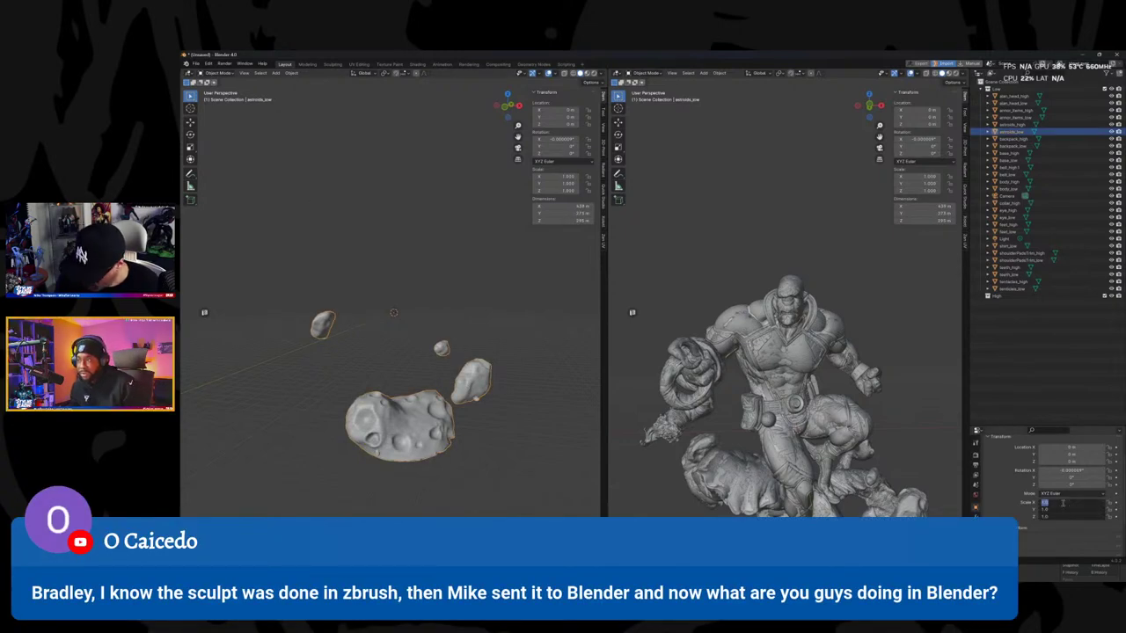
text(0.01)
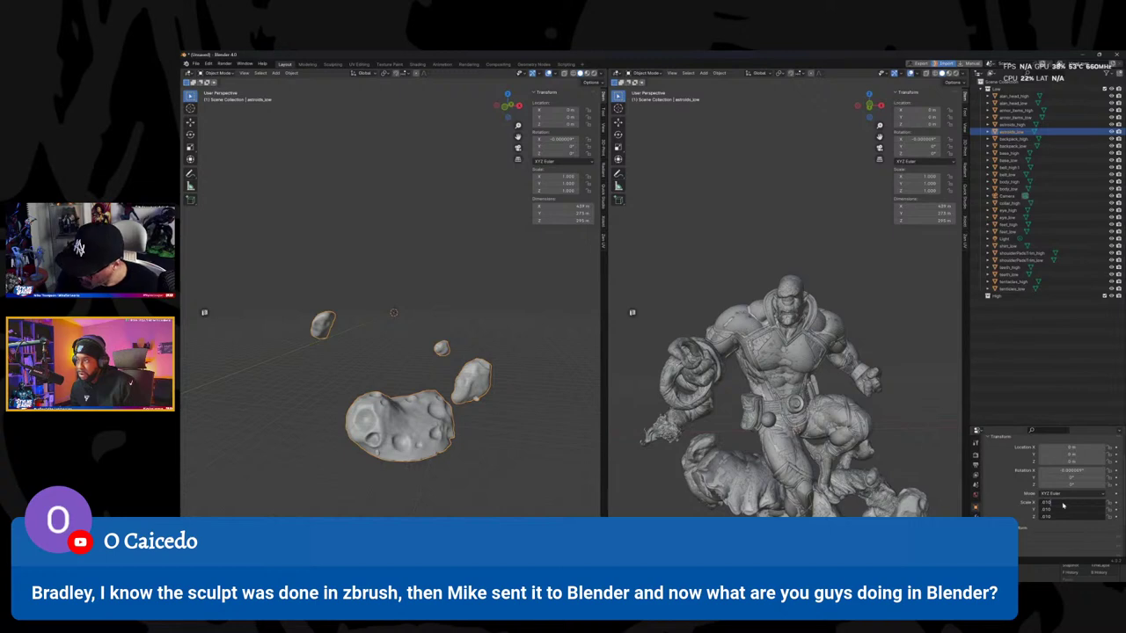
key(Return)
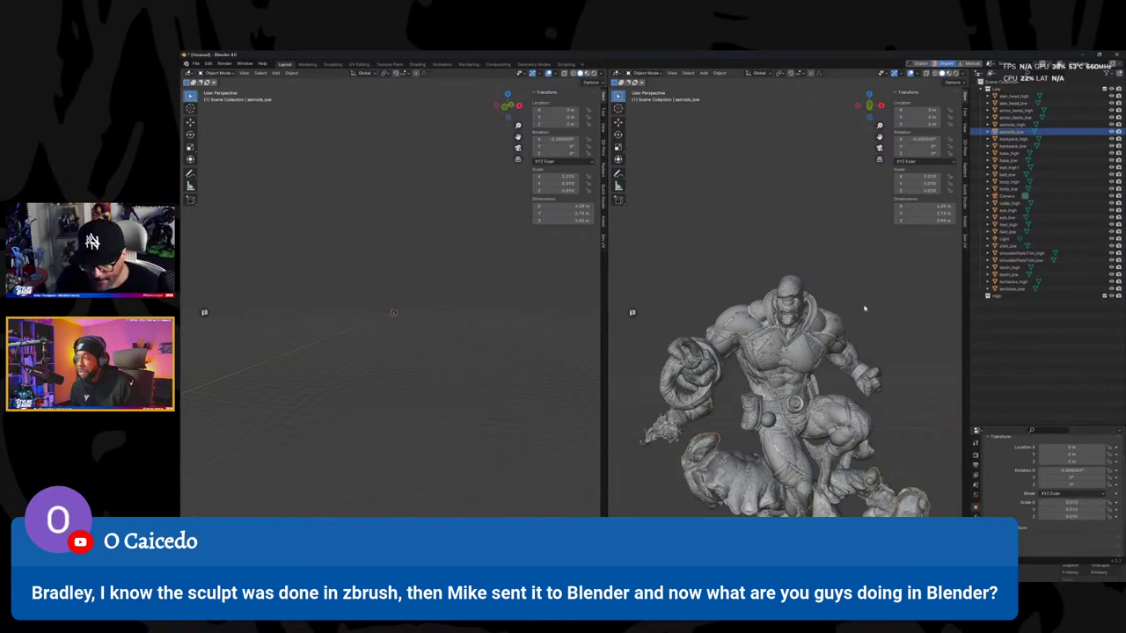
click(920, 392)
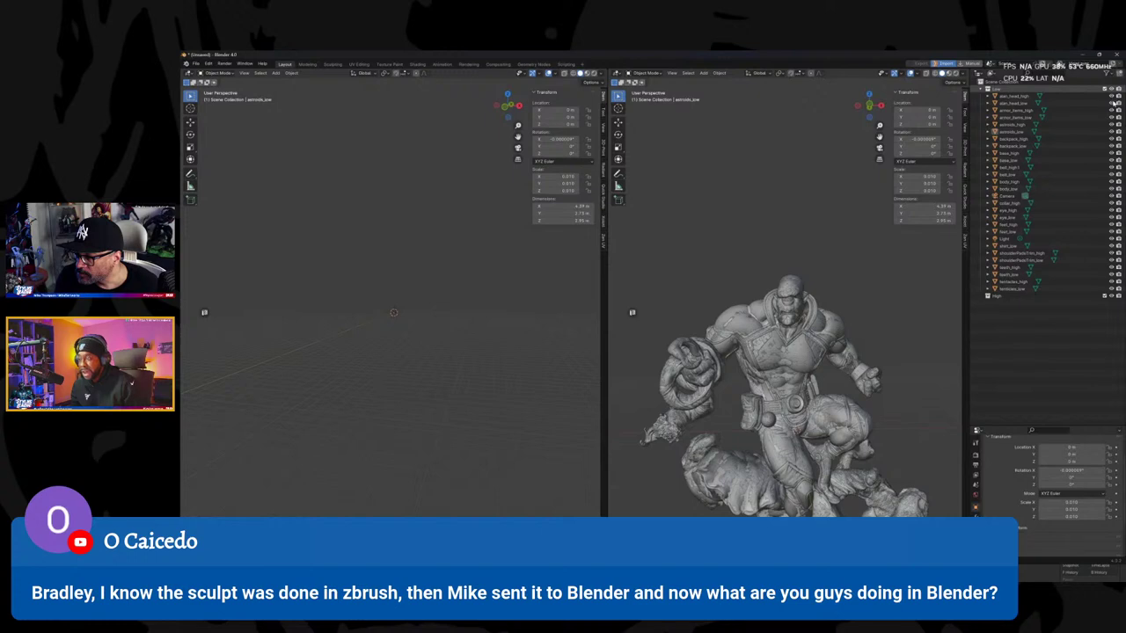
Step: Hide the high-poly armour, backpack, belt and boots in the Outliner
click(1112, 102)
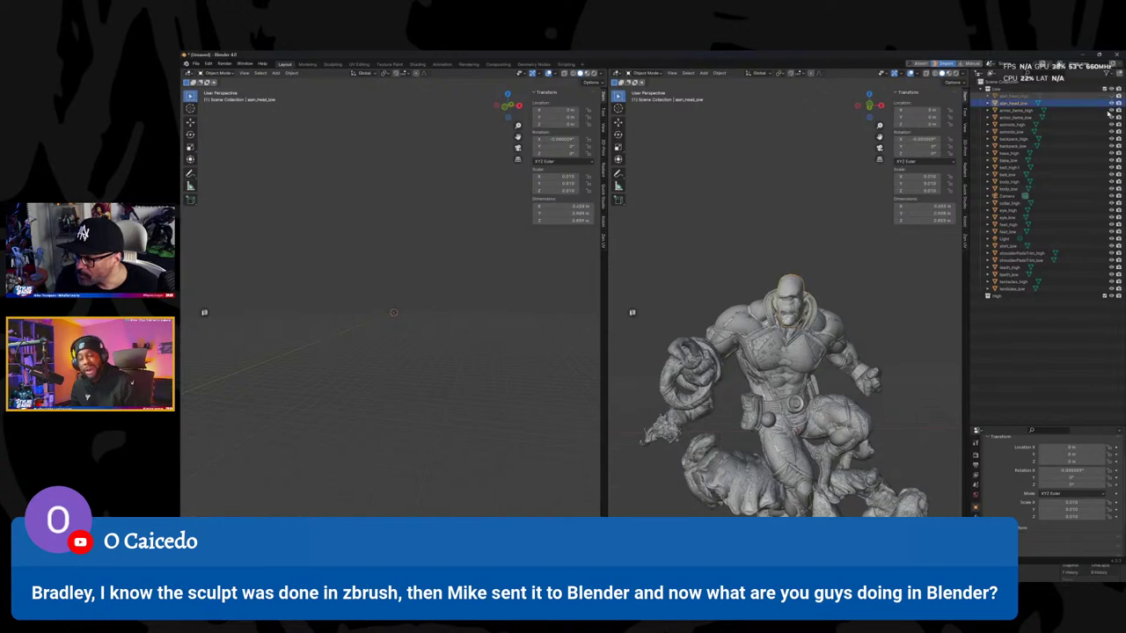
click(1112, 110)
click(1111, 124)
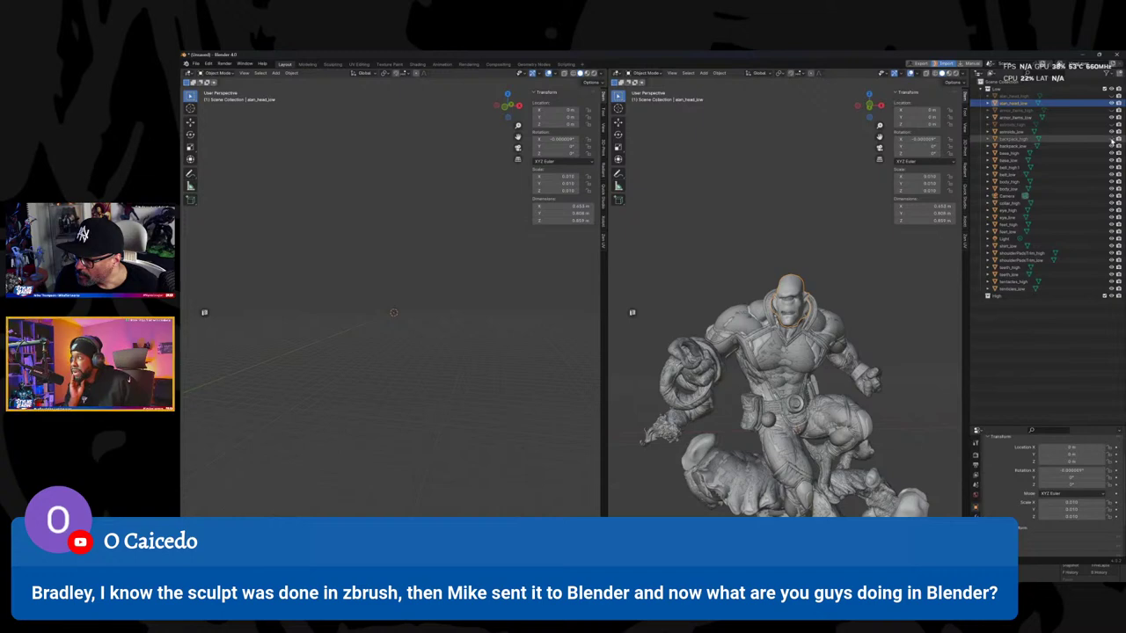
click(1112, 139)
click(1111, 153)
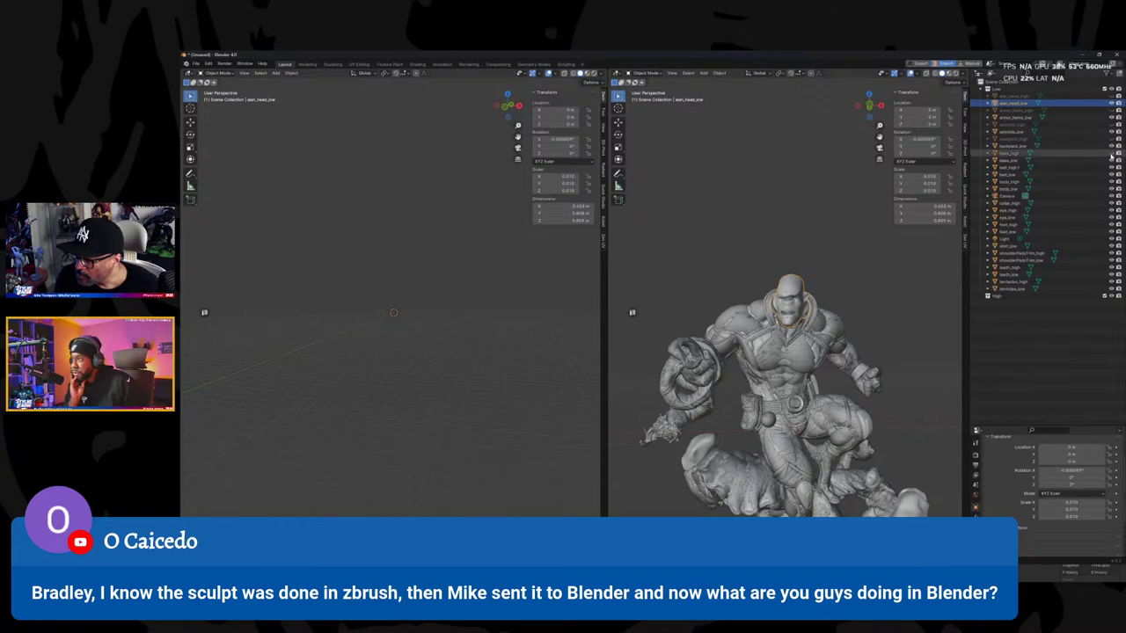
click(1112, 167)
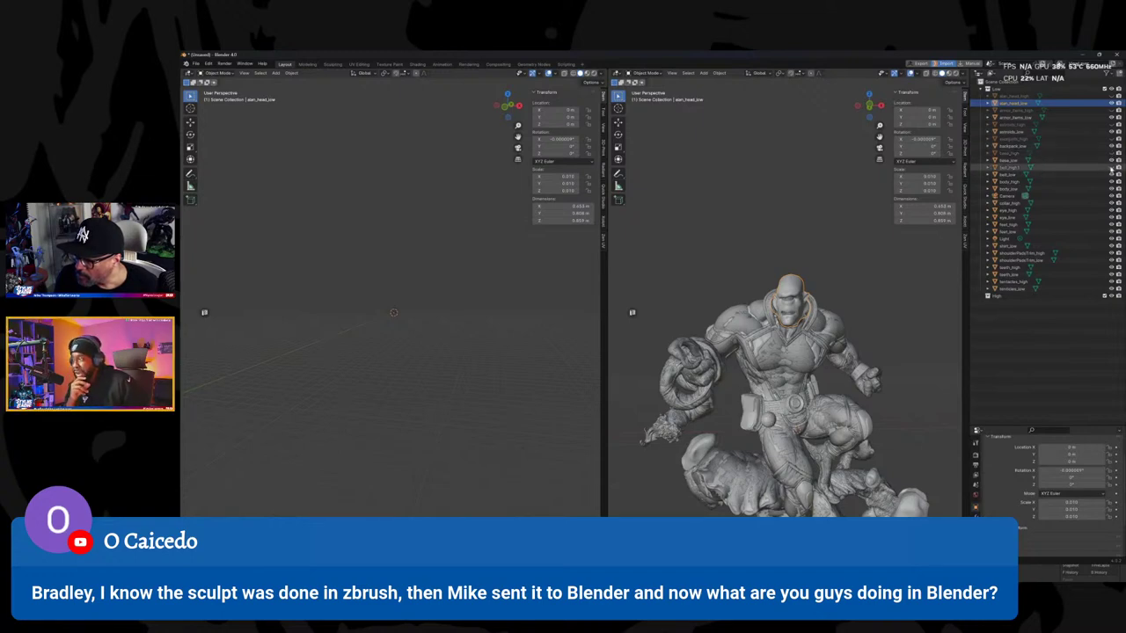
click(1111, 182)
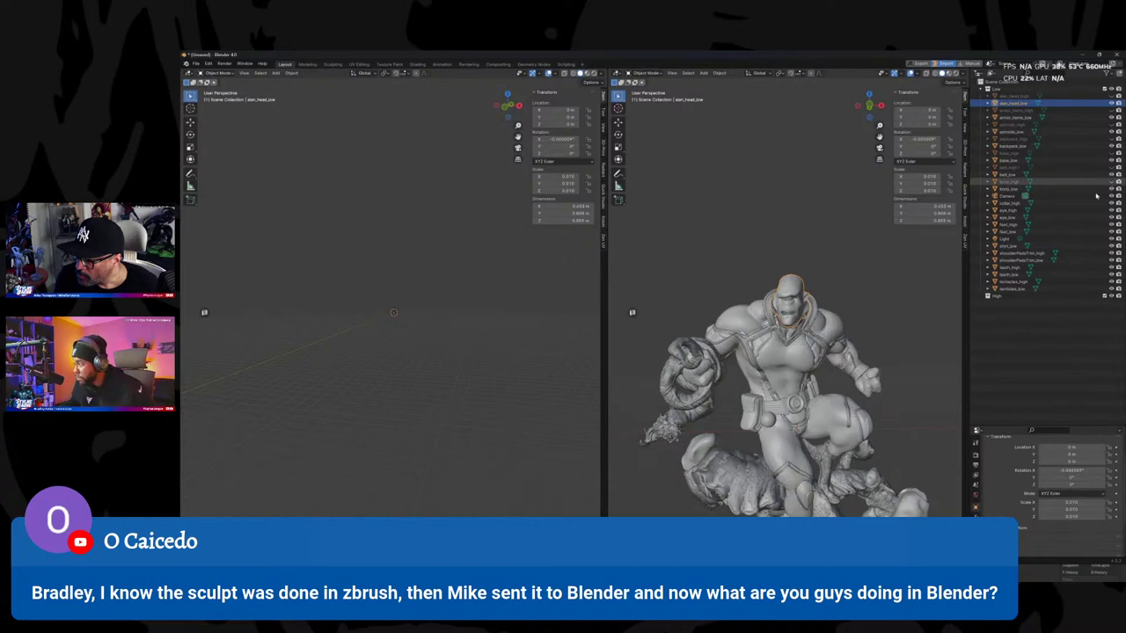
Step: Hide the high-poly collar, eyes, face, trim, teeth and tentacles; select the High collection and tentacles_low
click(1111, 203)
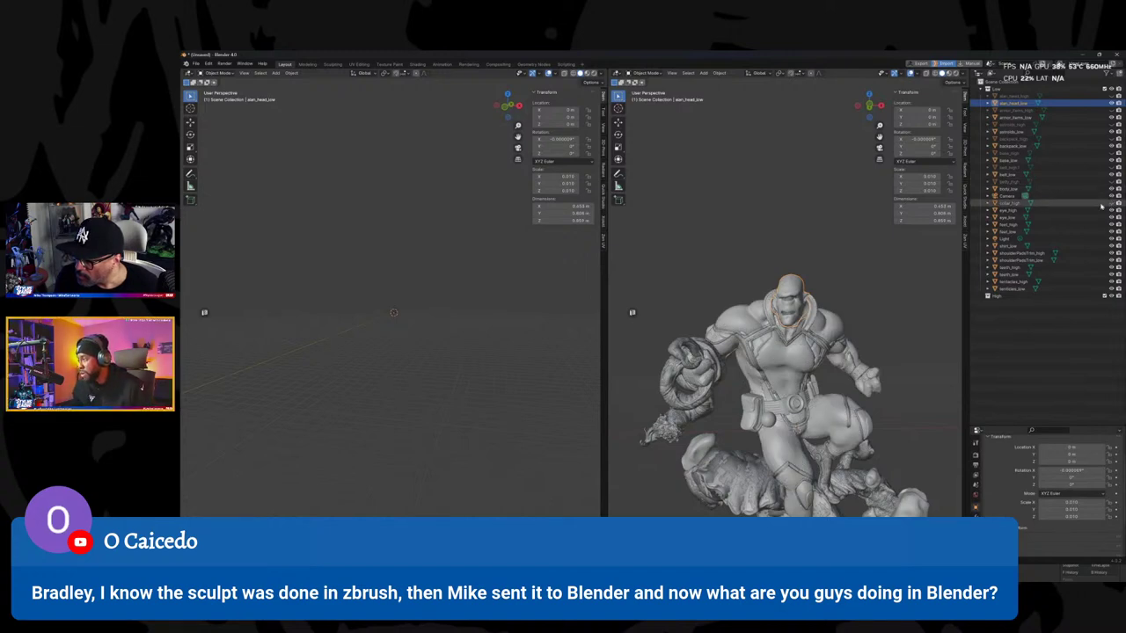
click(1112, 211)
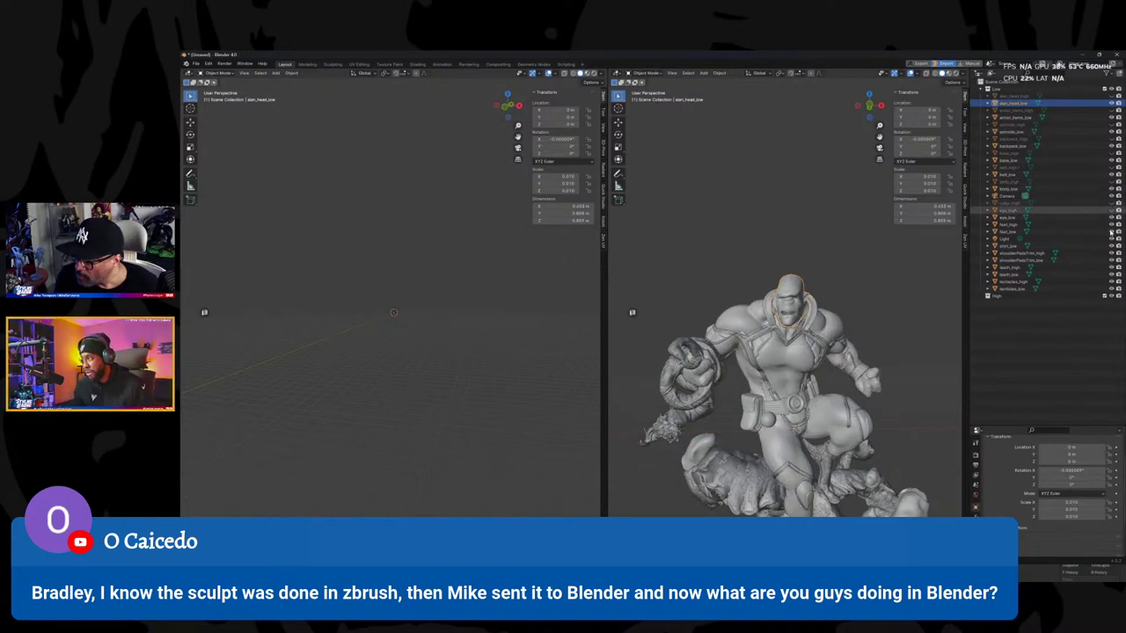
click(1112, 225)
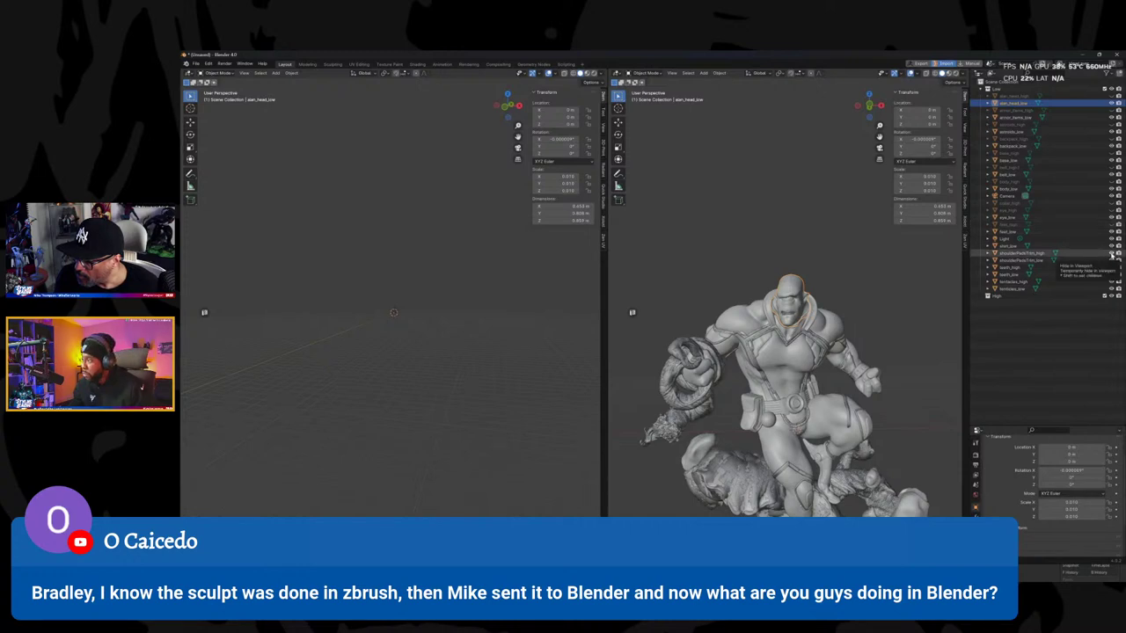
click(1112, 254)
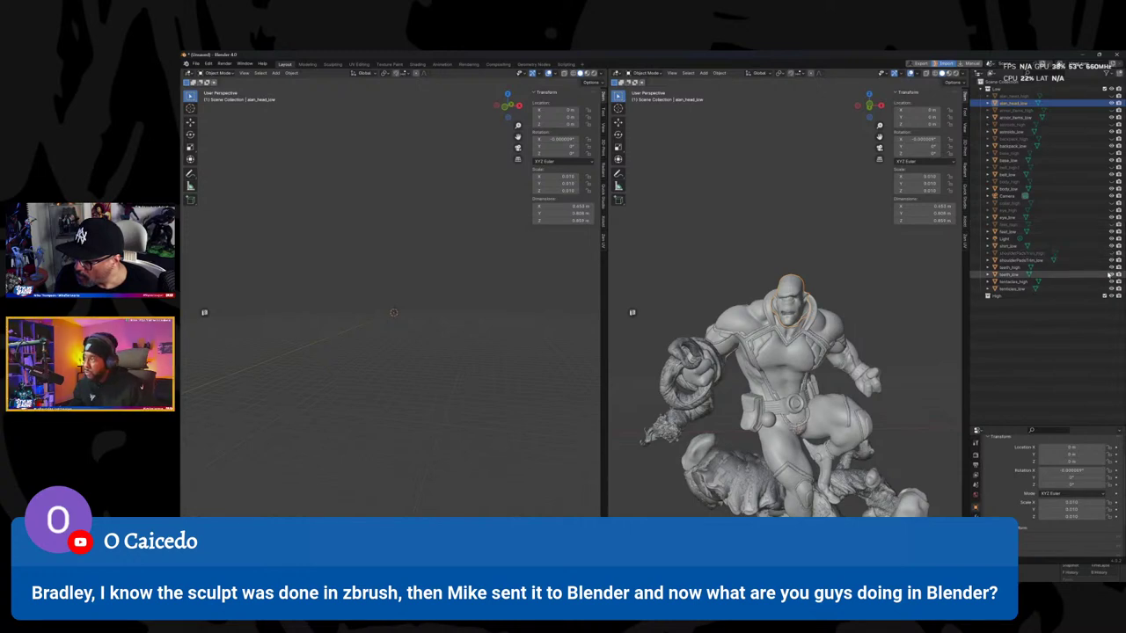
click(1111, 267)
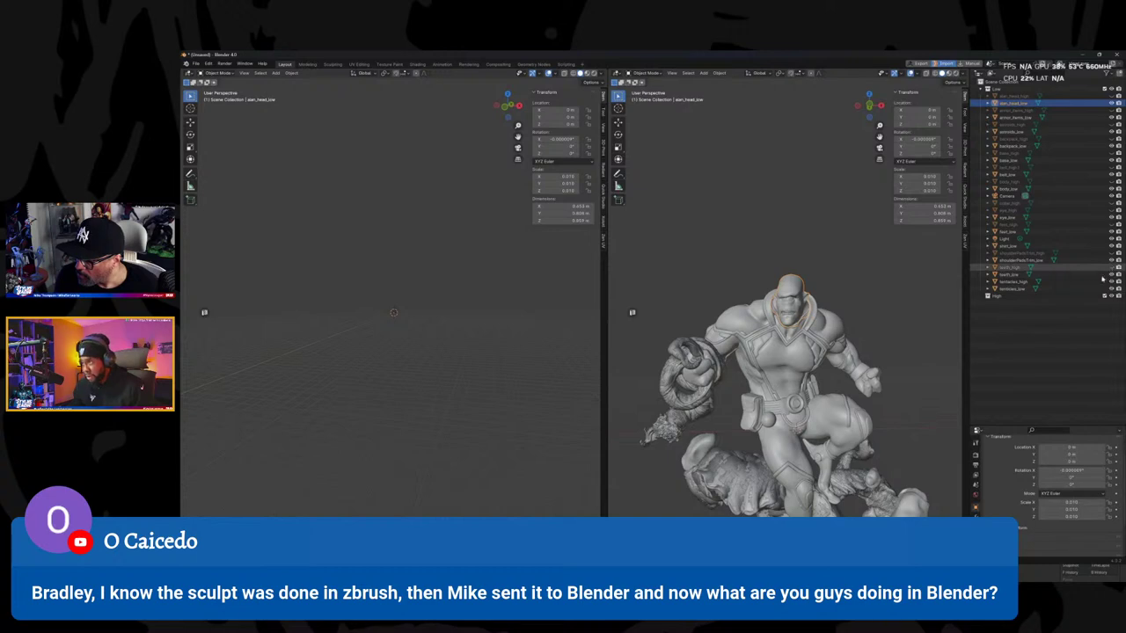
click(1111, 281)
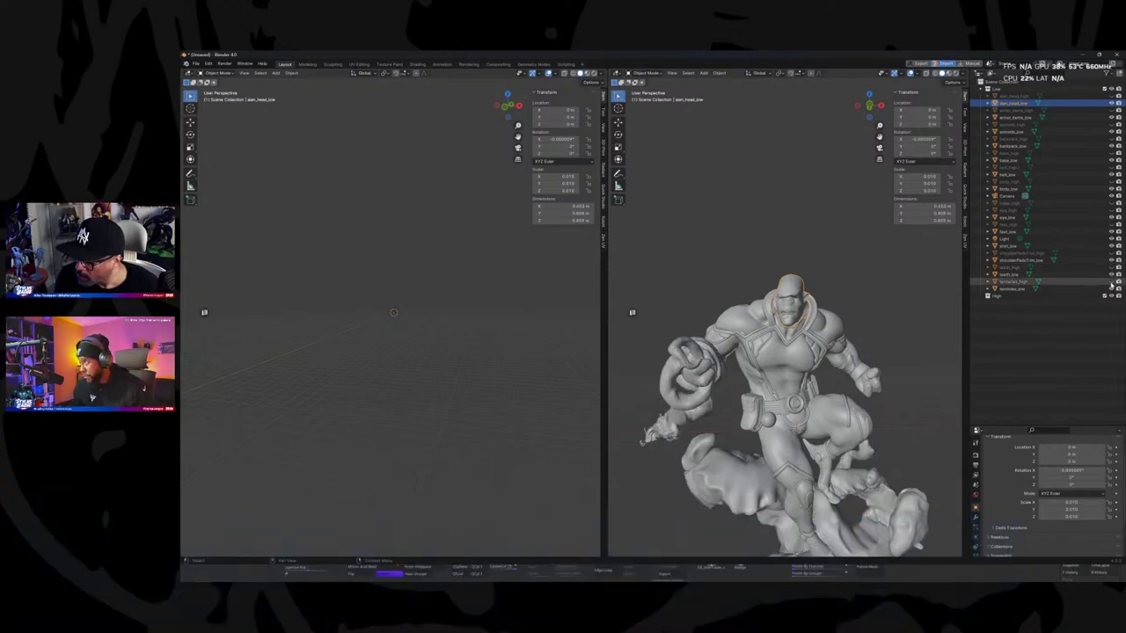
click(1014, 295)
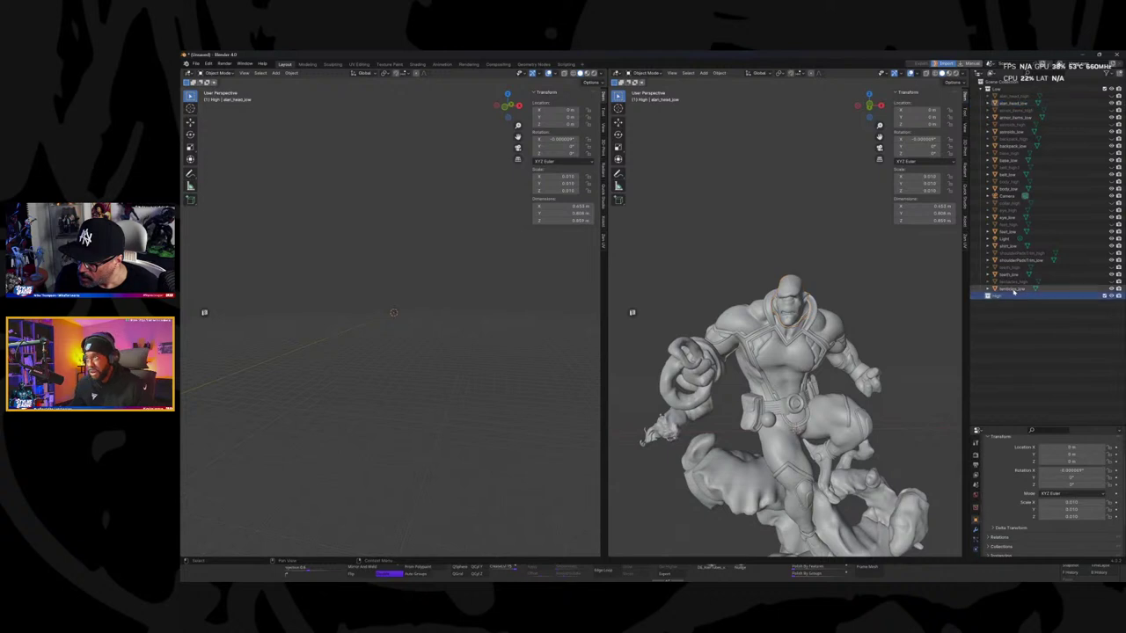
click(1011, 288)
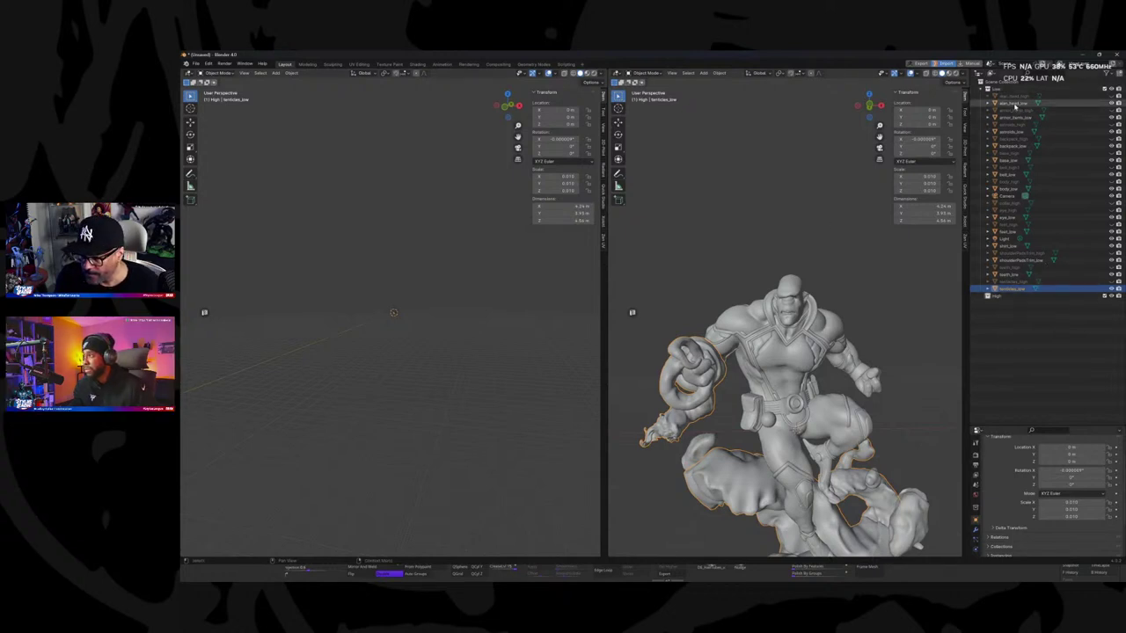
Step: Select the low-poly head, frame the whole statue, and review its UVs in UV Editing
click(1013, 103)
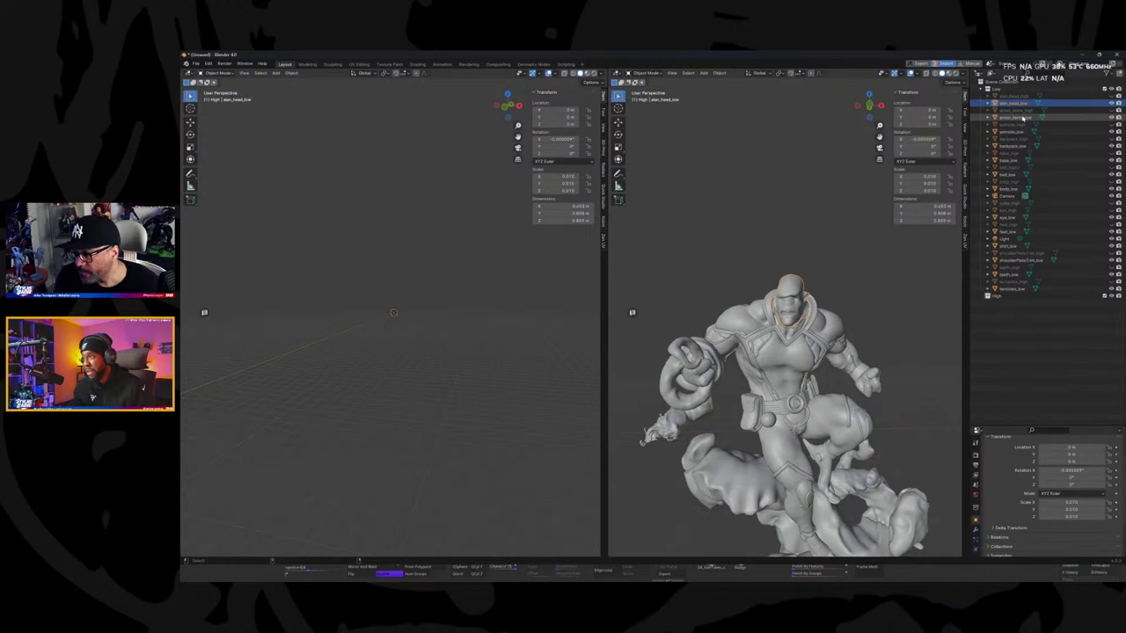
scroll(749, 282, down, 3)
key(ctrl+b)
drag(666, 243, 937, 547)
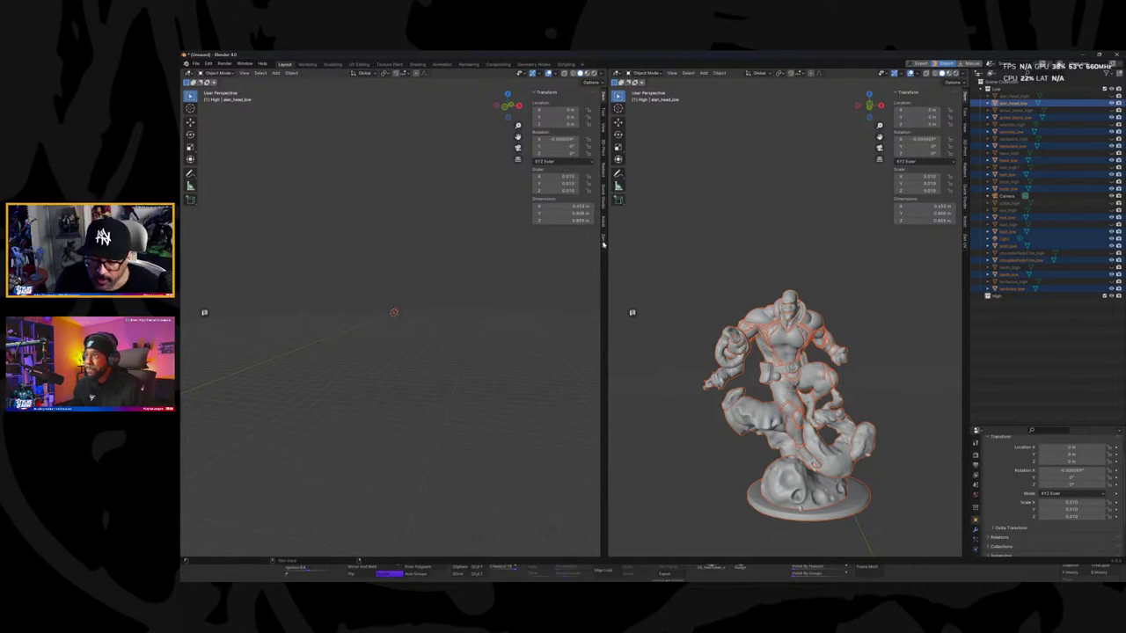
click(603, 239)
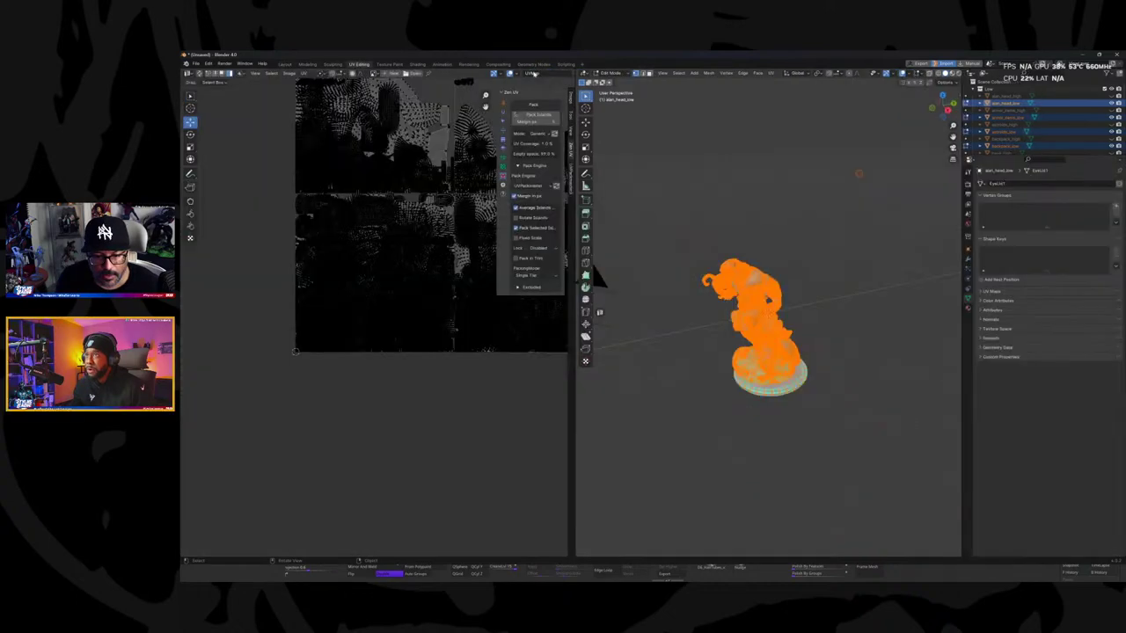
click(359, 65)
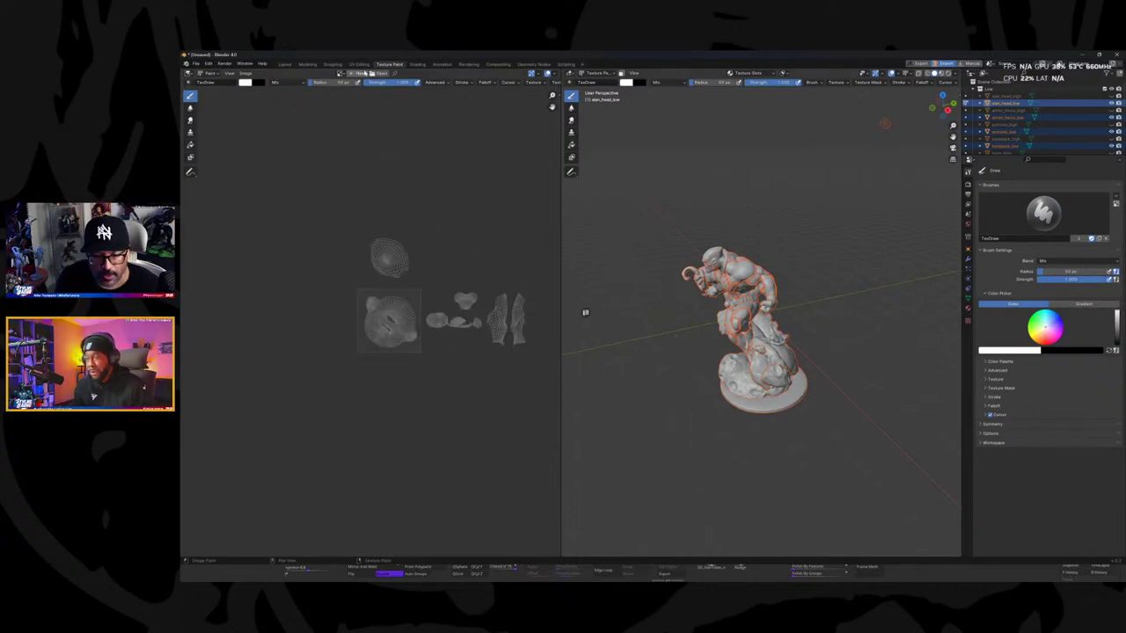
click(284, 64)
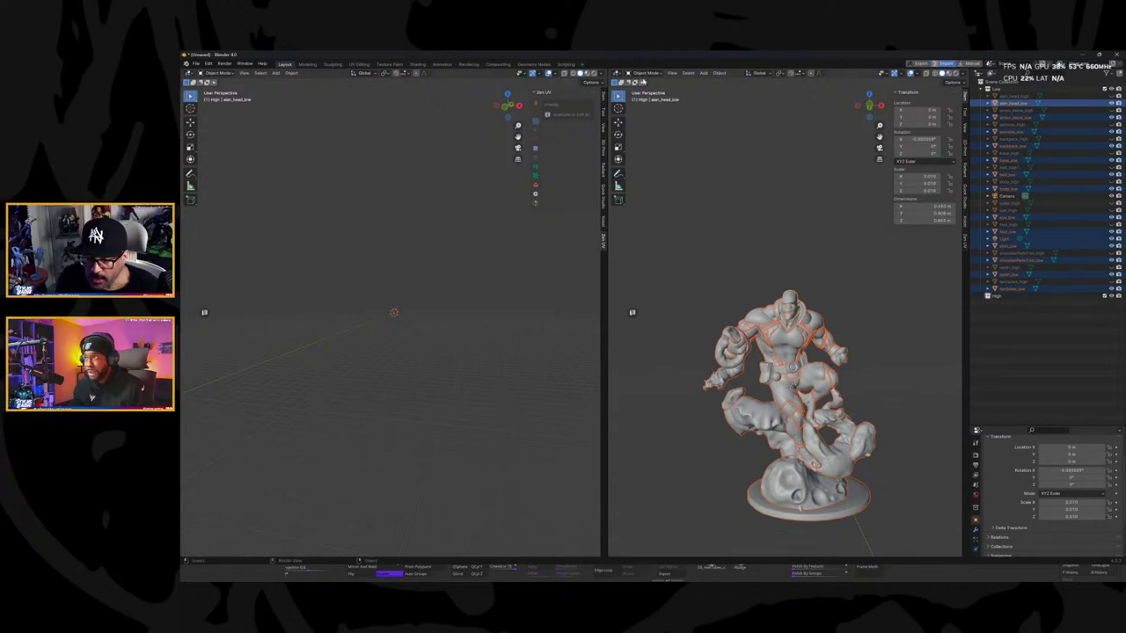
Step: Enter Edit Mode, show Zen UV's UV Checker options, then return to Object Mode
click(648, 74)
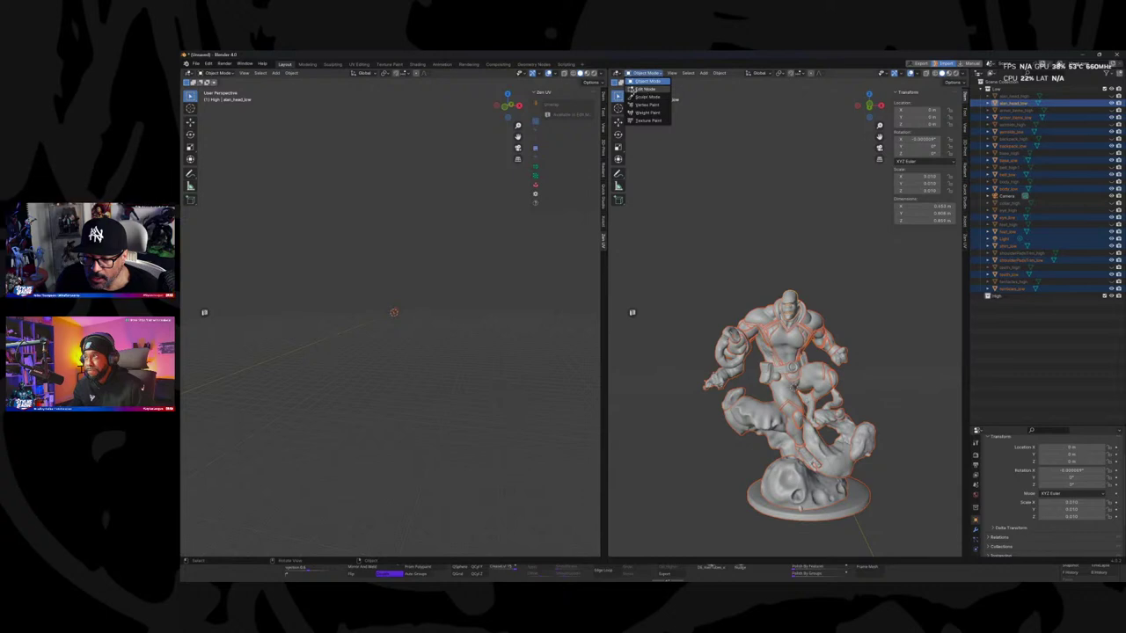
click(645, 97)
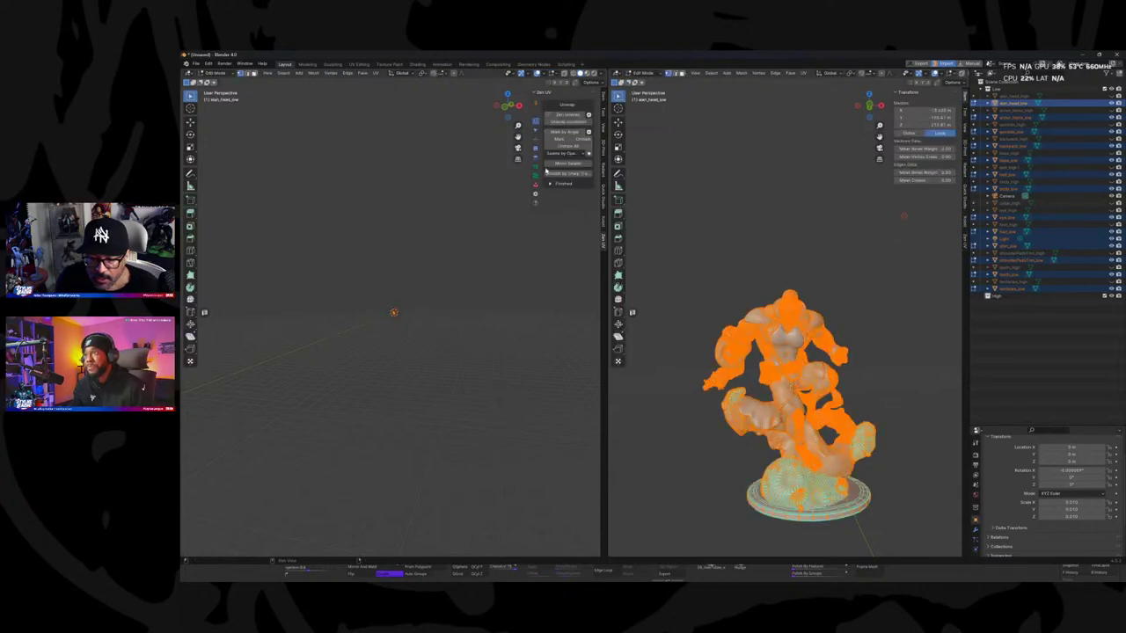
click(535, 130)
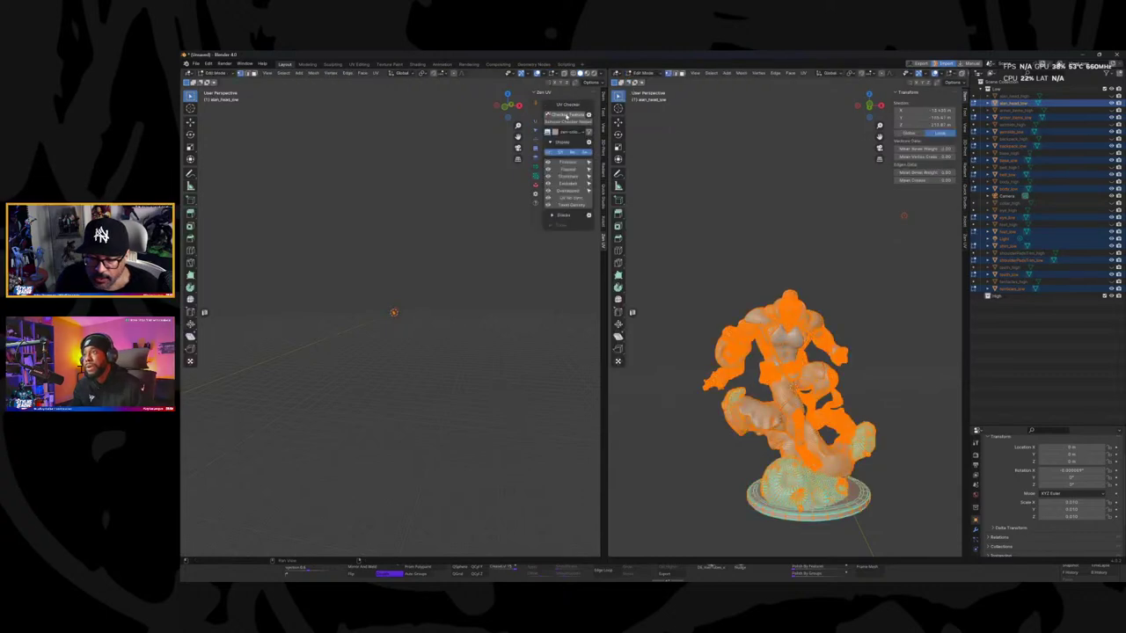
click(643, 73)
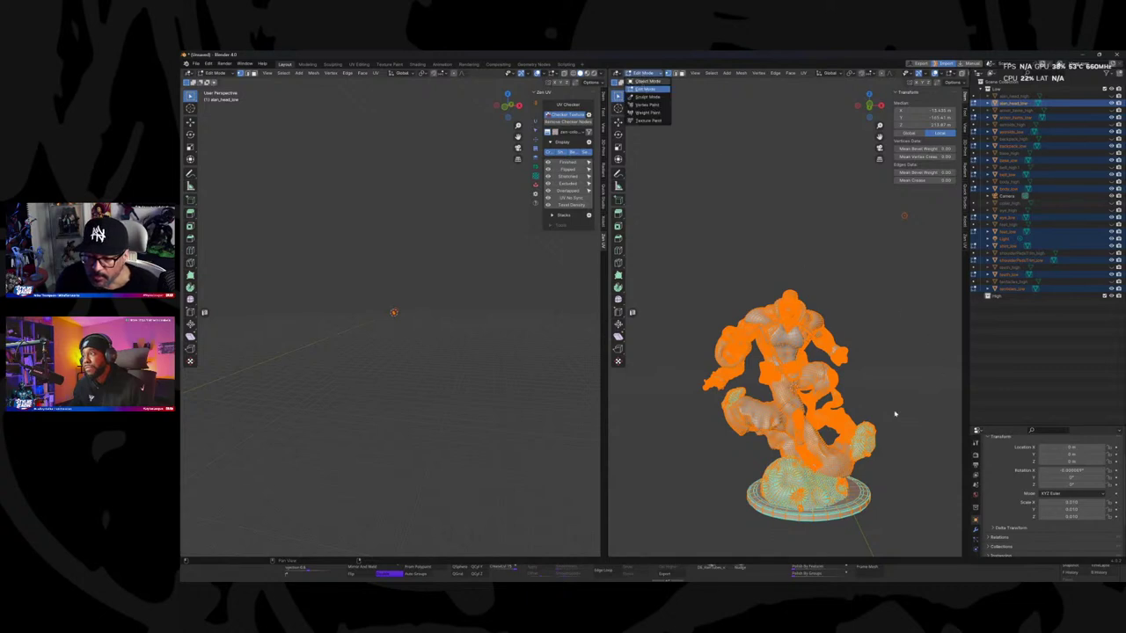
key(Tab)
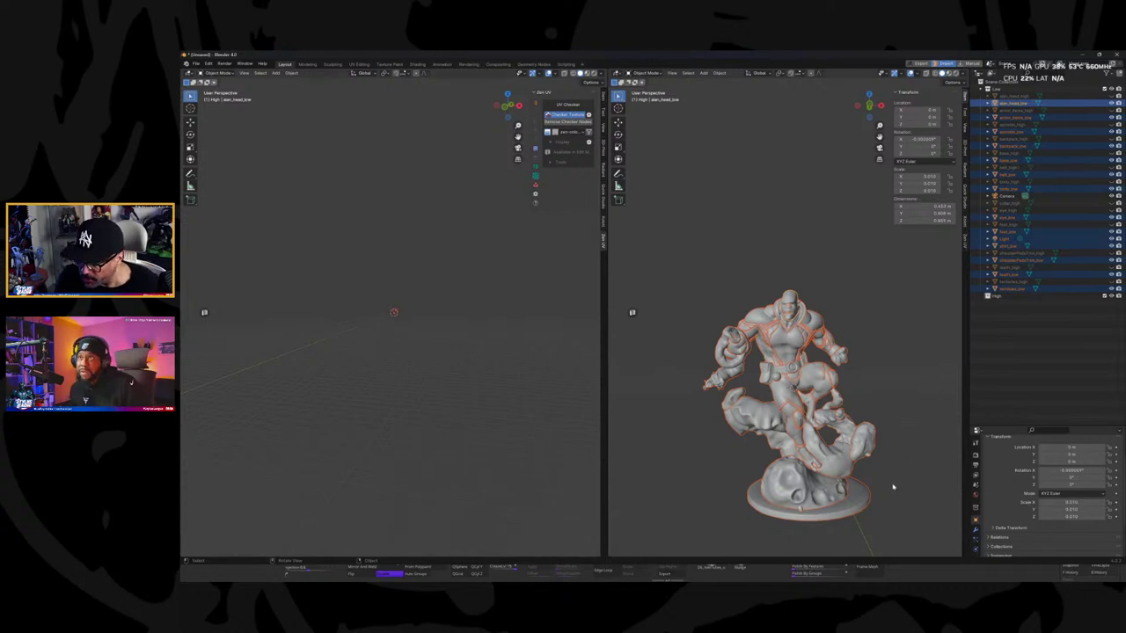
scroll(867, 484, up, 3)
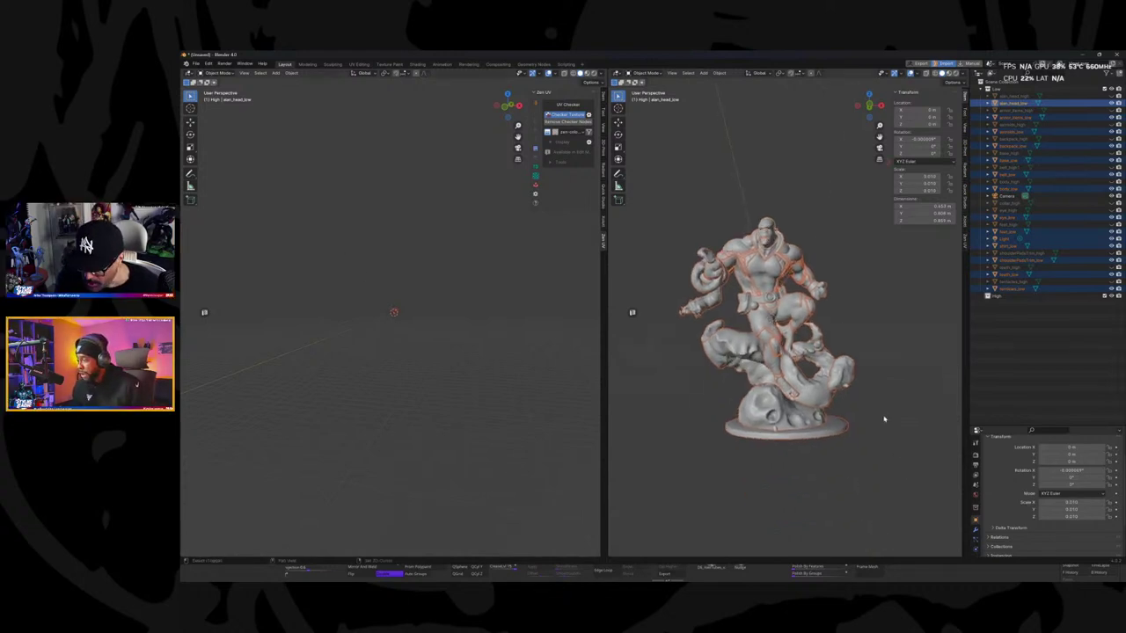
middle_drag(867, 484, 872, 413)
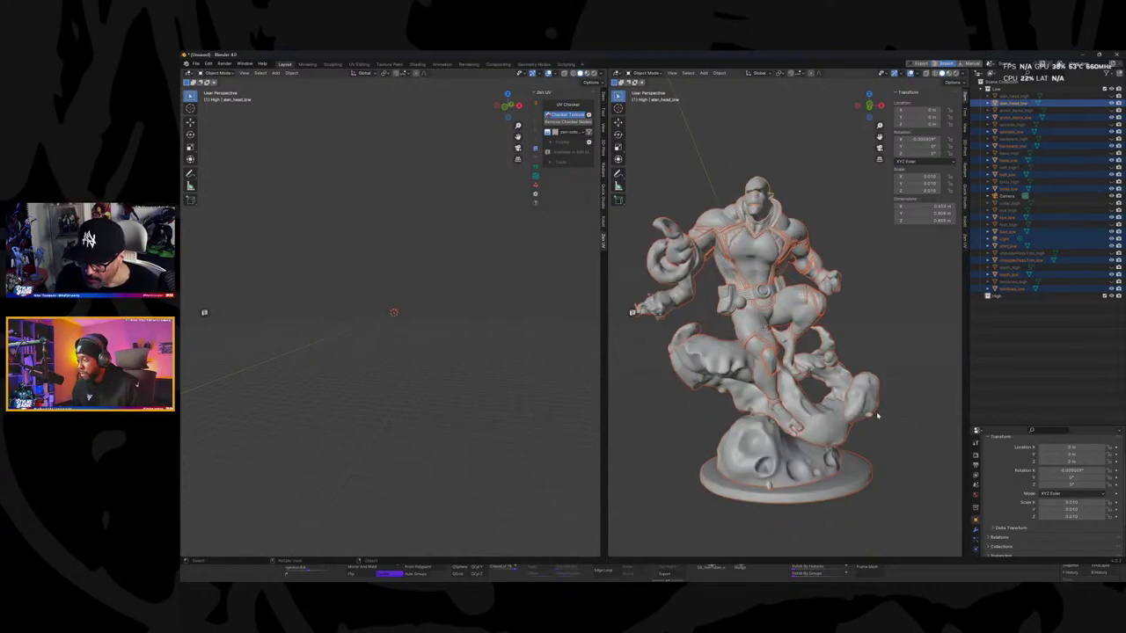
Step: Export the selected low-poly pieces as FBX, overwriting alan_low.fbx
click(196, 63)
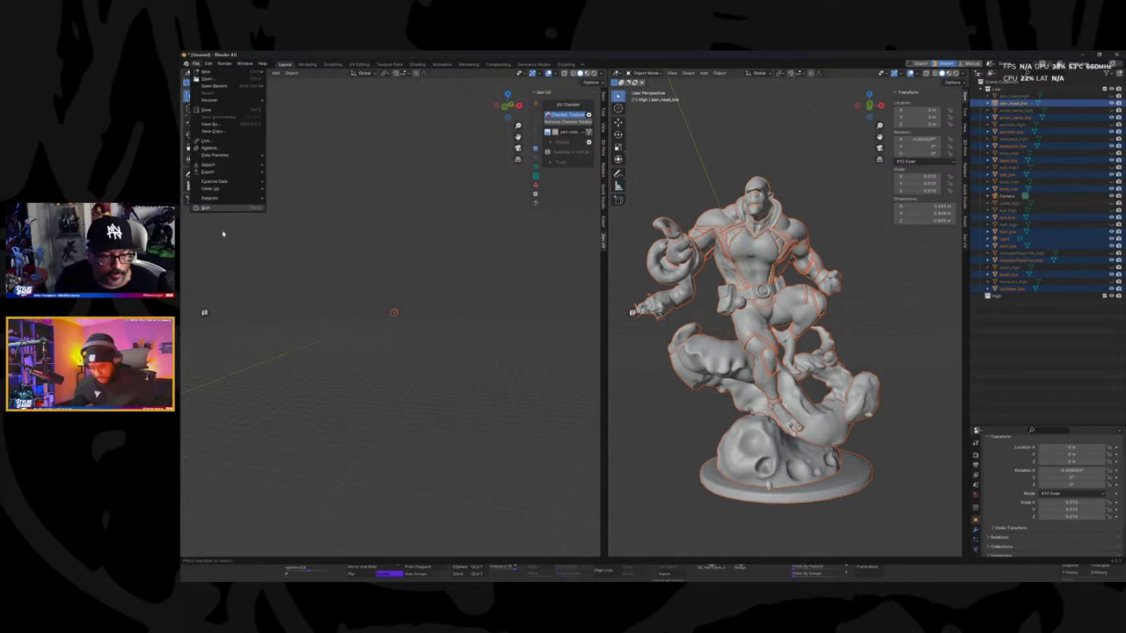
mouse_move(212, 171)
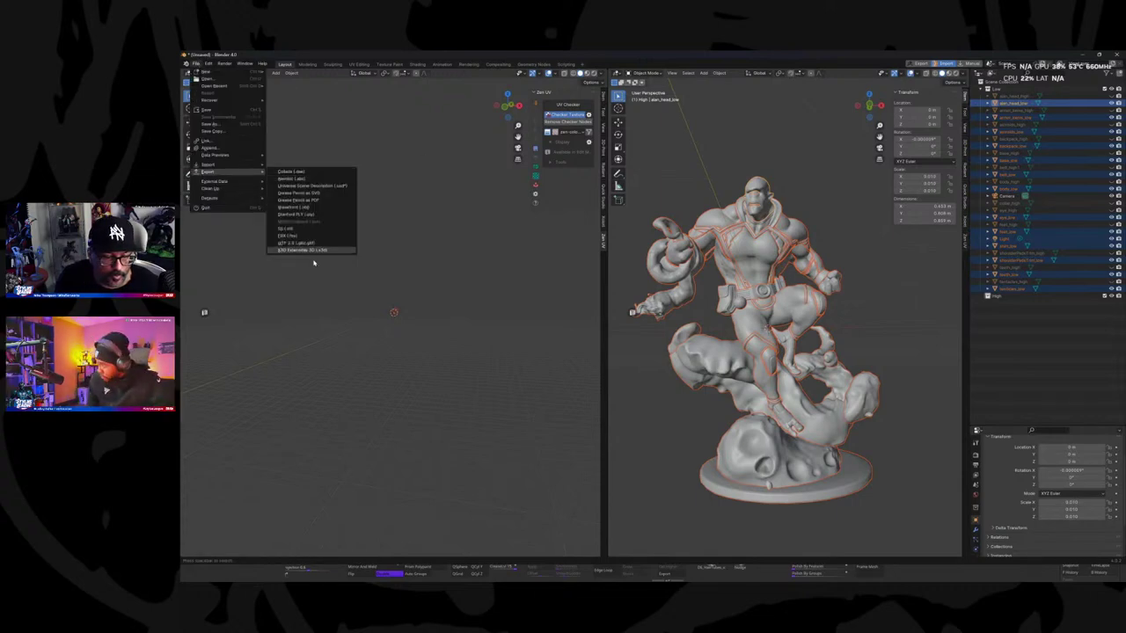
click(304, 236)
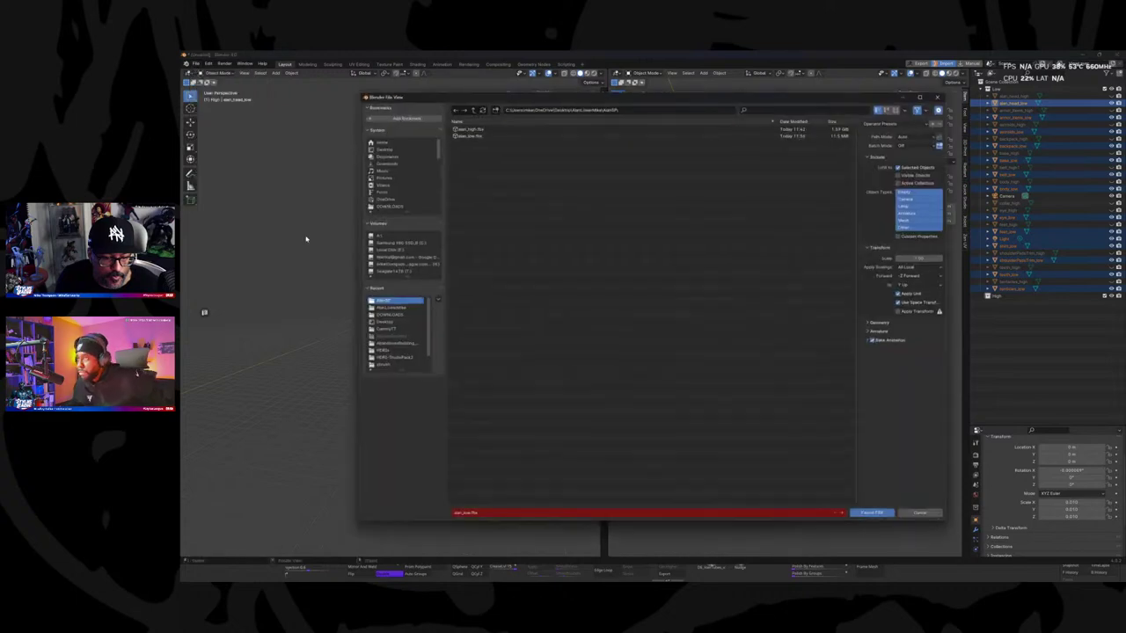
click(472, 136)
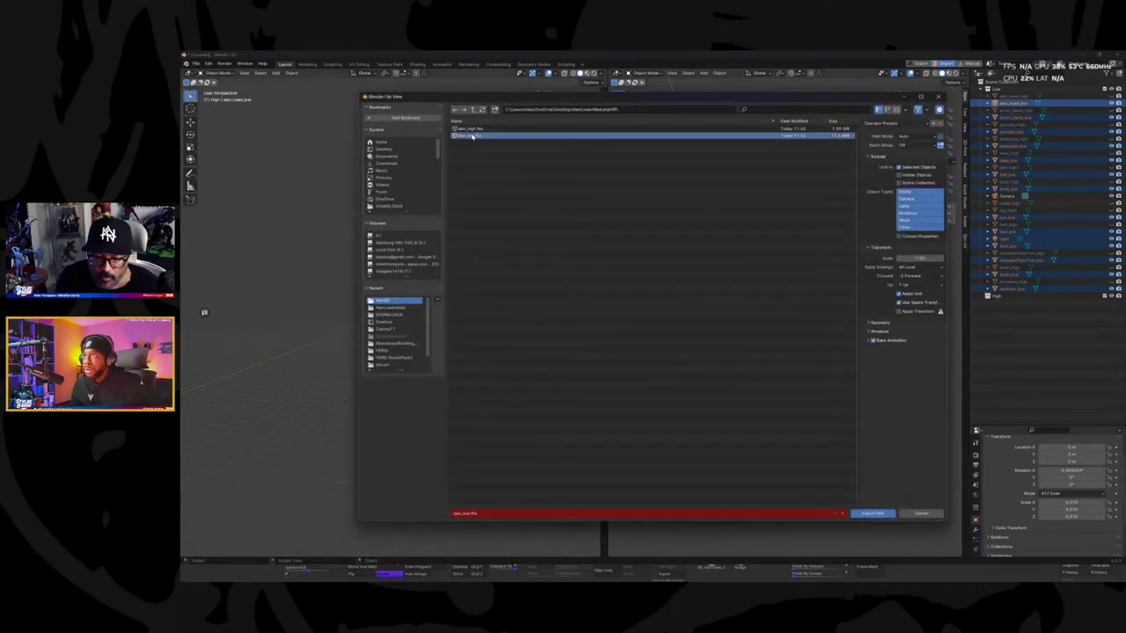
click(875, 514)
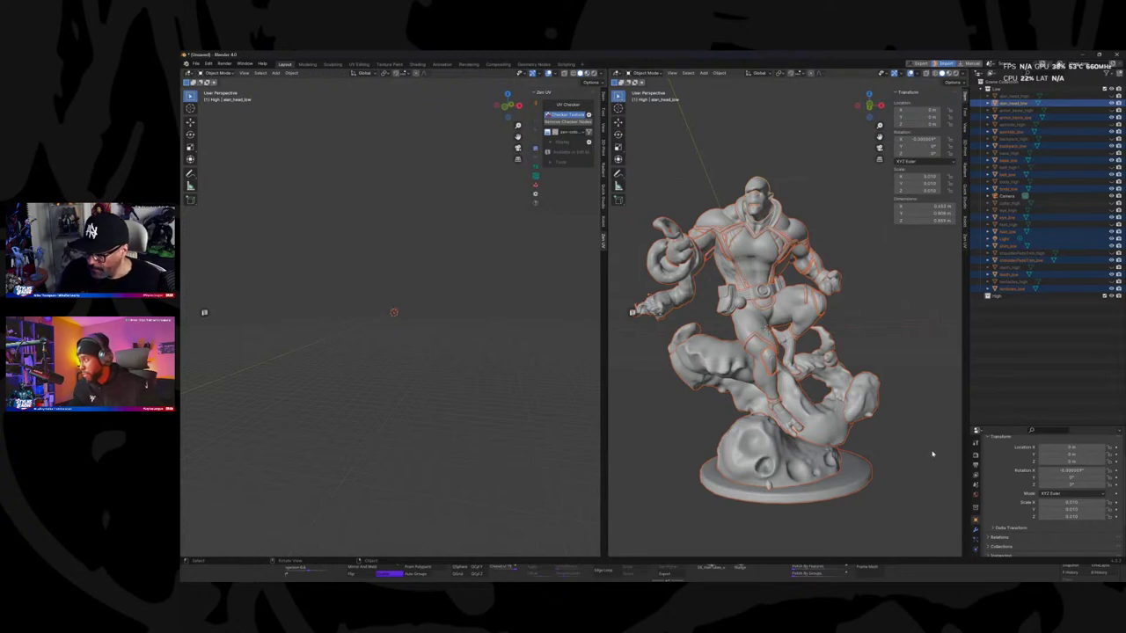
Step: Switch to Substance 3D Painter and increase the bake's Max Frontal Distance
key(super)
mouse_move(873, 573)
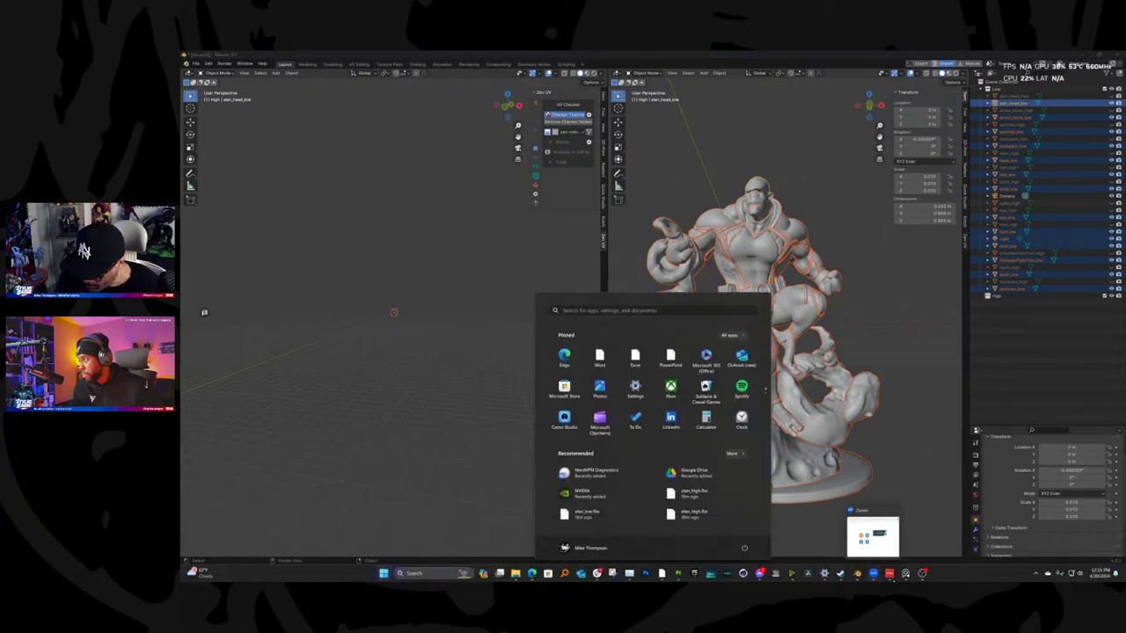
click(680, 574)
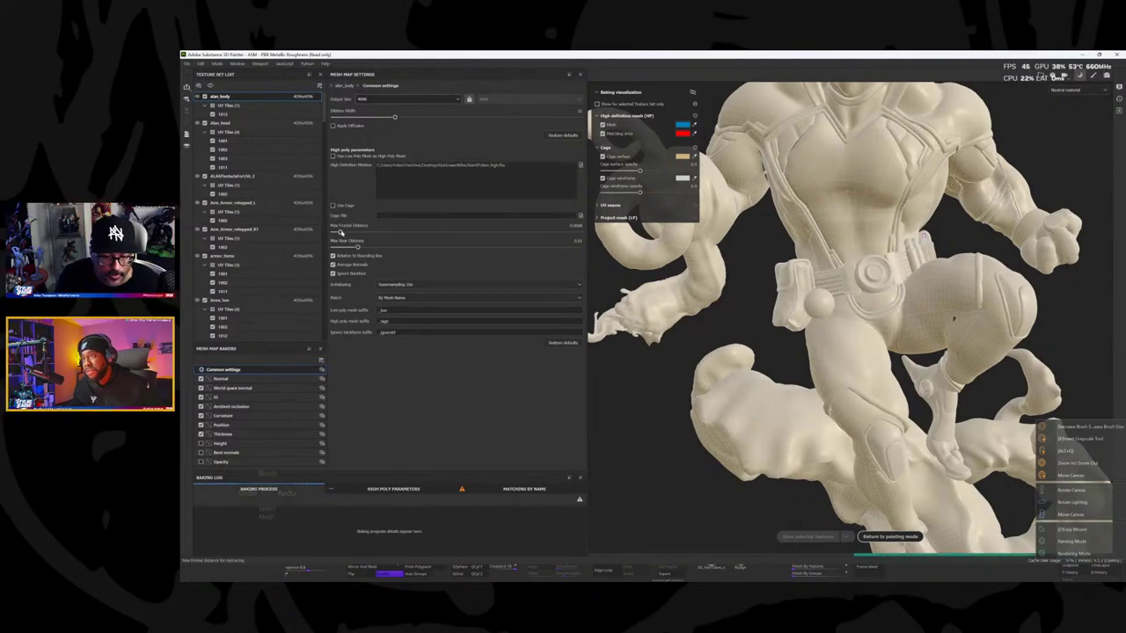
drag(340, 233, 370, 232)
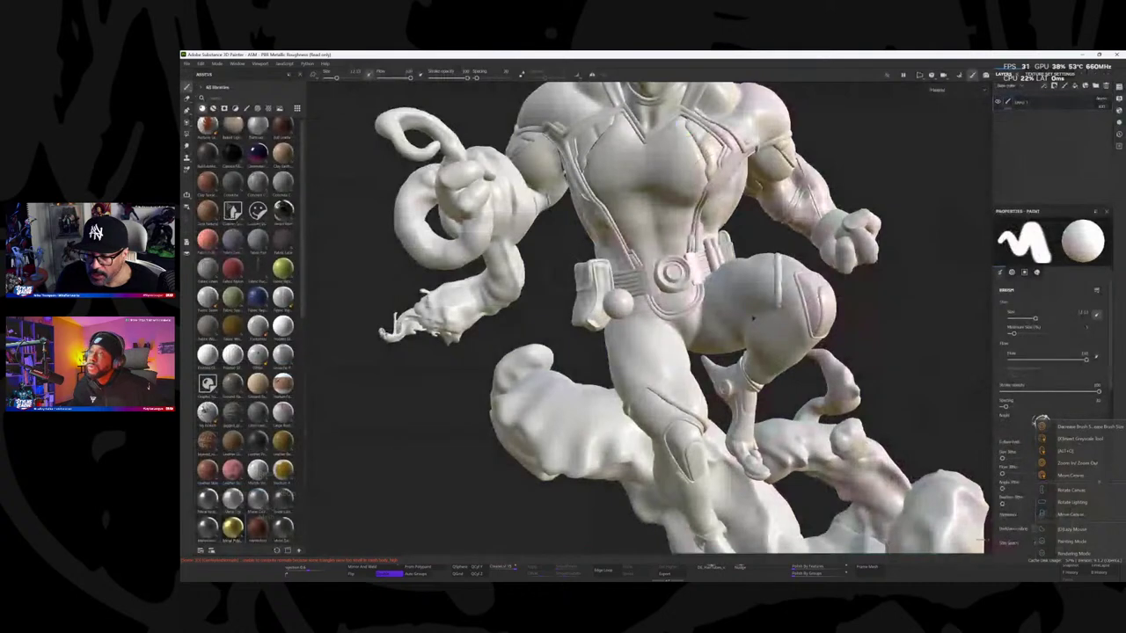
Step: In Project configuration, swap the project mesh to alan_low.fbx and reload it
click(200, 64)
click(224, 100)
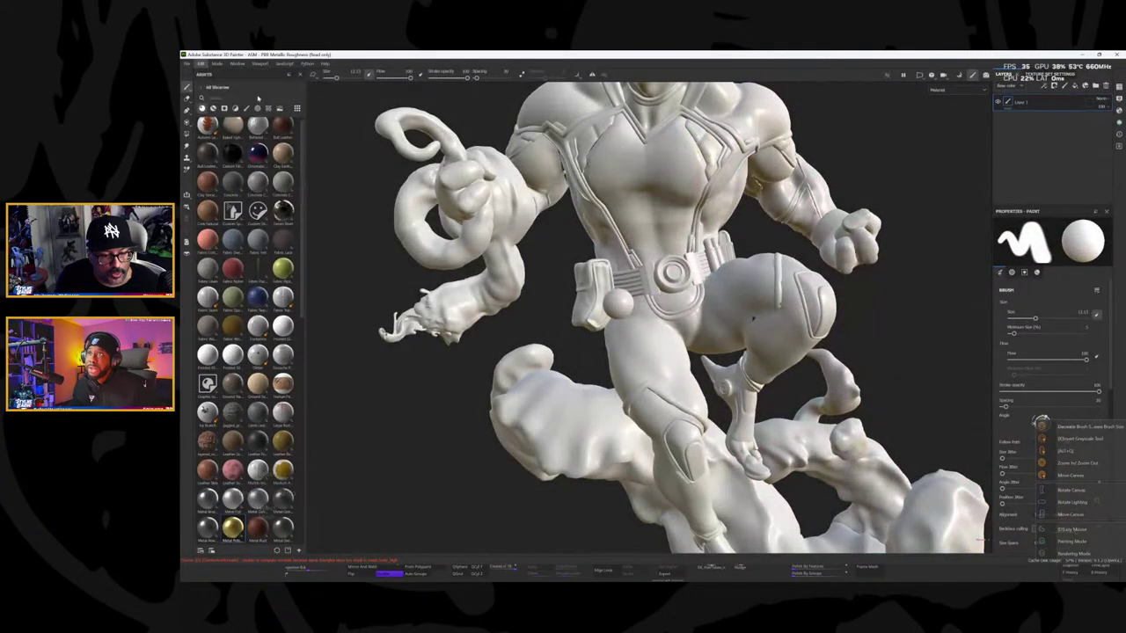
click(715, 251)
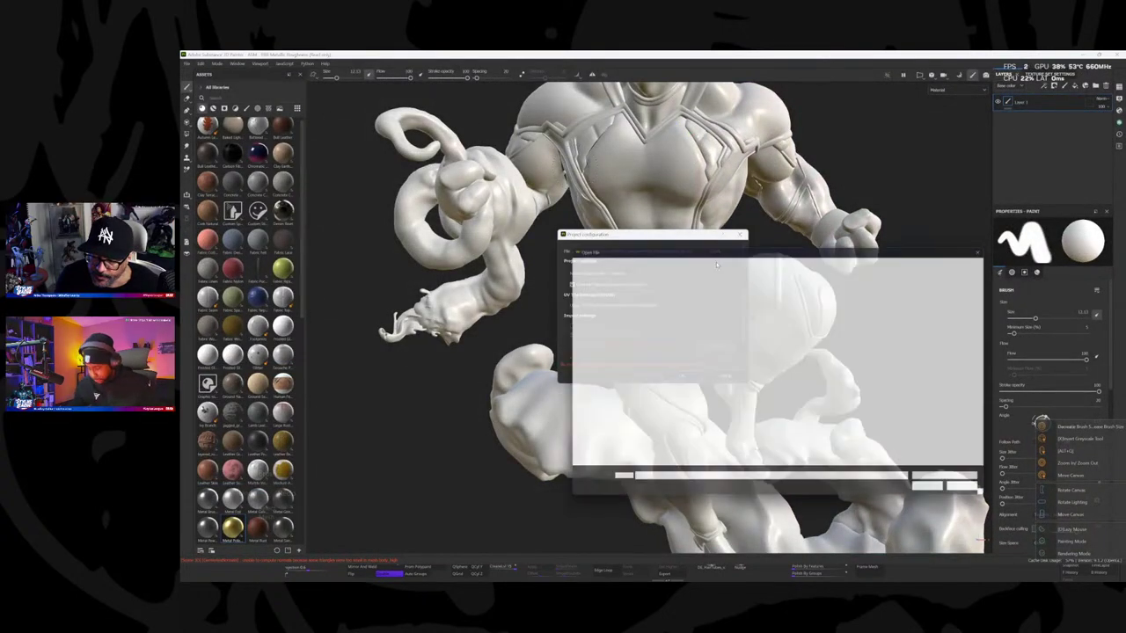
click(719, 310)
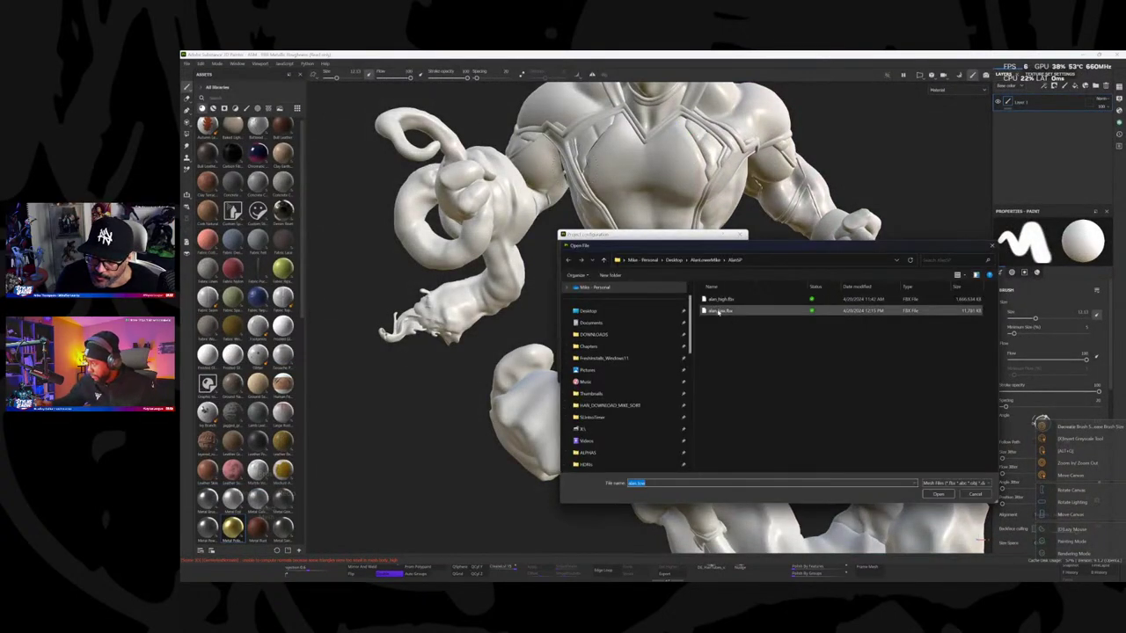
click(939, 495)
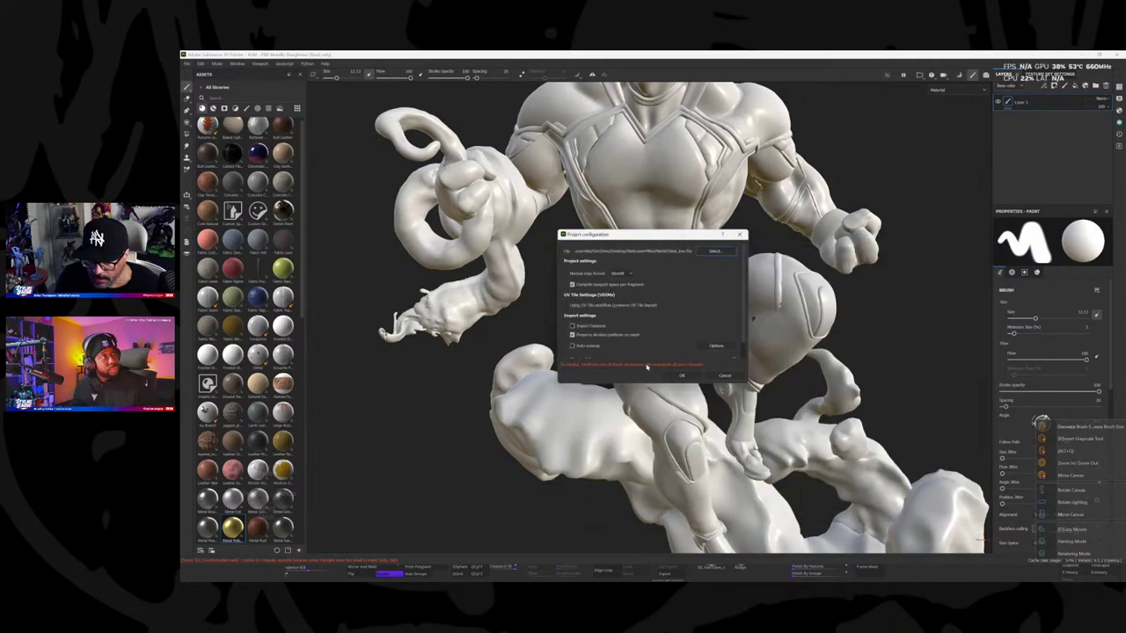
click(689, 375)
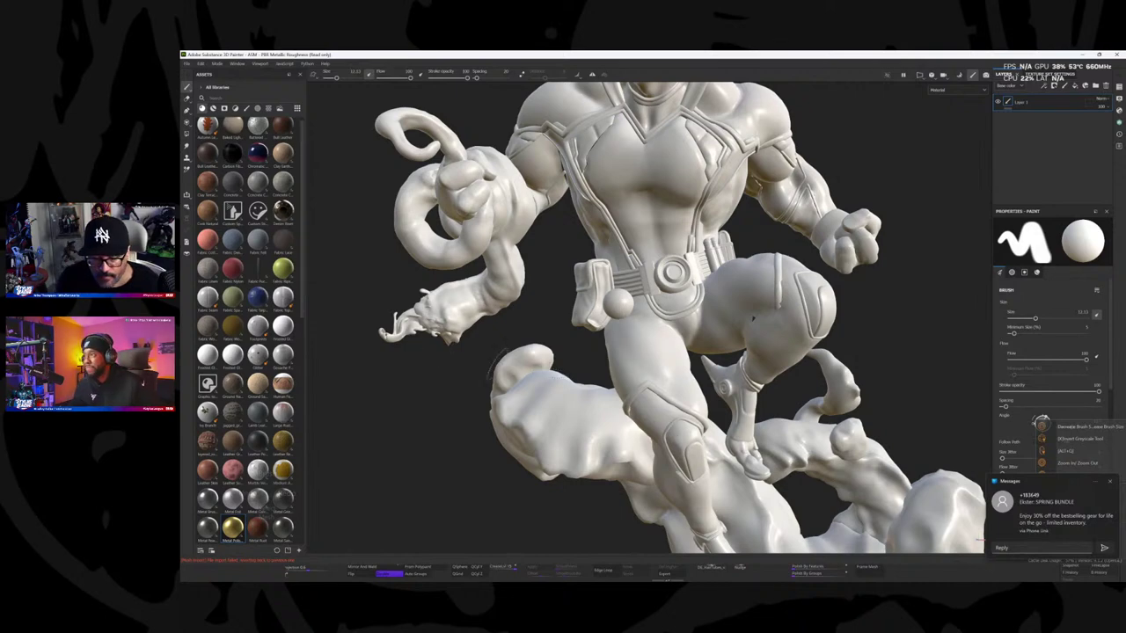
scroll(978, 536, down, 5)
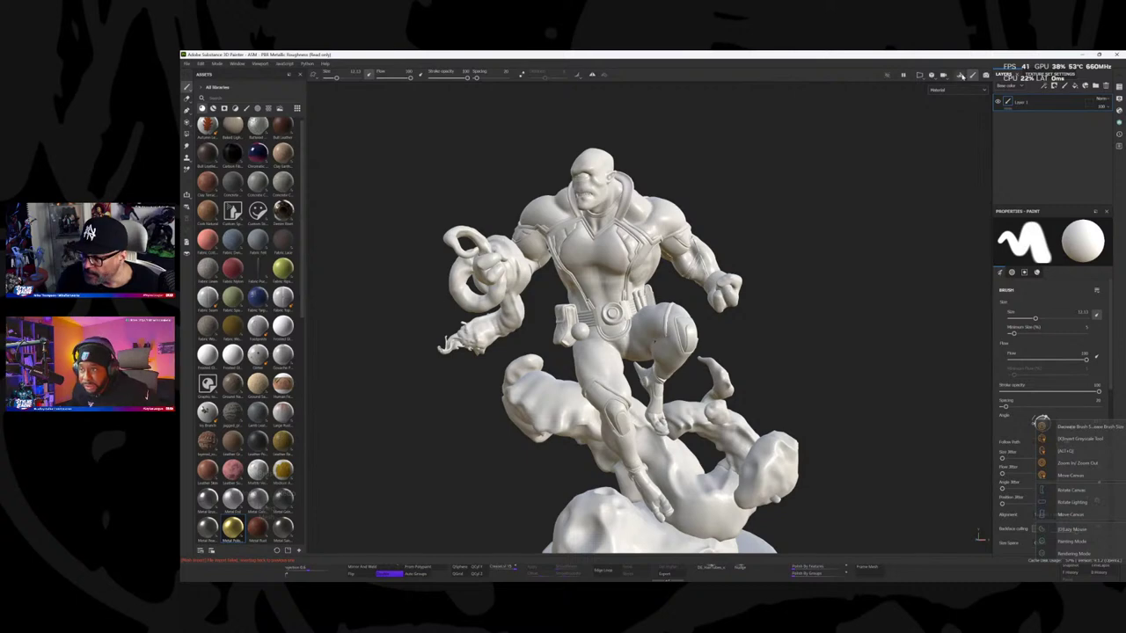
click(961, 76)
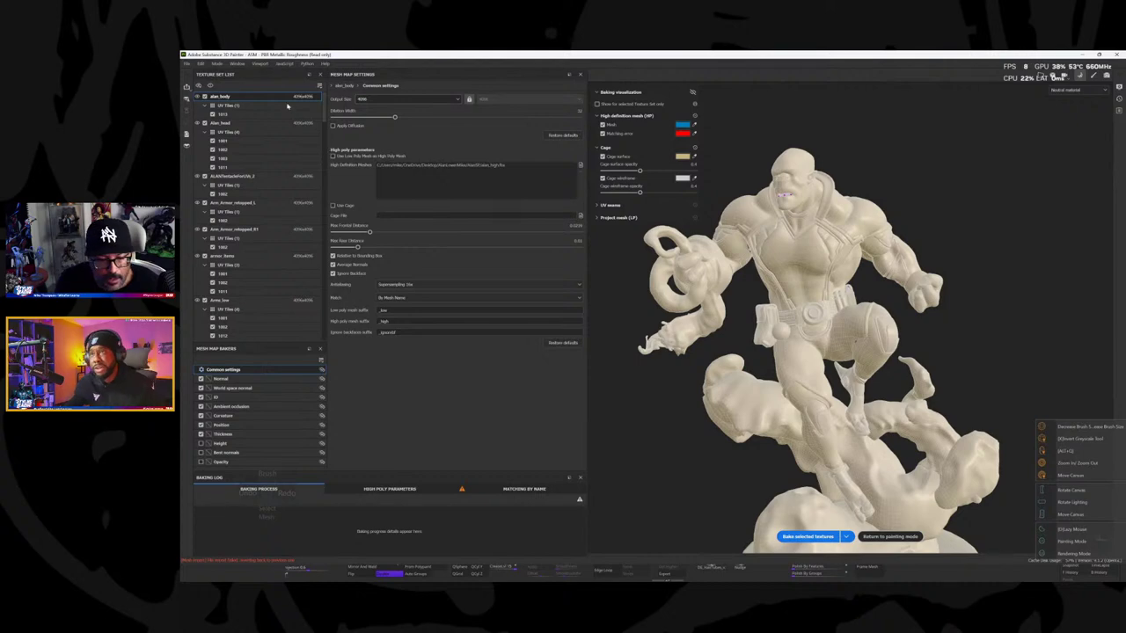
click(579, 74)
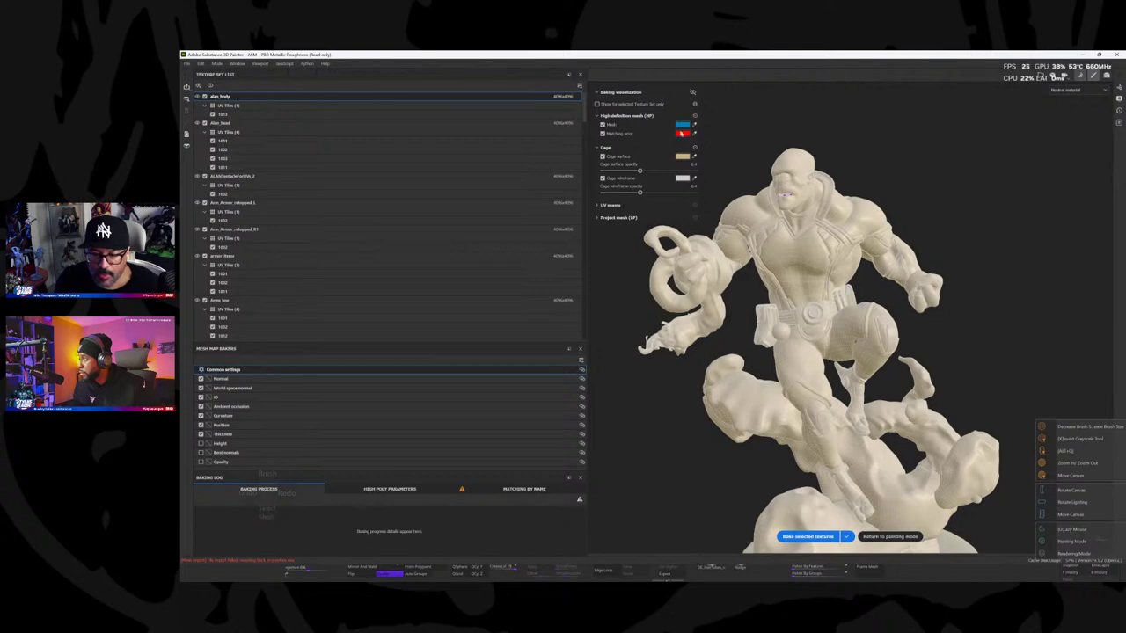
click(1093, 75)
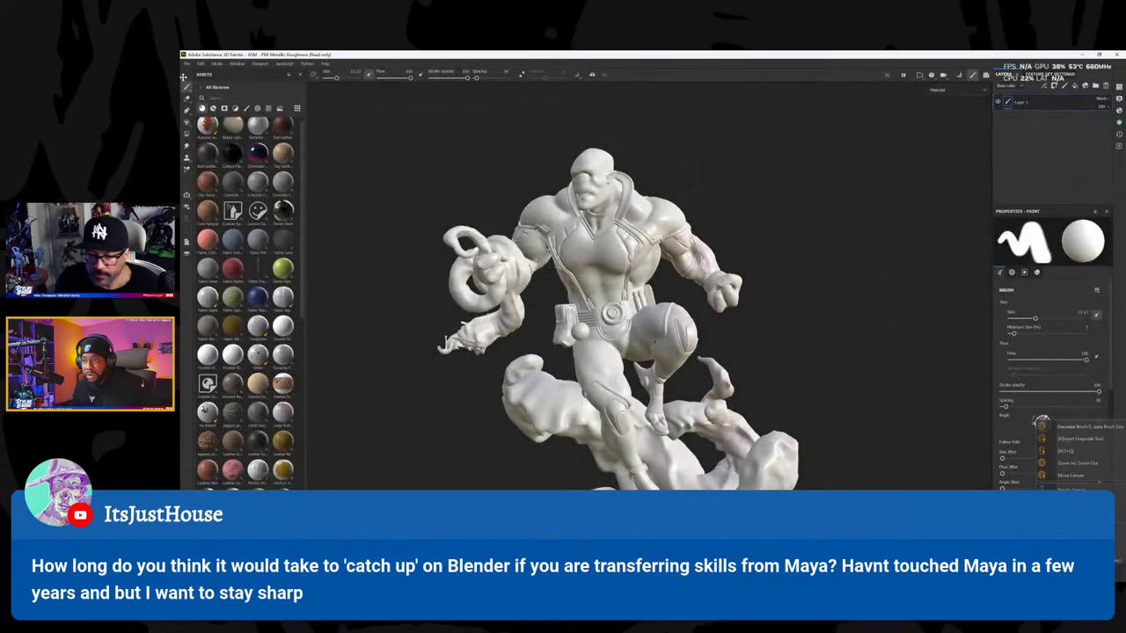
Step: Create a new project at 4096 resolution using alan_low.fbx, discarding the old project's changes
click(188, 65)
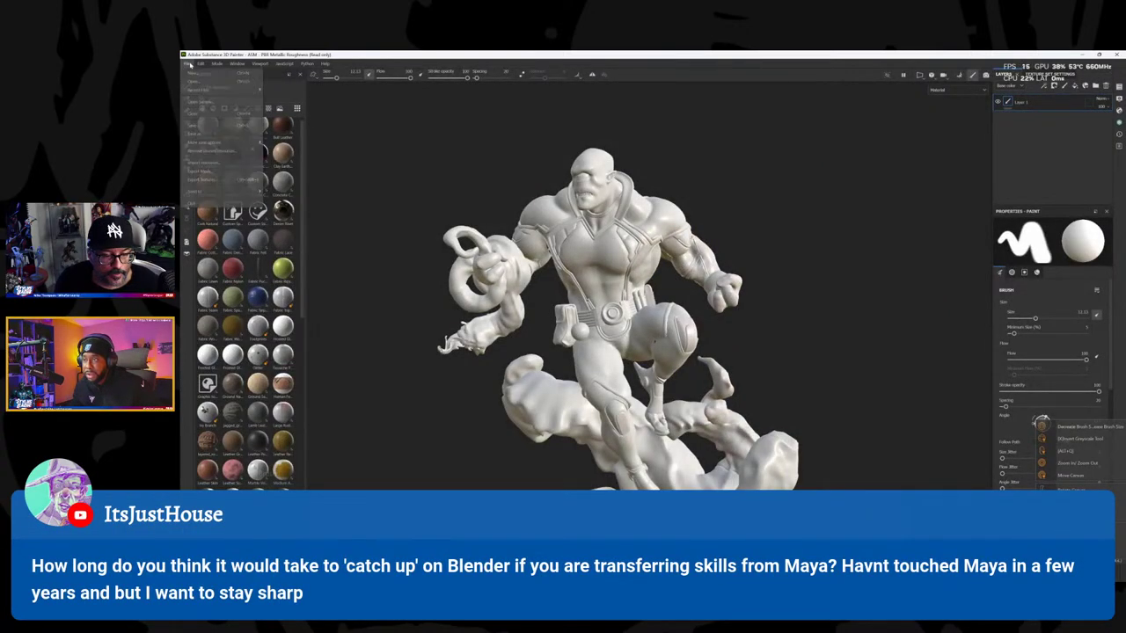
click(204, 81)
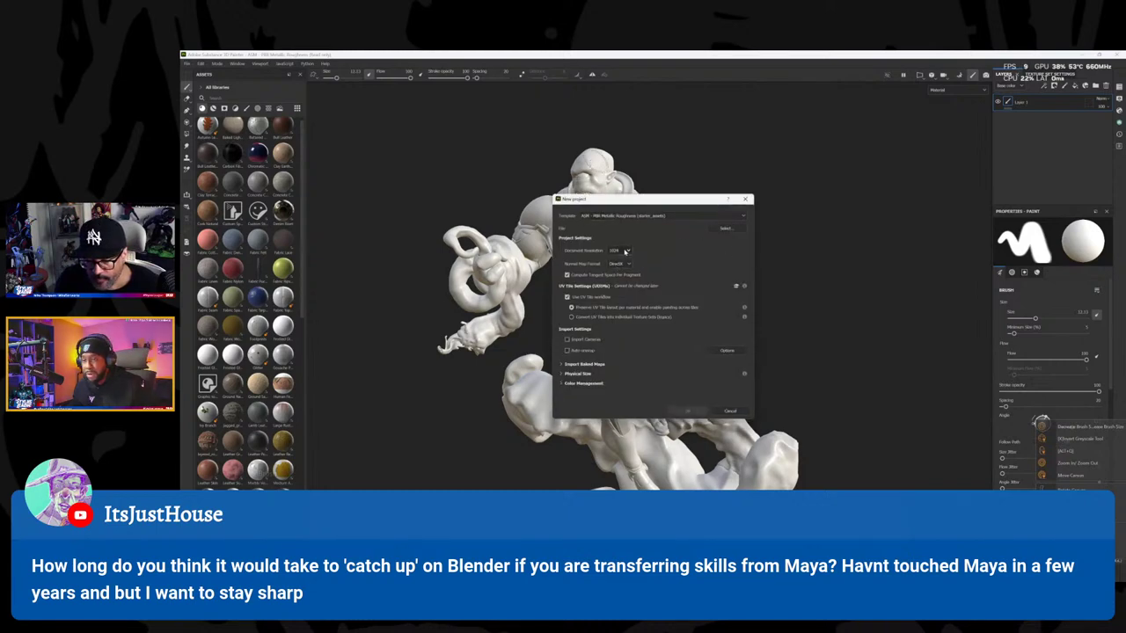
click(626, 252)
click(617, 298)
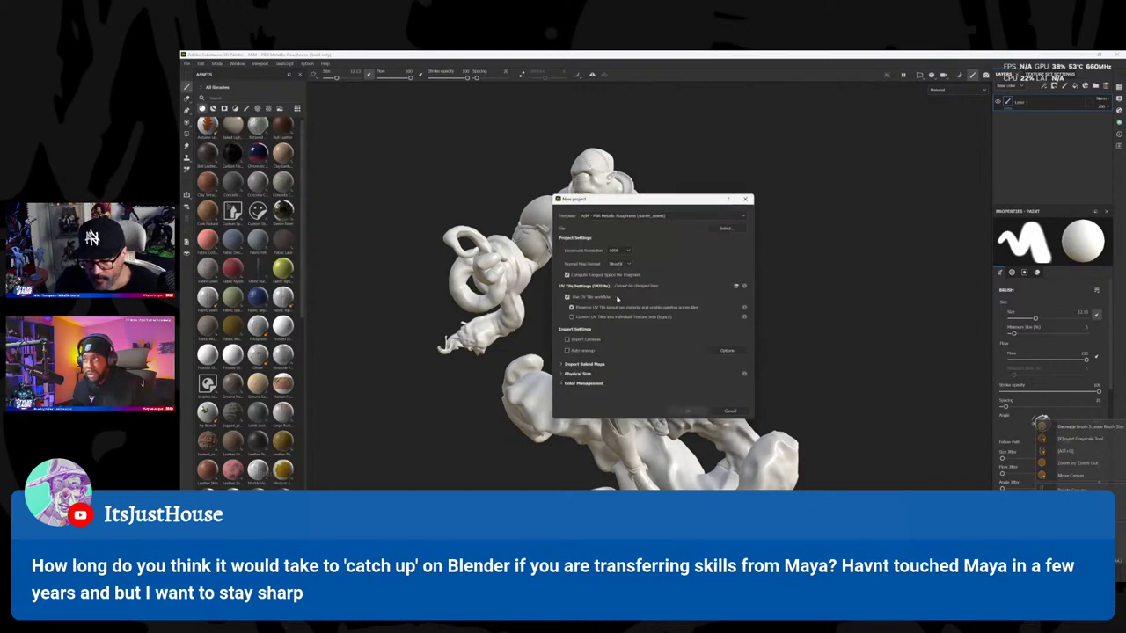
click(725, 229)
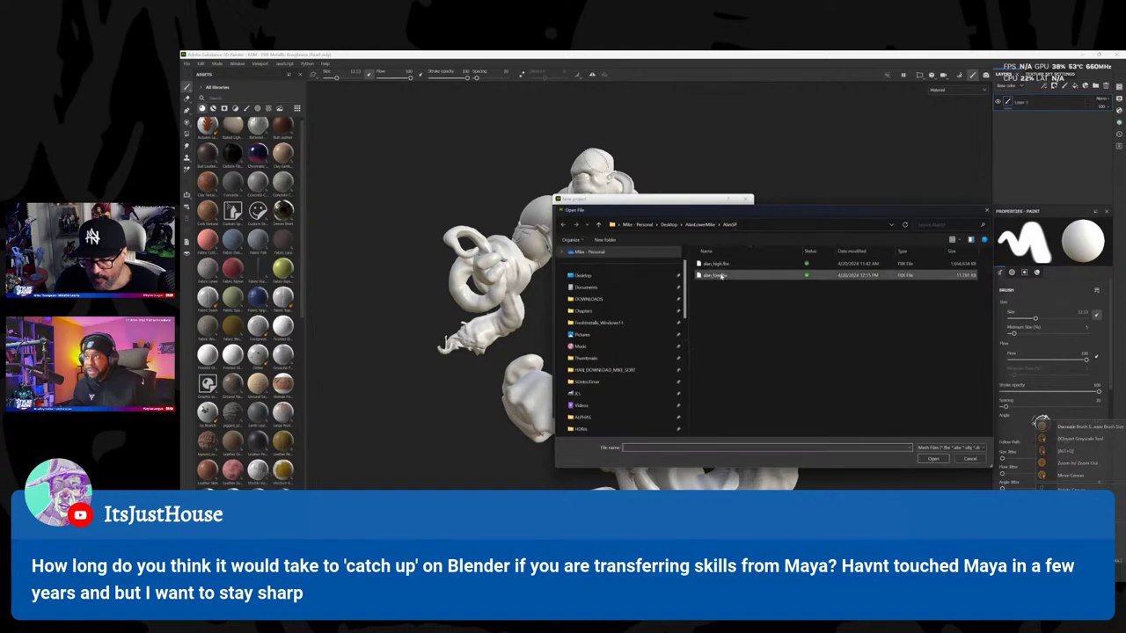
click(719, 275)
click(933, 458)
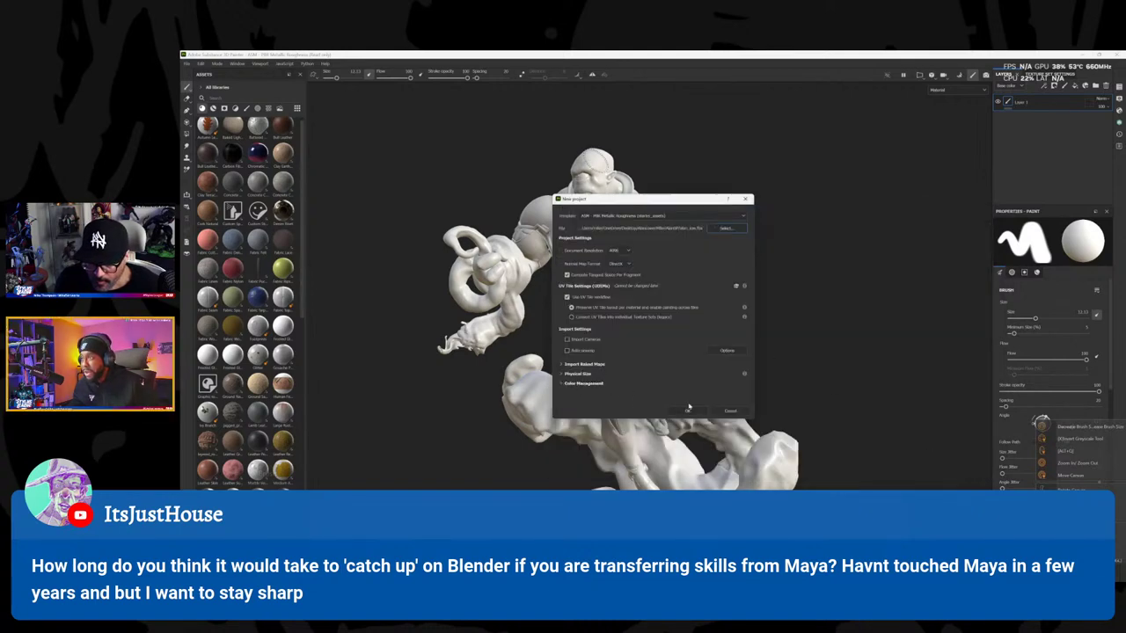
click(689, 411)
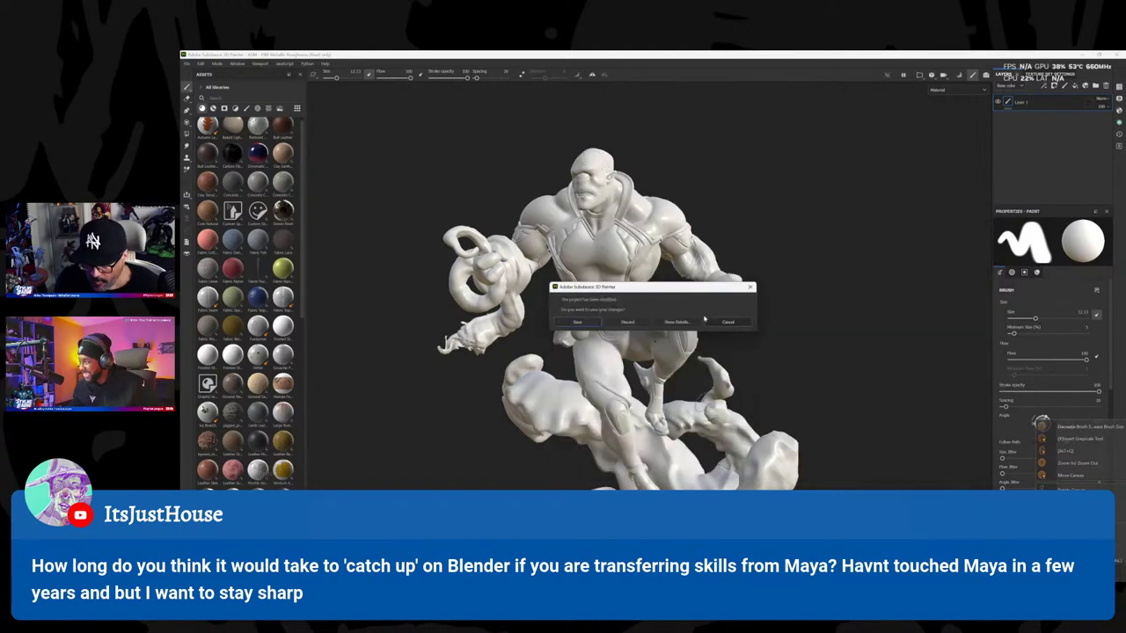
click(623, 323)
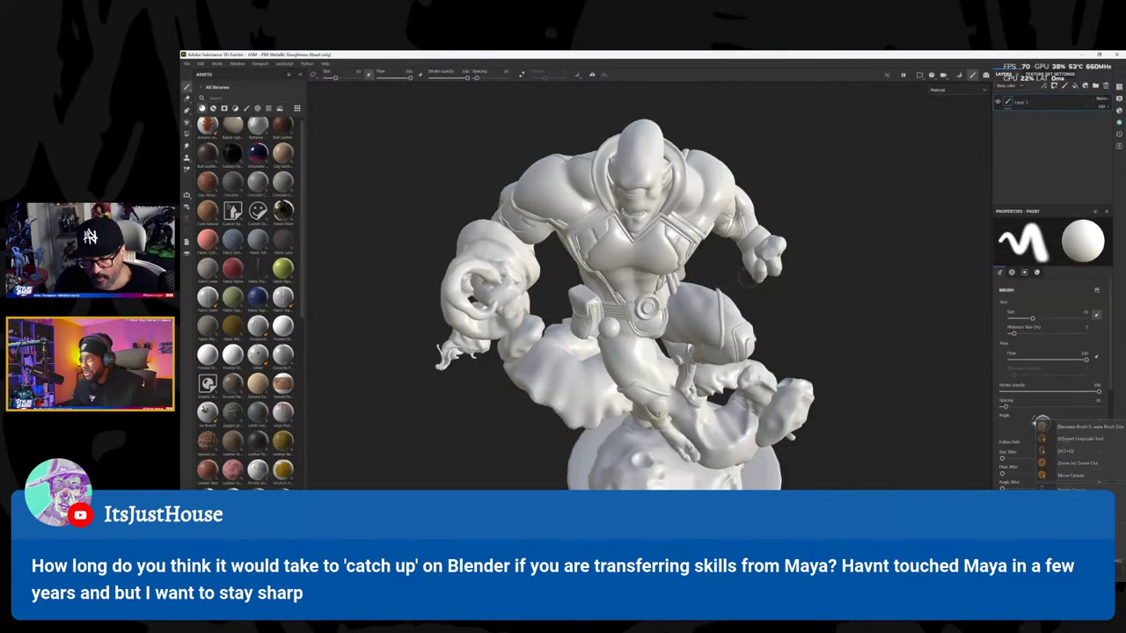
Step: Orbit and zoom around the statue, then switch to bake mode
scroll(870, 369, up, 2)
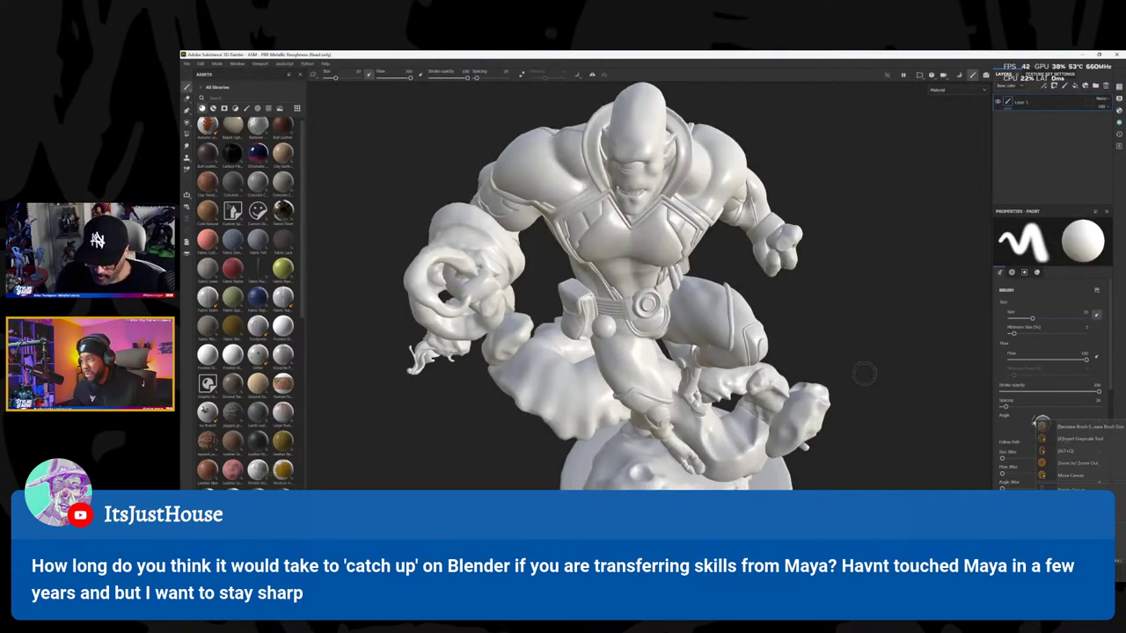
scroll(865, 374, down, 5)
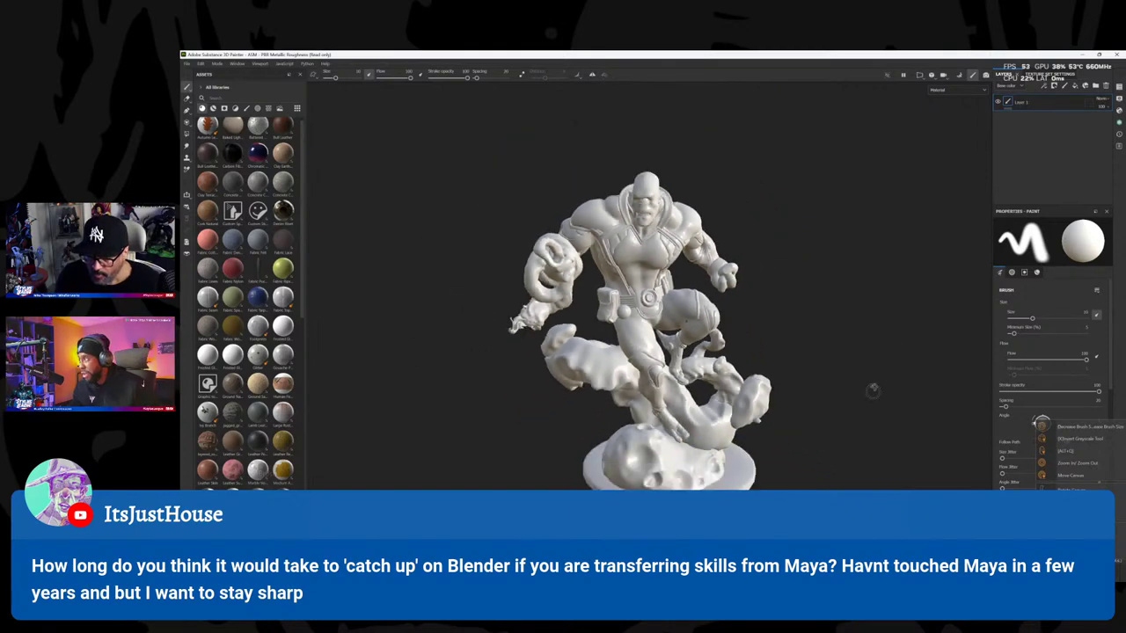
alt+drag(872, 389, 882, 369)
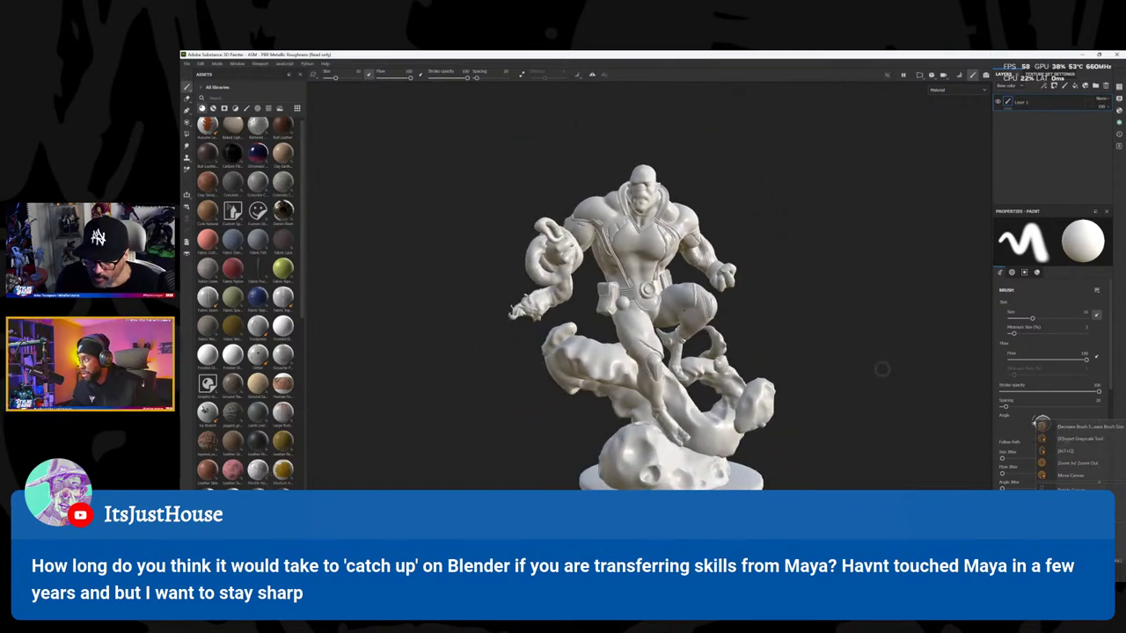
scroll(889, 369, up, 3)
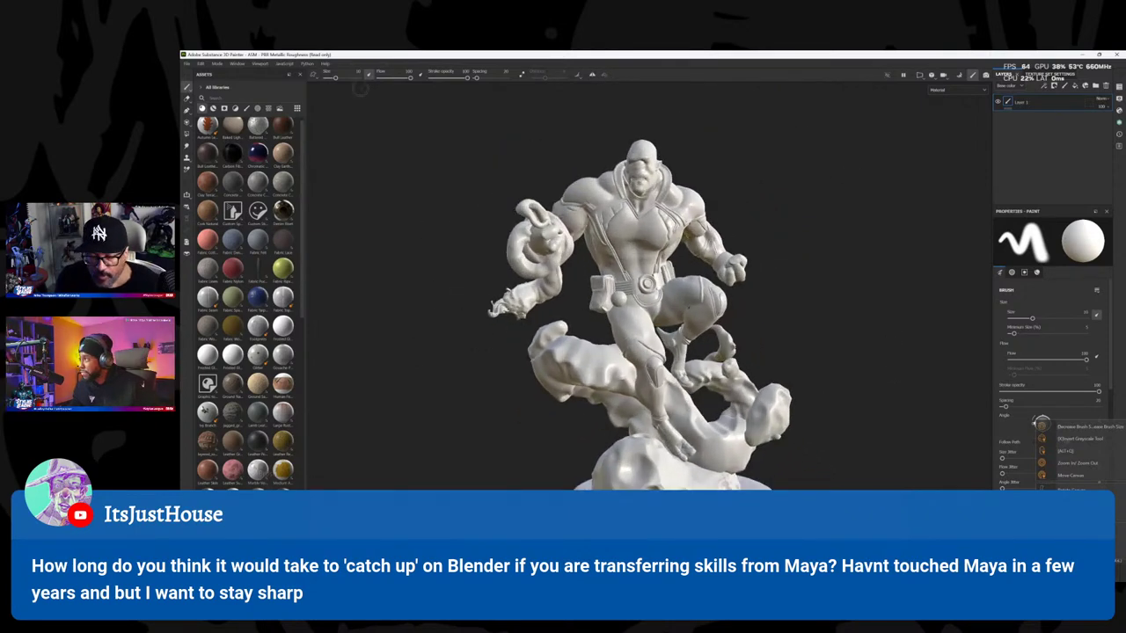
click(958, 76)
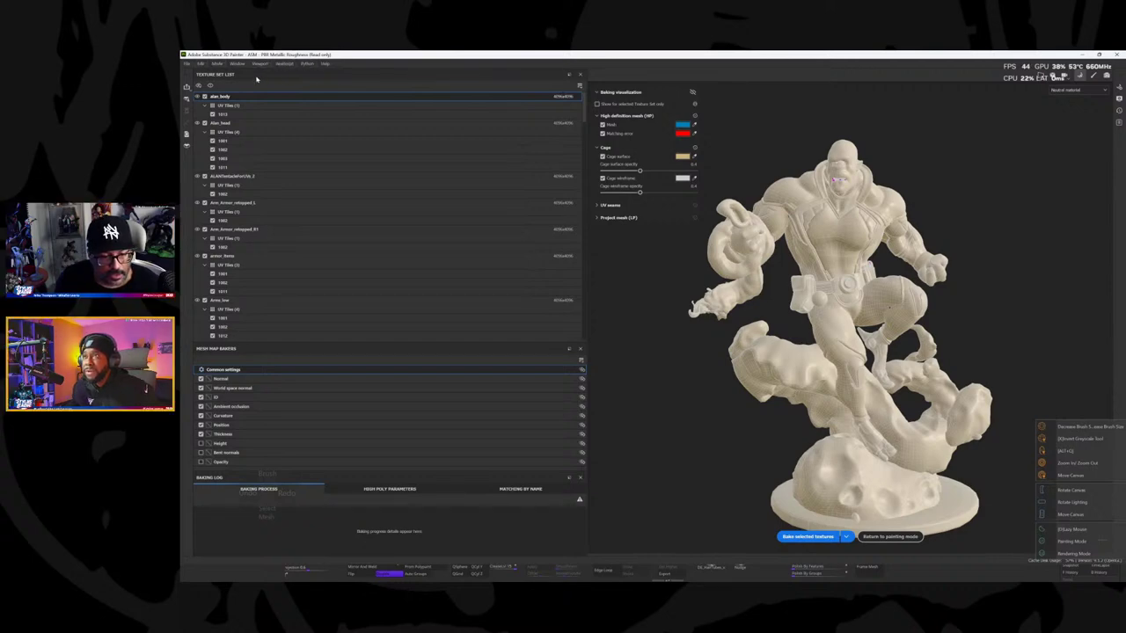
Step: Check the texture set list options, then set the Mesh Map Settings output size to 4096
click(186, 87)
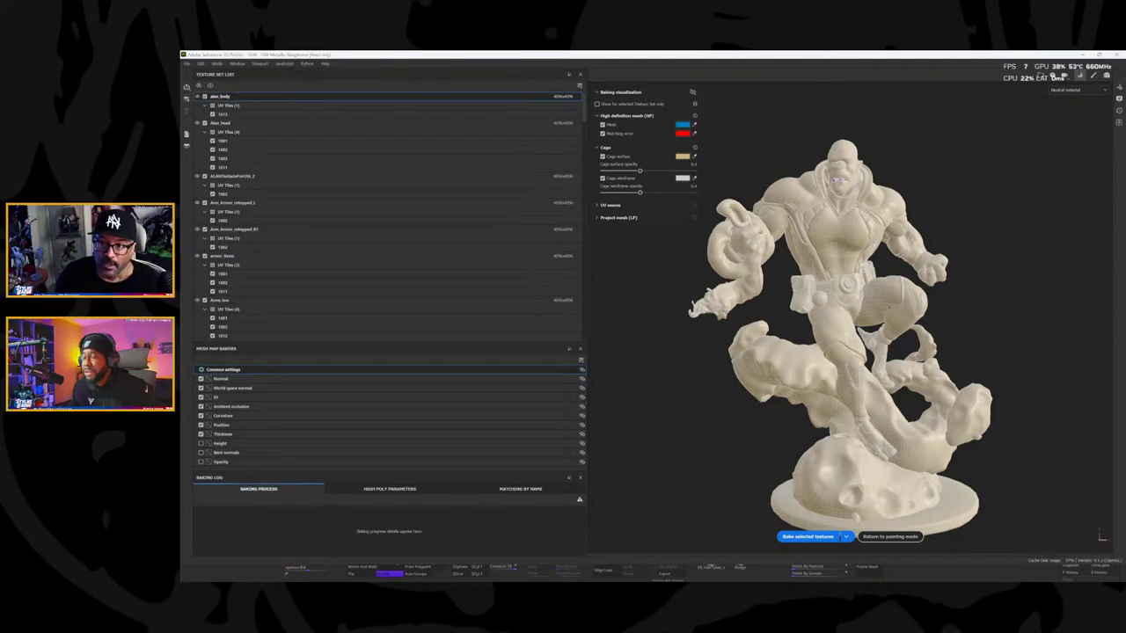
click(579, 85)
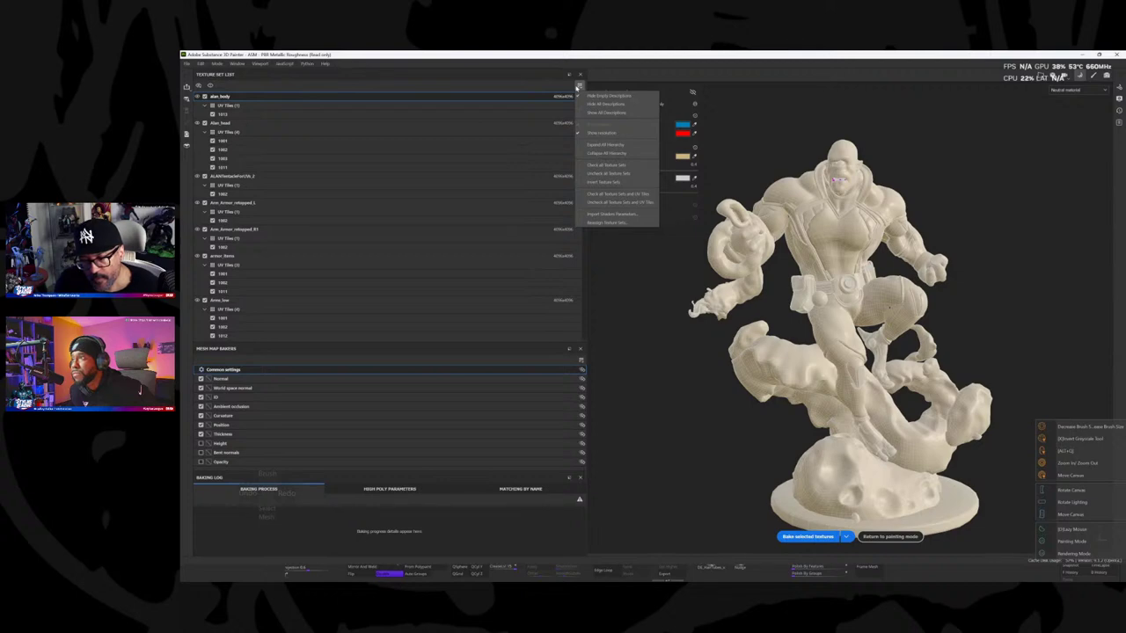
click(536, 73)
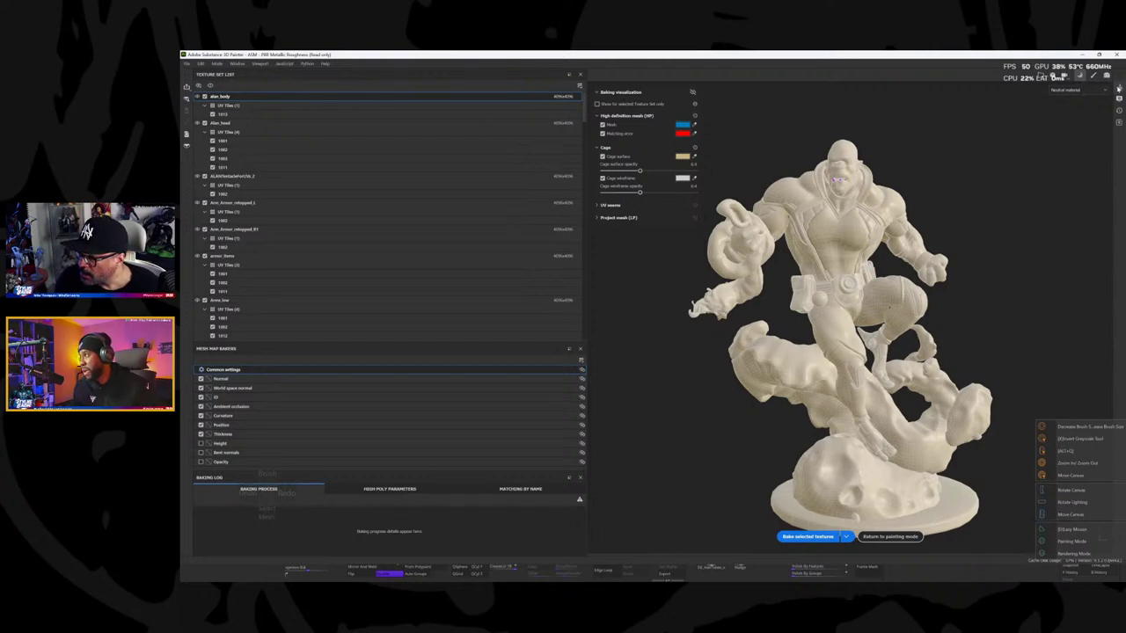
click(1118, 89)
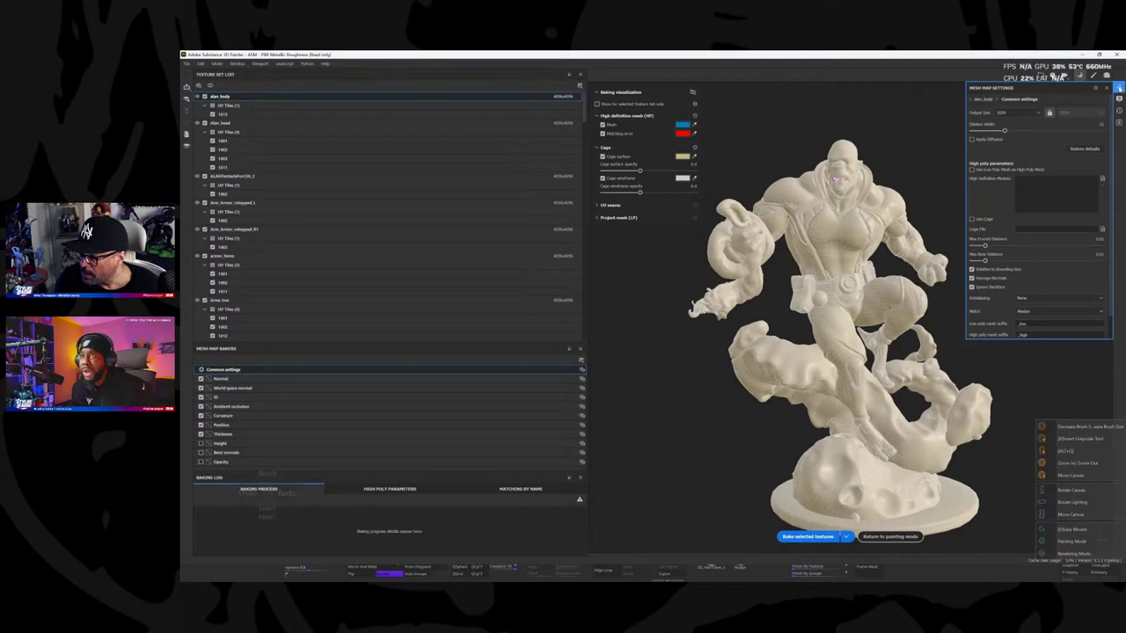
click(1039, 112)
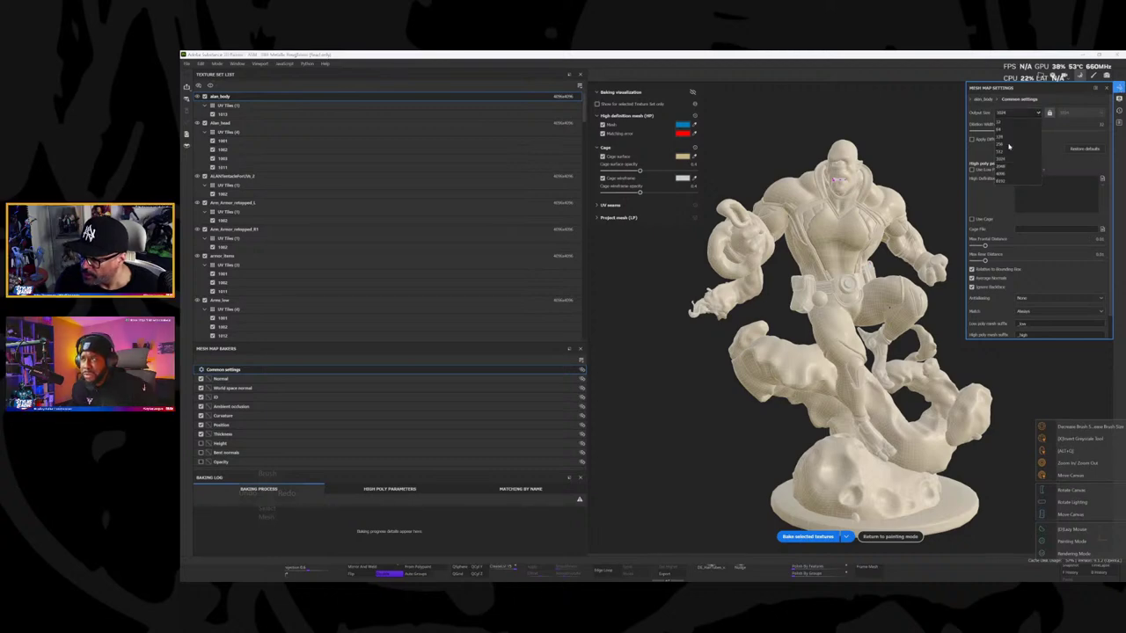
click(1006, 176)
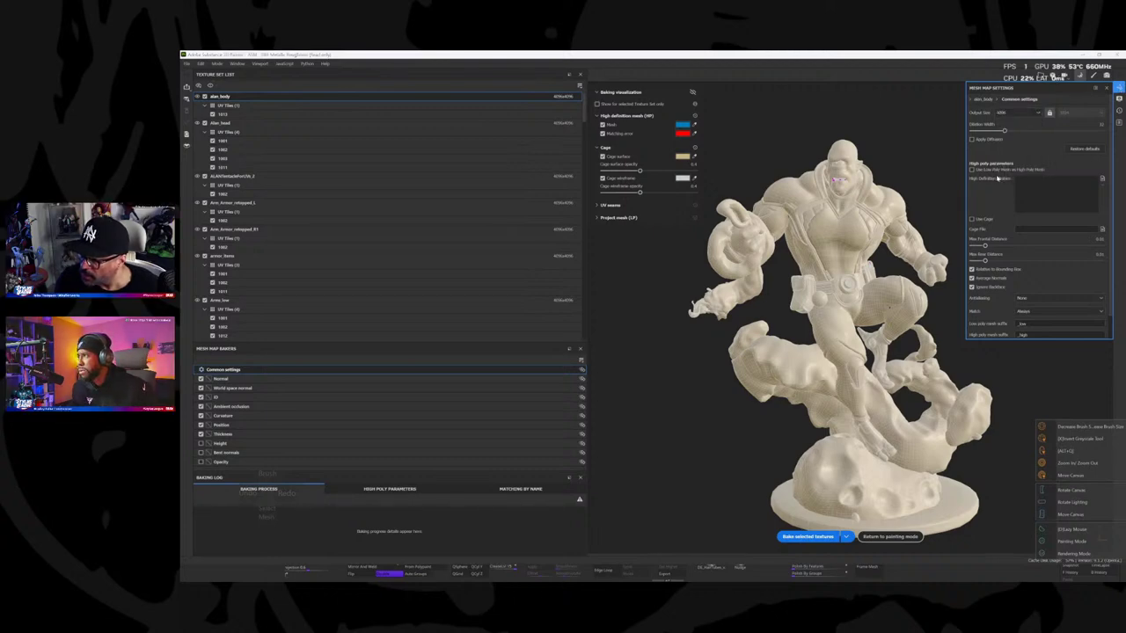
click(1102, 180)
Step: Load alan_high.fbx as the high-definition mesh for baking
click(1073, 140)
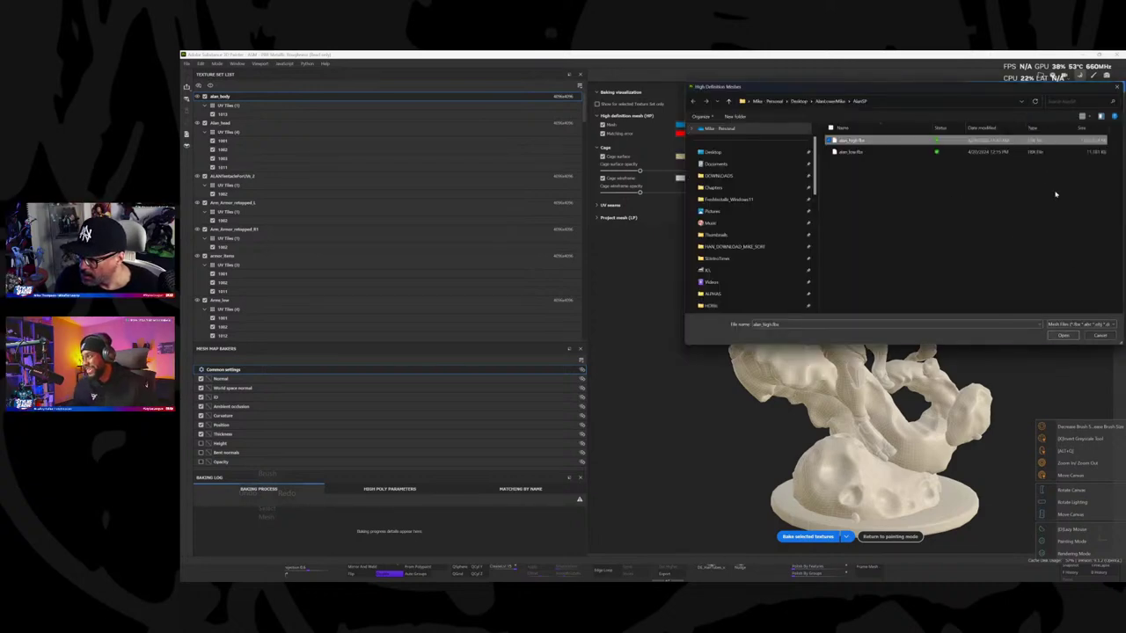
drag(1050, 89, 887, 113)
click(904, 360)
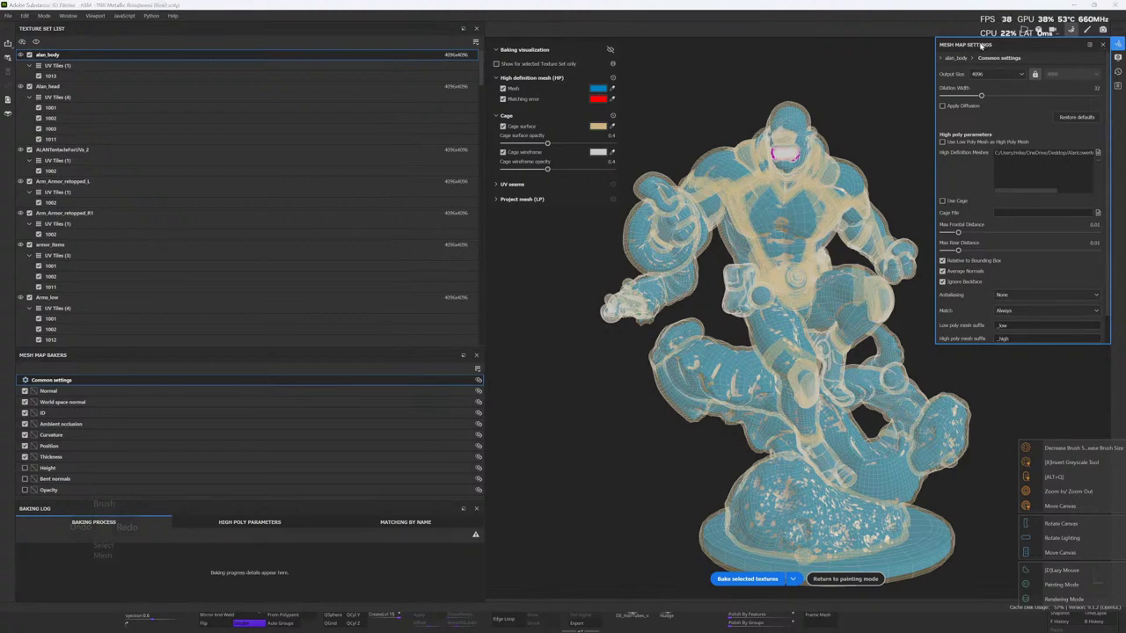
Step: Dock Mesh Map Settings on the left and lower Max Frontal Distance to 0.0088
drag(982, 45, 426, 51)
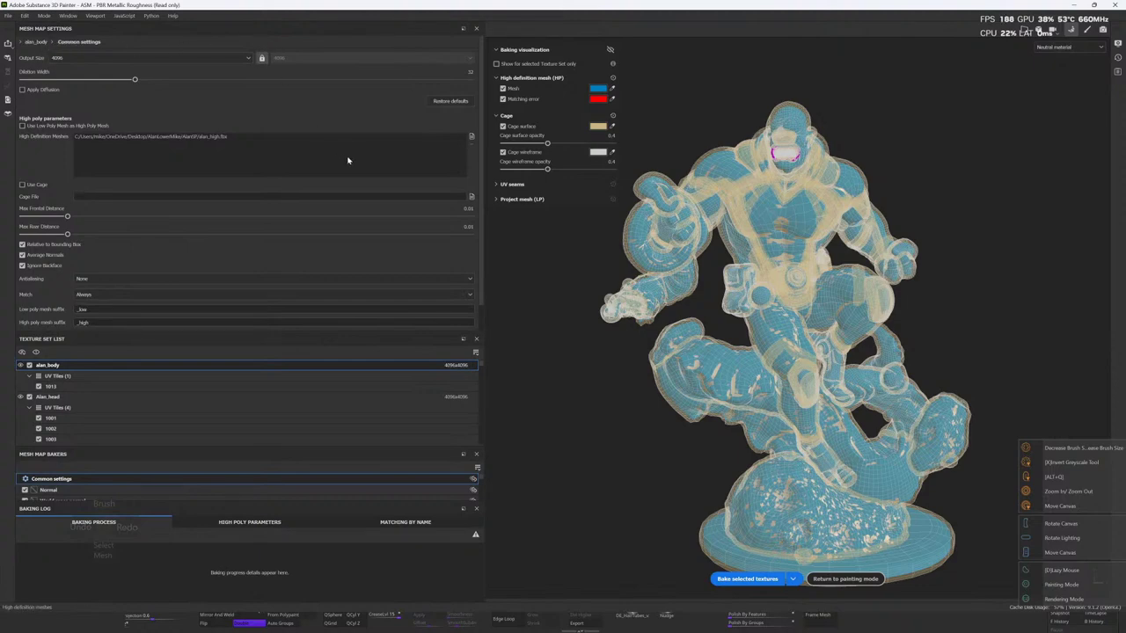
scroll(323, 291, down, 1)
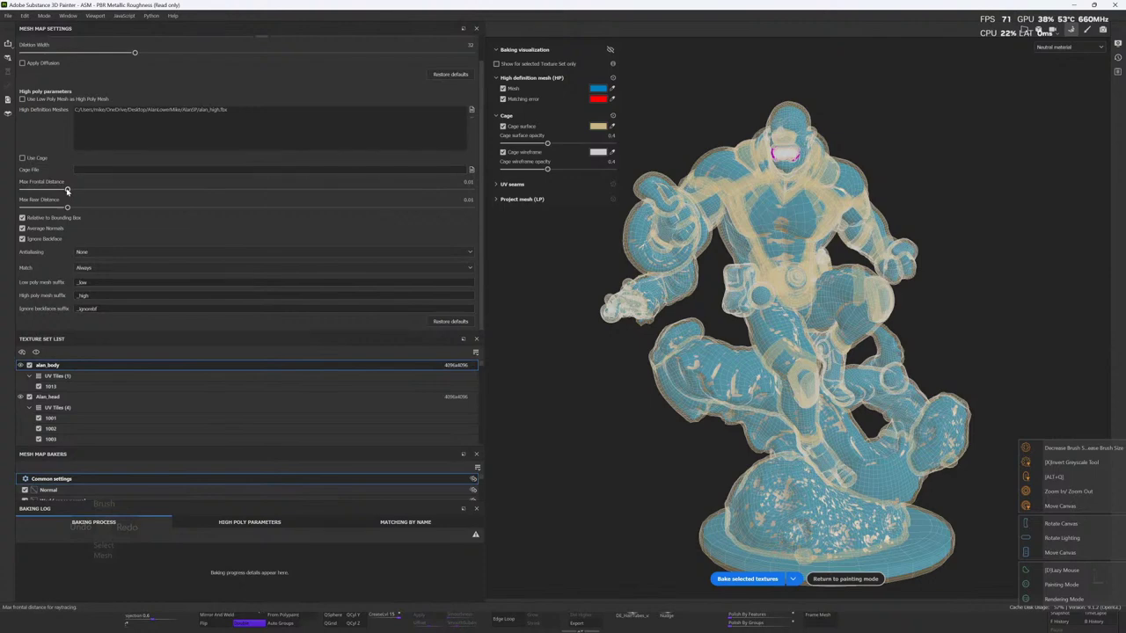
drag(67, 190, 67, 190)
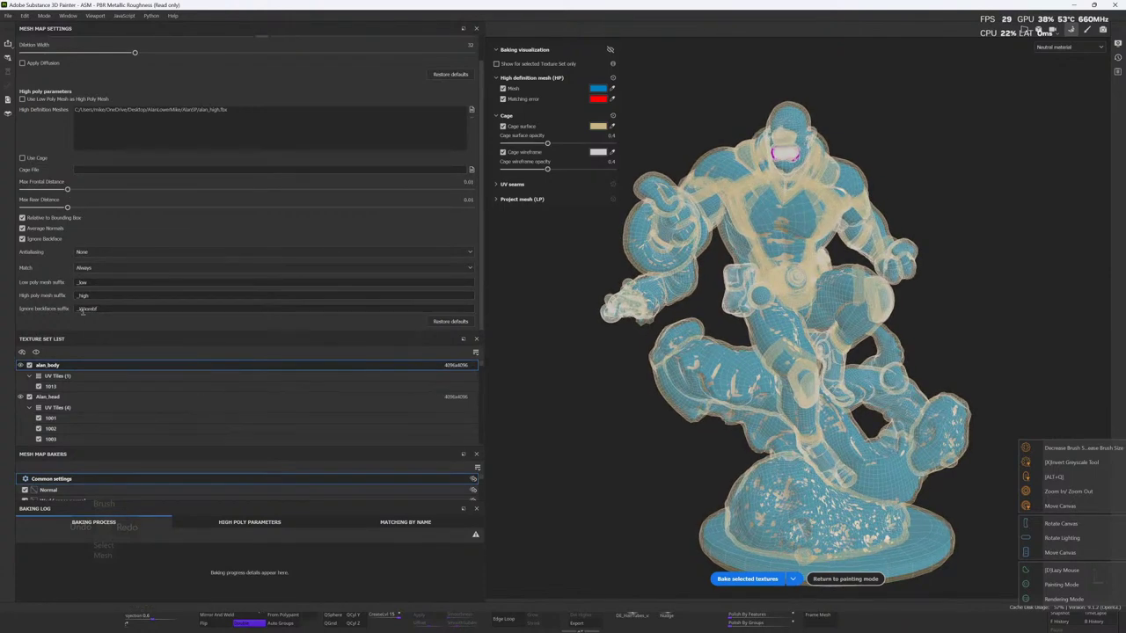
Step: Set antialiasing to Supersampling 16x and matching to By Mesh Name, then expand the bakers list
click(116, 252)
click(124, 280)
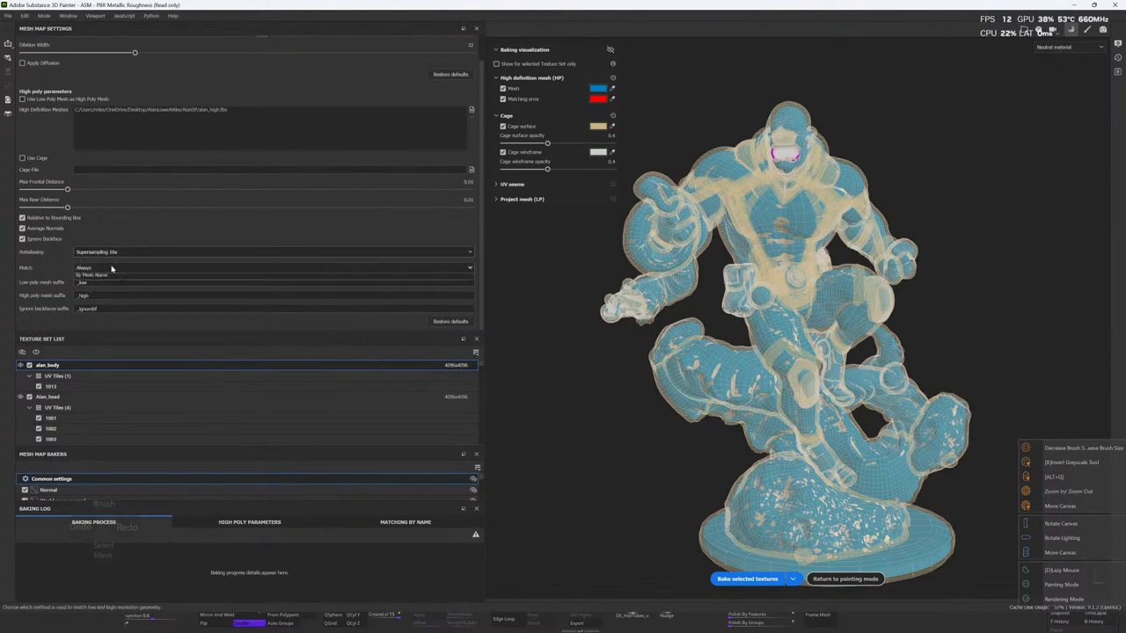
click(111, 268)
click(107, 294)
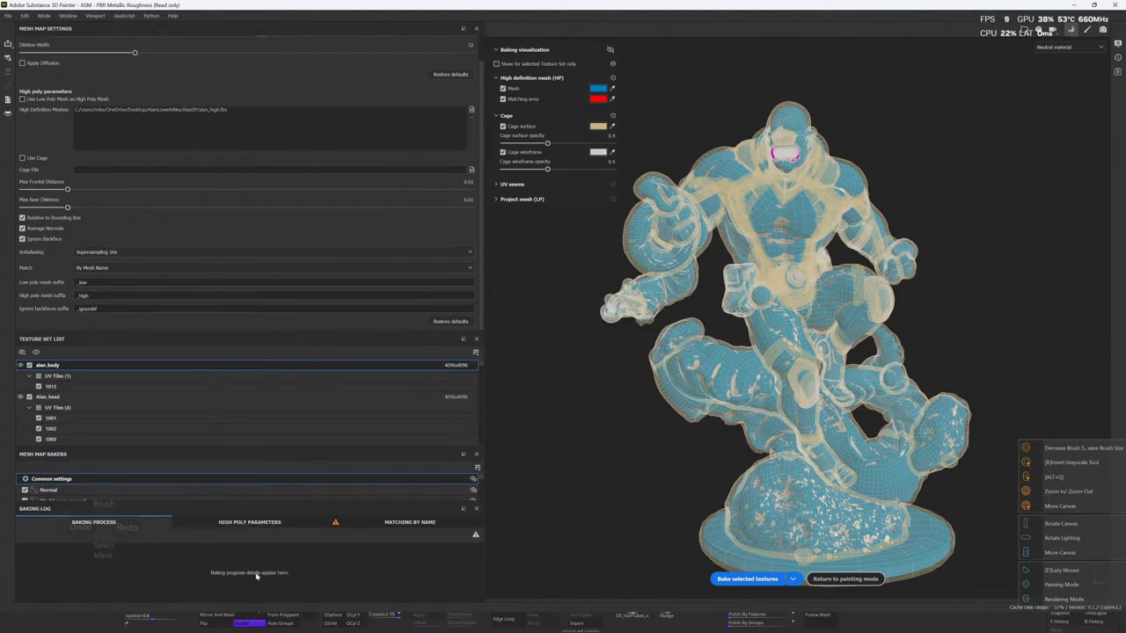
scroll(164, 437, down, 3)
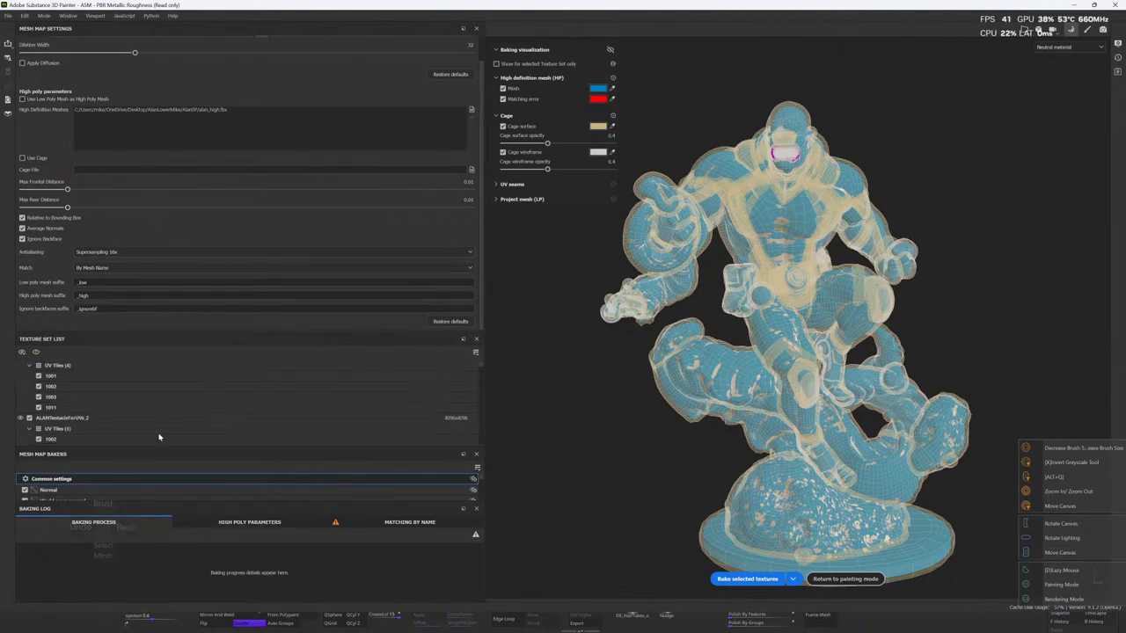
scroll(164, 437, down, 1)
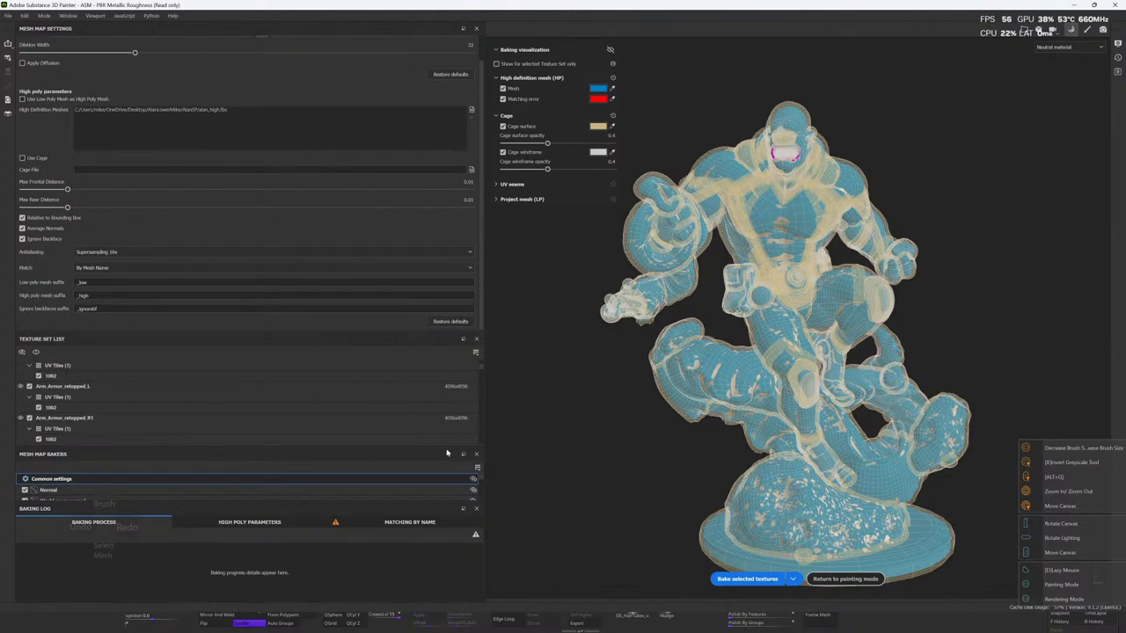
drag(447, 446, 409, 205)
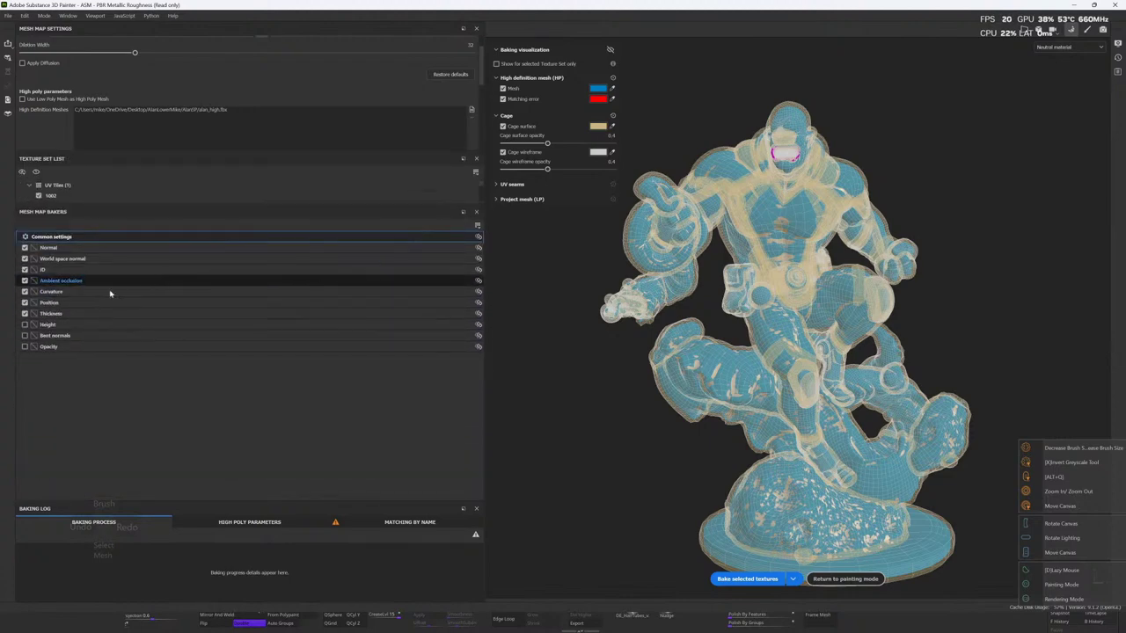
Step: Set the ID baker's color source to Vertex Color
click(66, 281)
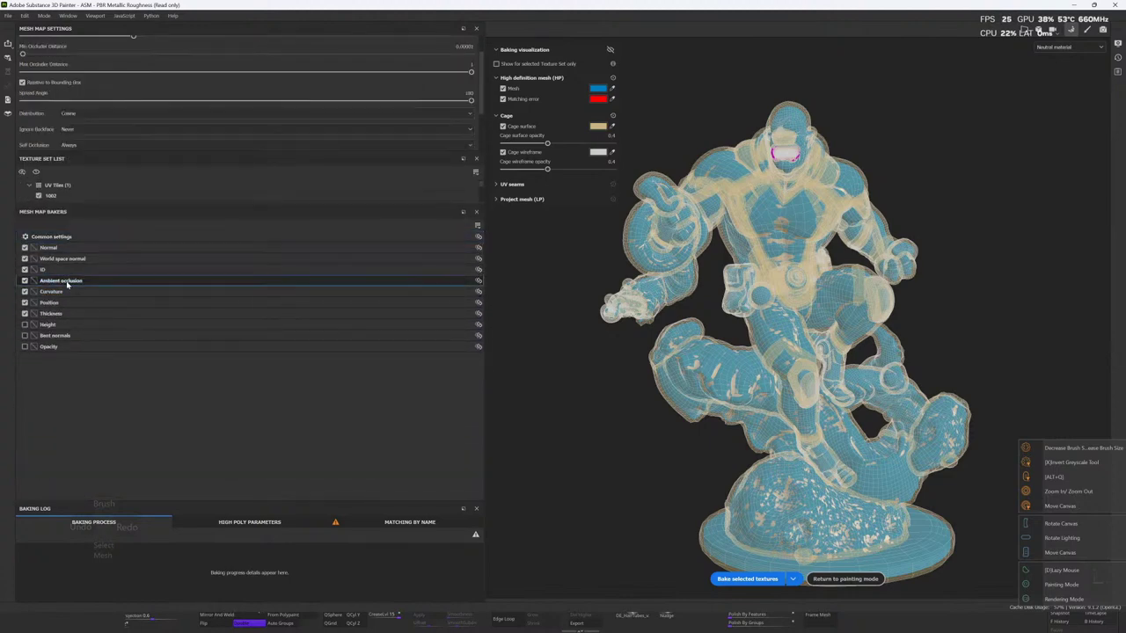
click(50, 271)
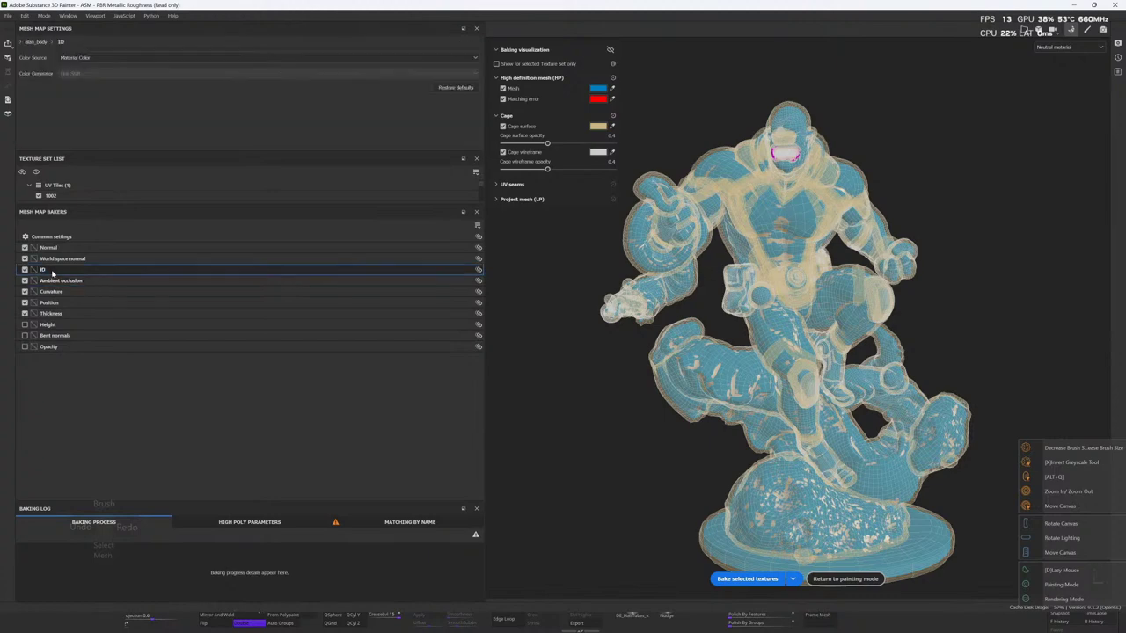
click(123, 57)
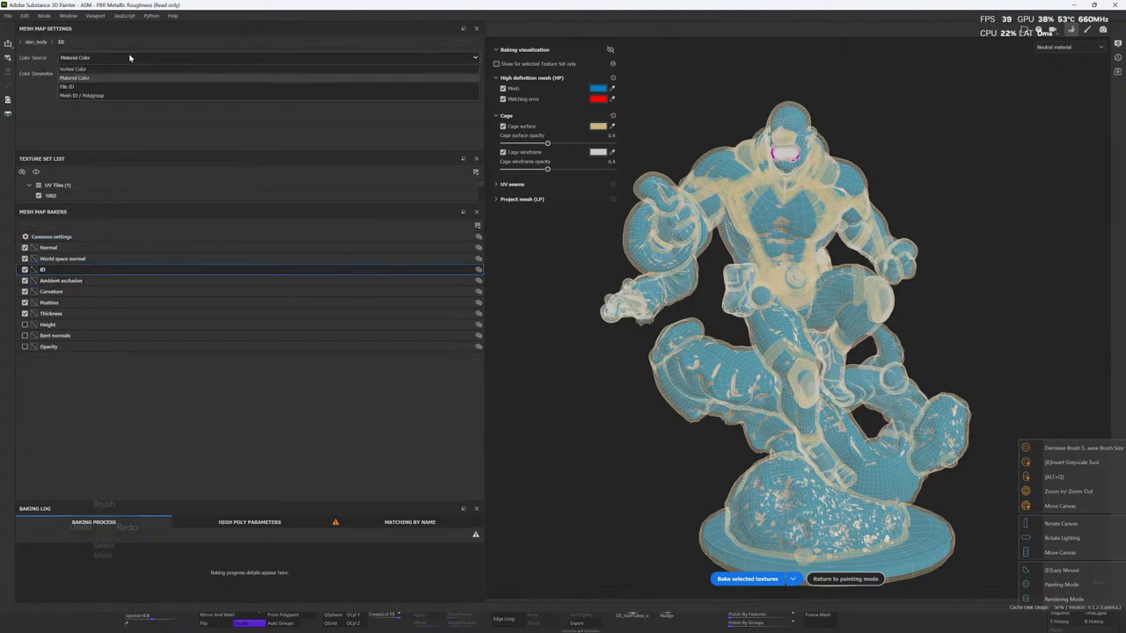
click(97, 69)
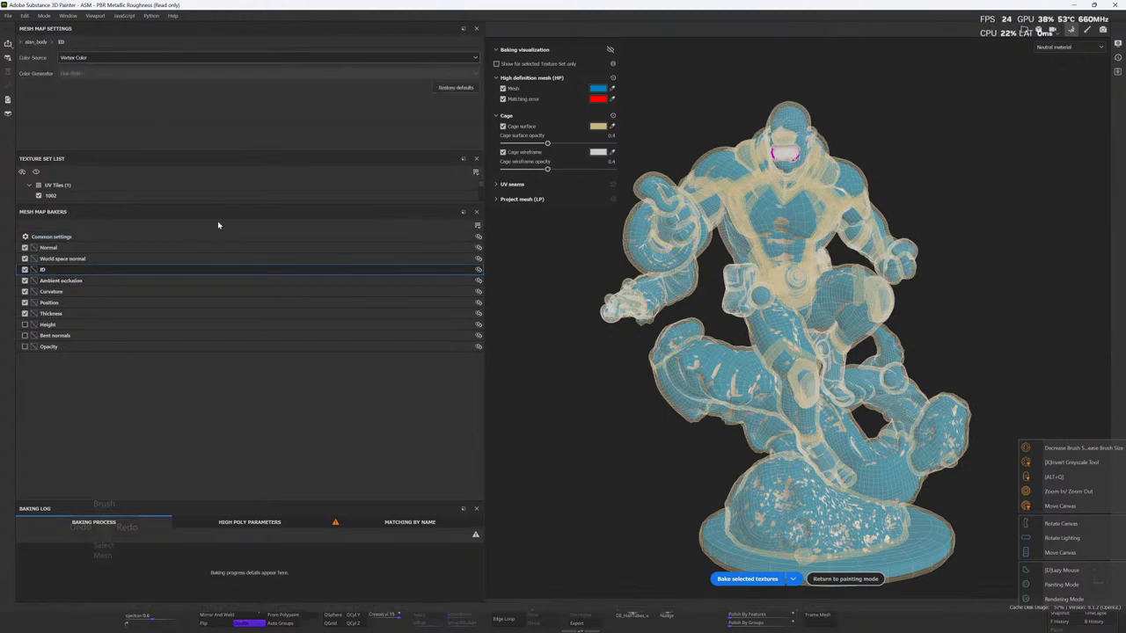
Step: Set the Ambient occlusion baker's Self Occlusion to Only Same Mesh Name
click(86, 282)
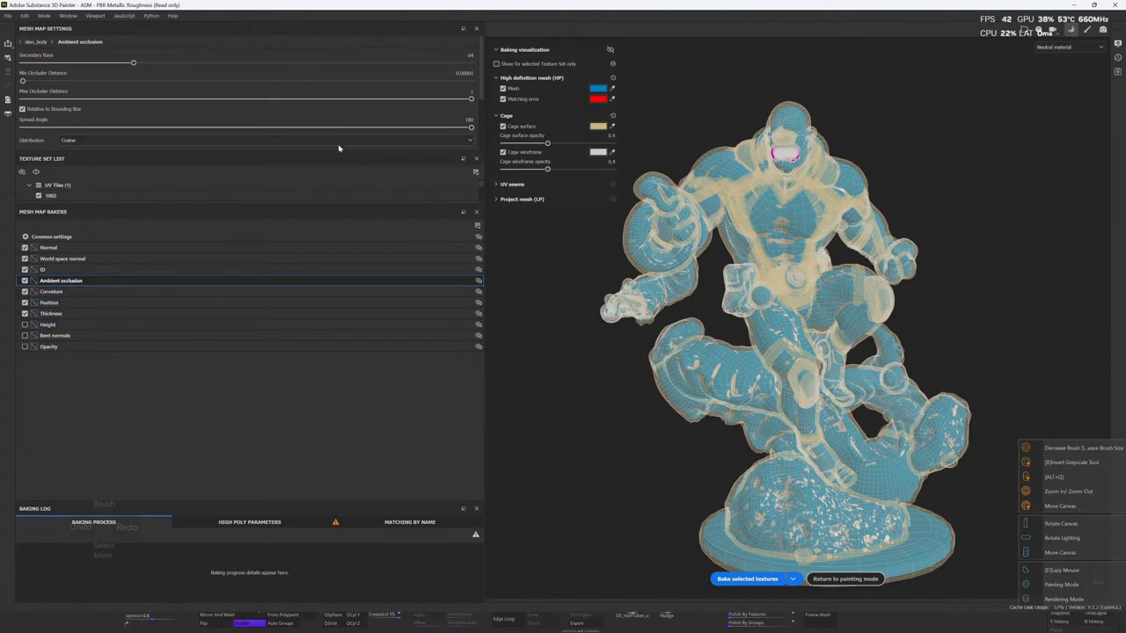
scroll(339, 148, down, 3)
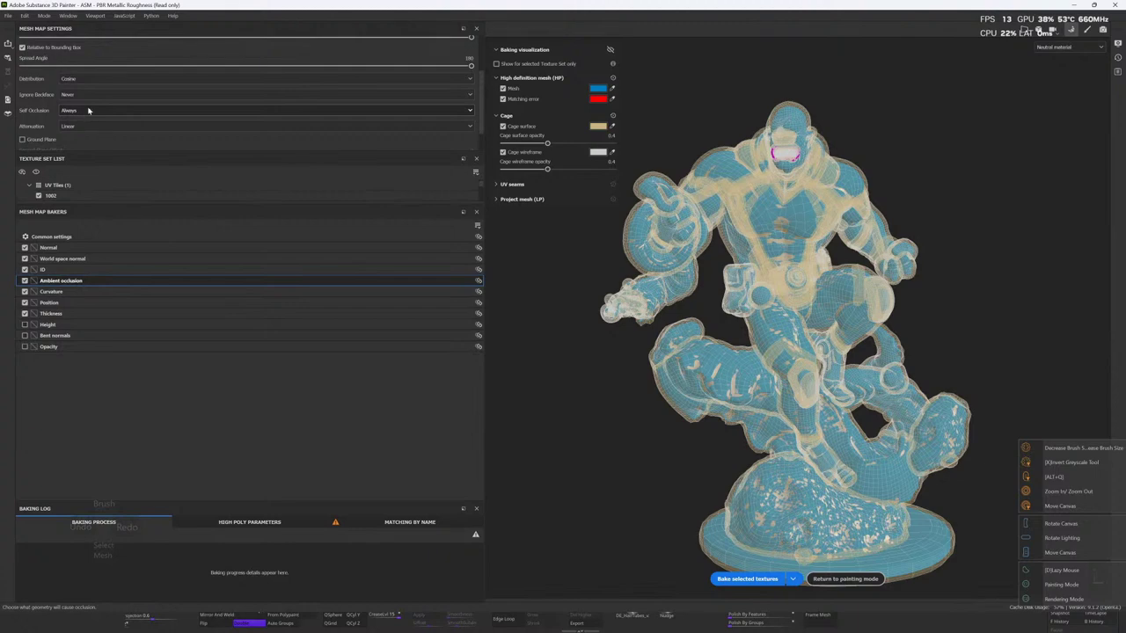
click(88, 110)
click(106, 129)
Step: Enable the Curvature baker and bring up the Common bake settings
click(155, 295)
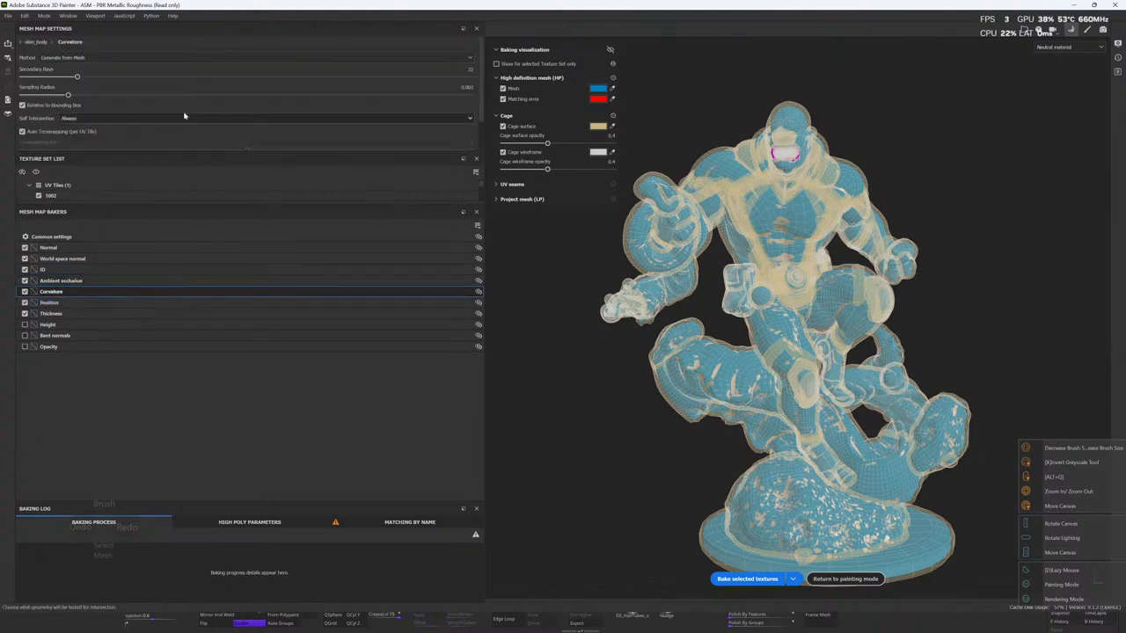
scroll(159, 102, down, 3)
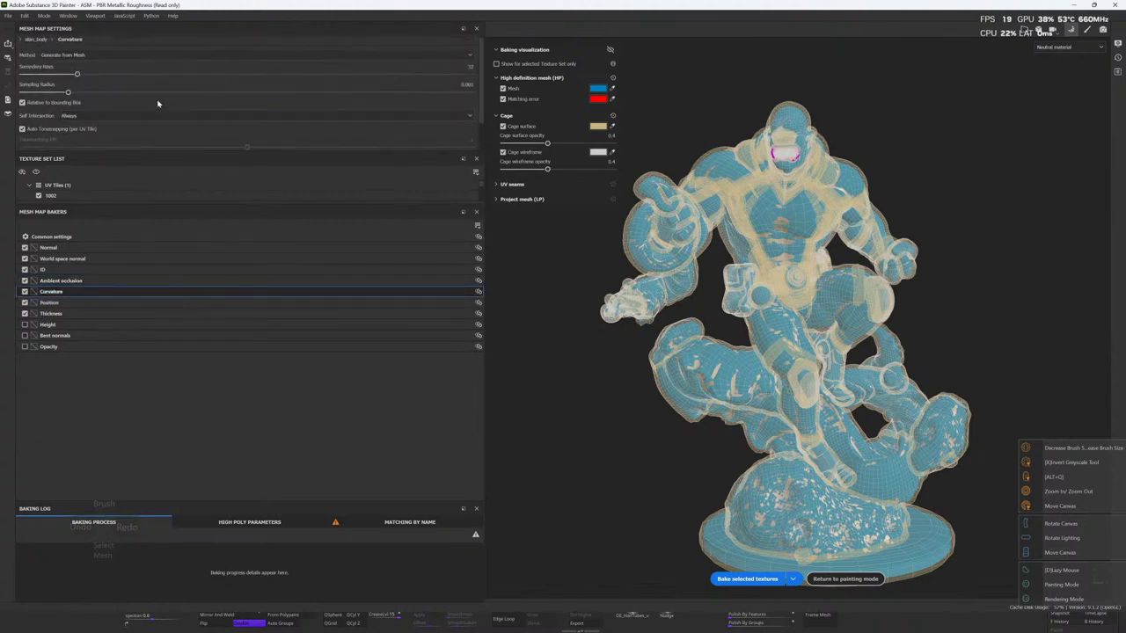
scroll(158, 104, up, 3)
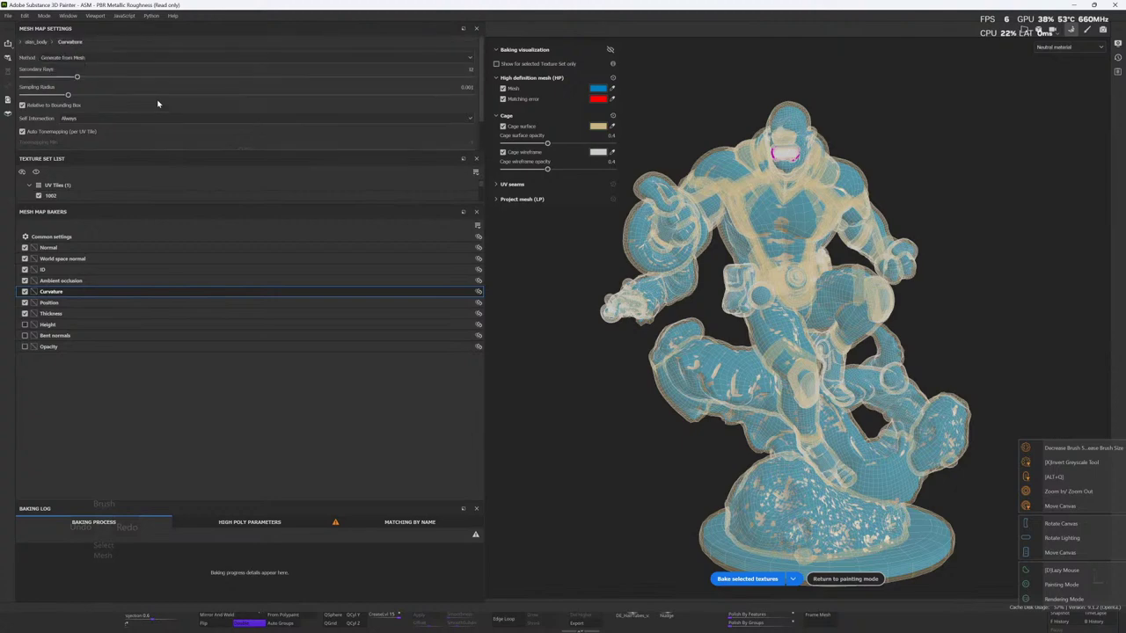
click(50, 238)
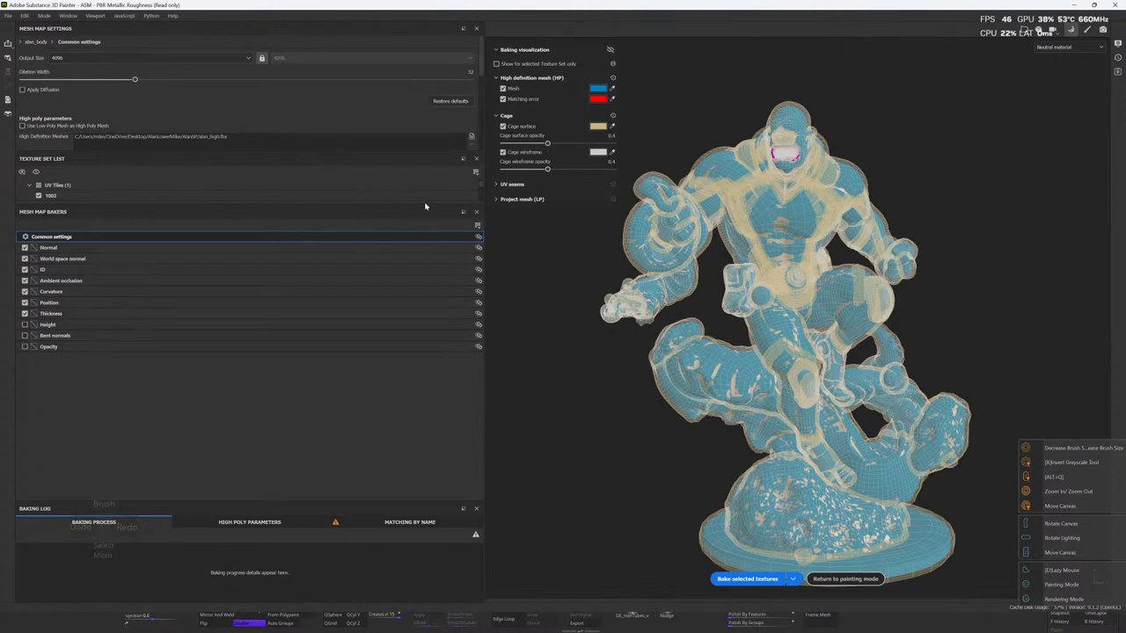
Step: Set the Curvature baker's Self Intersection to Only Same Mesh Name
drag(425, 207, 426, 283)
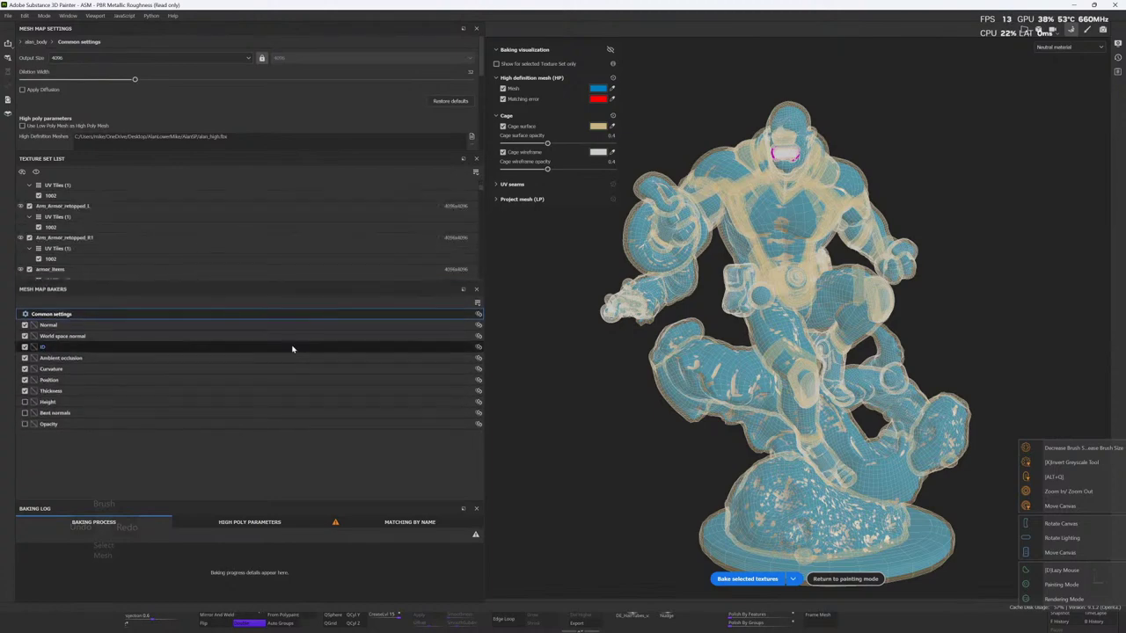
click(93, 374)
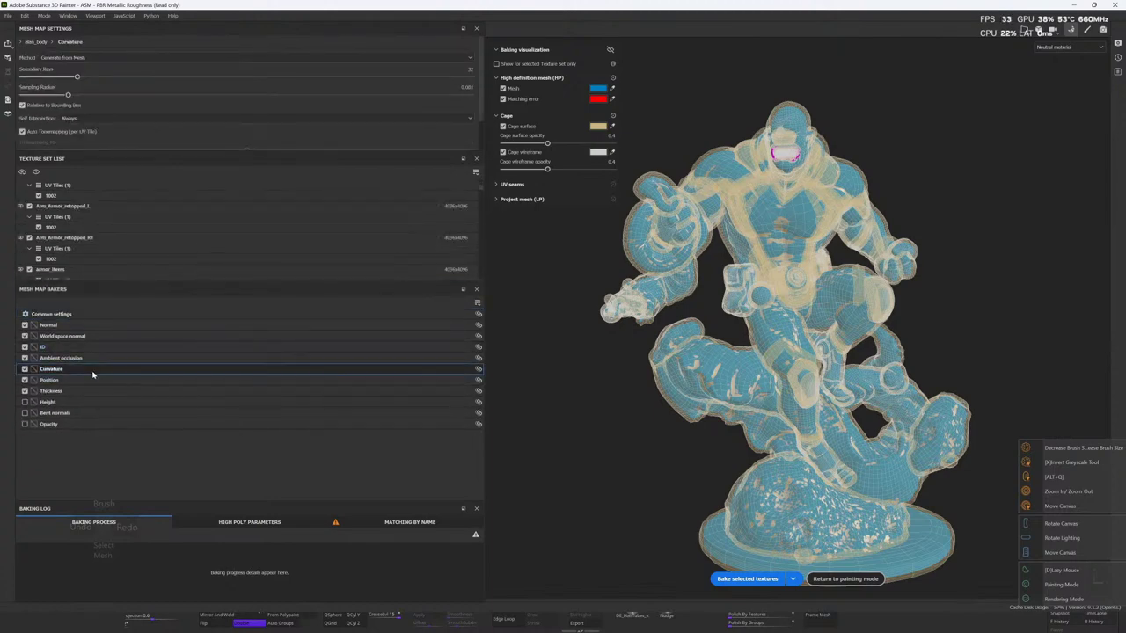
click(107, 119)
click(112, 139)
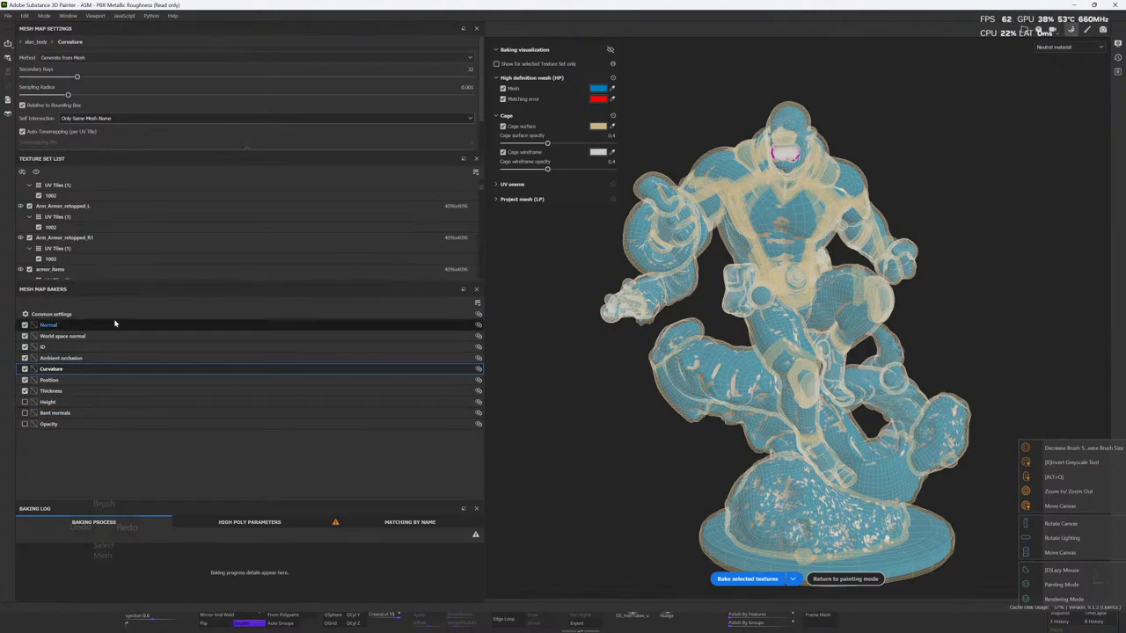
Step: In Common settings, set Max Rear Distance to 0.02 and lower Max Frontal Distance to about 0.008
click(61, 314)
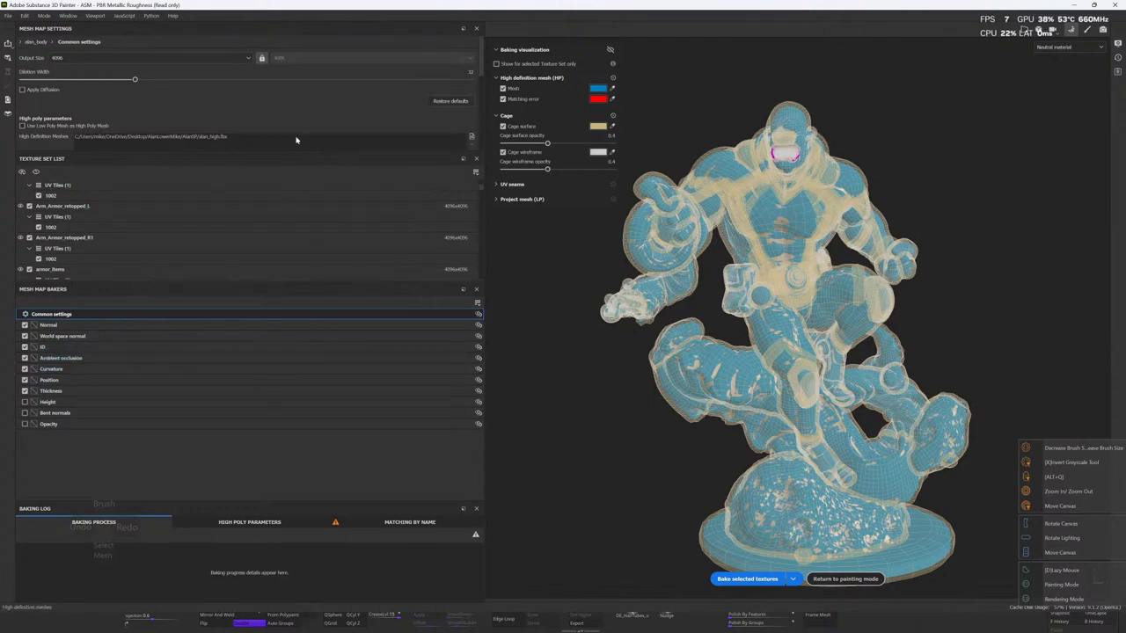
scroll(296, 141, down, 1)
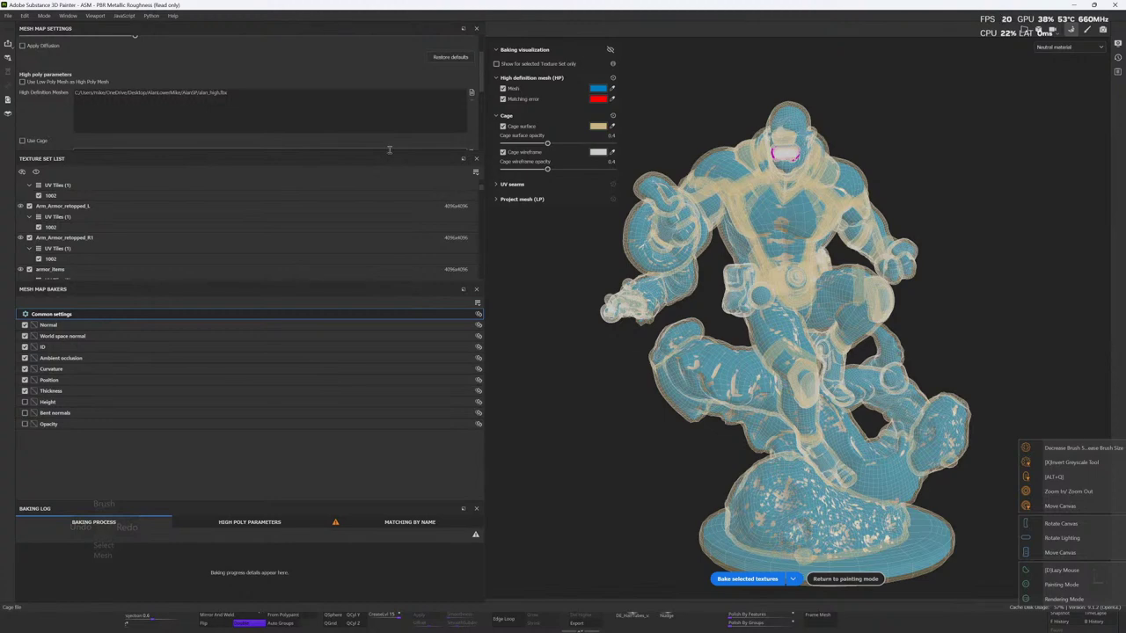
drag(392, 150, 414, 451)
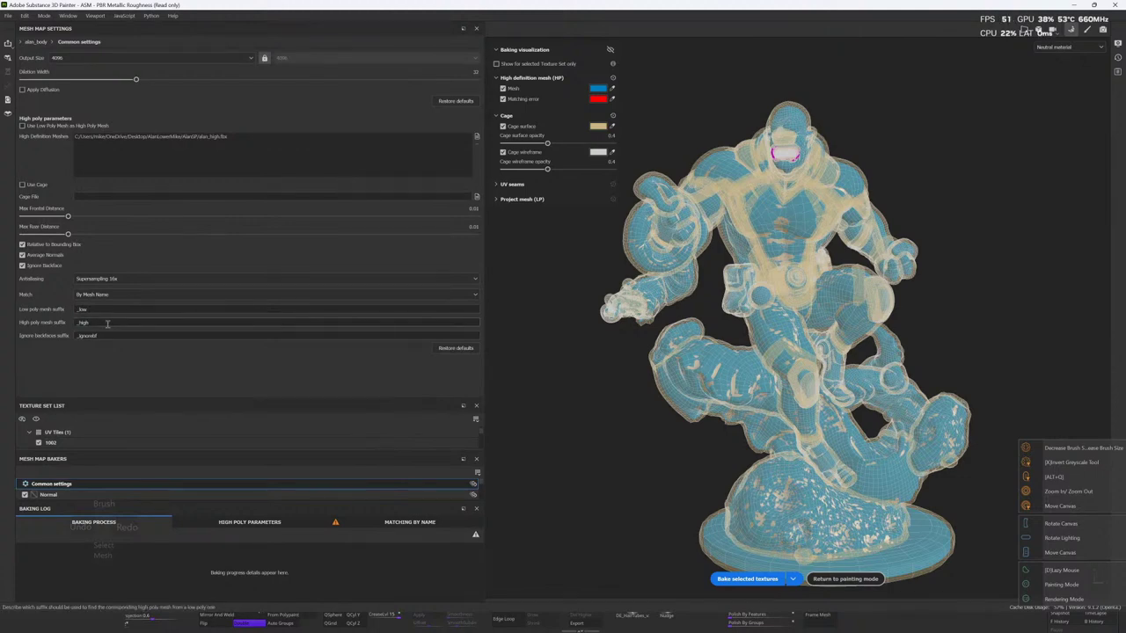
click(41, 228)
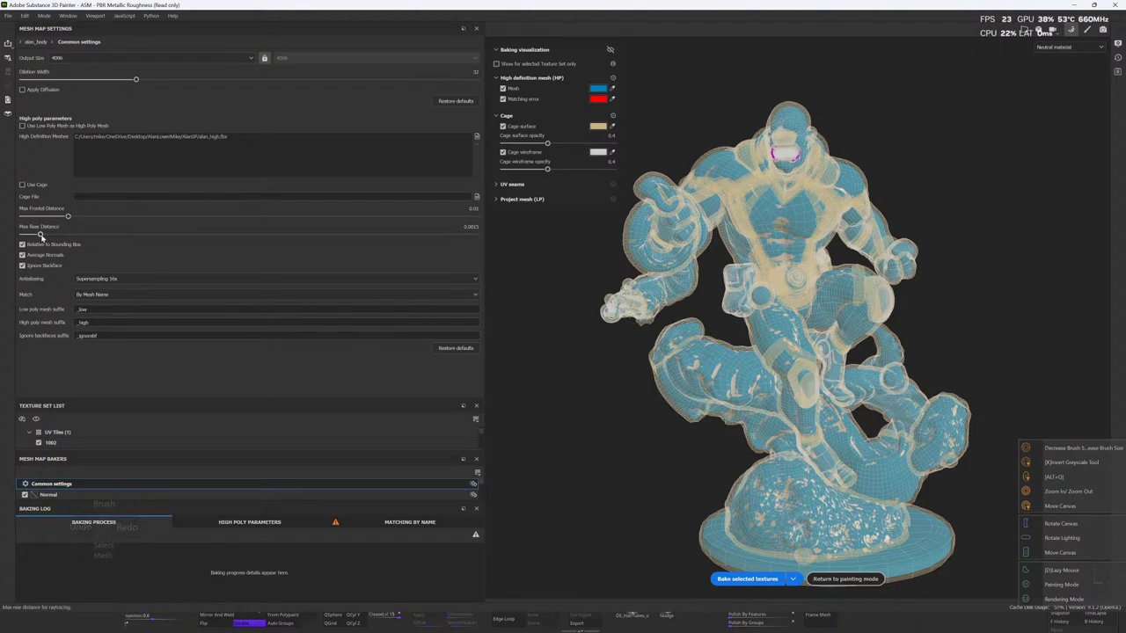
click(471, 226)
key(BackSpace)
text(0.02)
key(Return)
mouse_move(68, 218)
mouse_down()
mouse_move(52, 219)
mouse_move(66, 218)
mouse_up()
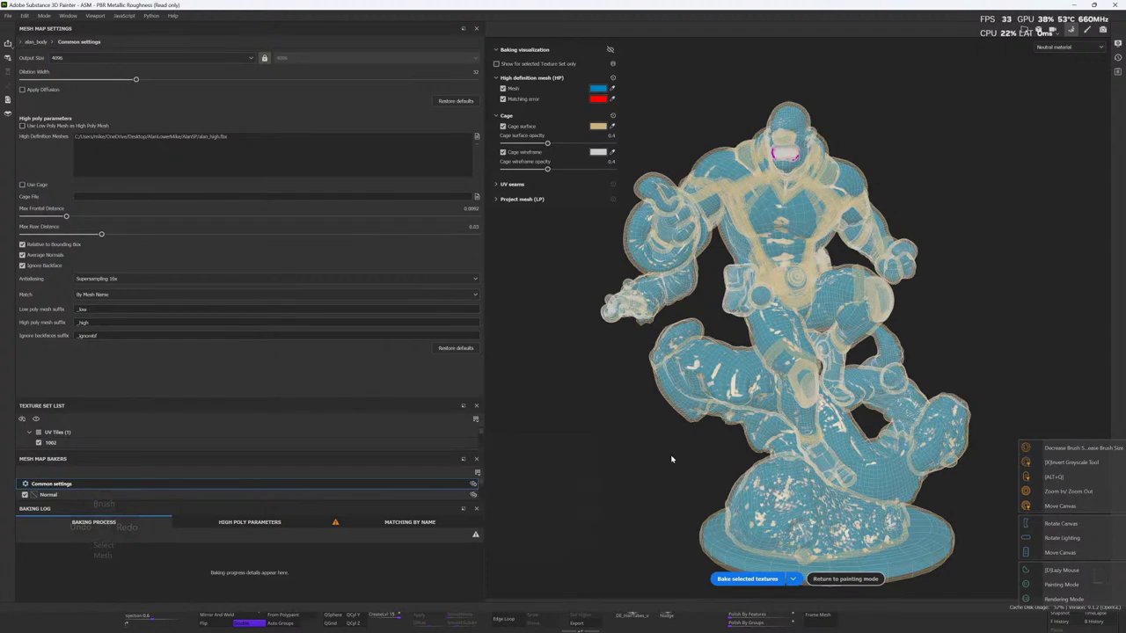
alt+drag(671, 458, 362, 417)
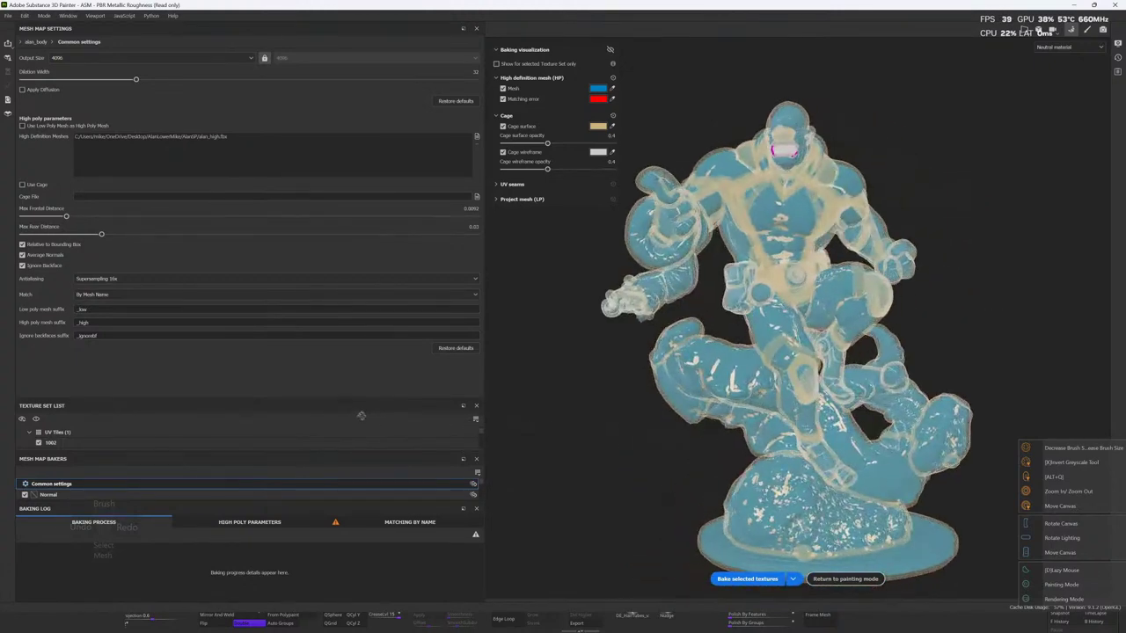
Step: Bake the selected mesh maps and preview the baked results on the statue
click(745, 579)
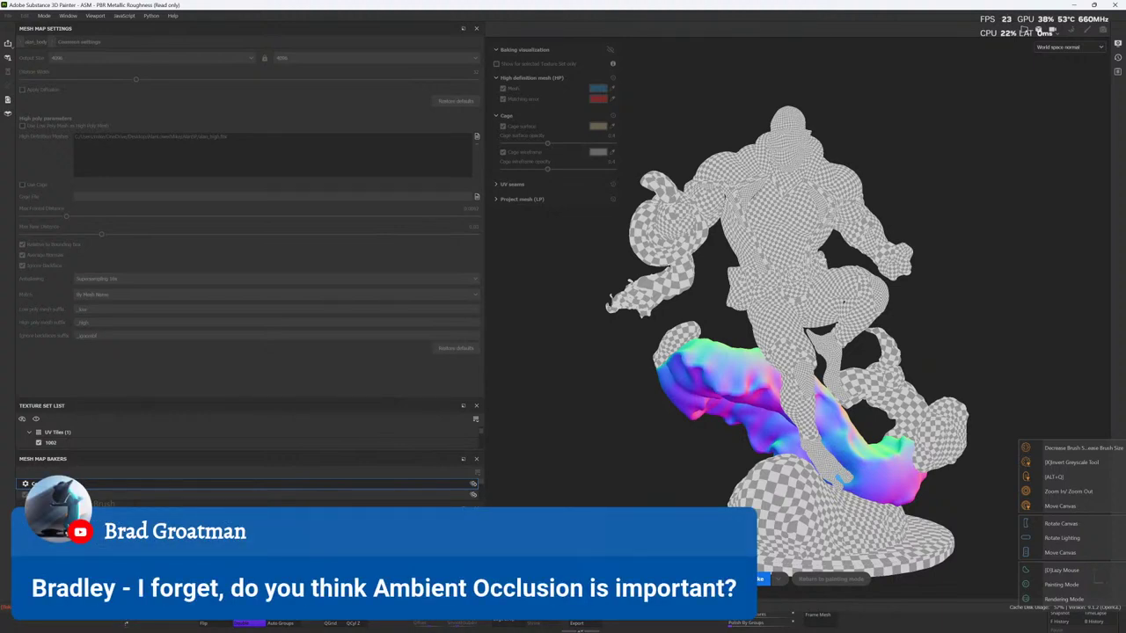
key(b)
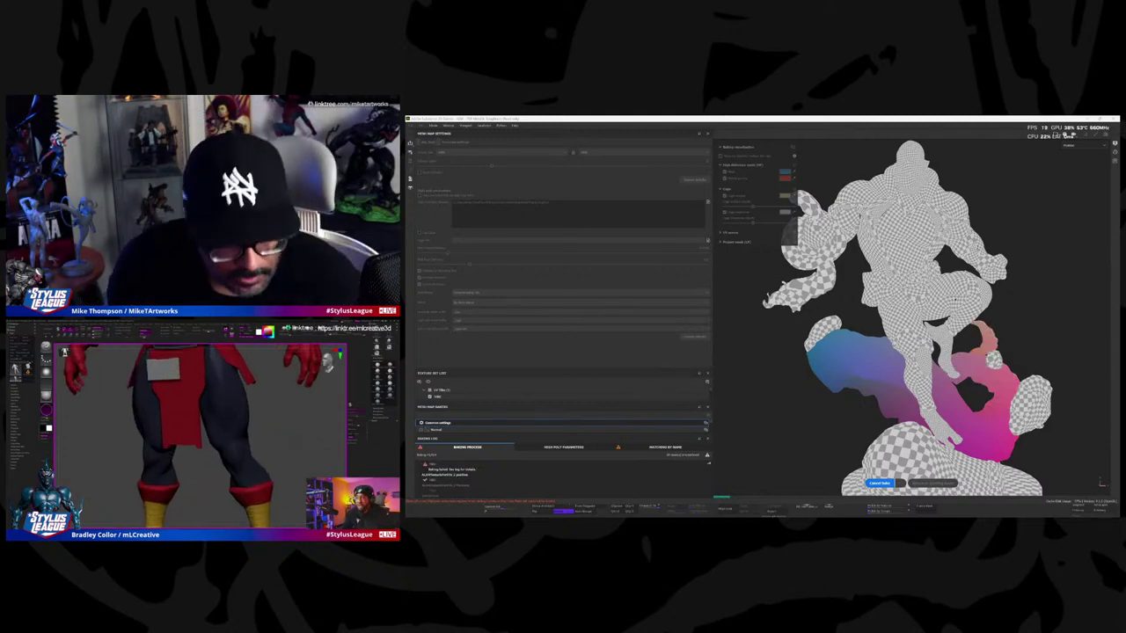
Step: In Blender, deselect all objects and select a single statue object in the Outliner
key(super)
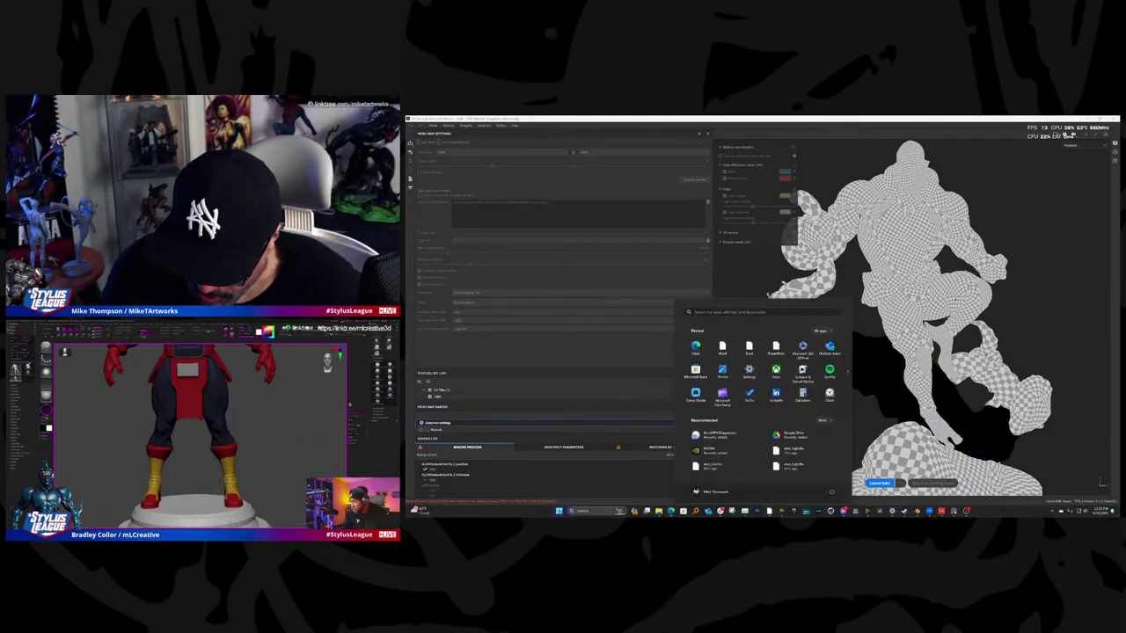
click(842, 482)
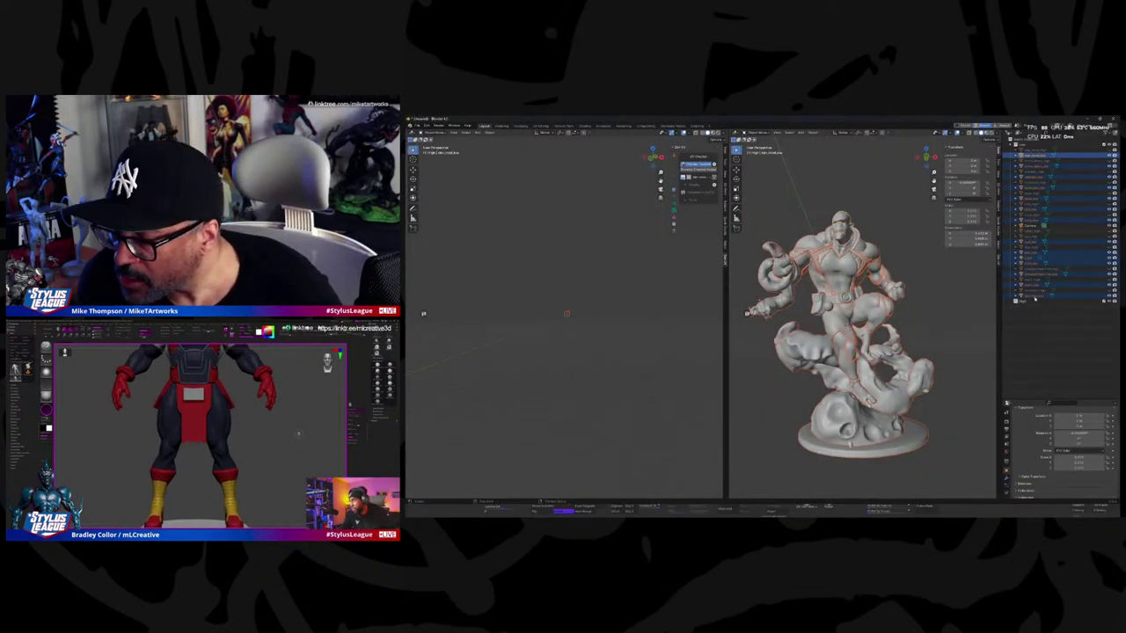
click(1038, 302)
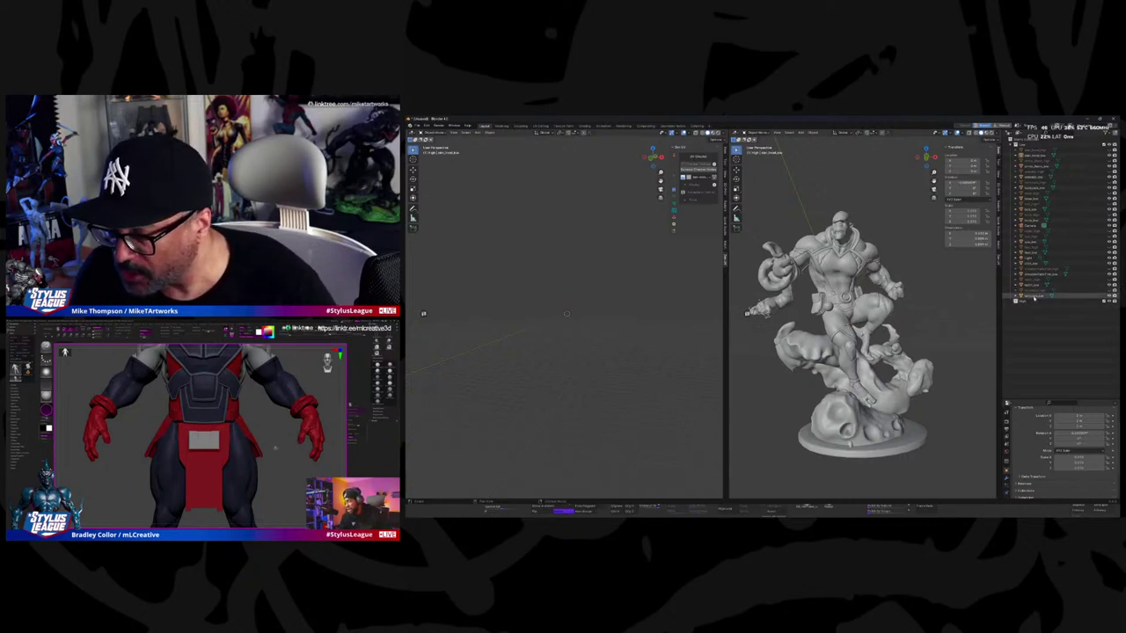
click(1034, 297)
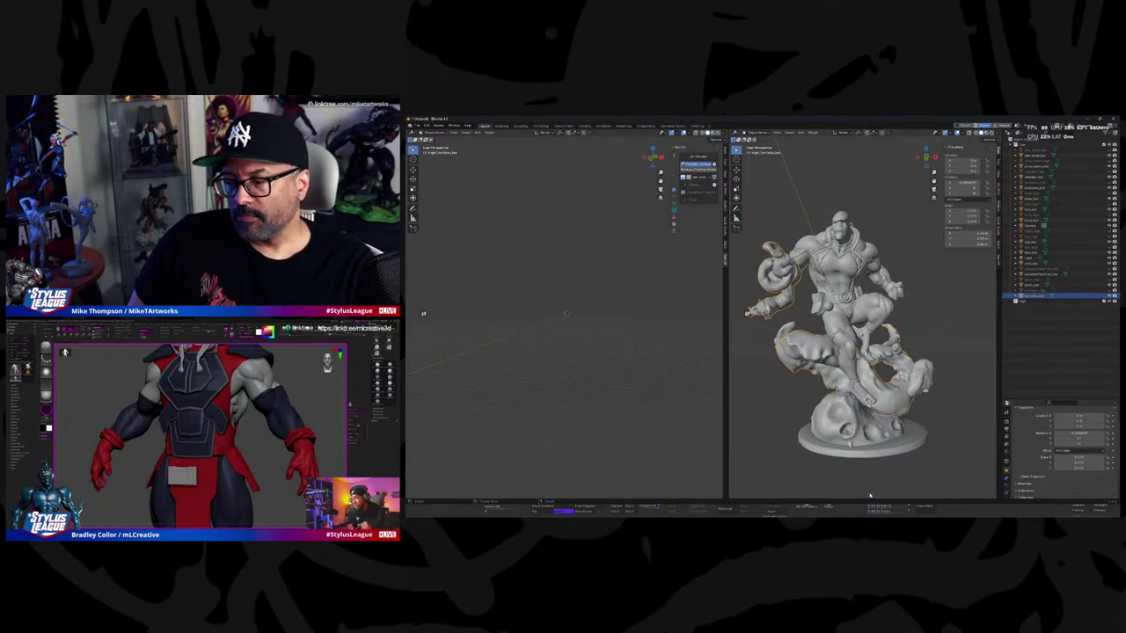
key(super)
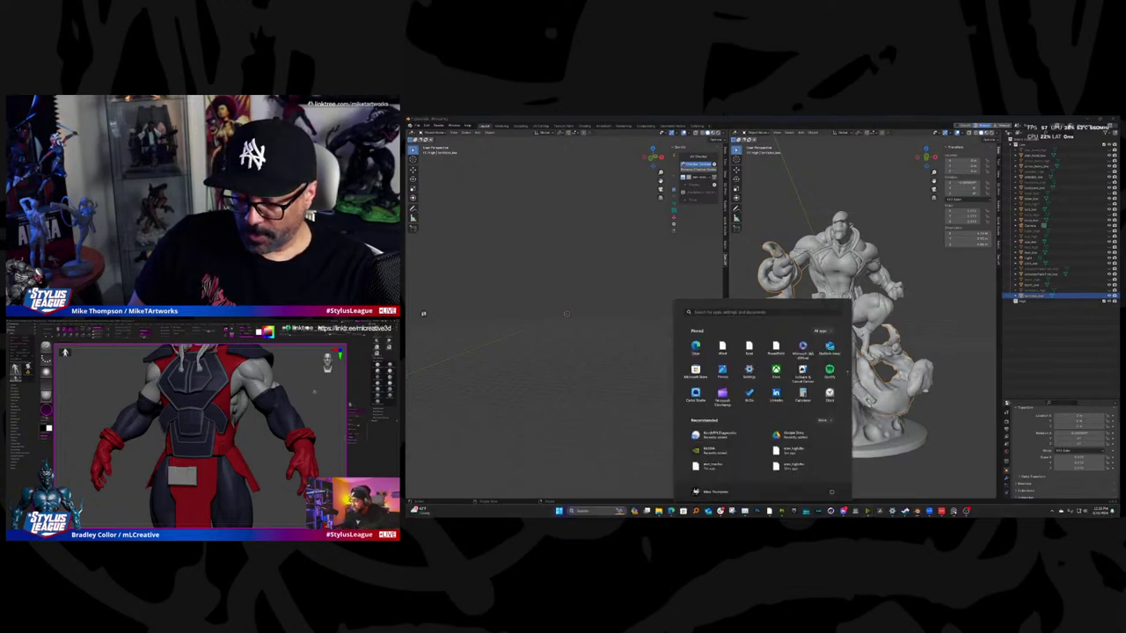
Step: Bring the Substance 3D Painter window back to check the normal-map bake progress
mouse_move(869, 511)
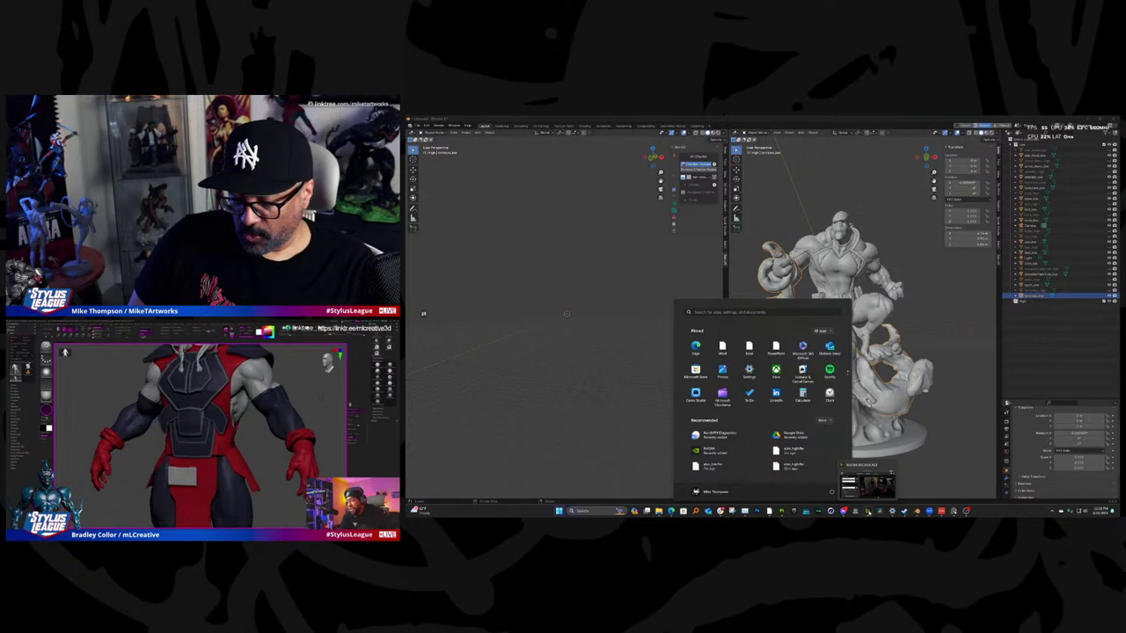
click(780, 511)
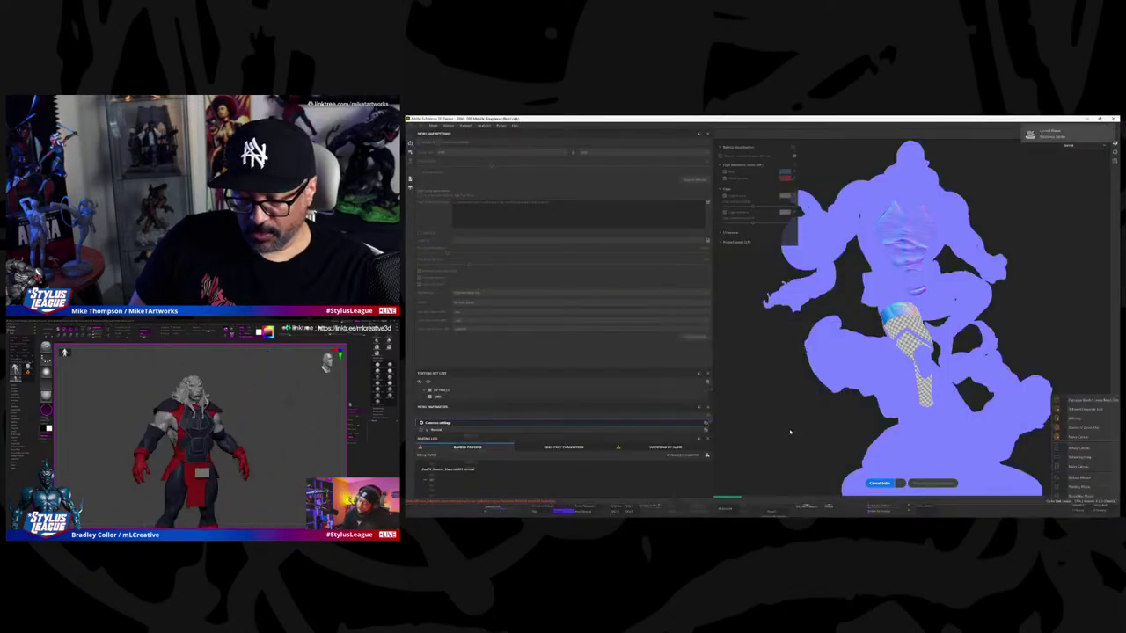
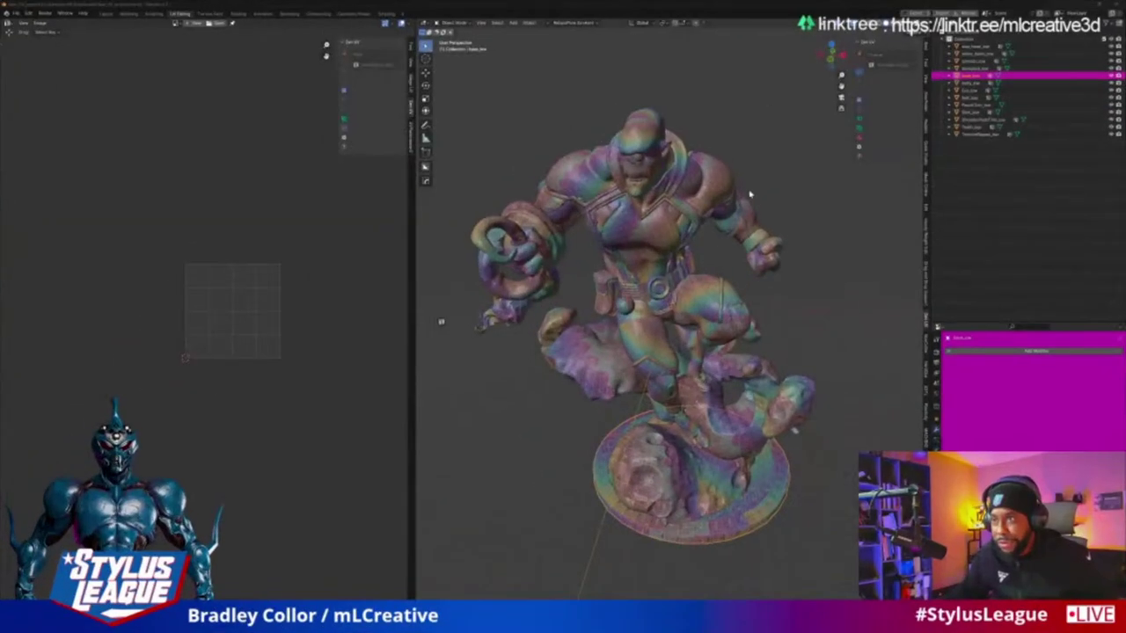
Step: Orbit and zoom around the sculpted statue in the baking viewport to inspect it
scroll(749, 193, up, 5)
scroll(749, 193, down, 5)
scroll(791, 281, up, 3)
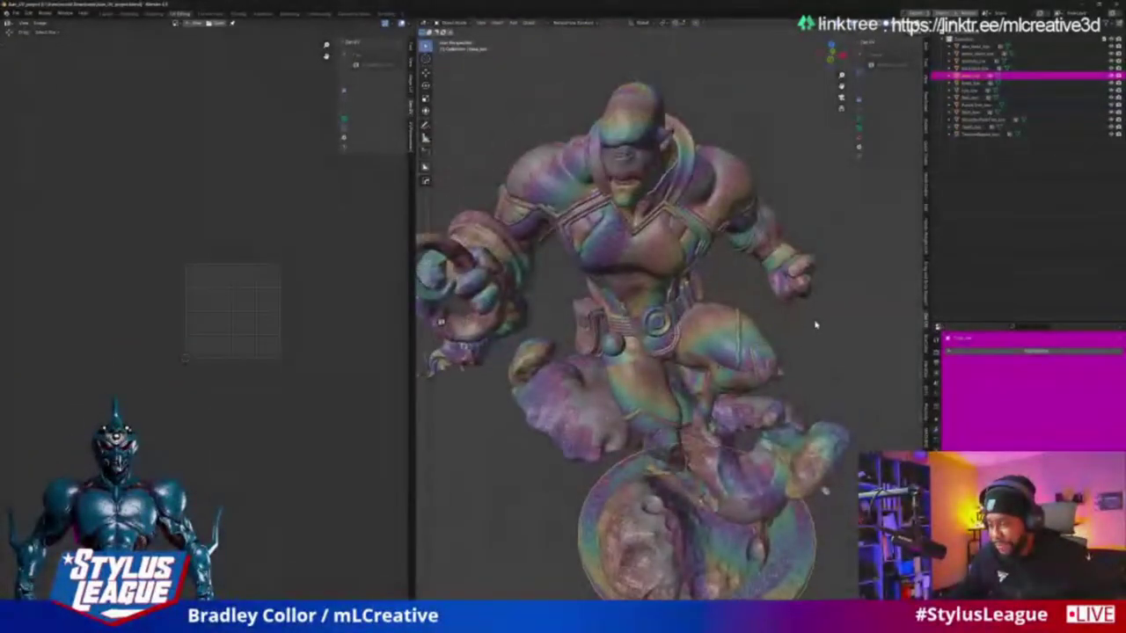
mouse_move(815, 325)
middle_down()
mouse_move(779, 300)
mouse_move(439, 390)
mouse_move(835, 313)
mouse_move(677, 326)
mouse_move(728, 413)
mouse_move(749, 387)
mouse_move(667, 365)
mouse_move(668, 303)
mouse_move(713, 343)
mouse_move(739, 281)
mouse_move(830, 294)
mouse_move(762, 289)
middle_up()
scroll(836, 313, down, 5)
scroll(677, 356, up, 6)
scroll(681, 360, down, 5)
scroll(564, 198, up, 2)
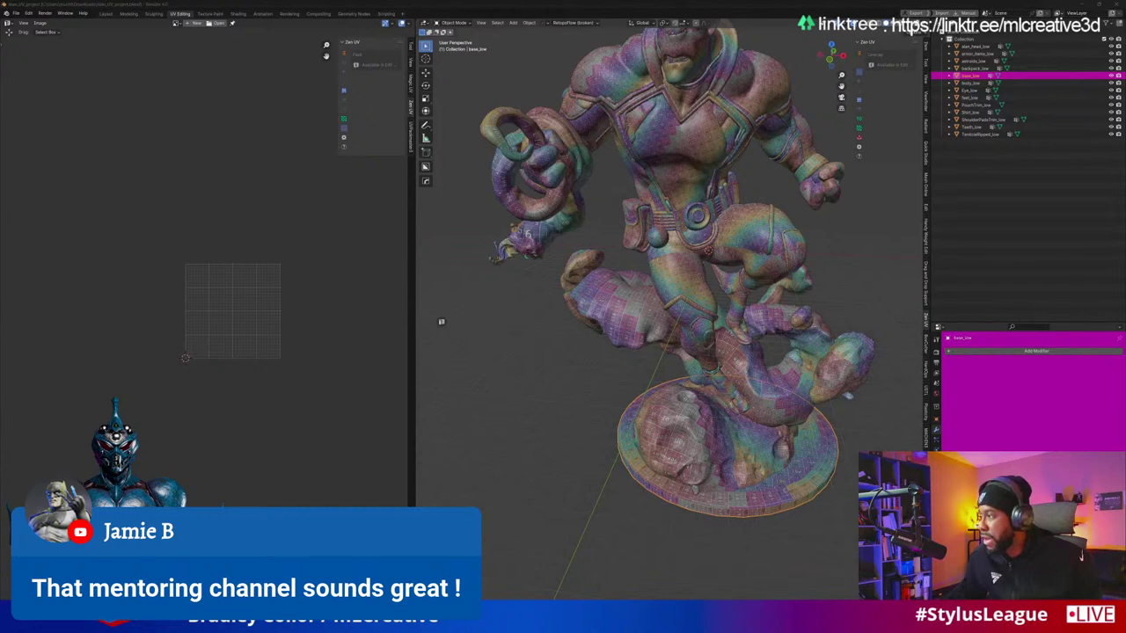
scroll(606, 255, down, 4)
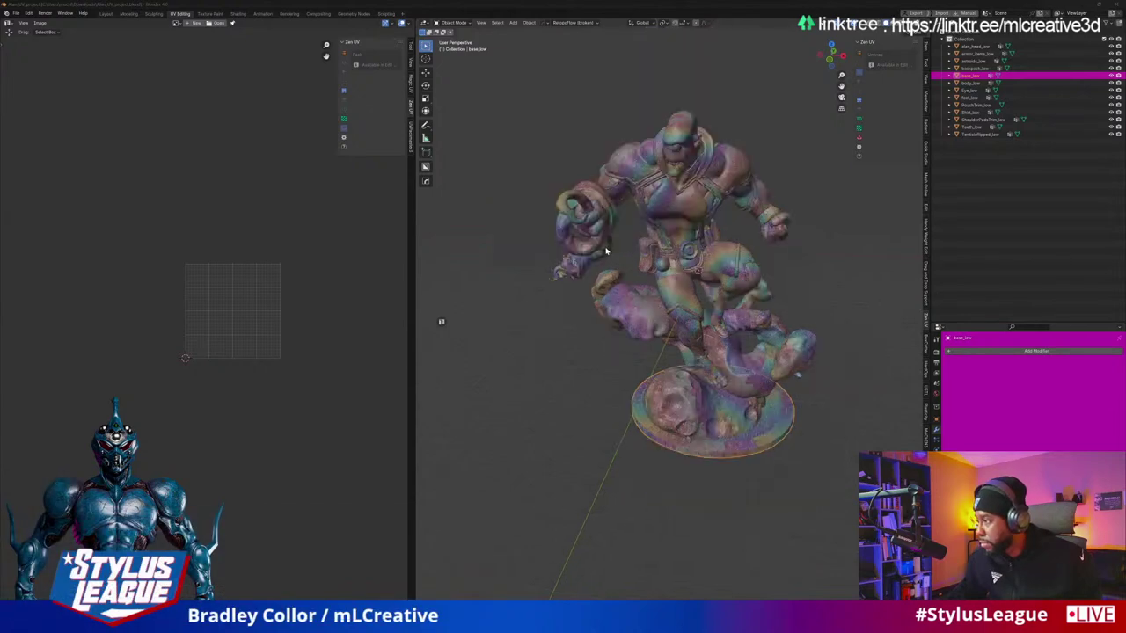
scroll(606, 255, up, 3)
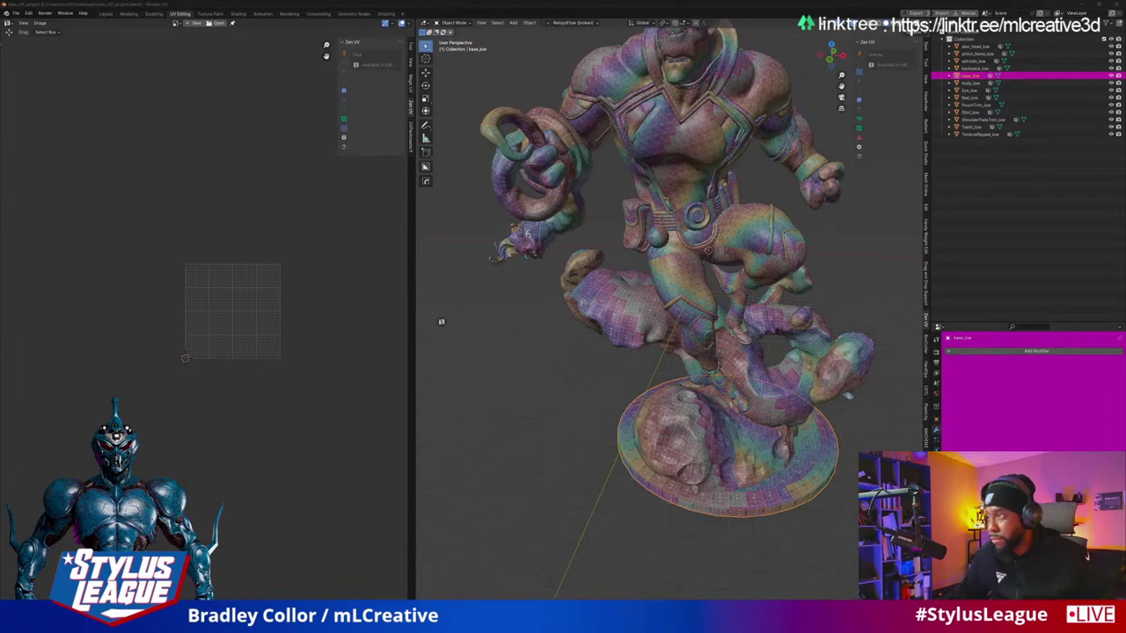
mouse_move(582, 242)
middle_down()
mouse_move(691, 297)
mouse_move(694, 318)
mouse_move(729, 299)
middle_up()
scroll(690, 297, down, 3)
scroll(696, 328, down, 2)
scroll(697, 328, up, 3)
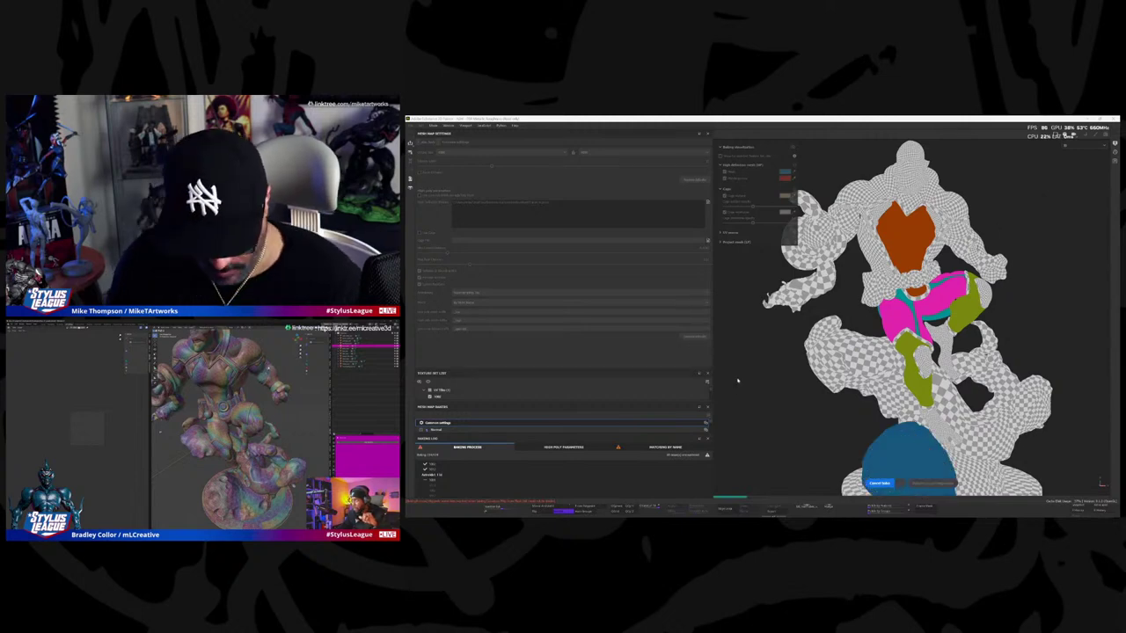
Step: Switch to ZBrush and frame the polygroup-coloured character in a front view
key(super)
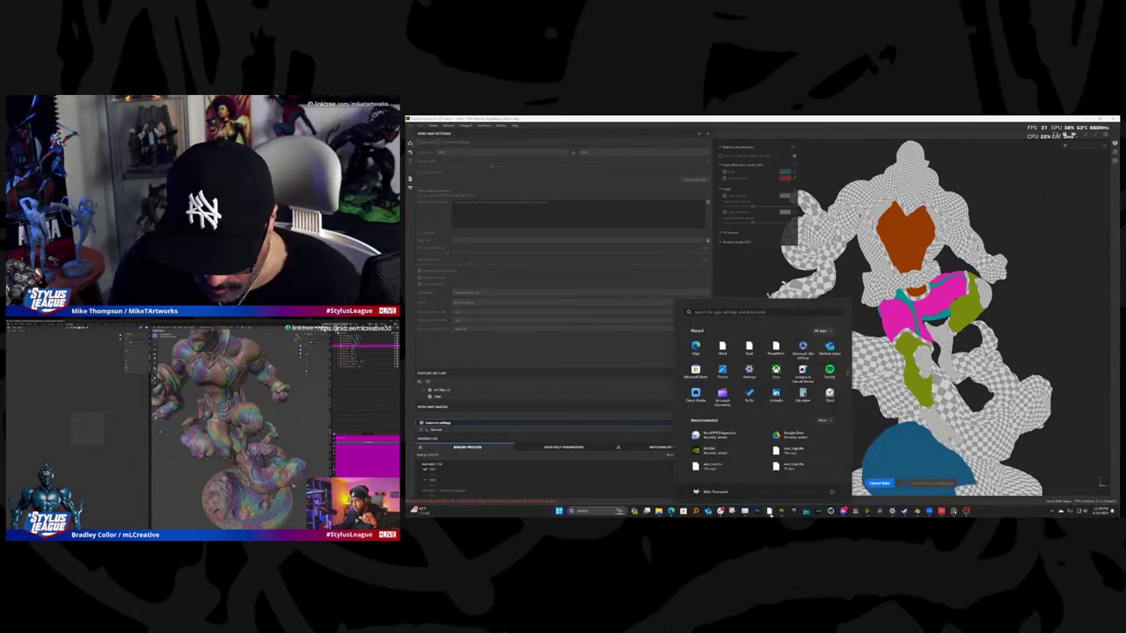
click(769, 511)
drag(875, 392, 813, 392)
mouse_move(884, 410)
mouse_down()
mouse_move(844, 411)
mouse_move(888, 408)
mouse_up()
key(f)
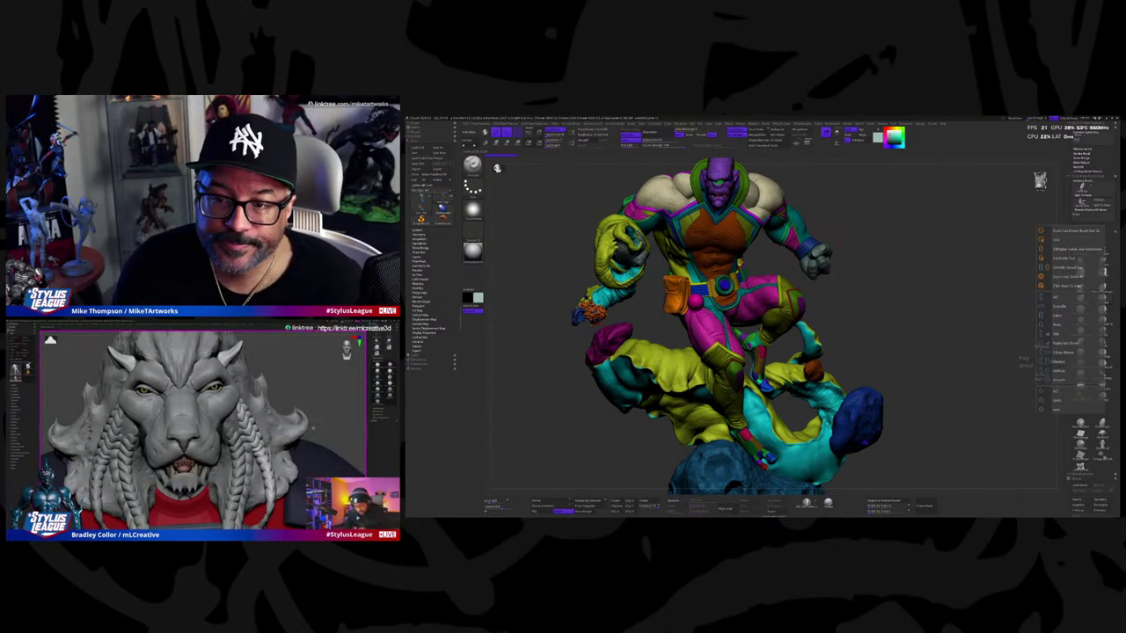
drag(880, 409, 791, 409)
drag(910, 313, 897, 313)
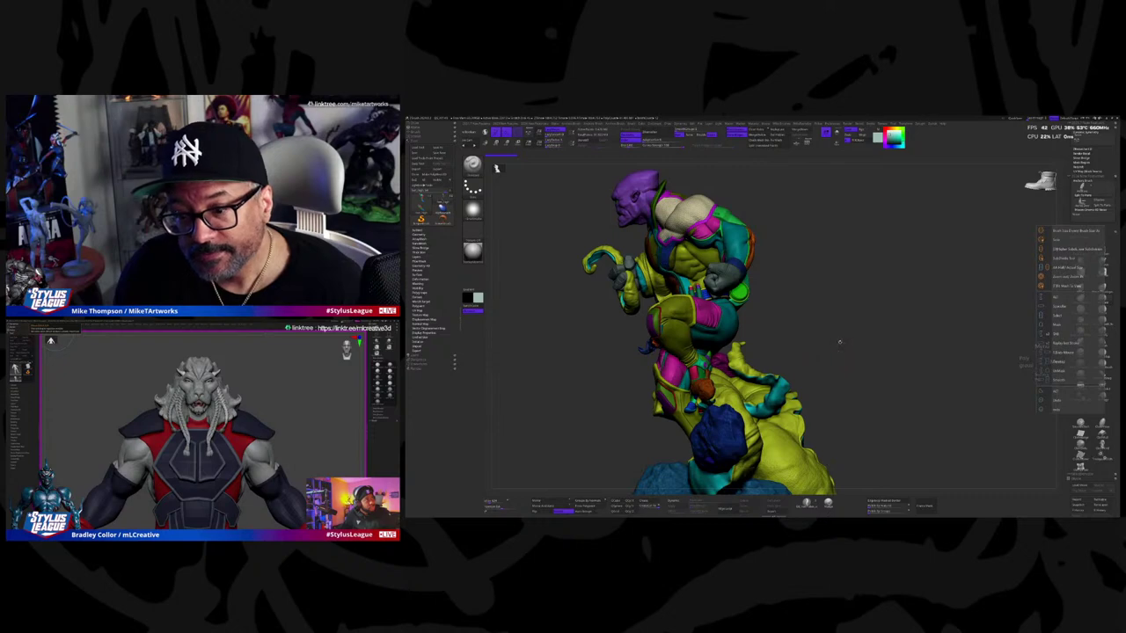
drag(840, 343, 845, 341)
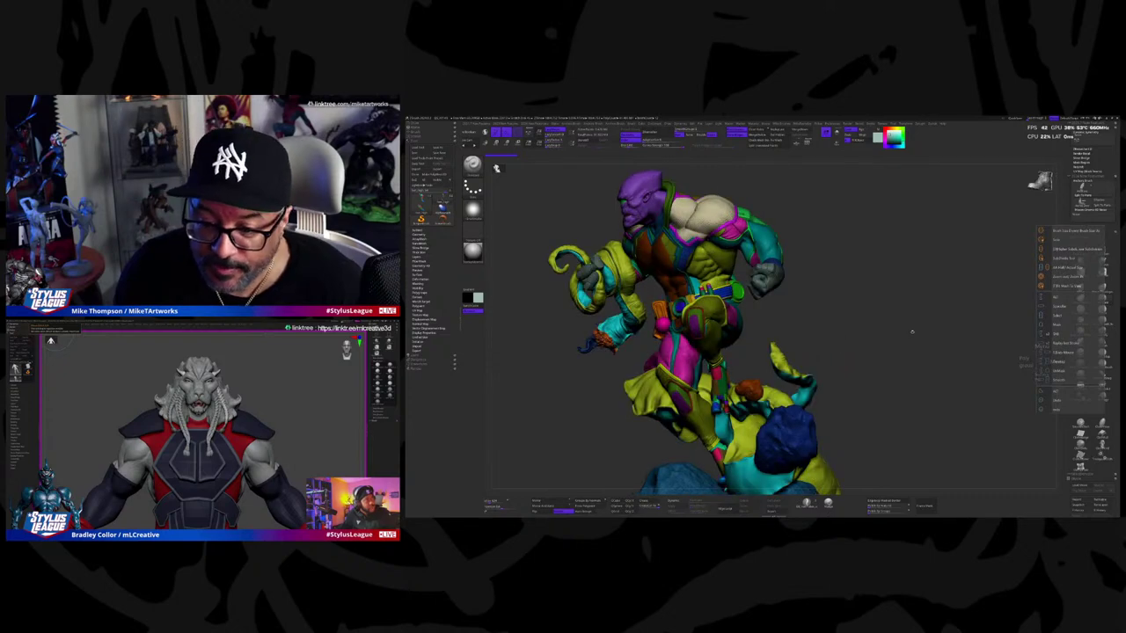
drag(912, 331, 904, 371)
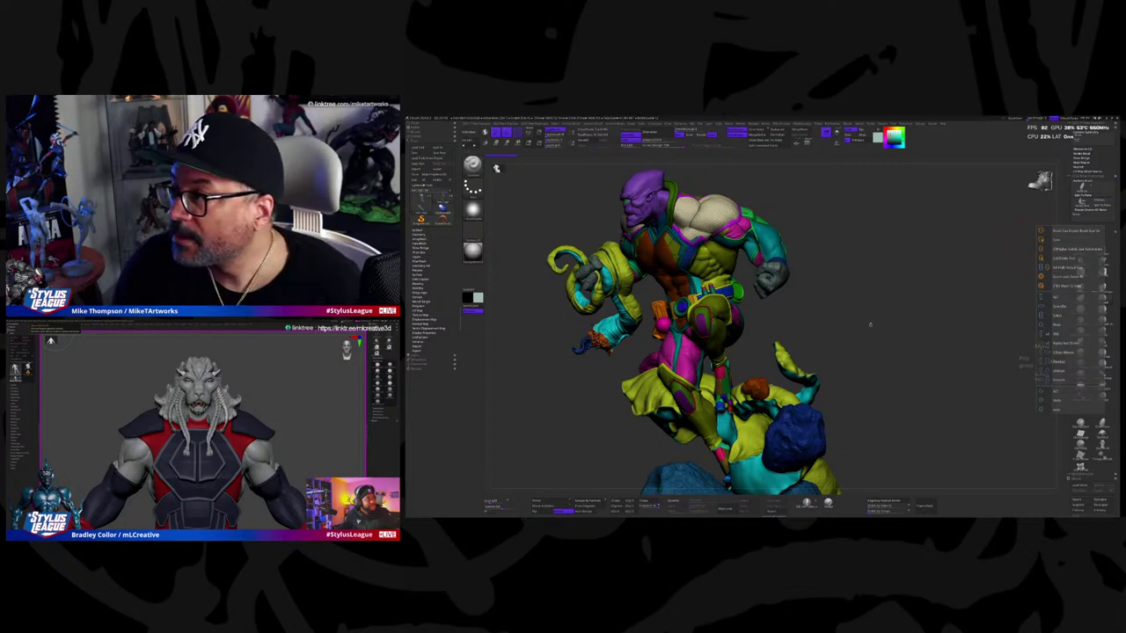
key(super)
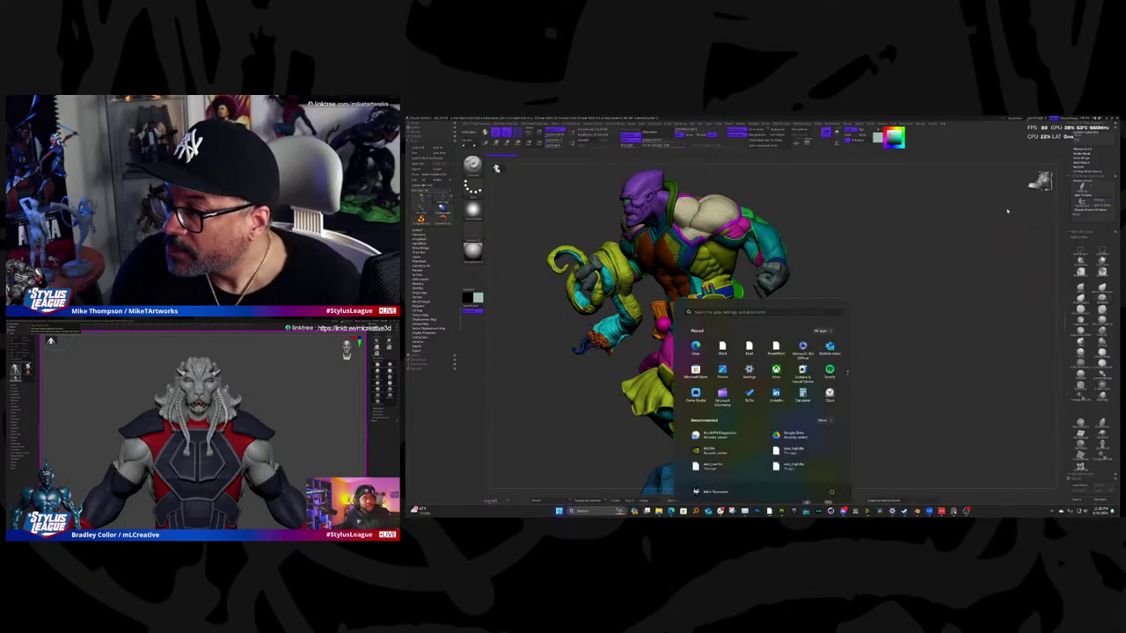
Step: Close the Start menu so the polygroup-coloured statue fills the ZBrush canvas again
key(super)
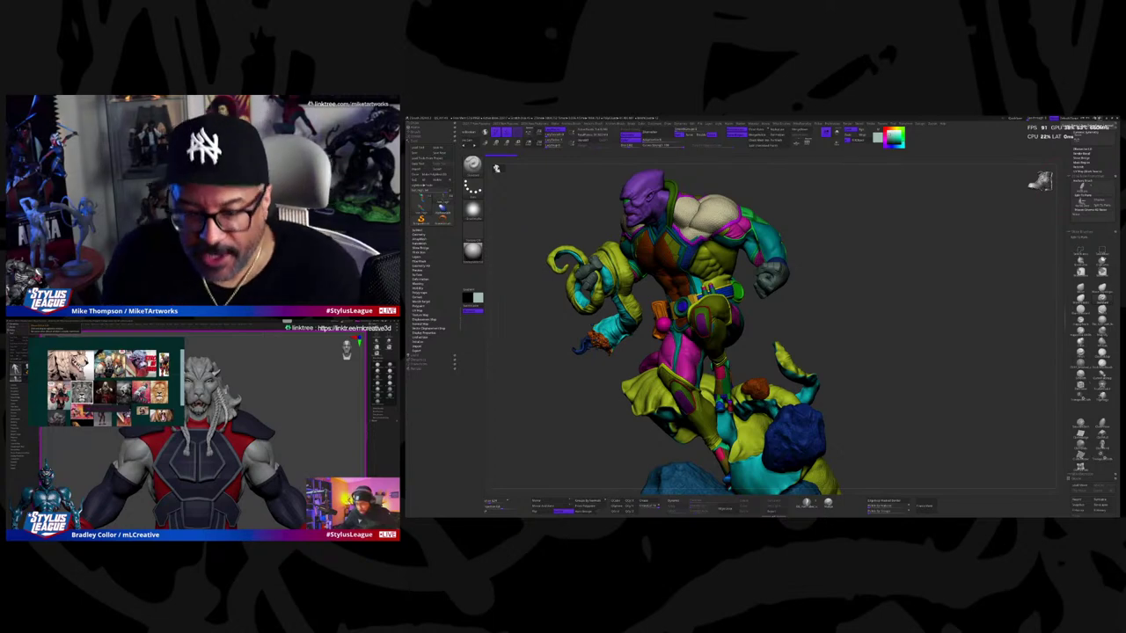
Step: Bring up the Start menu to return to Substance 3D Painter's Normal map bake
key(super)
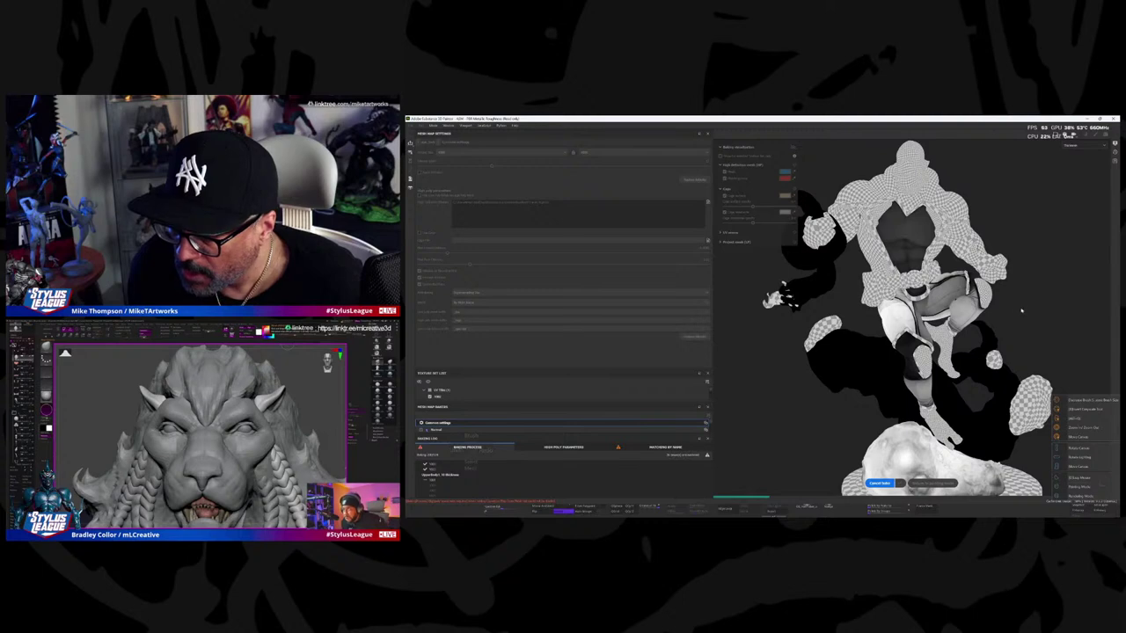
Step: Let the world-space normal bake continue until it tints the creature, base and figure
key(alt)
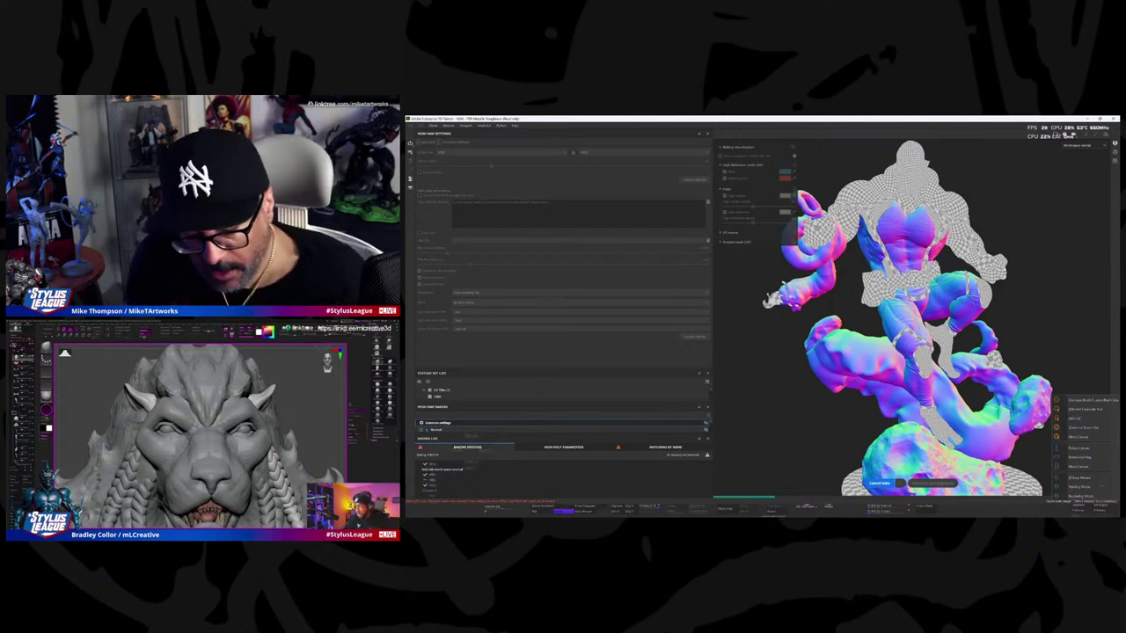
Step: Leave the bake running and switch to the ZBrush window showing the polygroup statue
key(super)
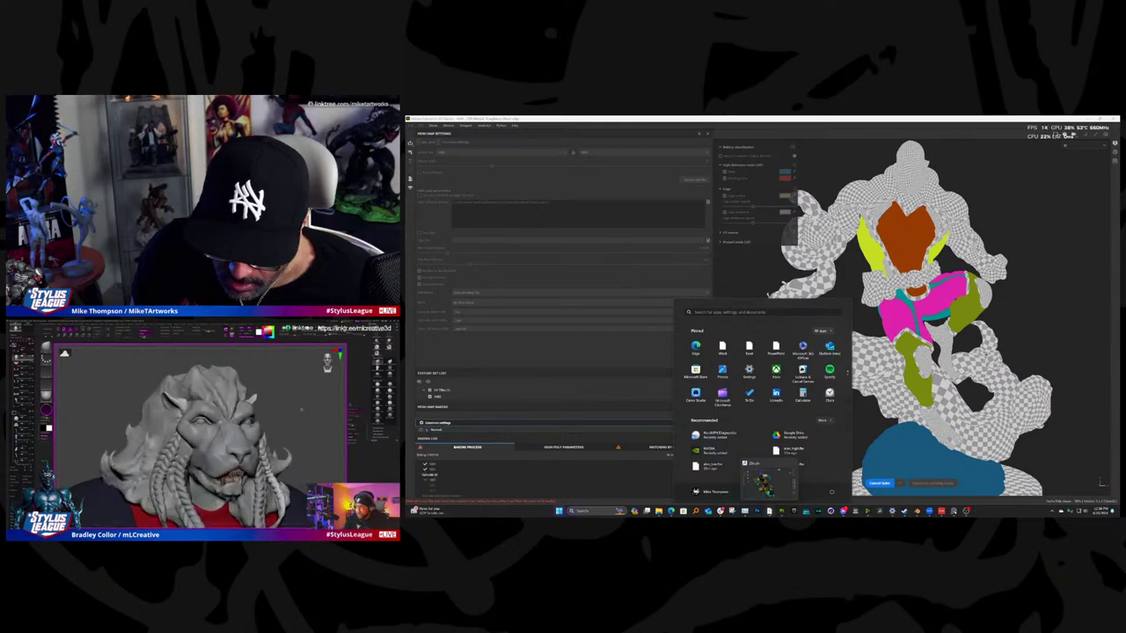
key(alt+Tab)
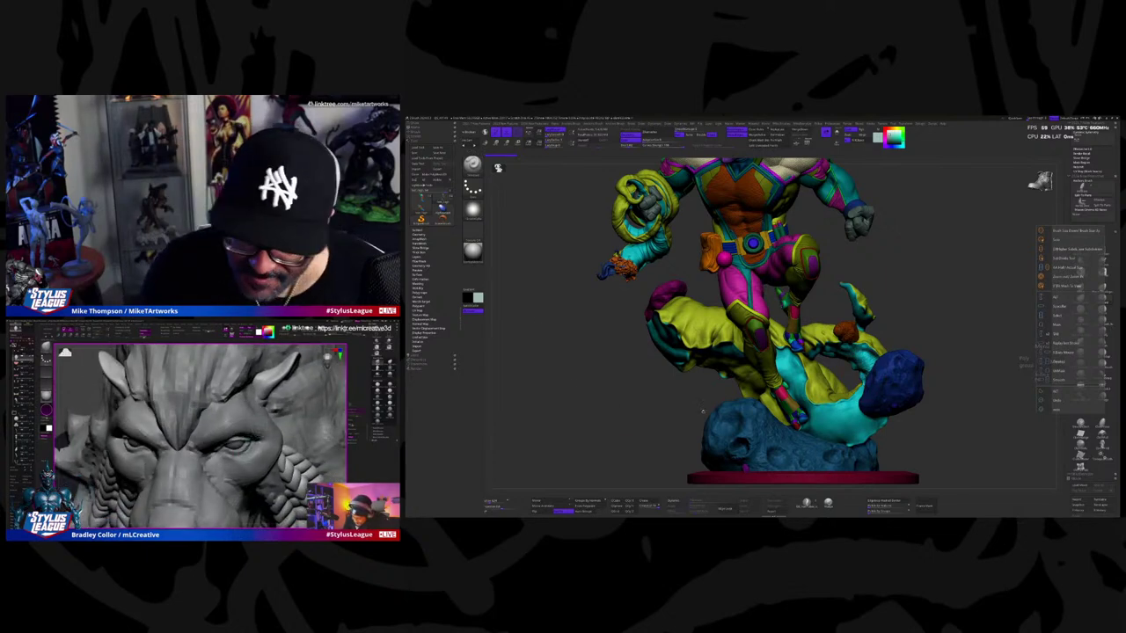
Step: Pan the statue view and open the Tool > Load Tool file browser
alt+drag(546, 299, 563, 338)
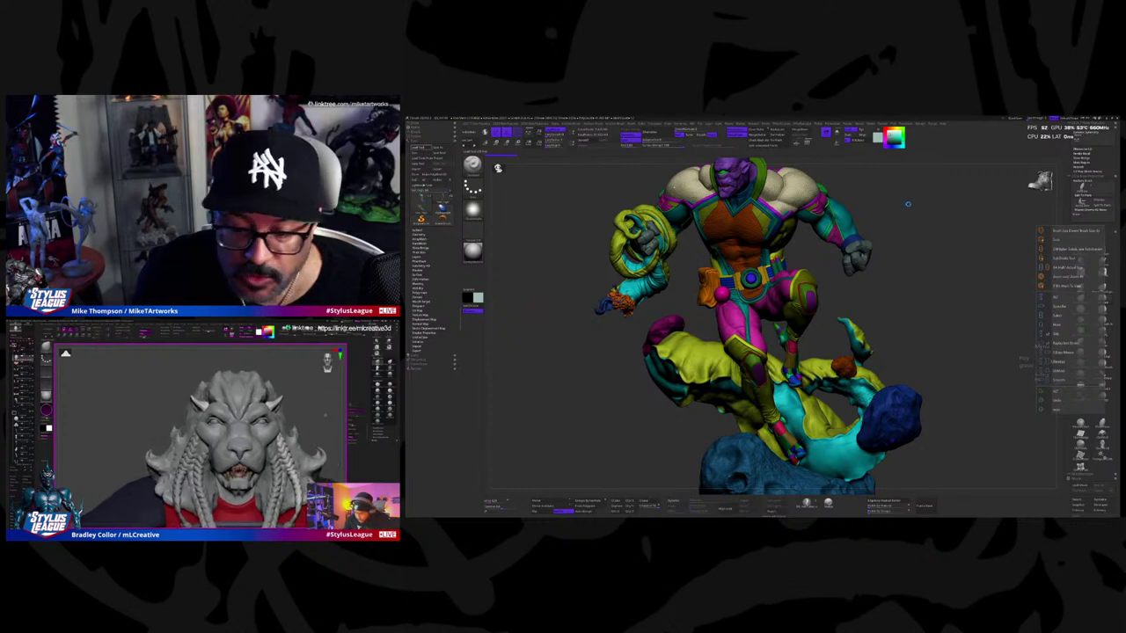
click(417, 147)
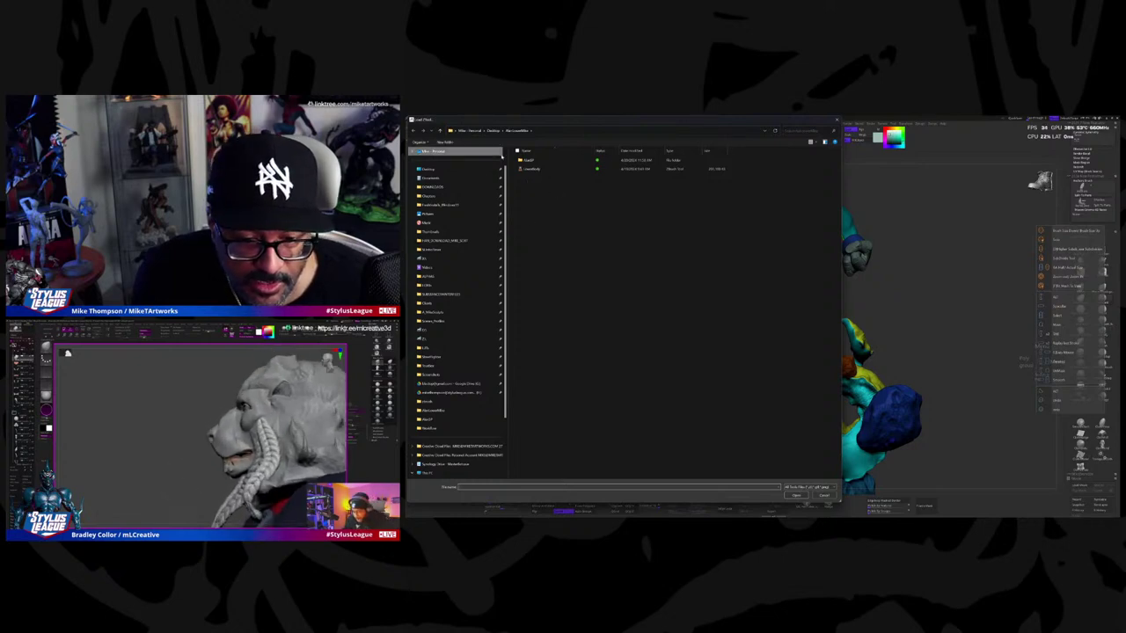
Step: Browse up to the Desktop folder, then cancel the Load Tool dialog without loading
click(495, 130)
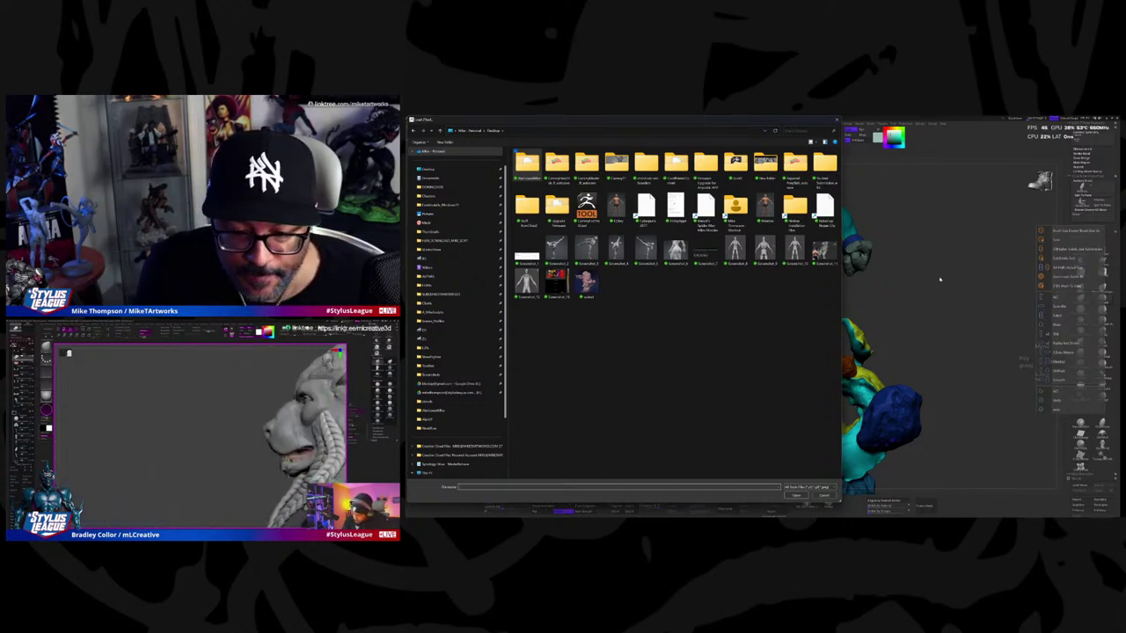
click(823, 496)
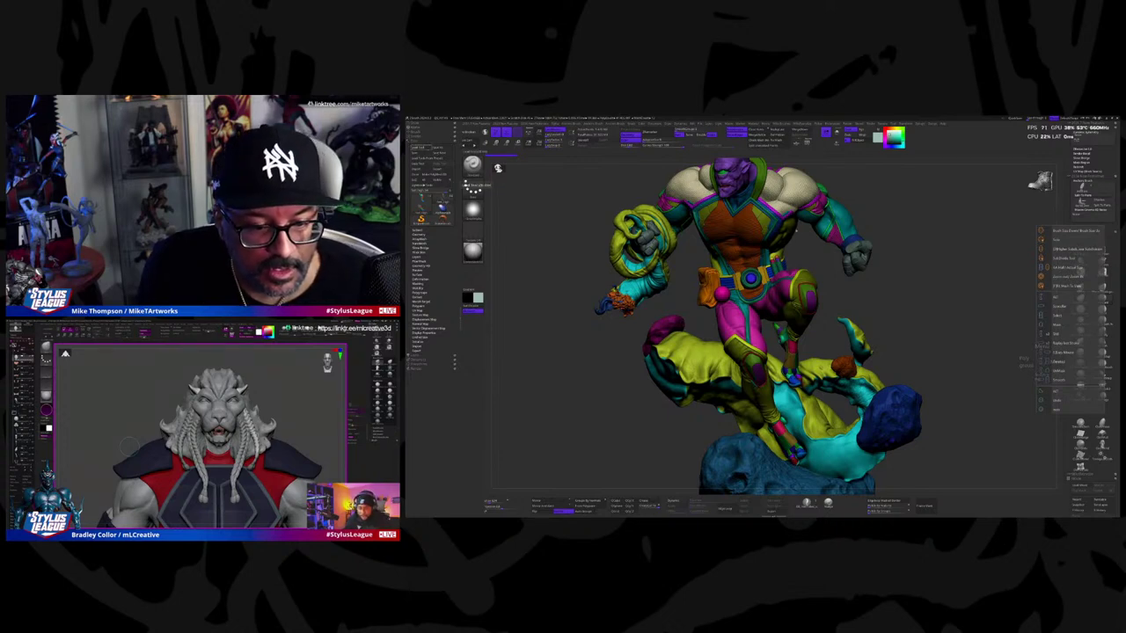
Step: Reopen Load Tool with Ctrl+O and select a ZTL file inside the StylusLeague project subfolders
key(ctrl+o)
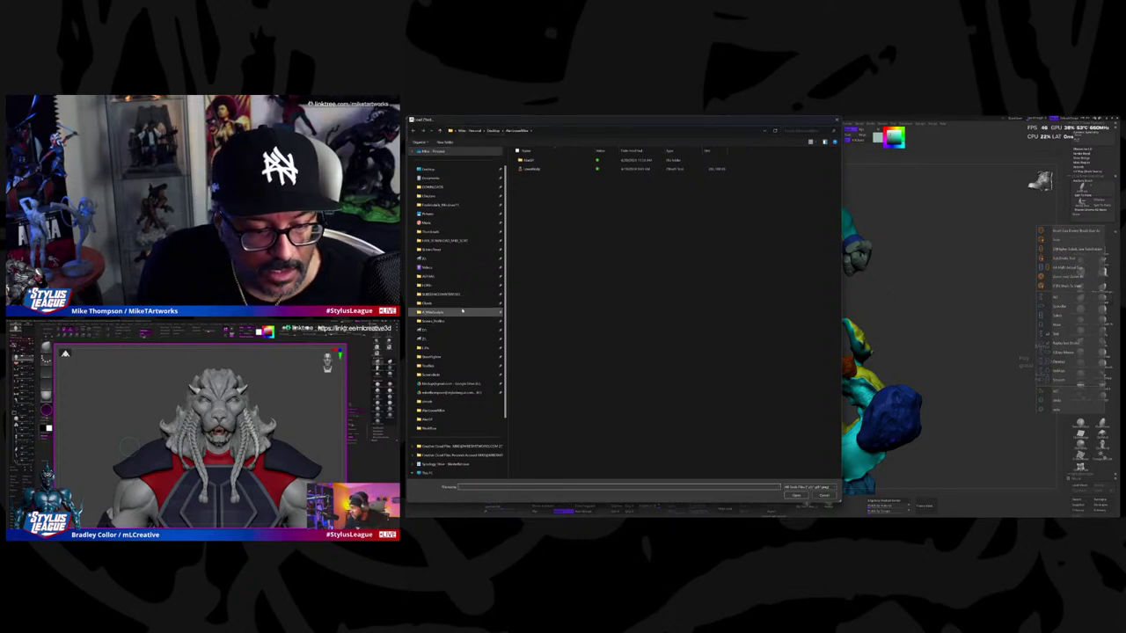
scroll(462, 311, down, 3)
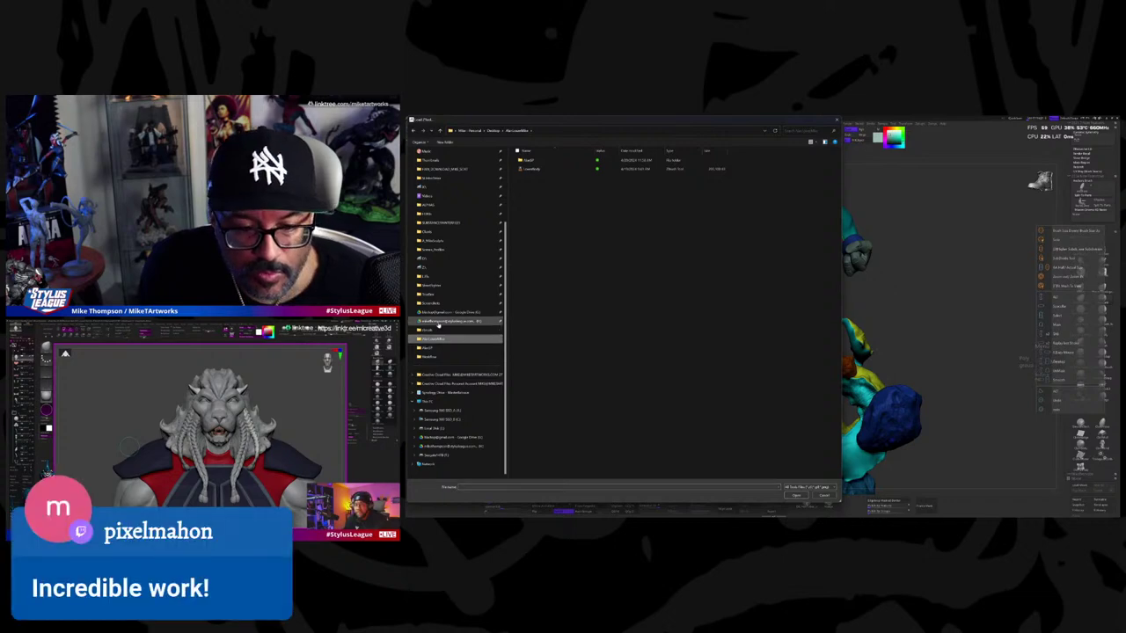
click(435, 329)
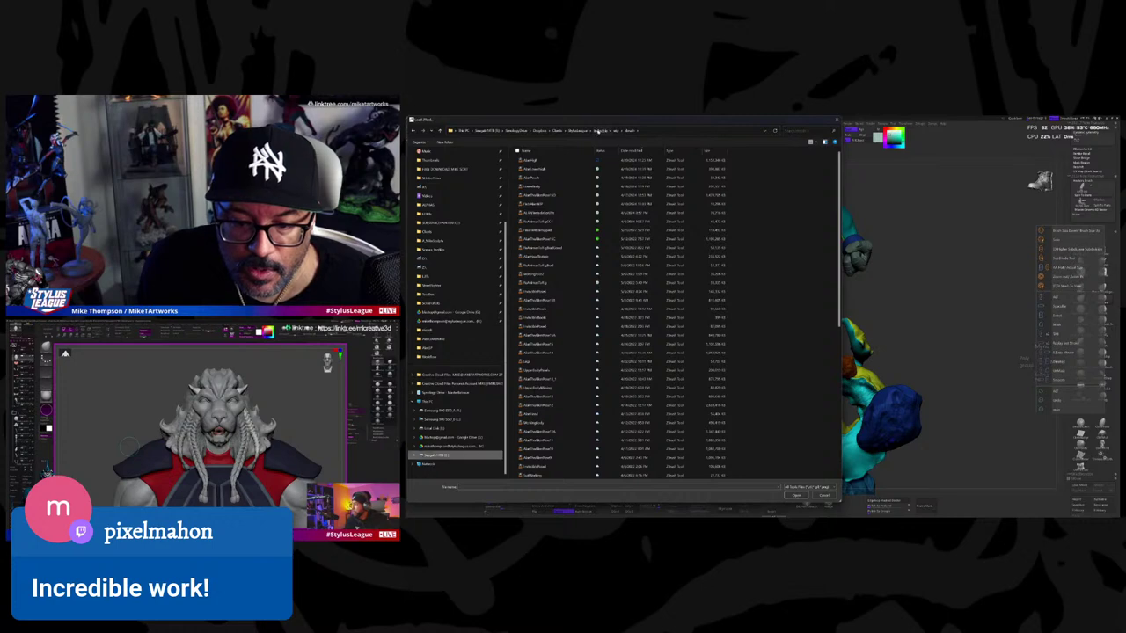
click(599, 130)
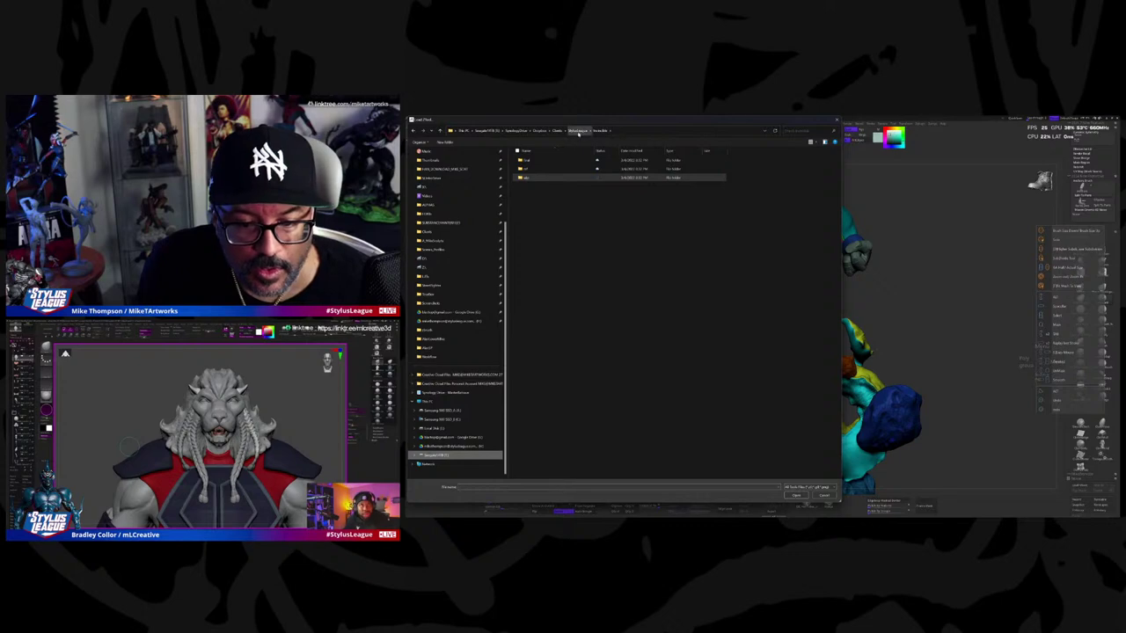
click(579, 131)
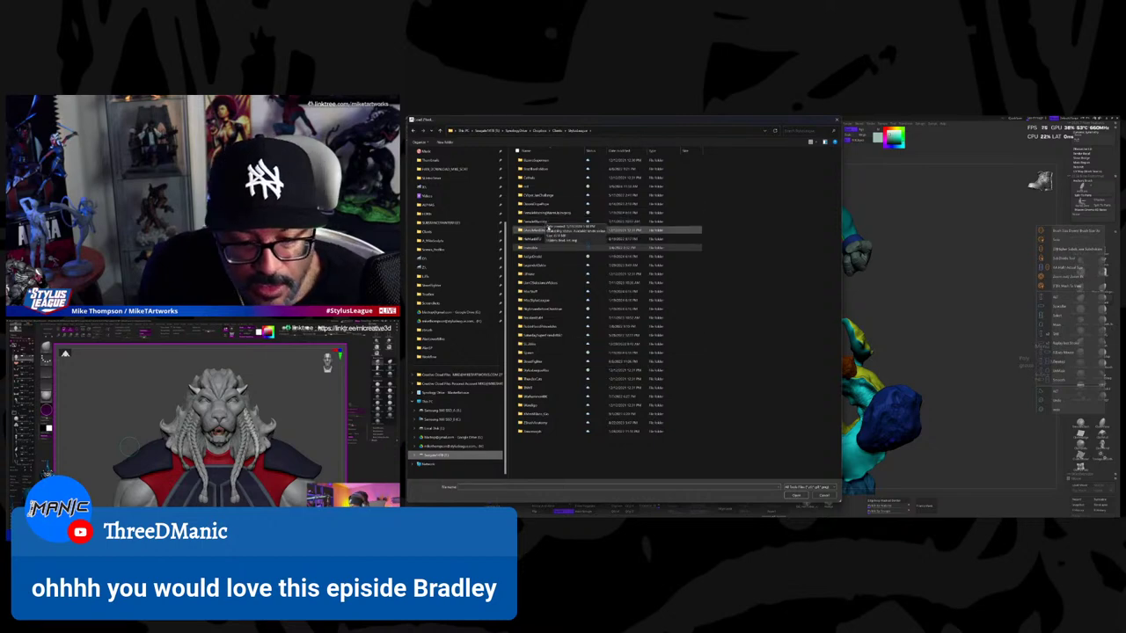
double_click(542, 250)
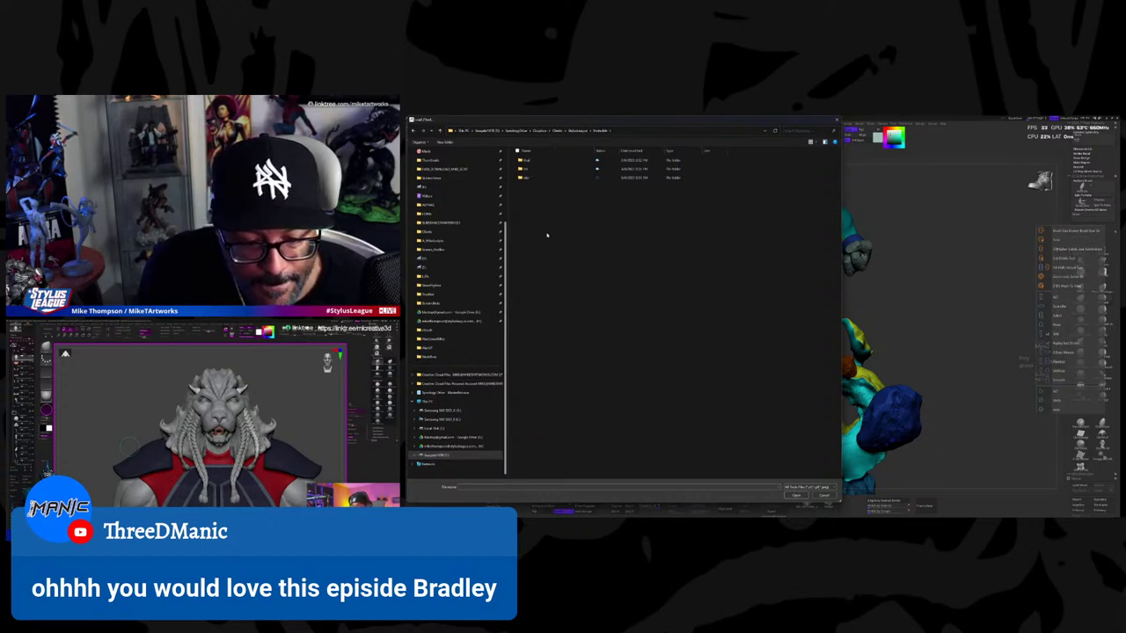
double_click(545, 179)
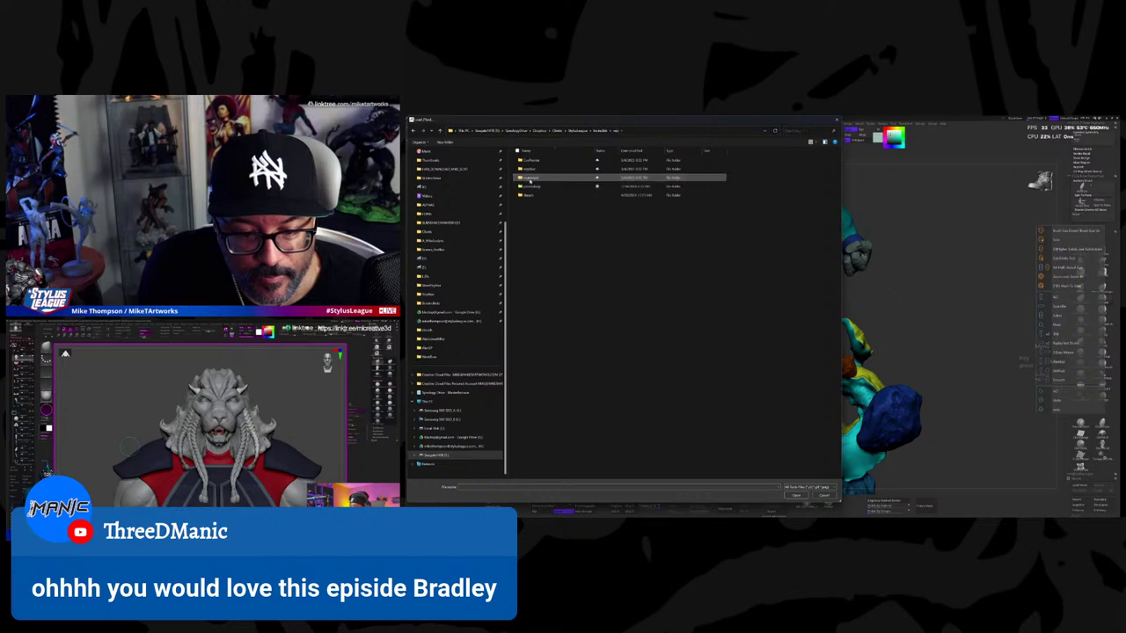
double_click(532, 195)
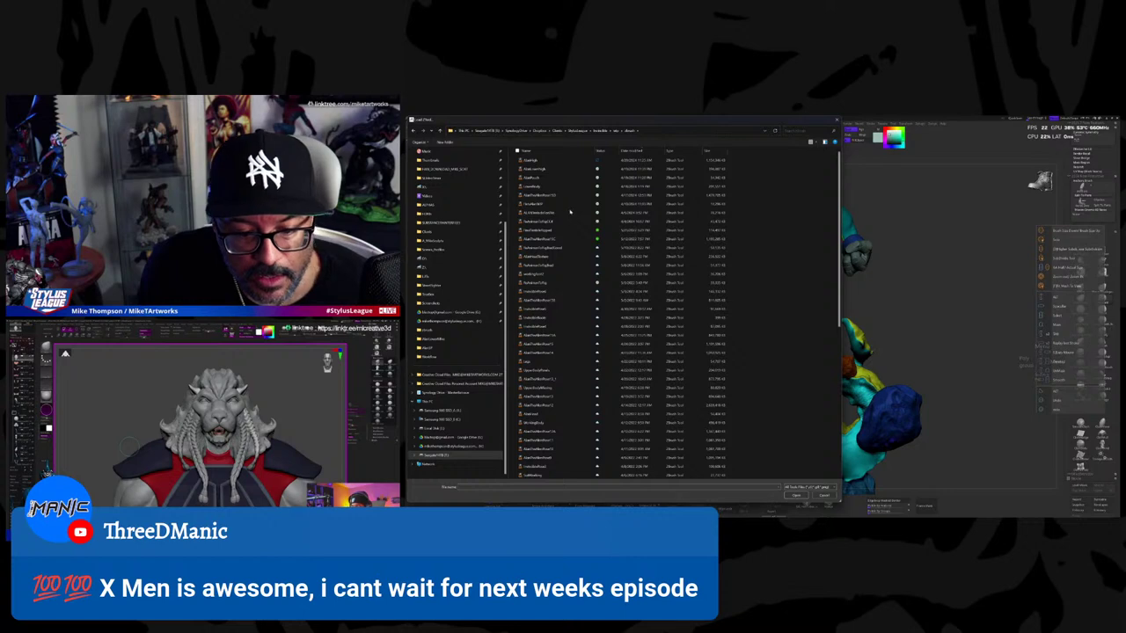
click(556, 266)
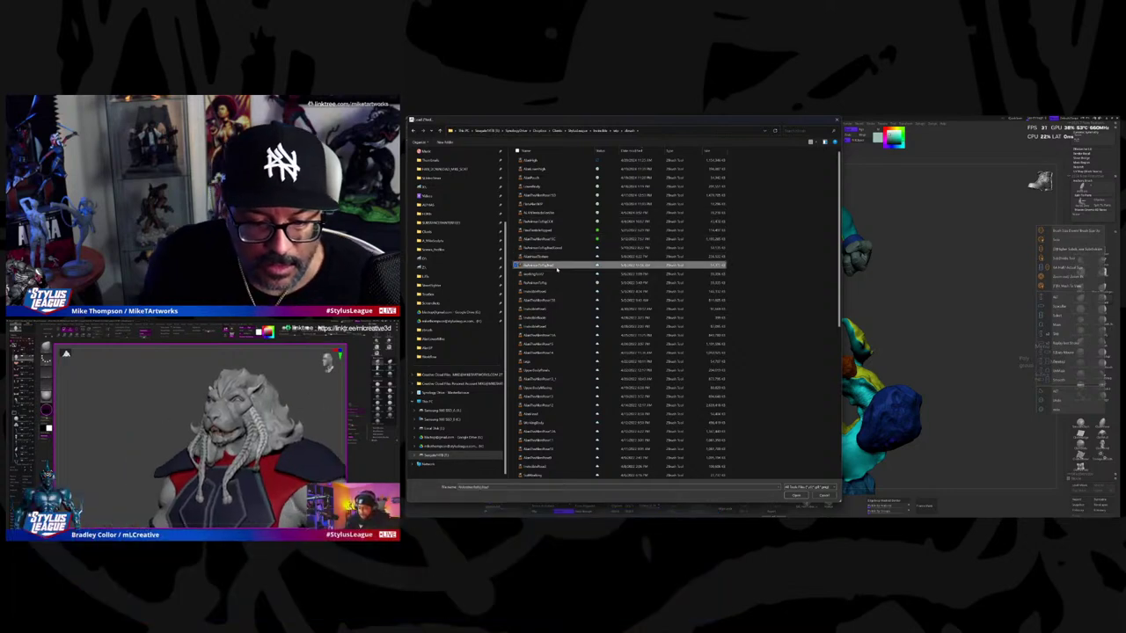
Step: Load the selected ZTL model, dismissing the Interrupted Action error along the way
double_click(556, 266)
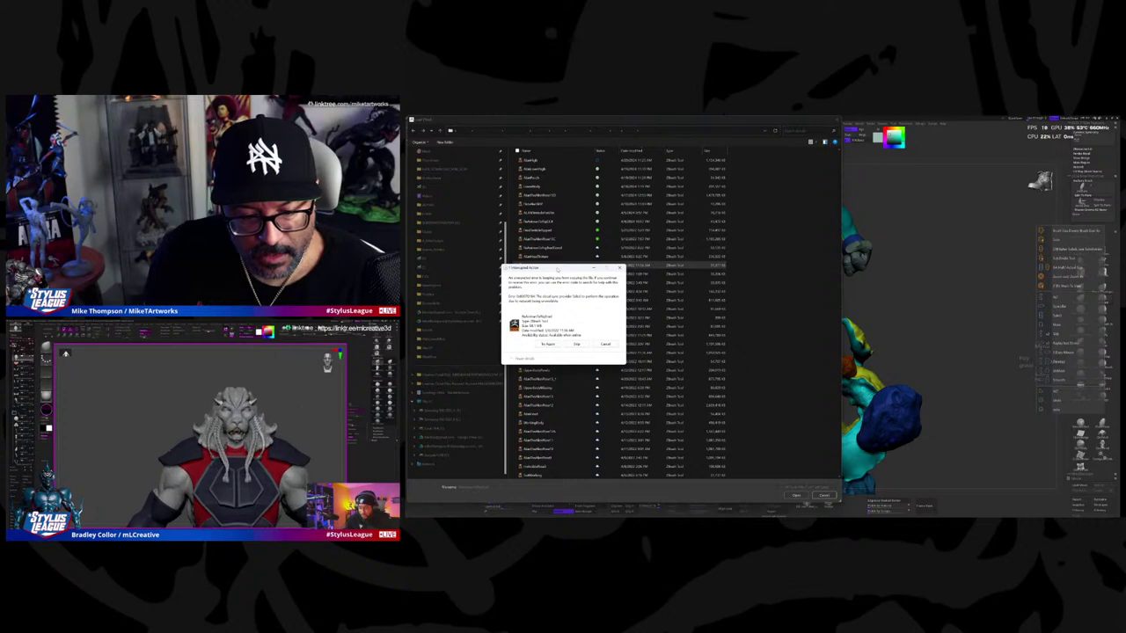
click(605, 344)
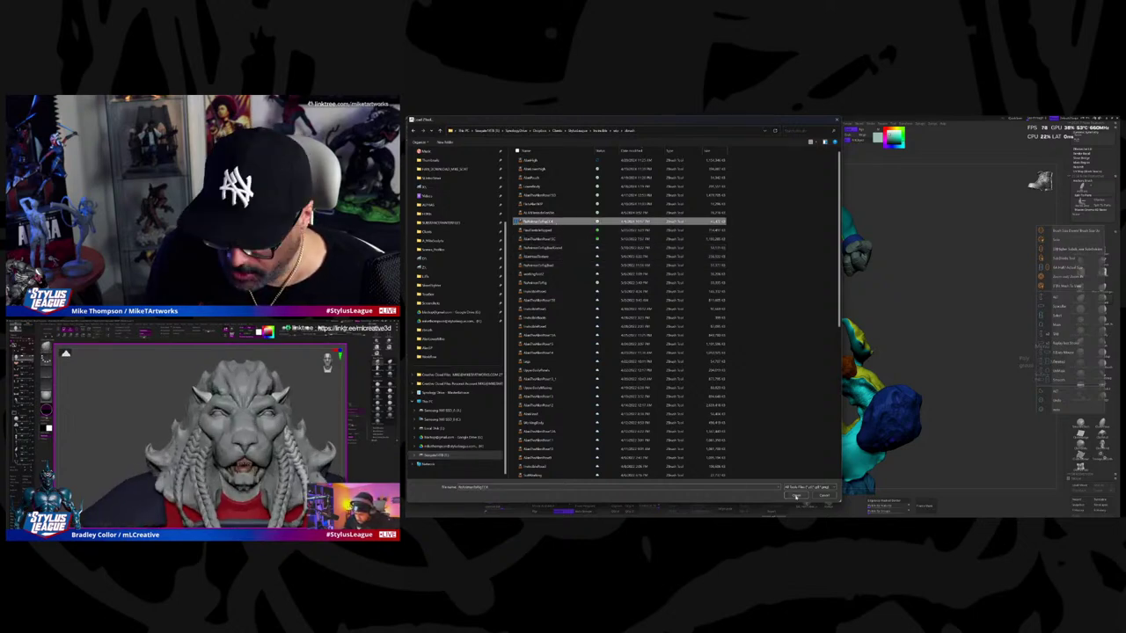
key(Return)
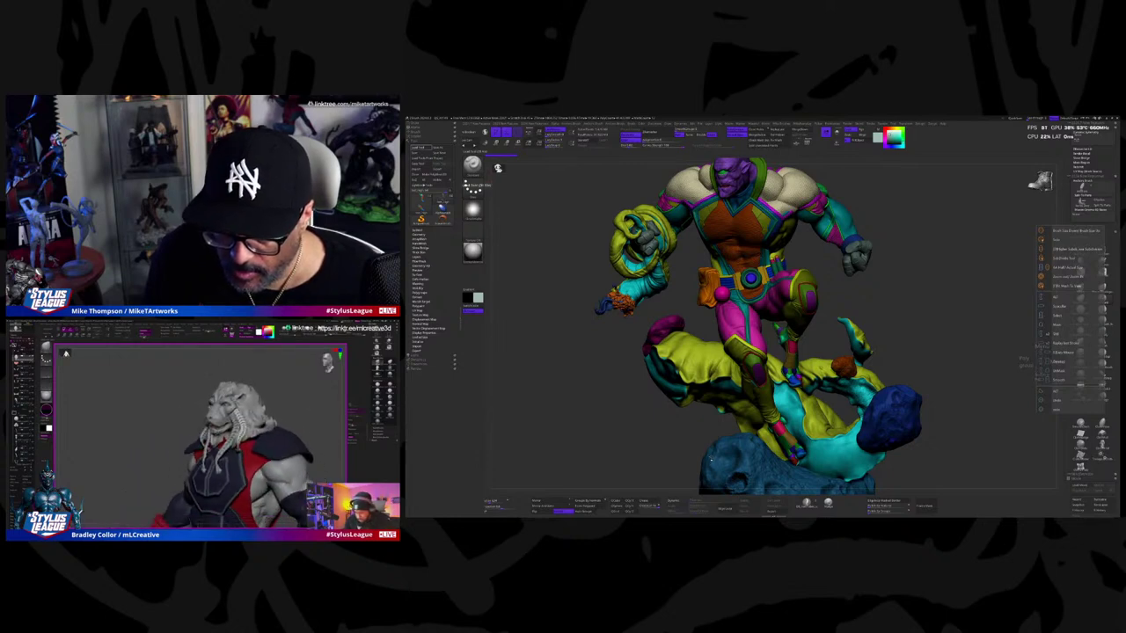
Step: Turn the blue-and-yellow armoured figure to face front, then bring up the Start menu
drag(922, 456, 890, 456)
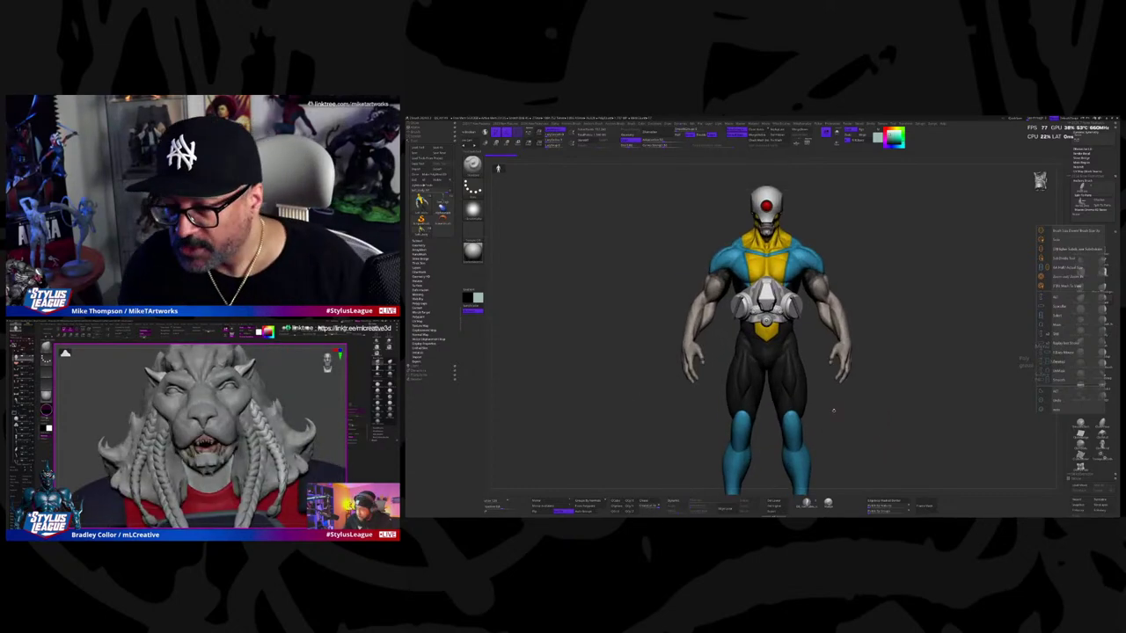
key(super)
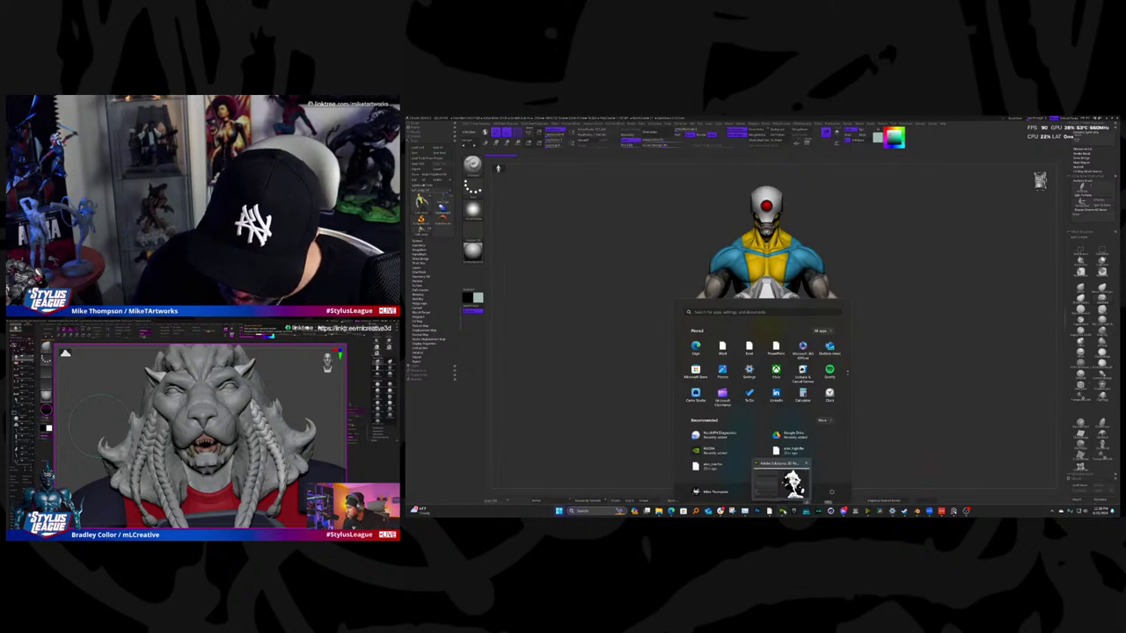
Step: Check the running mesh-map bake in Substance Painter, then return to the ZBrush sculpt
click(780, 482)
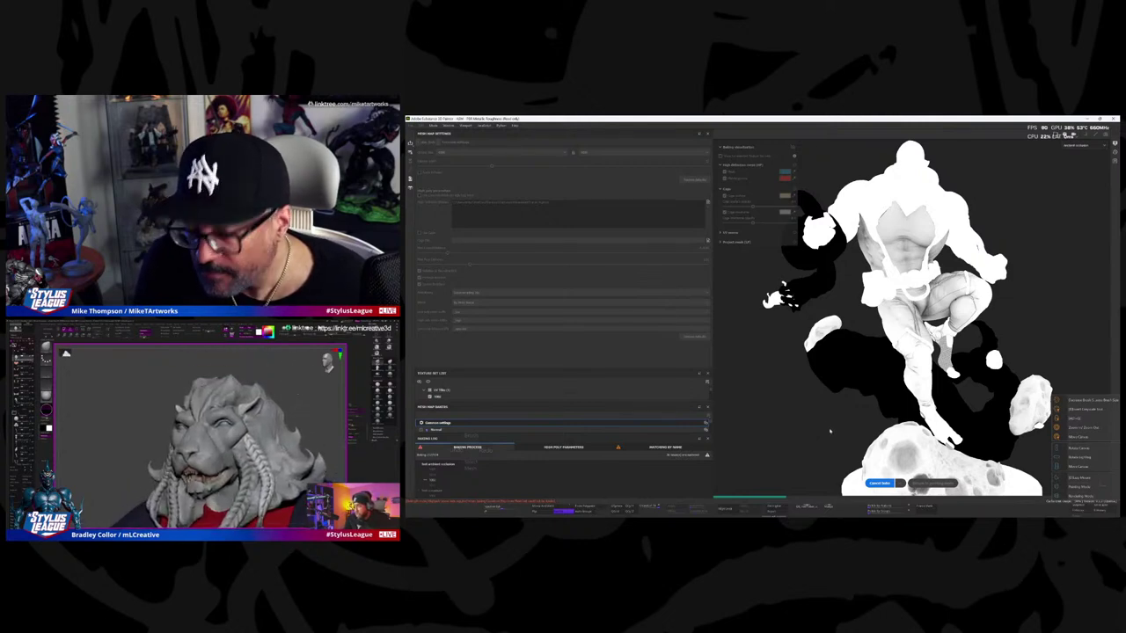
key(super)
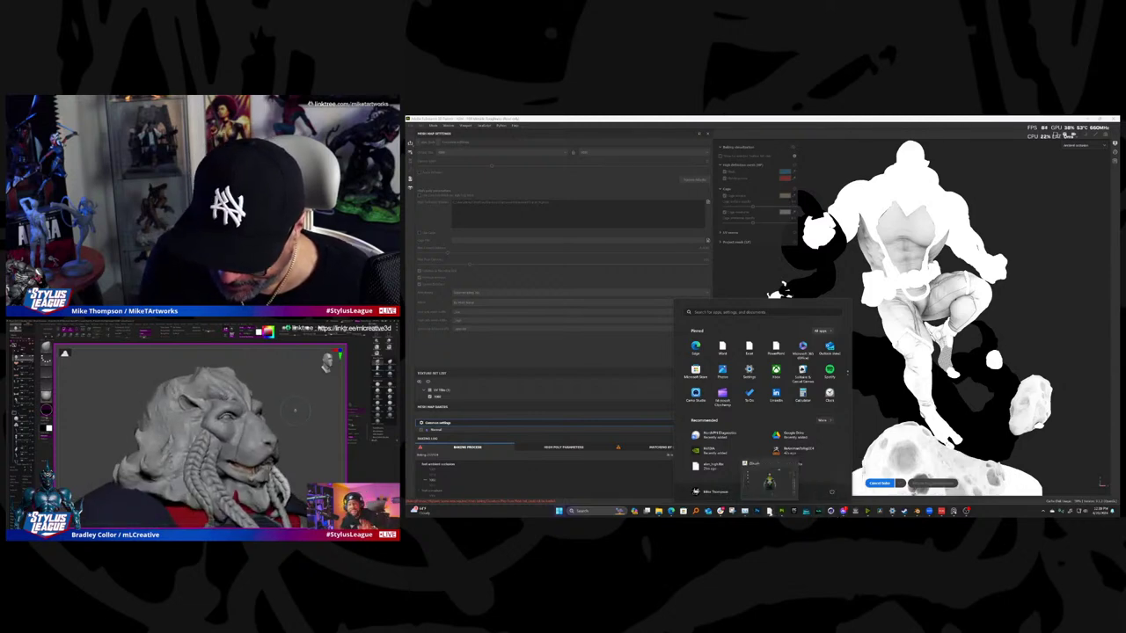
click(769, 511)
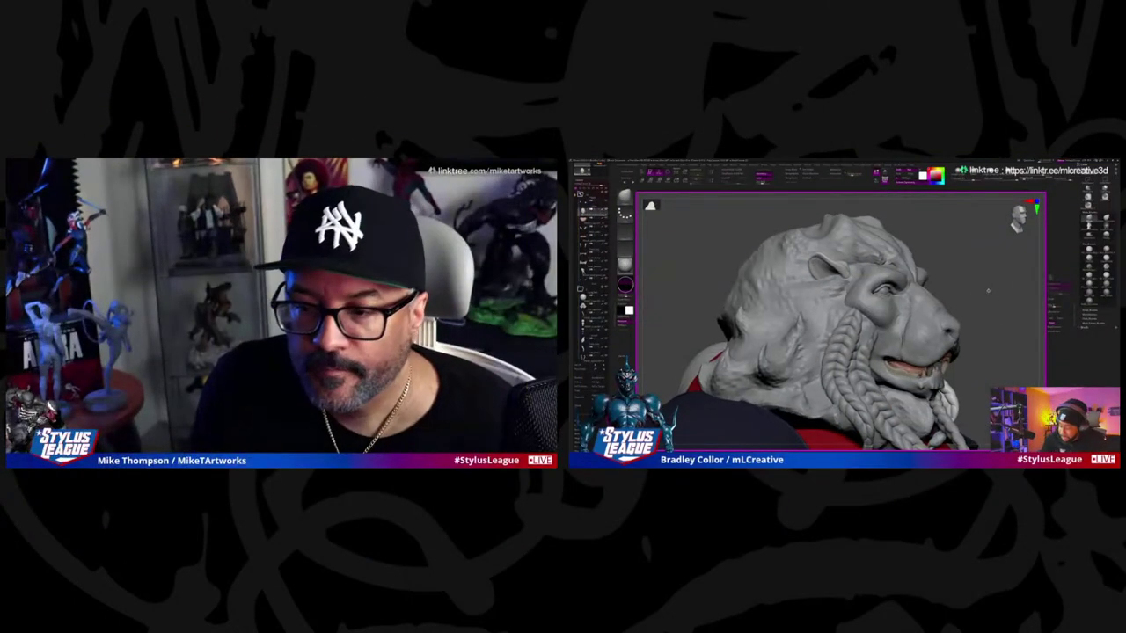
Step: Orbit the lion-headed sculpt to three-quarter and side views and turn off polypaint display
drag(987, 290, 879, 313)
key(space)
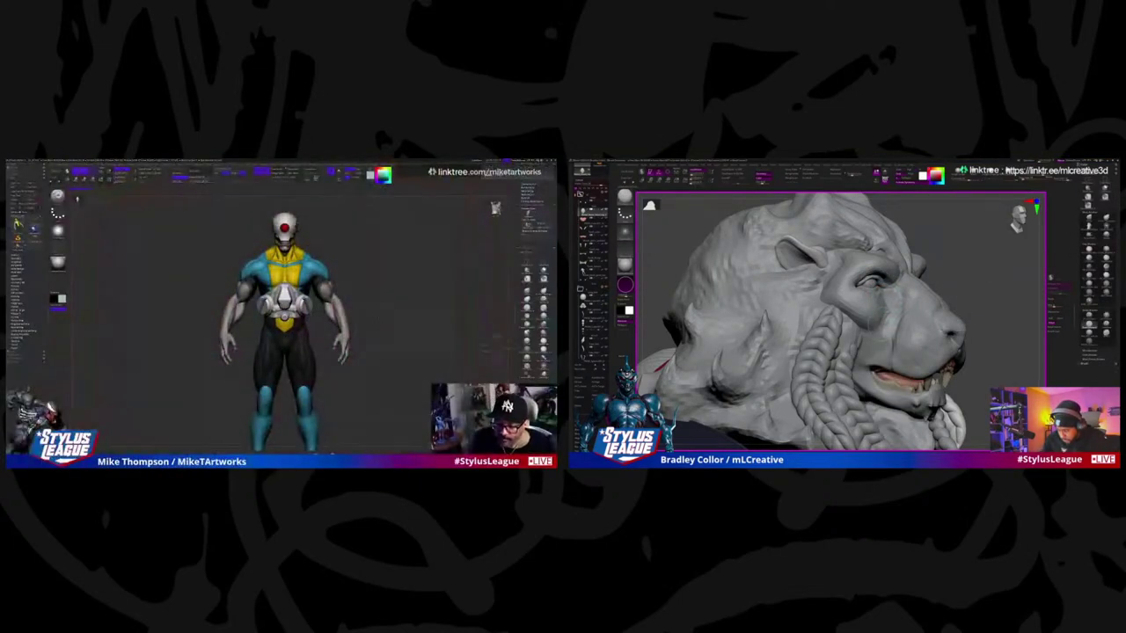
drag(791, 317, 686, 325)
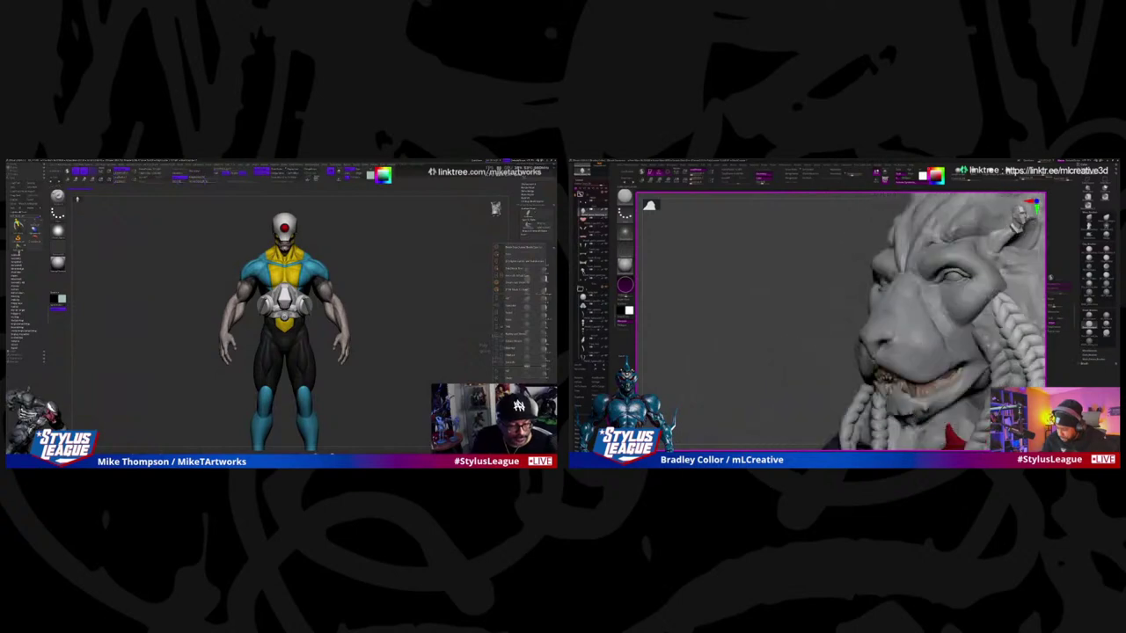
drag(649, 205, 654, 205)
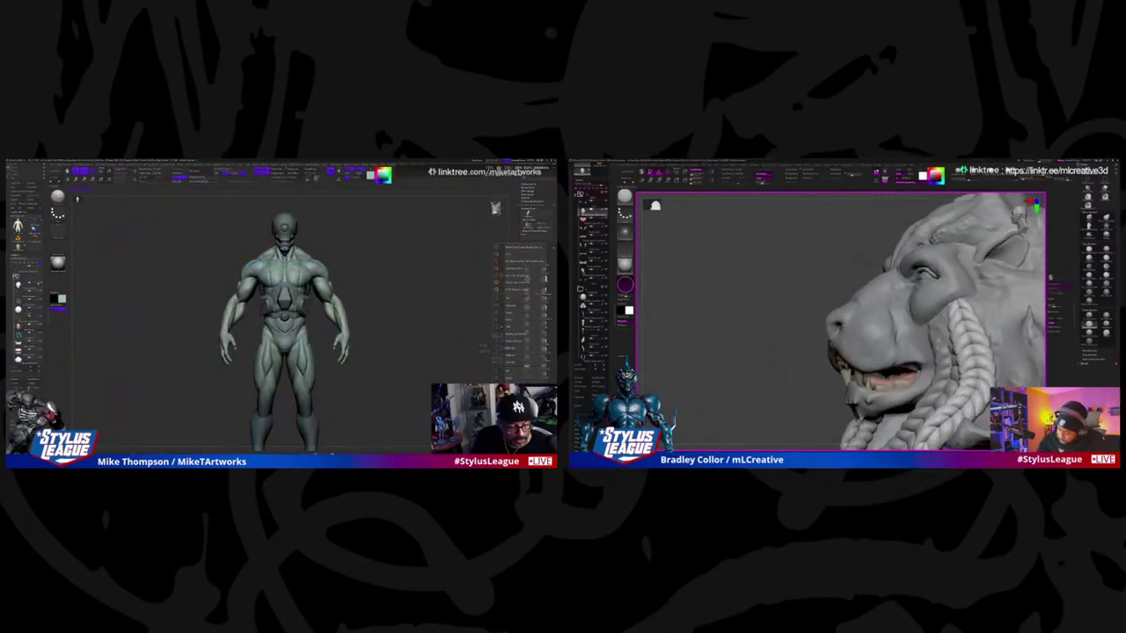
drag(796, 414, 794, 394)
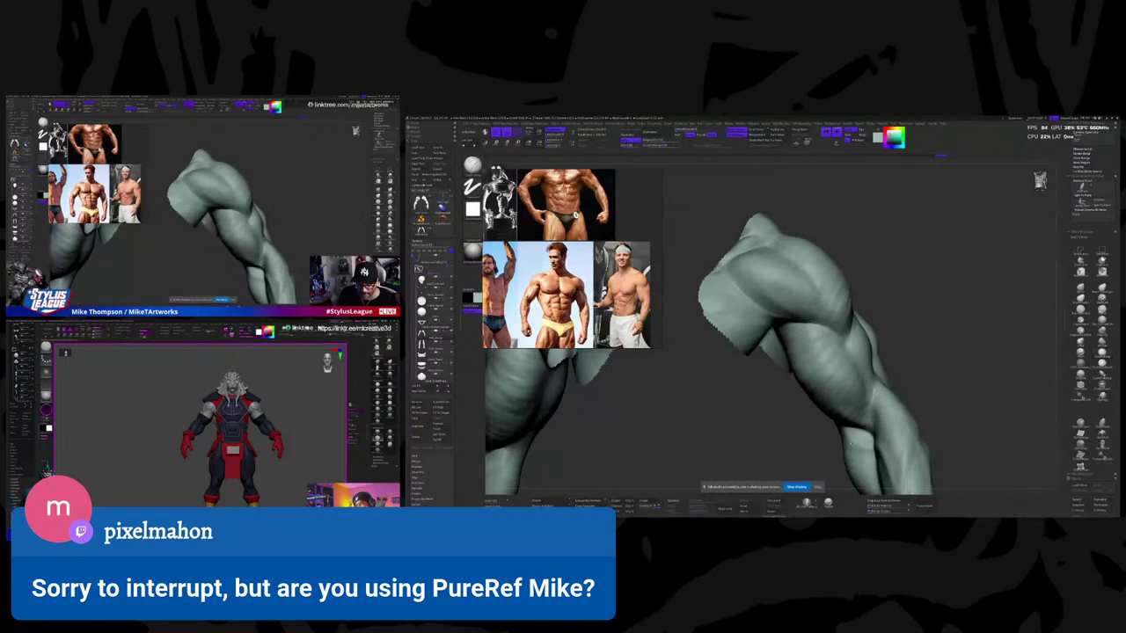
key(super)
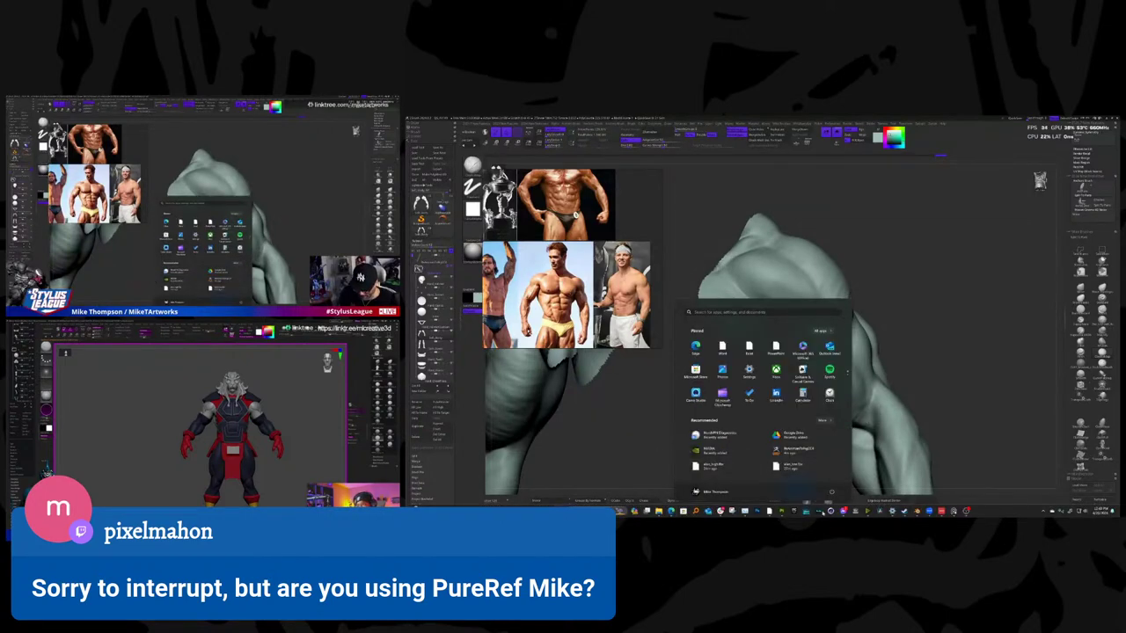
click(783, 511)
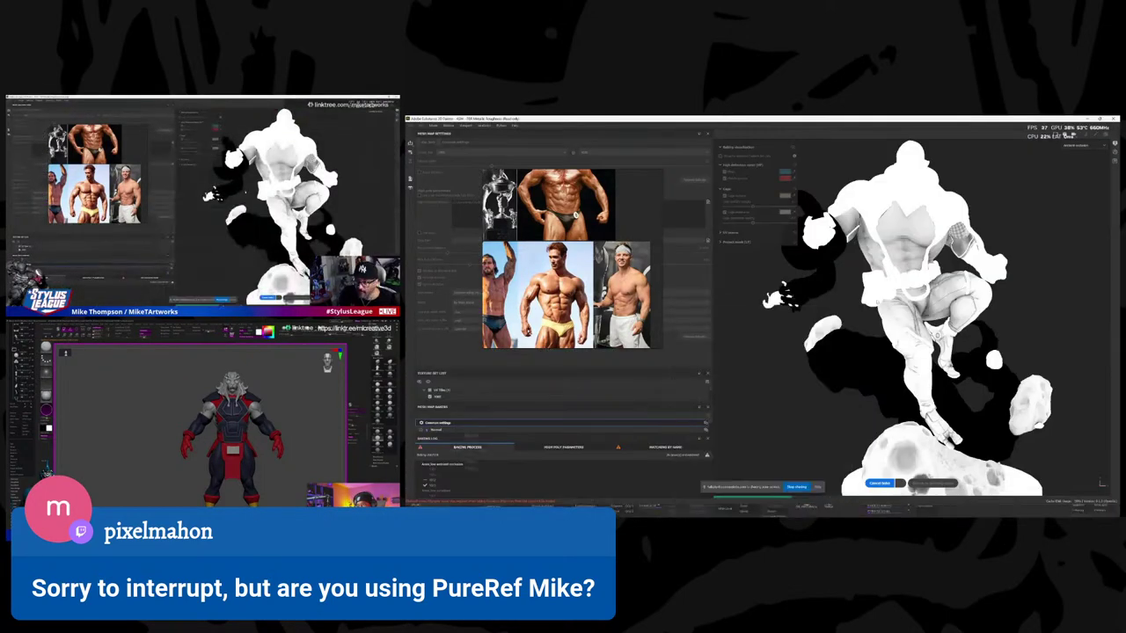
right_click(1084, 498)
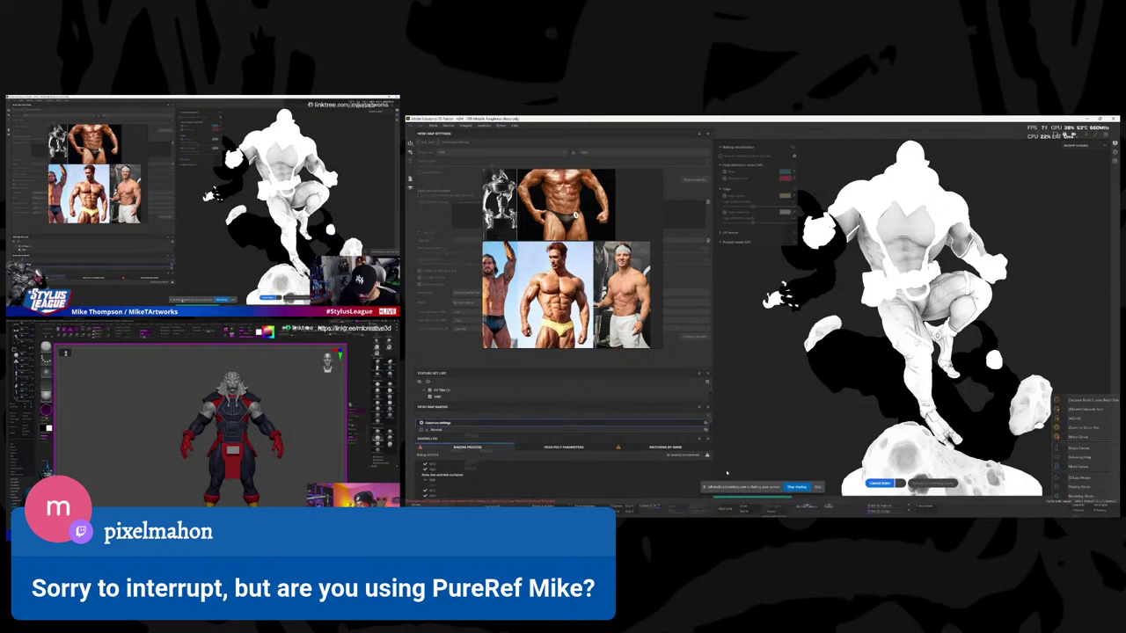
key(super)
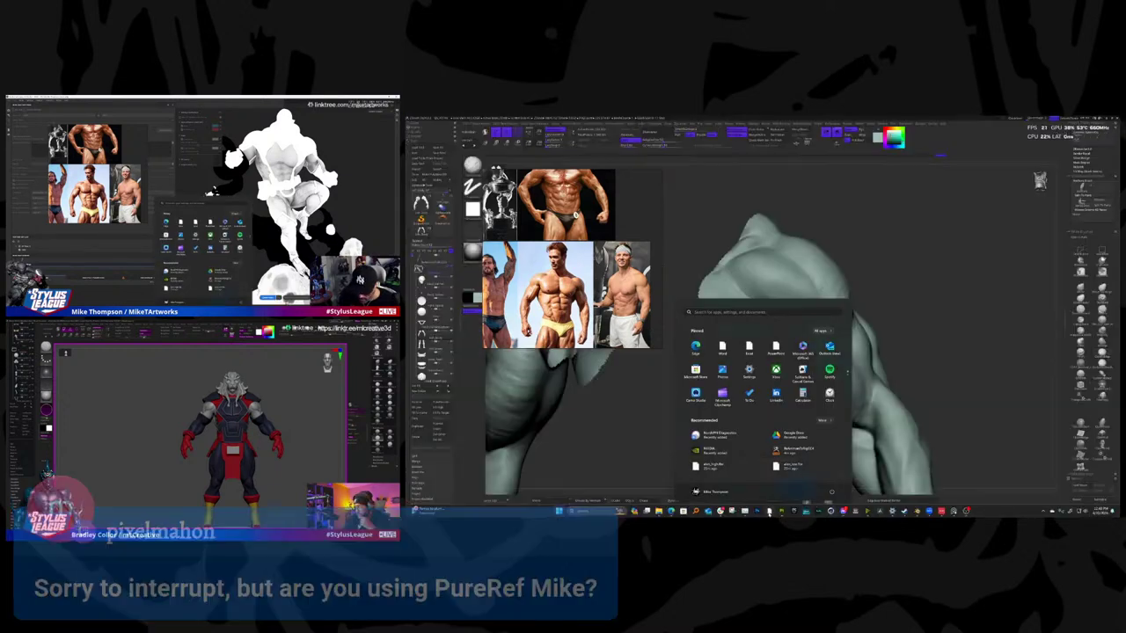
click(768, 510)
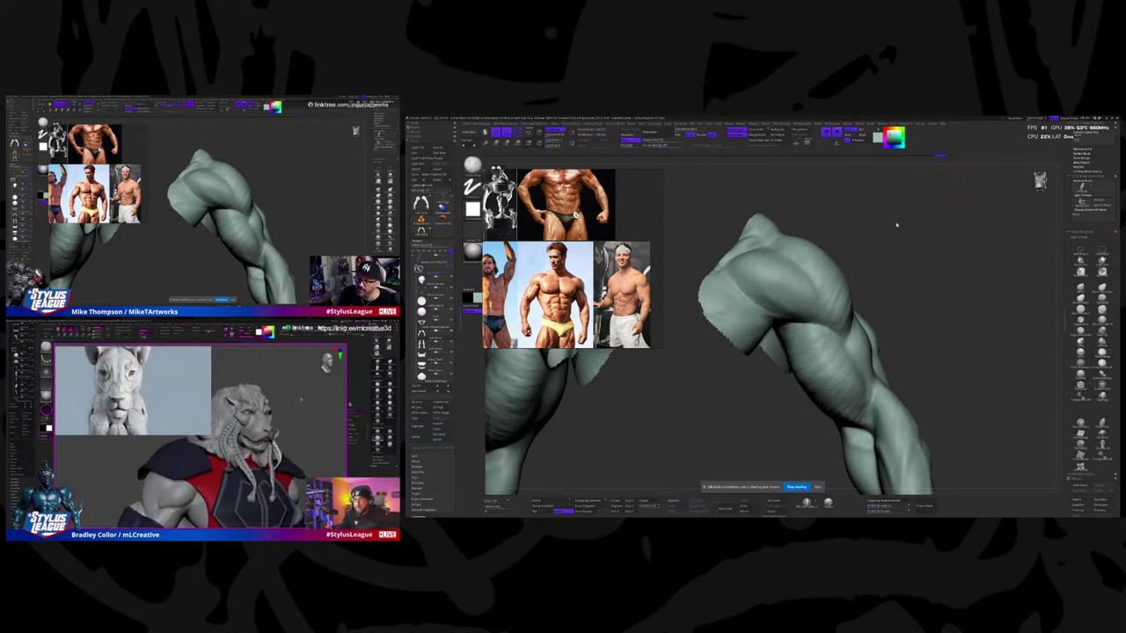
Step: Back in Substance Painter, set the viewport display channel to the baked Normal map
key(super)
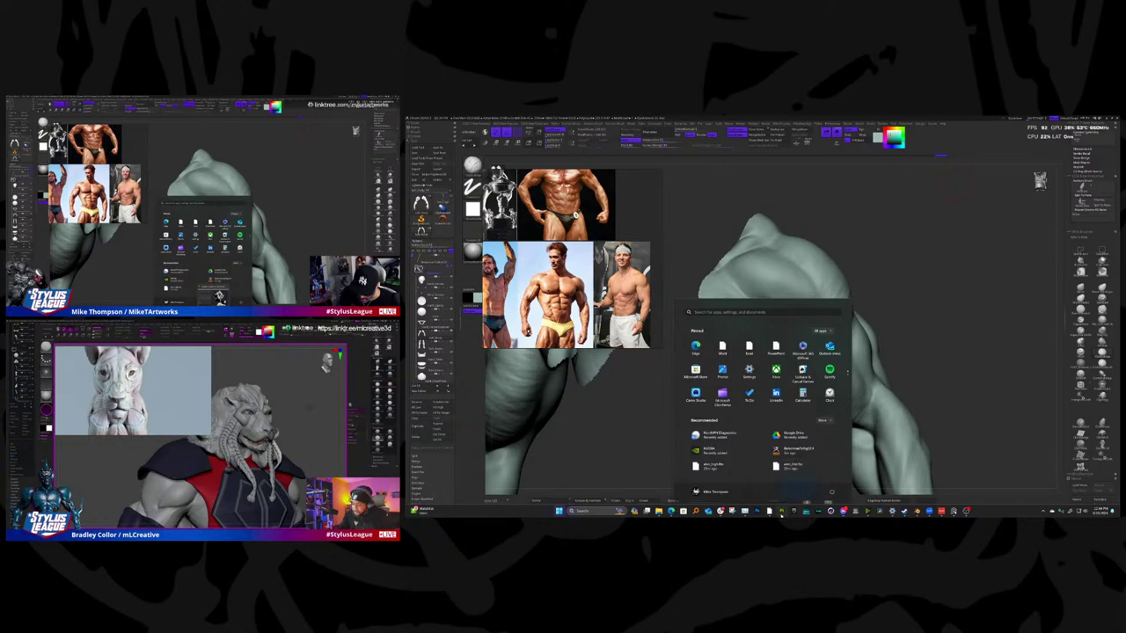
click(781, 511)
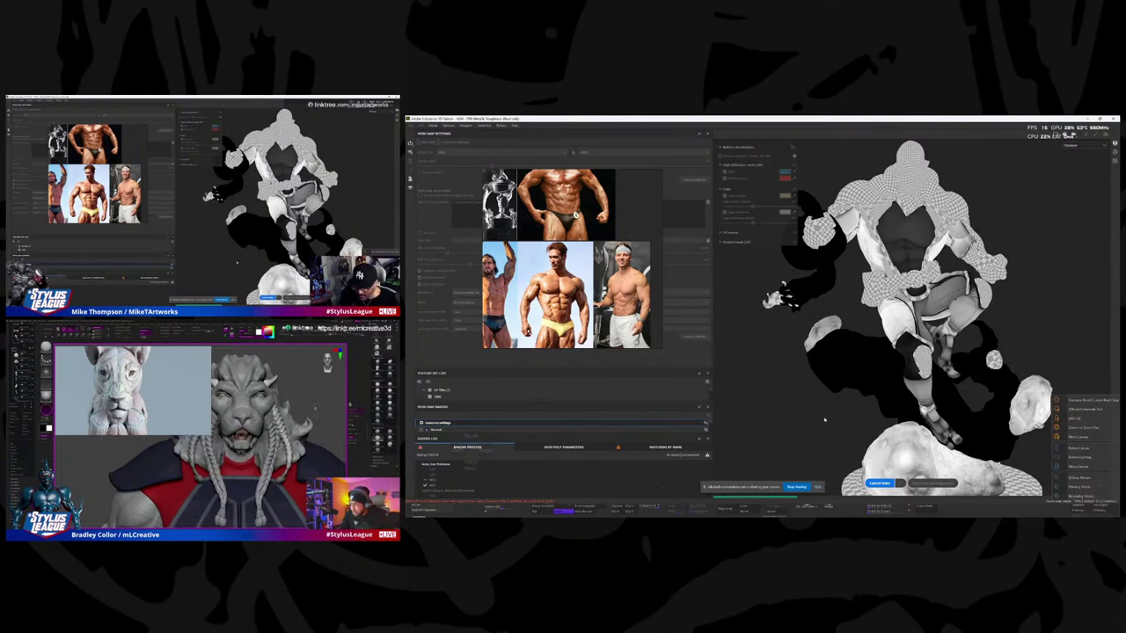
click(816, 487)
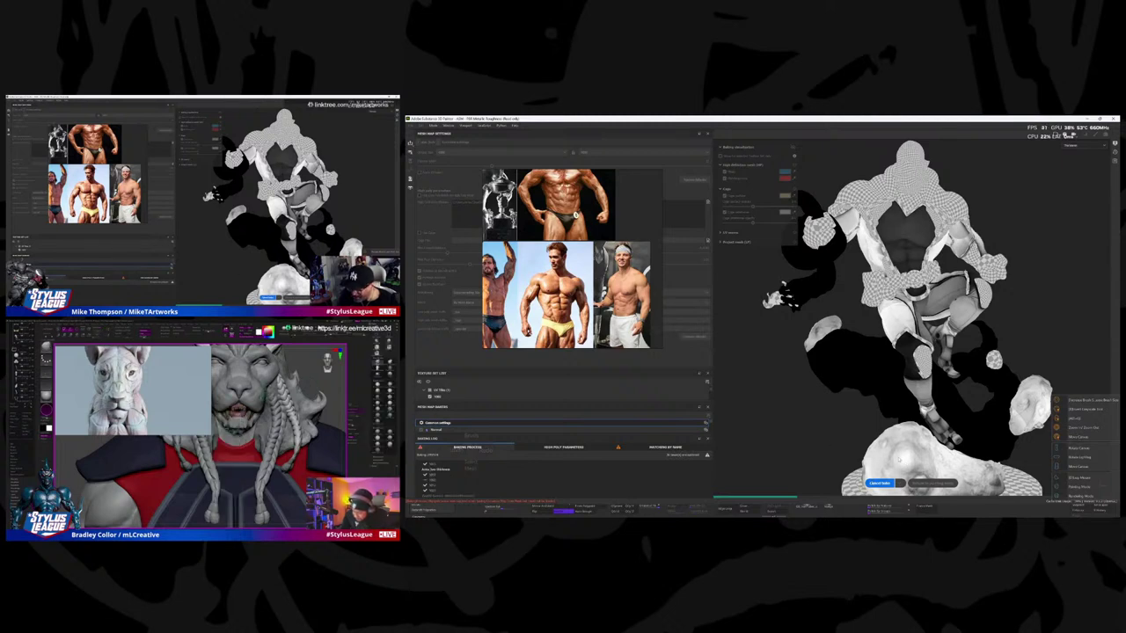
key(super)
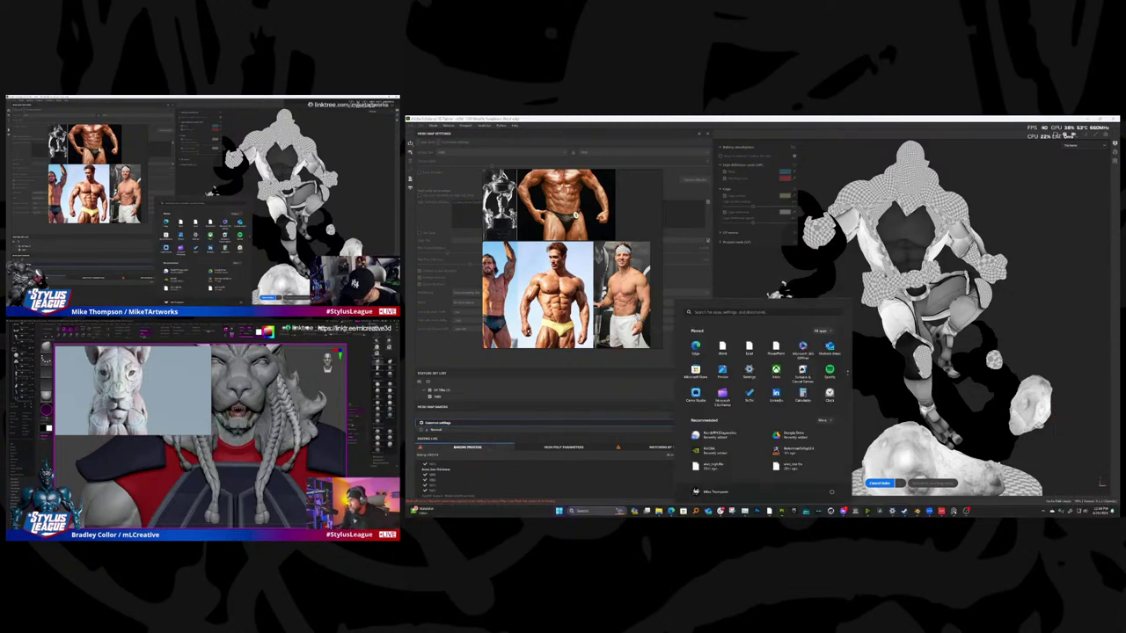
key(super)
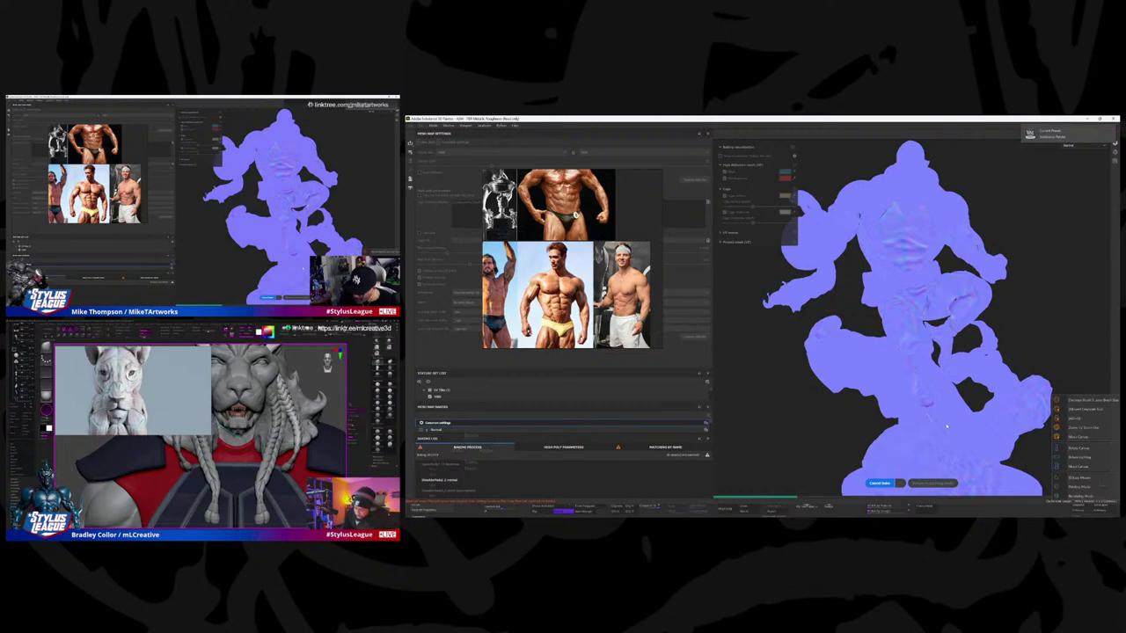
Step: Zoom in on the statue to inspect normal-map detail on the limbs and rocky base
scroll(948, 431, up, 5)
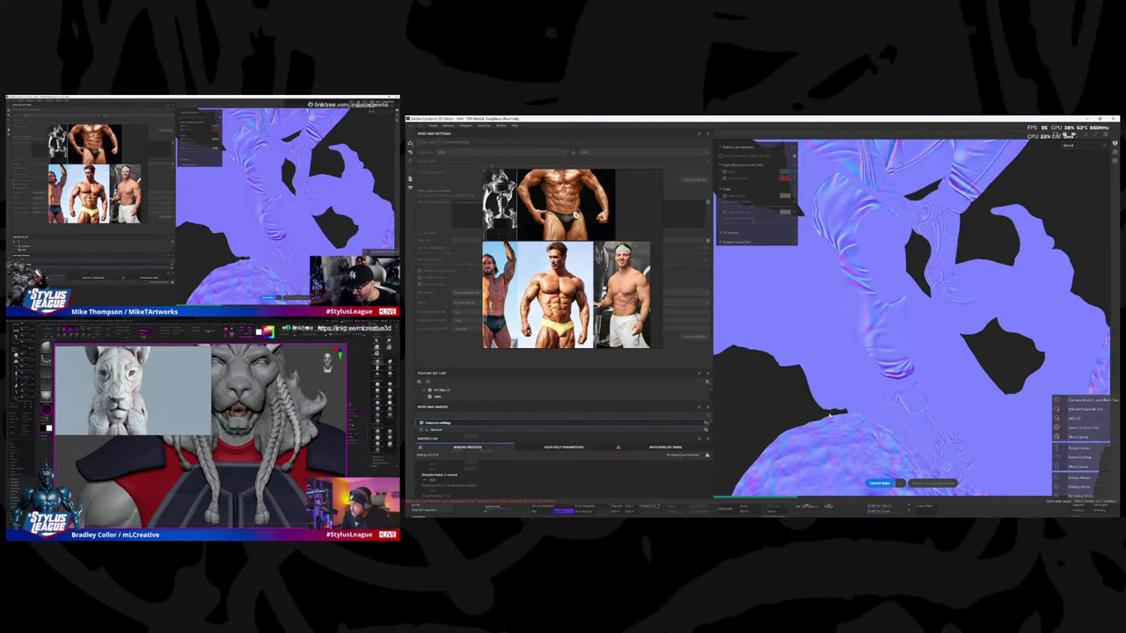
scroll(811, 404, up, 2)
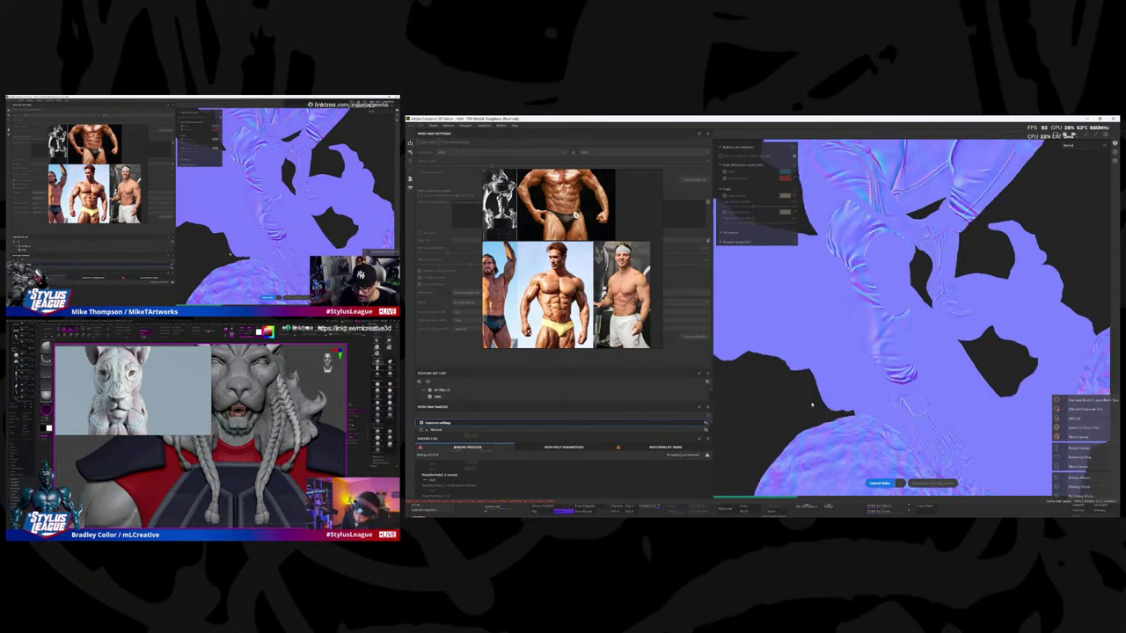
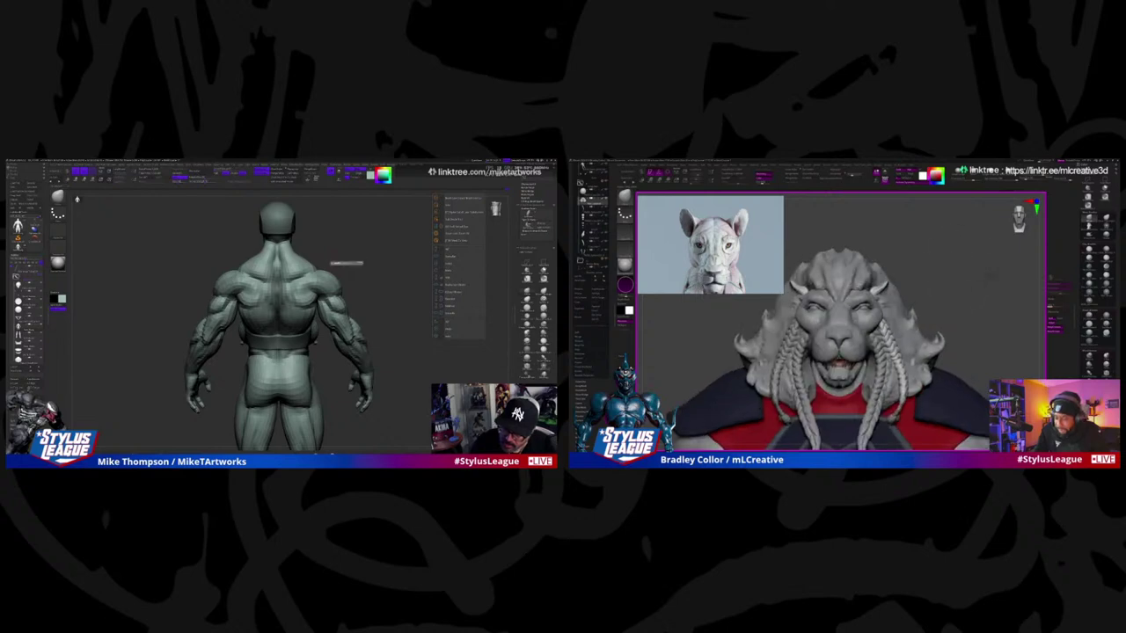
Step: Frame the character's upper body in Blender's UV Editing workspace
key(f)
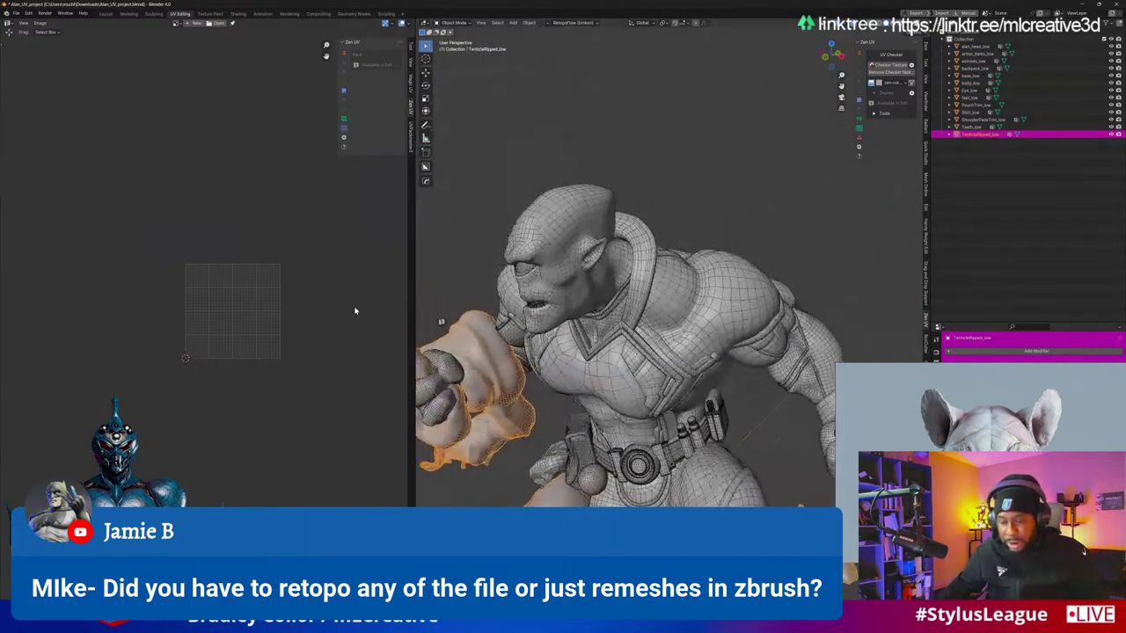
click(570, 215)
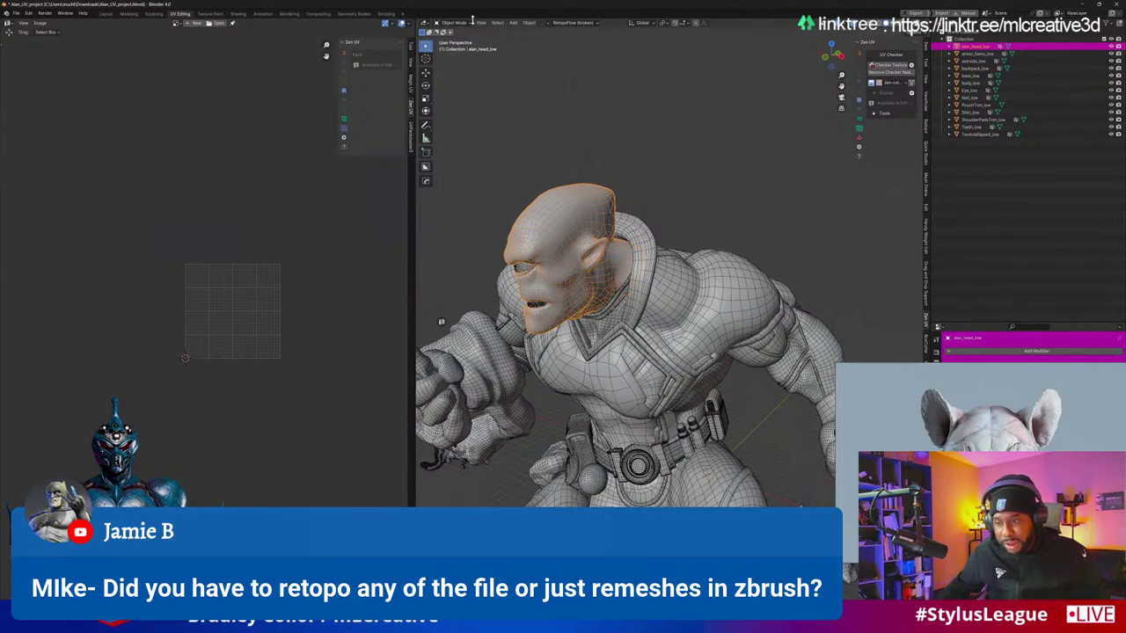
click(511, 24)
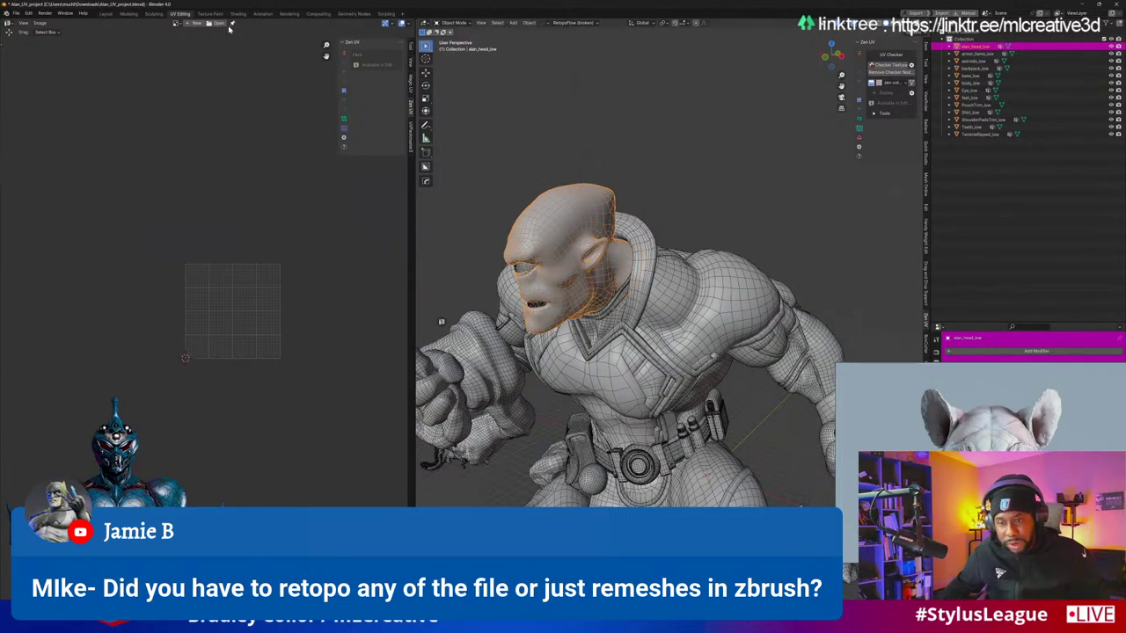
click(457, 40)
scroll(176, 398, up, 6)
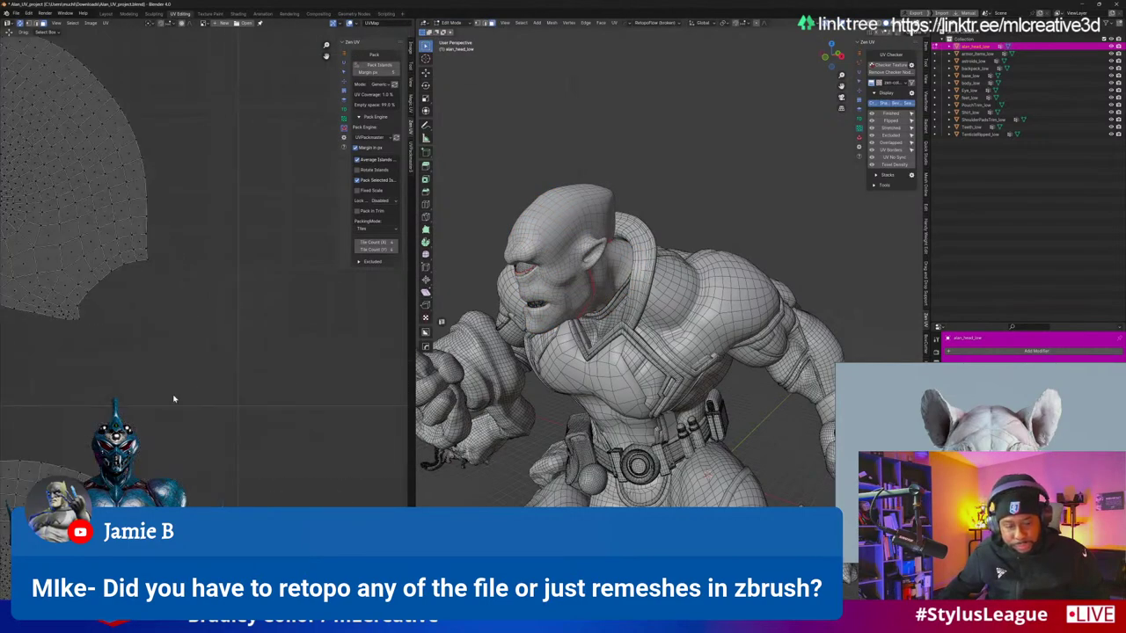
scroll(271, 309, down, 3)
scroll(263, 422, down, 1)
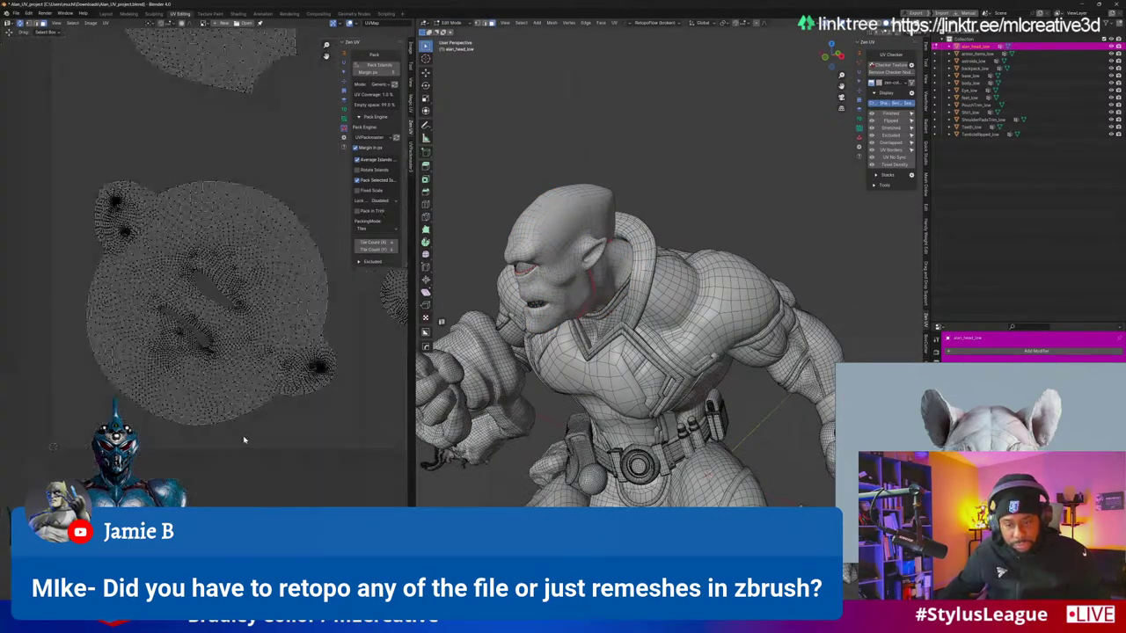
middle_drag(255, 442, 277, 441)
scroll(281, 413, up, 3)
middle_drag(289, 389, 273, 420)
scroll(263, 417, down, 2)
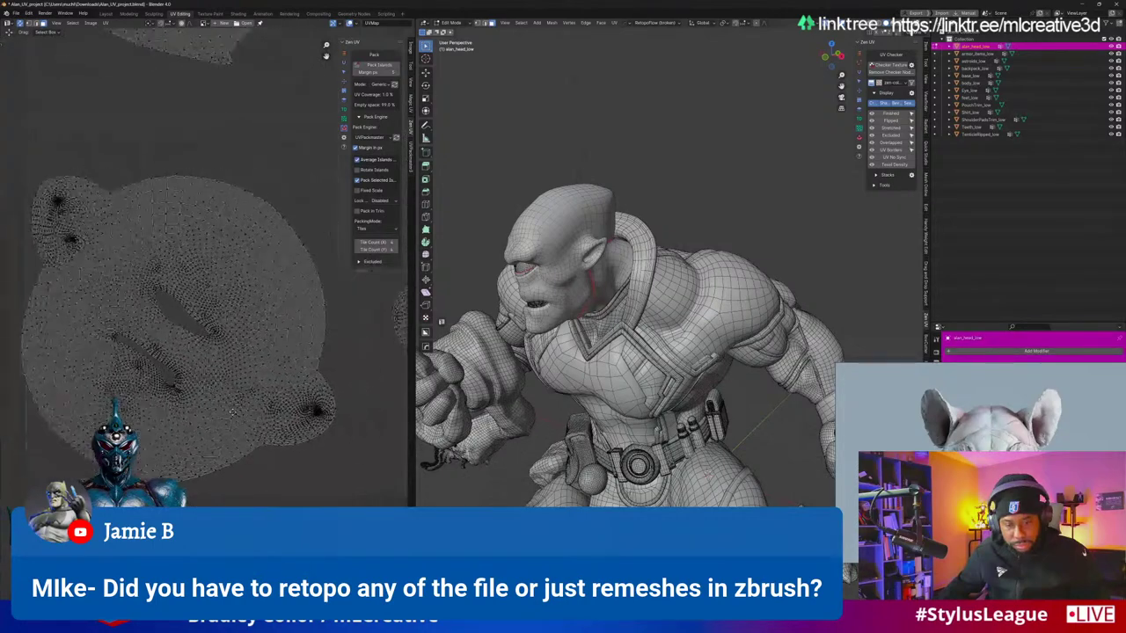
scroll(343, 370, down, 4)
scroll(132, 335, up, 3)
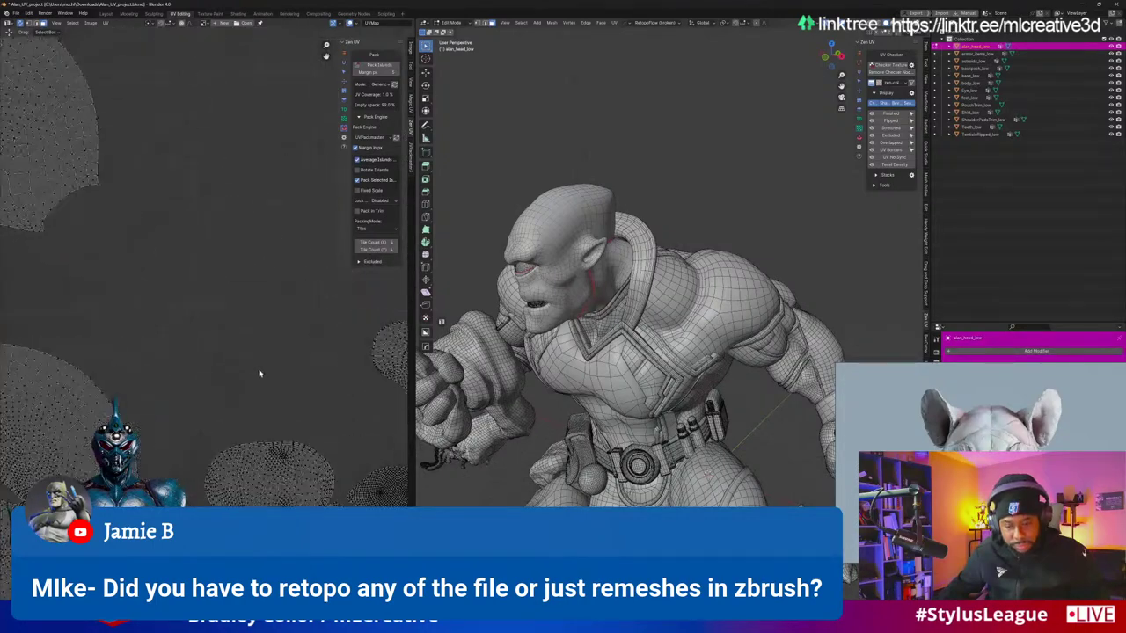
scroll(105, 310, down, 3)
scroll(132, 310, up, 2)
scroll(242, 309, up, 2)
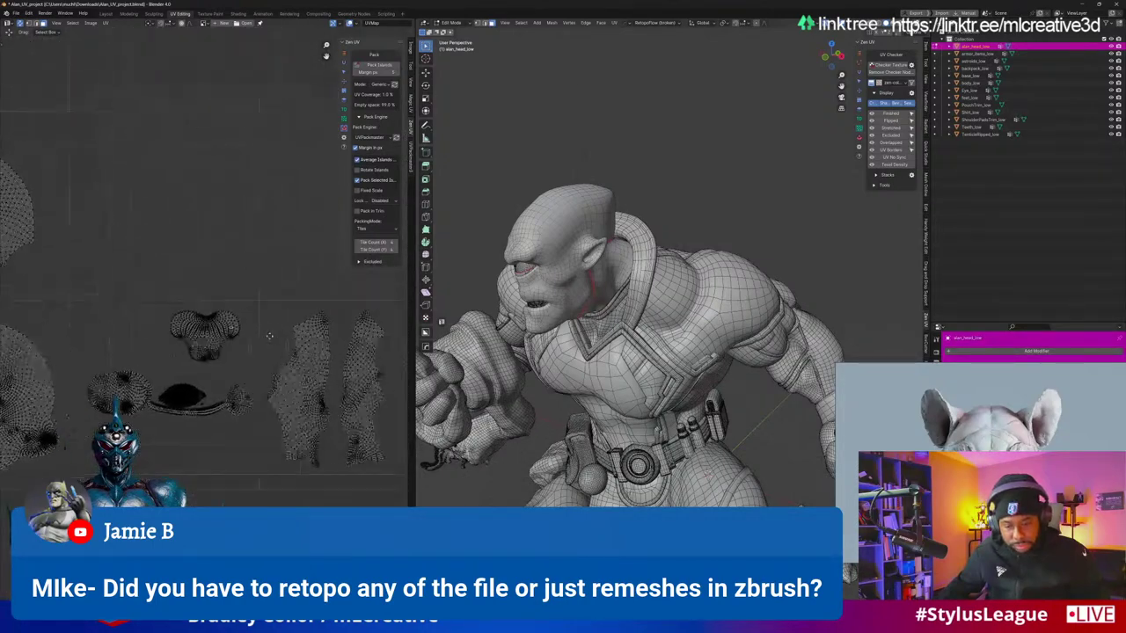
scroll(176, 309, down, 4)
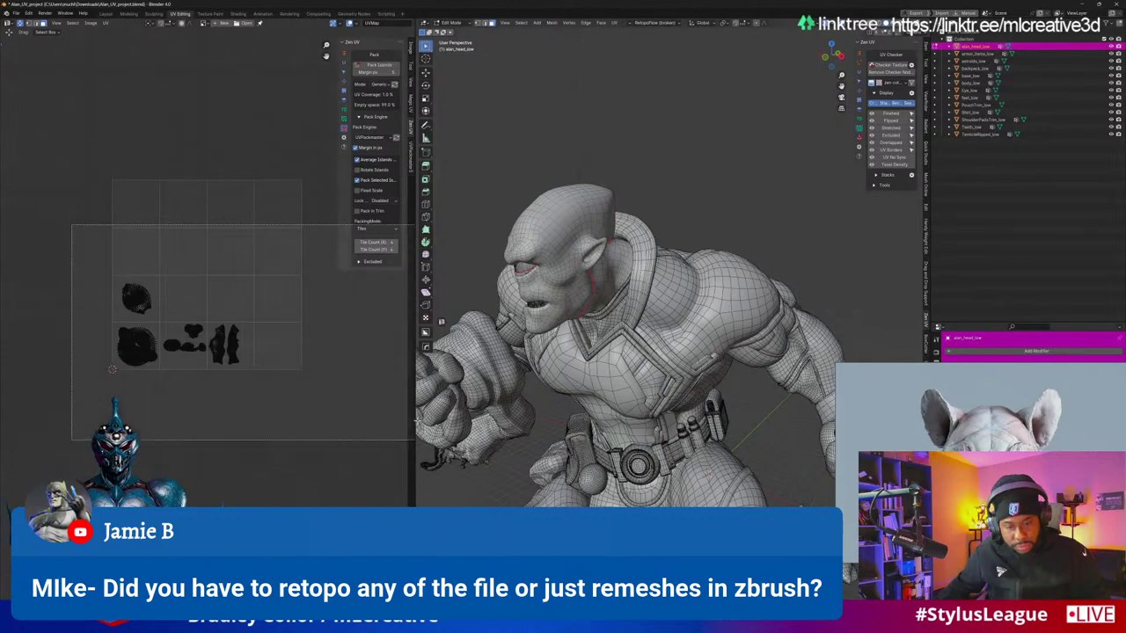
key(a)
middle_drag(753, 281, 585, 276)
scroll(664, 263, up, 6)
scroll(664, 263, down, 6)
scroll(703, 296, down, 2)
scroll(694, 372, up, 3)
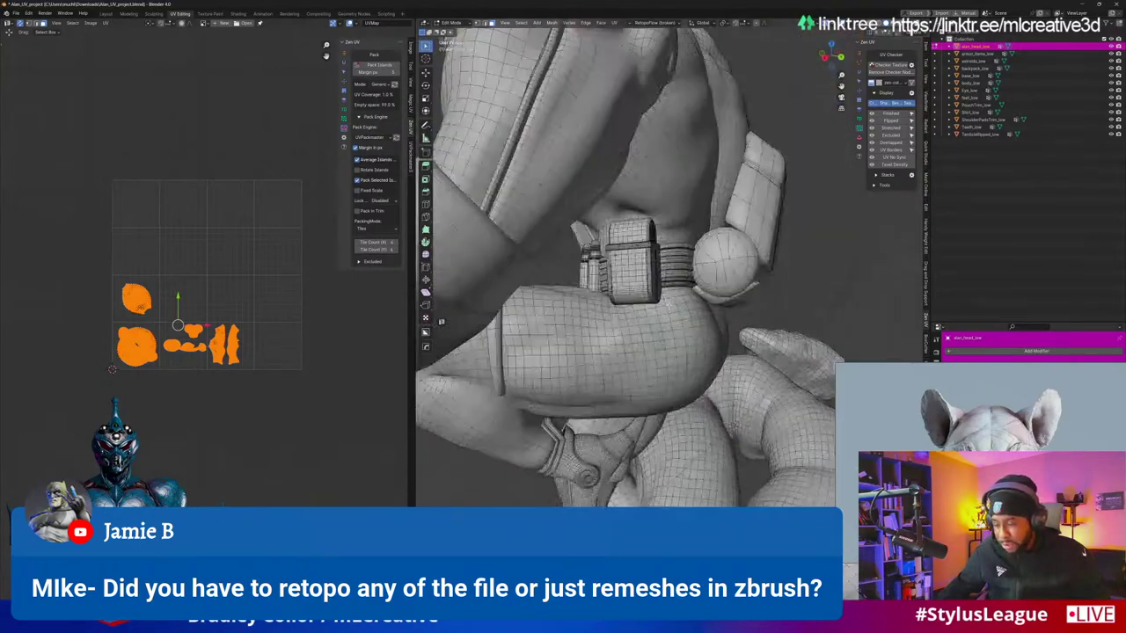
middle_drag(694, 372, 589, 306)
scroll(589, 306, up, 4)
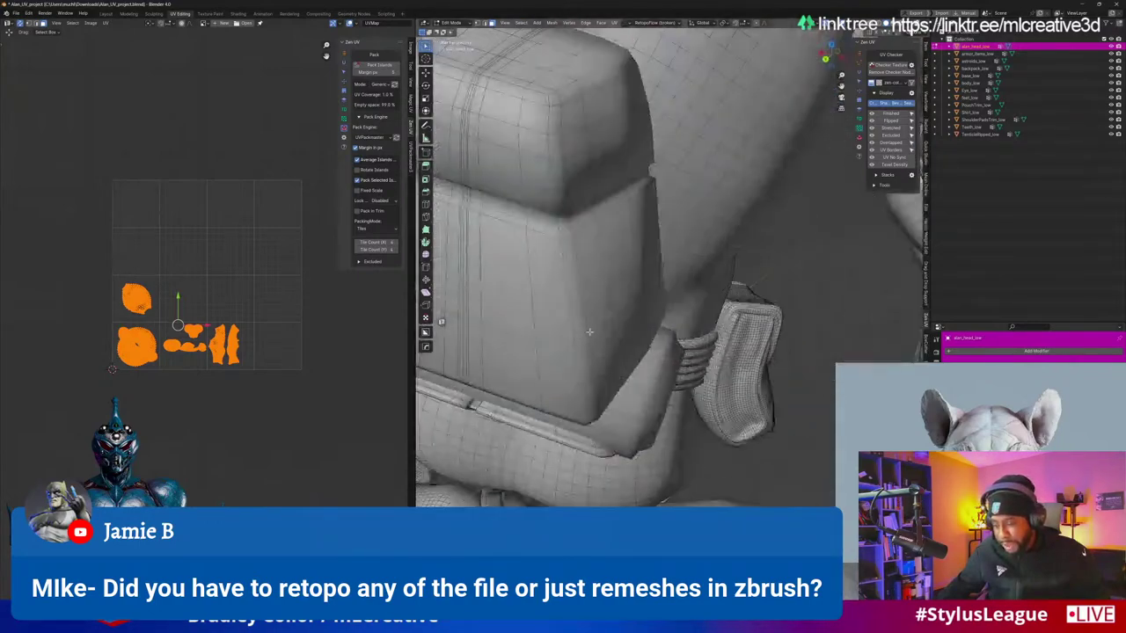
middle_drag(691, 329, 651, 339)
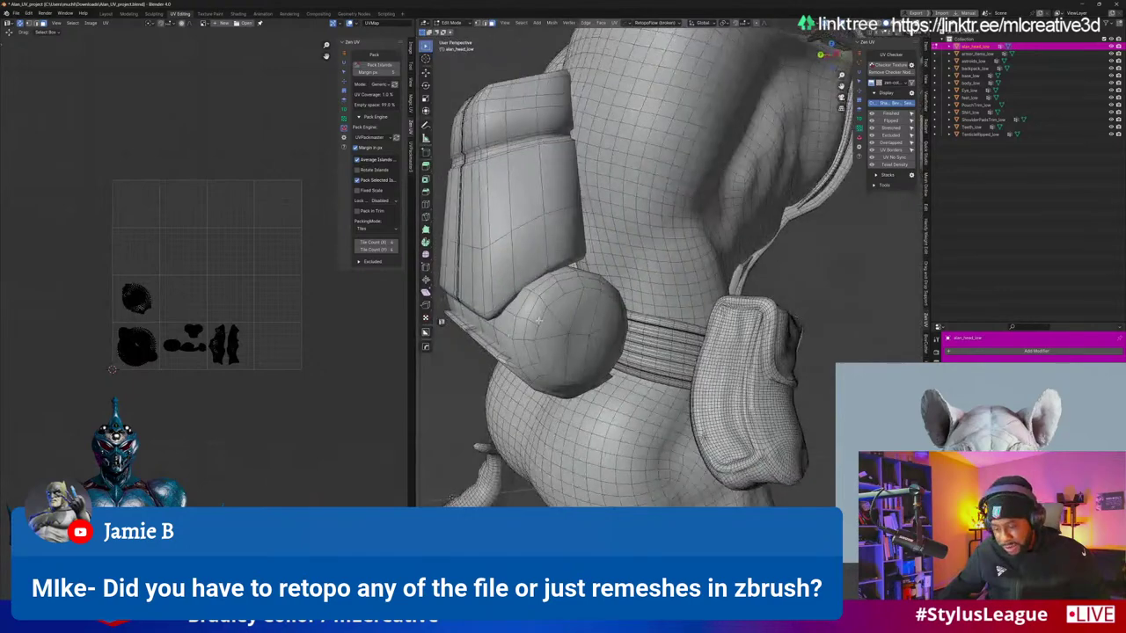
middle_drag(538, 321, 635, 324)
scroll(635, 324, up, 4)
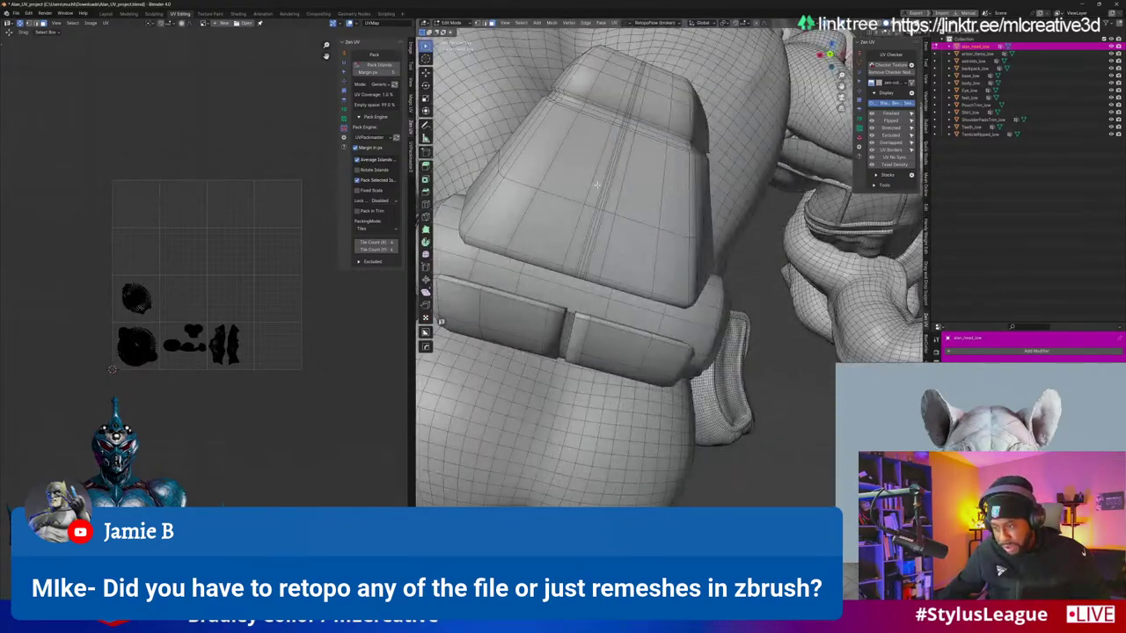
middle_drag(597, 186, 625, 221)
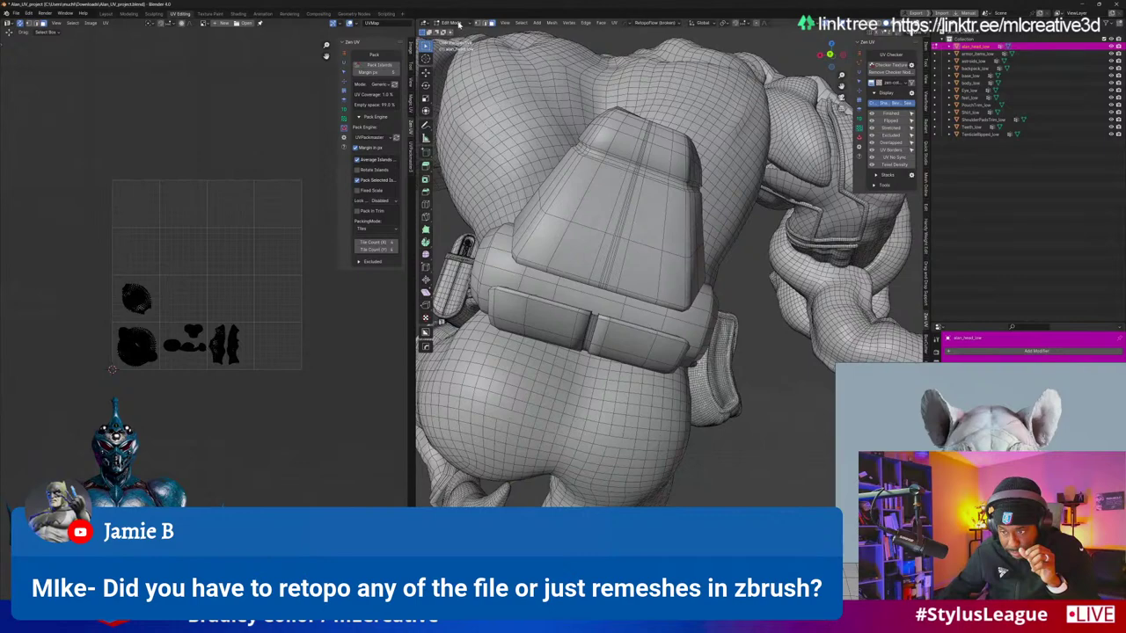
click(456, 31)
click(641, 246)
middle_drag(641, 246, 627, 274)
scroll(569, 234, up, 3)
middle_drag(657, 336, 604, 181)
click(663, 340)
Step: Orbit around the selected feet, then minimize the Blender window
middle_drag(677, 311, 735, 285)
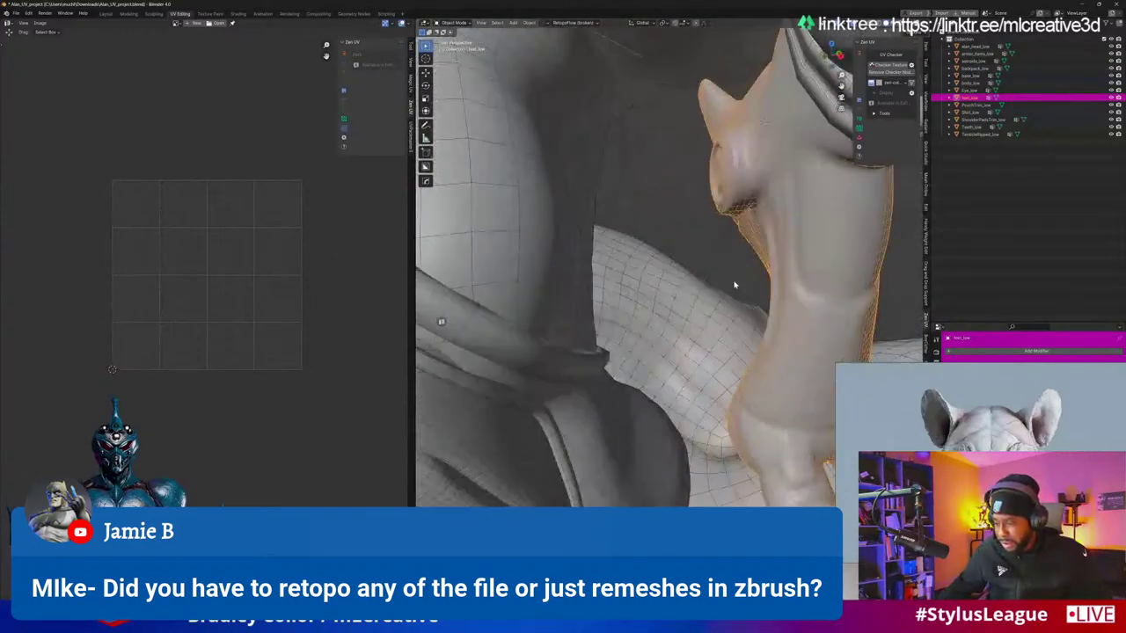
middle_drag(759, 238, 732, 248)
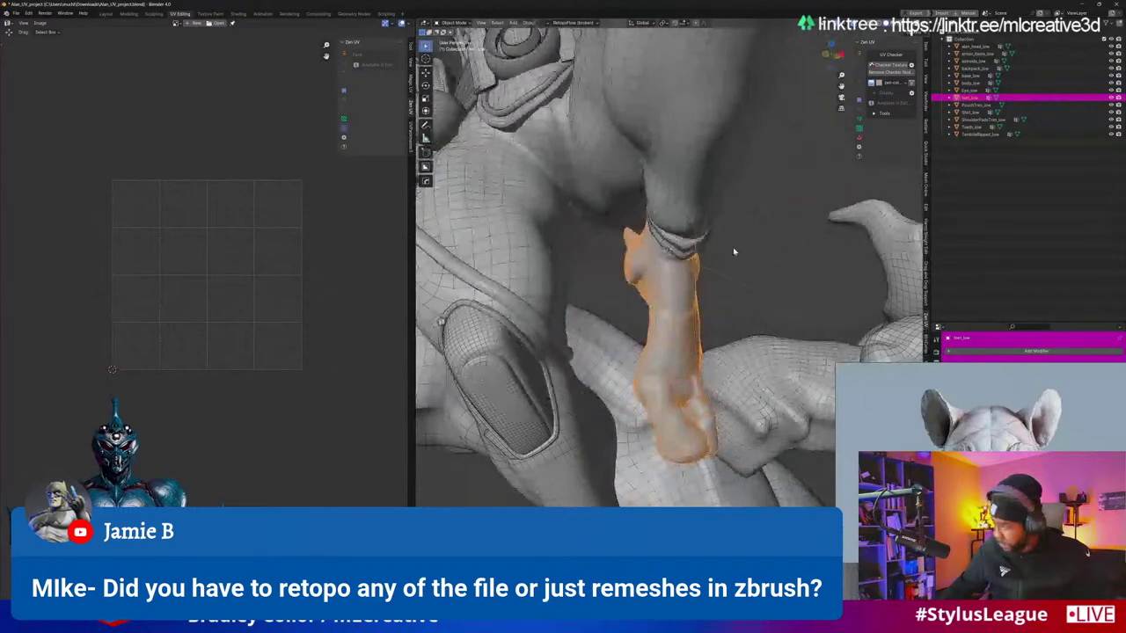
click(1079, 7)
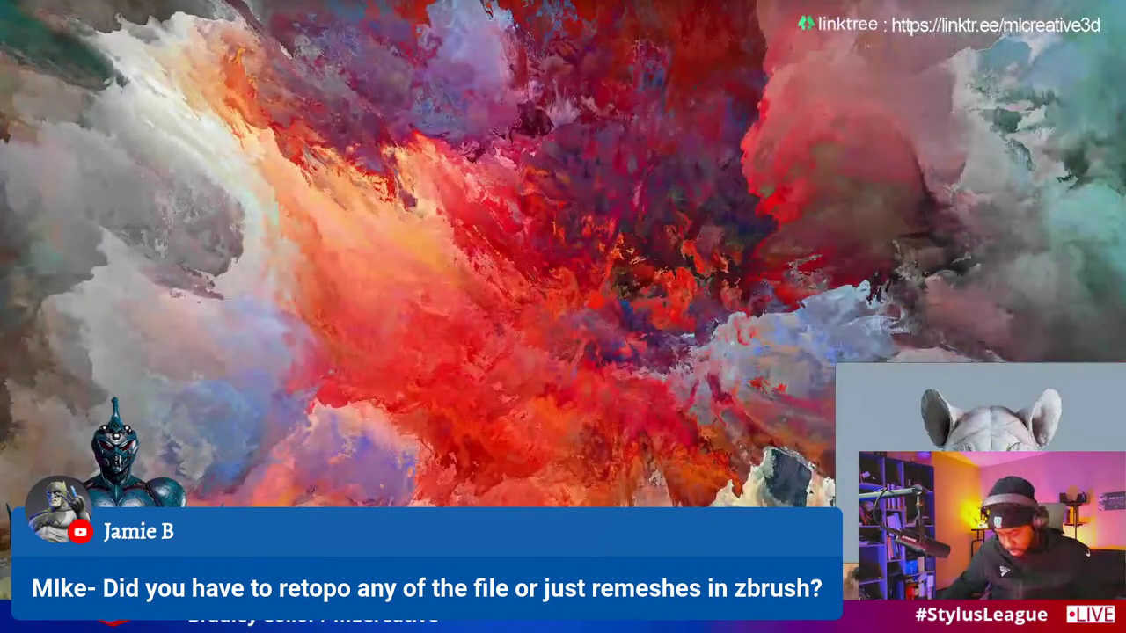
Step: Return to ZBrush, show the SubTool list and try a plain tool save, dismissing the file error
key(alt+Tab)
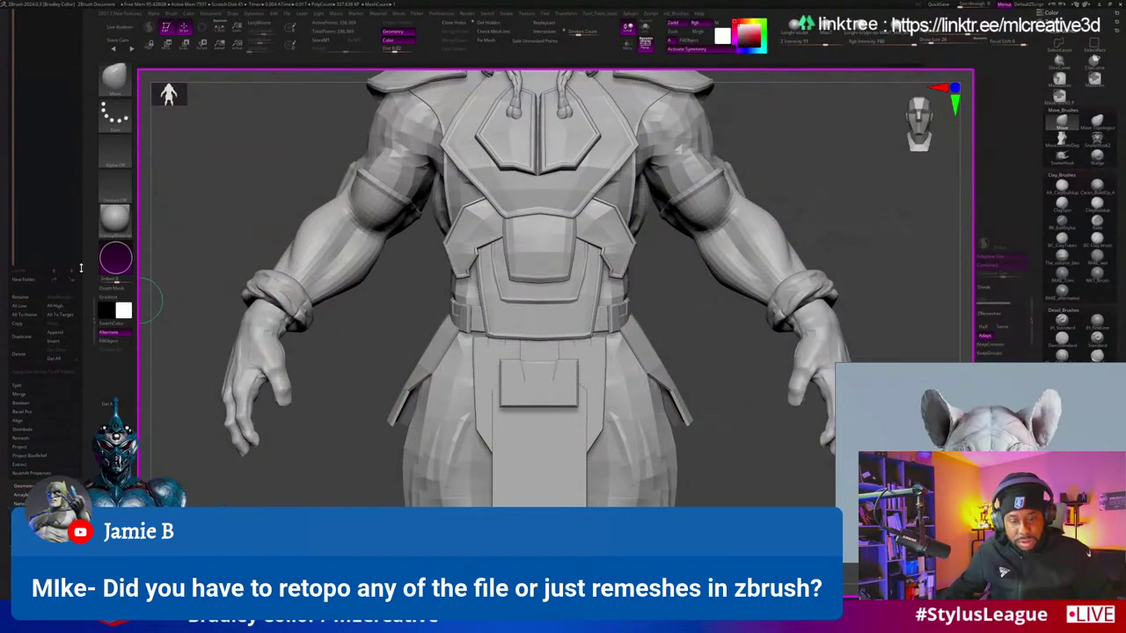
click(78, 40)
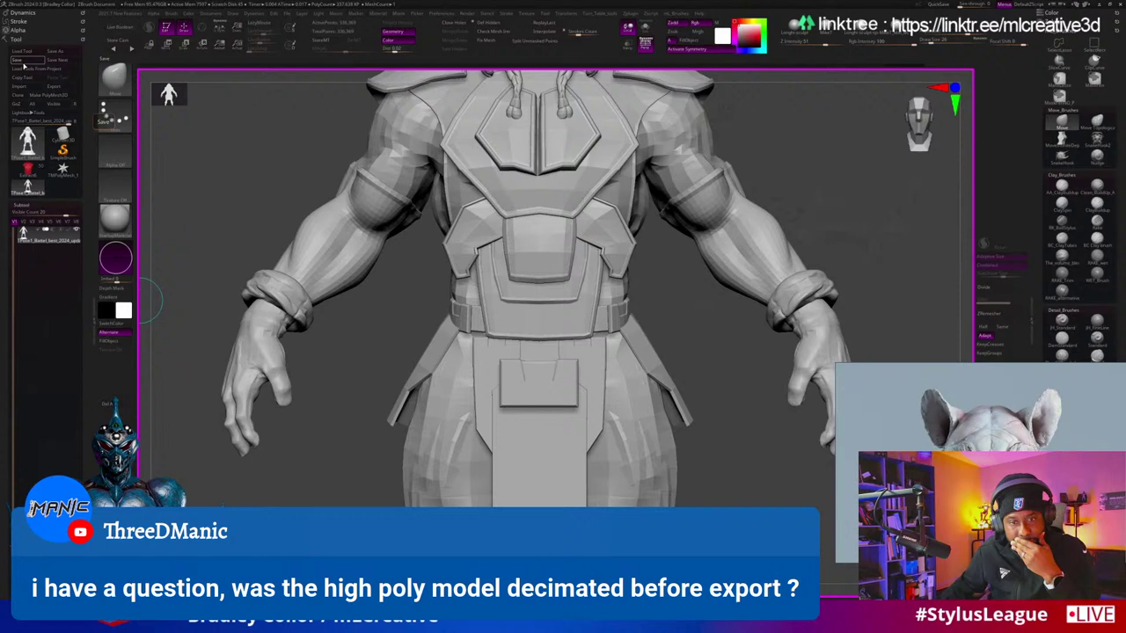
click(24, 66)
click(634, 304)
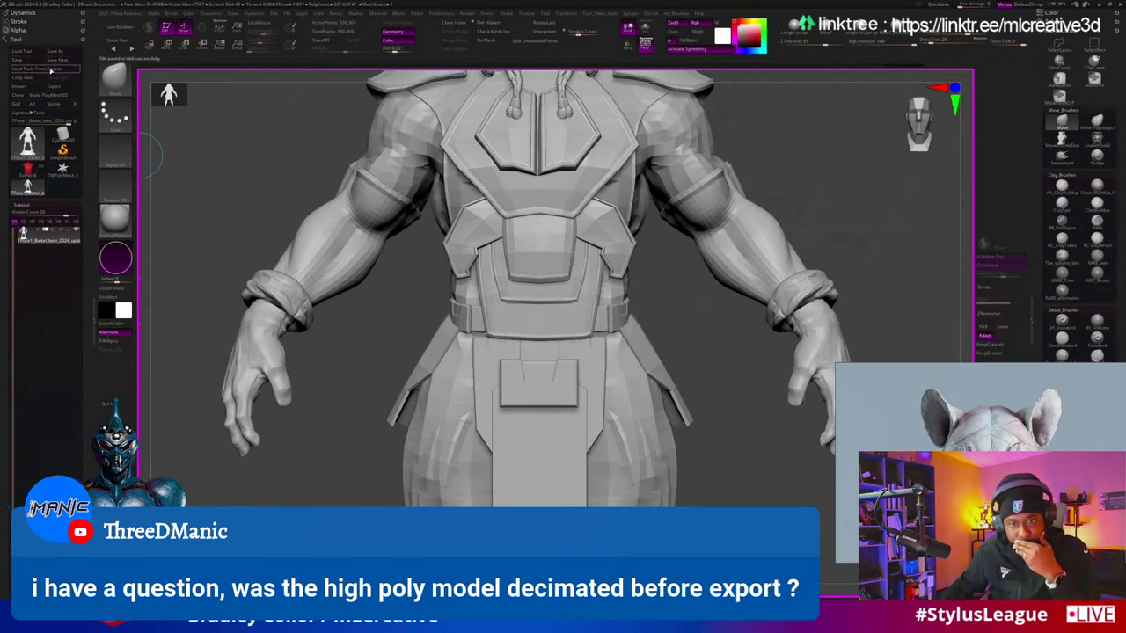
Step: Save the tool over Battel_bust_2024_update.ztl in the 2024_update folder, confirming the replace
click(55, 55)
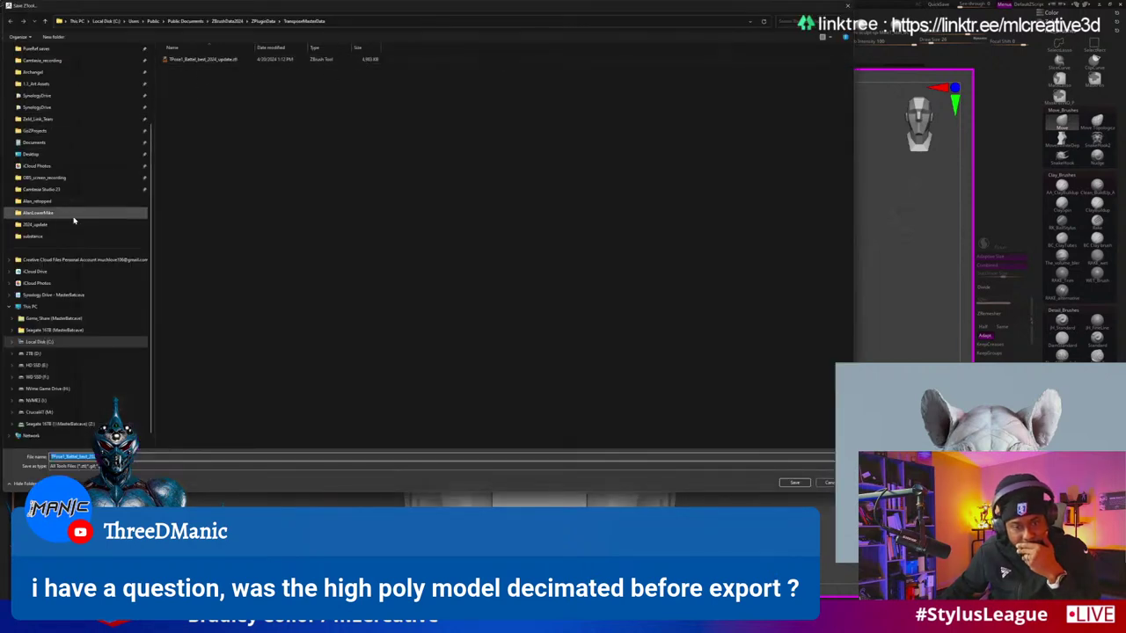
click(60, 227)
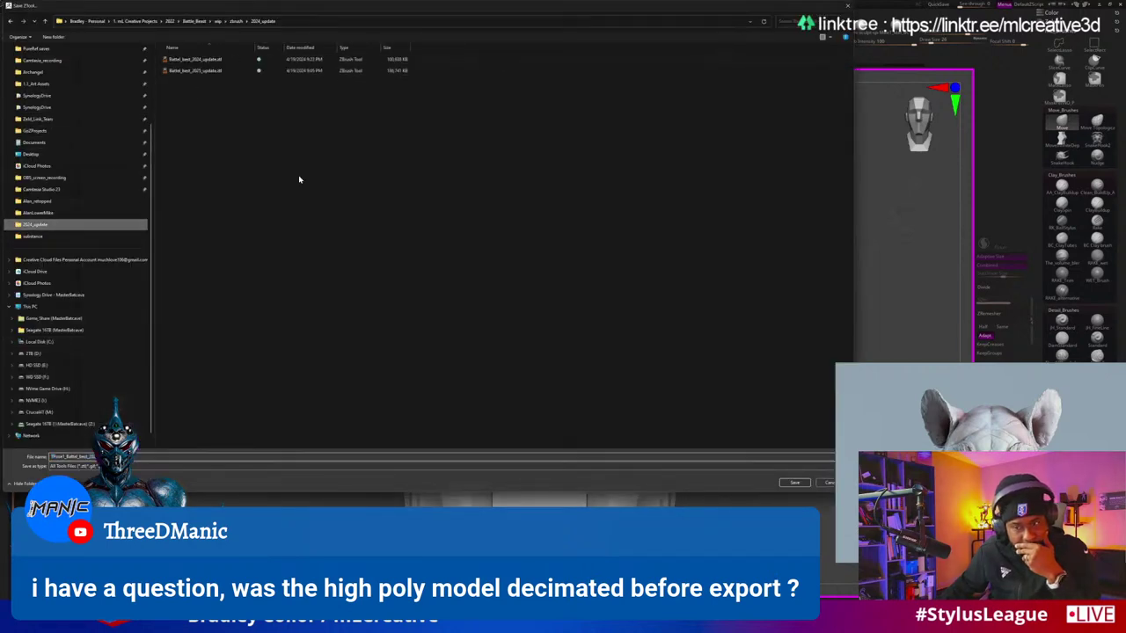
click(231, 62)
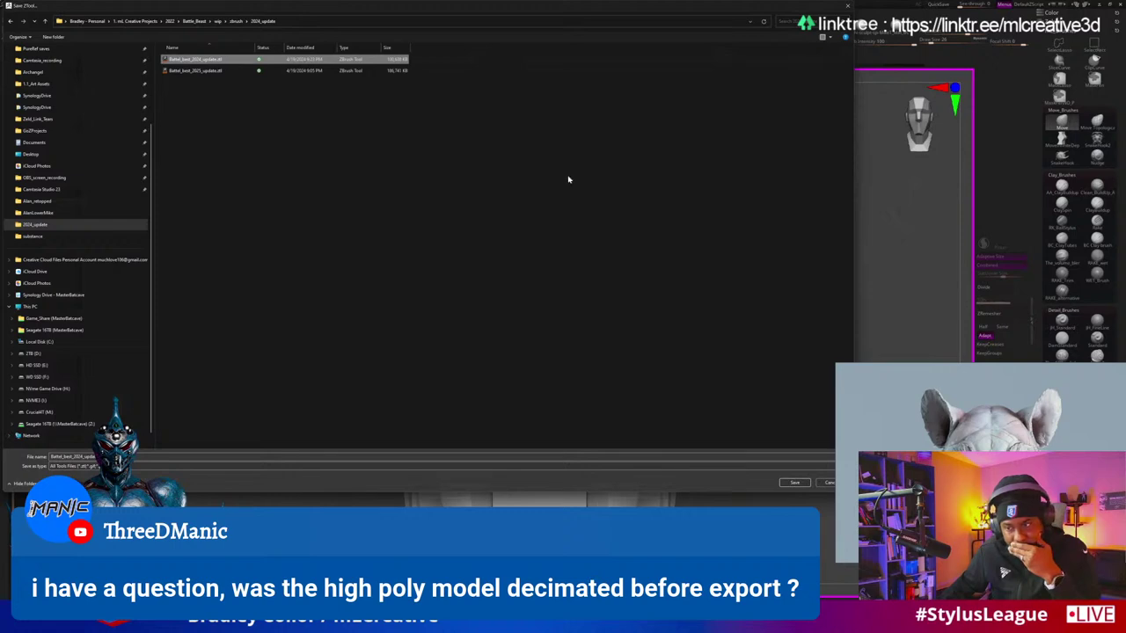
click(794, 483)
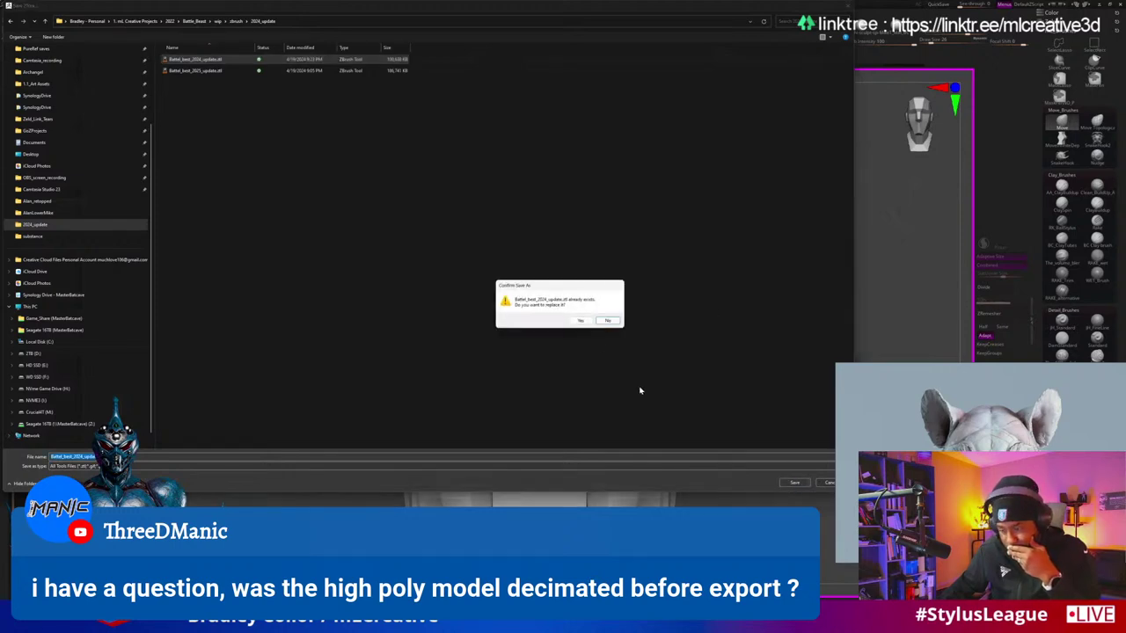
click(580, 321)
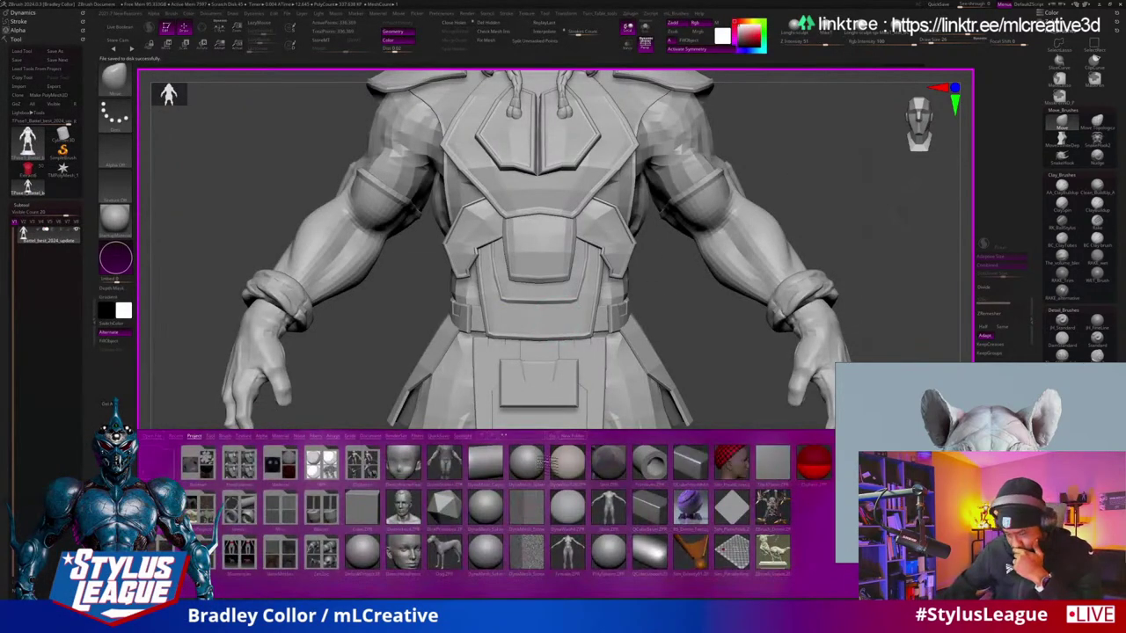
Step: Open the newest QuickSave project from LightBox's QuickSave category
click(417, 436)
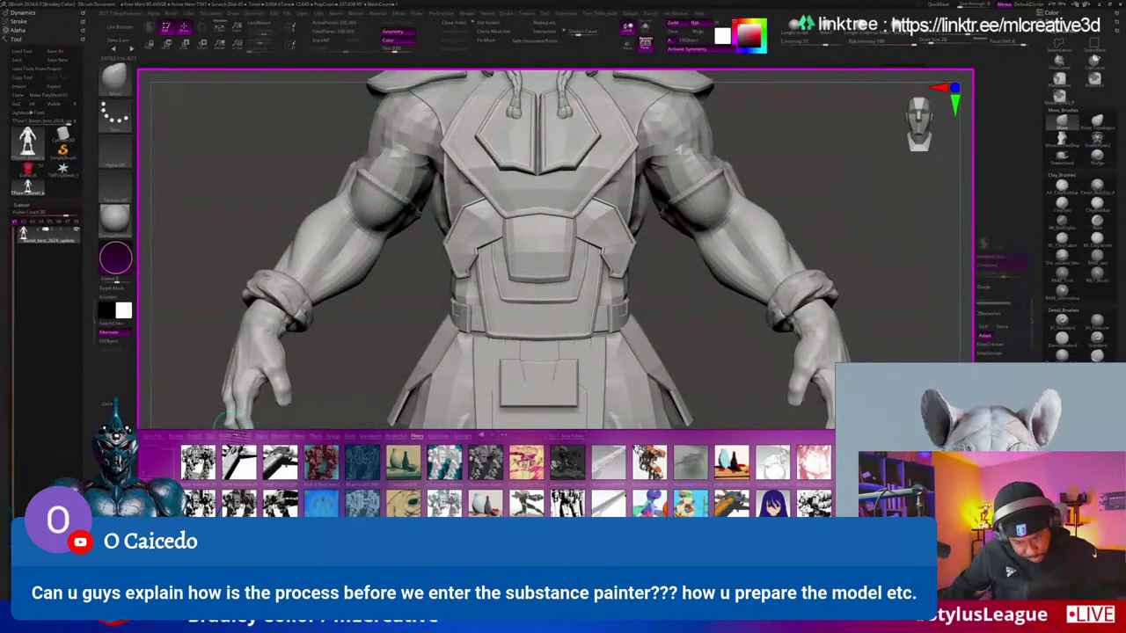
click(227, 436)
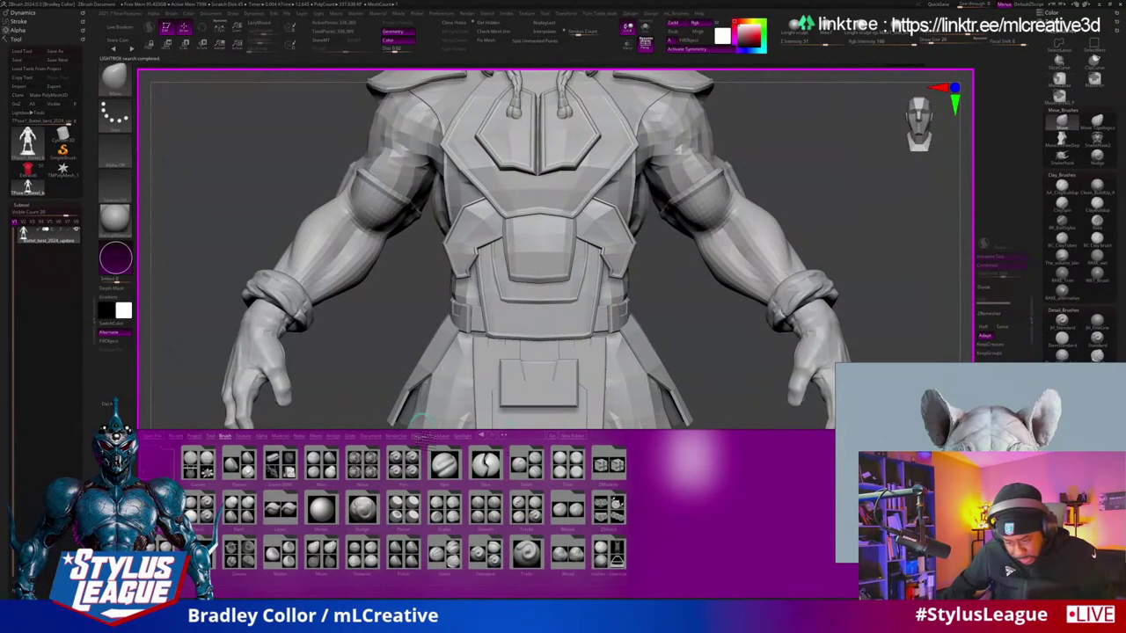
click(369, 437)
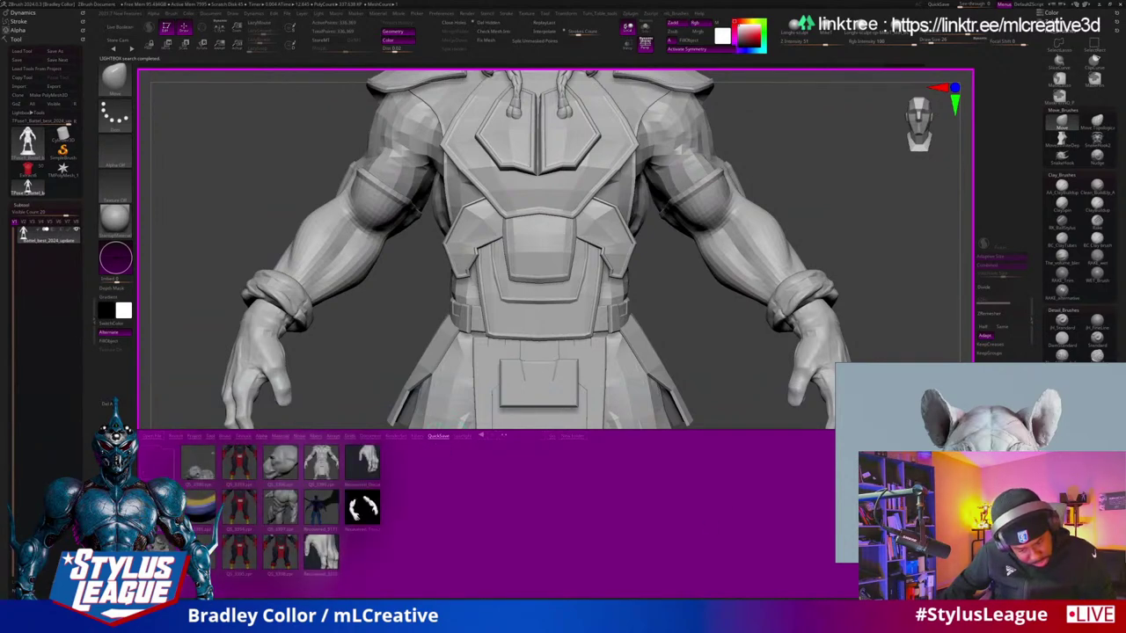
double_click(158, 466)
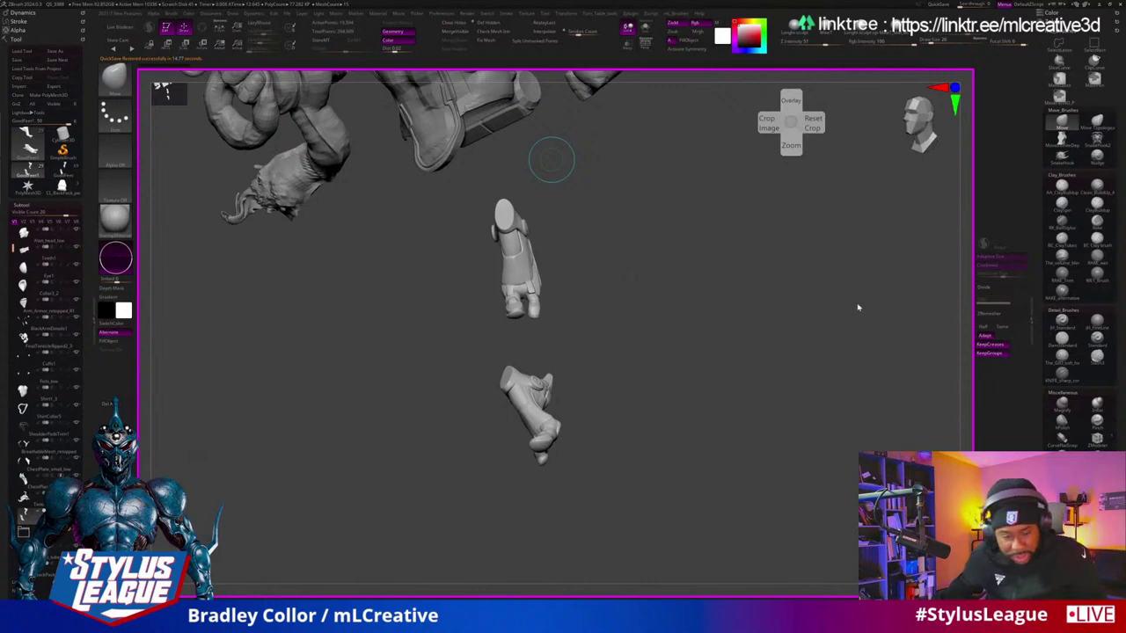
Step: Inspect the leg-armour models up close with polyframes (Shift+F) turned on
drag(740, 421, 772, 405)
key(space)
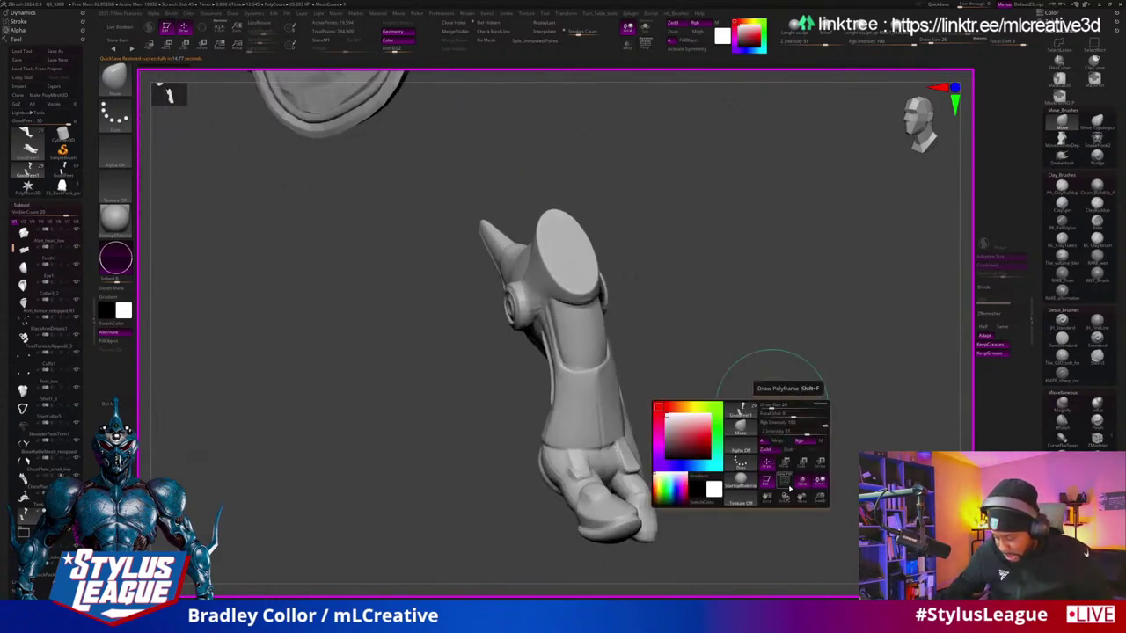
key(shift+f)
alt+drag(779, 469, 792, 397)
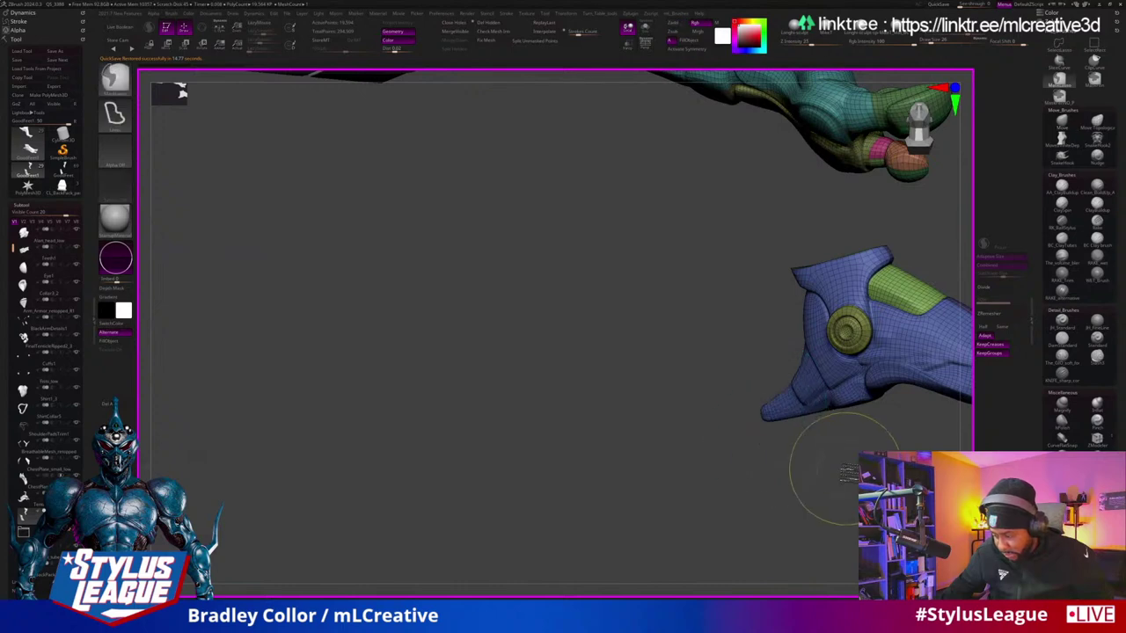
mouse_move(866, 369)
mouse_down()
mouse_move(830, 490)
mouse_move(771, 472)
mouse_move(791, 385)
mouse_move(804, 402)
mouse_move(794, 422)
mouse_move(601, 404)
mouse_up()
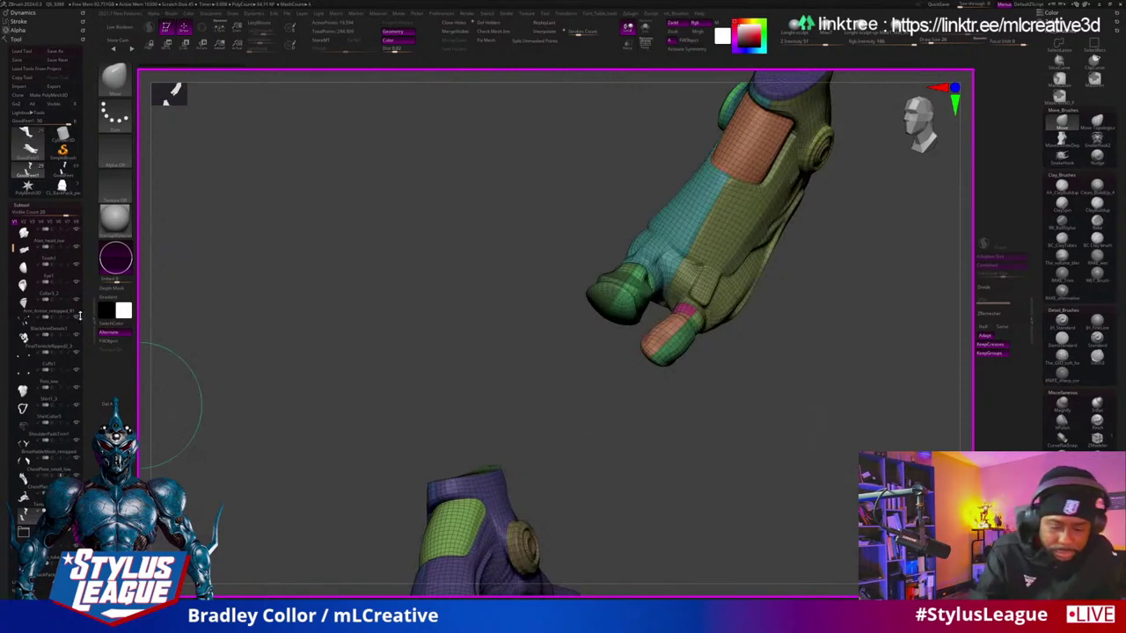
Step: Make Cylinder3D the active tool from the Tool palette
click(67, 164)
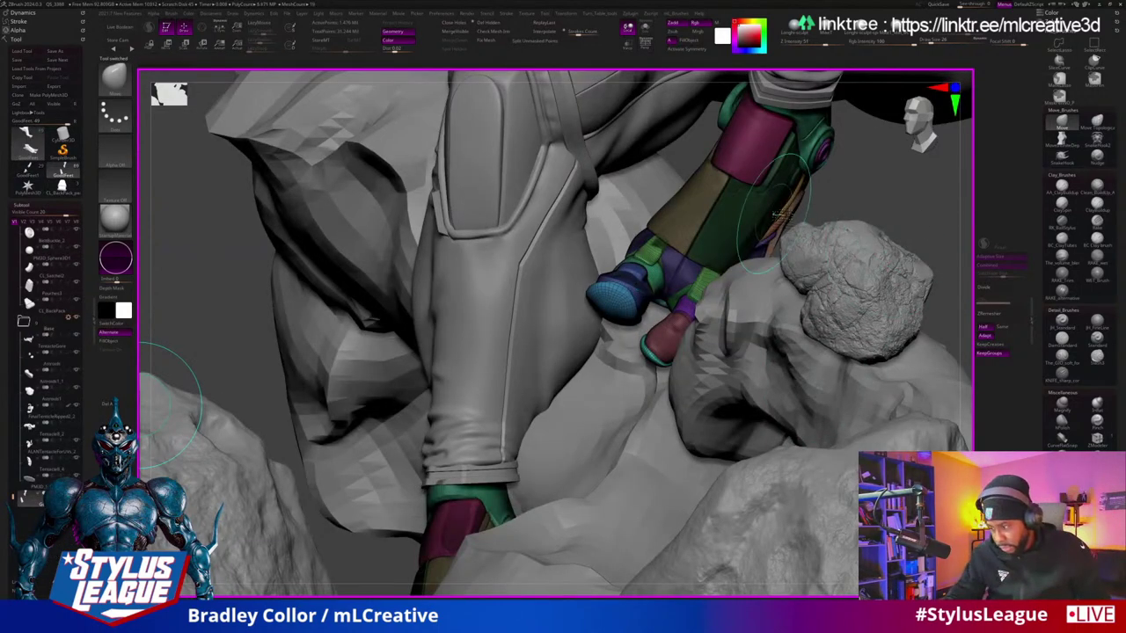
scroll(82, 464, down, 3)
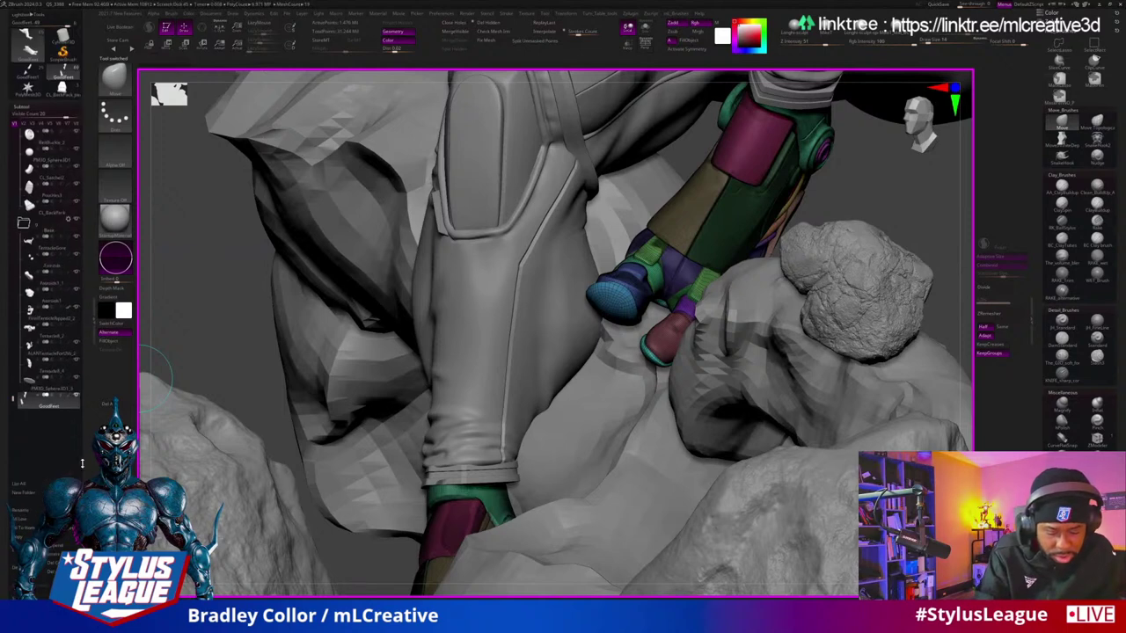
scroll(83, 220, up, 3)
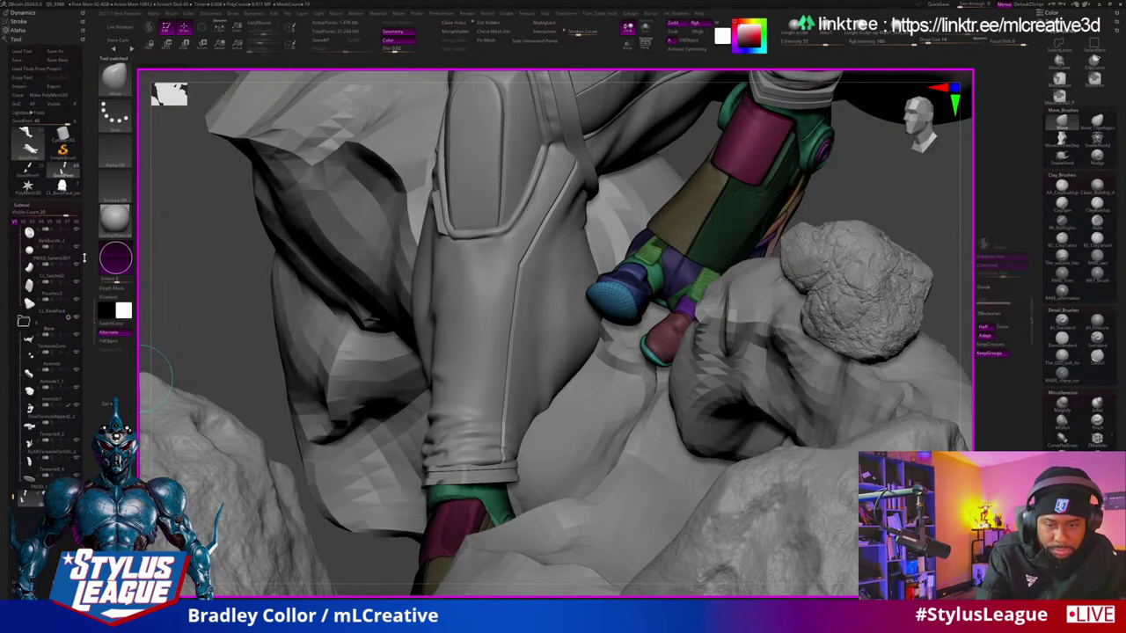
click(27, 139)
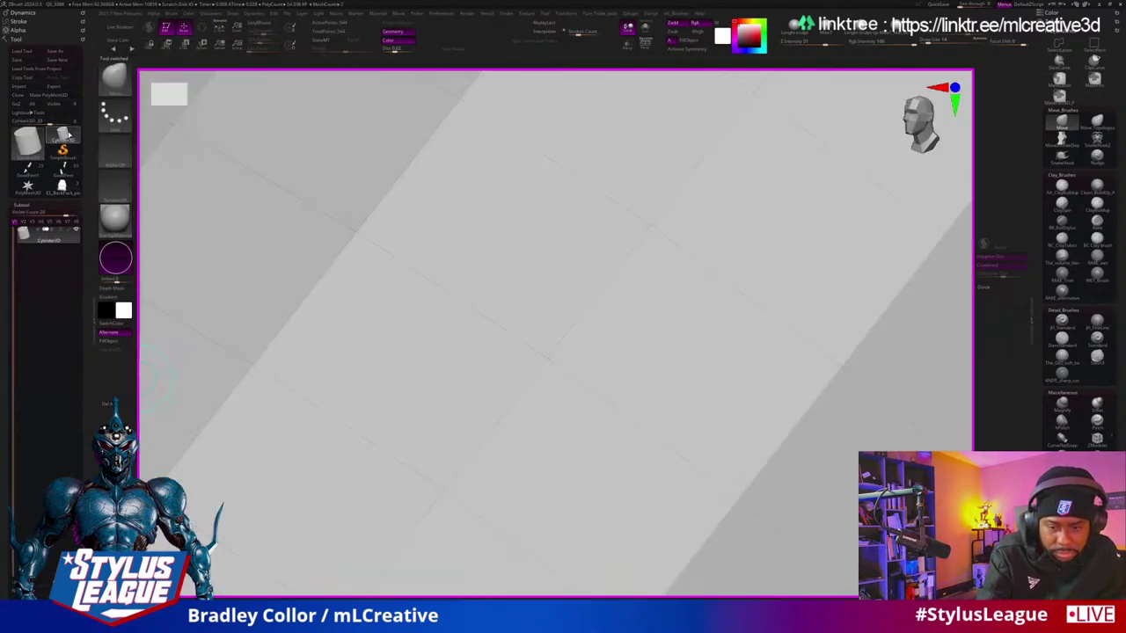
Step: Start a PolyMesh3D star tool and paste the leg armour in as a subtool
click(67, 136)
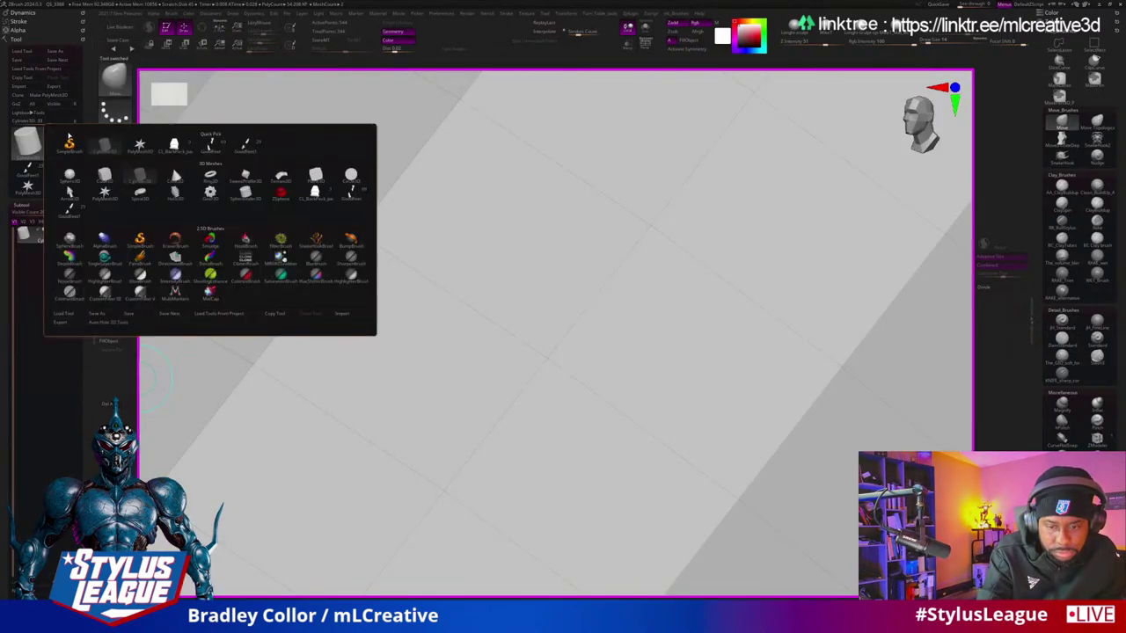
click(104, 192)
drag(372, 335, 376, 272)
scroll(89, 385, down, 5)
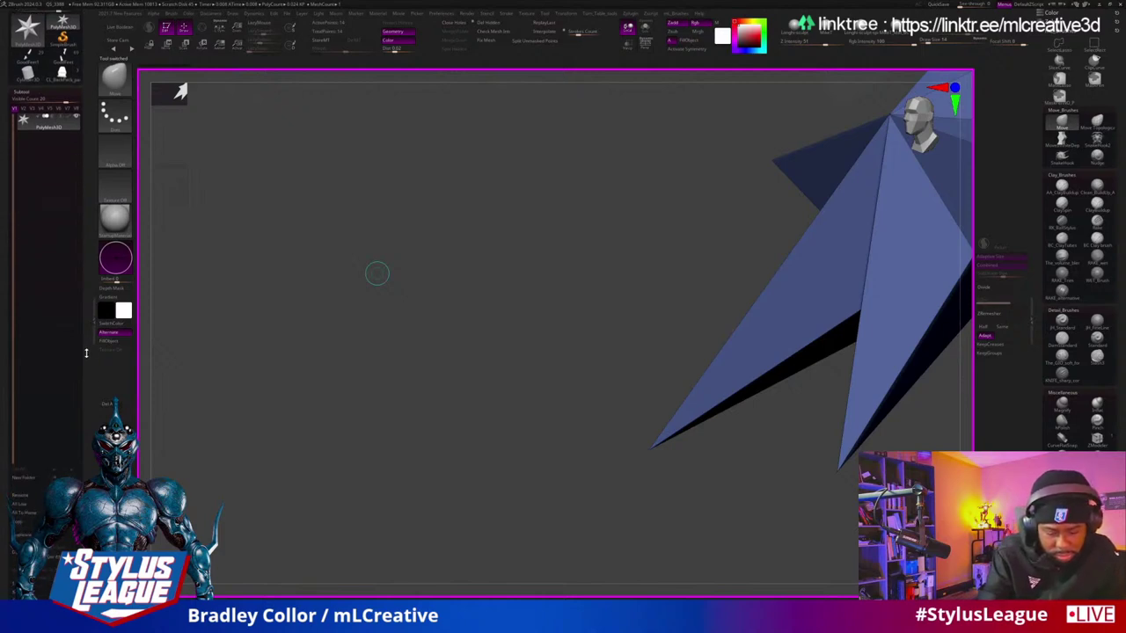
click(108, 341)
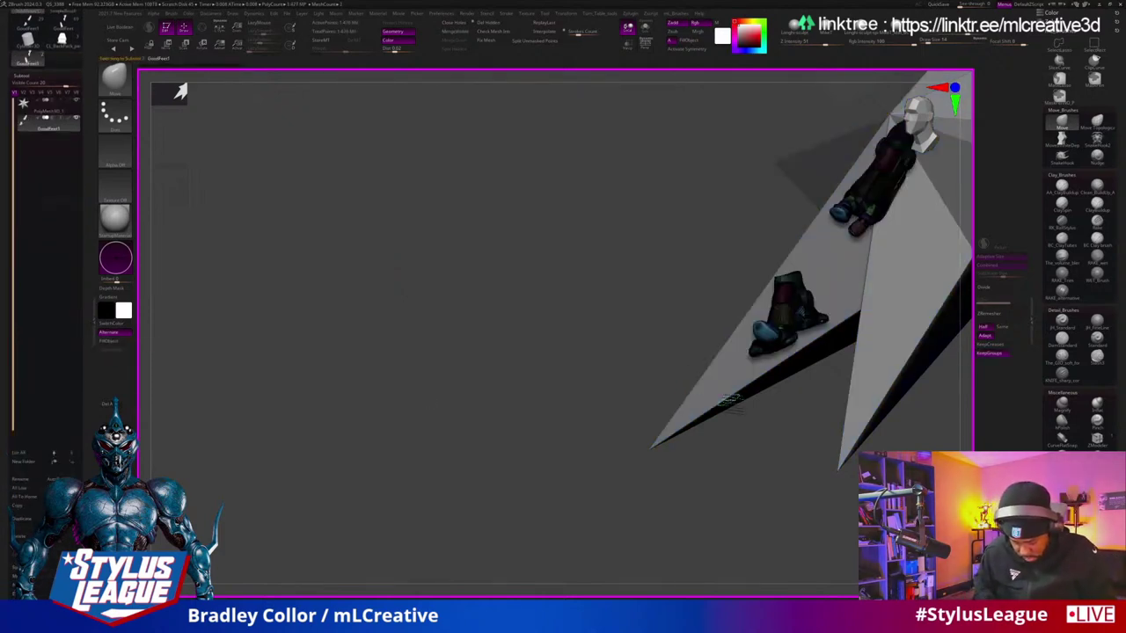
key(f)
drag(729, 402, 806, 288)
Step: Hide the star mesh and inspect the two legs, toggling polygroup colours off and on
click(80, 104)
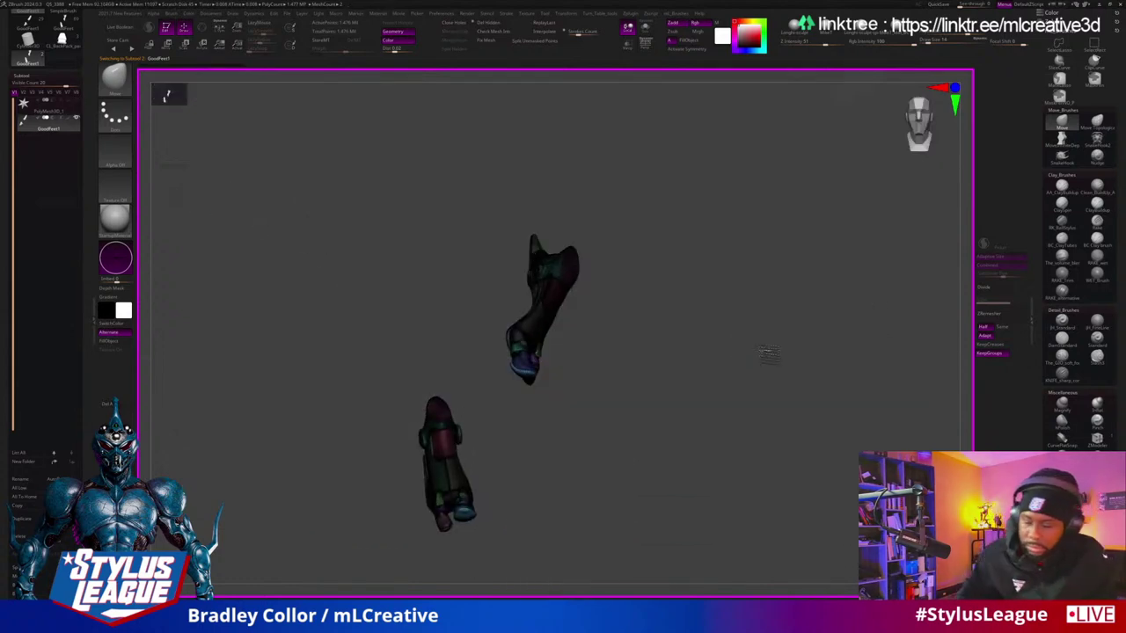
mouse_move(767, 353)
mouse_down()
mouse_move(832, 378)
mouse_move(774, 402)
mouse_move(780, 340)
mouse_up()
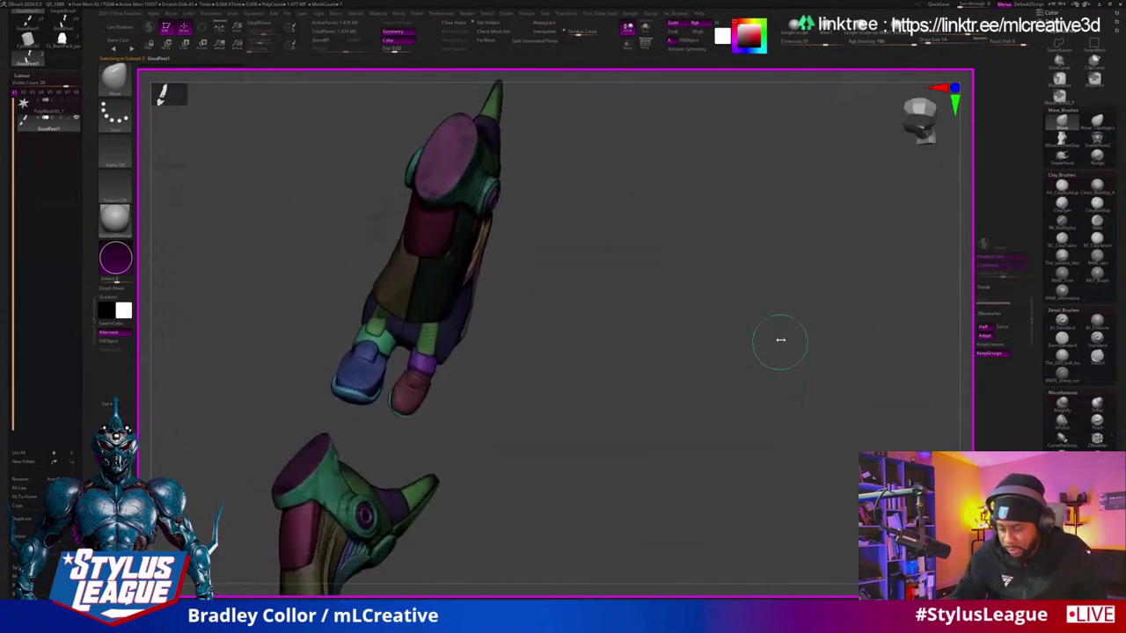
key(space)
click(783, 391)
drag(749, 379, 833, 323)
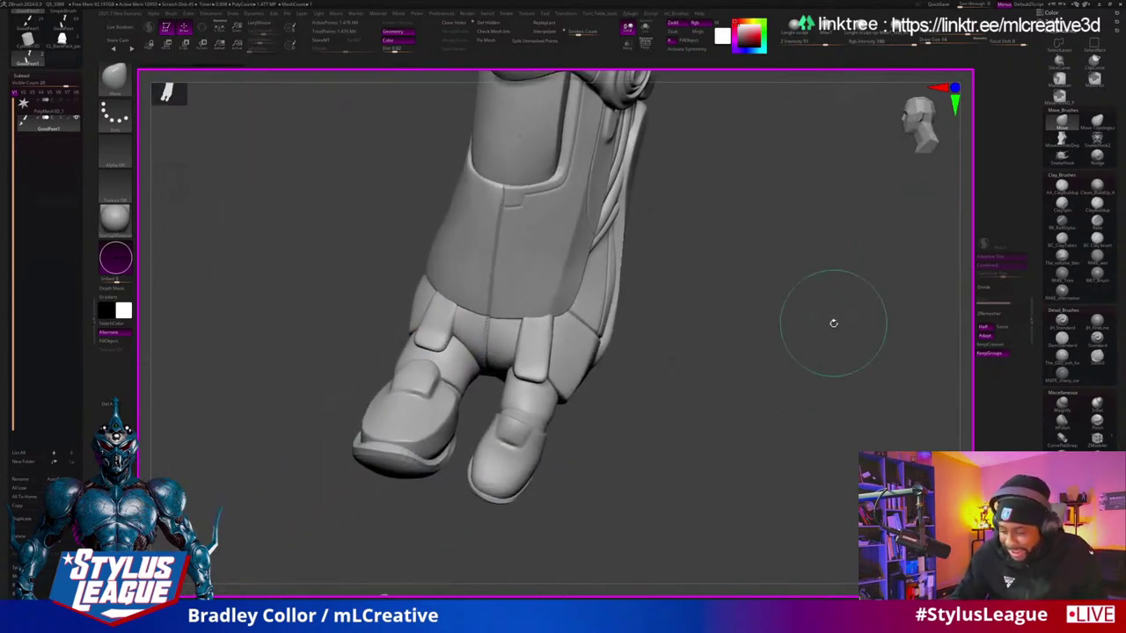
alt+drag(731, 328, 785, 332)
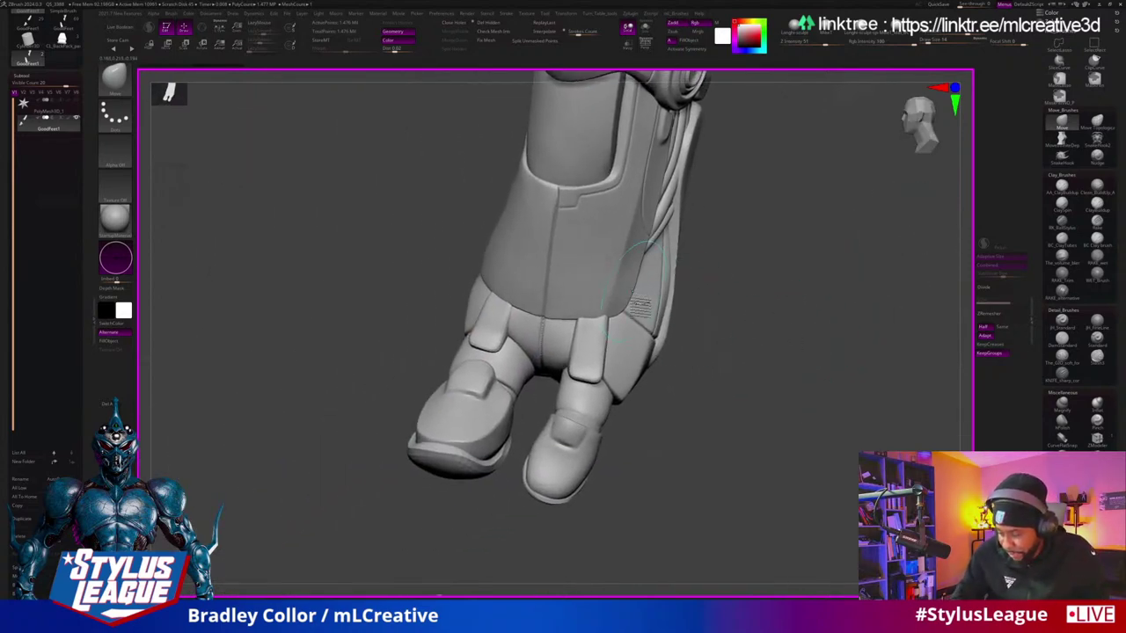
drag(635, 280, 816, 325)
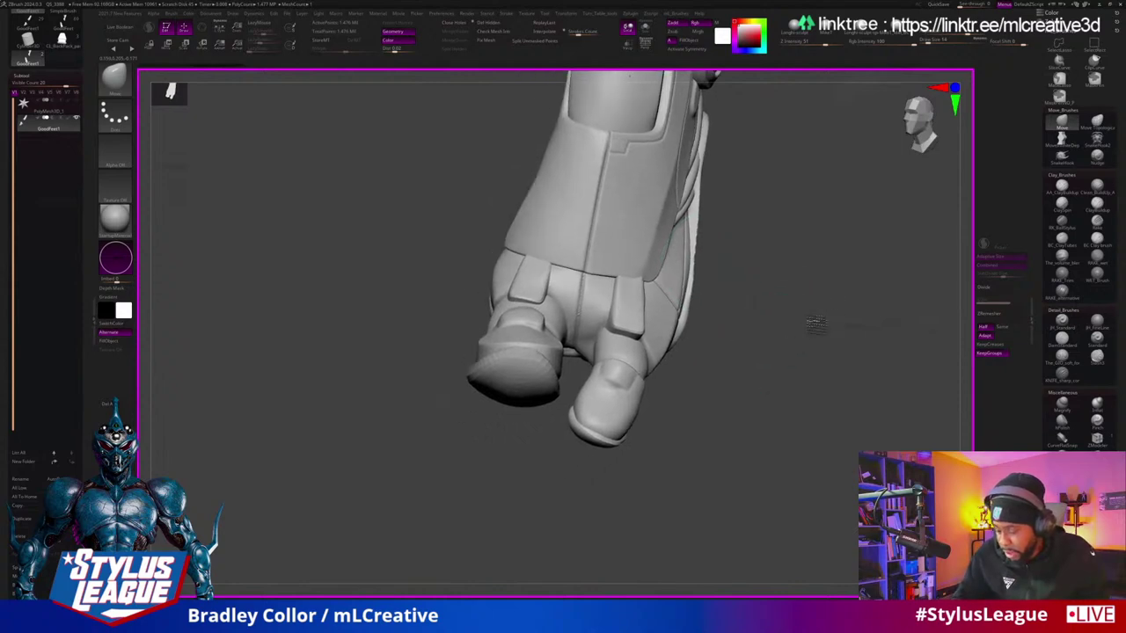
key(space)
key(shift+f)
mouse_move(831, 374)
alt+mouse_down()
mouse_move(787, 337)
mouse_move(792, 325)
mouse_move(799, 367)
mouse_move(784, 369)
alt+mouse_up()
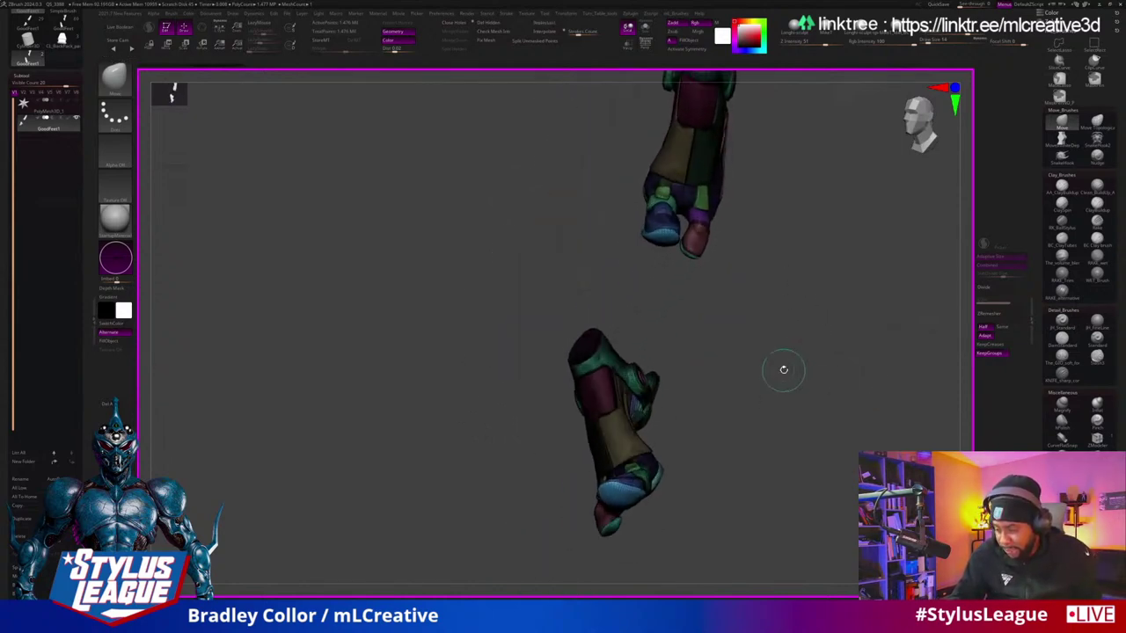
Step: Hide the lower leg and delete the hidden geometry with Del Hidden
ctrl+shift+drag(569, 261, 693, 554)
drag(809, 379, 851, 388)
click(497, 25)
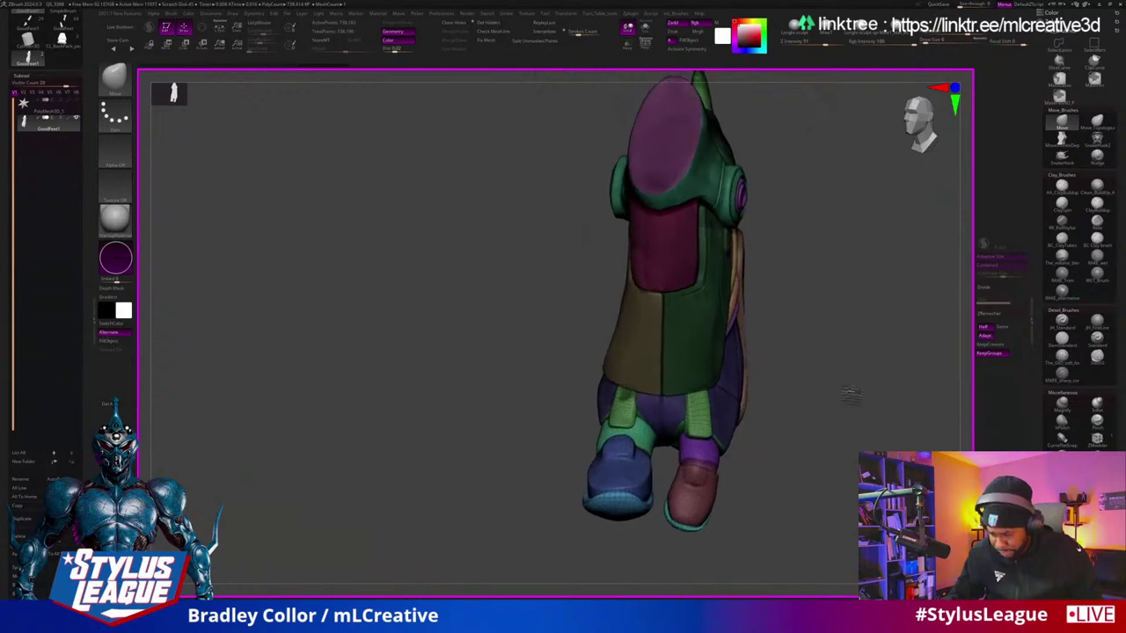
Step: DynaMesh the leg armour, then remesh again at a higher resolution
mouse_move(847, 398)
mouse_down()
mouse_move(866, 444)
mouse_move(914, 429)
mouse_move(897, 449)
mouse_move(880, 414)
mouse_move(753, 404)
mouse_move(721, 470)
mouse_move(730, 453)
mouse_move(865, 438)
mouse_move(540, 548)
mouse_up()
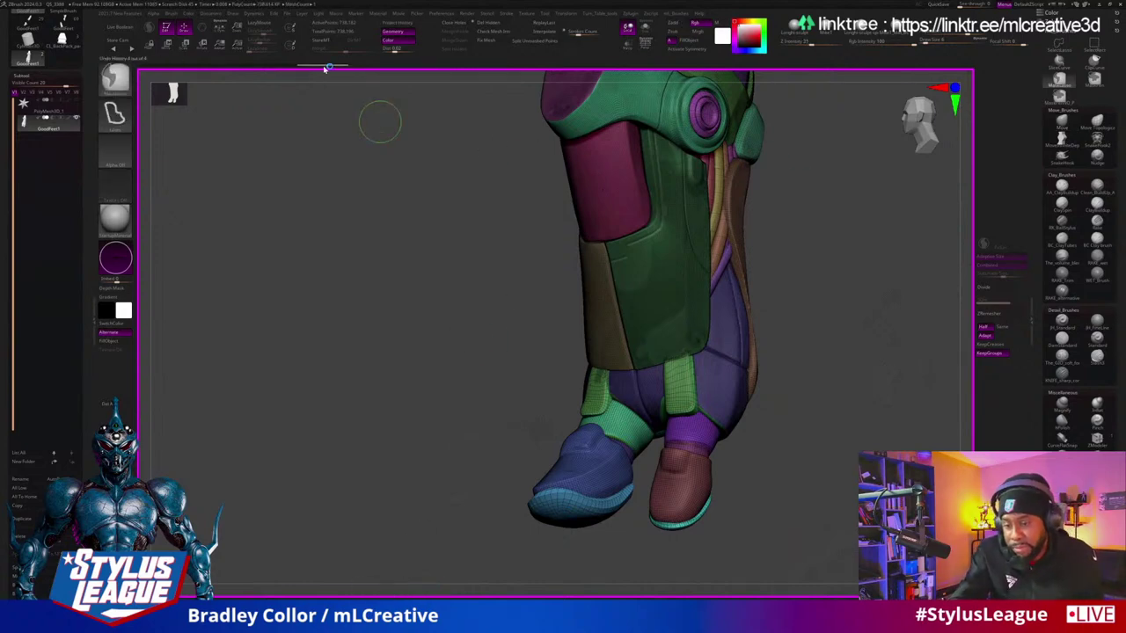
drag(839, 372, 519, 565)
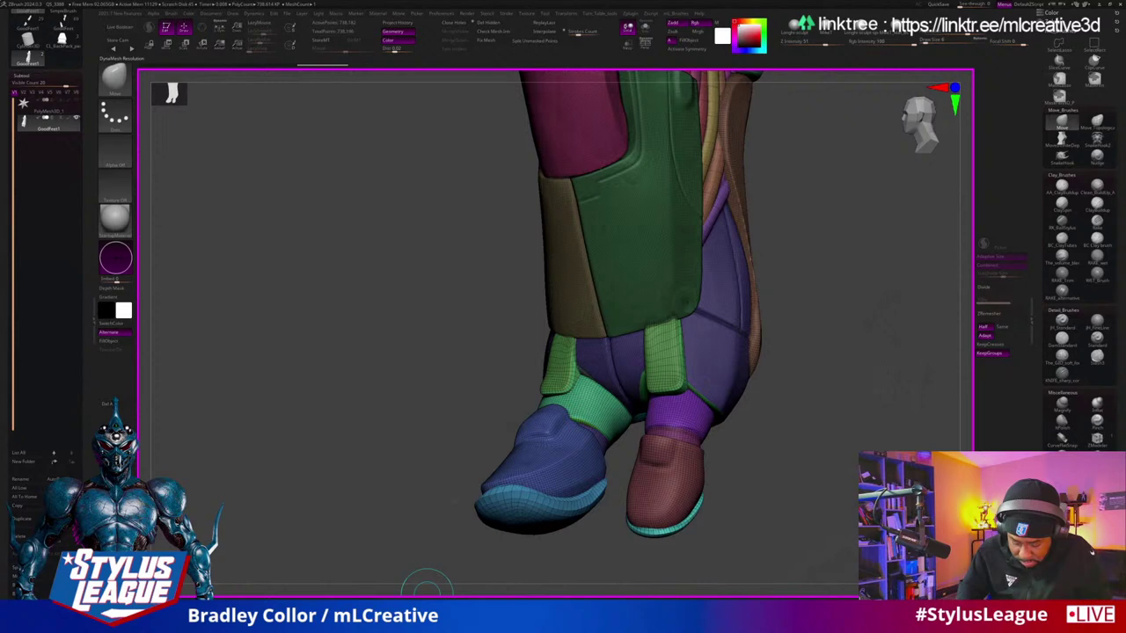
drag(771, 392, 884, 397)
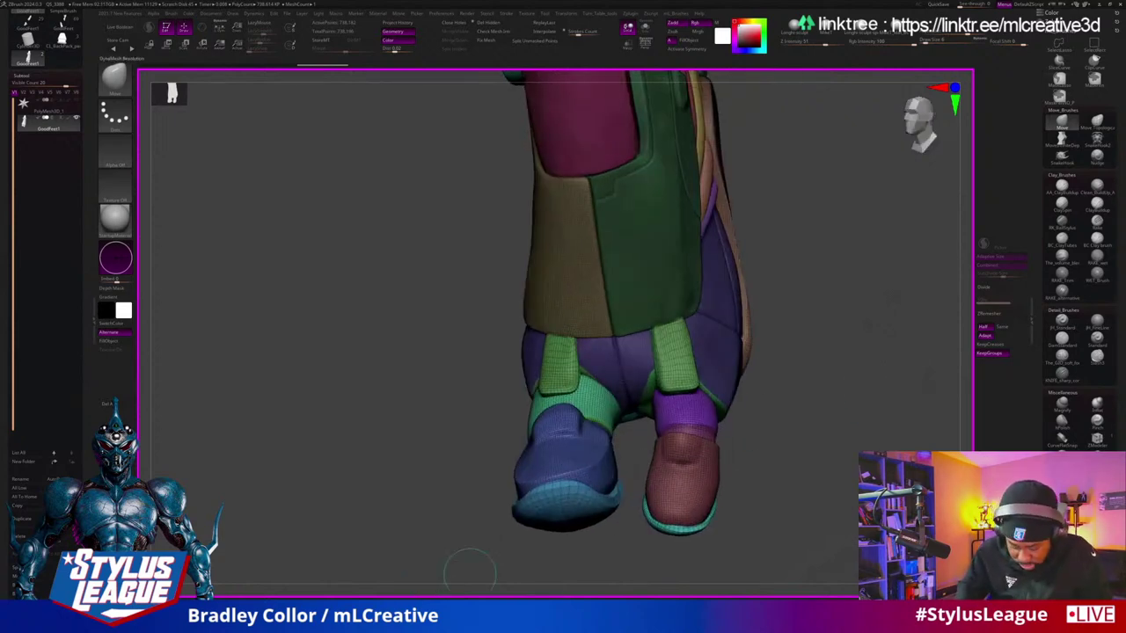
click(362, 586)
drag(872, 409, 849, 428)
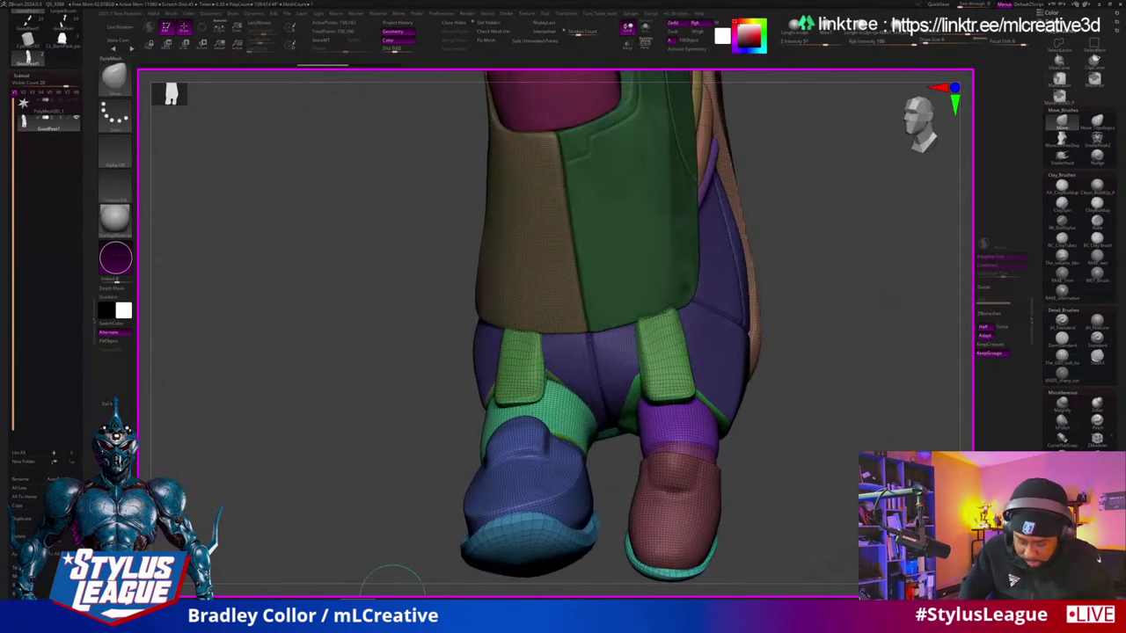
mouse_move(935, 406)
ctrl+mouse_down()
mouse_move(916, 388)
mouse_move(851, 383)
mouse_move(884, 397)
mouse_move(846, 438)
mouse_move(859, 390)
mouse_move(868, 425)
mouse_move(854, 382)
mouse_move(862, 357)
mouse_move(844, 367)
mouse_move(804, 301)
ctrl+mouse_up()
Step: Check the remeshed leg from the front, ending with polyframes off
key(space)
key(space)
key(shift+f)
key(b)
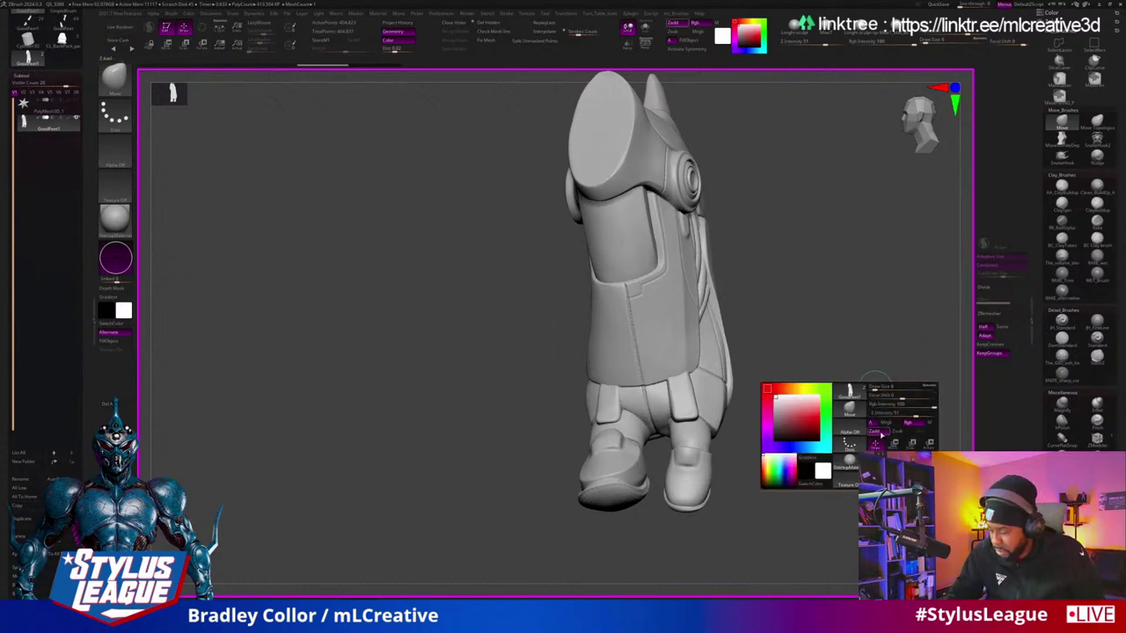
key(shift+f)
mouse_move(873, 361)
mouse_down()
mouse_move(856, 384)
mouse_move(890, 380)
mouse_move(850, 377)
mouse_up()
key(shift+f)
key(space)
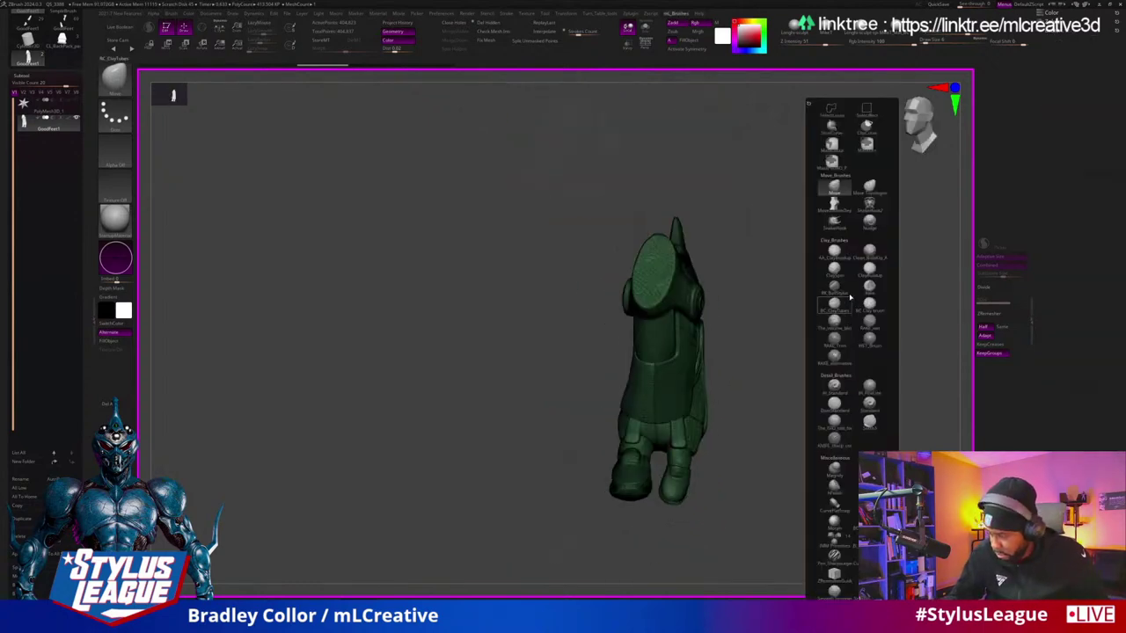
Step: Pick a selection brush, test a selection stroke on the boot, then show everything again
click(834, 127)
click(809, 128)
mouse_move(802, 291)
mouse_down()
mouse_move(801, 357)
mouse_move(810, 347)
mouse_up()
key(ctrl+shift)
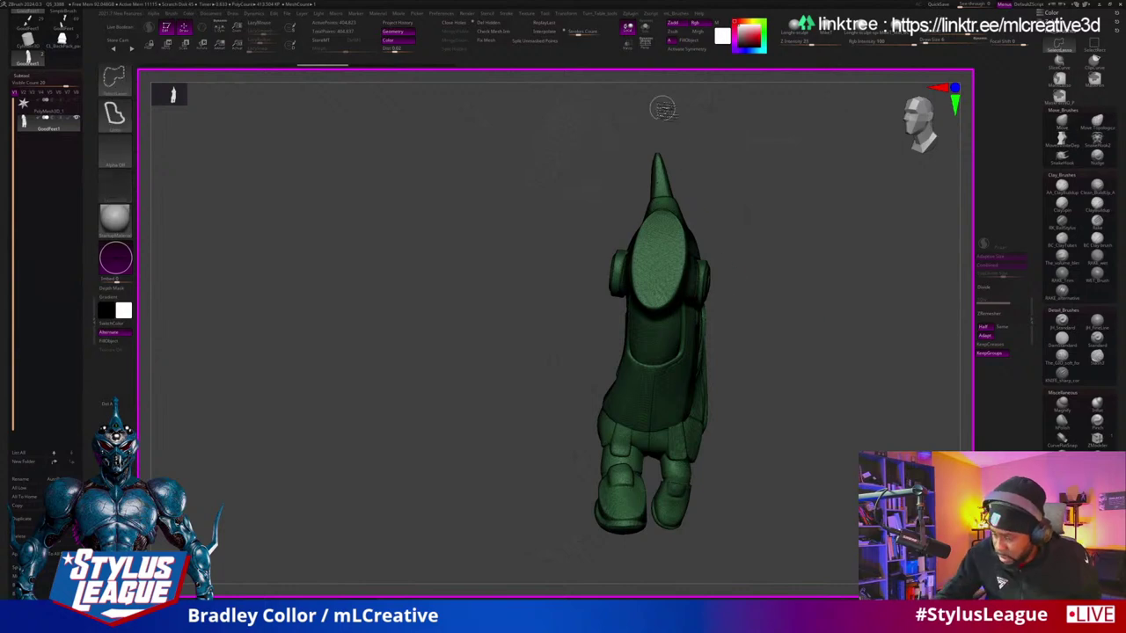
ctrl+shift+drag(663, 415, 663, 417)
ctrl+shift+click(817, 343)
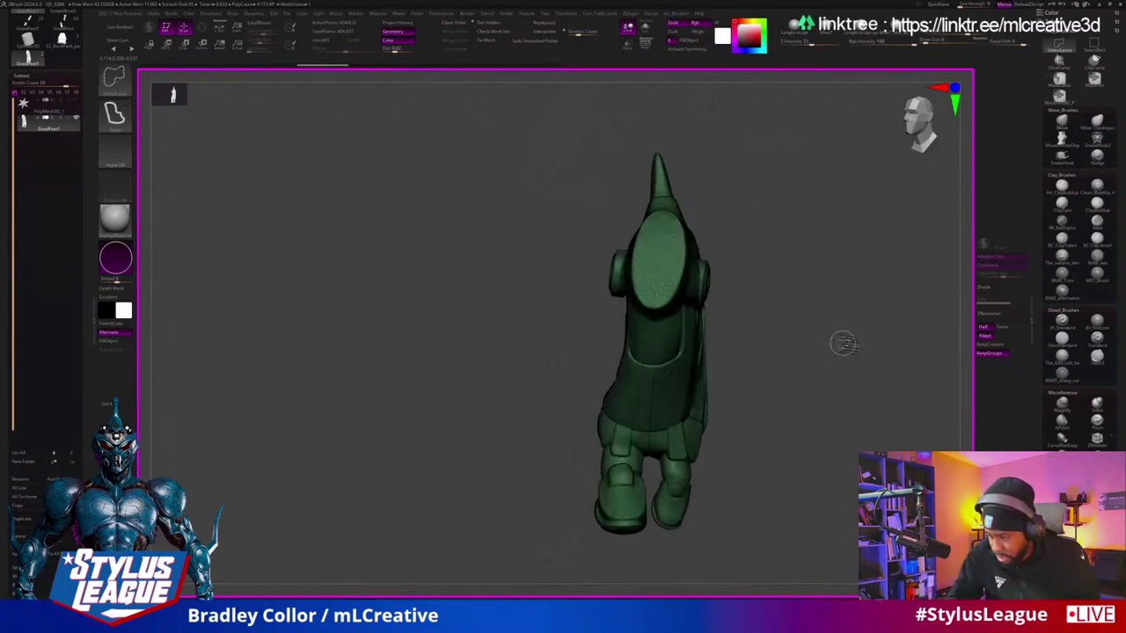
Step: Slice the boot down its centre with SliceCurve and check each half
click(1065, 80)
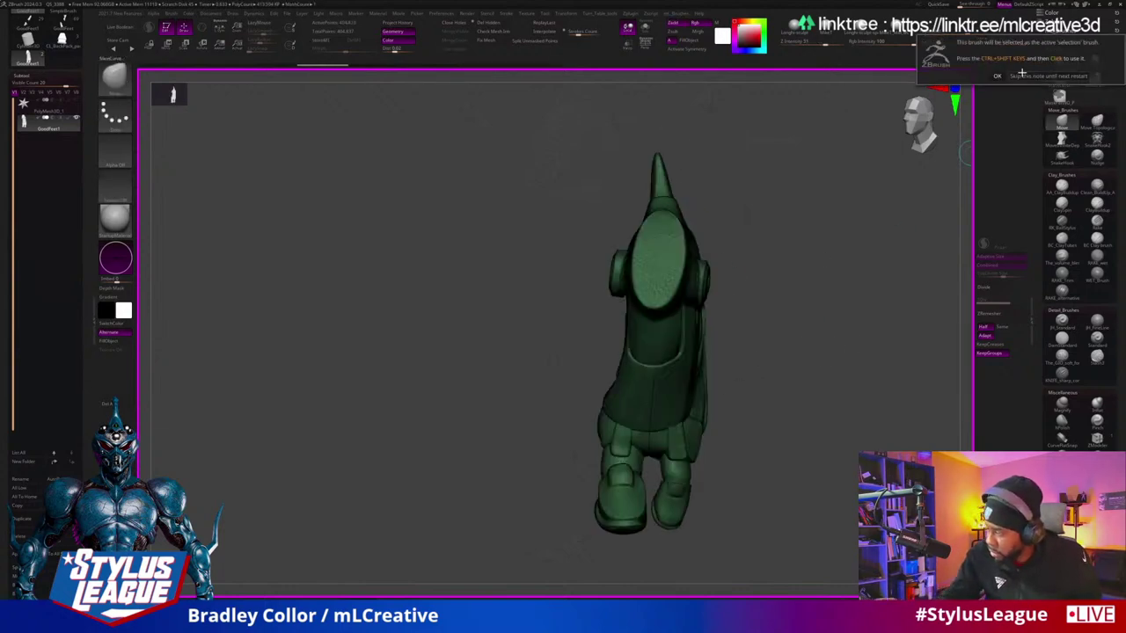
click(1021, 75)
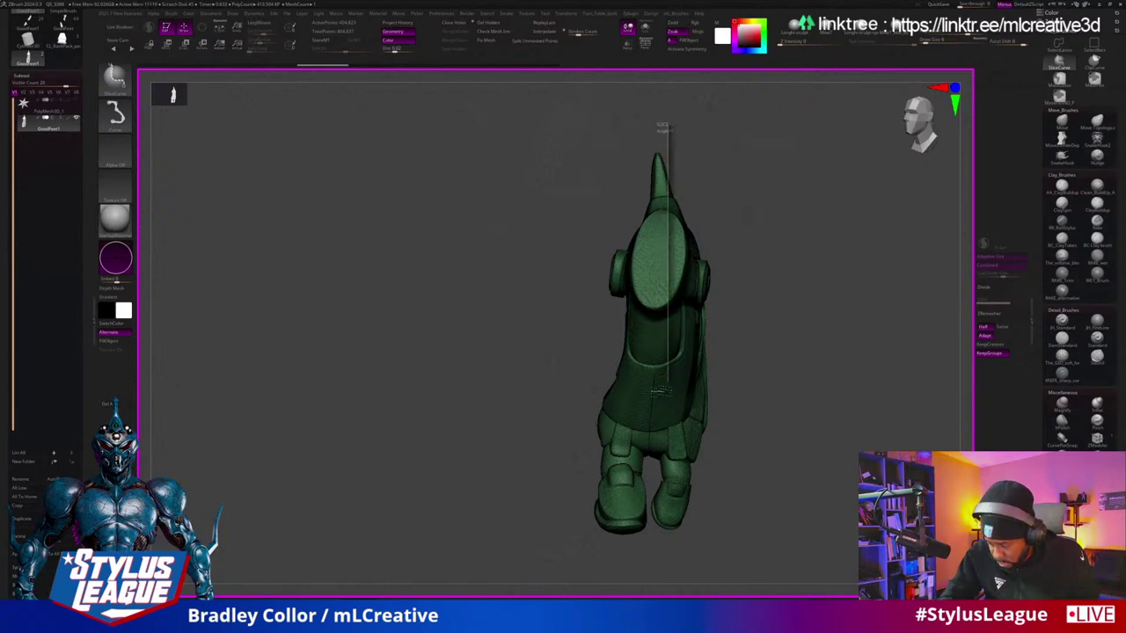
mouse_move(660, 389)
mouse_down()
mouse_move(654, 461)
mouse_move(652, 397)
mouse_move(650, 415)
mouse_up()
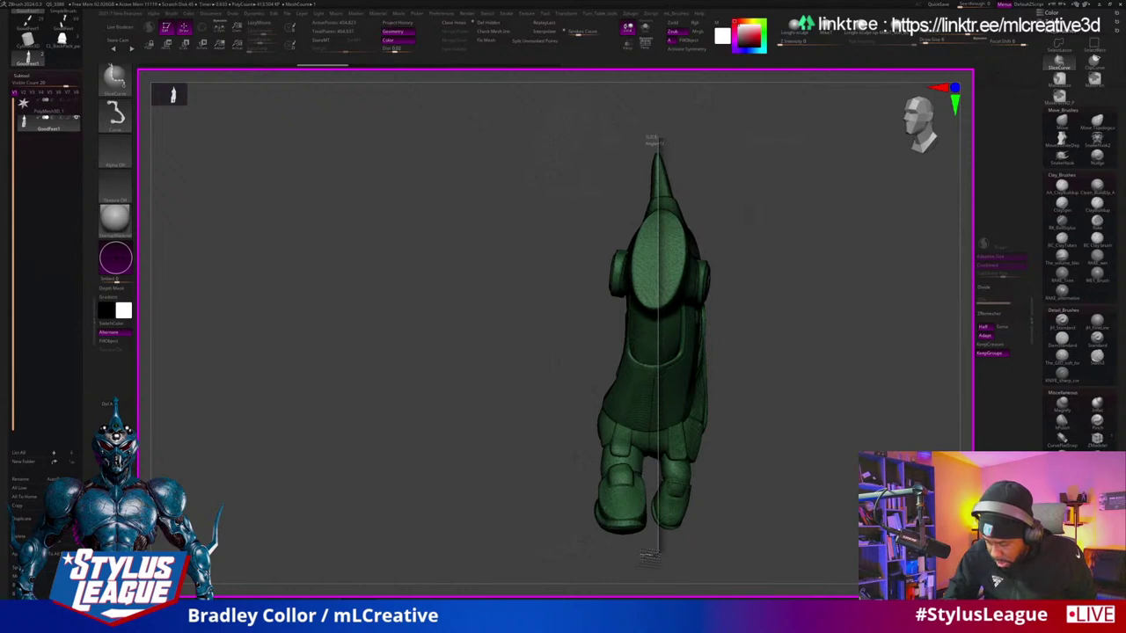
drag(648, 556, 648, 554)
mouse_move(830, 390)
mouse_down()
mouse_move(834, 408)
mouse_move(796, 406)
mouse_move(784, 420)
mouse_move(839, 402)
mouse_move(857, 427)
mouse_move(860, 389)
mouse_up()
ctrl+shift+click(703, 405)
ctrl+shift+click(783, 419)
Step: Switch to the MaskPen brush and orbit to the feet with polygroup colours on
key(space)
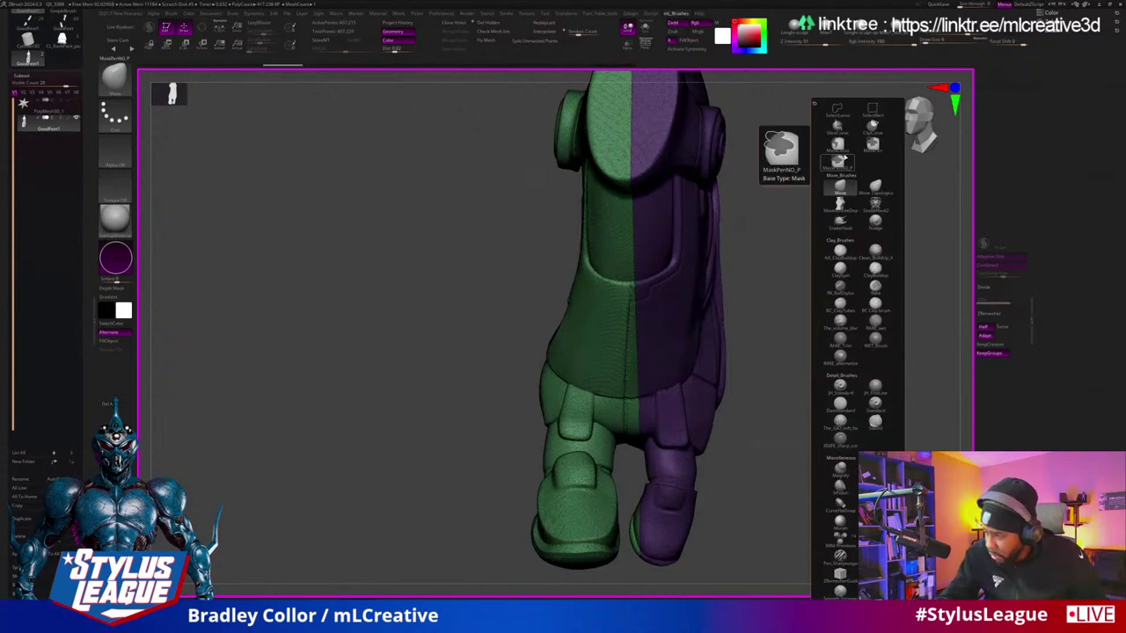
click(840, 159)
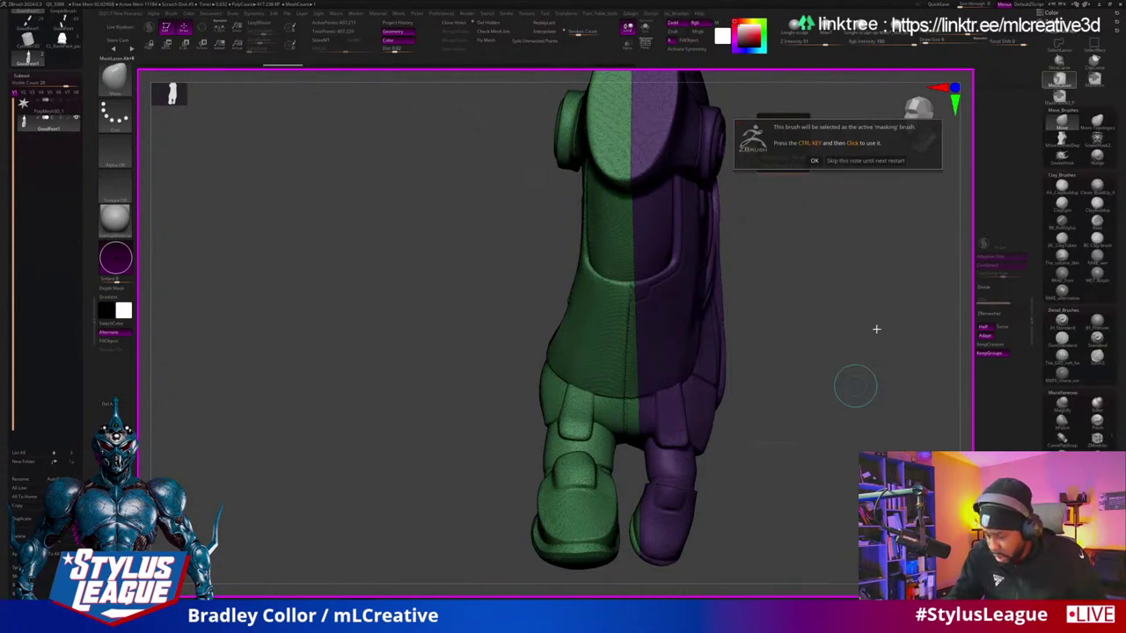
key(shift+f)
drag(868, 354, 842, 342)
key(shift+f)
drag(829, 445, 757, 471)
Step: Isolate the purple and green leg polygroups one at a time, then show all parts
key(ctrl)
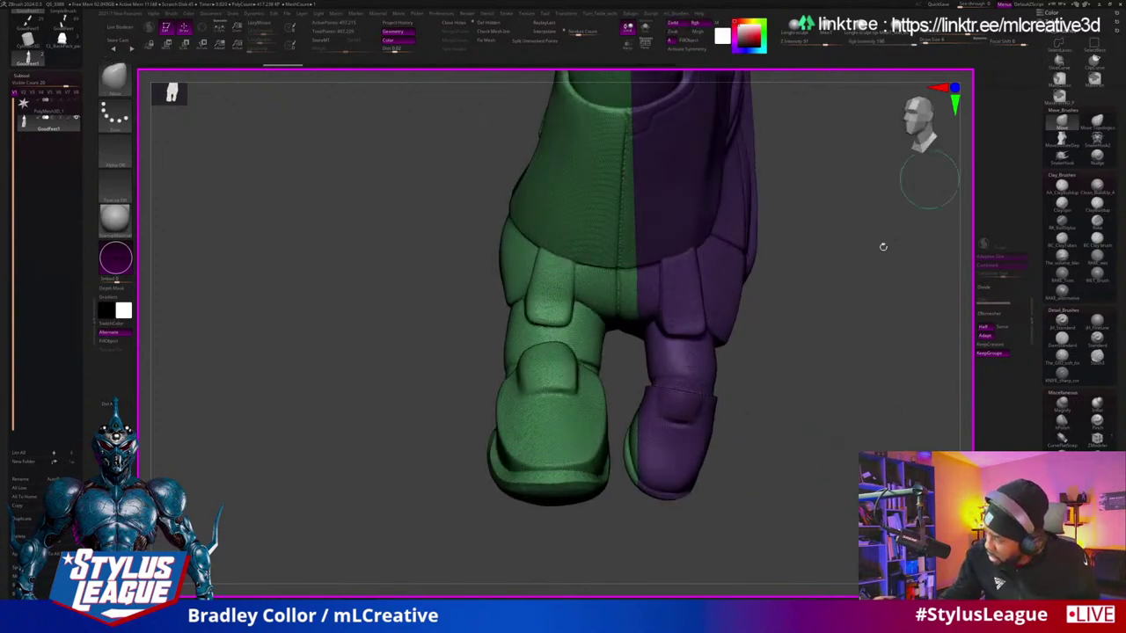
mouse_move(824, 433)
mouse_down()
mouse_move(799, 410)
mouse_move(620, 406)
mouse_move(600, 514)
mouse_move(644, 579)
mouse_move(752, 569)
mouse_move(817, 532)
mouse_up()
mouse_move(837, 490)
mouse_down()
mouse_move(861, 357)
mouse_move(875, 396)
mouse_move(874, 360)
mouse_move(889, 352)
mouse_move(739, 246)
mouse_up()
ctrl+shift+click(874, 396)
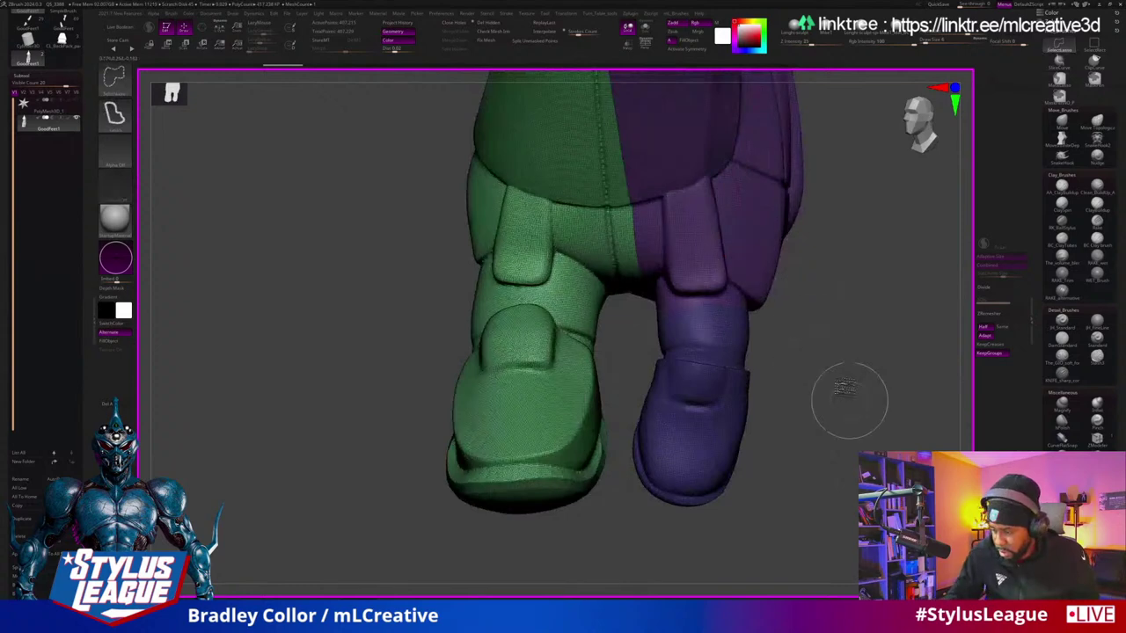
ctrl+shift+click(754, 252)
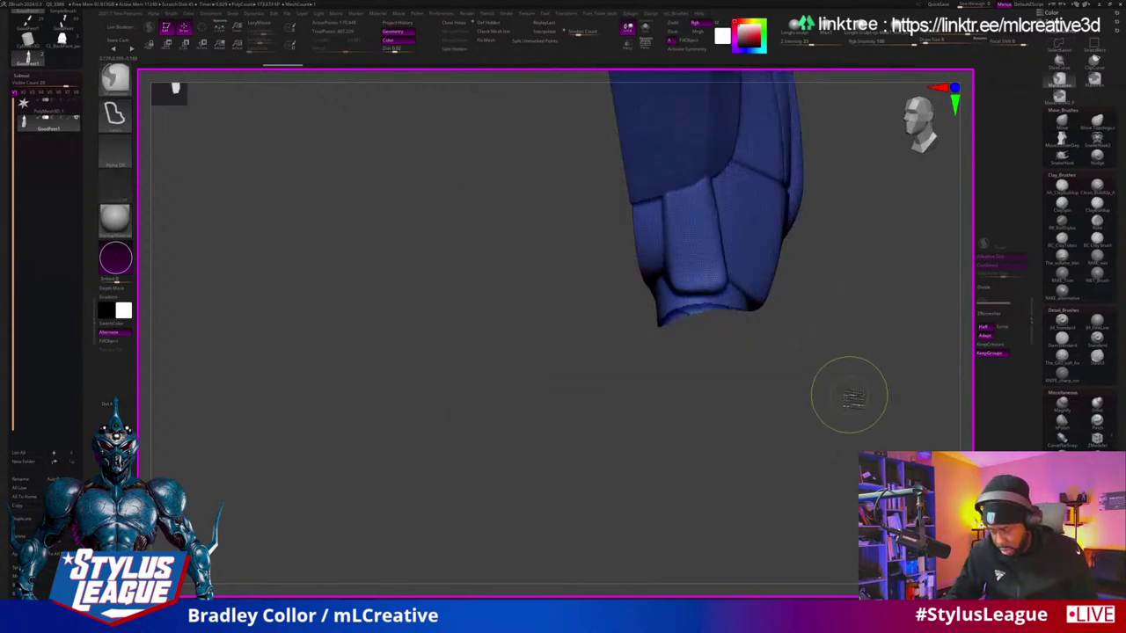
ctrl+shift+click(860, 409)
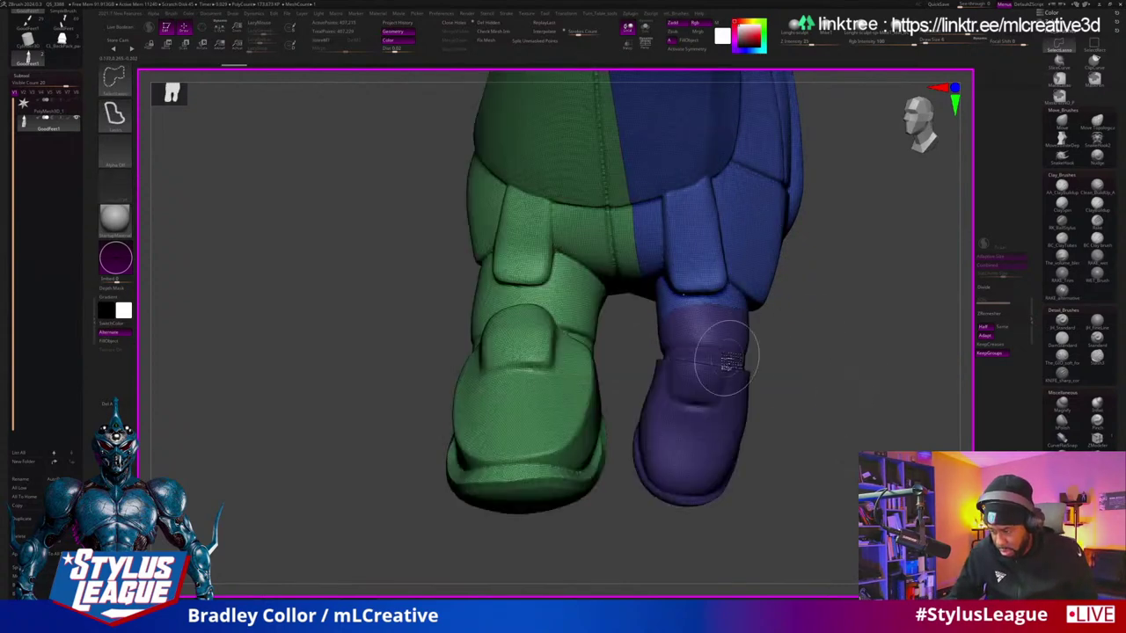
ctrl+shift+click(595, 230)
ctrl+shift+drag(836, 459, 799, 294)
key(shift+f)
ctrl+shift+click(855, 413)
Step: Try a first SliceCurve cut across the boot's top, then restore the full boot
alt+drag(744, 95, 581, 321)
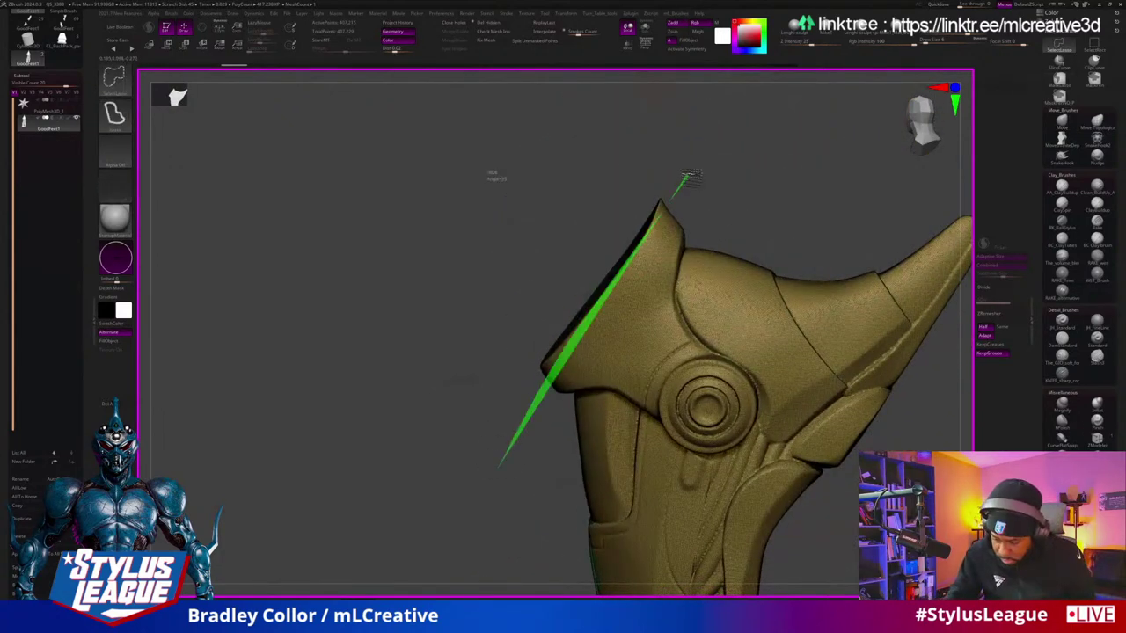
ctrl+shift+drag(678, 180, 708, 175)
ctrl+shift+click(748, 158)
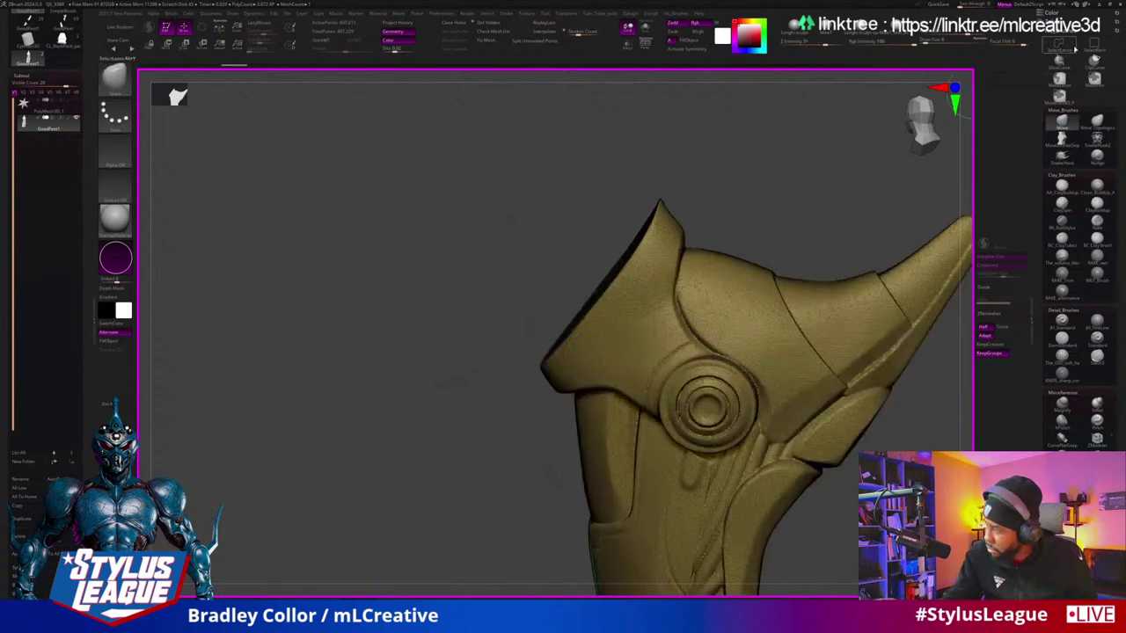
drag(745, 173, 526, 374)
mouse_move(685, 174)
ctrl+shift+mouse_down()
mouse_move(680, 164)
mouse_move(763, 197)
mouse_move(839, 301)
mouse_move(792, 290)
mouse_move(809, 282)
mouse_move(630, 353)
mouse_move(716, 289)
mouse_move(804, 261)
mouse_move(817, 221)
mouse_move(892, 258)
ctrl+shift+mouse_up()
key(shift+f)
key(shift+f)
key(shift+f)
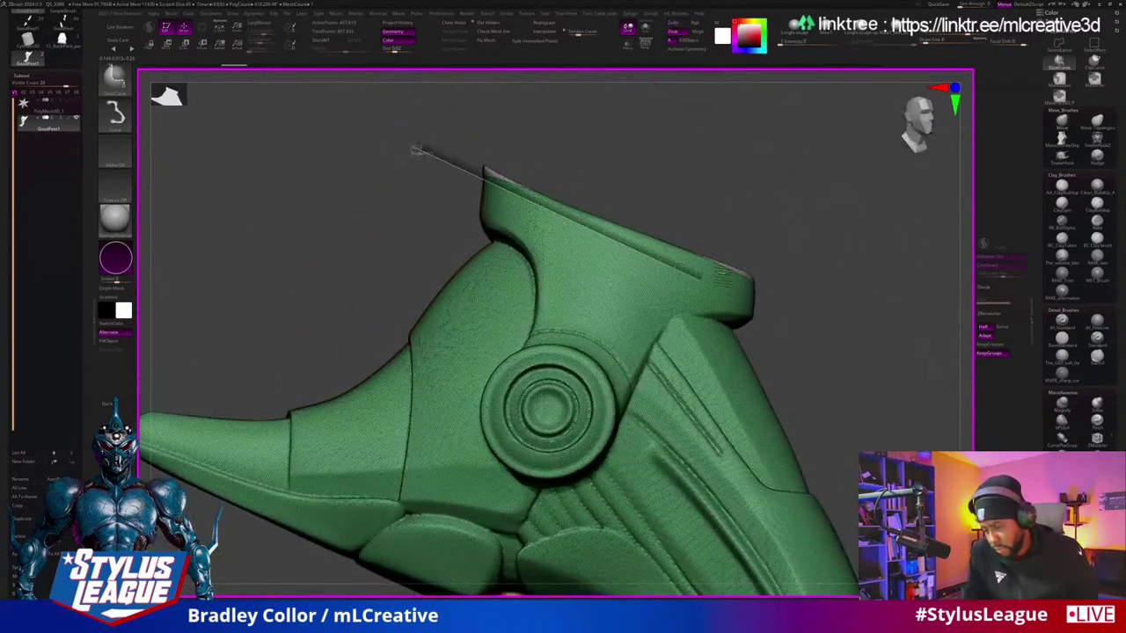
Step: Slice along the boot's top edge so the oval cap becomes its own polygroup
drag(748, 274, 763, 291)
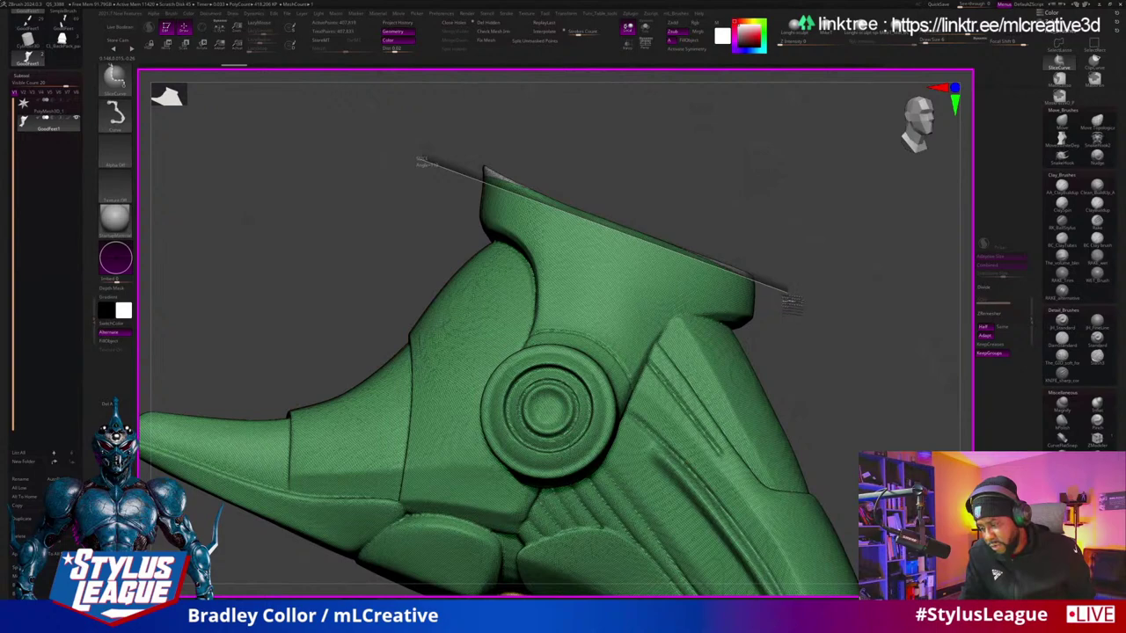
drag(792, 301, 660, 277)
ctrl+shift+click(685, 261)
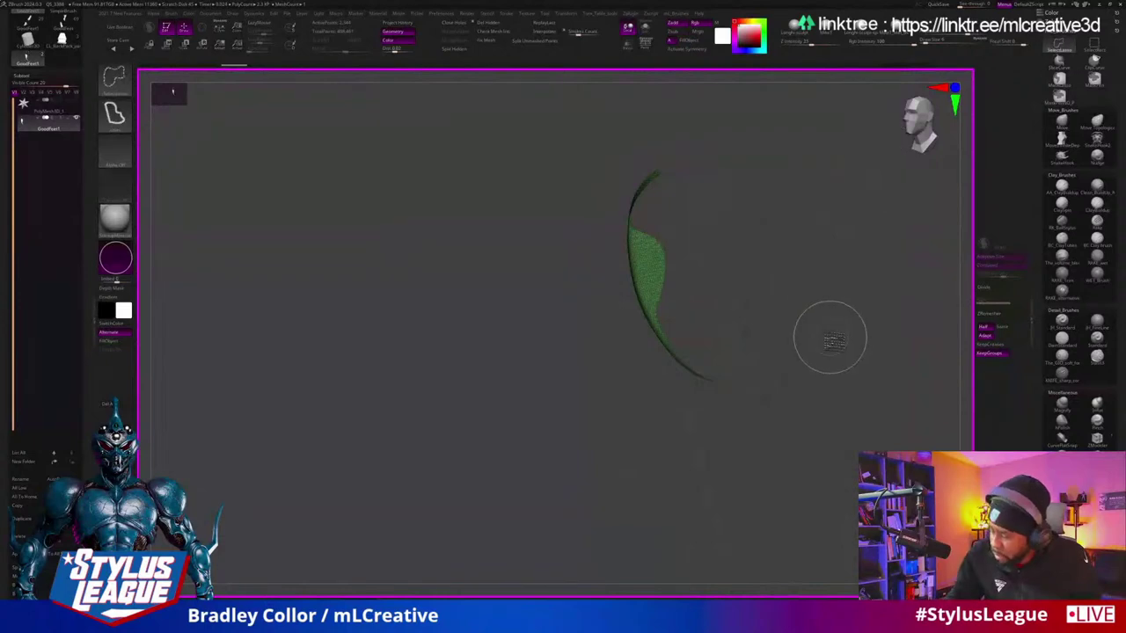
ctrl+shift+click(840, 290)
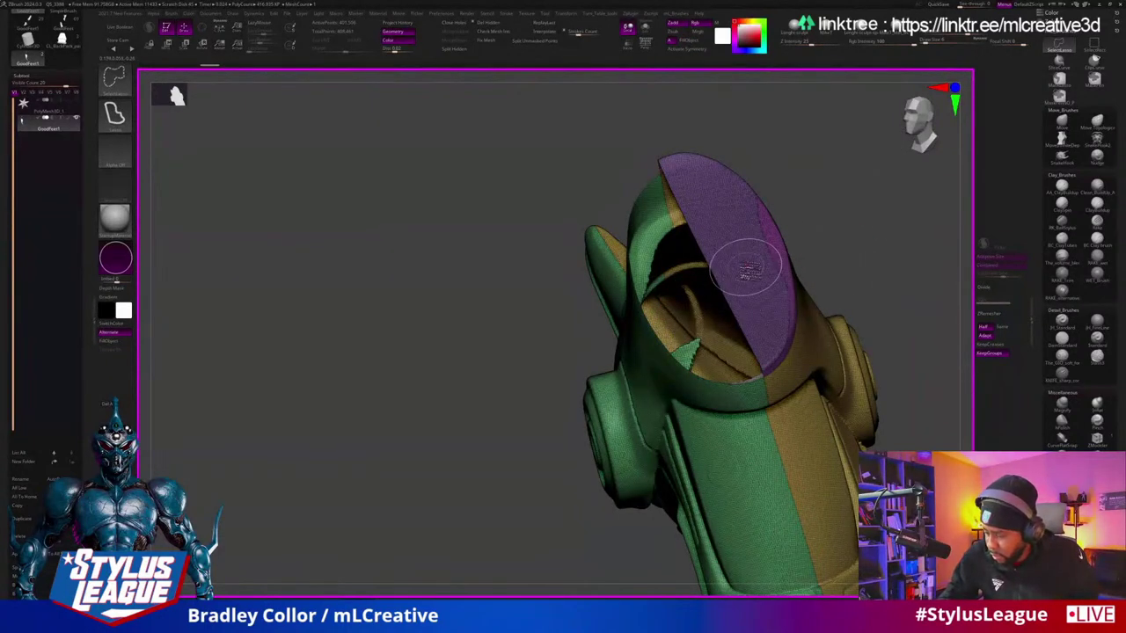
ctrl+alt+shift+click(771, 252)
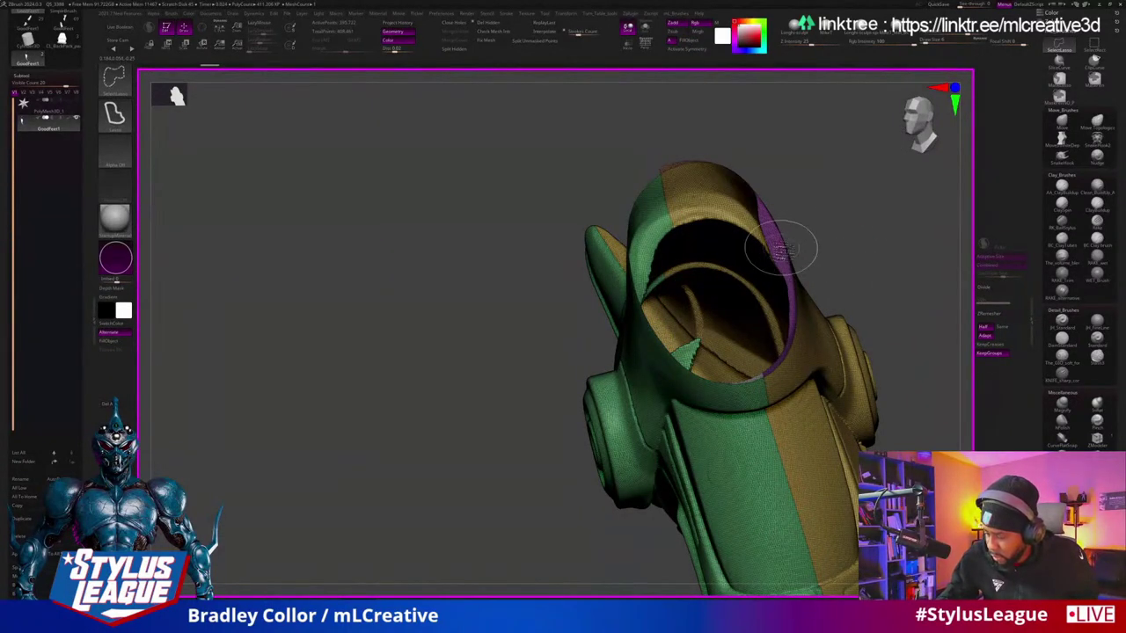
ctrl+shift+drag(853, 291, 732, 413)
Step: Inspect the separated cap by hiding and isolating it, then show the whole boot
key(shift+f)
ctrl+shift+click(910, 323)
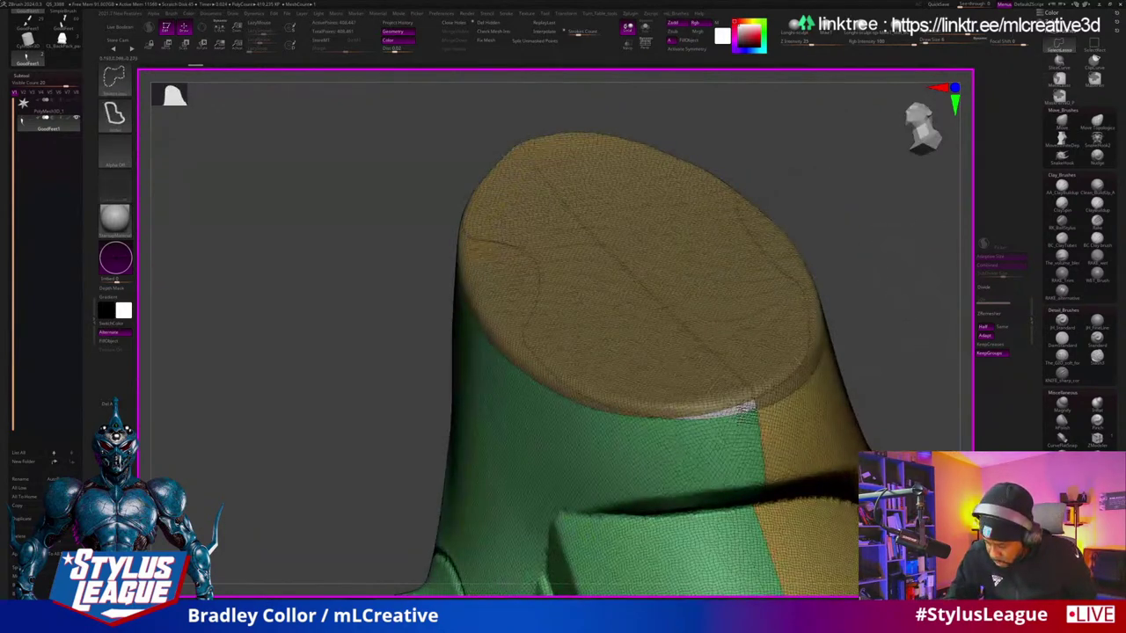
ctrl+shift+click(742, 409)
ctrl+shift+drag(842, 378, 915, 280)
ctrl+alt+shift+click(748, 363)
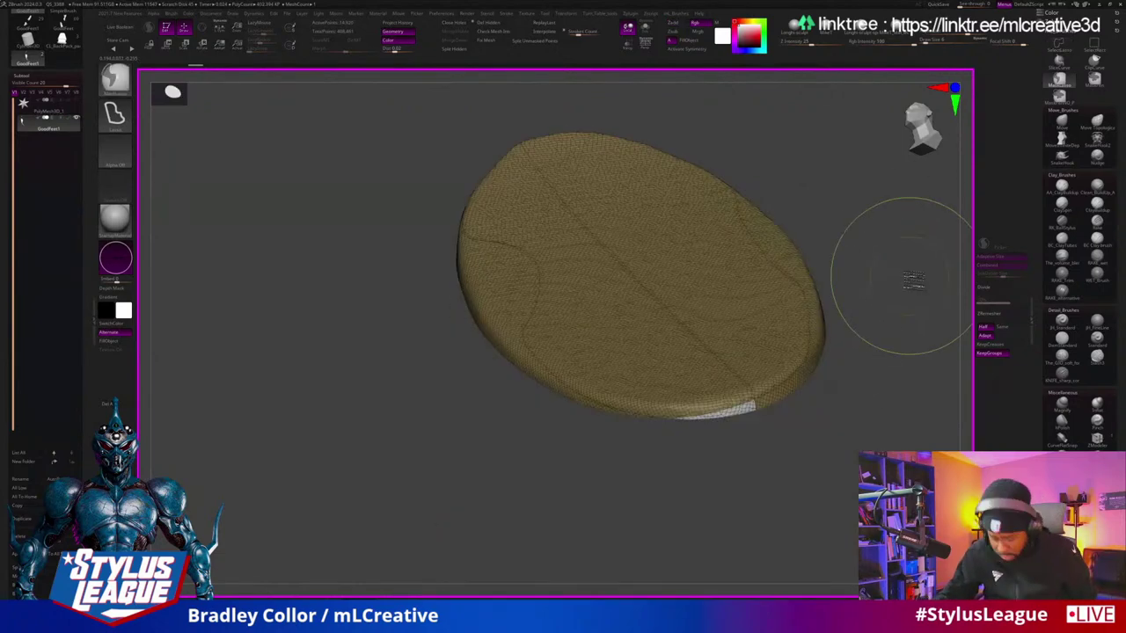
mouse_move(909, 323)
mouse_down()
mouse_move(868, 319)
mouse_move(871, 334)
mouse_move(893, 275)
mouse_move(854, 234)
mouse_move(824, 281)
mouse_move(846, 369)
mouse_move(774, 423)
mouse_move(573, 355)
mouse_move(710, 317)
mouse_move(859, 326)
mouse_move(764, 345)
mouse_up()
ctrl+shift+click(884, 323)
Step: Select a masking brush and mask along the boot's upper edge
key(b)
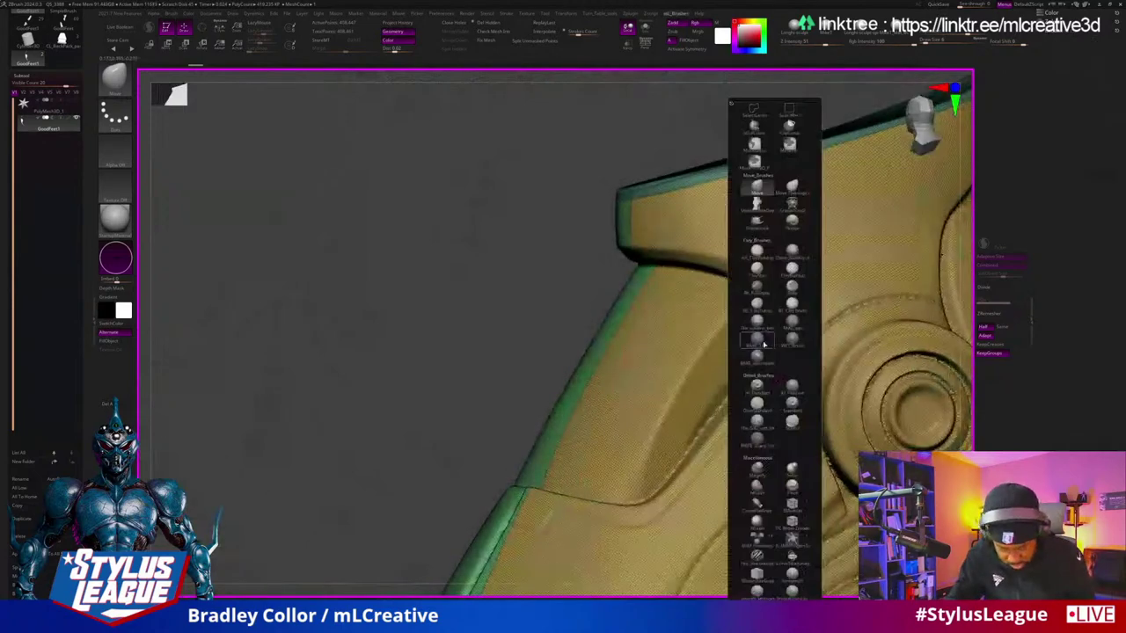
mouse_move(844, 352)
mouse_down()
mouse_move(862, 343)
mouse_move(812, 331)
mouse_move(854, 279)
mouse_up()
key(b)
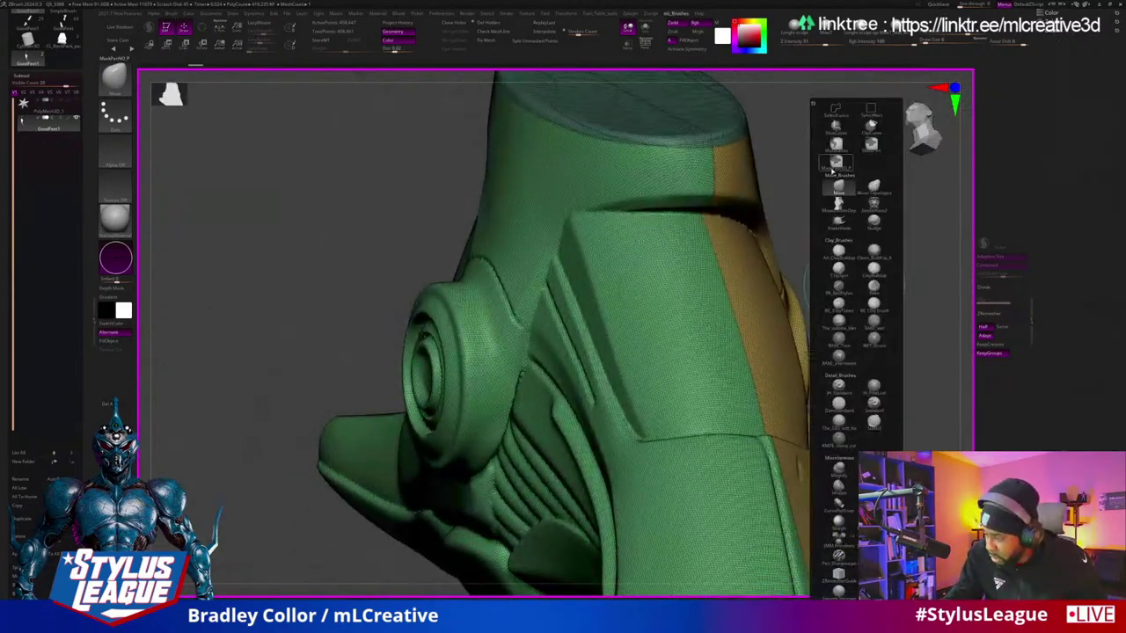
click(834, 164)
click(814, 183)
drag(800, 264, 765, 282)
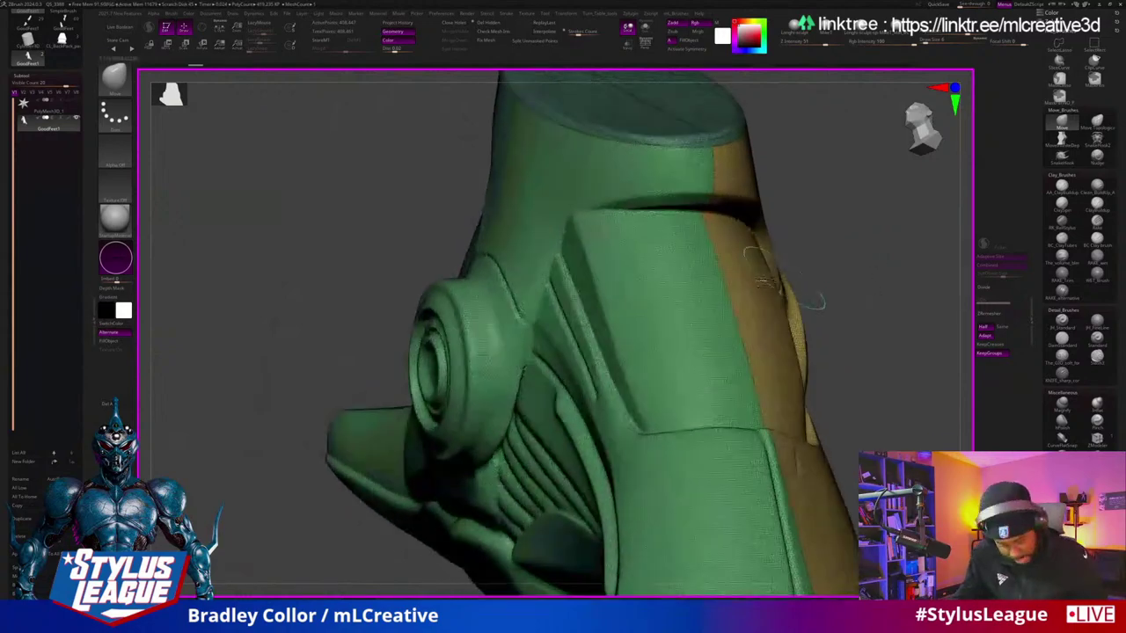
drag(862, 280, 888, 272)
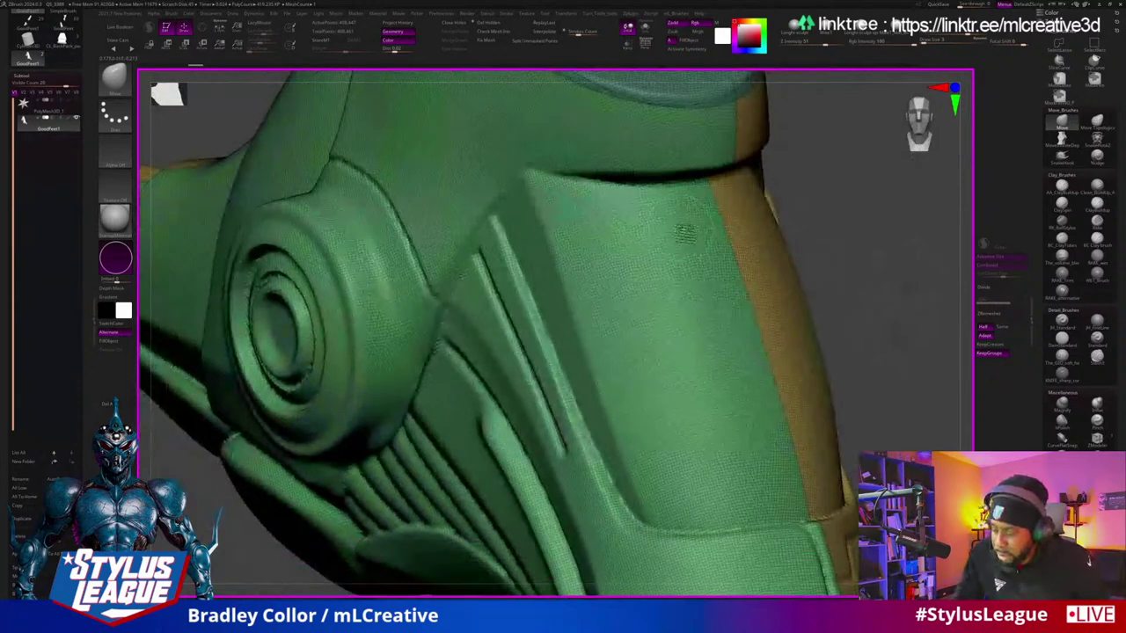
ctrl+drag(730, 191, 591, 204)
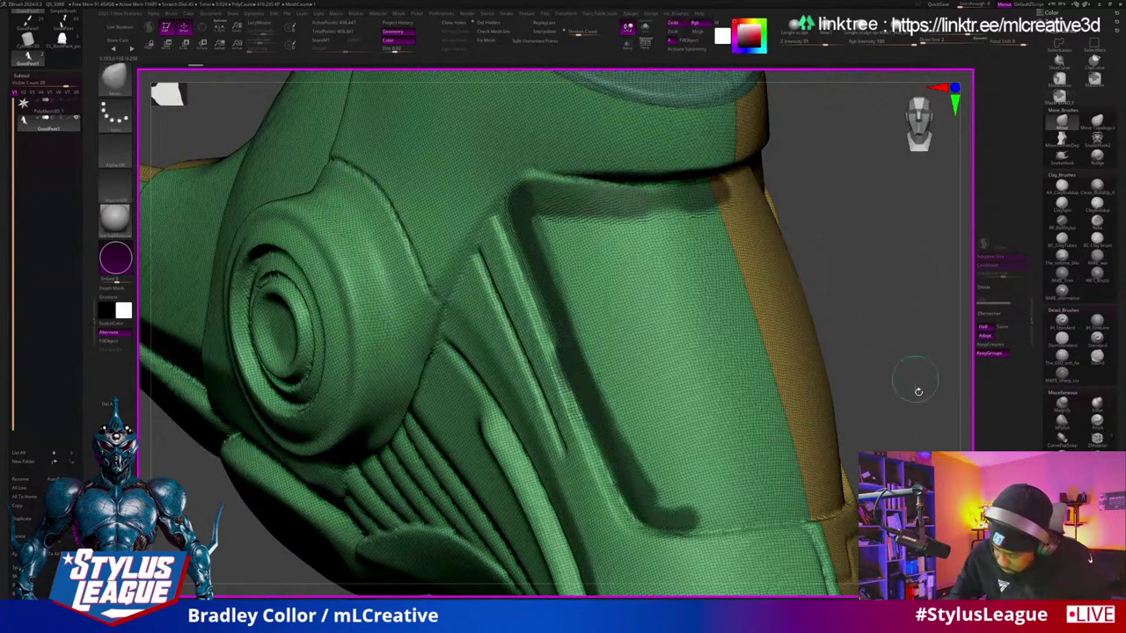
Step: Paint a mask over the raised box panel on the green shin
alt+drag(917, 390, 607, 404)
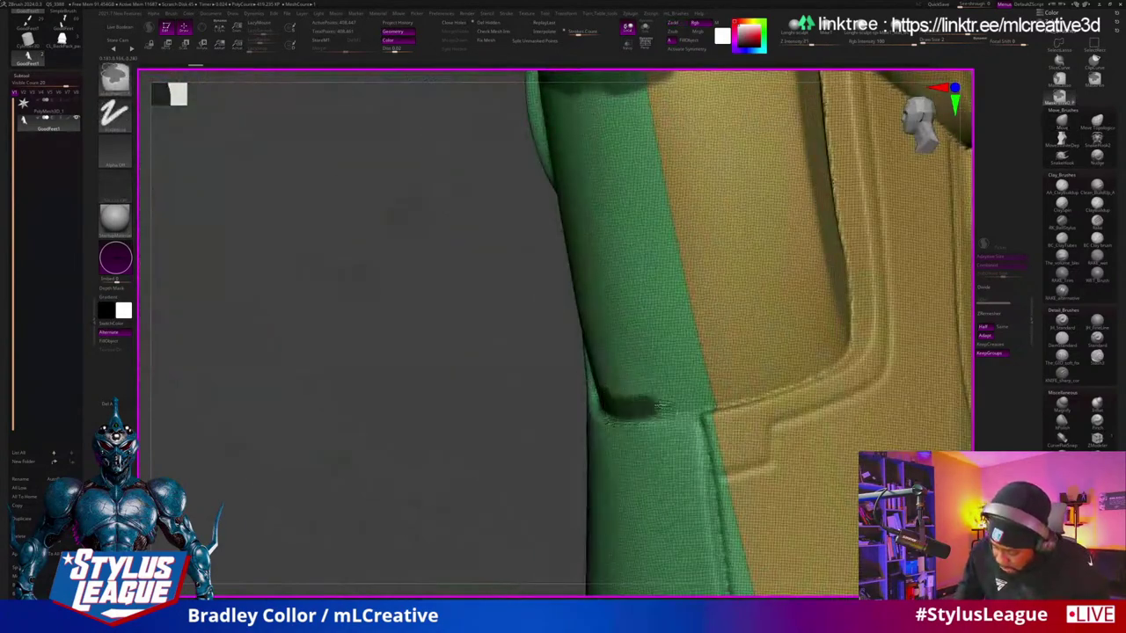
drag(507, 427, 438, 425)
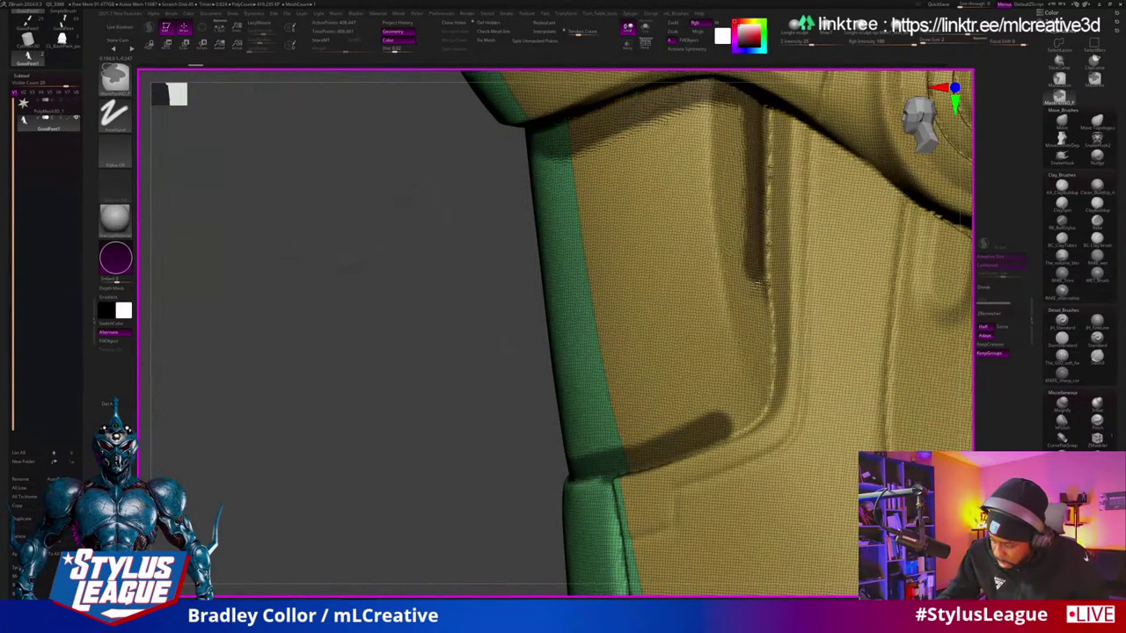
mouse_move(670, 412)
mouse_down()
mouse_move(469, 460)
mouse_move(842, 297)
mouse_up()
mouse_move(940, 239)
mouse_down()
mouse_move(912, 237)
mouse_move(929, 232)
mouse_move(712, 300)
mouse_move(568, 439)
mouse_up()
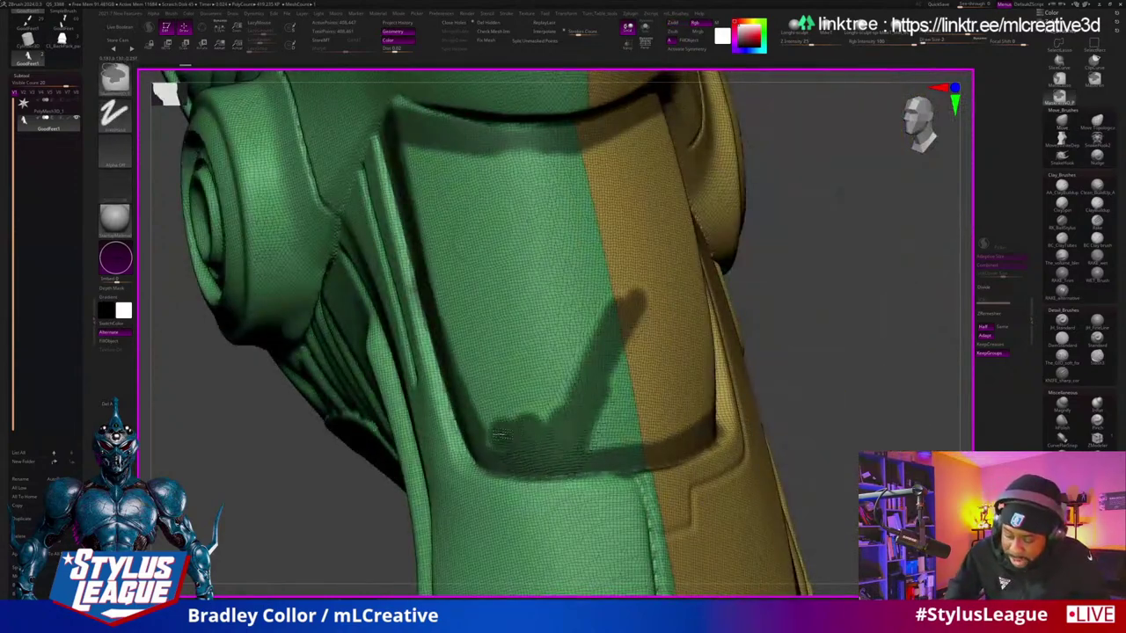
mouse_move(465, 126)
ctrl+mouse_down()
mouse_move(598, 429)
mouse_move(572, 415)
ctrl+mouse_up()
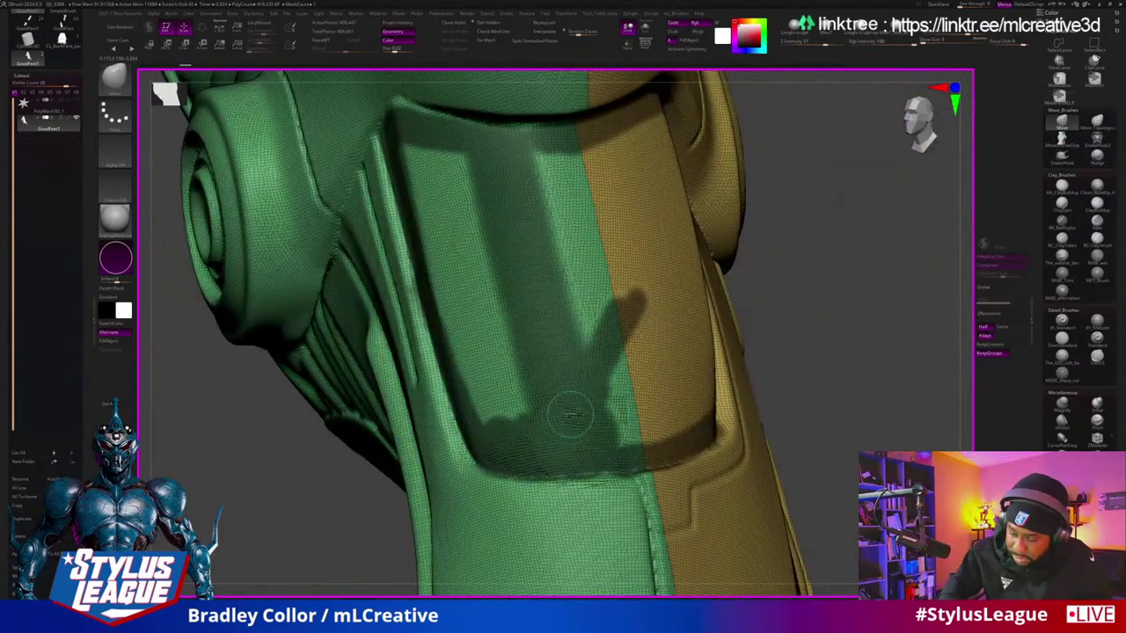
ctrl+drag(463, 155, 484, 414)
ctrl+drag(483, 257, 466, 198)
ctrl+drag(423, 155, 506, 427)
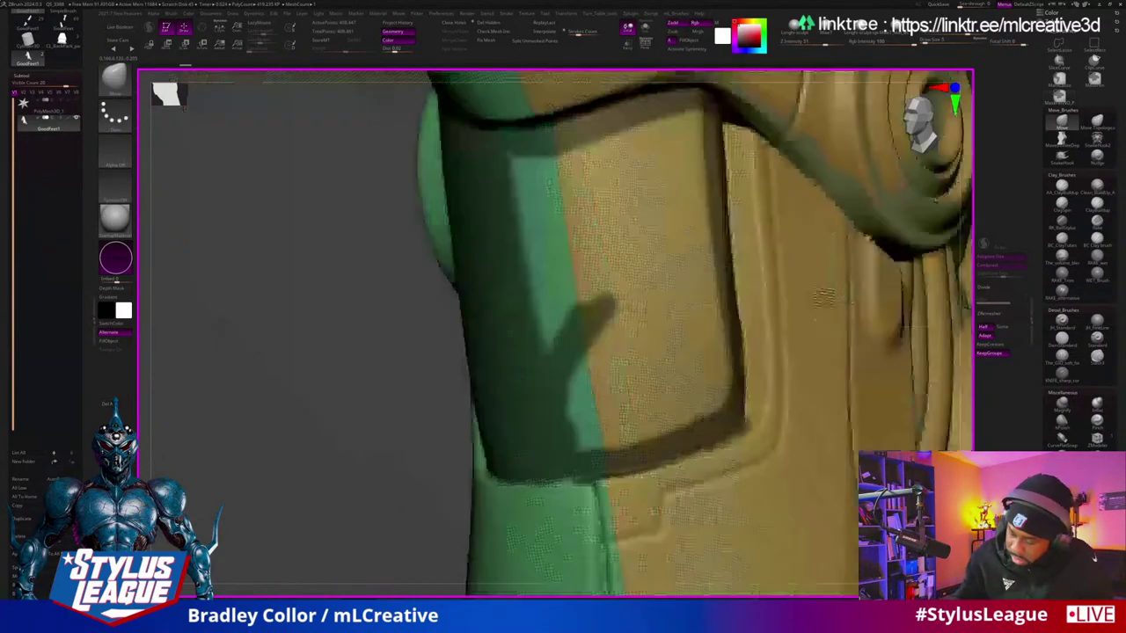
mouse_move(659, 386)
ctrl+mouse_down()
mouse_move(695, 387)
mouse_move(704, 268)
mouse_move(634, 116)
mouse_move(580, 387)
mouse_move(582, 369)
mouse_move(617, 377)
mouse_move(662, 267)
ctrl+mouse_up()
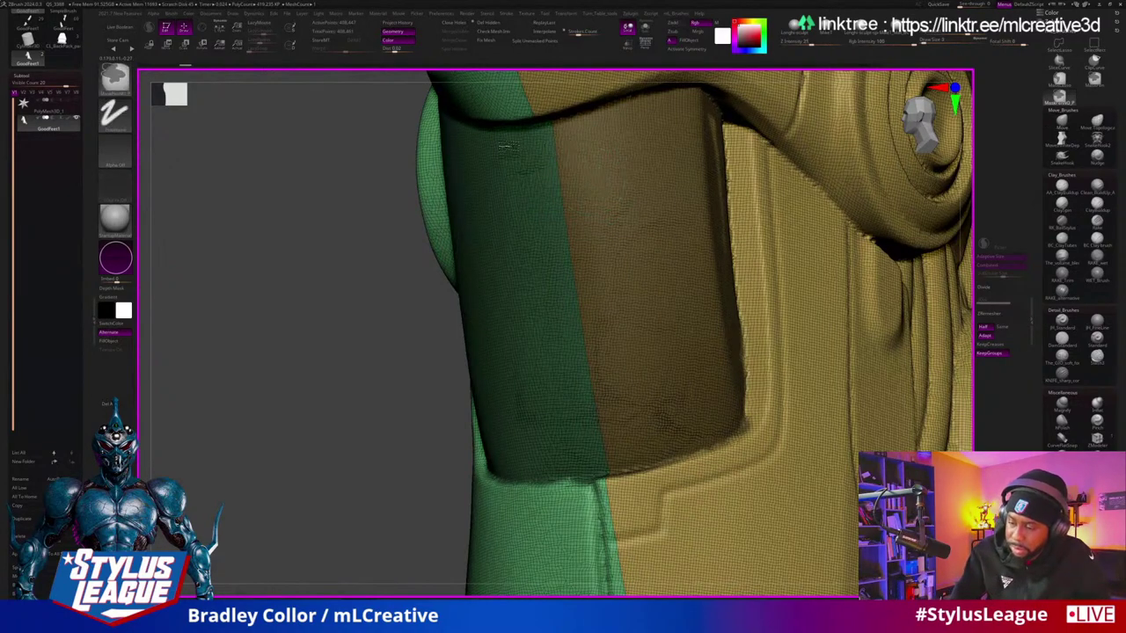
Step: Zoom out to the whole leg armour with polyframes off and turn it to view the round joint
mouse_move(396, 360)
mouse_down()
mouse_move(365, 389)
mouse_move(615, 229)
mouse_move(662, 176)
mouse_move(671, 140)
mouse_move(649, 193)
mouse_up()
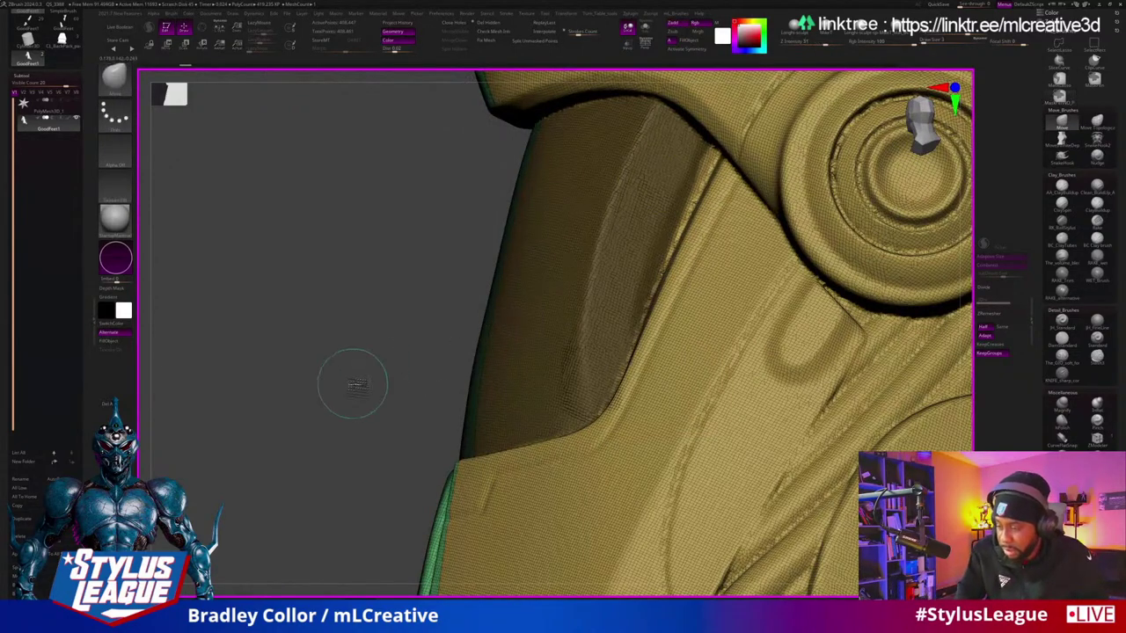
drag(352, 382, 852, 257)
key(shift+f)
key(b)
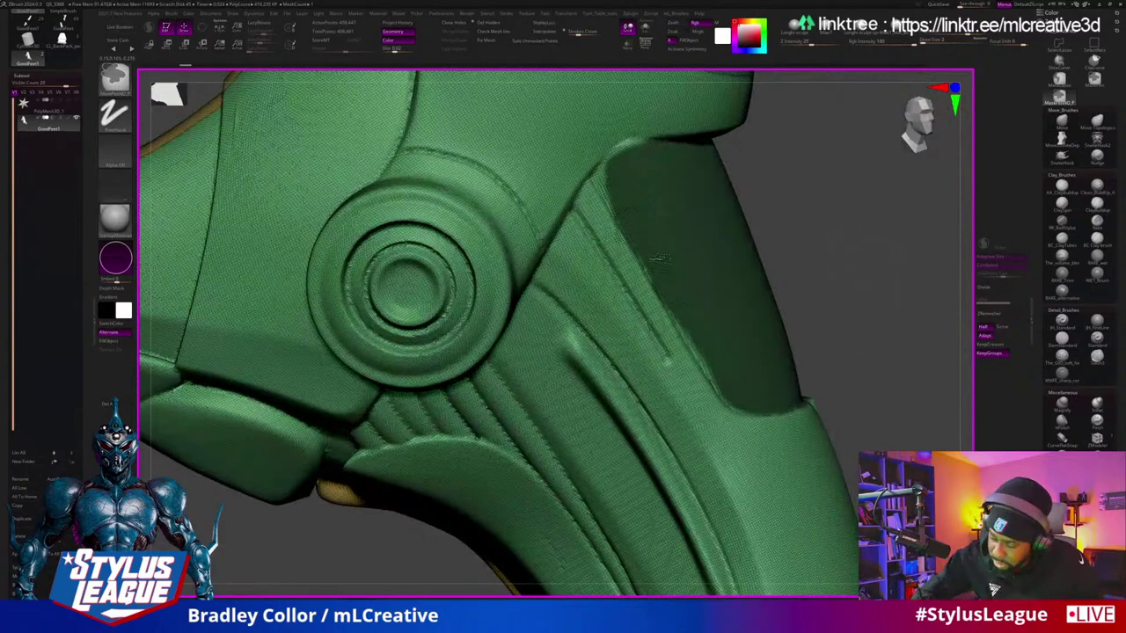
drag(648, 157, 862, 282)
mouse_move(880, 292)
mouse_down()
mouse_move(897, 304)
mouse_move(884, 319)
mouse_move(906, 317)
mouse_up()
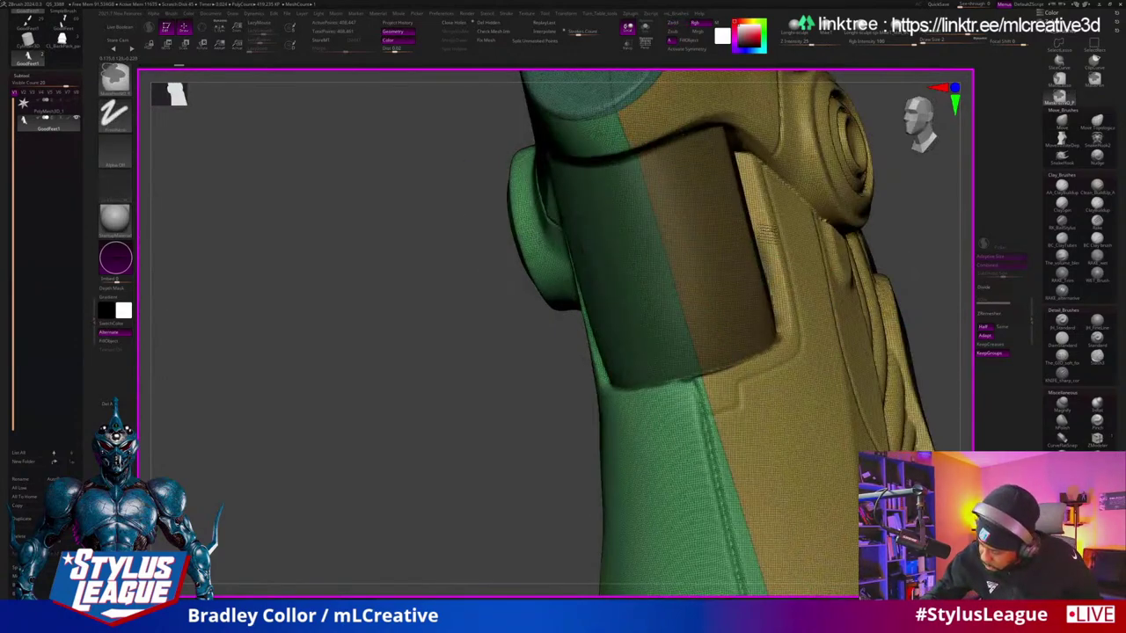
drag(822, 303, 883, 340)
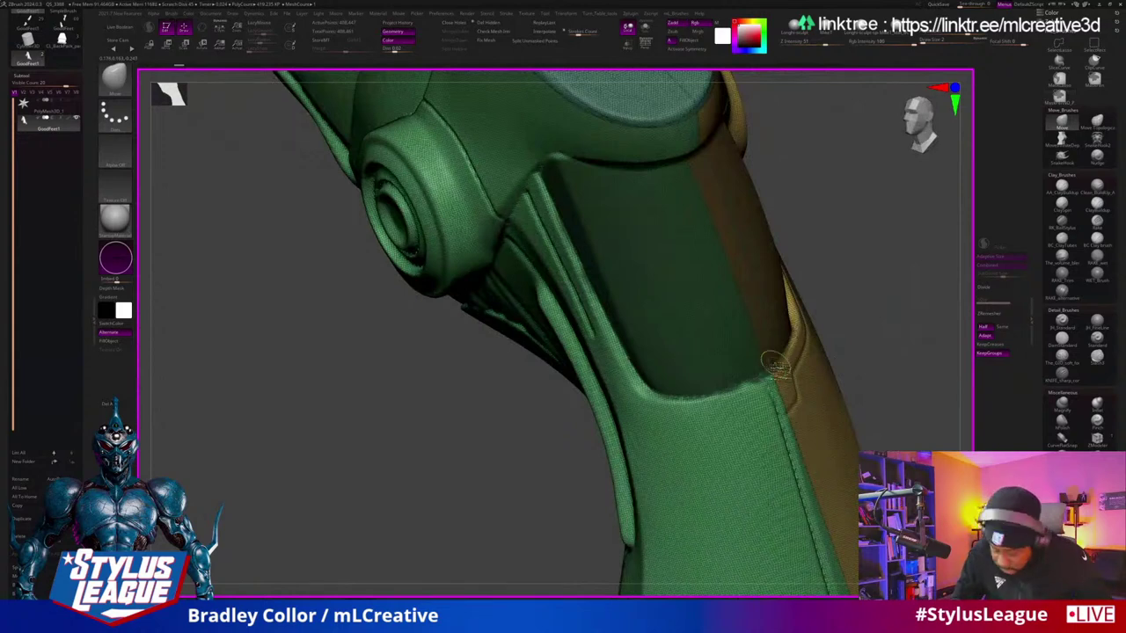
key(b)
key(c)
key(b)
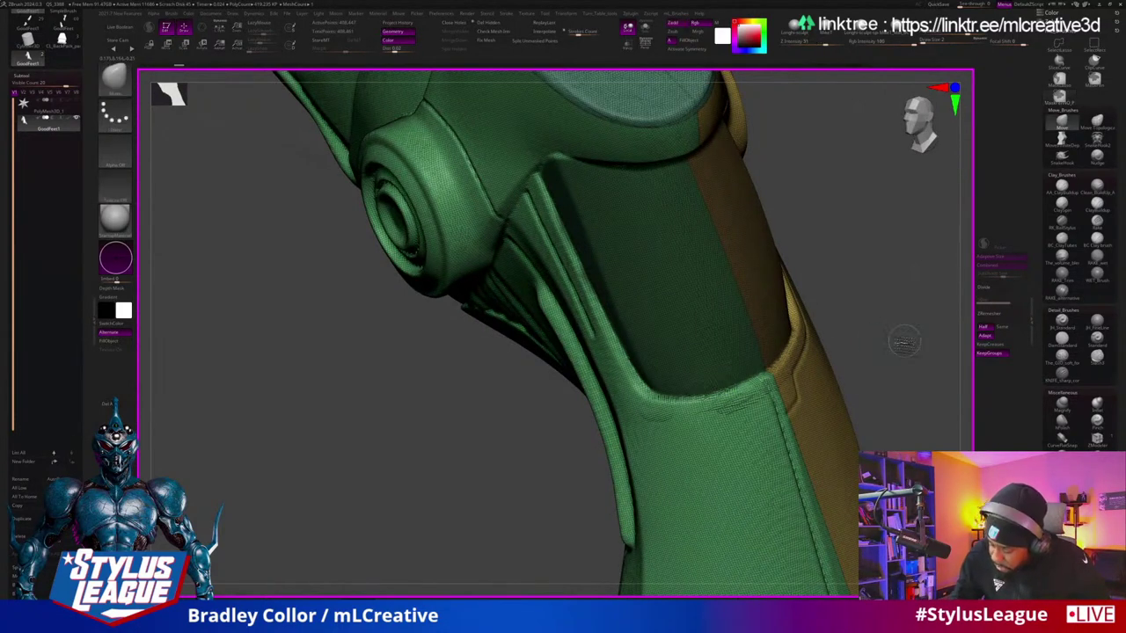
drag(905, 335, 862, 296)
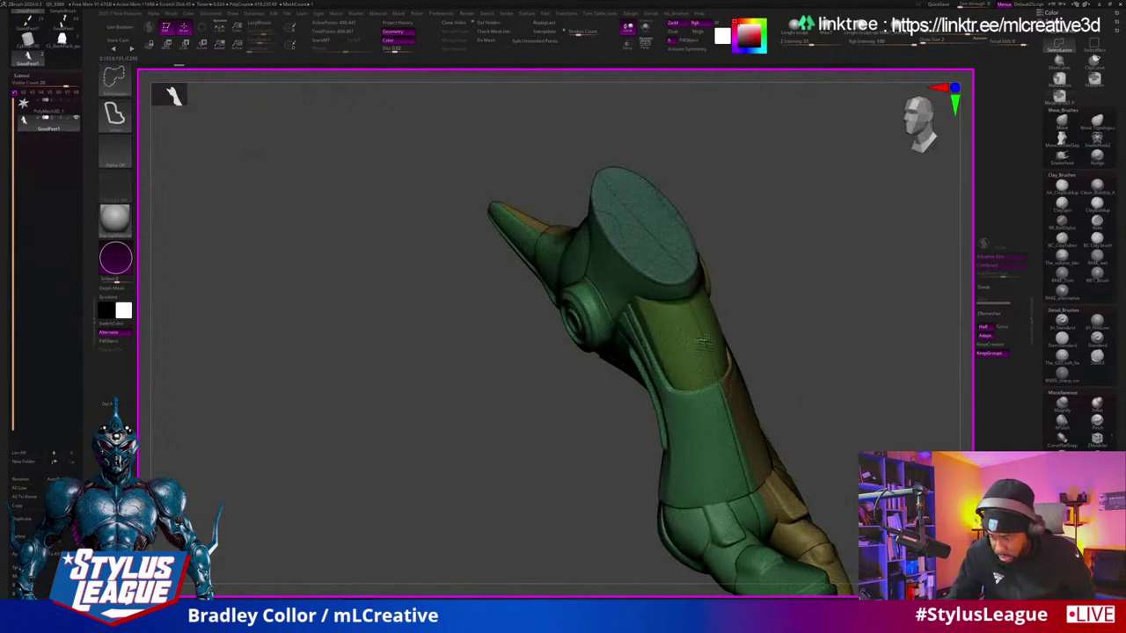
Step: Hide the olive shell and green toe pieces to isolate the rear boot's foot
ctrl+shift+click(686, 352)
ctrl+shift+drag(822, 439, 915, 309)
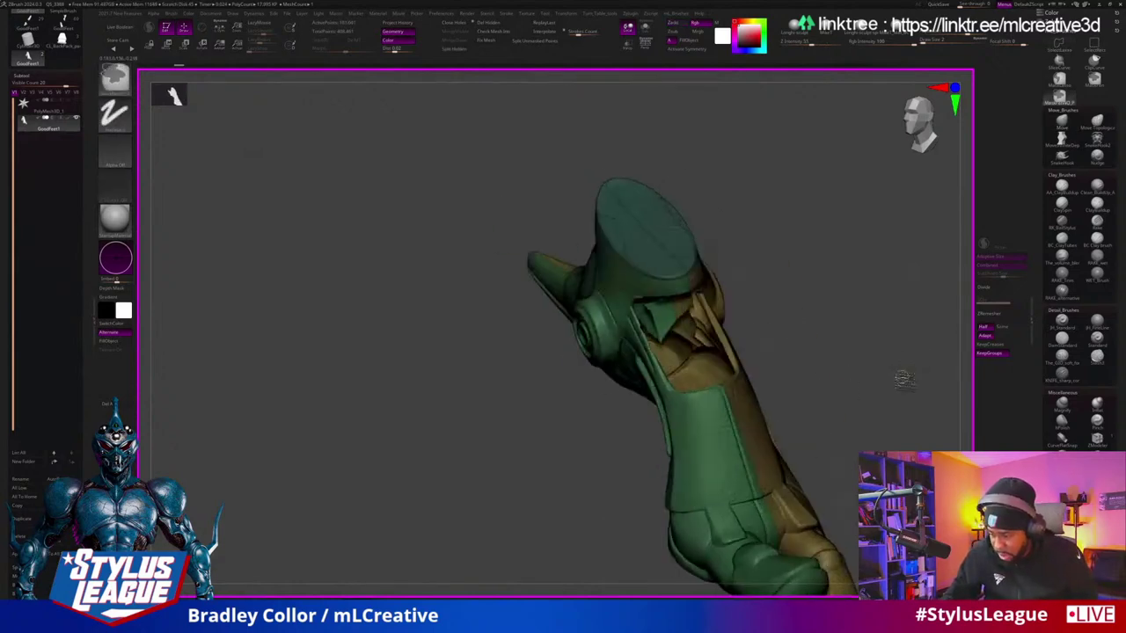
drag(909, 372, 773, 420)
ctrl+shift+click(691, 387)
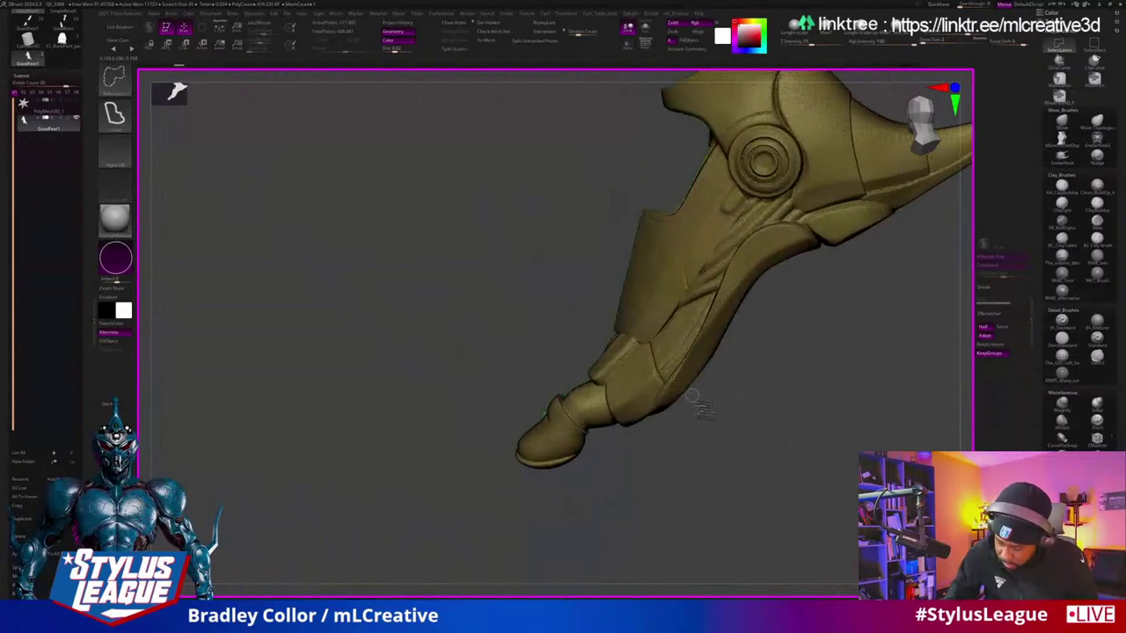
mouse_move(692, 395)
mouse_down()
mouse_move(746, 428)
mouse_move(736, 397)
mouse_move(667, 430)
mouse_move(626, 384)
mouse_up()
key(space)
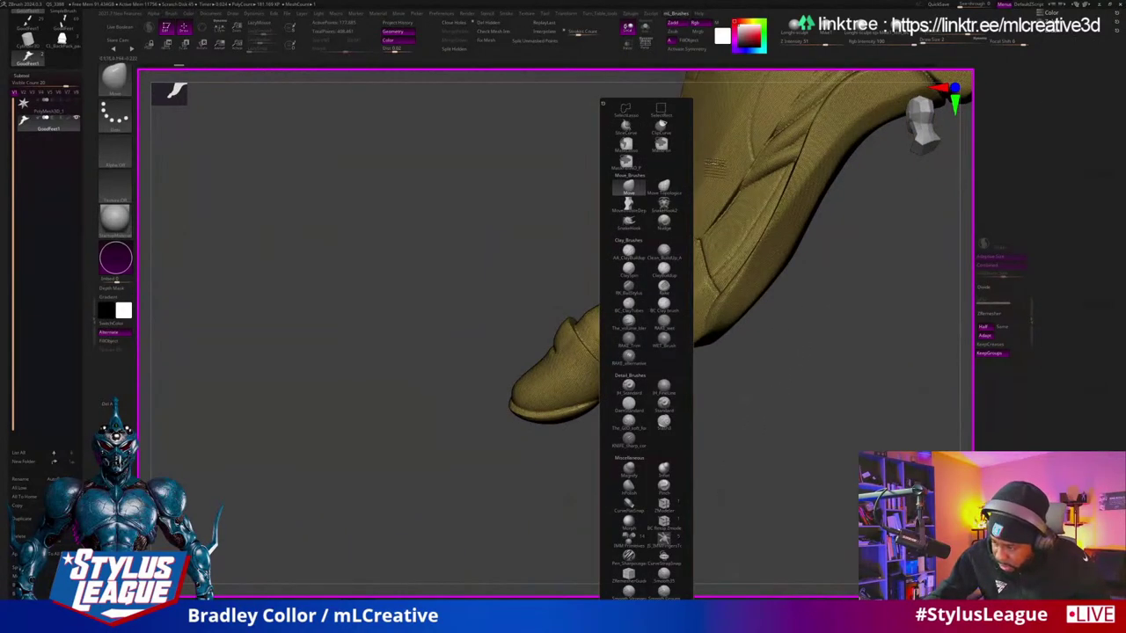
drag(722, 467, 545, 311)
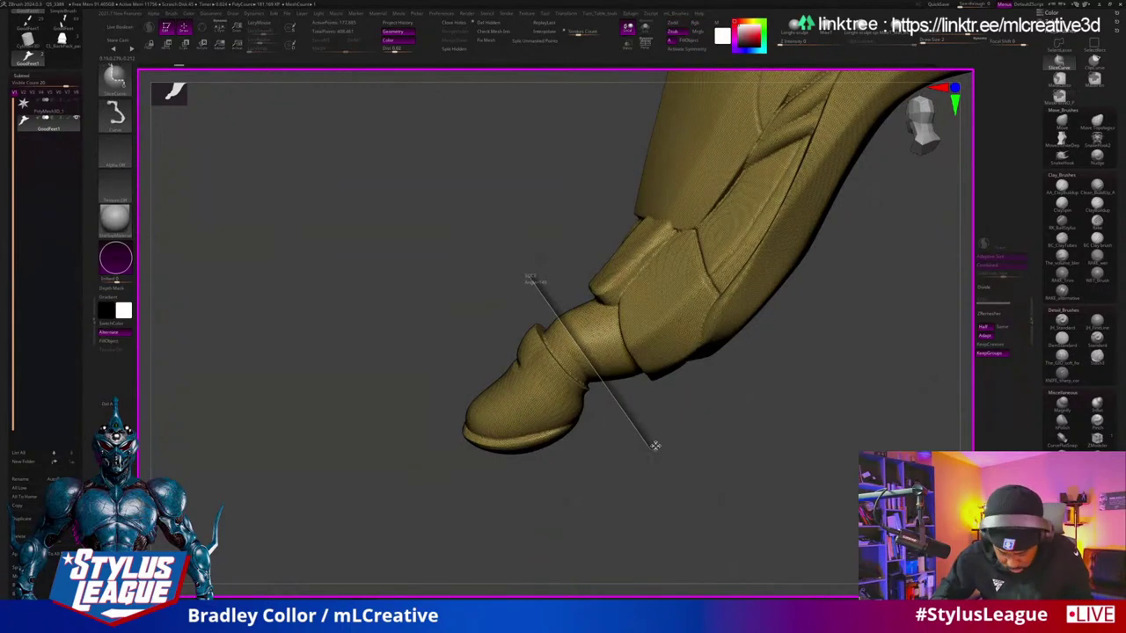
Step: Slice across the ankle so the shoe becomes its own gold polygroup, and isolate it
ctrl+shift+drag(656, 445, 619, 315)
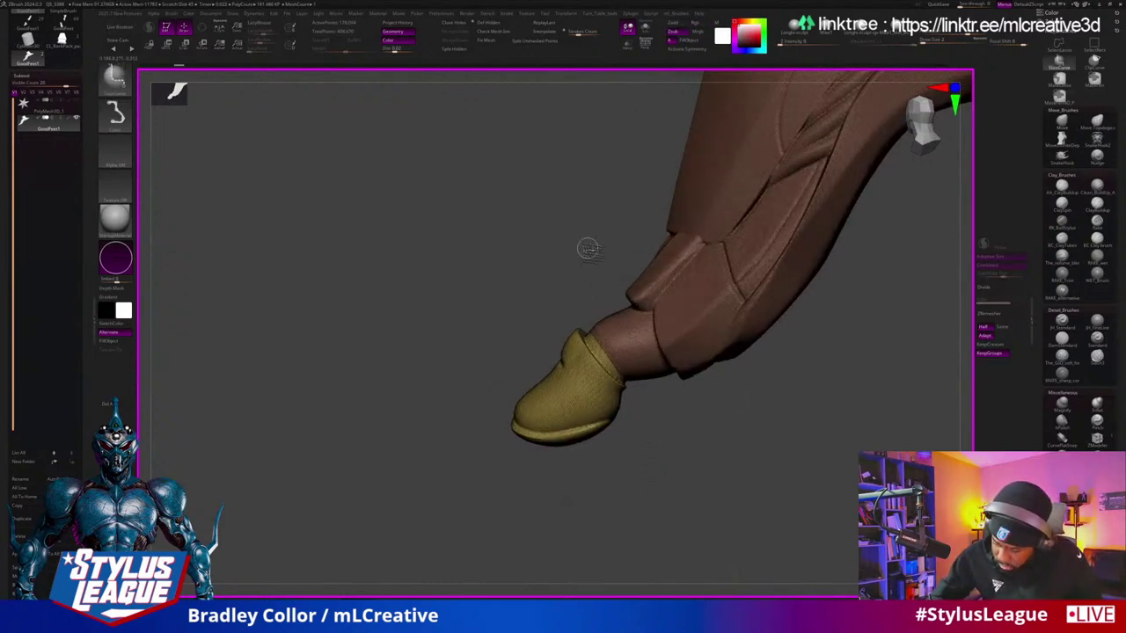
ctrl+shift+drag(699, 453, 700, 454)
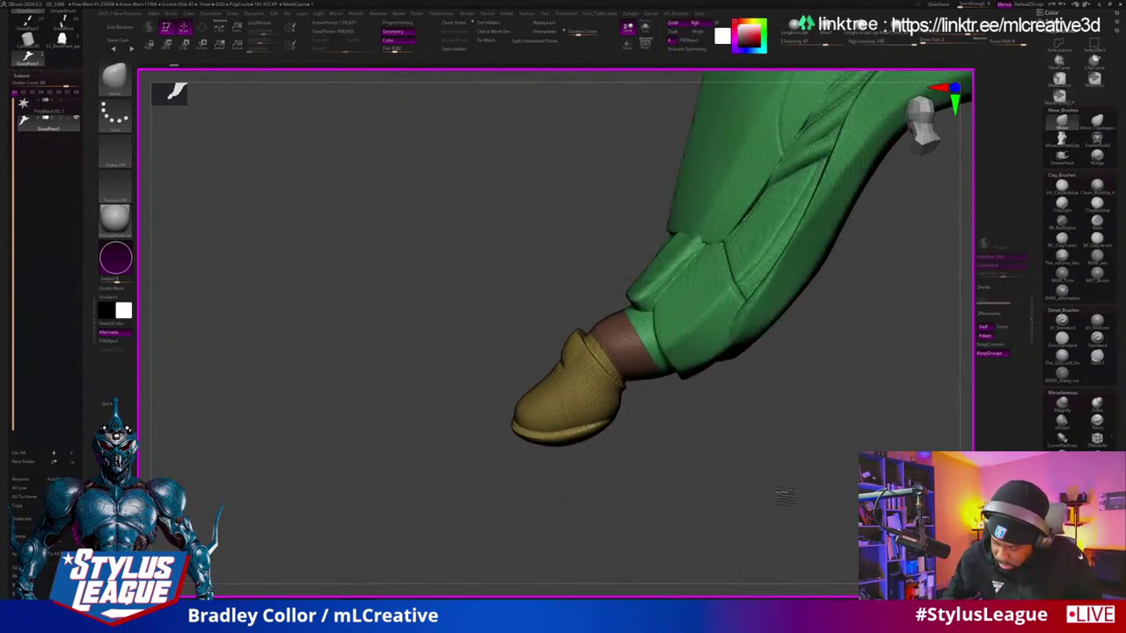
mouse_move(788, 494)
mouse_down()
mouse_move(838, 430)
mouse_move(817, 427)
mouse_up()
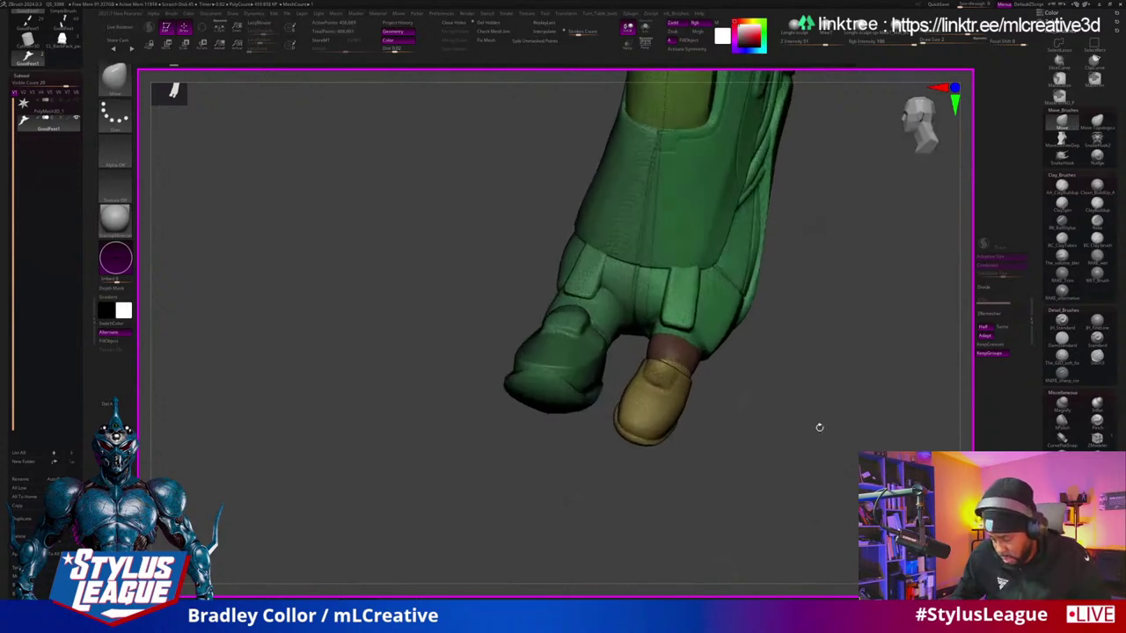
key(b)
click(753, 112)
ctrl+shift+click(670, 401)
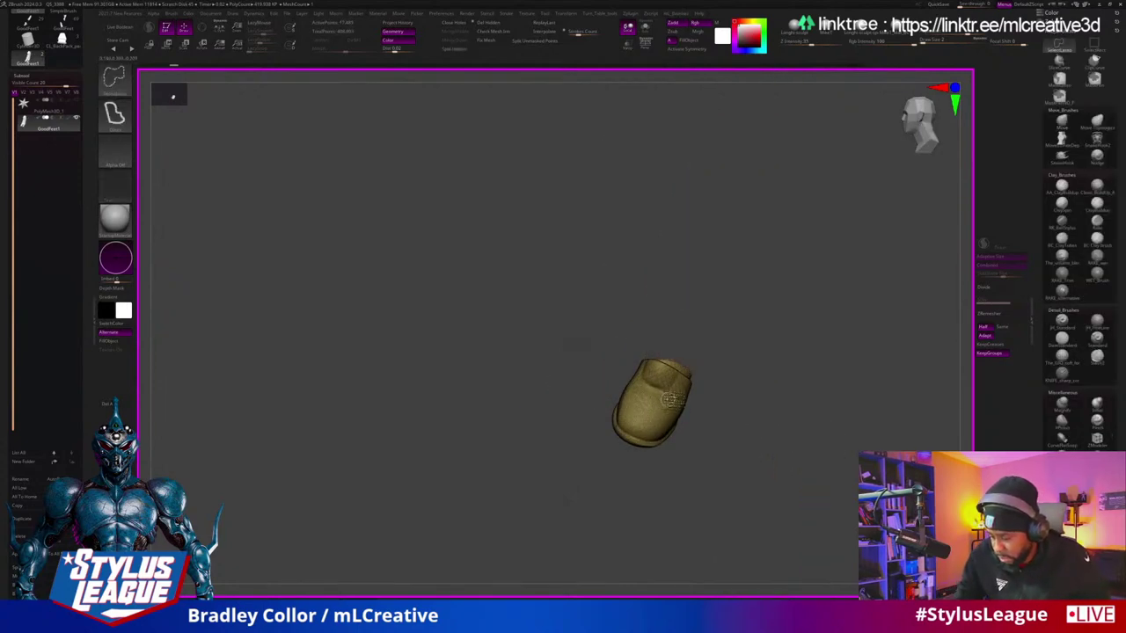
ctrl+shift+click(791, 419)
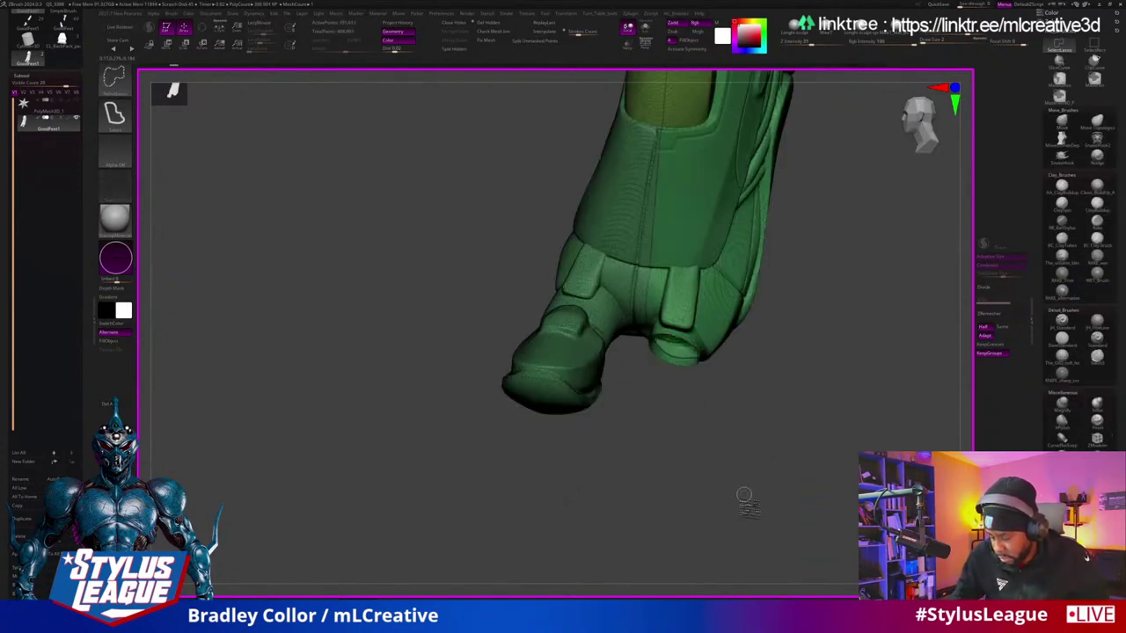
key(ctrl+z)
mouse_move(768, 412)
mouse_down()
mouse_move(797, 435)
mouse_move(774, 439)
mouse_up()
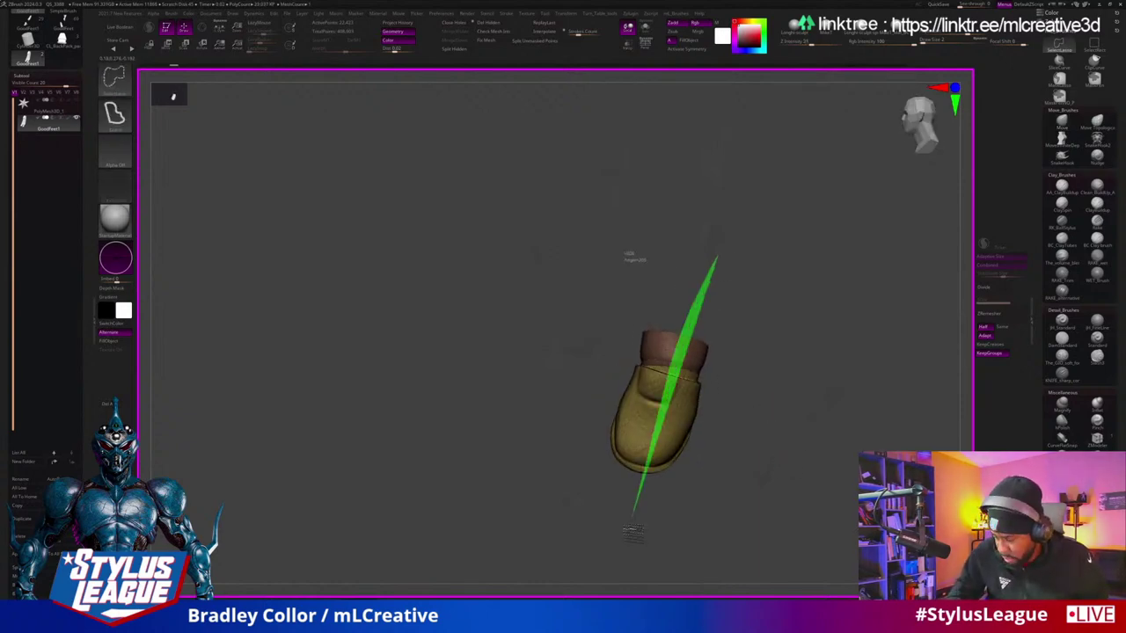
ctrl+shift+drag(633, 508, 724, 457)
ctrl+shift+click(835, 385)
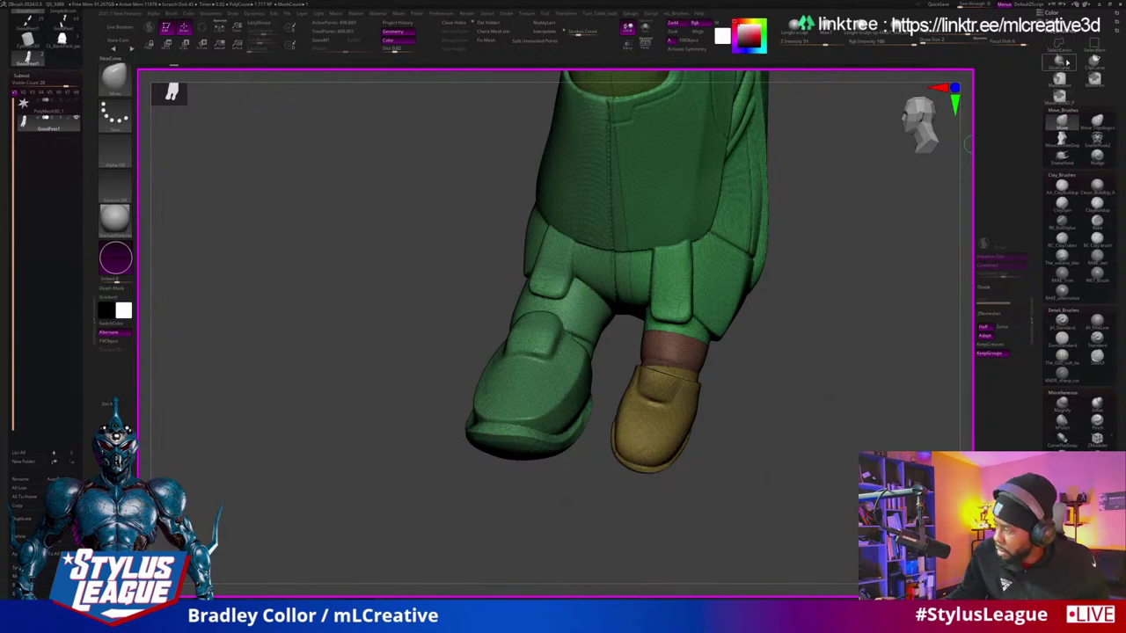
ctrl+shift+click(673, 428)
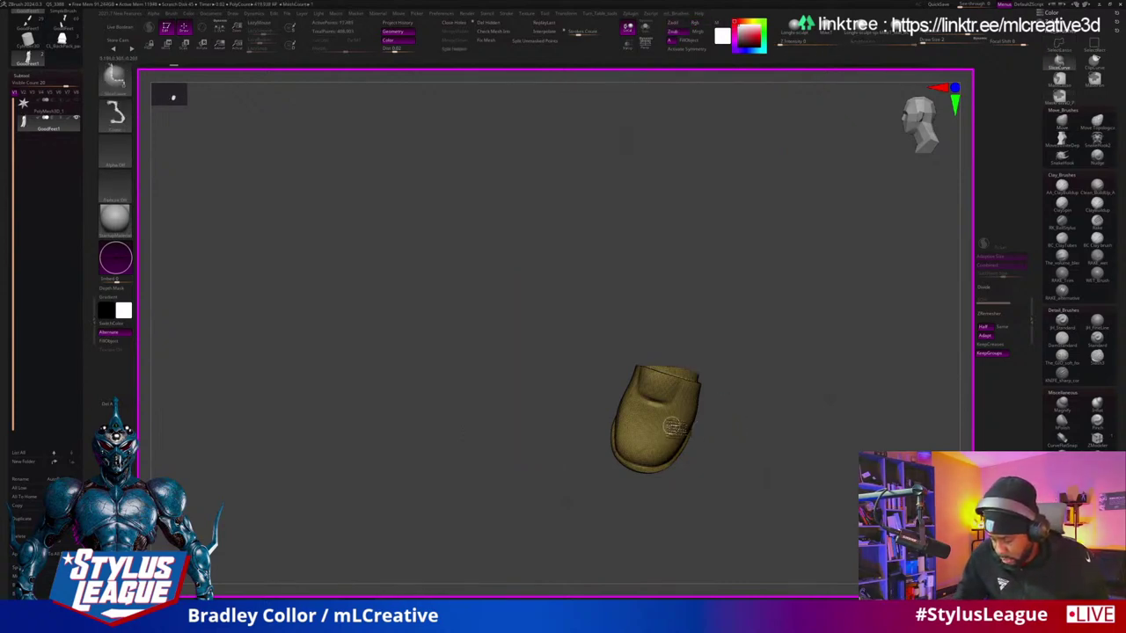
ctrl+shift+drag(876, 327, 882, 341)
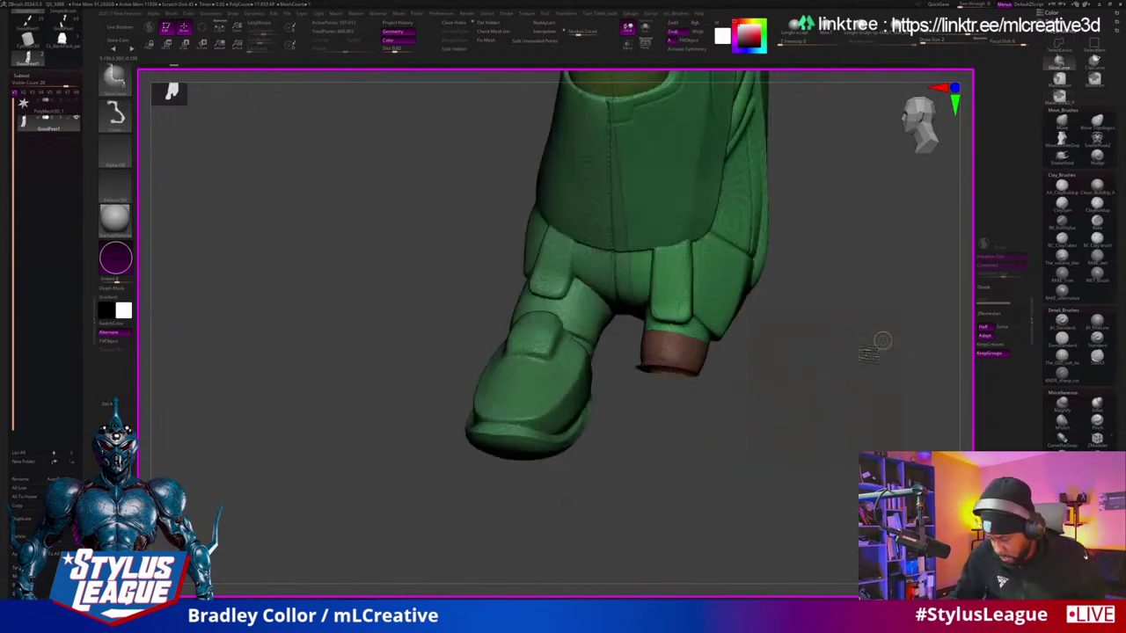
Step: Slice the isolated rear shoe into two polygroups, then unhide the leg
key(ctrl+shift)
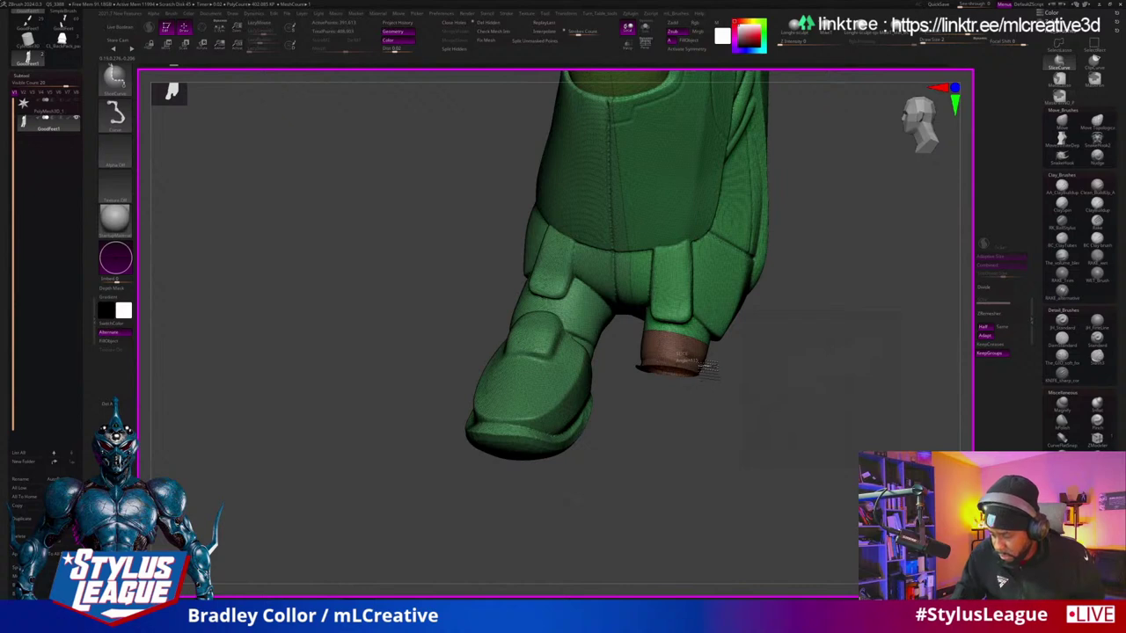
key(ctrl+shift)
key(ctrl+shift)
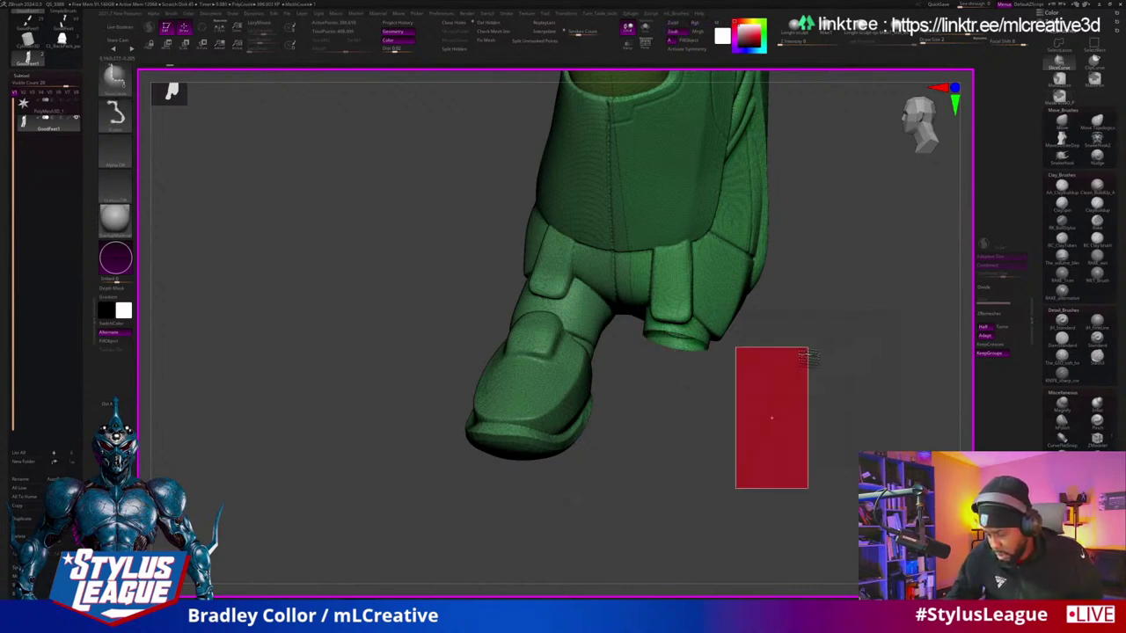
ctrl+alt+shift+drag(844, 323, 818, 360)
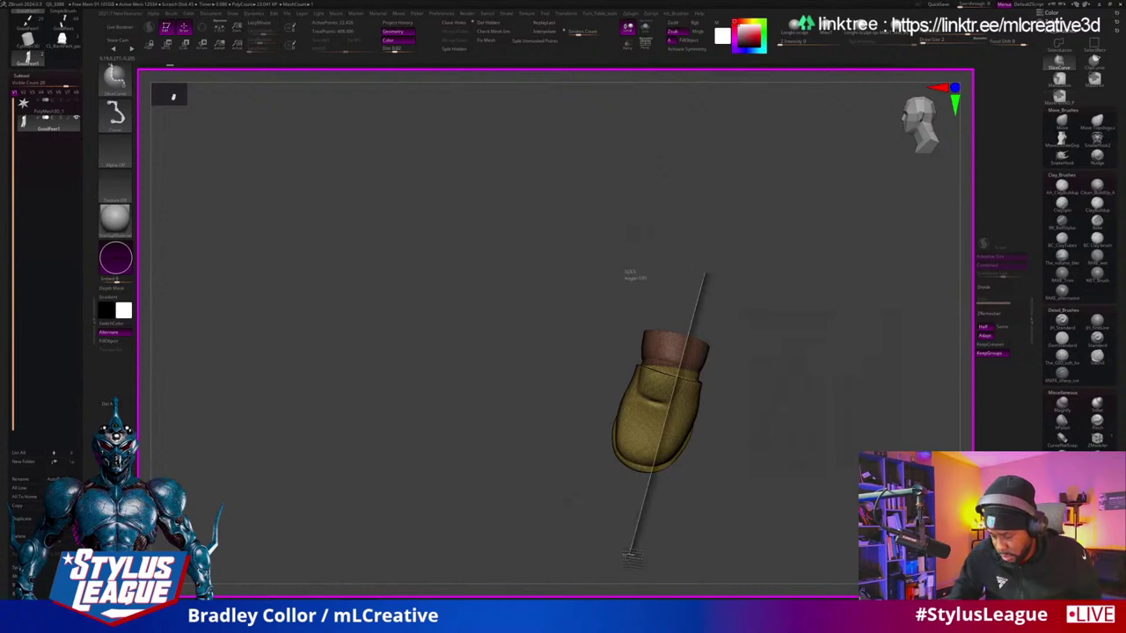
mouse_move(618, 547)
ctrl+shift+mouse_down()
mouse_move(603, 533)
mouse_move(616, 516)
ctrl+shift+mouse_up()
ctrl+shift+click(792, 452)
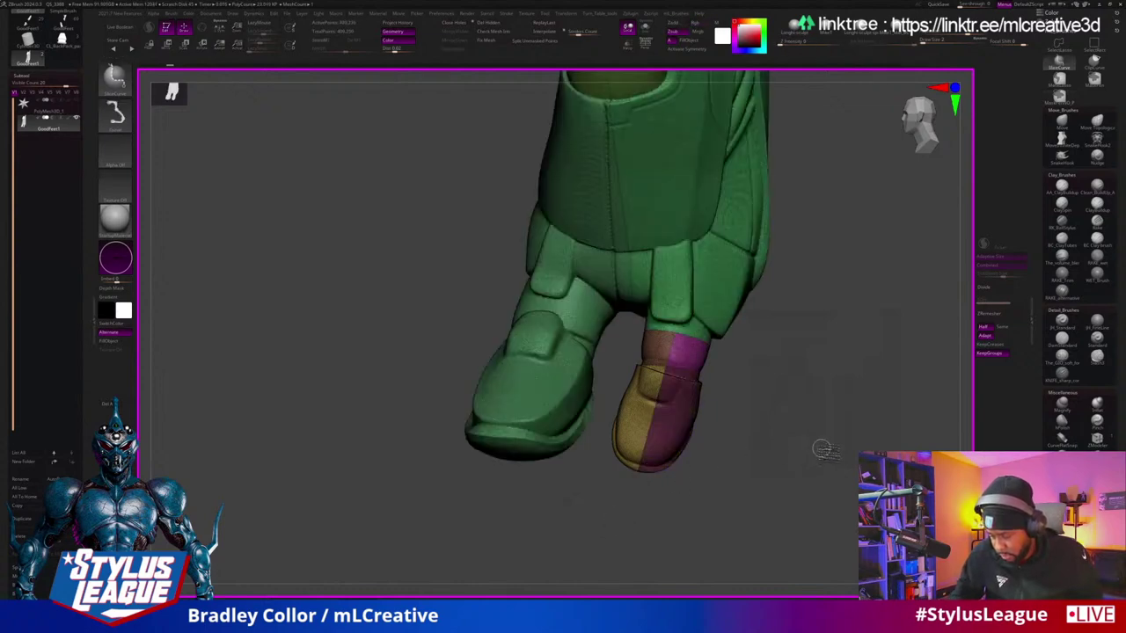
mouse_move(816, 447)
mouse_down()
mouse_move(848, 477)
mouse_move(828, 454)
mouse_move(796, 453)
mouse_move(850, 347)
mouse_move(603, 243)
mouse_up()
ctrl+shift+click(560, 409)
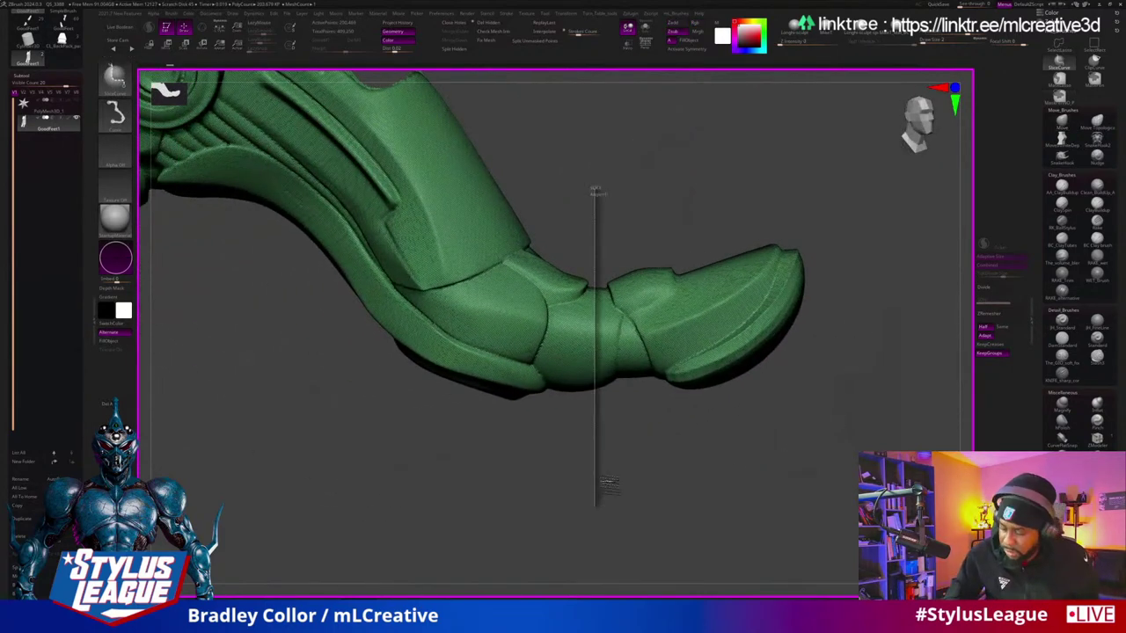
Step: Slice the front boot's toe into new polygroups and hide the brown toe group
mouse_move(598, 503)
ctrl+shift+mouse_down()
mouse_move(666, 505)
mouse_move(708, 484)
mouse_move(663, 383)
ctrl+shift+mouse_up()
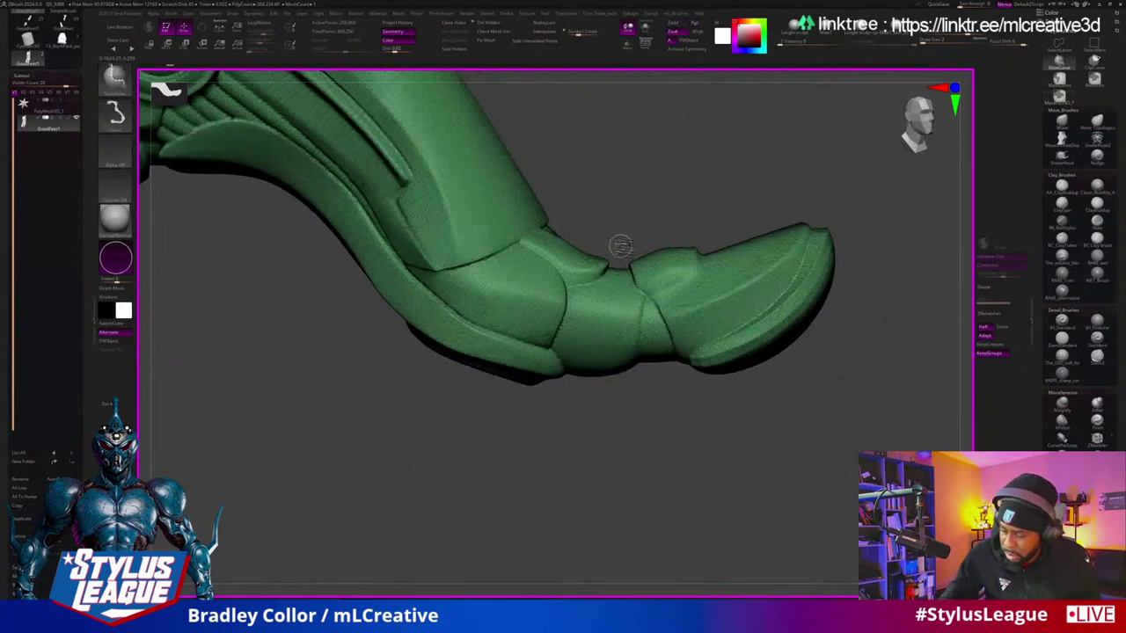
mouse_move(695, 449)
ctrl+shift+mouse_down()
mouse_move(732, 453)
mouse_move(745, 552)
mouse_move(737, 483)
mouse_move(651, 237)
ctrl+shift+mouse_up()
mouse_move(663, 377)
ctrl+shift+mouse_down()
mouse_move(671, 441)
mouse_move(744, 512)
mouse_move(743, 330)
ctrl+shift+mouse_up()
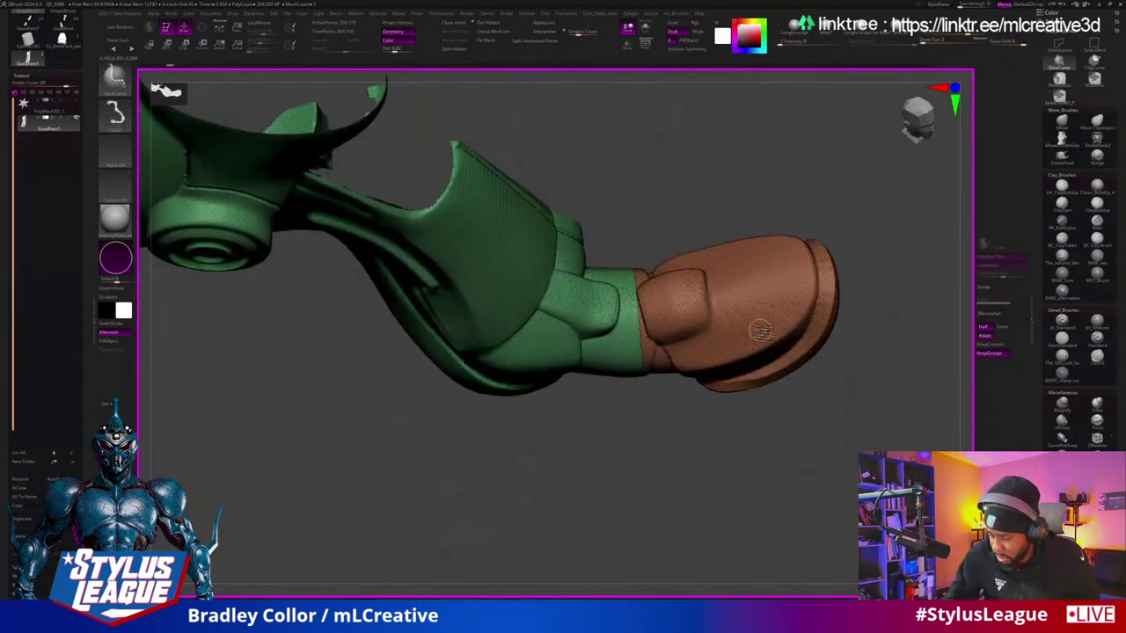
ctrl+shift+click(753, 327)
Step: Slice a band off the boot's end, unhide everything, and isolate the brown toe again
drag(747, 377, 746, 419)
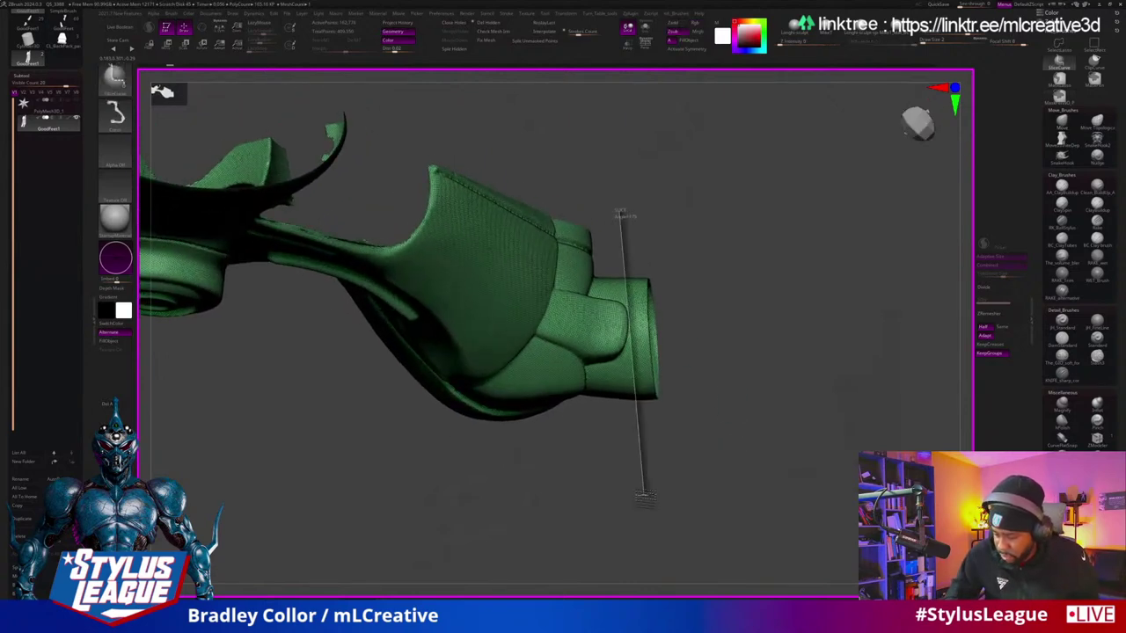
ctrl+shift+drag(642, 504, 643, 504)
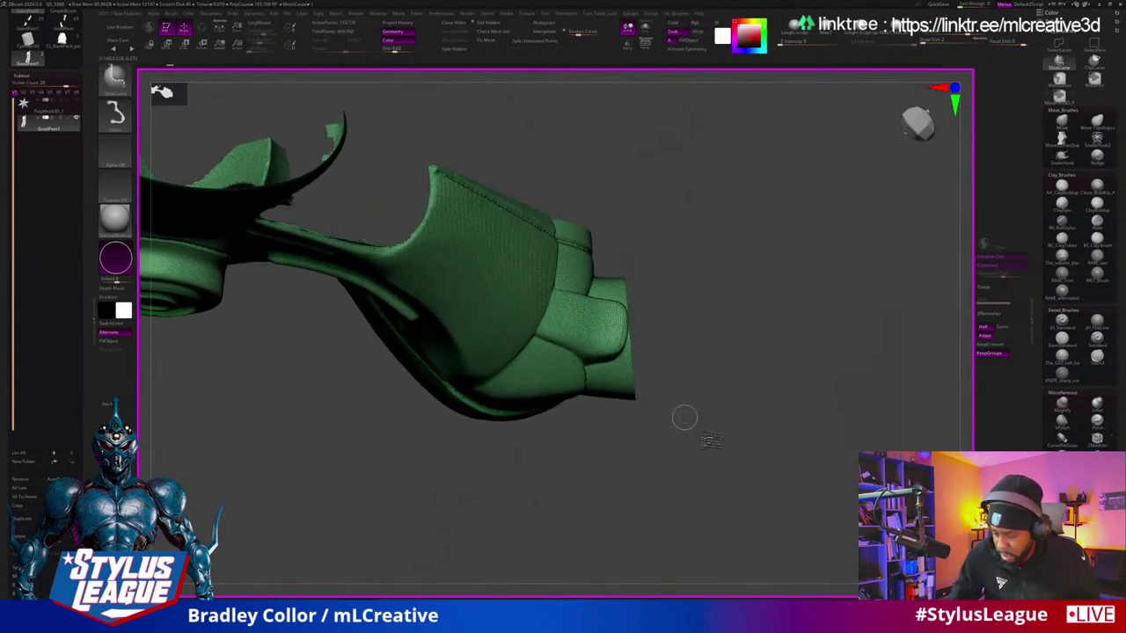
mouse_move(886, 371)
ctrl+shift+mouse_down()
mouse_move(892, 401)
mouse_move(871, 433)
mouse_move(812, 407)
mouse_move(742, 398)
ctrl+shift+mouse_up()
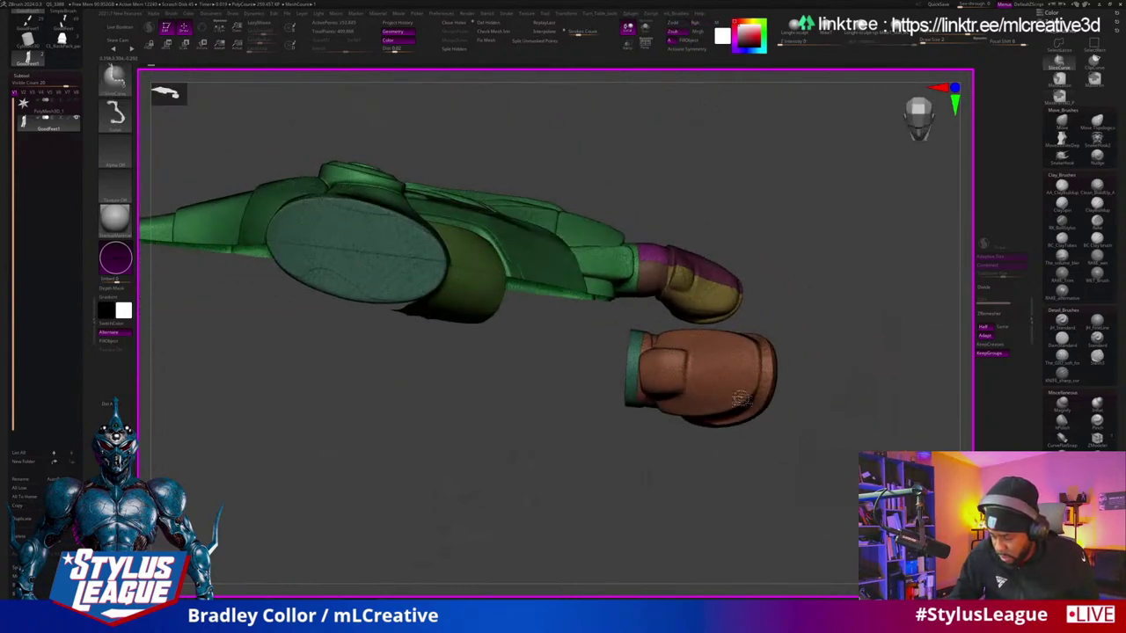
ctrl+alt+shift+click(732, 393)
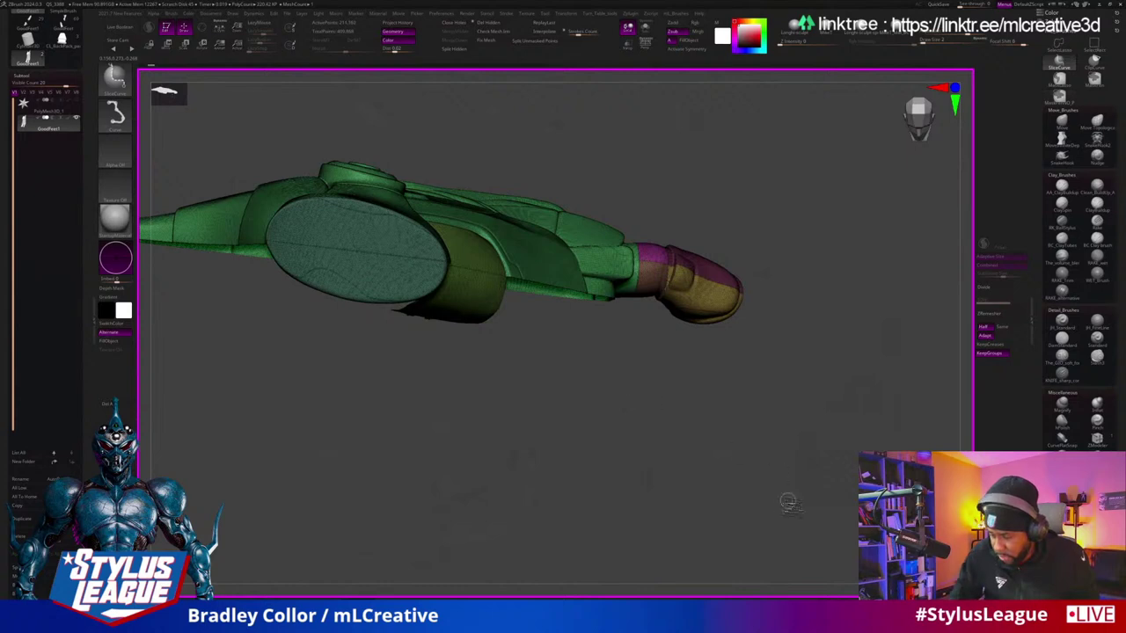
drag(802, 423, 808, 475)
Step: Switch to SliceCurve (BCT), isolate the brown toe cap in top view, then unhide the whole leg
key(b)
key(c)
key(t)
ctrl+alt+shift+drag(854, 379, 833, 360)
ctrl+alt+shift+click(683, 288)
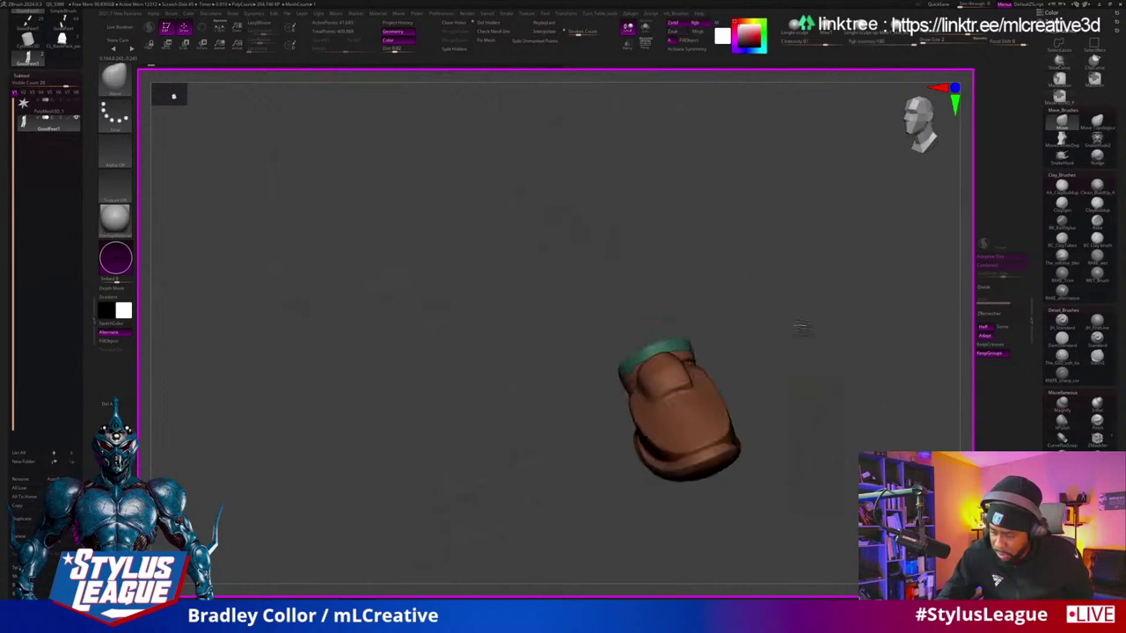
drag(801, 324, 815, 388)
key(ctrl+shift)
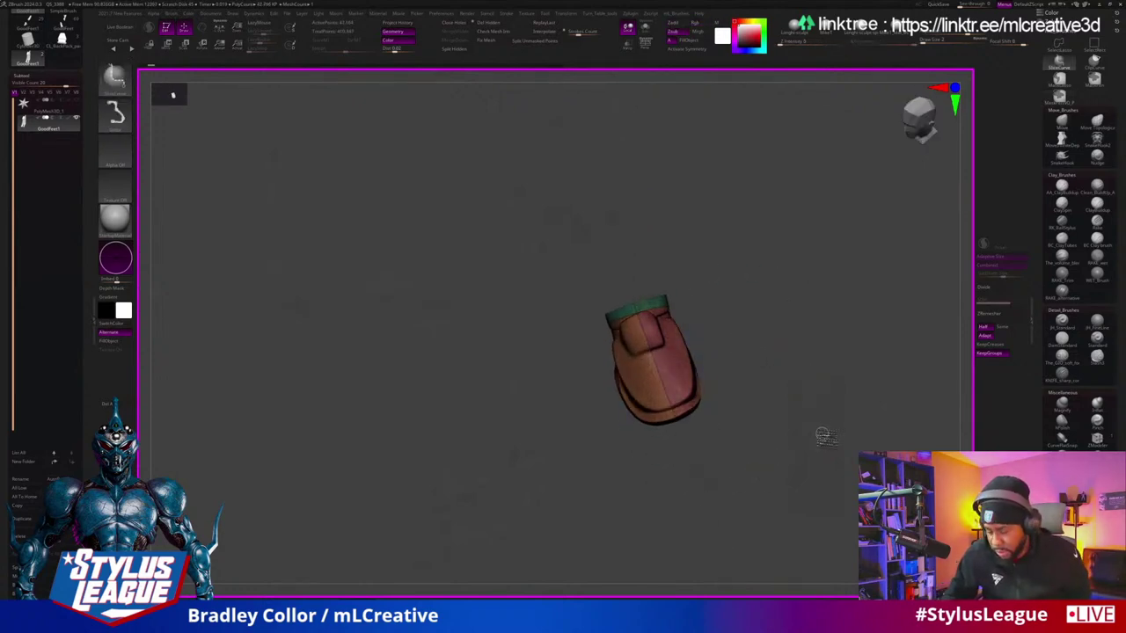
ctrl+shift+click(824, 437)
mouse_move(824, 437)
mouse_down()
mouse_move(889, 432)
mouse_move(844, 426)
mouse_move(844, 457)
mouse_move(903, 387)
mouse_move(871, 321)
mouse_move(879, 398)
mouse_move(889, 372)
mouse_move(864, 412)
mouse_move(875, 420)
mouse_move(762, 404)
mouse_move(900, 381)
mouse_move(885, 407)
mouse_move(887, 438)
mouse_move(707, 380)
mouse_up()
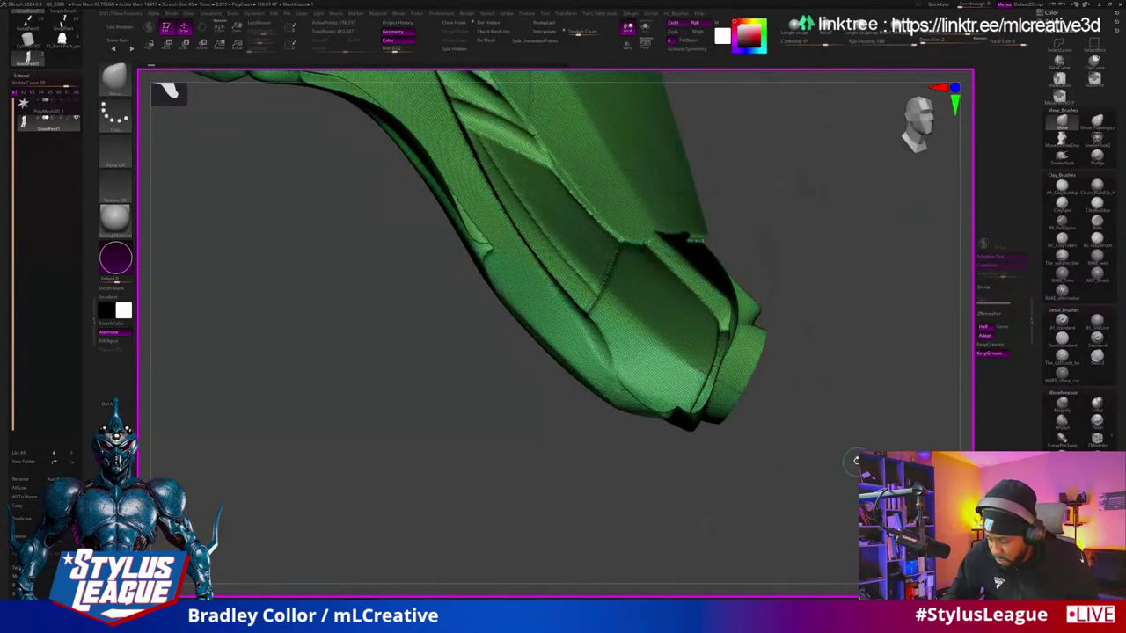
Step: Zoom in close on the leg's round joint and choose a masking brush
mouse_move(854, 465)
mouse_down()
mouse_move(857, 429)
mouse_move(838, 395)
mouse_move(871, 364)
mouse_move(862, 385)
mouse_move(855, 361)
mouse_move(844, 432)
mouse_move(842, 410)
mouse_move(834, 428)
mouse_move(894, 396)
mouse_move(882, 400)
mouse_move(877, 379)
mouse_move(888, 295)
mouse_move(876, 416)
mouse_move(841, 342)
mouse_move(910, 346)
mouse_move(851, 413)
mouse_move(881, 388)
mouse_move(869, 372)
mouse_move(860, 425)
mouse_up()
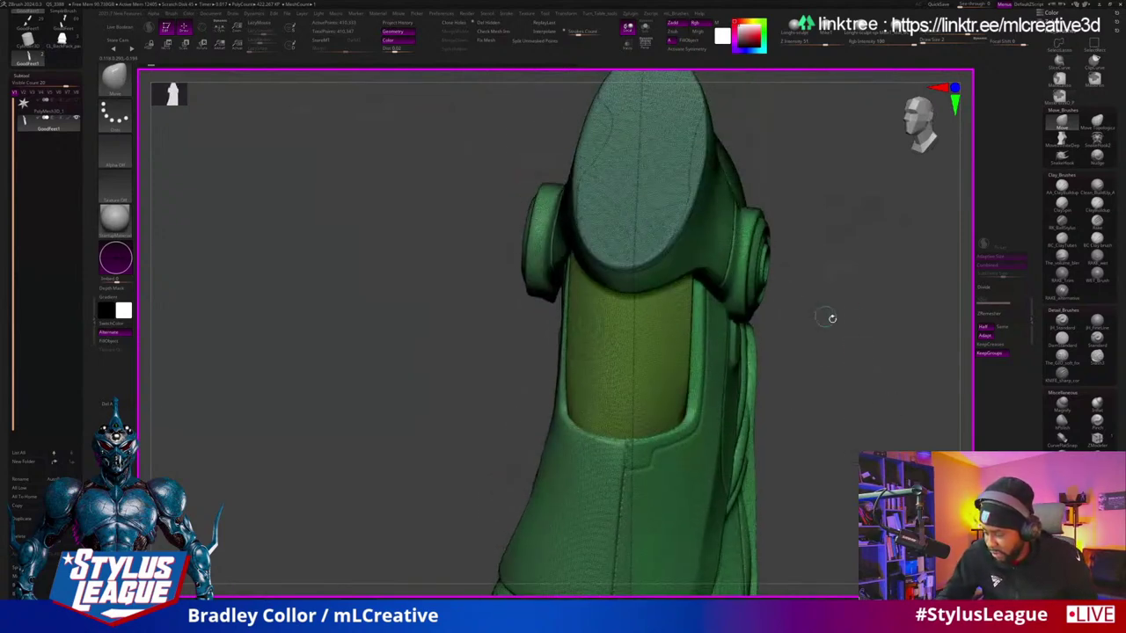
drag(831, 318, 866, 281)
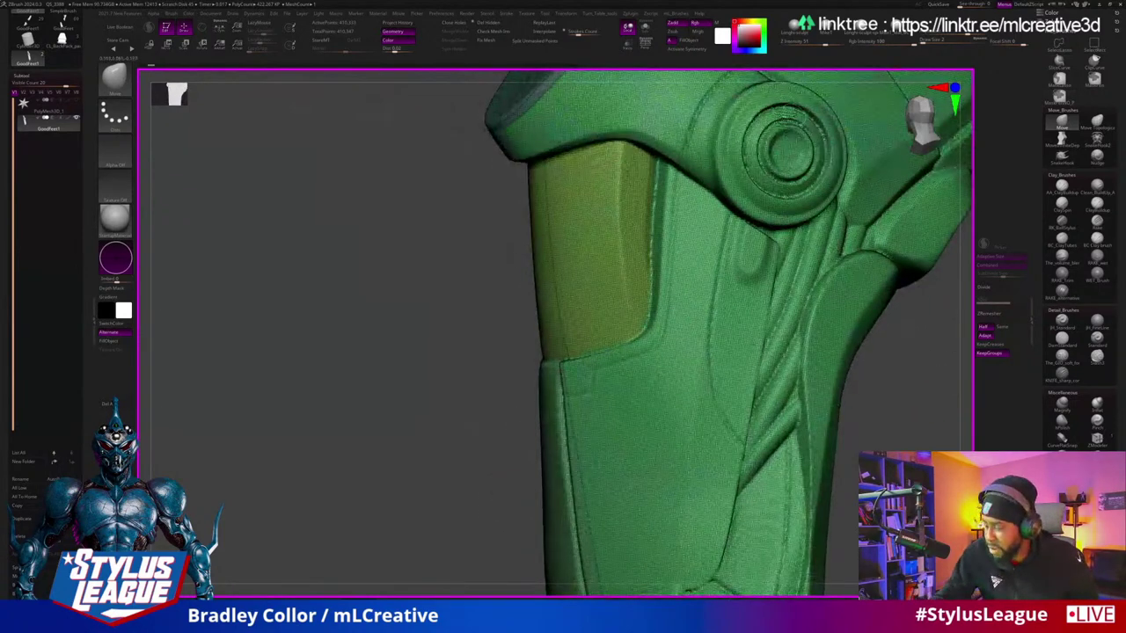
mouse_move(866, 330)
mouse_down()
mouse_move(872, 343)
mouse_move(842, 361)
mouse_move(831, 330)
mouse_move(879, 393)
mouse_move(791, 291)
mouse_up()
key(b)
click(842, 361)
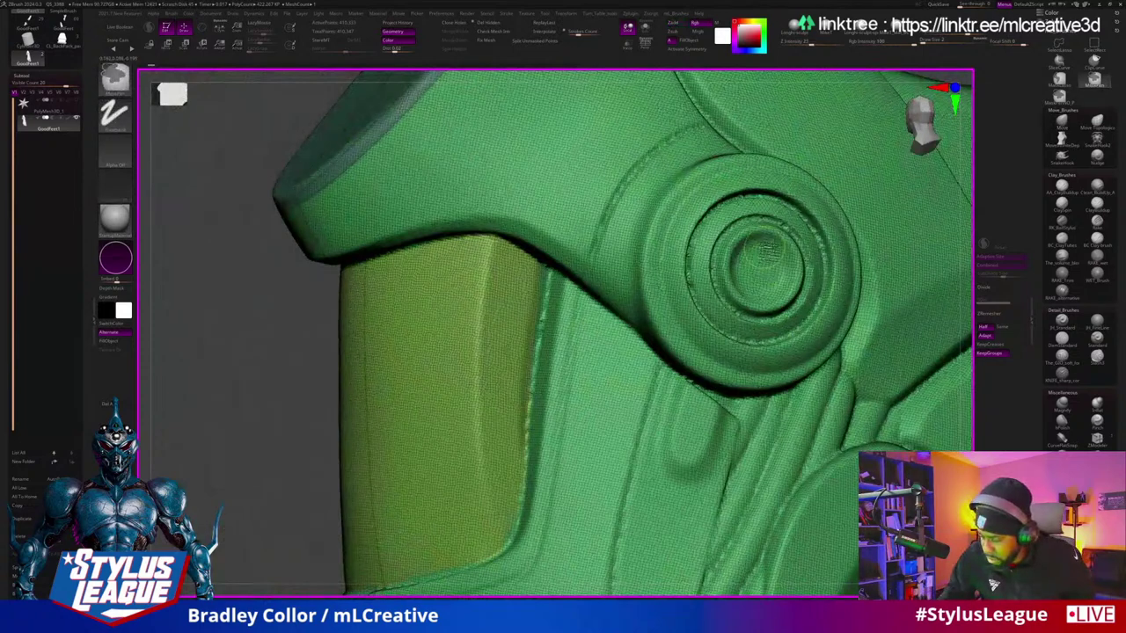
Step: Smooth the joint's inner rings and cap, clear the mask, and isolate the ring piece
key(ctrl)
mouse_move(771, 280)
shift+mouse_down()
mouse_move(776, 237)
mouse_move(764, 280)
mouse_move(788, 294)
mouse_move(773, 310)
mouse_move(732, 293)
mouse_move(715, 252)
shift+mouse_up()
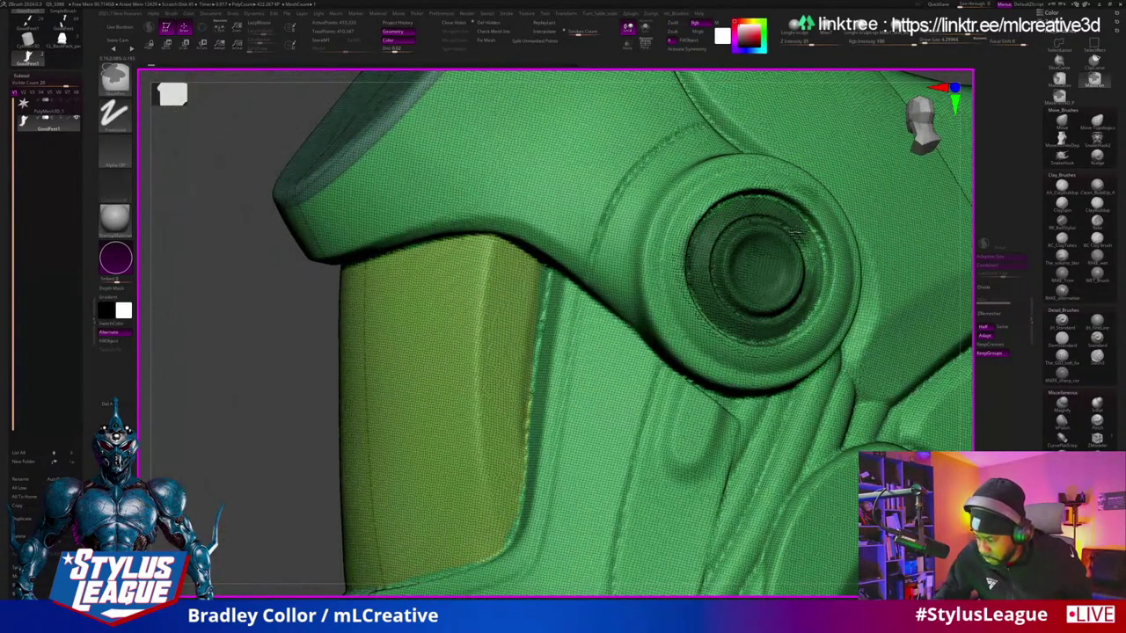
right_drag(755, 305, 824, 220)
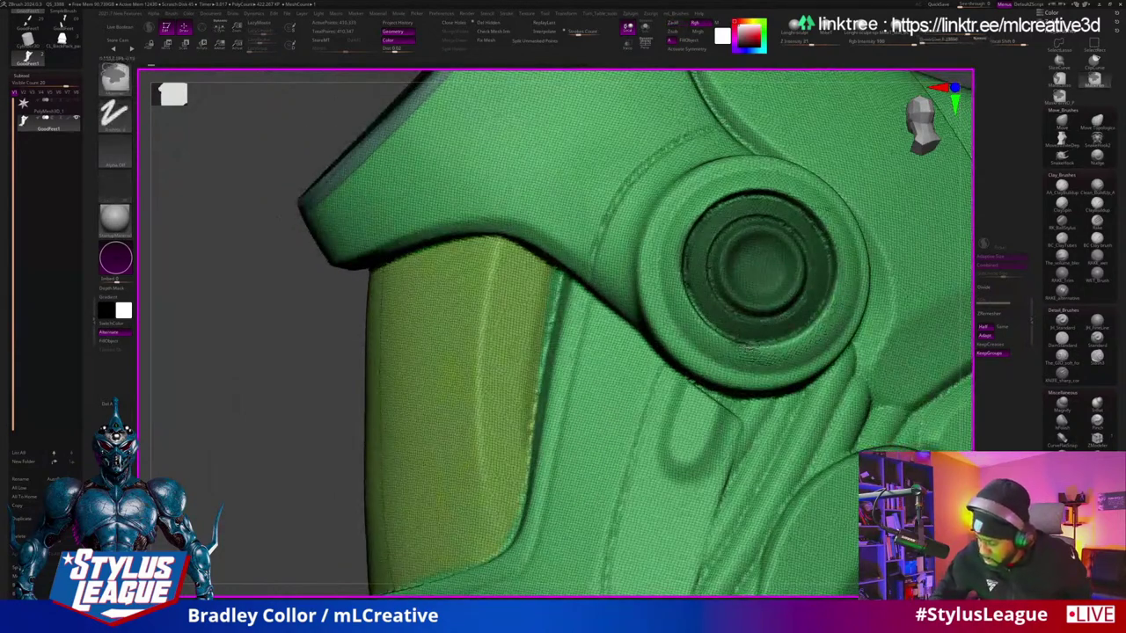
mouse_move(692, 223)
right_down()
mouse_move(703, 227)
mouse_move(695, 231)
right_up()
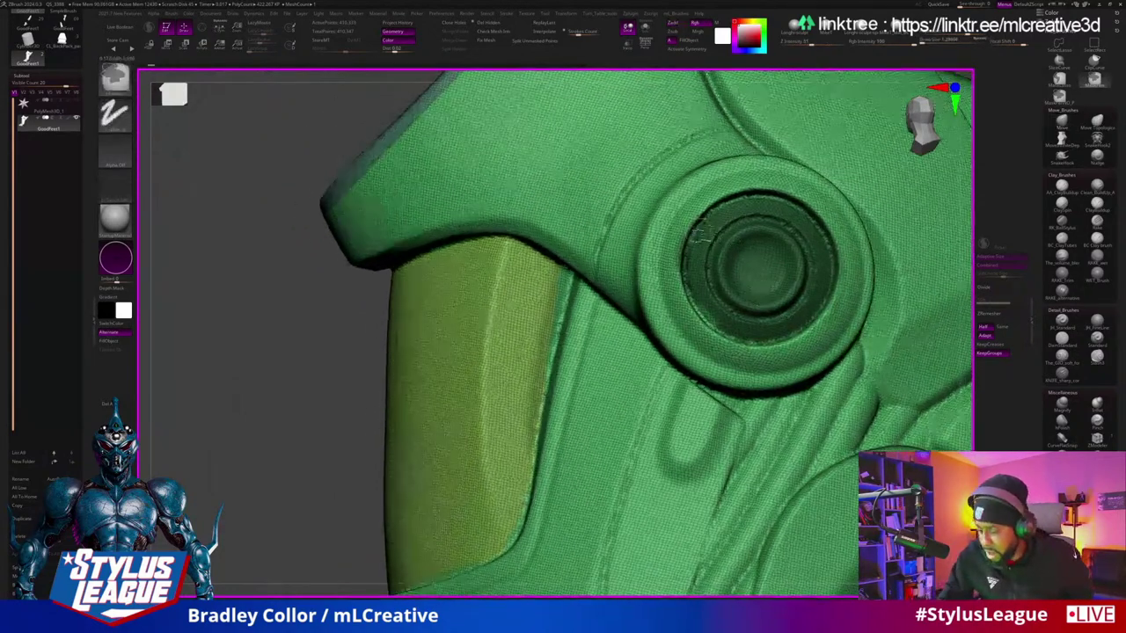
shift+drag(708, 198, 762, 239)
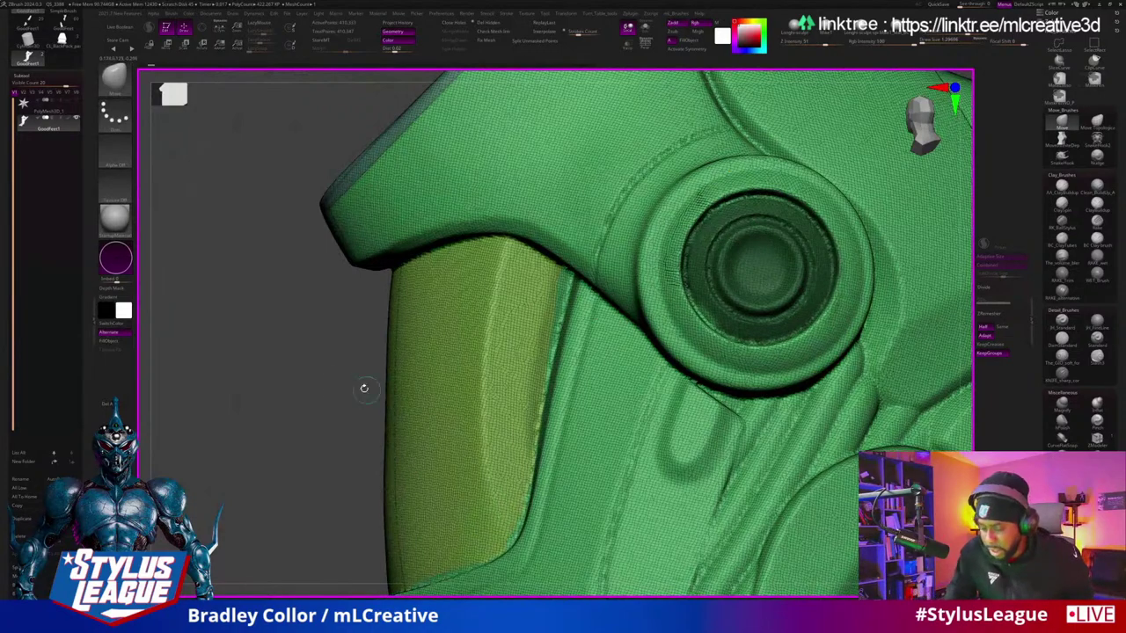
alt+right_drag(364, 388, 280, 388)
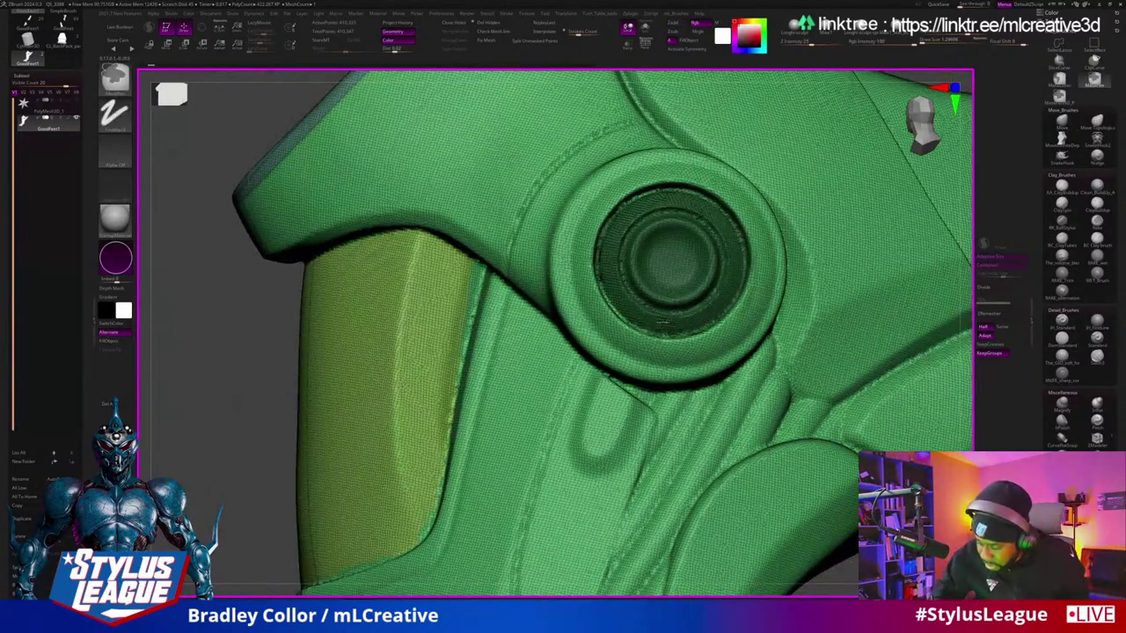
mouse_move(626, 299)
right_down()
mouse_move(602, 361)
mouse_move(620, 365)
mouse_move(607, 316)
mouse_move(763, 255)
mouse_move(862, 420)
right_up()
key(ctrl+shift+a)
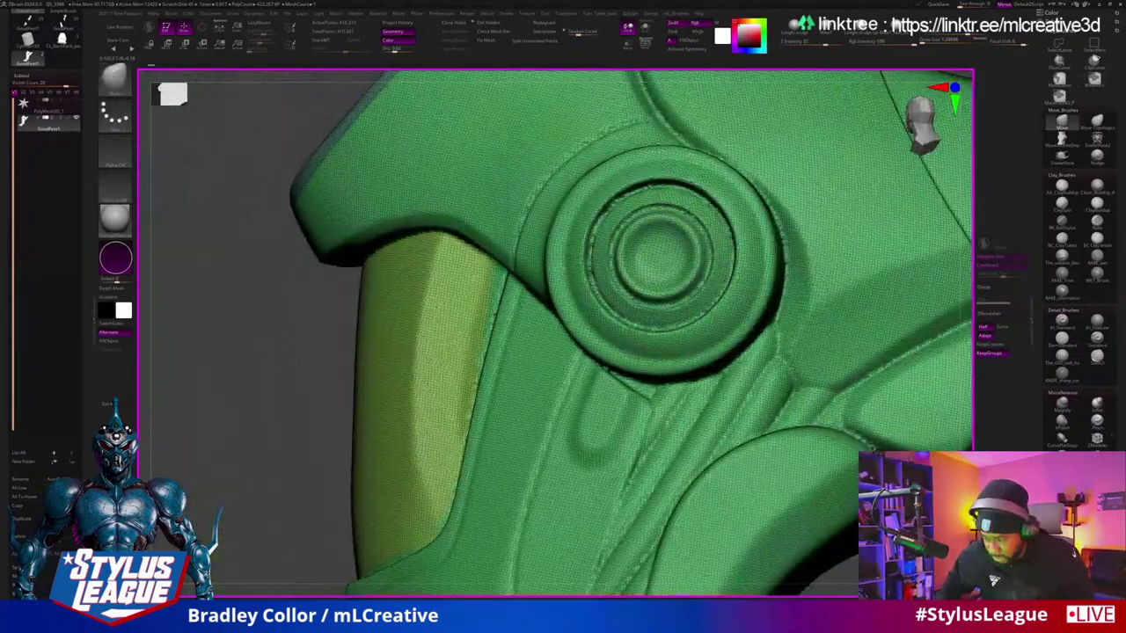
ctrl+shift+click(744, 354)
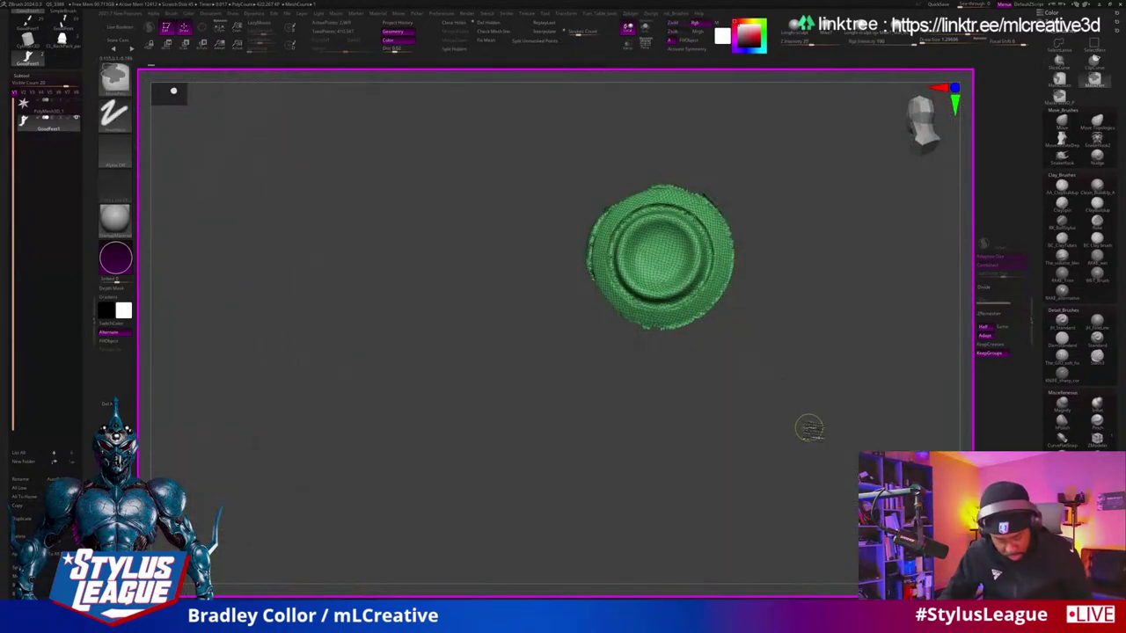
Step: Turn off Polyframe and unhide the armour around the joint ring
key(shift+f)
key(shift+f)
ctrl+shift+click(840, 480)
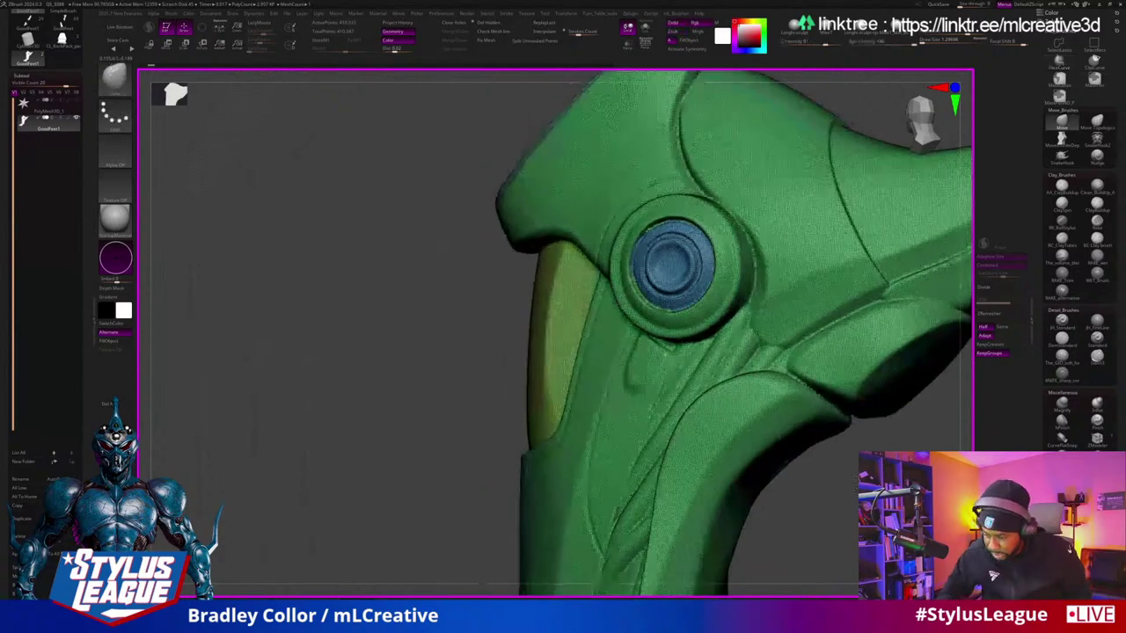
right_drag(840, 479, 667, 230)
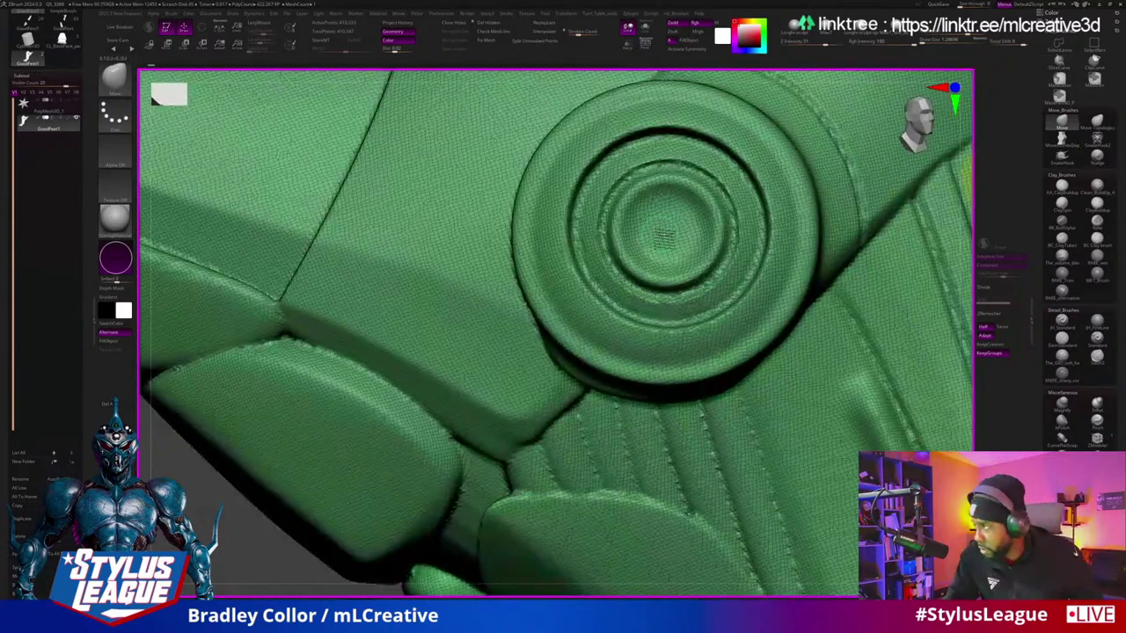
Step: Smooth across the joint disc, then cycle between the Standard and Move brushes
key(shift)
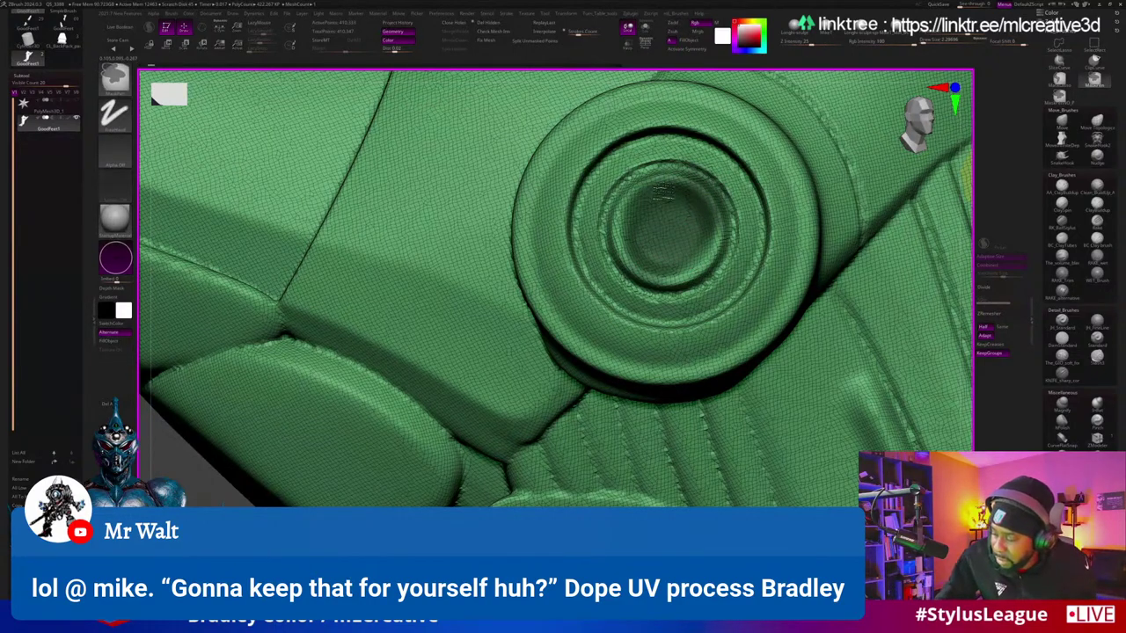
shift+drag(664, 195, 695, 167)
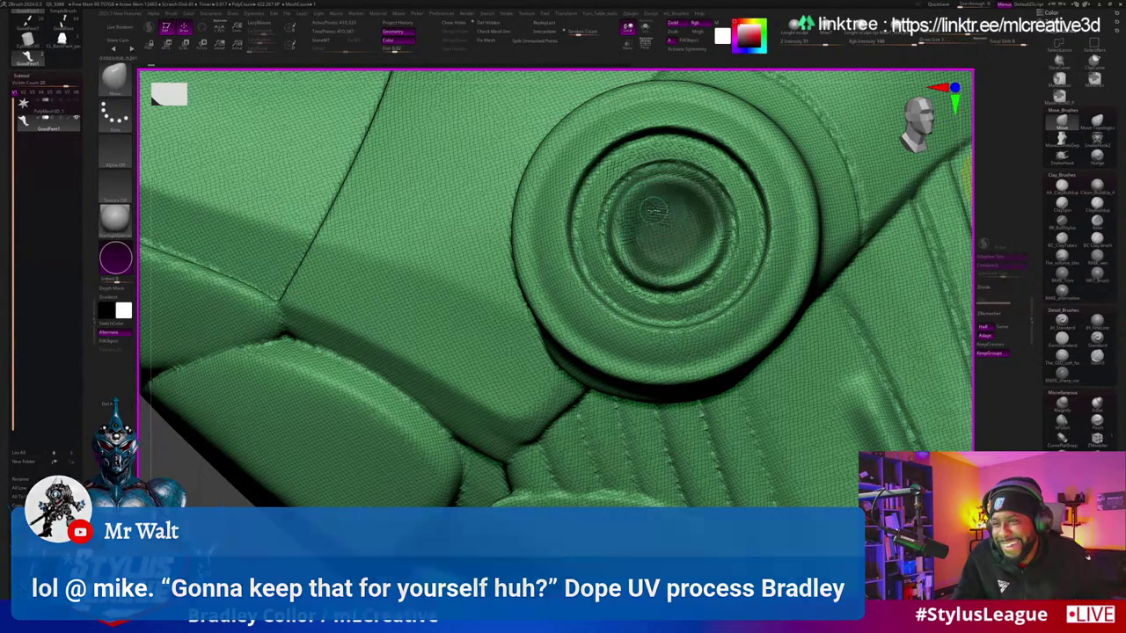
key(b)
key(s)
key(t)
key(b)
key(m)
key(v)
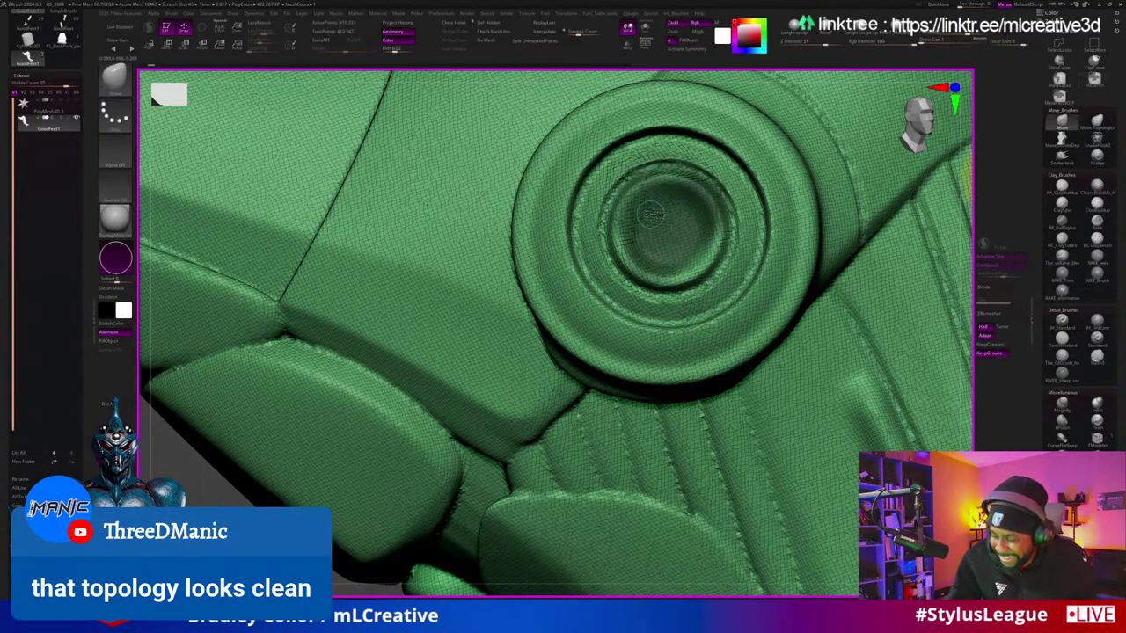
key(b)
key(s)
key(t)
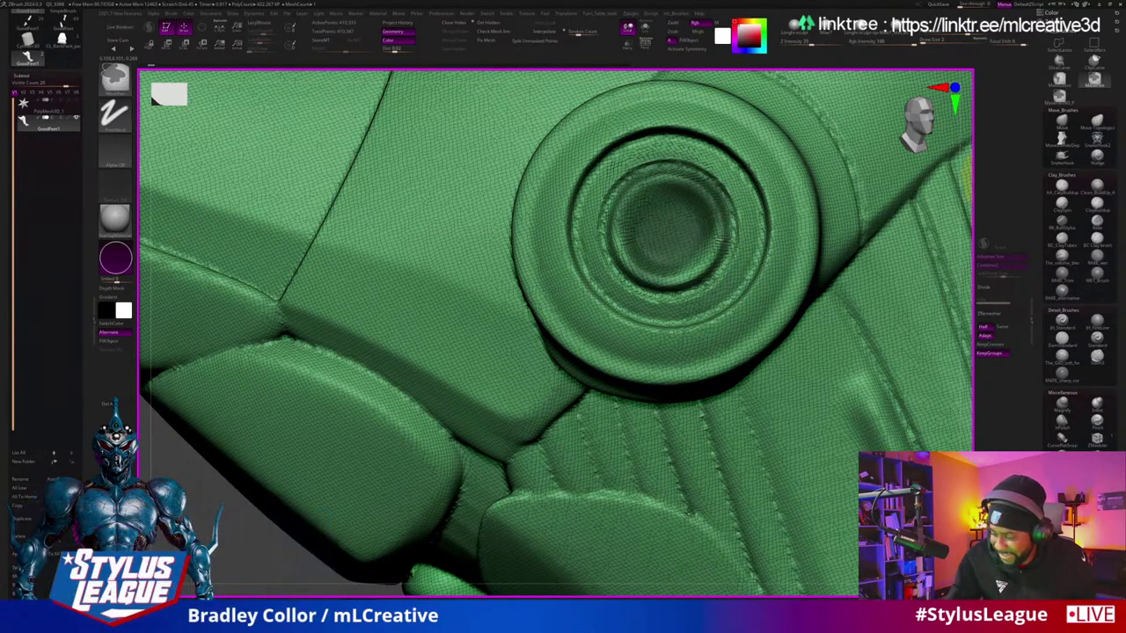
Step: Sculpt the cap's recessed centre with the Standard brush and smooth its inner ring
key(b)
key(m)
key(v)
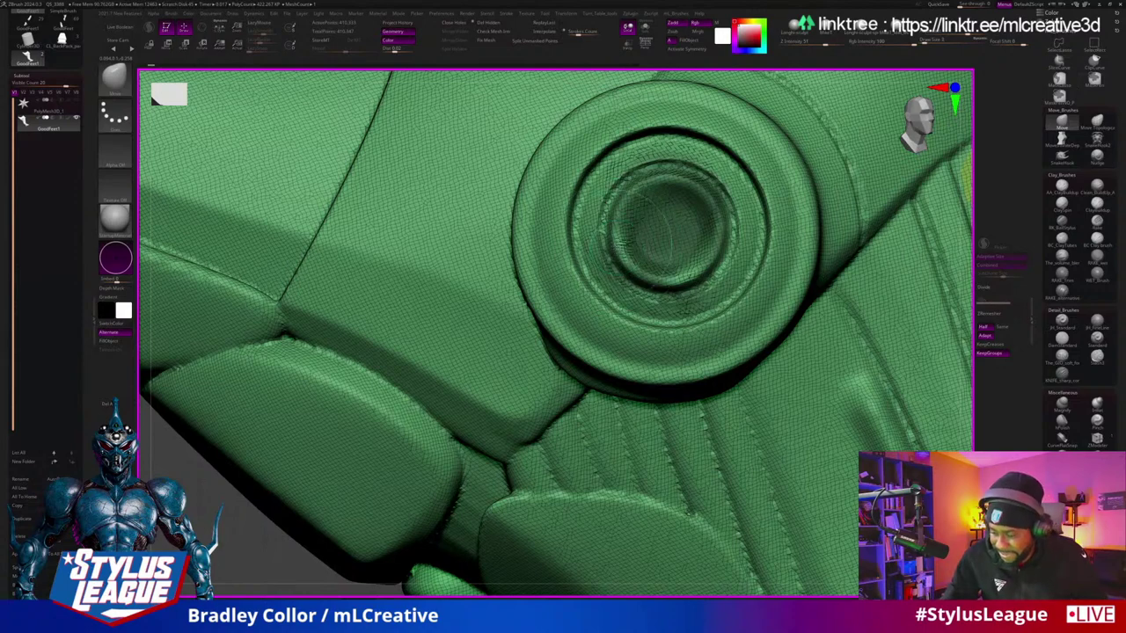
key(b)
key(s)
key(t)
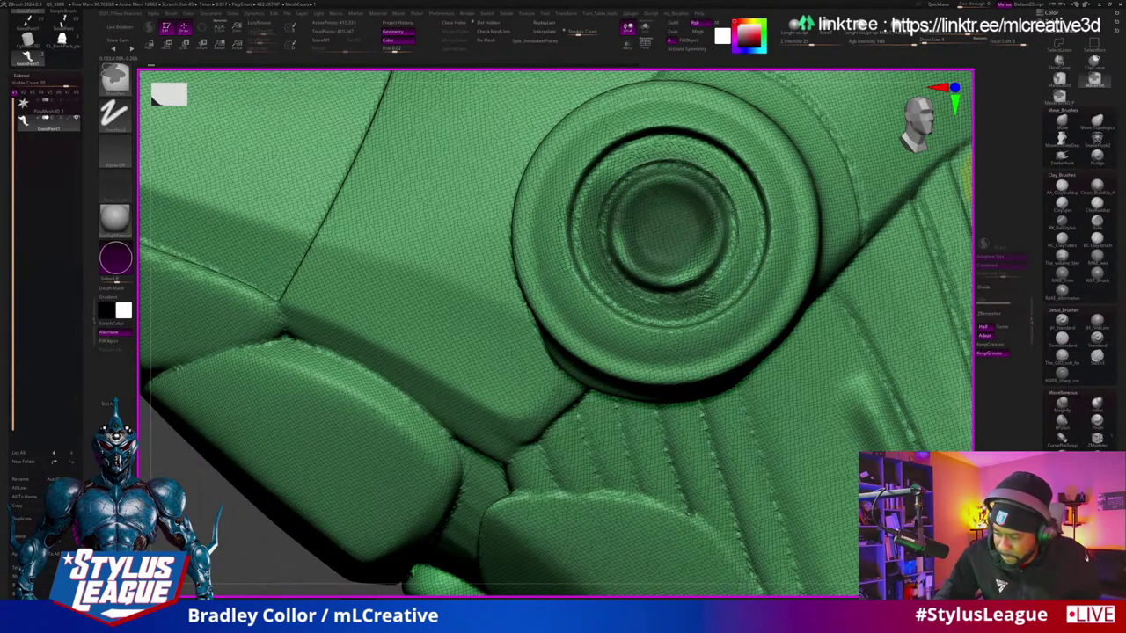
drag(694, 150, 615, 180)
mouse_move(633, 141)
mouse_down()
mouse_move(585, 224)
mouse_move(642, 303)
mouse_move(649, 295)
mouse_up()
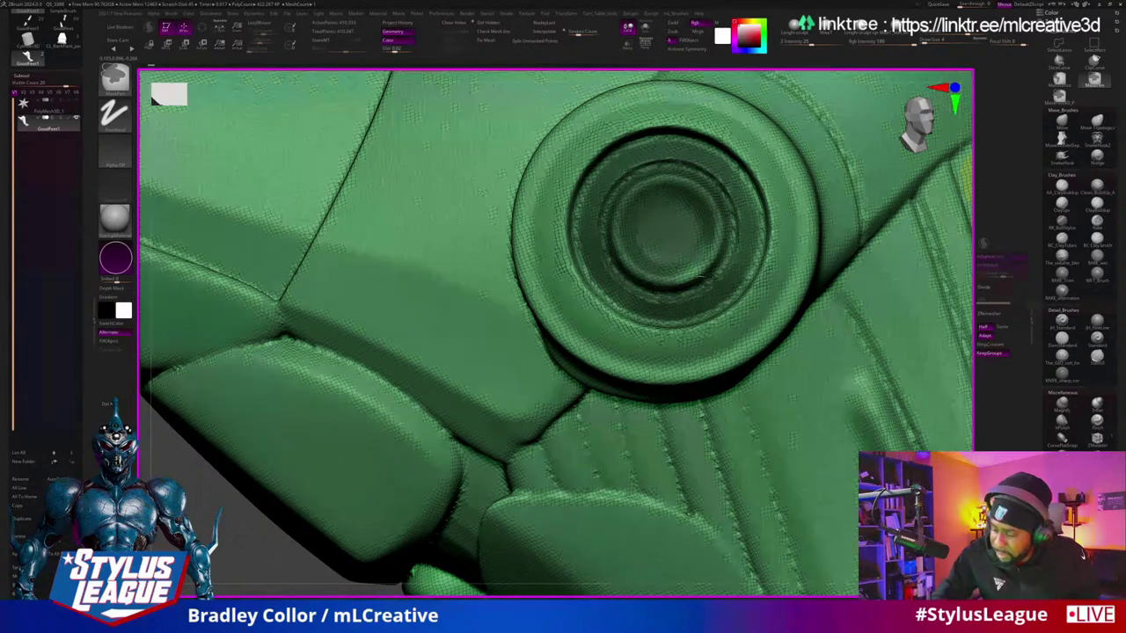
mouse_move(725, 235)
mouse_down()
mouse_move(704, 136)
mouse_move(580, 202)
mouse_move(678, 298)
mouse_move(629, 348)
mouse_move(695, 361)
mouse_move(725, 315)
mouse_move(703, 246)
mouse_move(713, 220)
mouse_move(708, 260)
mouse_move(730, 224)
mouse_up()
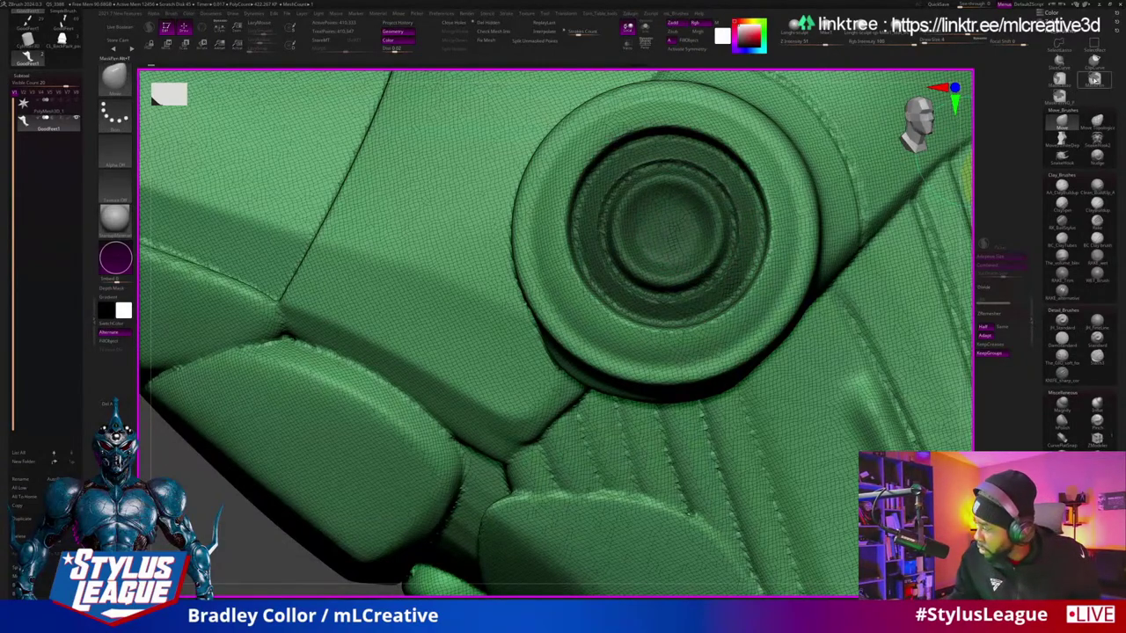
Step: Select MaskPen and mask the round cap's inner disc, starting at its right edge
click(1094, 85)
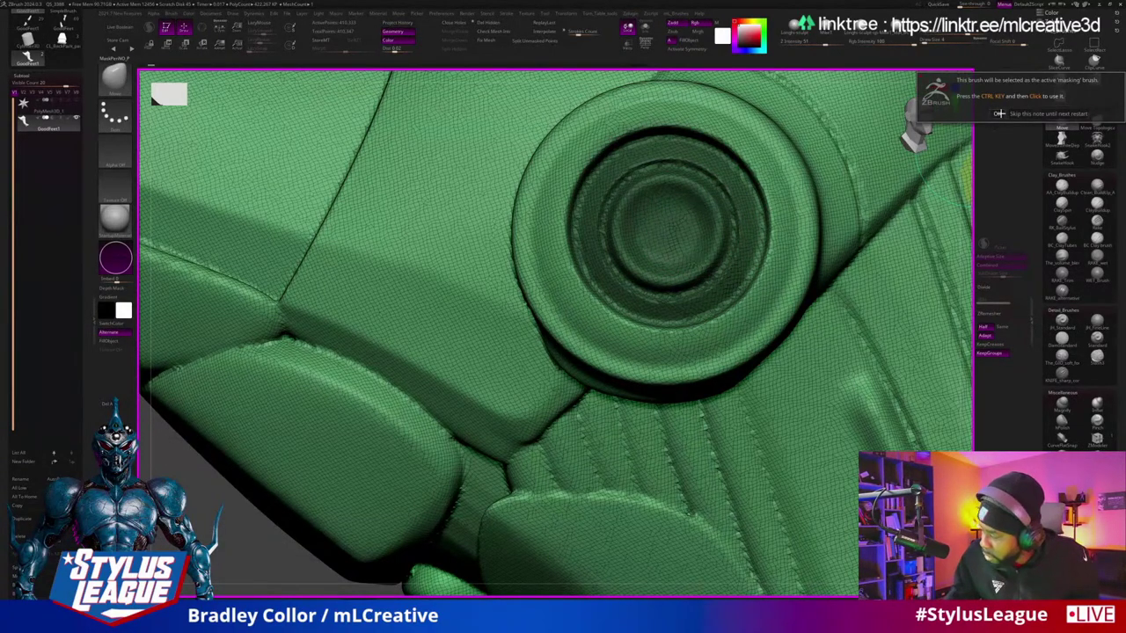
click(999, 113)
mouse_move(732, 195)
ctrl+mouse_down()
mouse_move(749, 231)
mouse_move(731, 262)
ctrl+mouse_up()
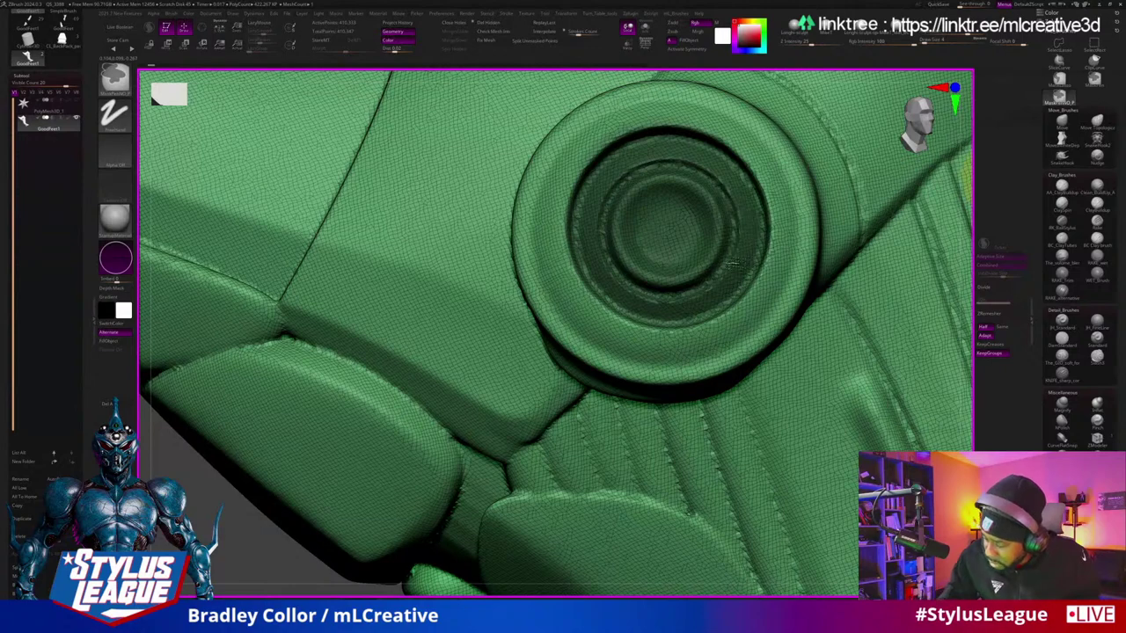
ctrl+drag(615, 250, 719, 290)
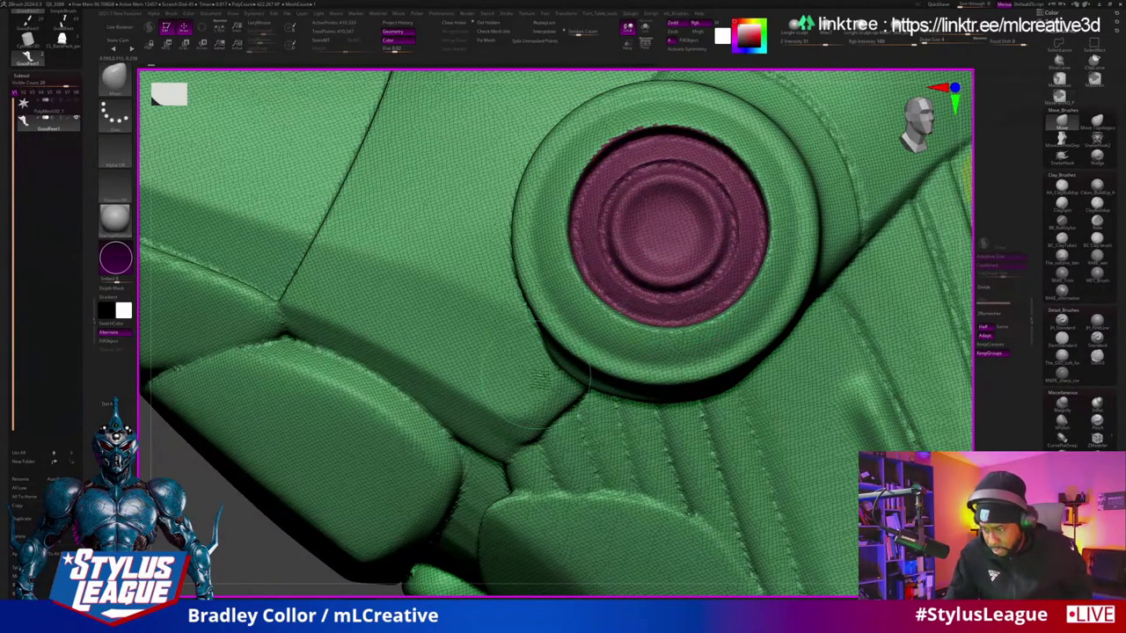
mouse_move(540, 380)
mouse_down()
mouse_move(880, 243)
mouse_move(915, 261)
mouse_move(860, 328)
mouse_move(568, 445)
mouse_up()
Step: Hide the eye ring to show the body, and draw a slice curve across the leg armour
ctrl+alt+shift+click(784, 366)
ctrl+alt+shift+drag(425, 489, 406, 321)
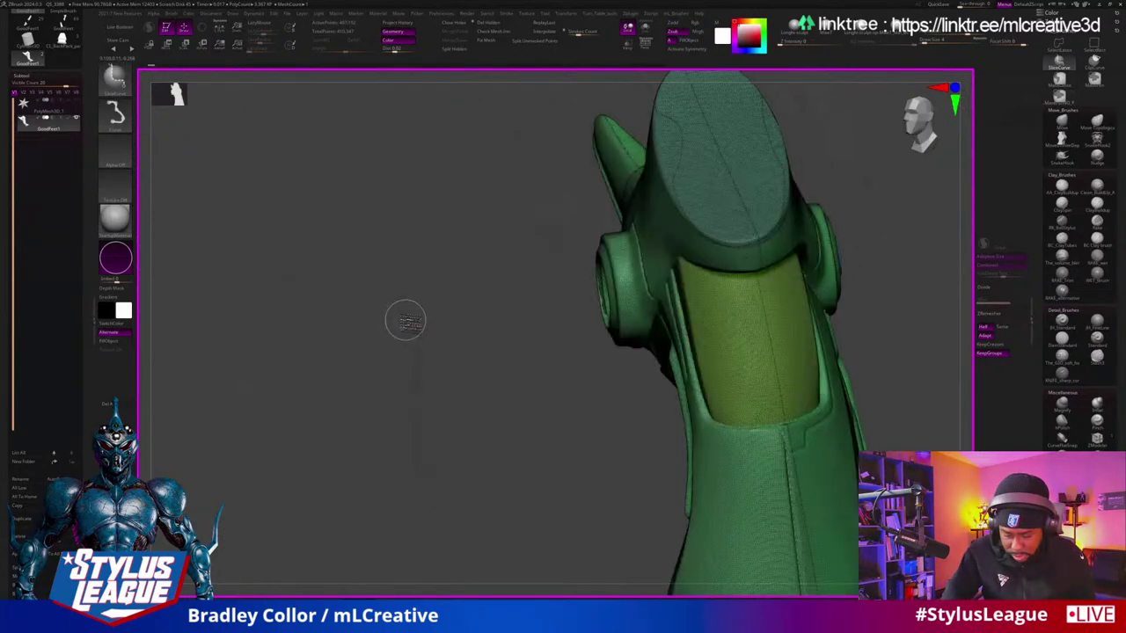
mouse_move(919, 316)
mouse_down()
mouse_move(904, 352)
mouse_move(689, 350)
mouse_up()
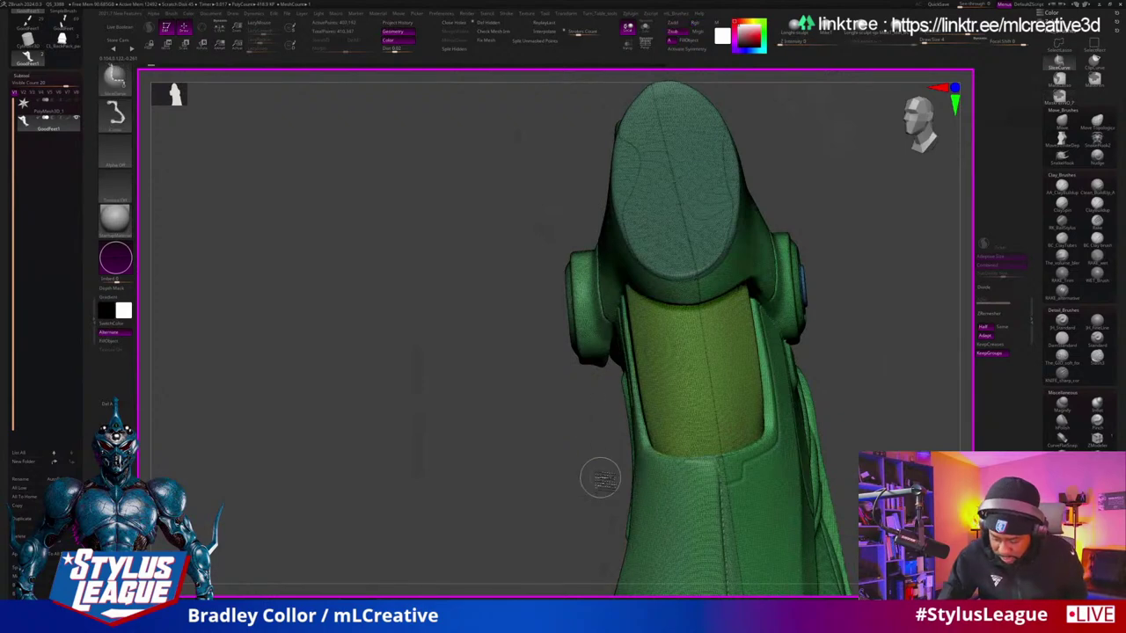
ctrl+shift+drag(601, 483, 568, 151)
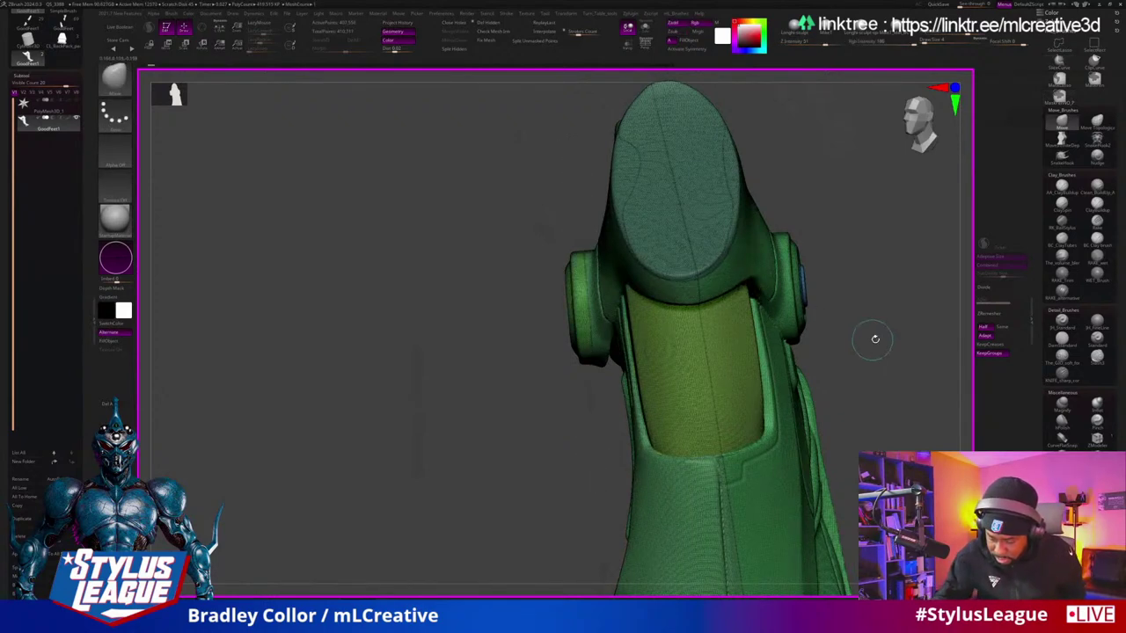
mouse_move(874, 334)
mouse_down()
mouse_move(880, 348)
mouse_move(854, 382)
mouse_move(886, 416)
mouse_move(847, 252)
mouse_move(713, 326)
mouse_move(704, 374)
mouse_up()
Step: Lasso-isolate one armour piece, inspect its wide side, then show all parts again
mouse_move(848, 303)
mouse_down()
mouse_move(870, 343)
mouse_move(881, 286)
mouse_move(892, 281)
mouse_move(836, 268)
mouse_up()
mouse_move(623, 209)
ctrl+shift+mouse_down()
mouse_move(648, 369)
mouse_move(669, 274)
mouse_move(625, 211)
ctrl+shift+mouse_up()
mouse_move(845, 328)
mouse_down()
mouse_move(915, 322)
mouse_move(874, 359)
mouse_move(743, 329)
mouse_move(477, 354)
mouse_up()
mouse_move(871, 311)
mouse_down()
mouse_move(858, 332)
mouse_move(768, 302)
mouse_up()
ctrl+shift+click(830, 350)
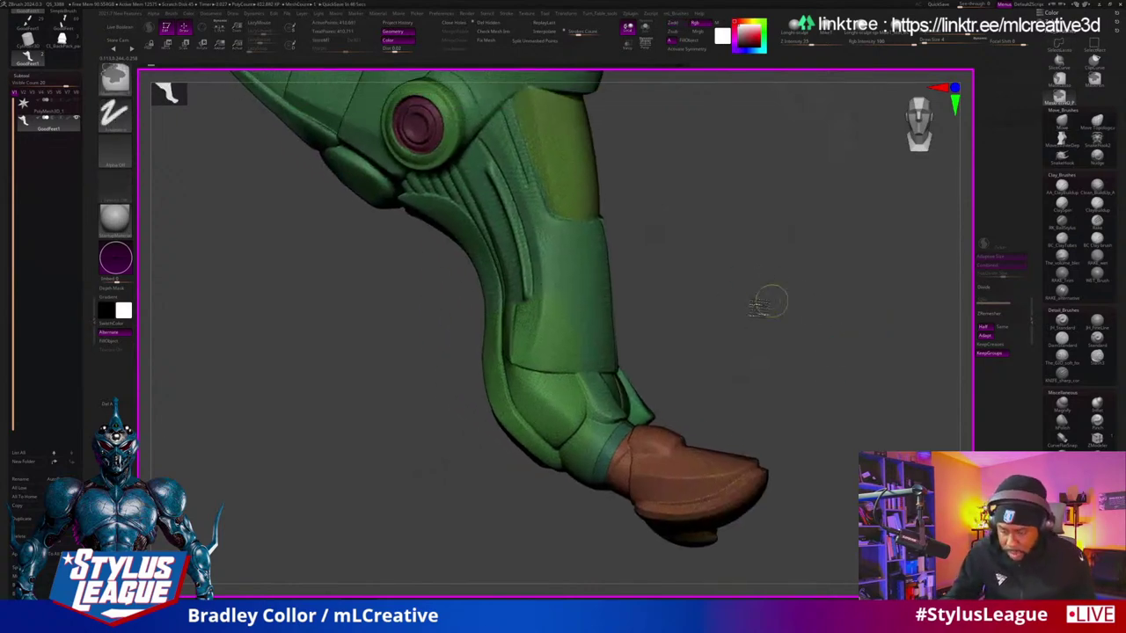
Step: Isolate the green armour piece and give it a new polygroup
ctrl+shift+click(556, 369)
ctrl+shift+click(899, 190)
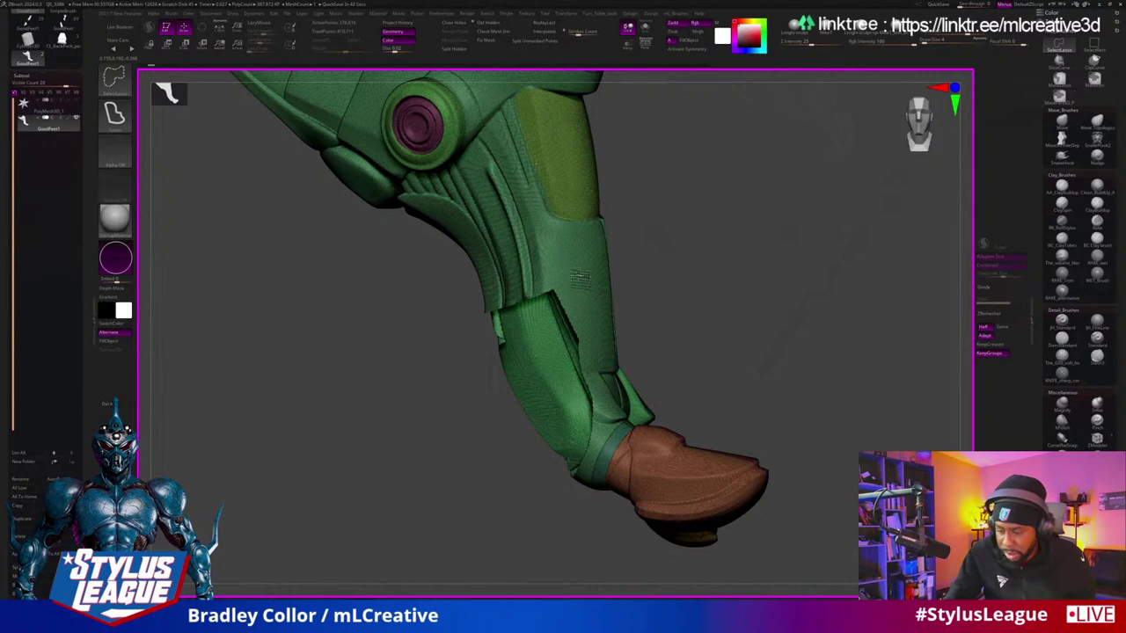
mouse_move(831, 324)
alt+mouse_down()
mouse_move(777, 519)
mouse_move(882, 326)
mouse_move(842, 327)
mouse_move(855, 352)
mouse_move(869, 351)
mouse_move(815, 392)
mouse_move(817, 372)
mouse_move(792, 334)
mouse_move(694, 284)
alt+mouse_up()
key(ctrl+z)
key(shift)
ctrl+shift+click(855, 359)
Step: Slice a near-vertical curve across the forearm piece to cut new polygroups
drag(629, 237, 616, 259)
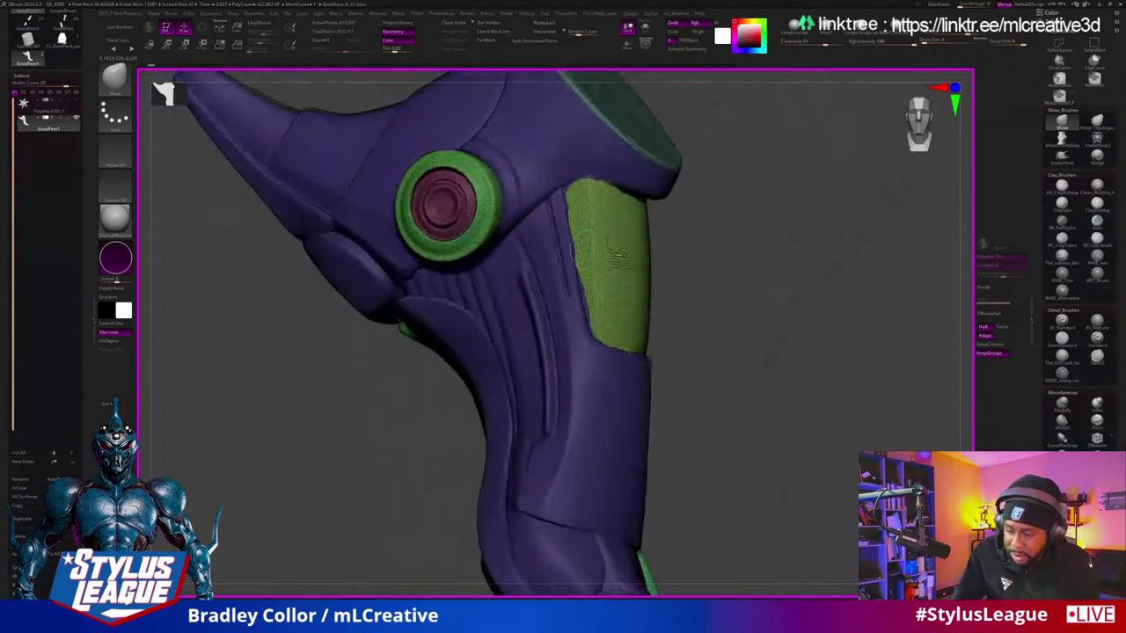
mouse_move(866, 324)
mouse_down()
mouse_move(890, 397)
mouse_move(872, 365)
mouse_move(837, 398)
mouse_move(658, 426)
mouse_move(889, 342)
mouse_move(847, 329)
mouse_move(859, 390)
mouse_move(855, 374)
mouse_up()
drag(841, 308, 762, 185)
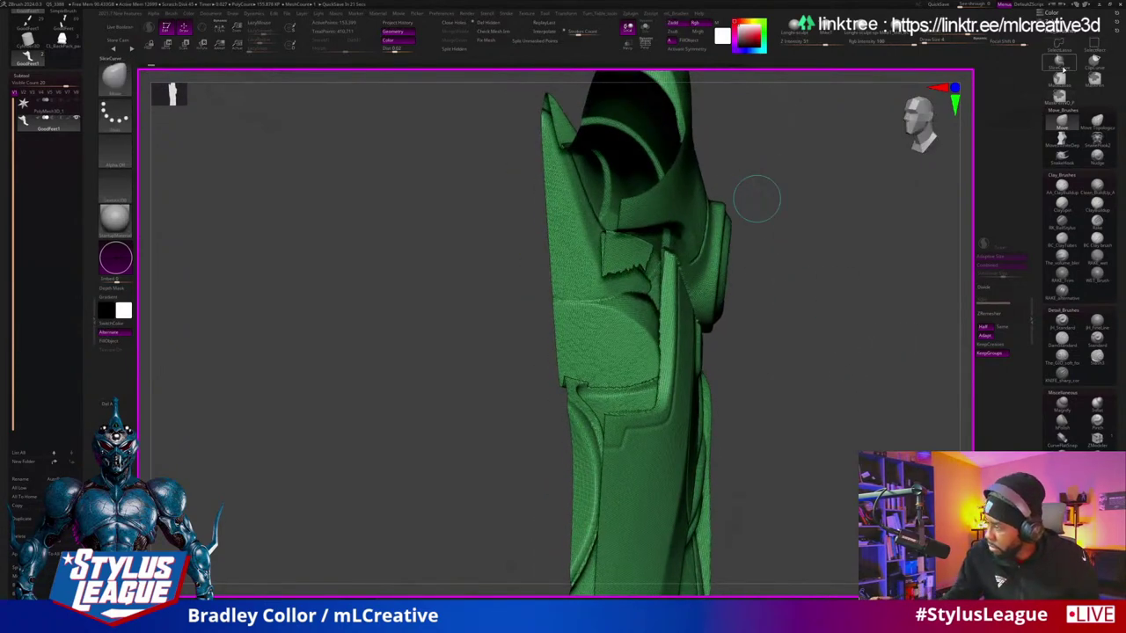
ctrl+shift+drag(723, 147, 703, 295)
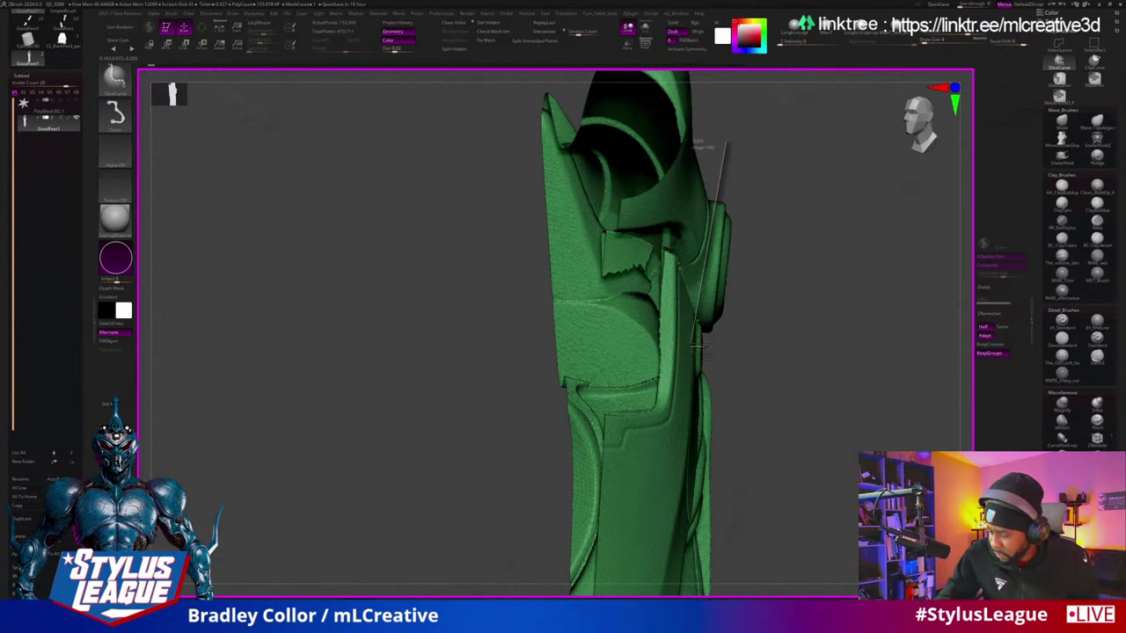
ctrl+shift+drag(703, 345, 708, 355)
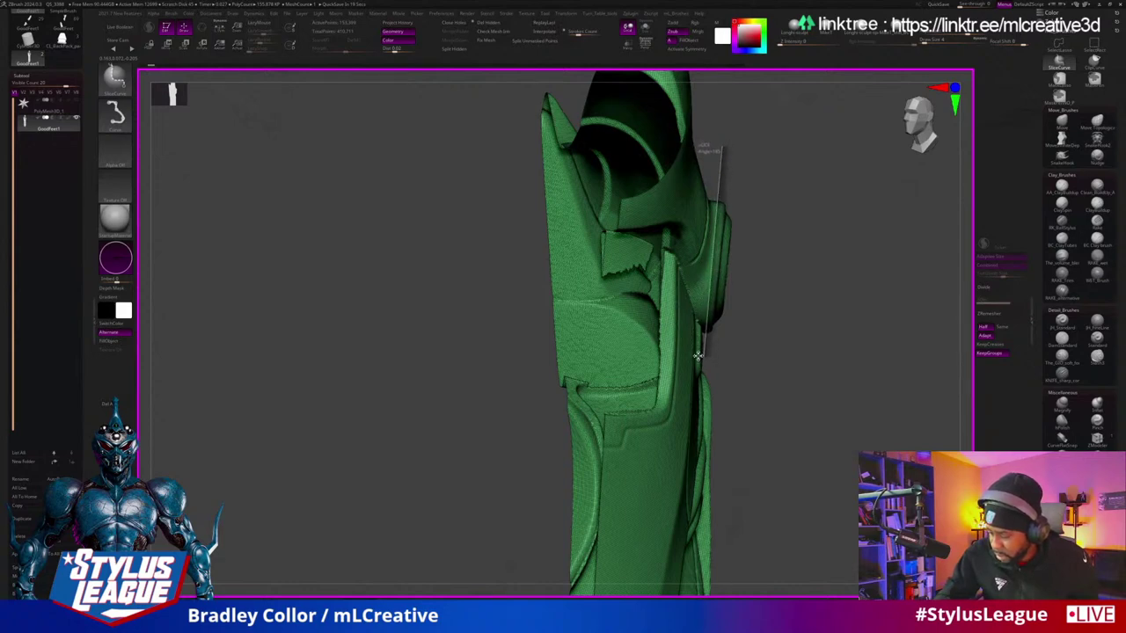
ctrl+shift+drag(696, 349, 704, 356)
drag(854, 395, 901, 440)
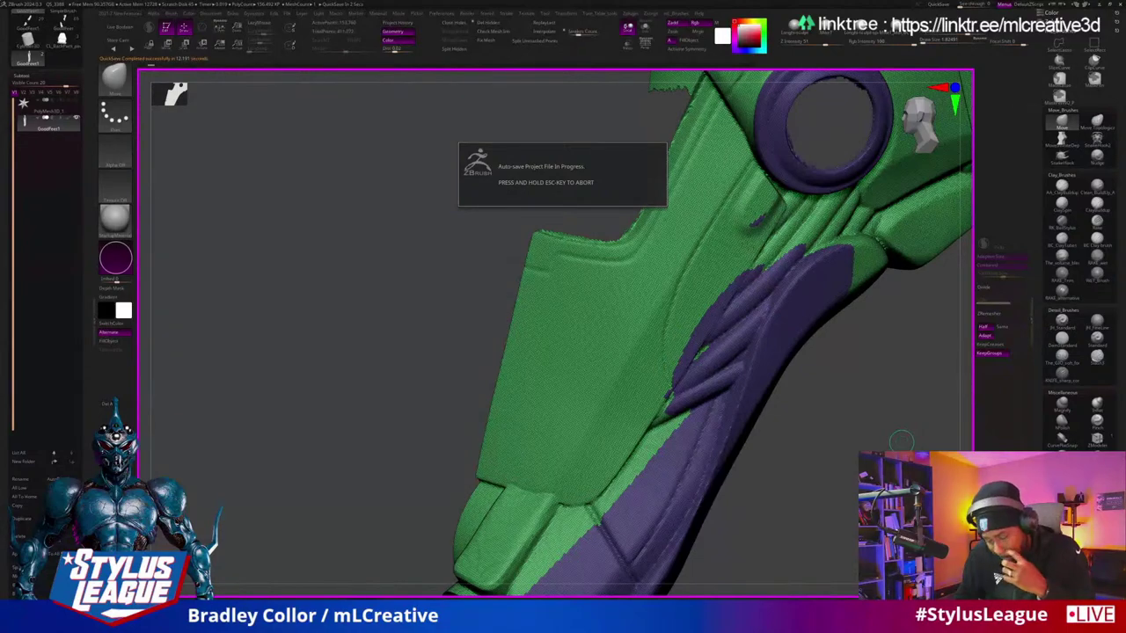
Step: Select the piece's lower part with MaskRect and lasso, polygroup it red with Ctrl+W, and unhide all
drag(902, 439, 534, 564)
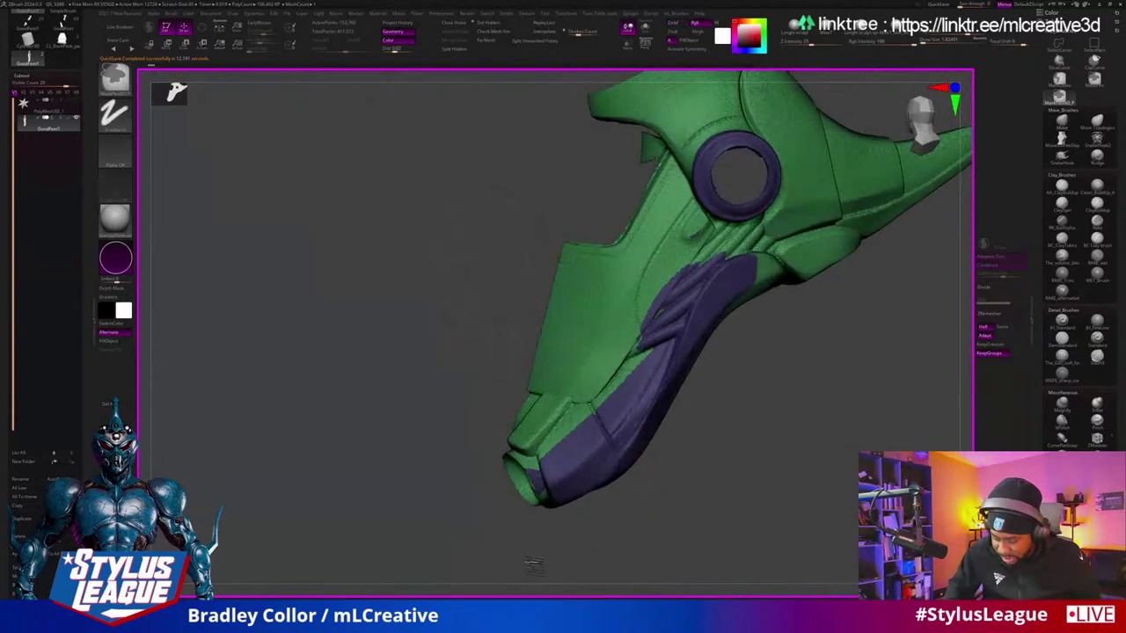
key(b)
key(m)
key(v)
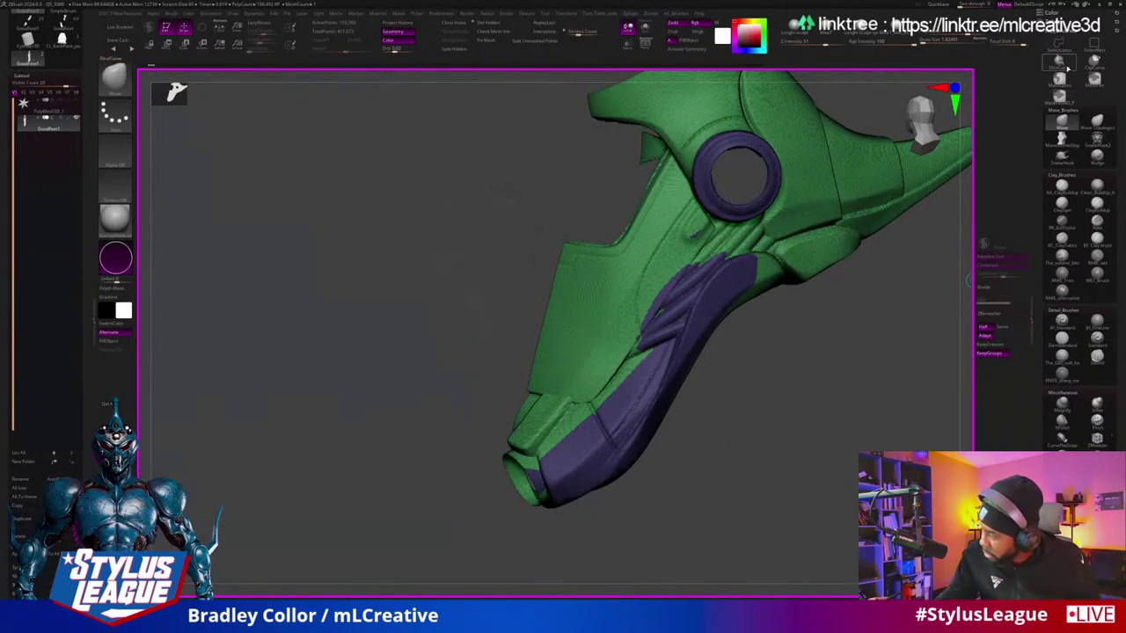
ctrl+drag(526, 571, 796, 301)
mouse_move(555, 546)
ctrl+shift+mouse_down()
mouse_move(791, 326)
mouse_move(783, 250)
mouse_move(669, 216)
mouse_move(433, 191)
mouse_move(756, 486)
ctrl+shift+mouse_up()
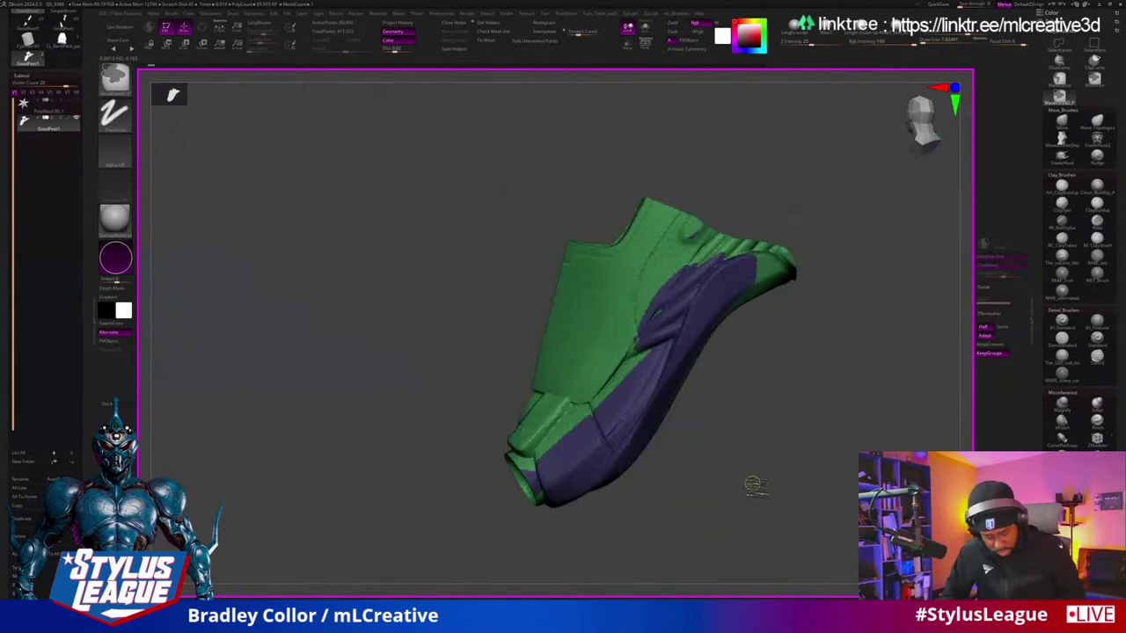
key(ctrl+w)
ctrl+shift+click(809, 448)
drag(818, 444, 844, 431)
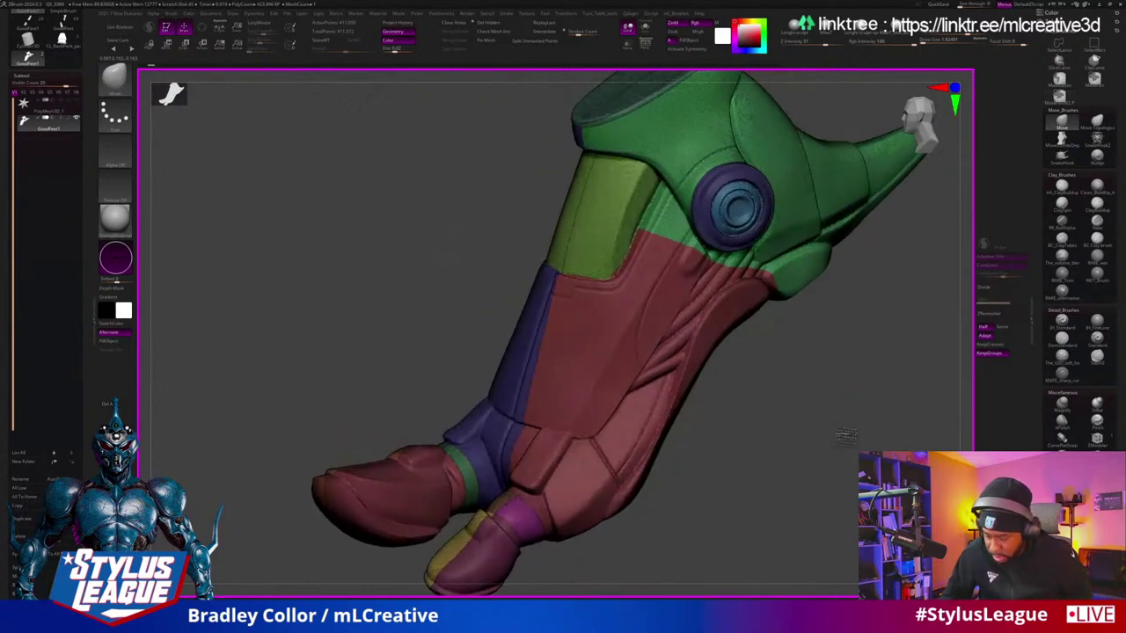
ctrl+shift+click(639, 444)
ctrl+shift+click(796, 416)
drag(796, 416, 825, 189)
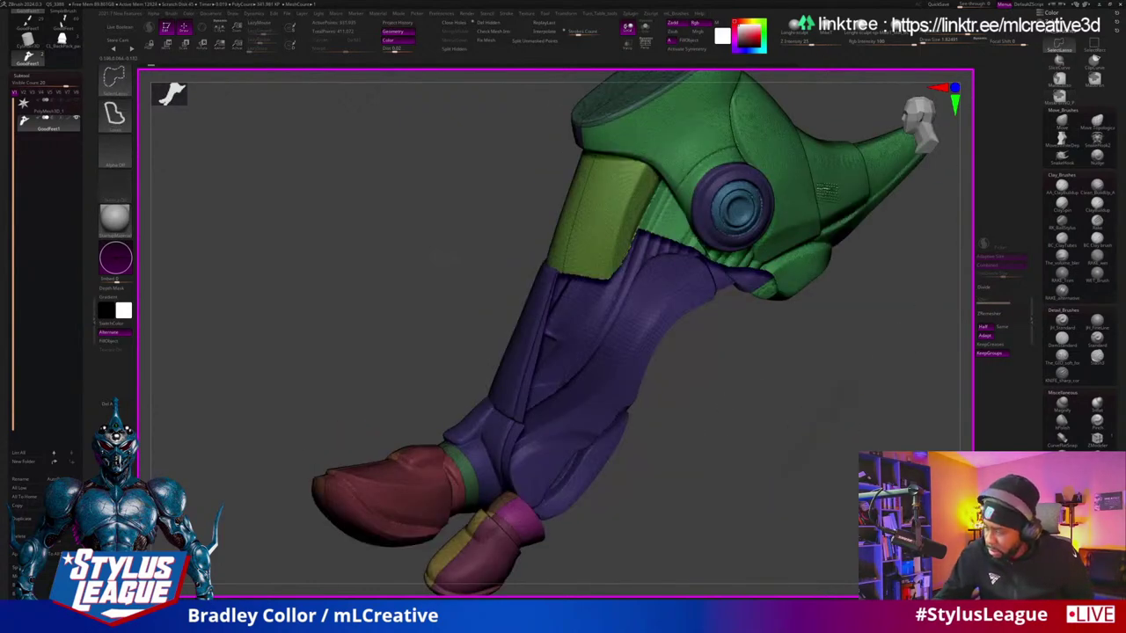
ctrl+alt+shift+click(807, 217)
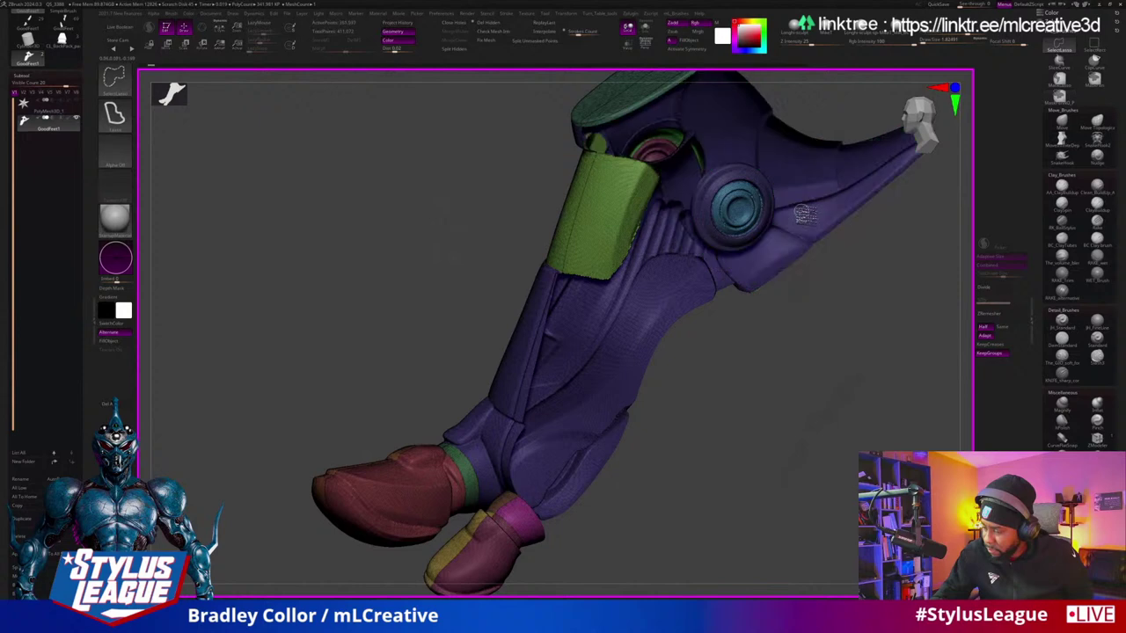
ctrl+shift+click(779, 444)
key(shift+f)
drag(897, 375, 603, 463)
ctrl+shift+click(871, 429)
key(shift+f)
drag(784, 360, 668, 274)
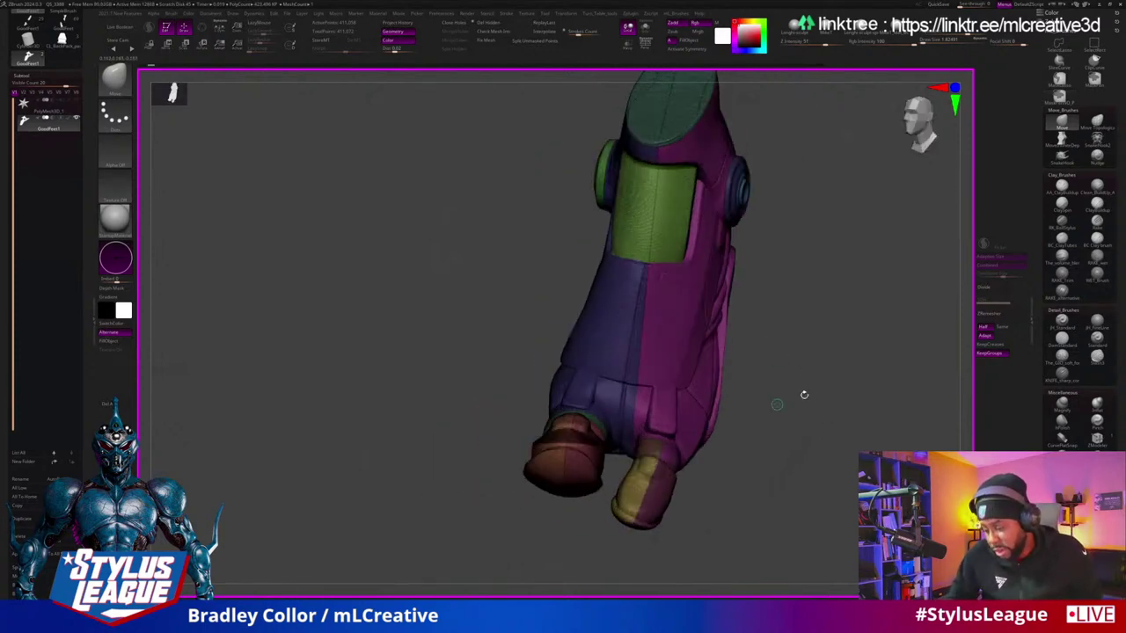
drag(804, 395, 692, 420)
drag(660, 508, 820, 394)
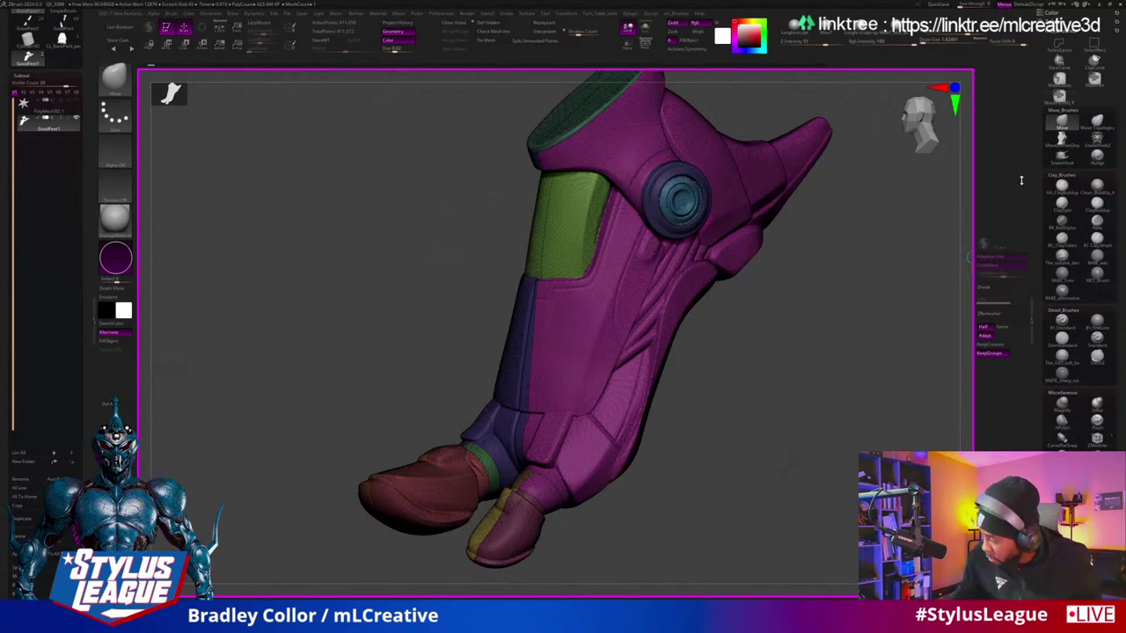
scroll(1062, 138, down, 1)
Step: Expand the EaZyREMESH settings and orbit to inspect the boot's front
scroll(1061, 138, up, 5)
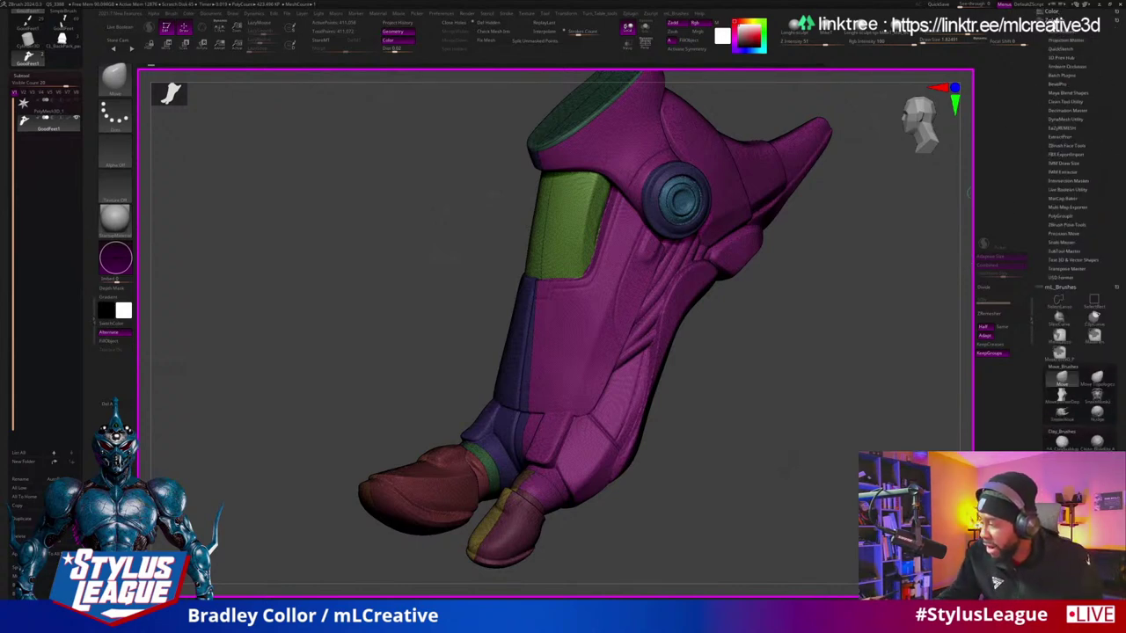
click(1062, 128)
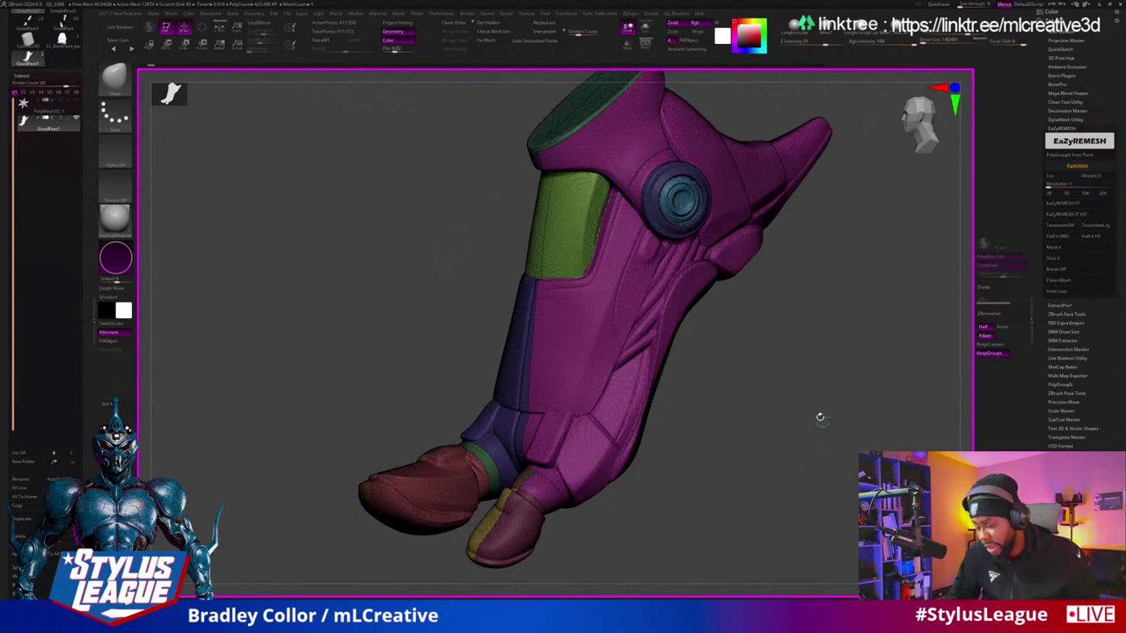
mouse_move(819, 418)
mouse_down()
mouse_move(799, 417)
mouse_move(821, 416)
mouse_up()
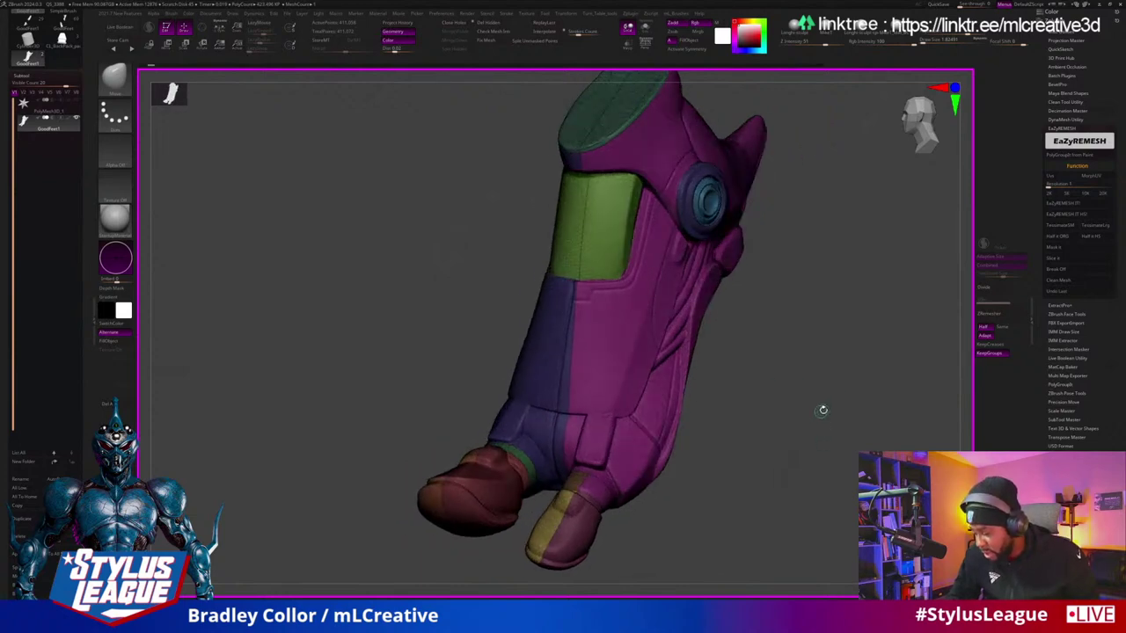
mouse_move(828, 373)
mouse_down()
mouse_move(809, 382)
mouse_move(828, 379)
mouse_up()
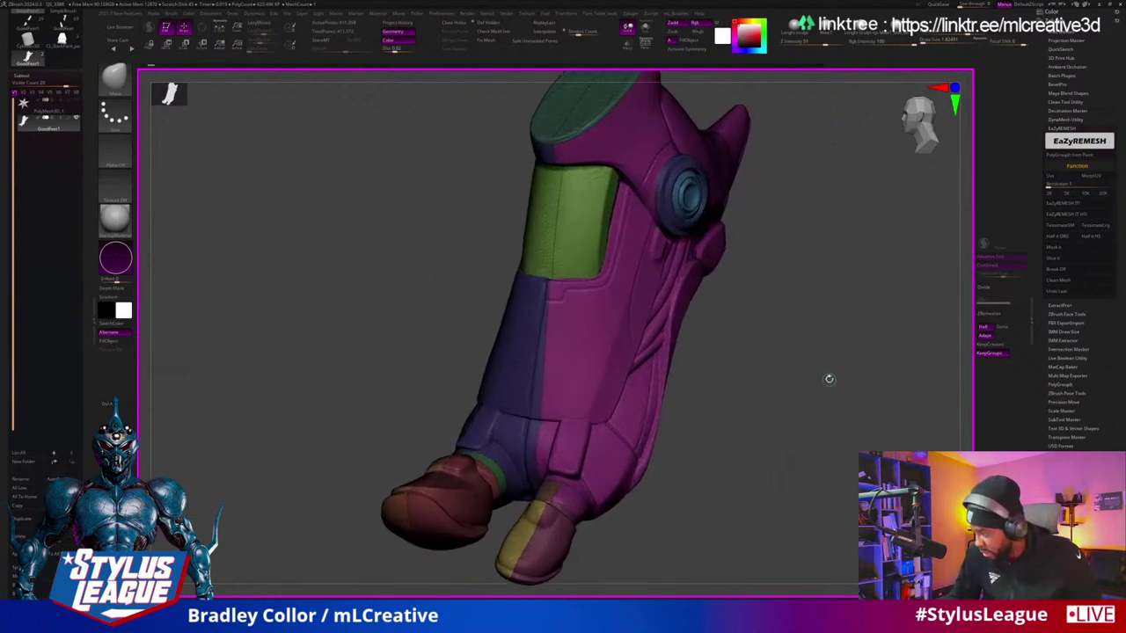
Step: Trial-remesh the boot with EaZyREMESH, inspect the result, then undo it
click(1062, 208)
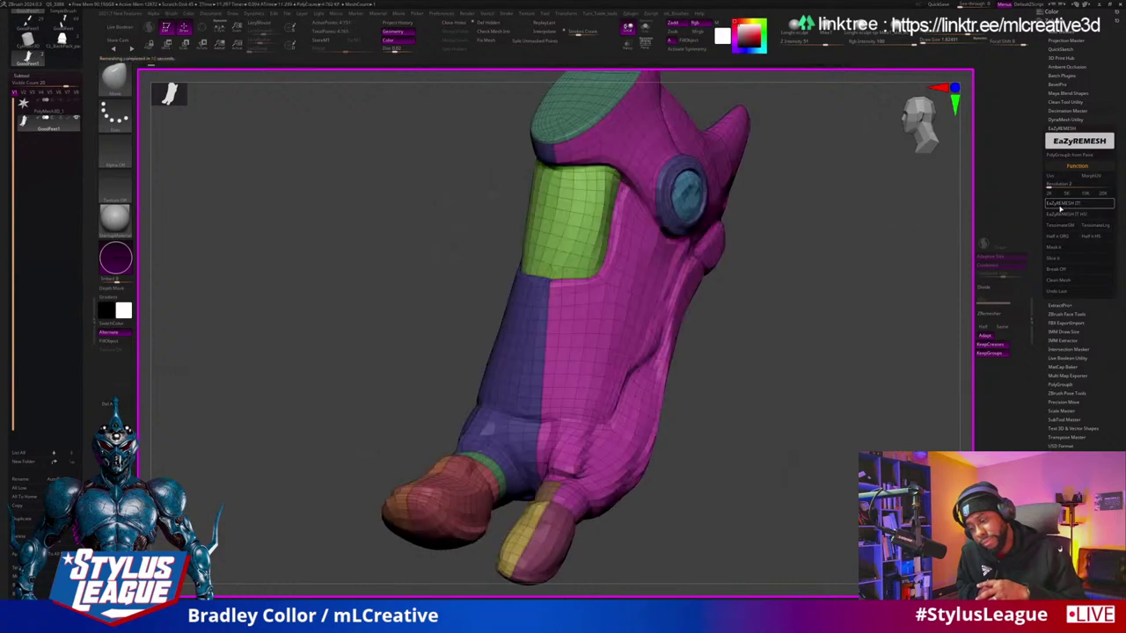
drag(884, 352, 840, 420)
mouse_move(854, 409)
alt+mouse_down()
mouse_move(844, 384)
mouse_move(837, 413)
mouse_move(804, 392)
mouse_move(817, 407)
mouse_move(809, 441)
mouse_move(804, 422)
mouse_move(817, 427)
mouse_move(794, 437)
mouse_move(794, 419)
mouse_move(806, 428)
alt+mouse_up()
key(shift+f)
key(ctrl+shift)
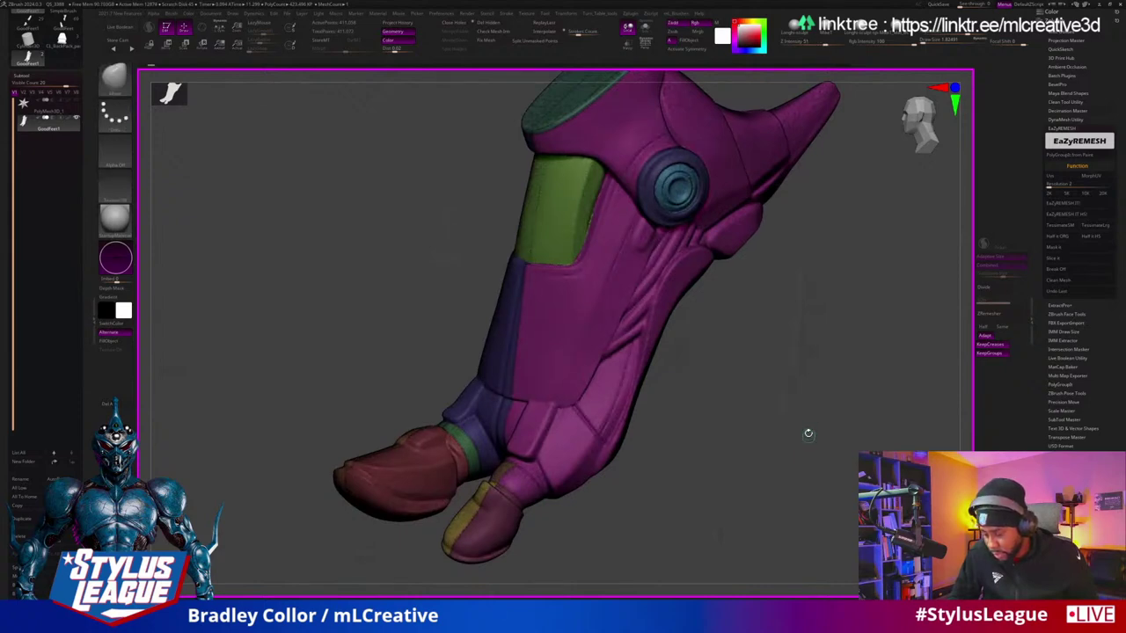
Step: Isolate and restore the polygroups, then rerun EaZyREMESH on the boot and check the new topology
ctrl+shift+click(806, 433)
ctrl+shift+click(811, 435)
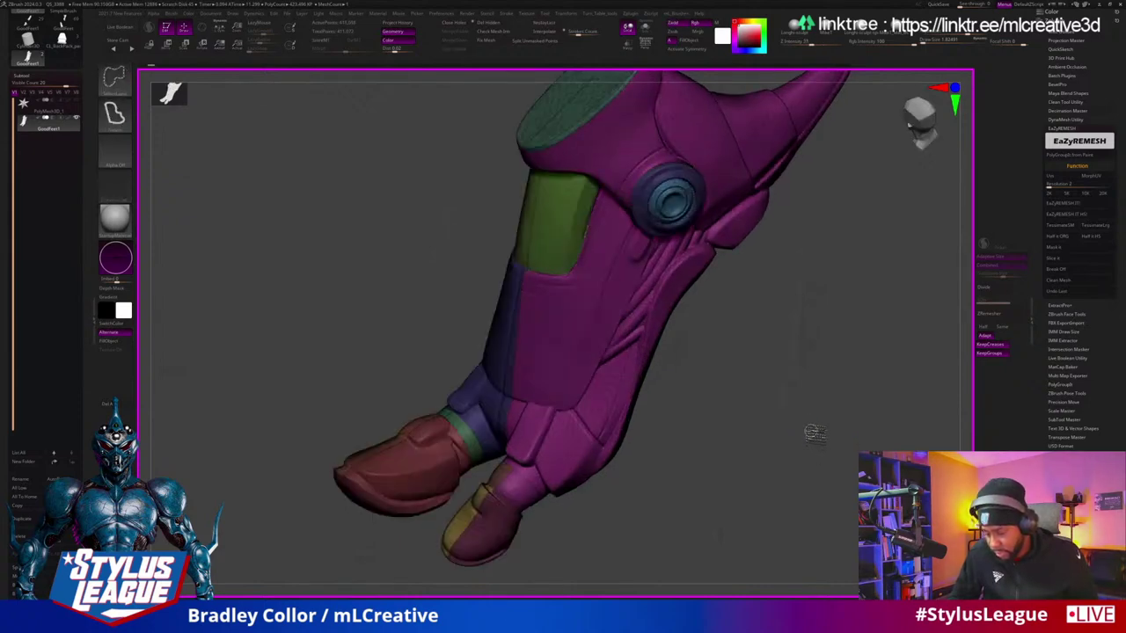
drag(809, 432, 920, 303)
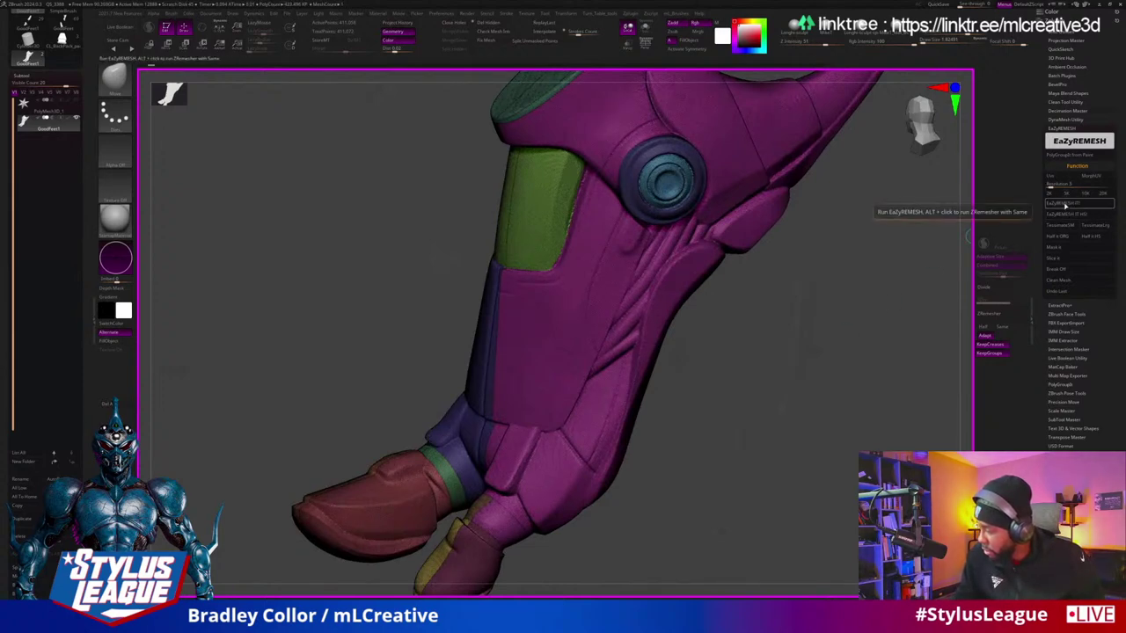
click(1062, 203)
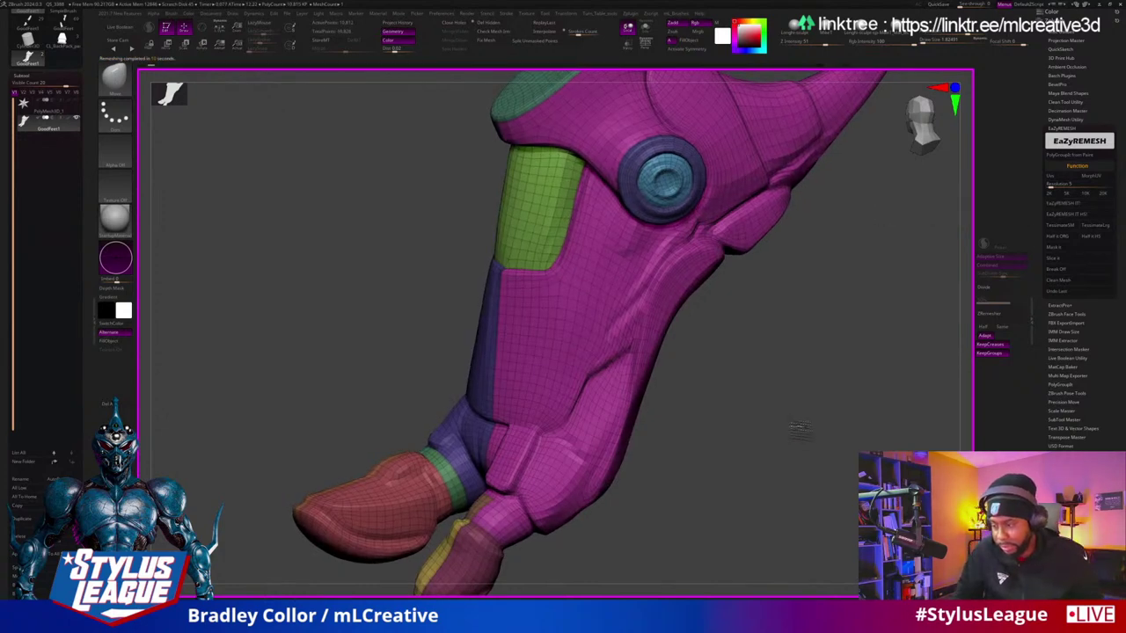
drag(796, 426, 768, 303)
drag(865, 437, 845, 393)
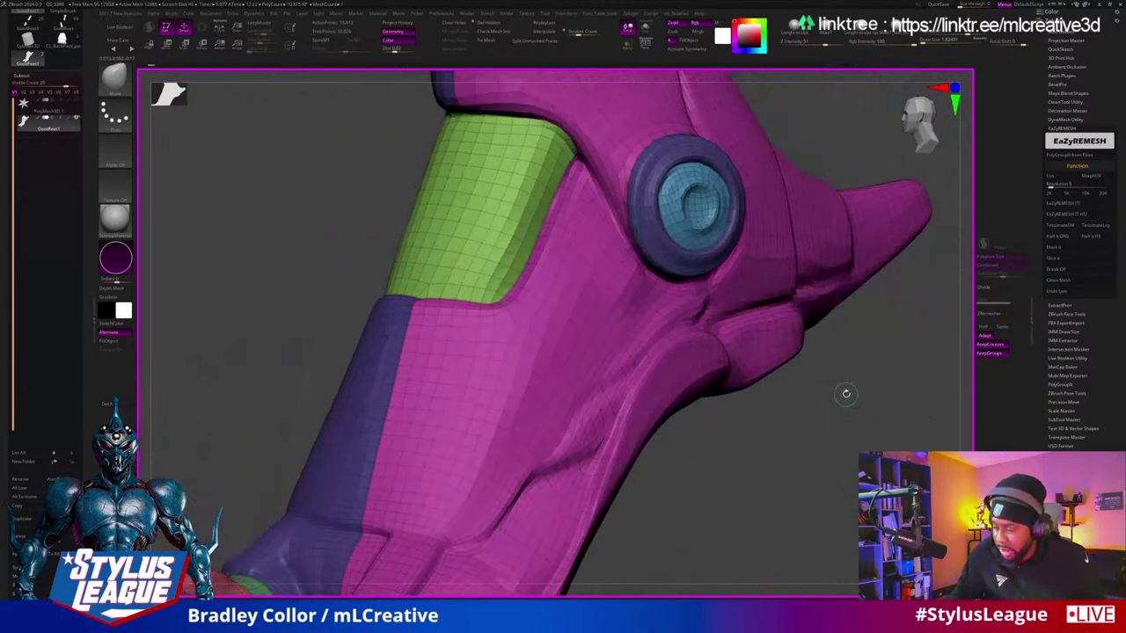
Step: Hide and isolate the blue eye rings to inspect their remeshed topology, then frame the whole boot
ctrl+shift+click(695, 202)
ctrl+shift+click(784, 495)
drag(936, 257, 528, 352)
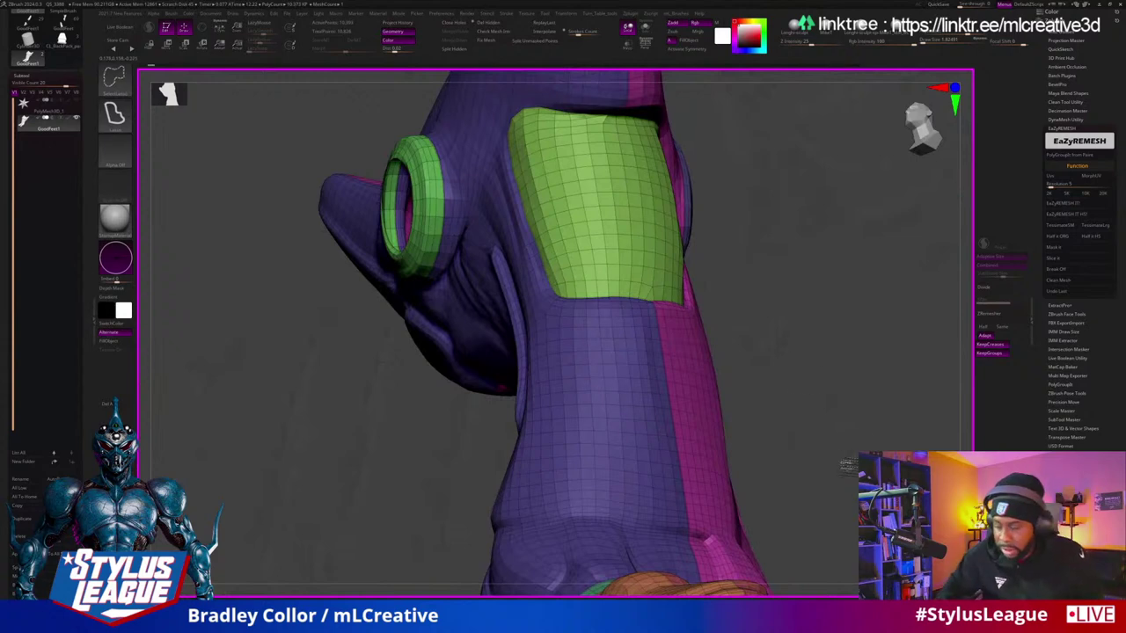
ctrl+shift+click(879, 359)
drag(879, 358, 683, 175)
ctrl+shift+click(884, 361)
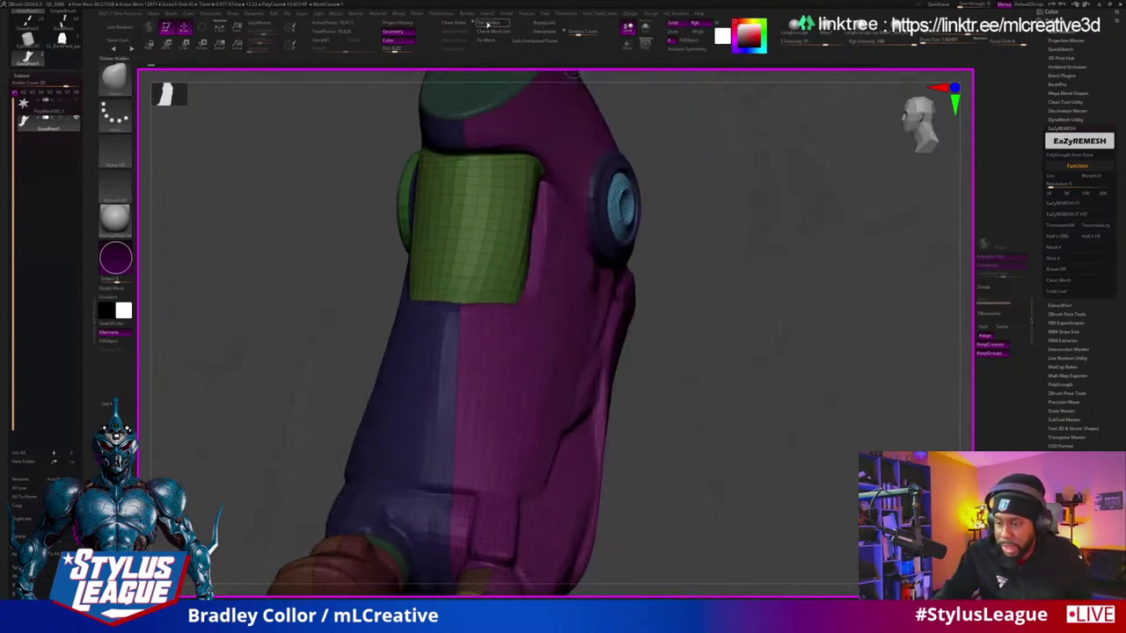
drag(854, 362, 735, 230)
drag(897, 492, 860, 443)
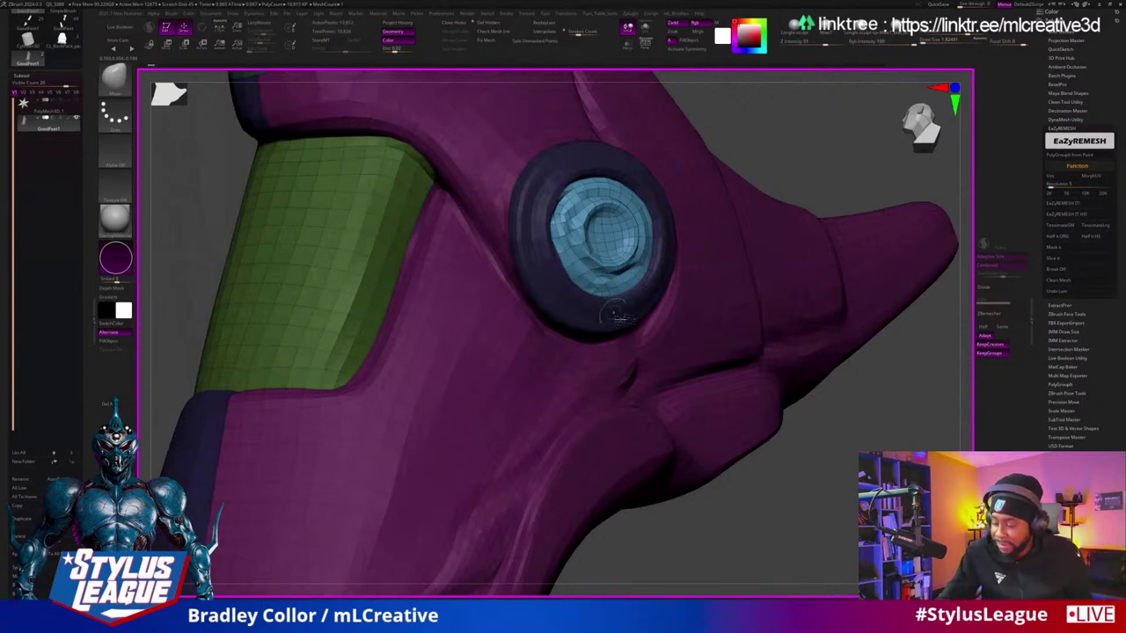
key(b)
key(f)
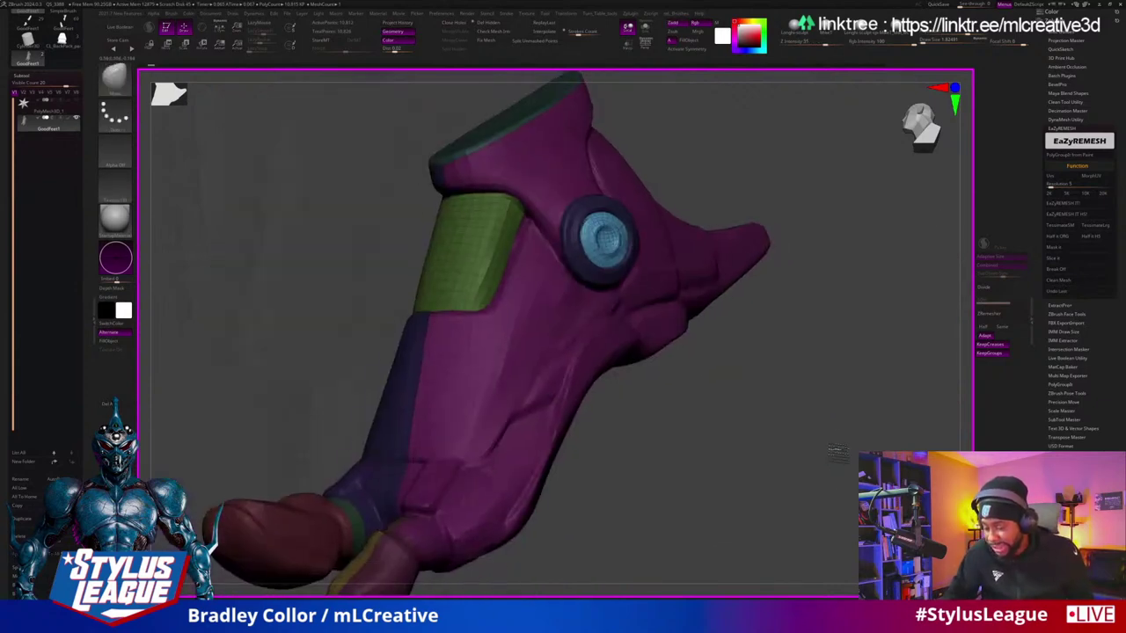
mouse_move(827, 453)
mouse_down()
mouse_move(844, 468)
mouse_move(867, 395)
mouse_move(844, 460)
mouse_move(825, 398)
mouse_move(847, 395)
mouse_move(836, 419)
mouse_move(836, 370)
mouse_move(865, 370)
mouse_move(860, 350)
mouse_move(817, 364)
mouse_move(822, 354)
mouse_up()
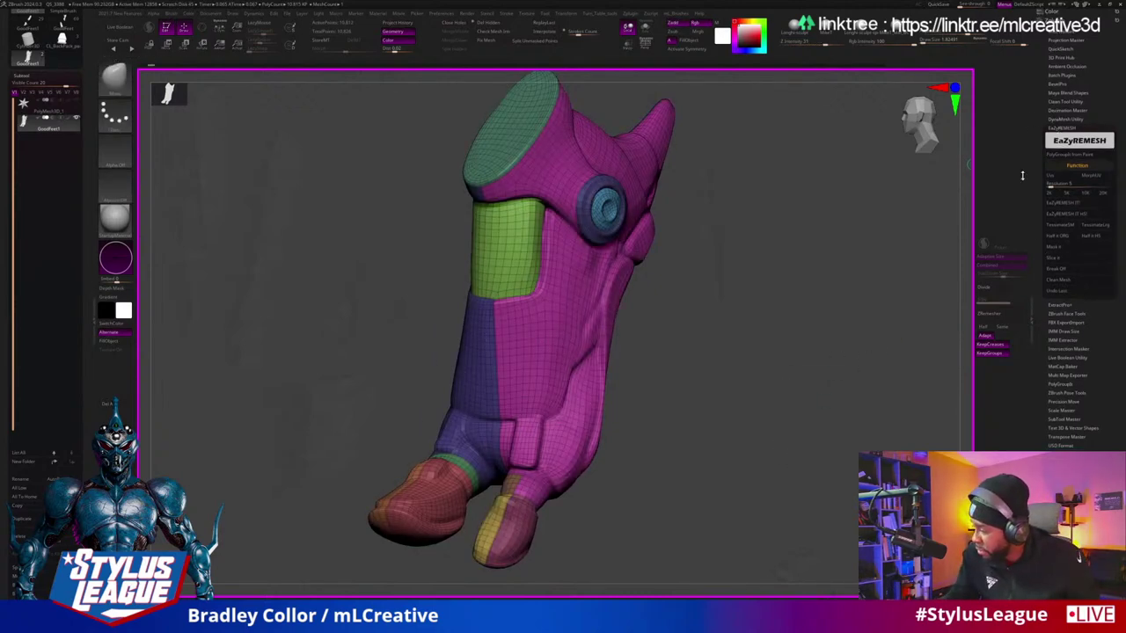
Step: Unwrap the boot's UVs with UV Master split by polygroups, then switch to Blender
click(1060, 127)
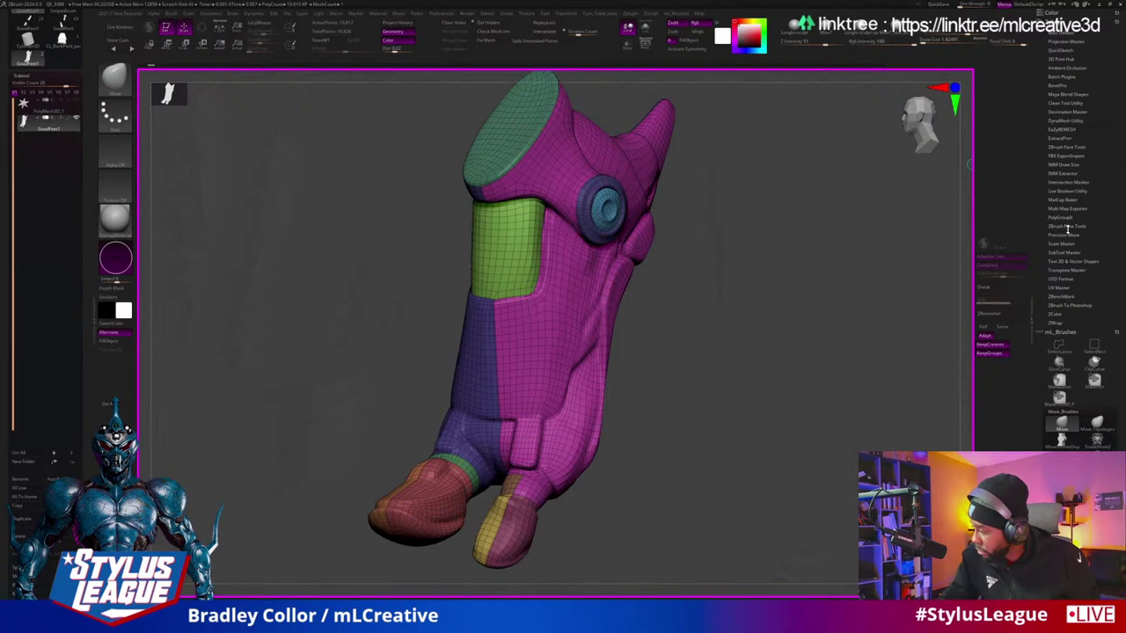
click(1062, 288)
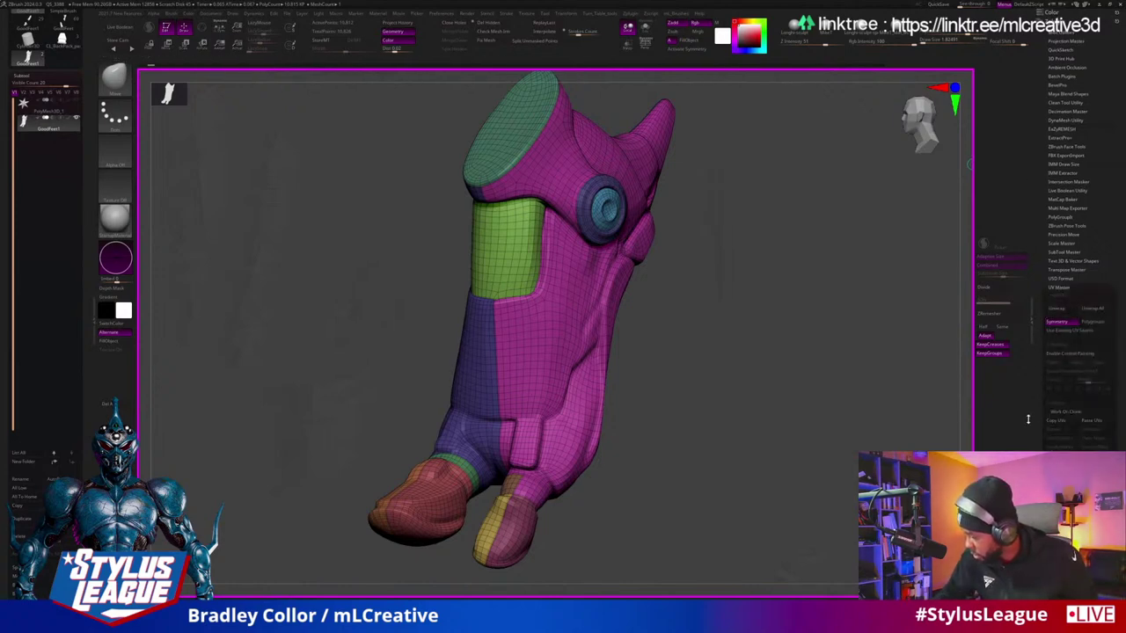
click(1057, 308)
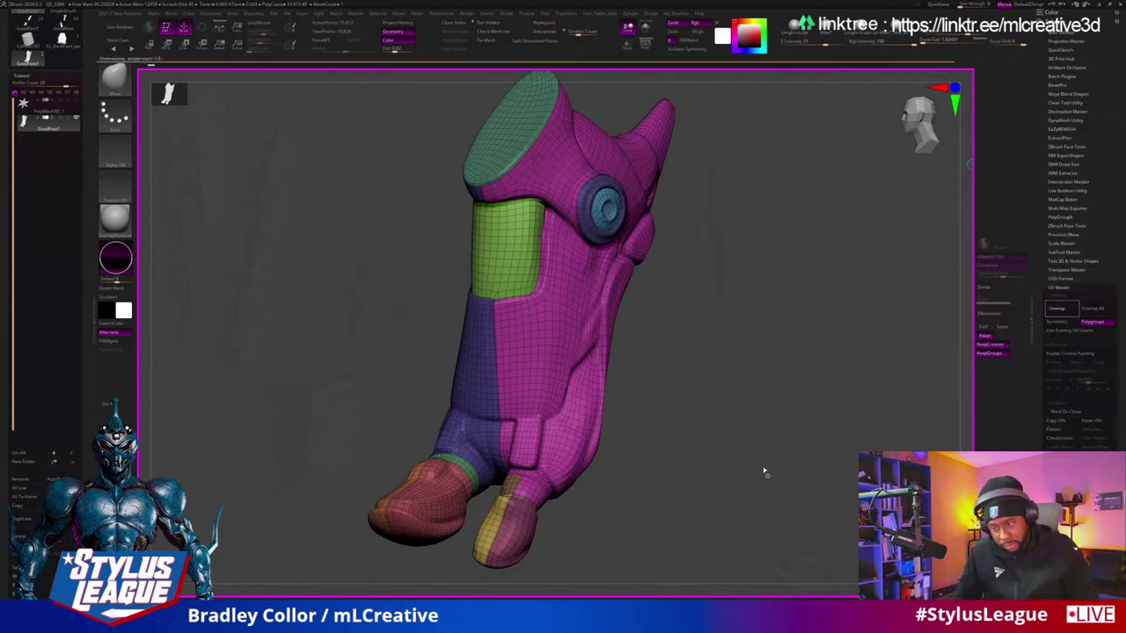
mouse_move(741, 386)
mouse_down()
mouse_move(730, 407)
mouse_move(737, 379)
mouse_up()
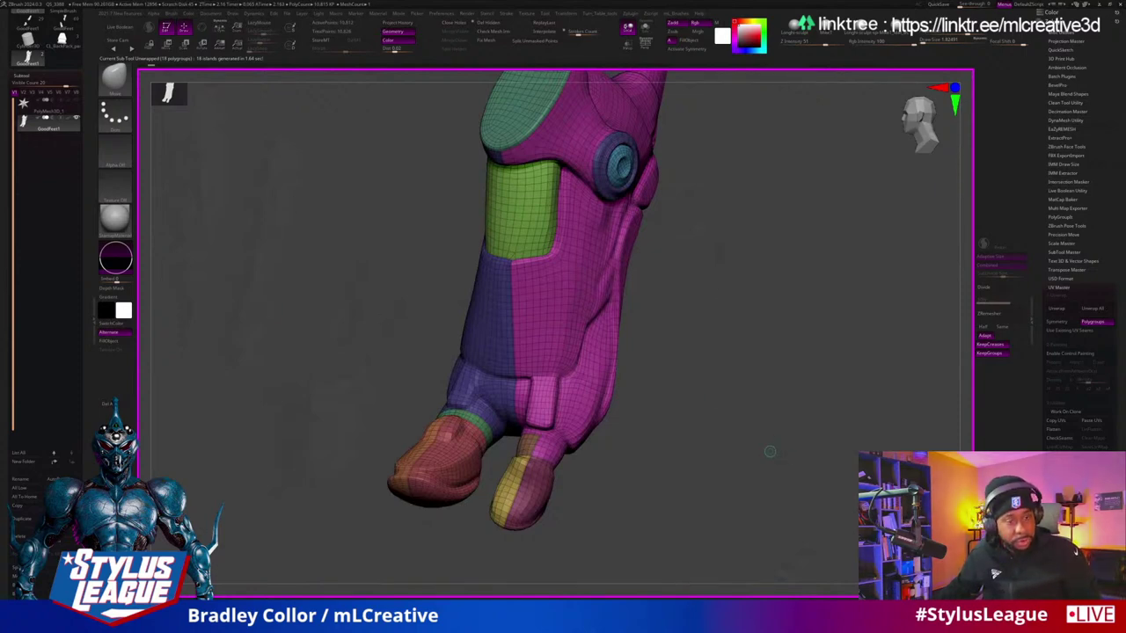
key(alt+Tab)
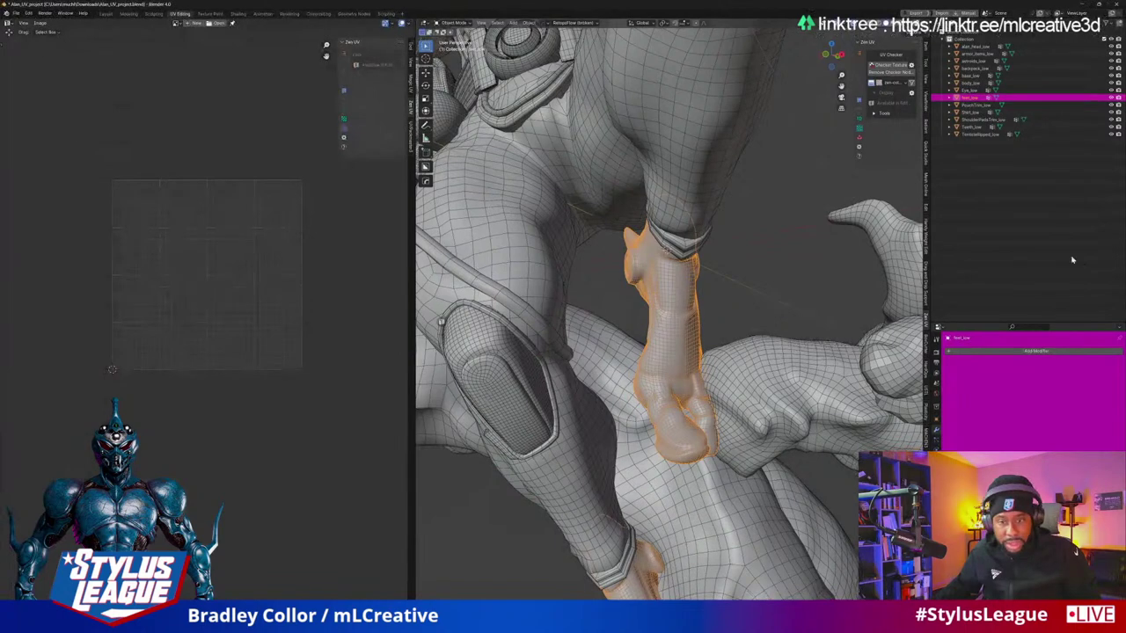
Step: Start a new General file without saving, delete the sphere, and return to ZBrush
click(16, 14)
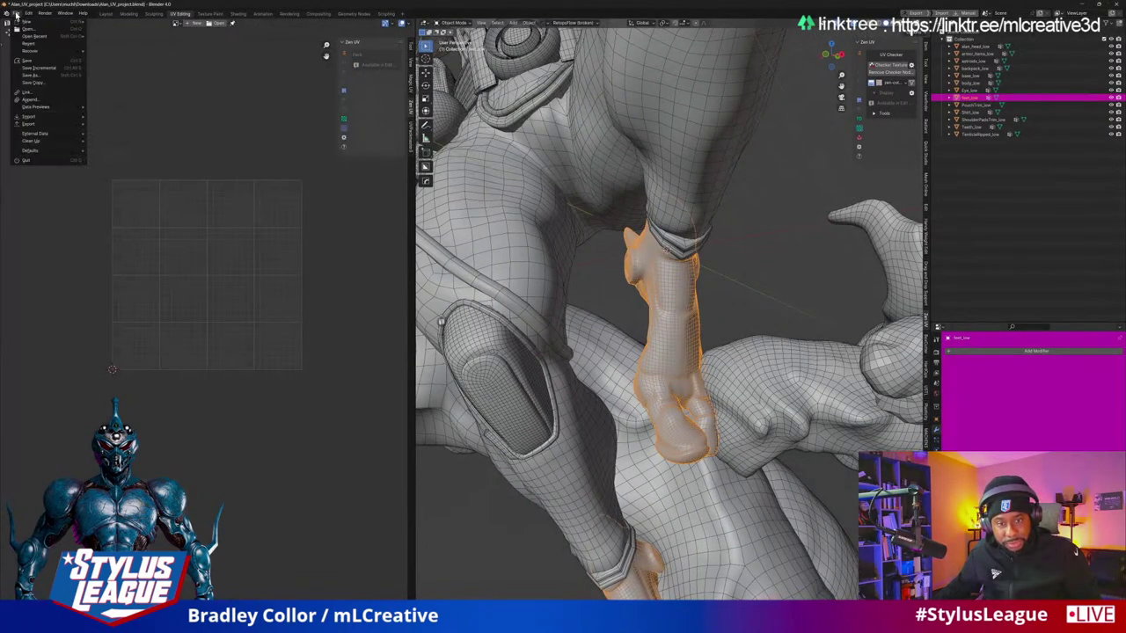
mouse_move(27, 25)
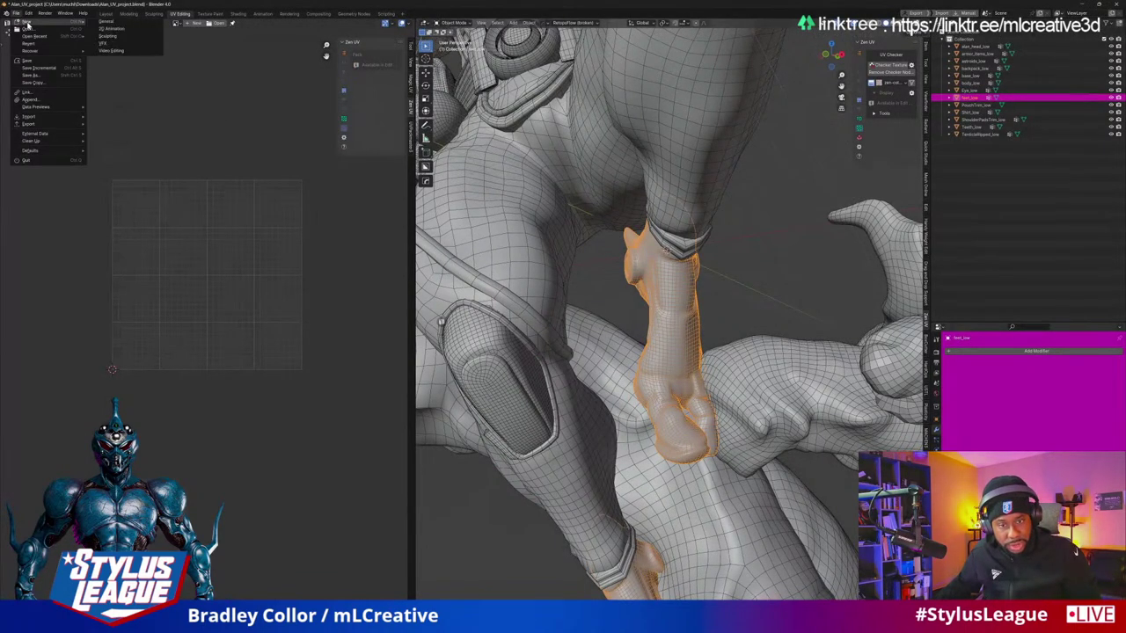
click(129, 25)
click(576, 333)
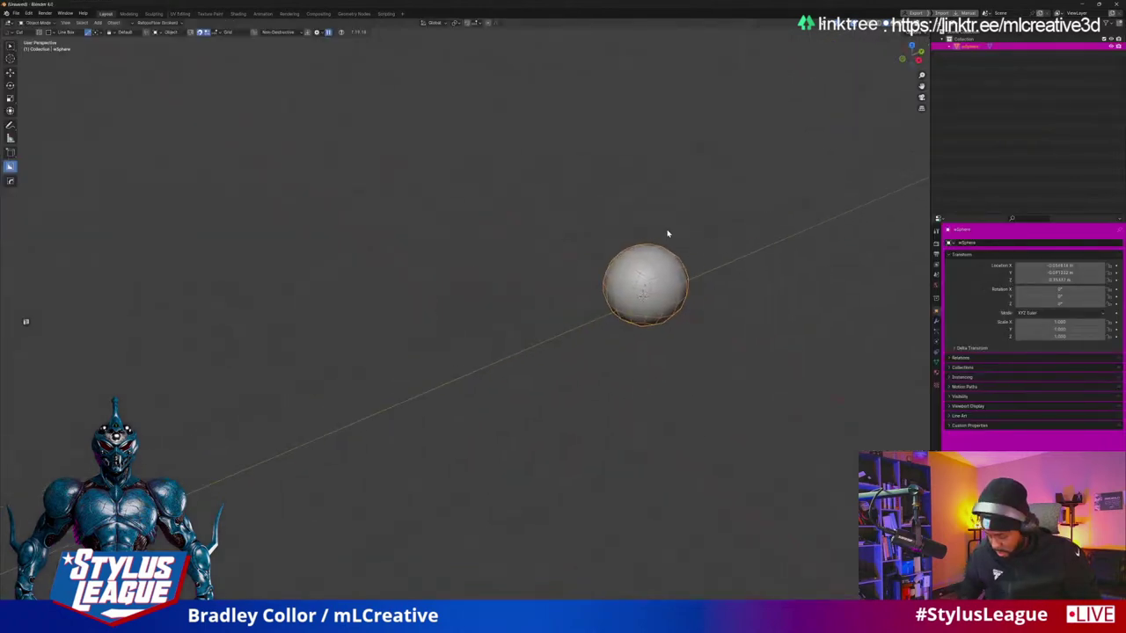
key(Delete)
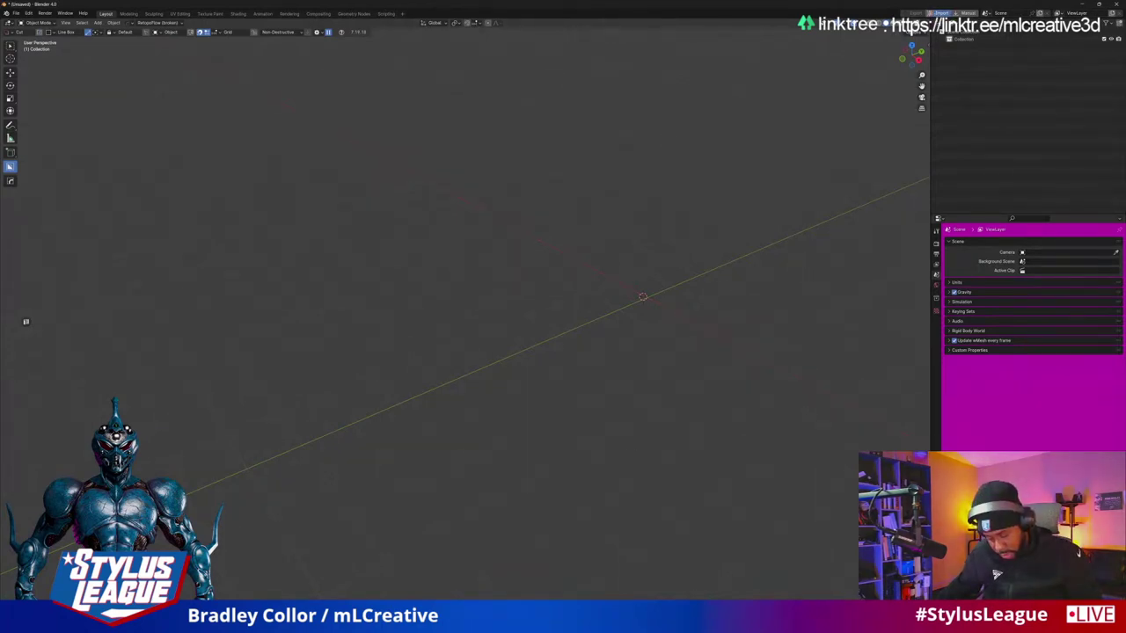
key(alt+Tab)
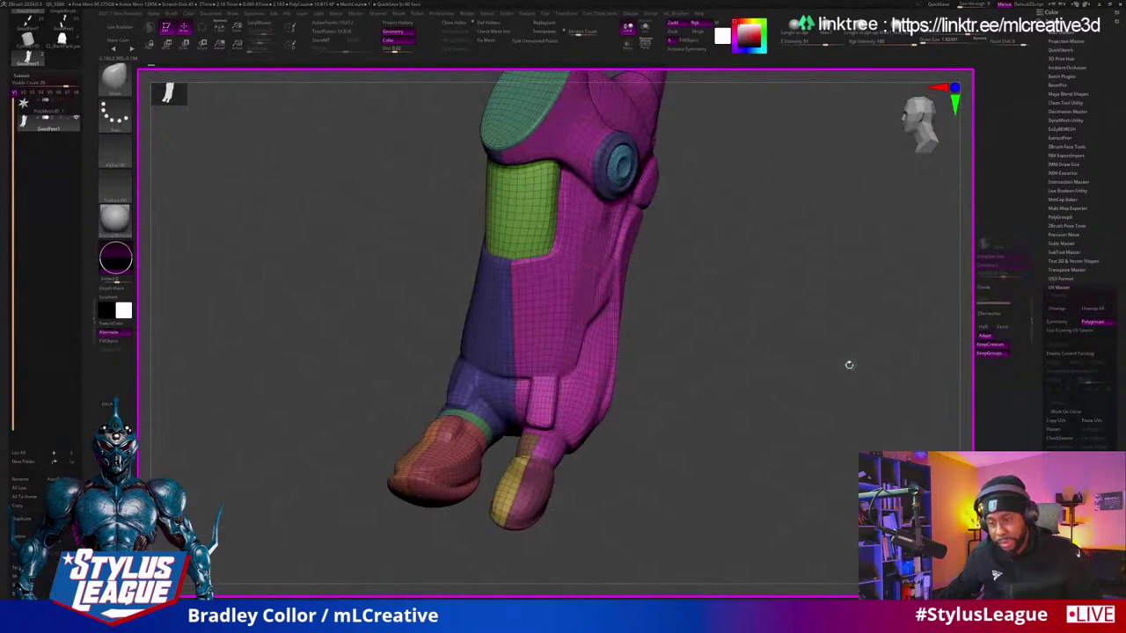
Step: Zoom out on the leg model, pick another item from the top-left picker, and rotate it upright
drag(815, 389, 349, 176)
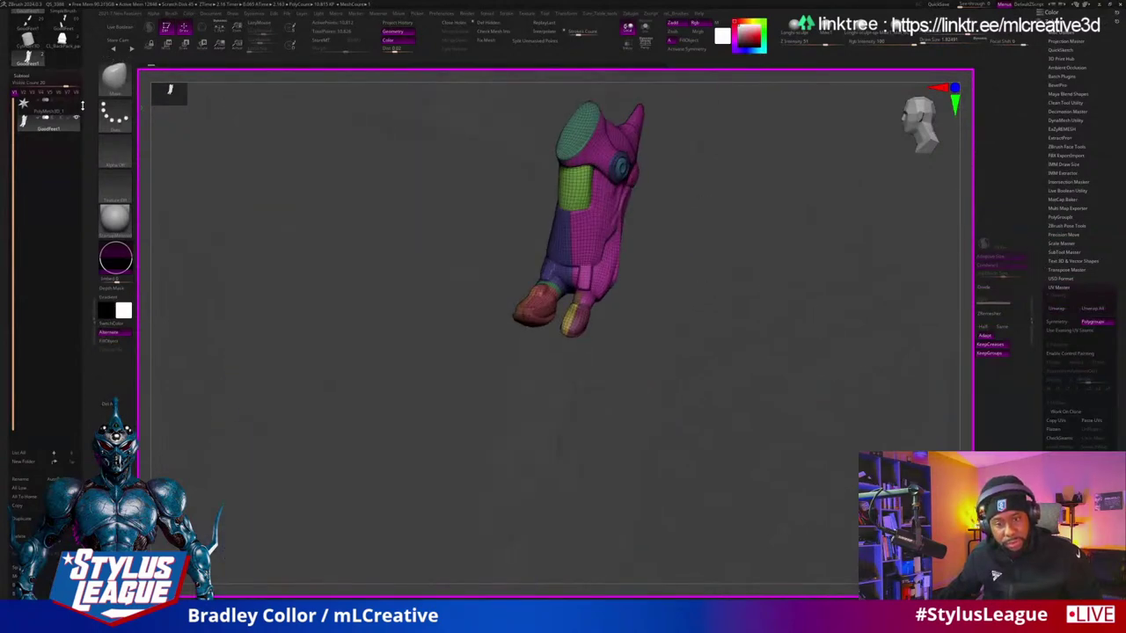
scroll(82, 105, up, 3)
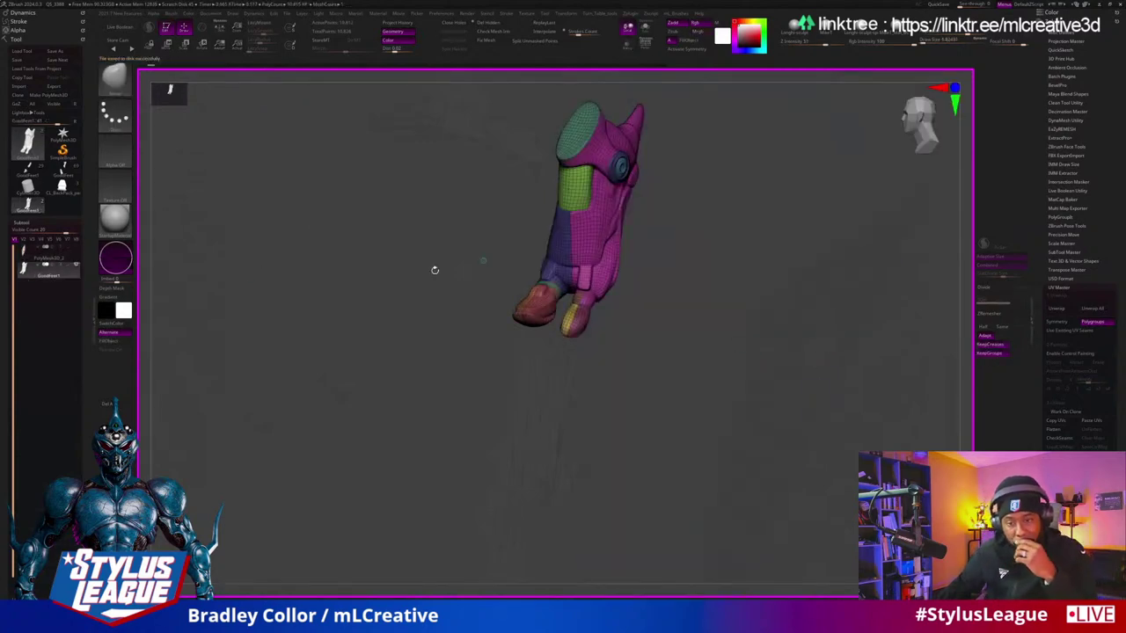
click(115, 78)
click(155, 95)
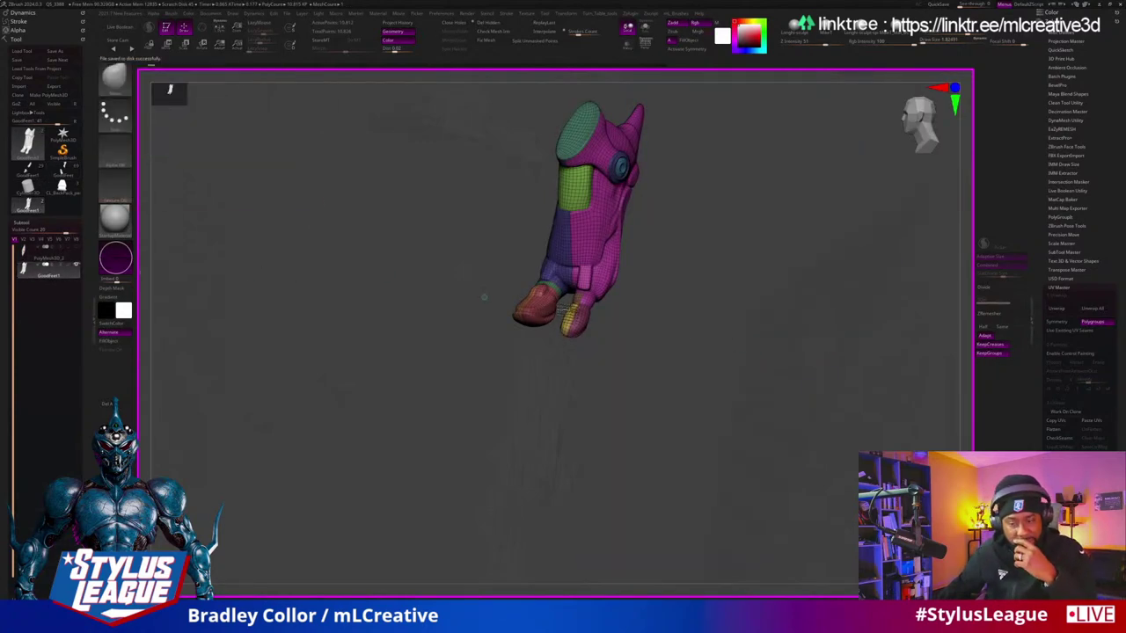
drag(674, 194, 537, 275)
Step: Load the full character tool and rotate the view around the feet and boot
click(27, 141)
click(140, 106)
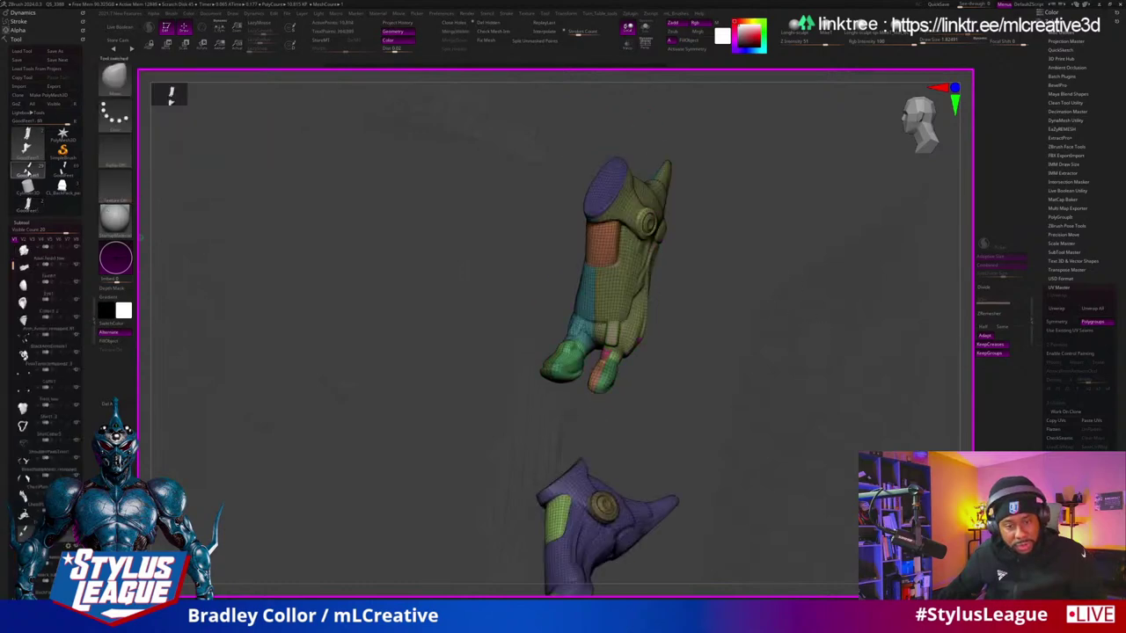
scroll(87, 427, down, 5)
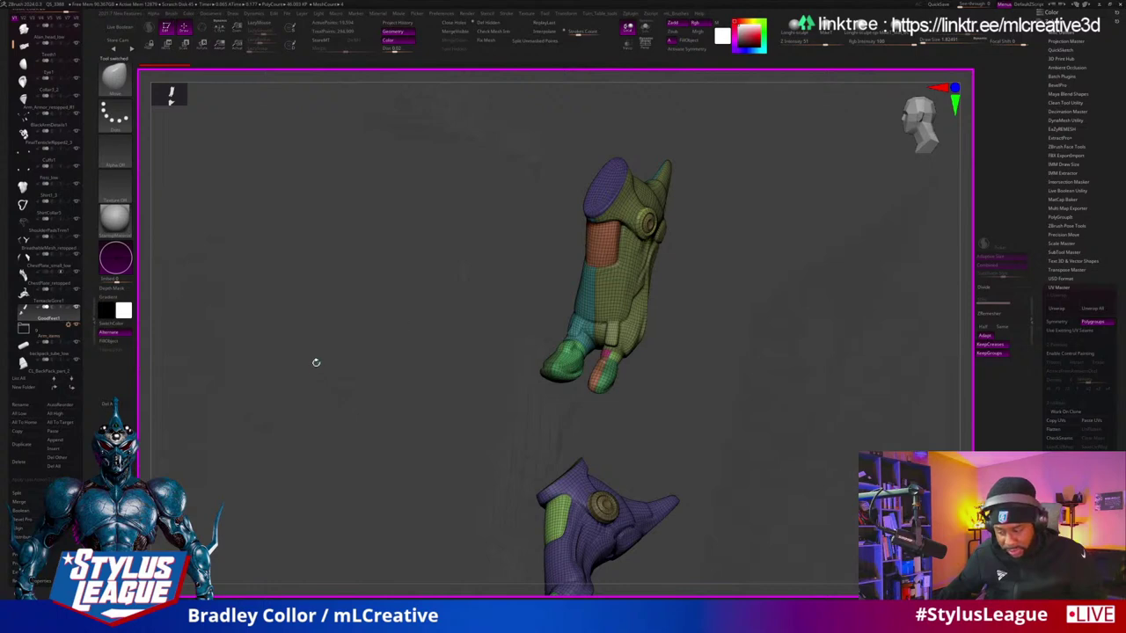
drag(316, 362, 584, 327)
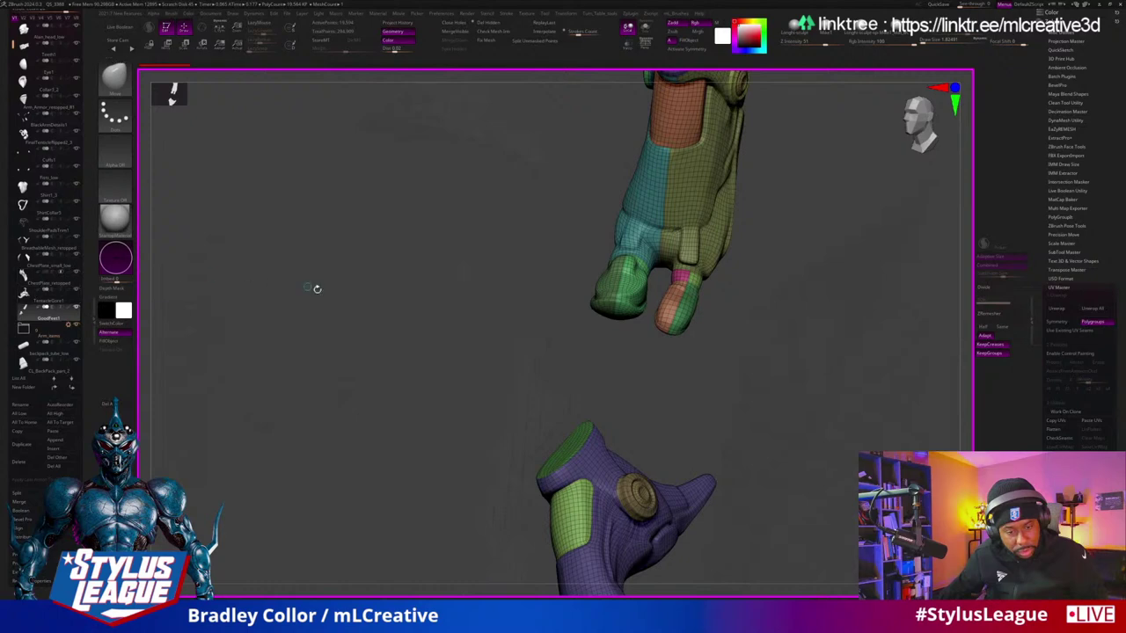
drag(863, 296, 845, 290)
Step: Turn off the polyframe display so the pieces show as plain grey sculpt
key(space)
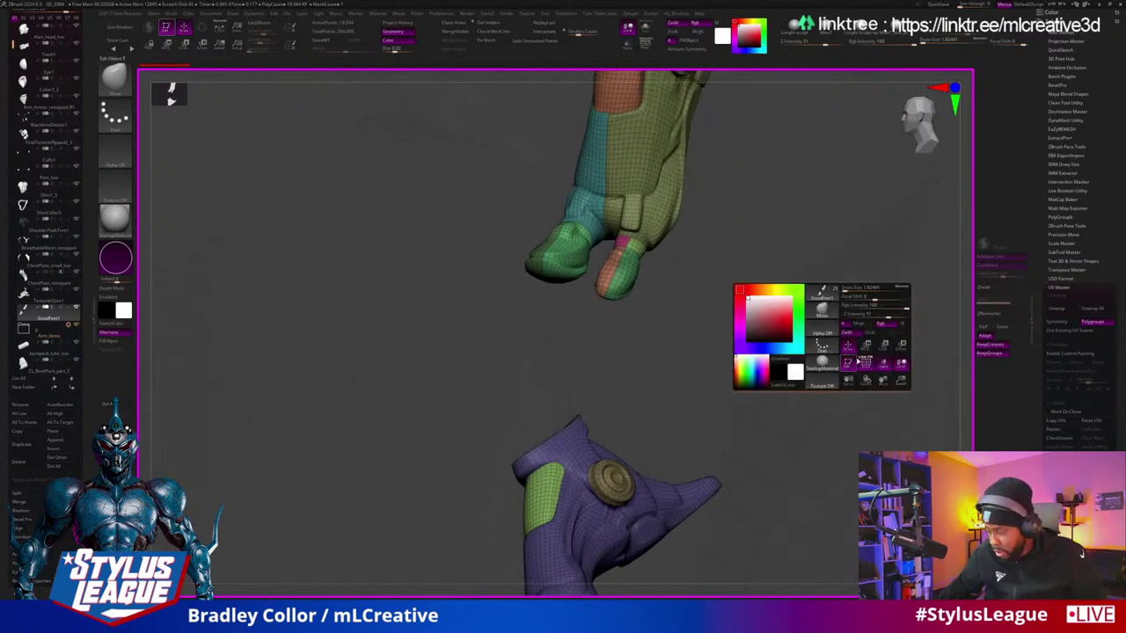
key(shift+f)
scroll(44, 295, up, 3)
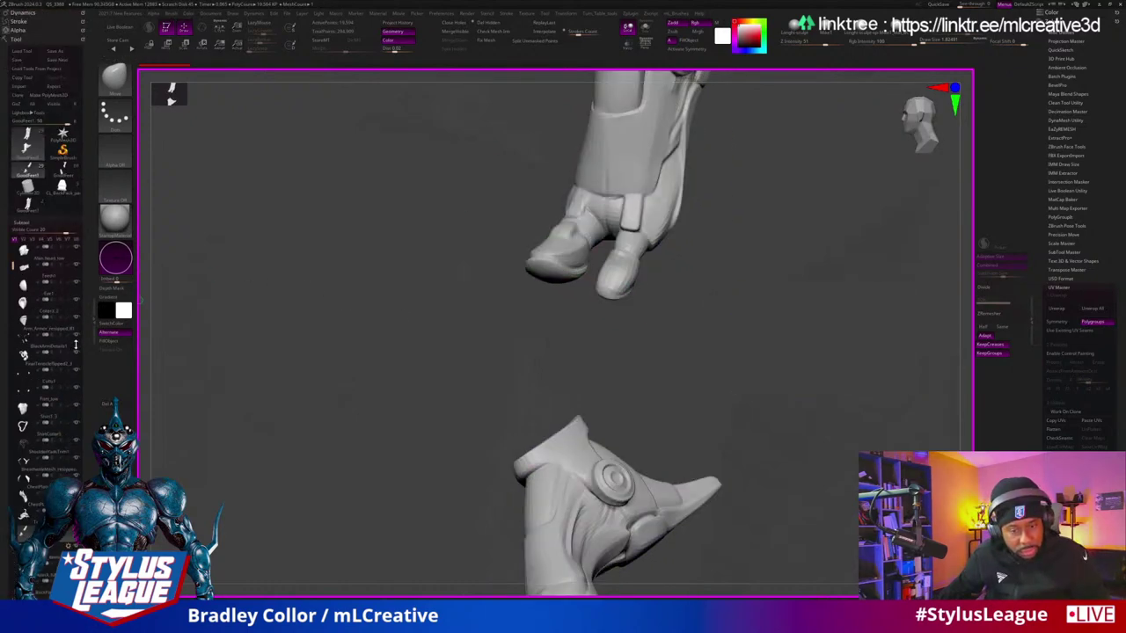
Step: Load the full character and enable Solo mode to show only the feet and boot pieces
mouse_move(29, 188)
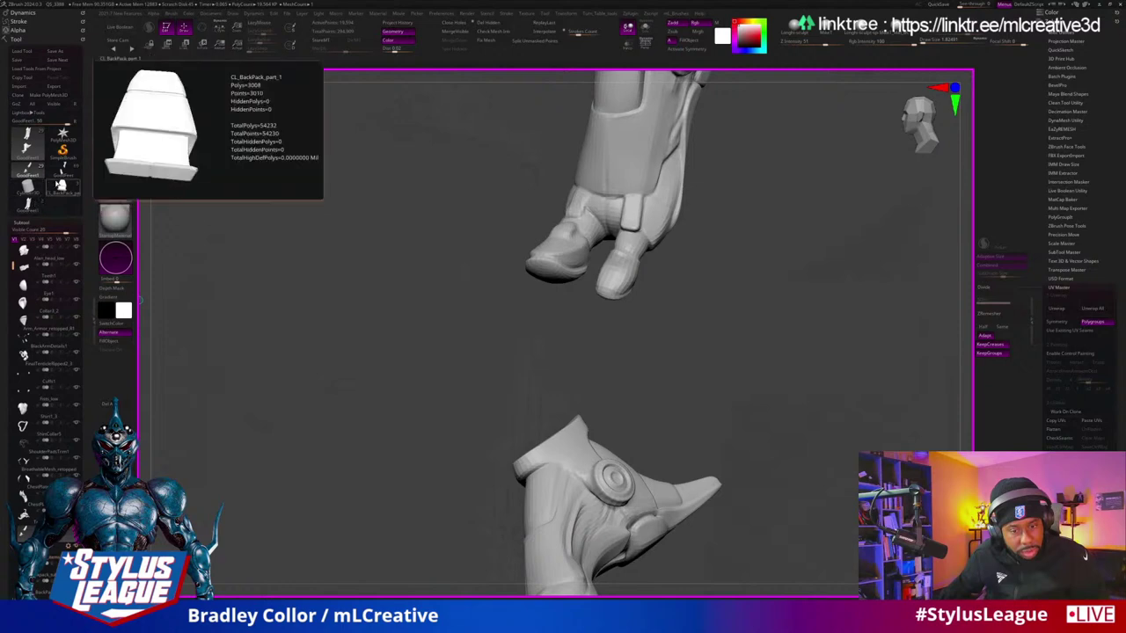
click(63, 181)
drag(466, 312, 818, 95)
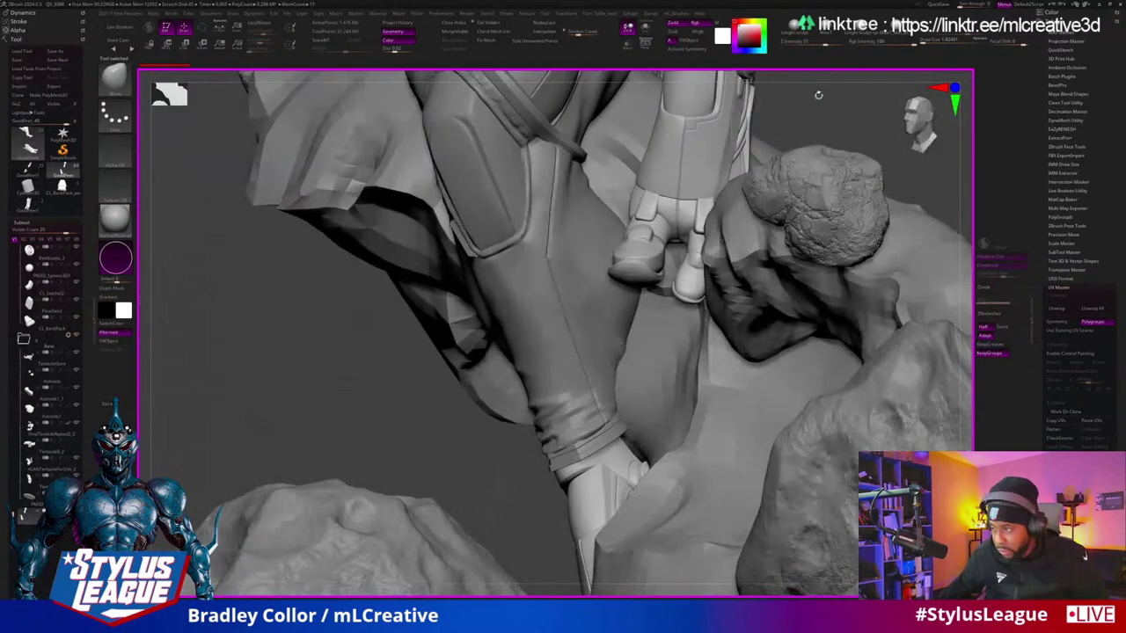
click(647, 30)
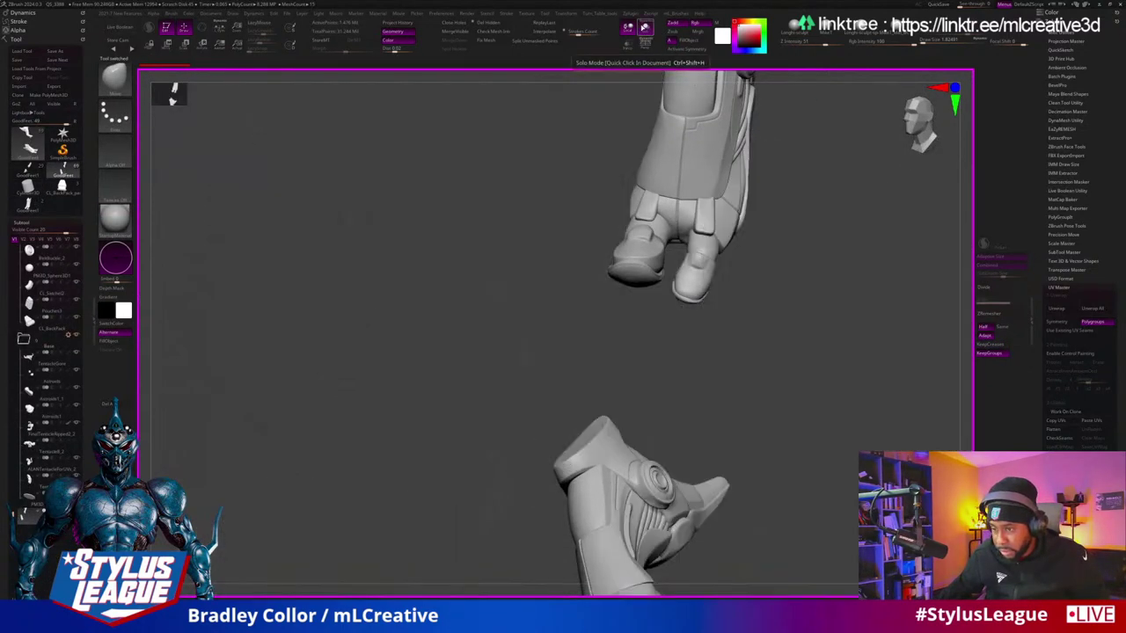
drag(810, 287, 800, 387)
Step: Lasso-hide the lower boot piece, delete hidden geometry, and frame the remaining foot armour
key(space)
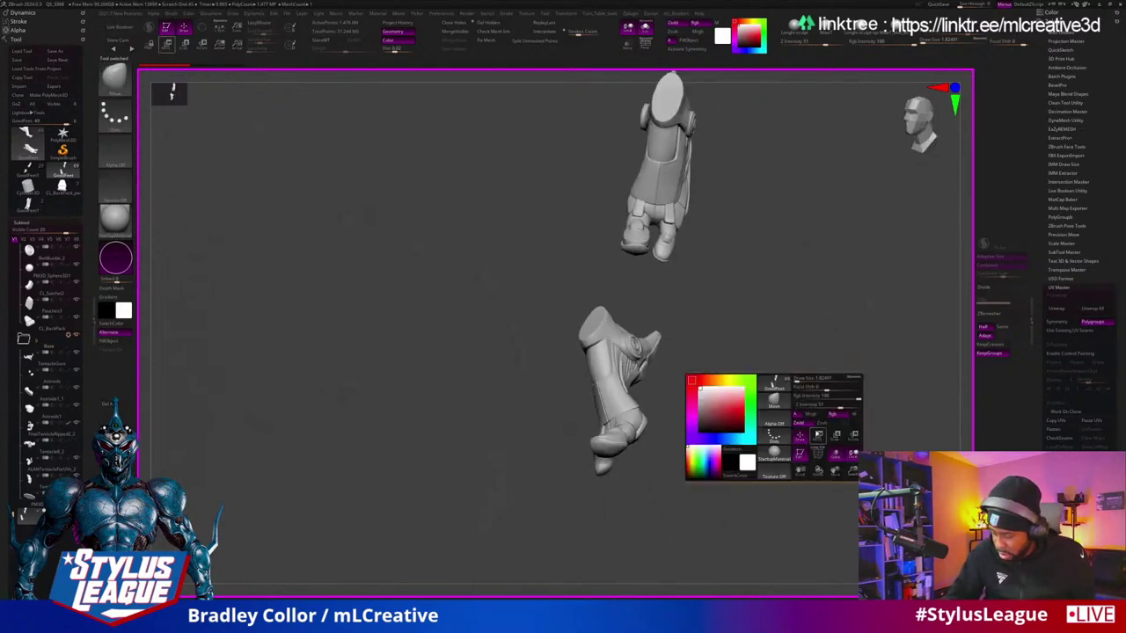
click(819, 438)
key(space)
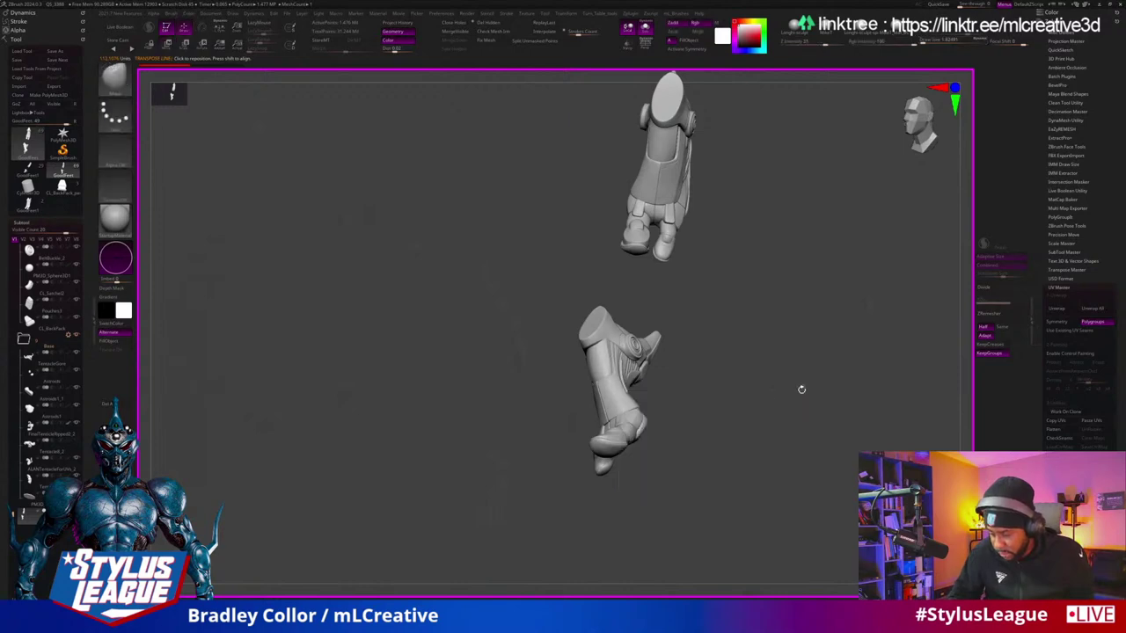
mouse_move(799, 387)
mouse_down()
mouse_move(794, 408)
mouse_move(842, 339)
mouse_up()
mouse_move(413, 266)
ctrl+shift+mouse_down()
mouse_move(598, 552)
mouse_move(716, 348)
mouse_move(717, 437)
mouse_move(694, 413)
ctrl+shift+mouse_up()
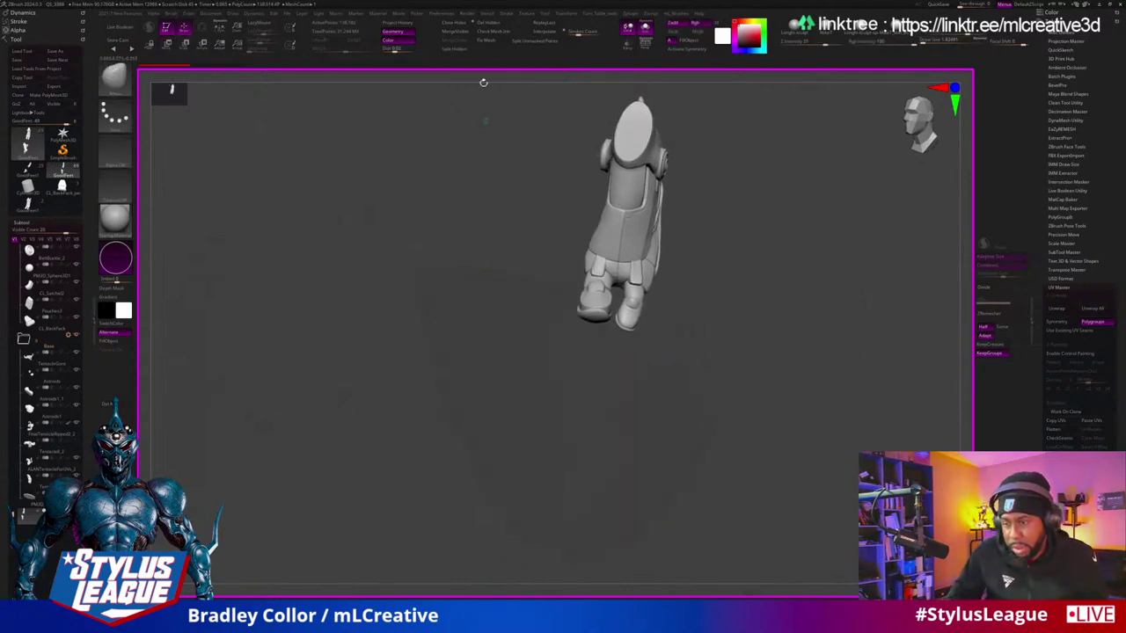
click(492, 24)
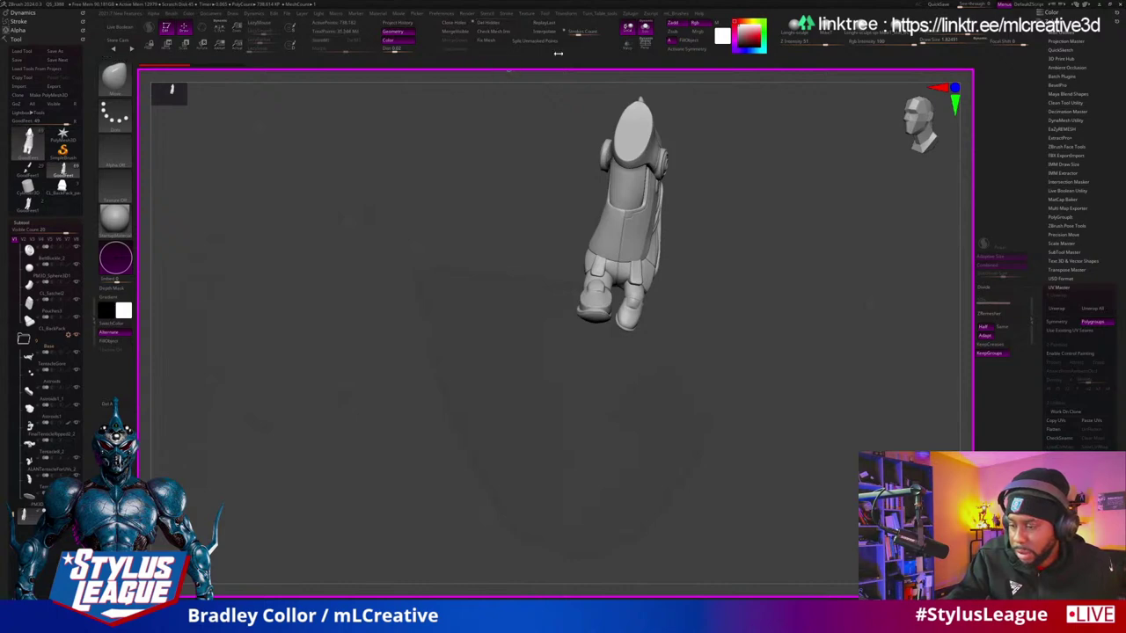
drag(806, 302, 882, 288)
key(f)
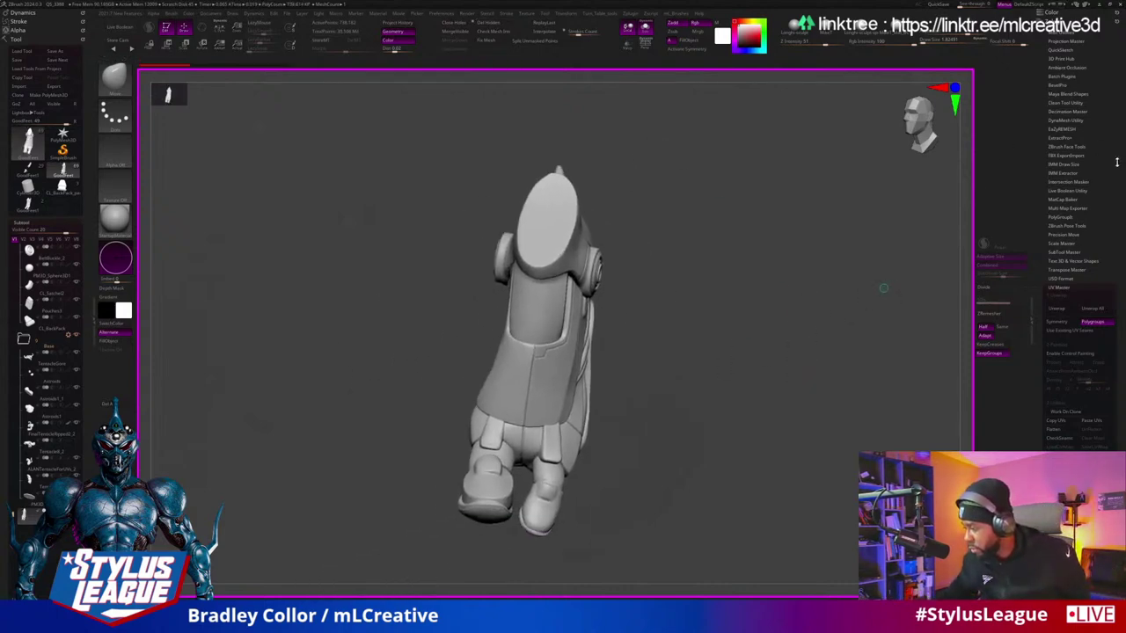
Step: Expand Decimation Master and run Pre-process Current on the foot armour subtool
click(1073, 112)
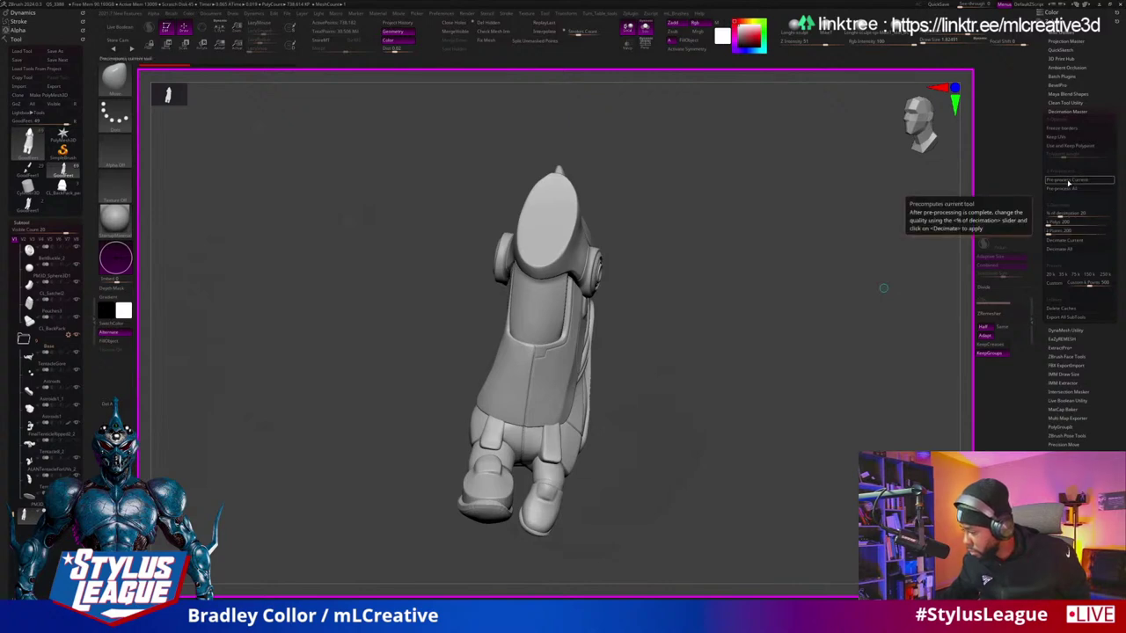
click(1068, 182)
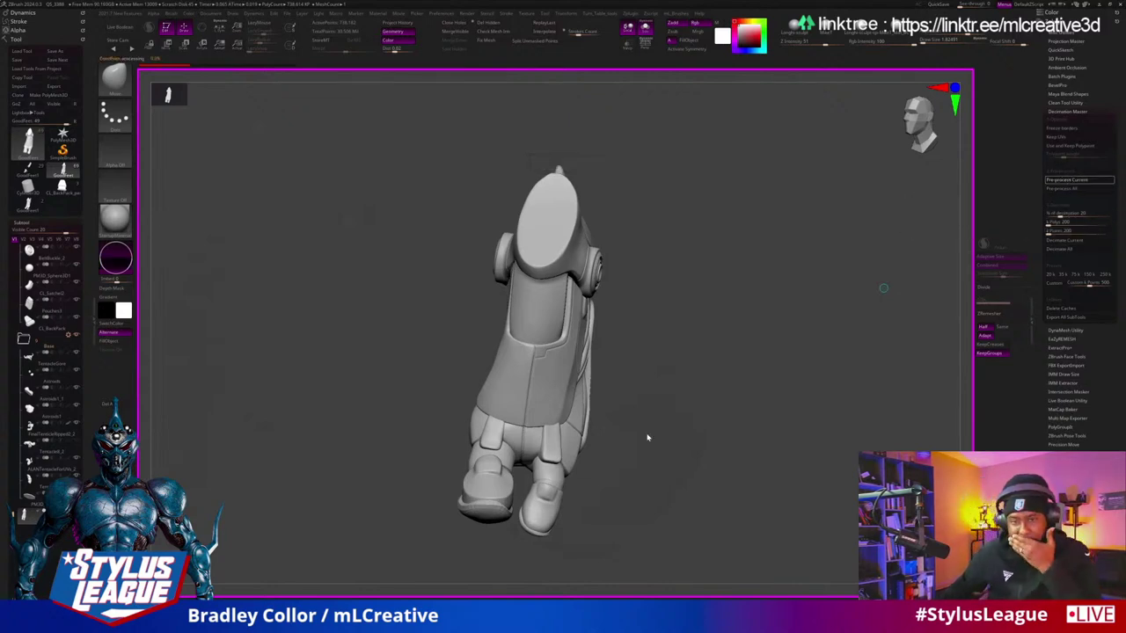
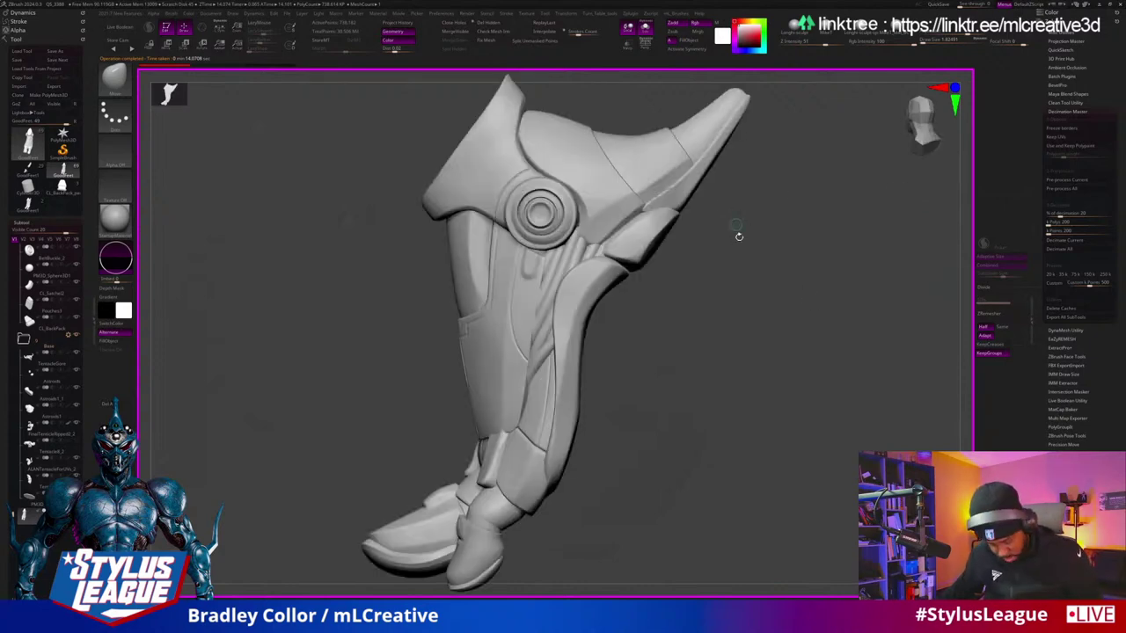
Step: Rotate the armored leg and preprocess it in Decimation Master for 250 k points
drag(745, 369, 836, 352)
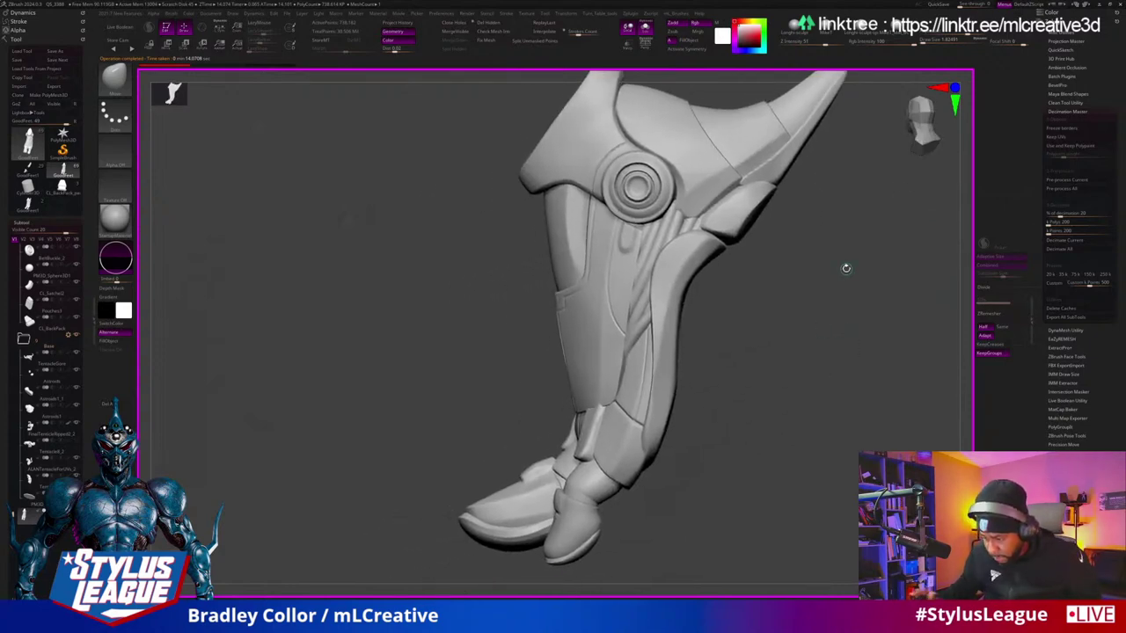
drag(845, 268, 822, 356)
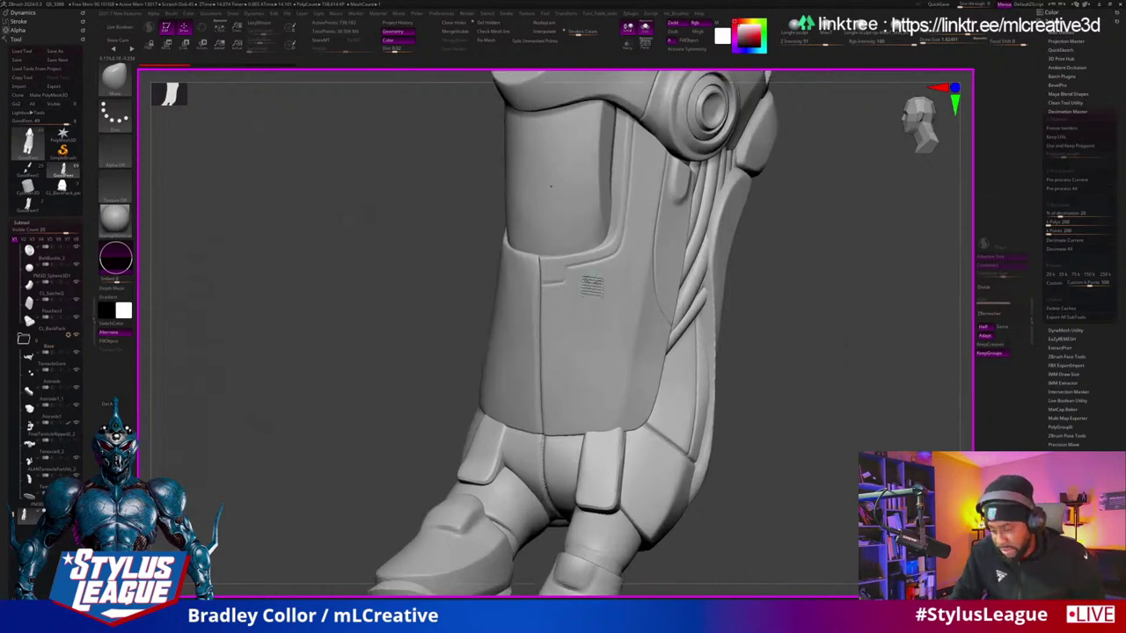
drag(591, 283, 550, 335)
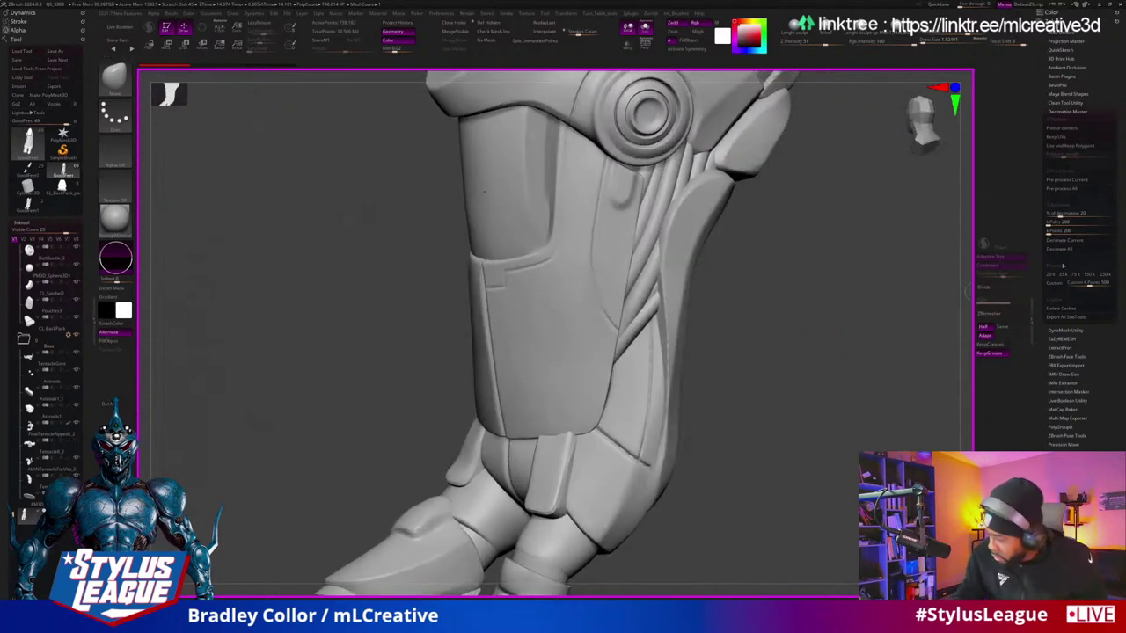
click(1104, 276)
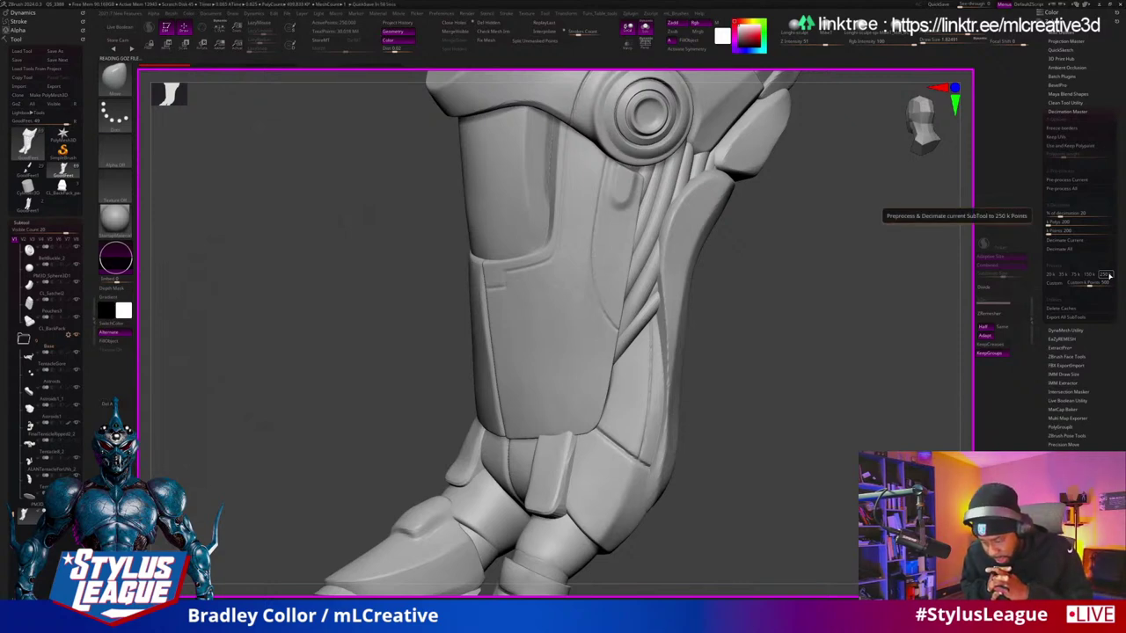
Step: Toggle Polyframe on and off to inspect the leg's polygroups from several angles
drag(792, 372, 834, 404)
key(space)
click(837, 384)
key(space)
click(819, 432)
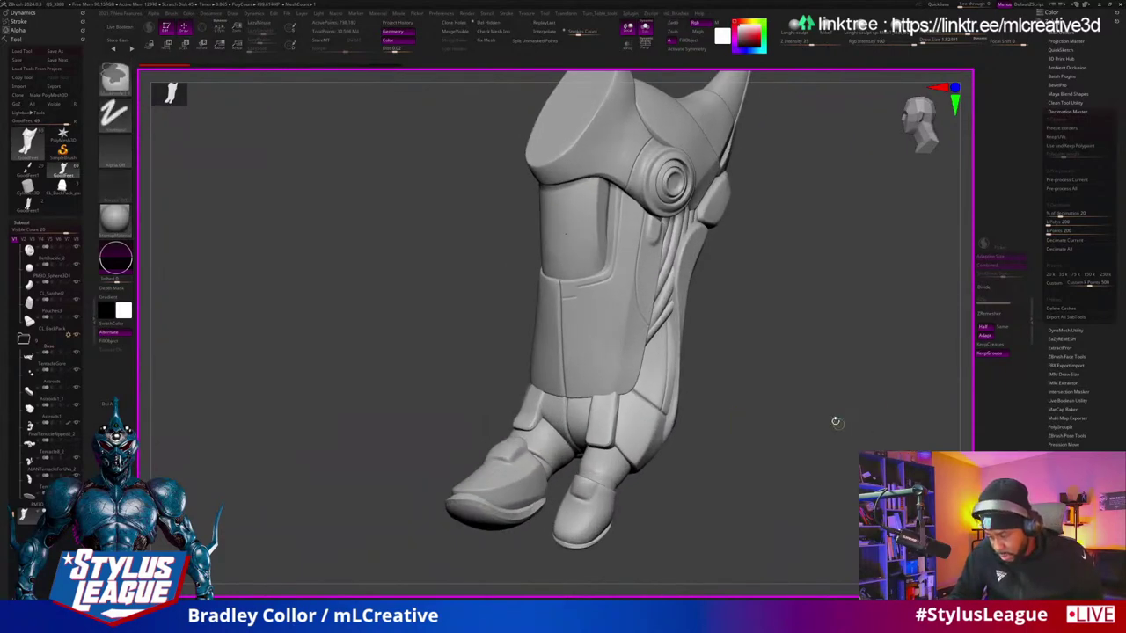
key(space)
key(shift+f)
mouse_move(851, 387)
mouse_down()
mouse_move(857, 408)
mouse_move(831, 416)
mouse_move(840, 391)
mouse_up()
key(space)
key(shift+f)
drag(838, 291, 834, 334)
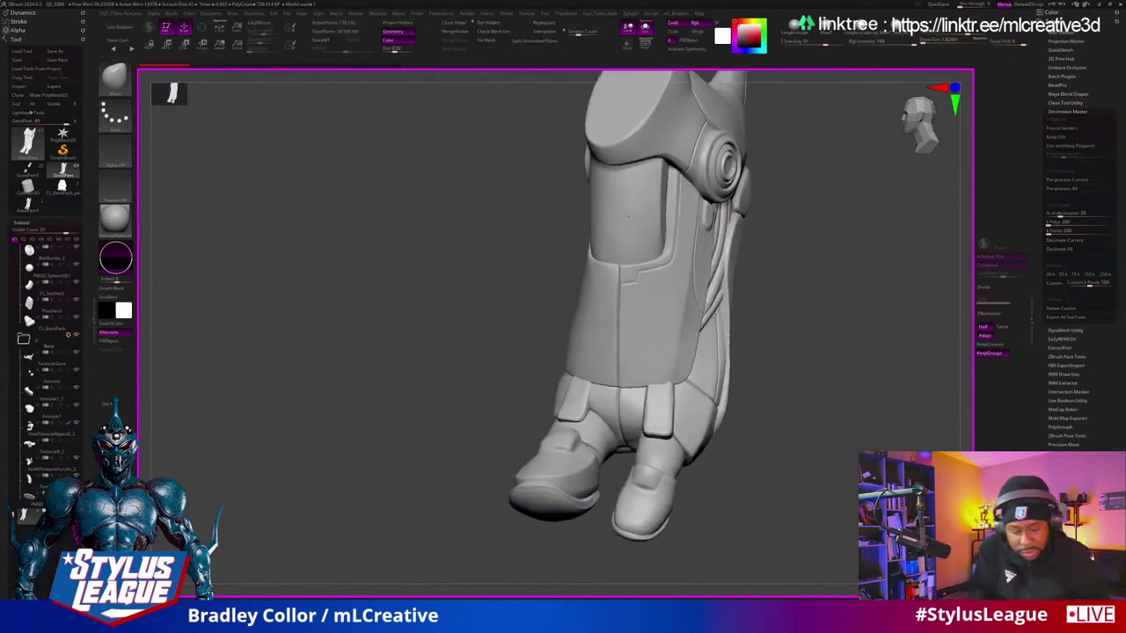
scroll(44, 264, down, 5)
Step: Show the leg's polygroup colours, rotate to check them, then hide them
key(space)
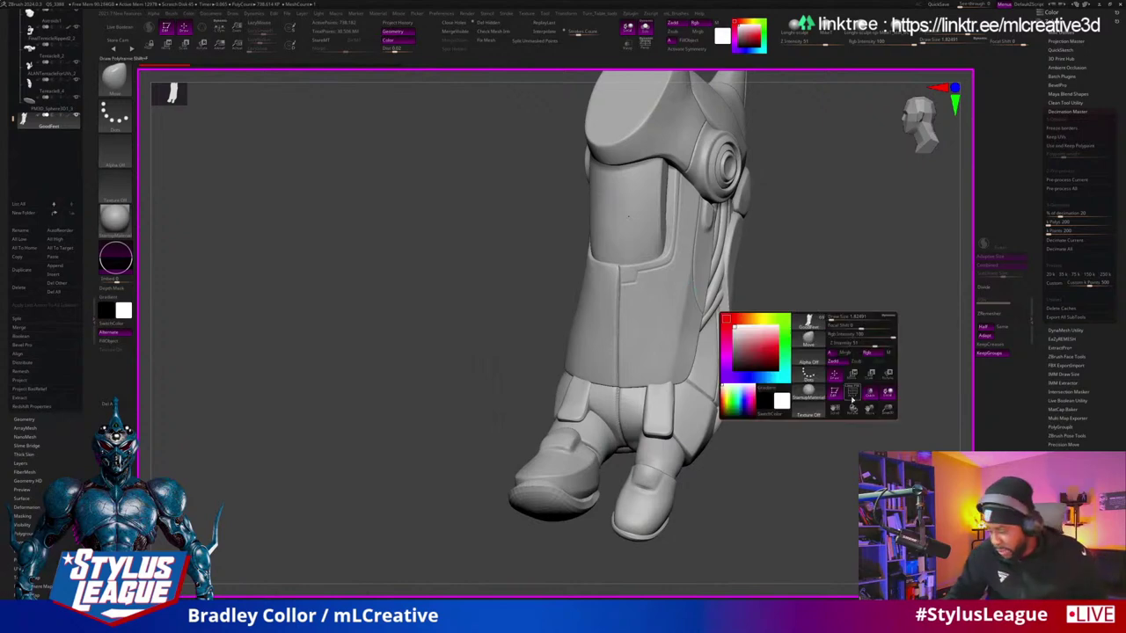
click(851, 396)
drag(844, 413, 756, 414)
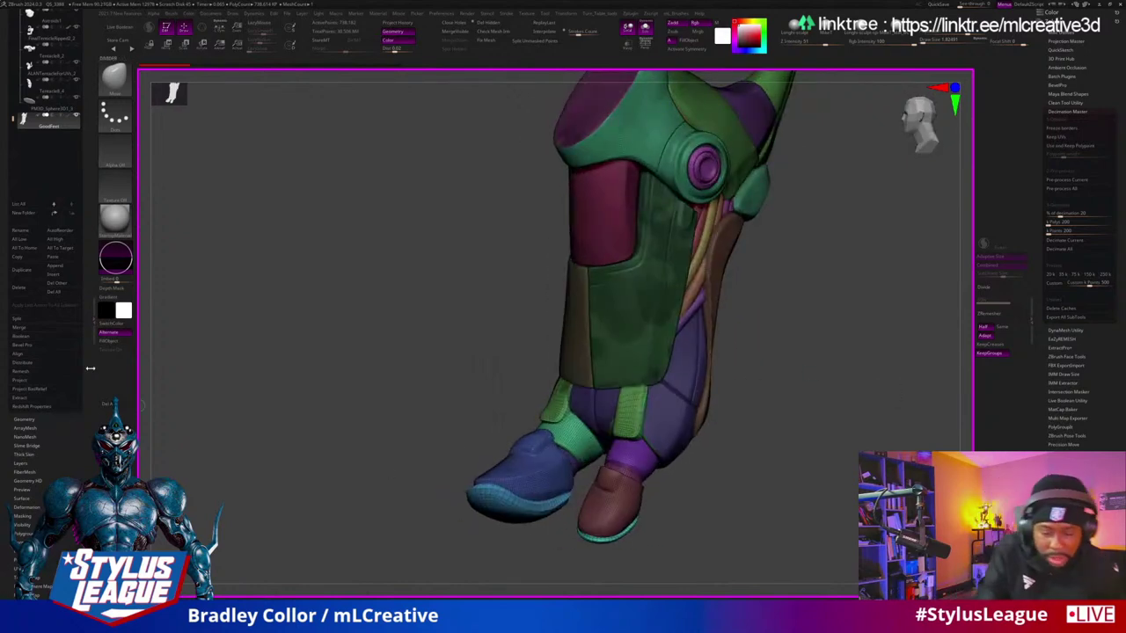
scroll(51, 422, down, 3)
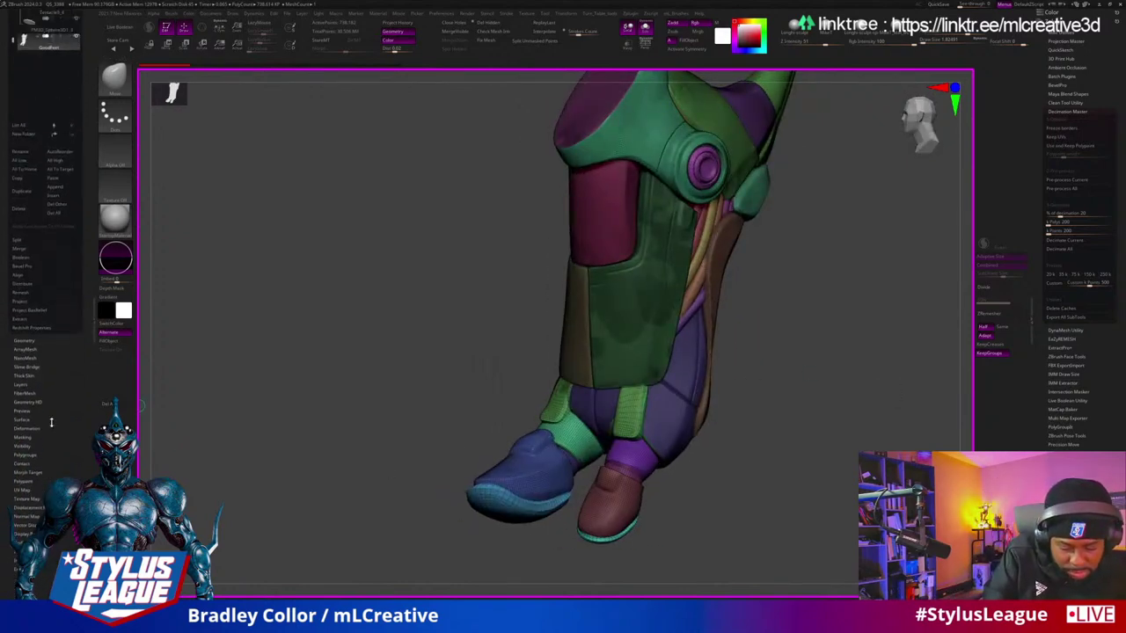
key(space)
click(866, 409)
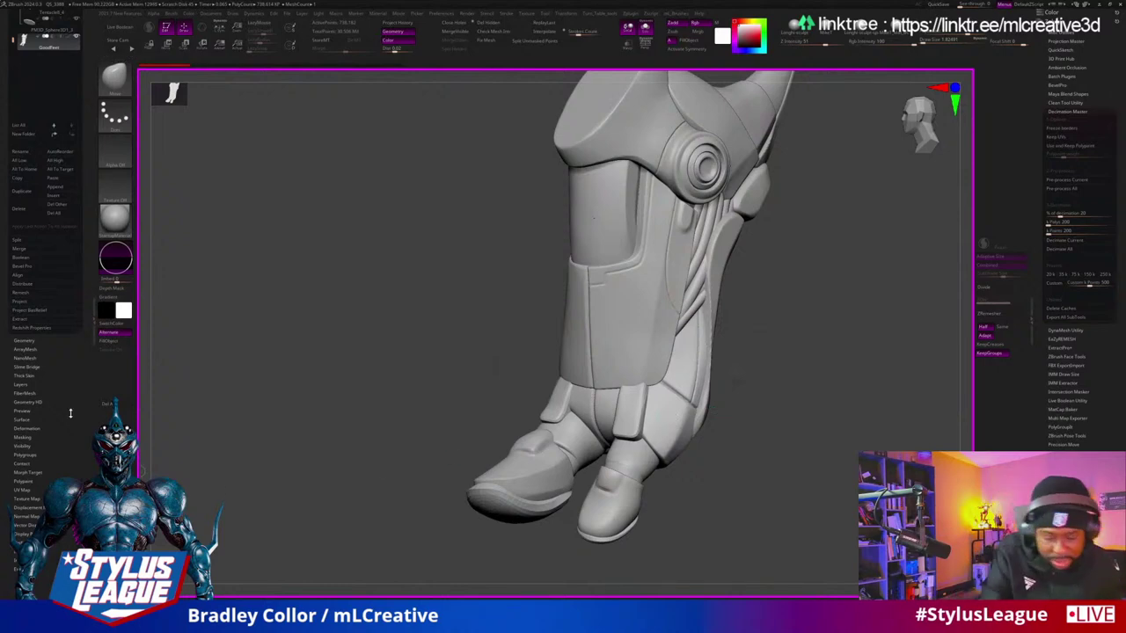
Step: Run Merge Stray Groups from Tool > Polygroups on the leg
click(26, 455)
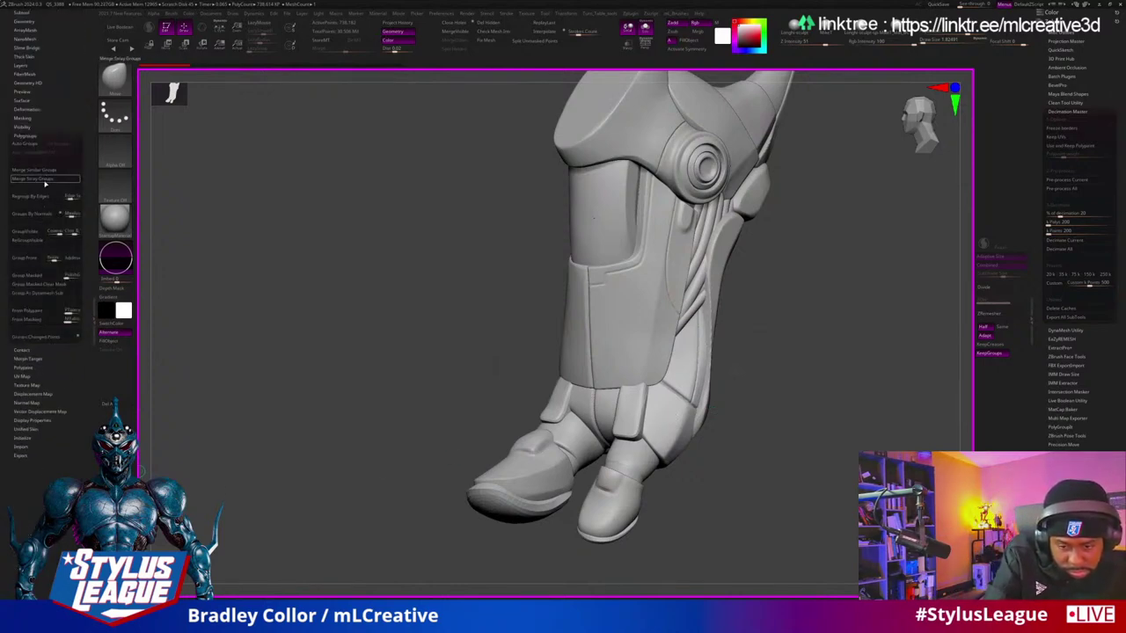
click(33, 255)
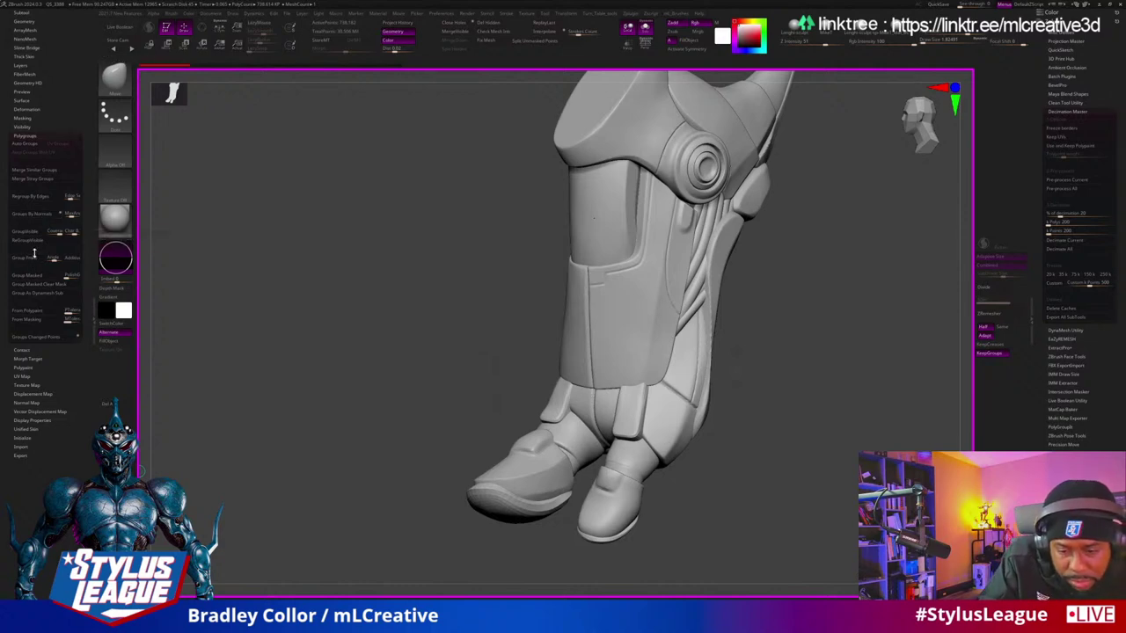
click(49, 180)
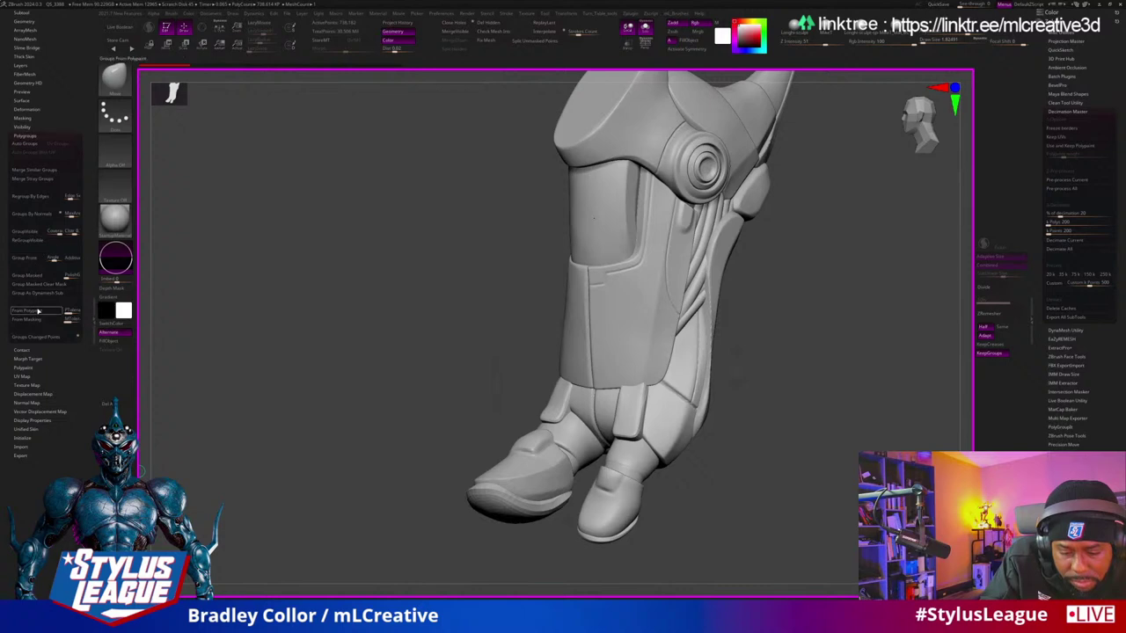
click(38, 313)
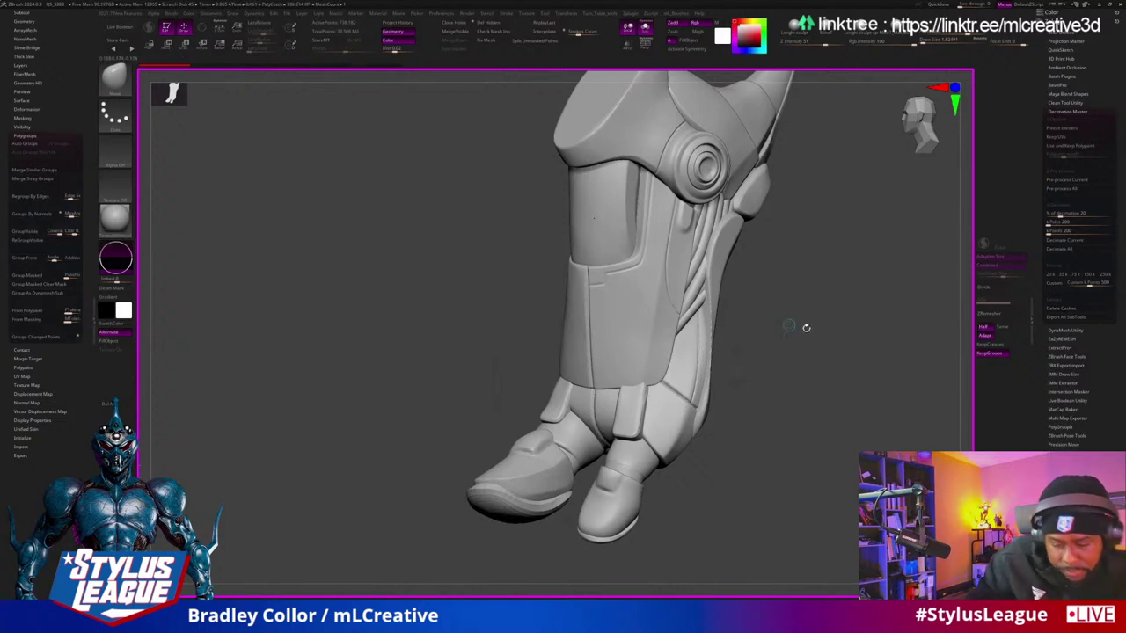
Step: Re-inspect the merged polygroups on the leg, then hide the colours
drag(900, 385, 890, 395)
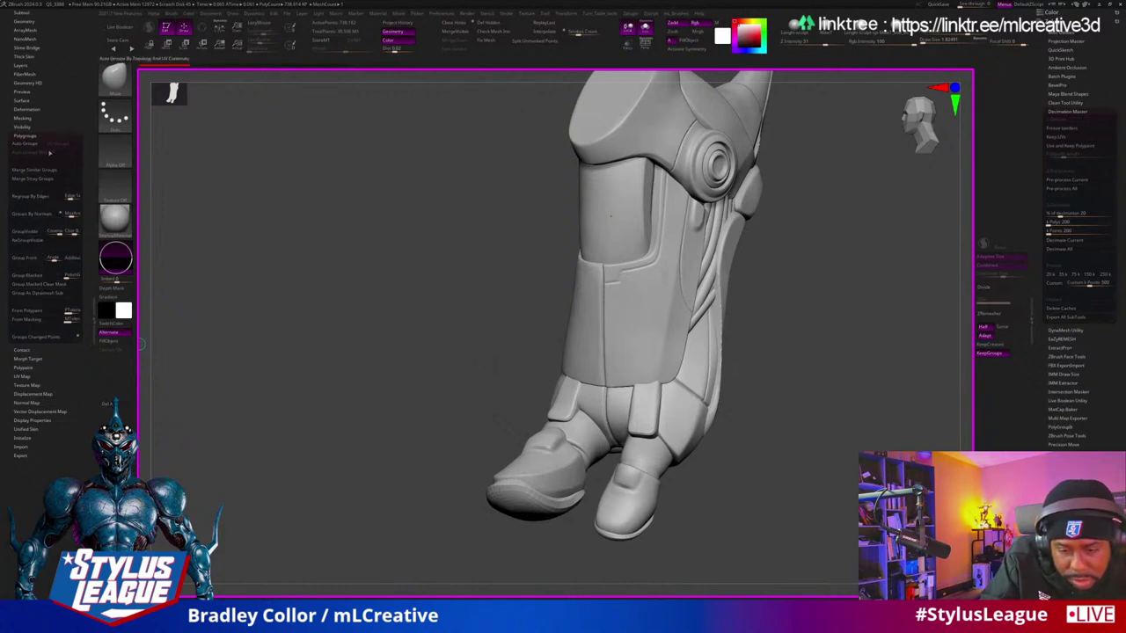
drag(881, 242, 876, 301)
key(space)
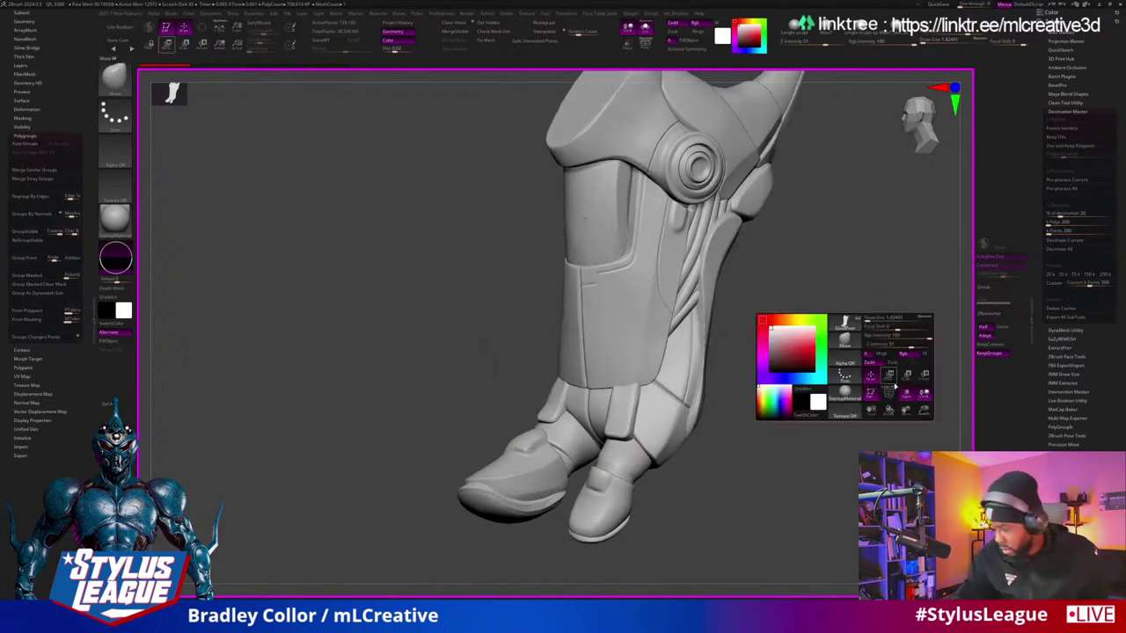
click(888, 394)
key(shift+f)
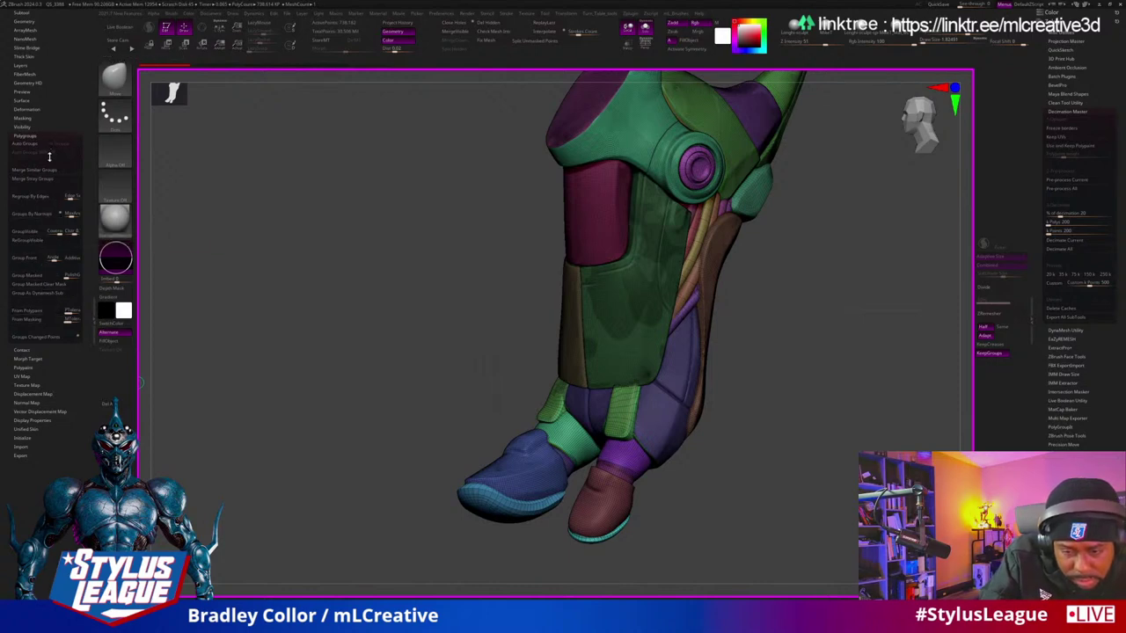
scroll(80, 130, down, 2)
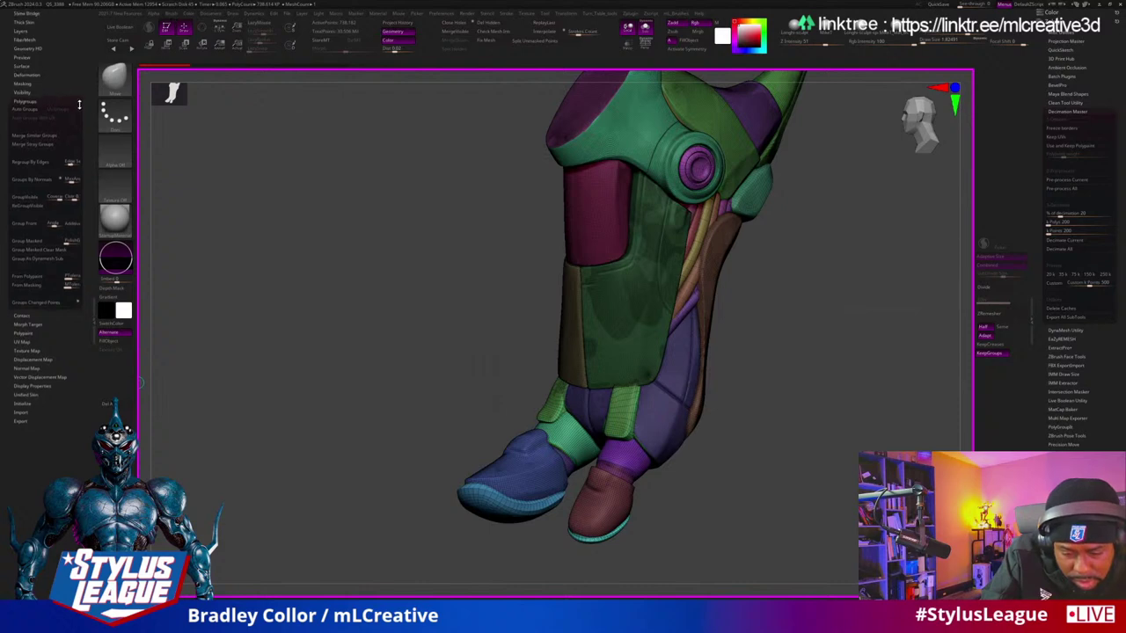
scroll(75, 122, up, 2)
scroll(74, 126, up, 4)
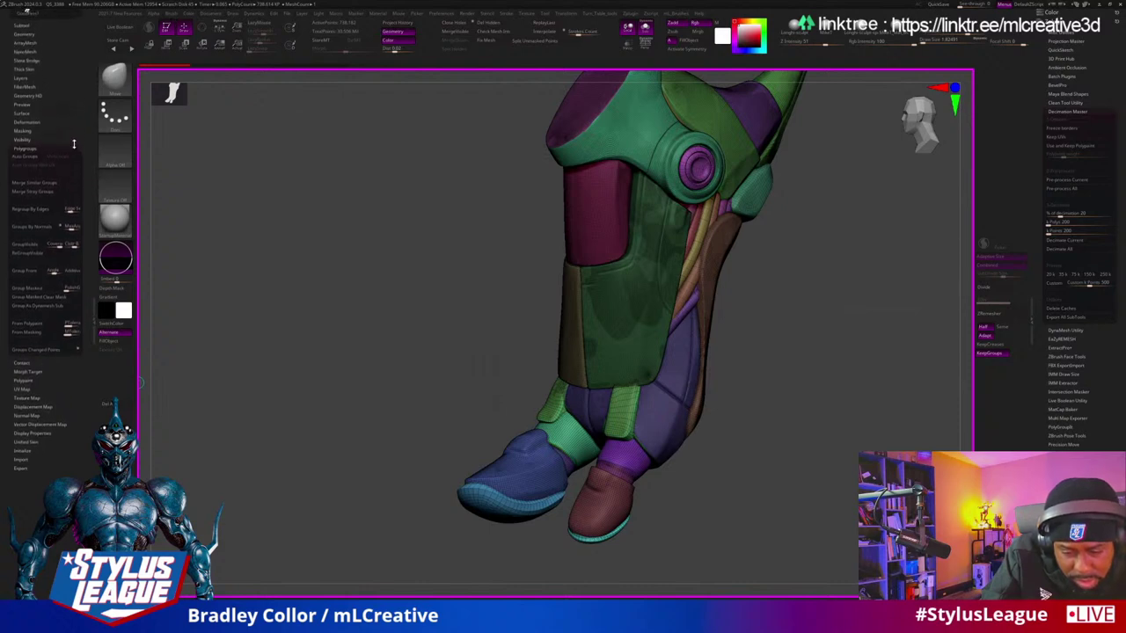
scroll(72, 166, up, 2)
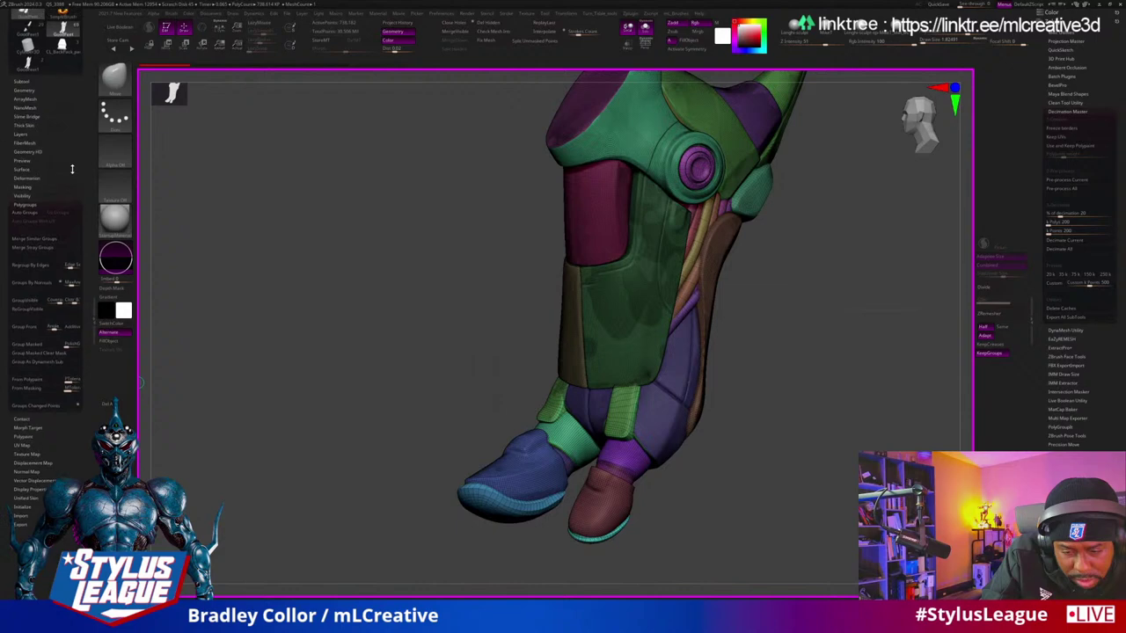
drag(867, 341, 862, 339)
key(space)
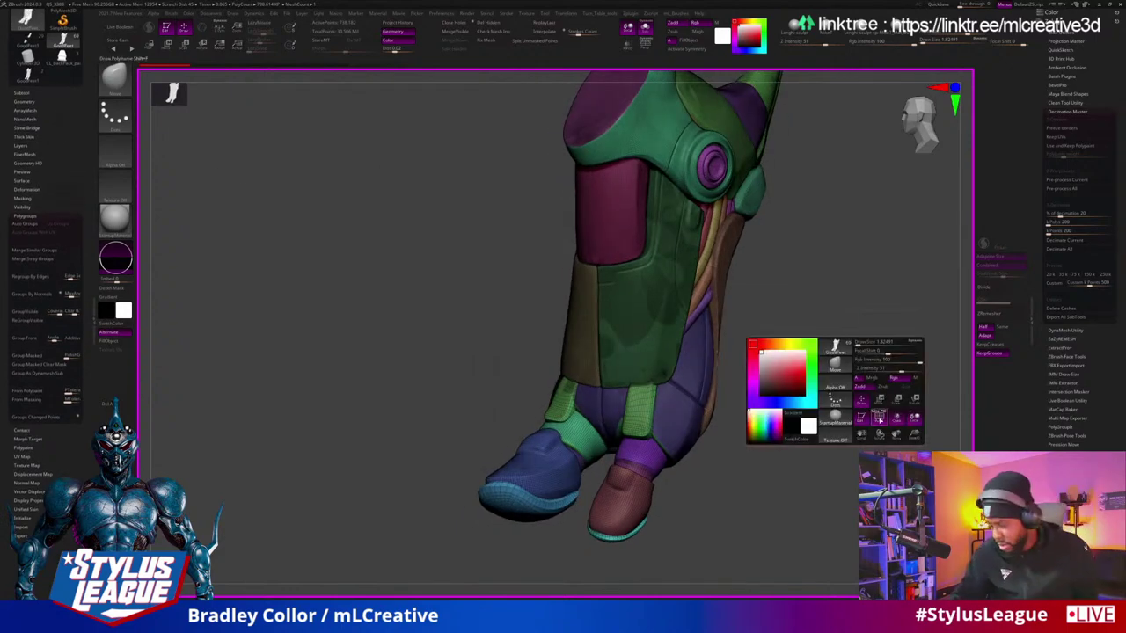
key(shift+f)
Step: Select the tan boot subtool and display its polygroup colours
scroll(86, 256, up, 6)
scroll(80, 264, up, 8)
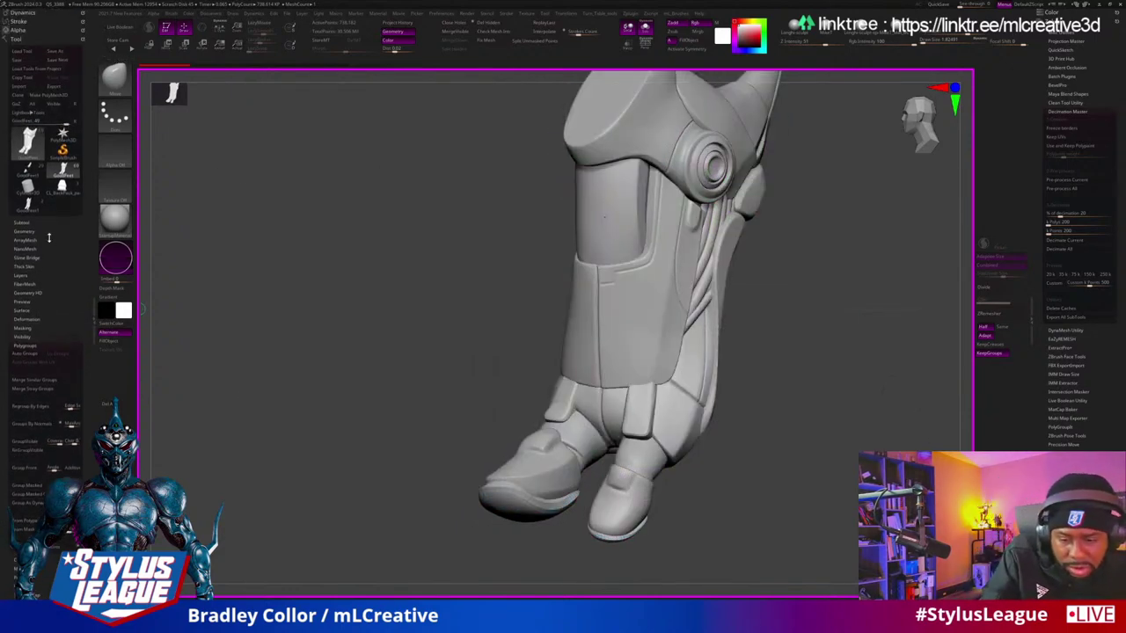
scroll(75, 317, down, 2)
click(70, 336)
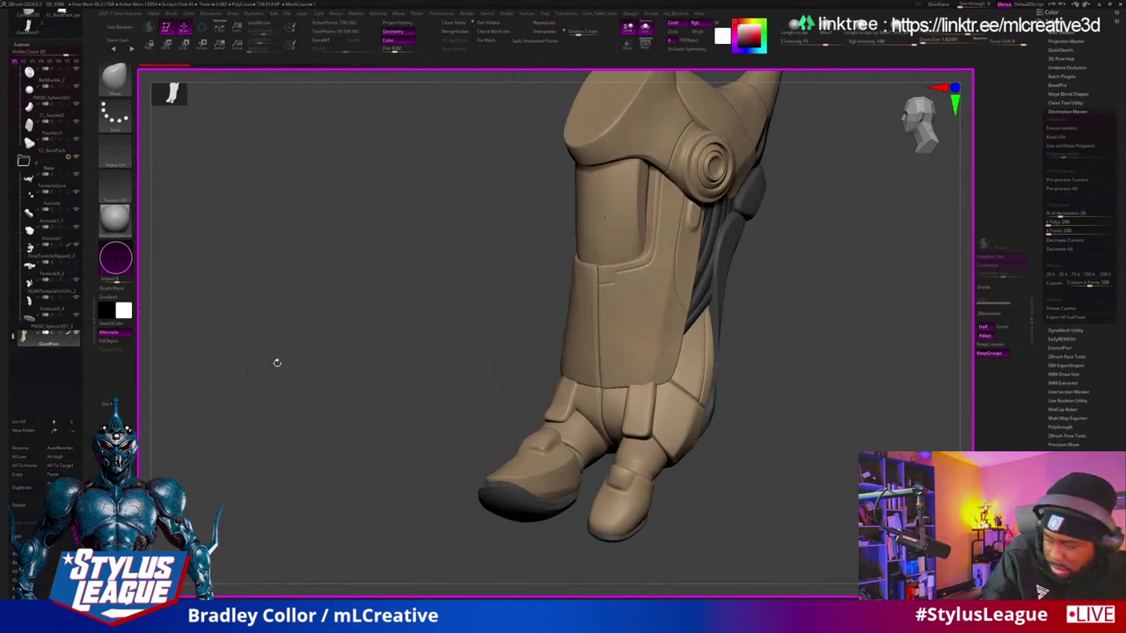
drag(276, 364, 614, 370)
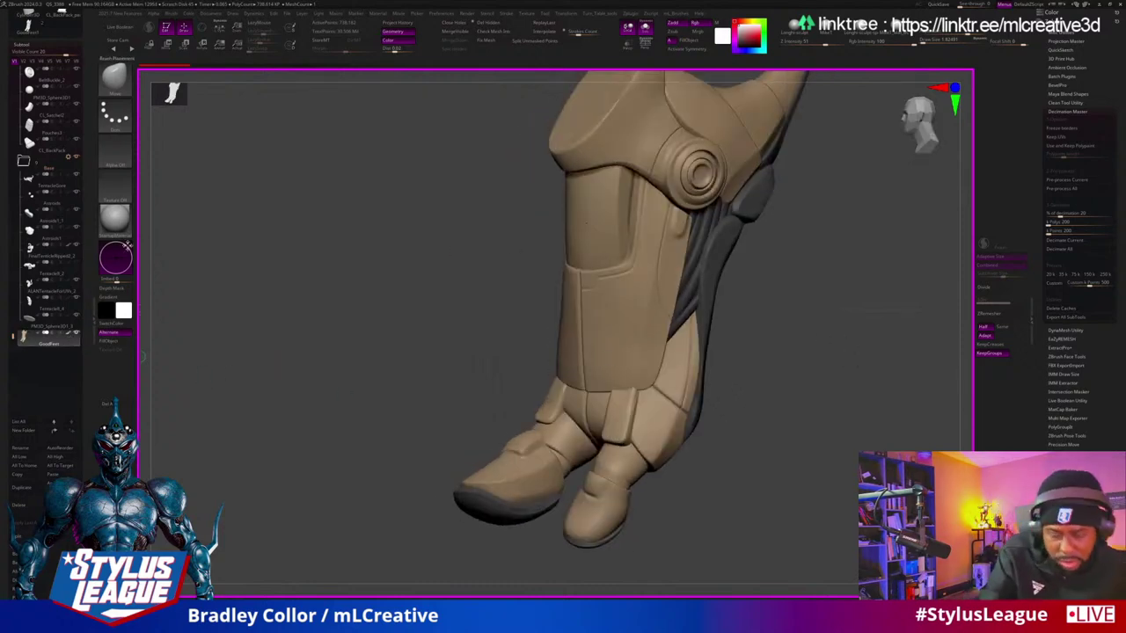
key(space)
key(shift+f)
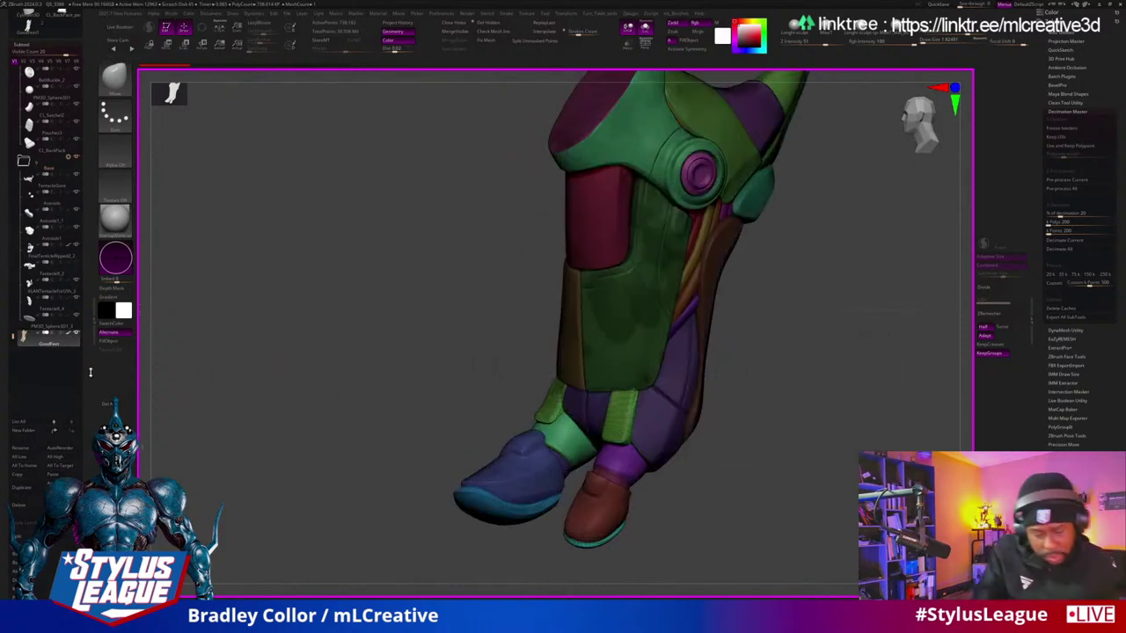
scroll(41, 354, down, 5)
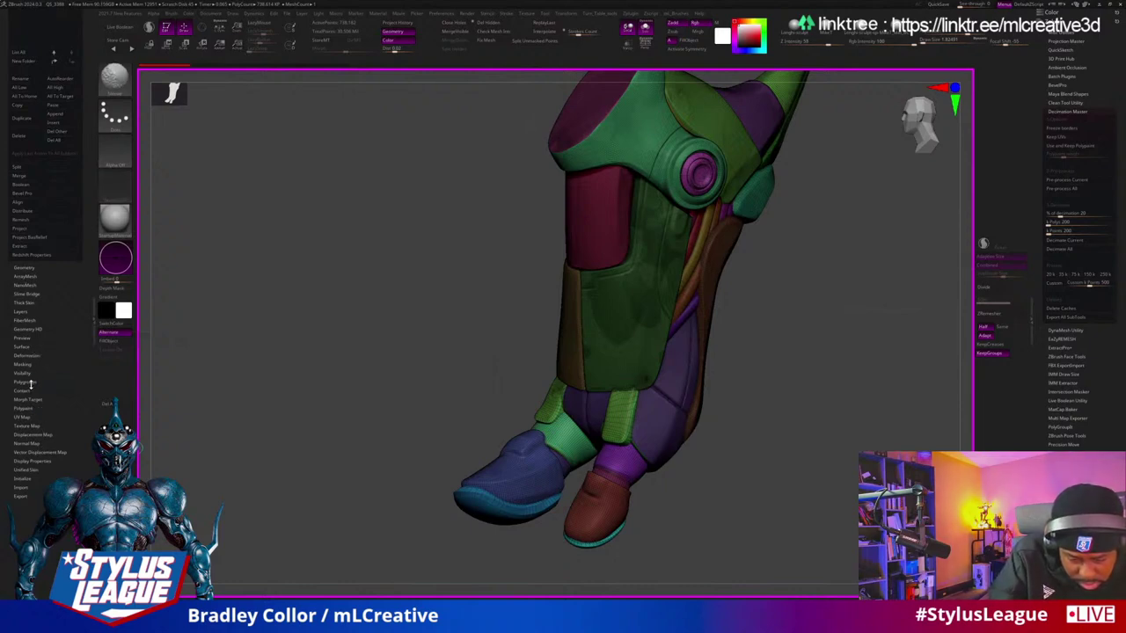
Step: Apply Polypaint From Polygroups to colour the boot
click(25, 408)
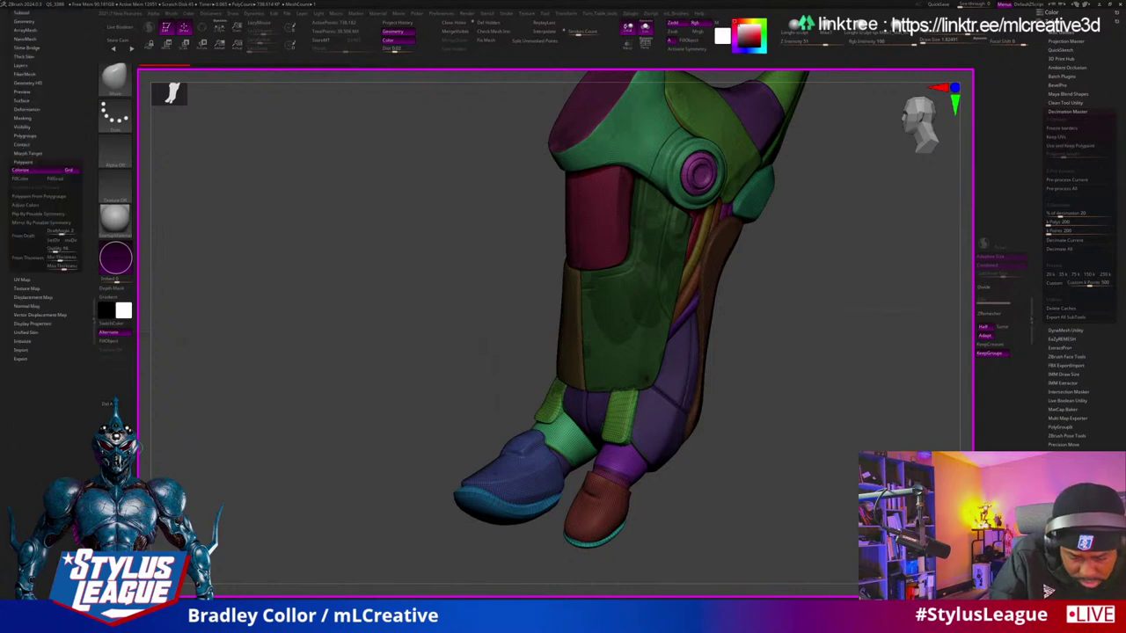
click(56, 261)
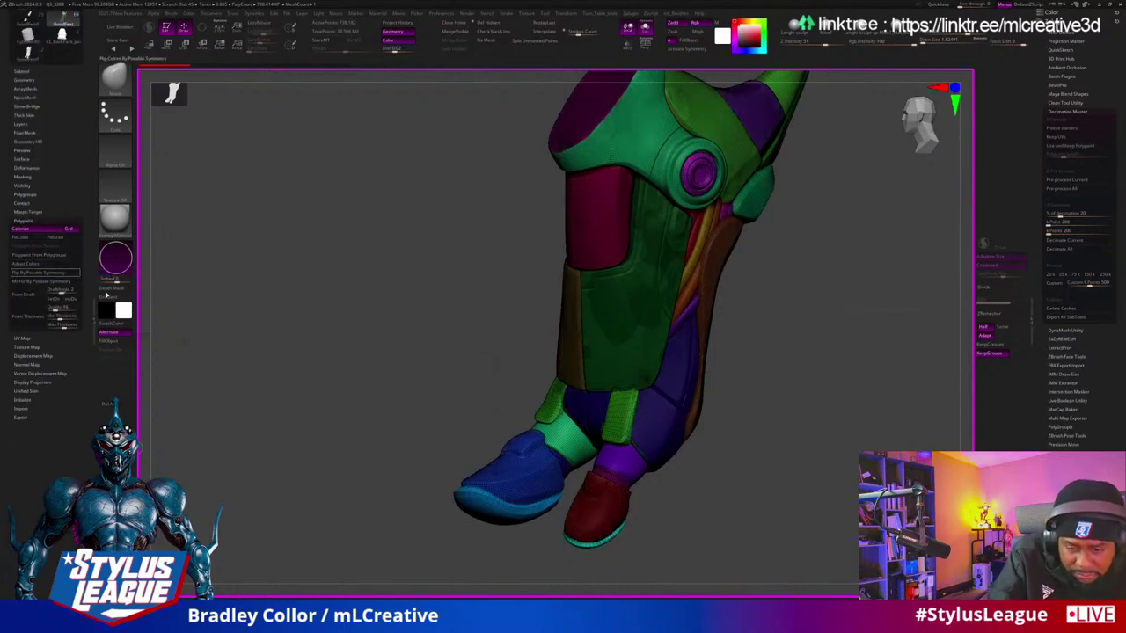
key(space)
drag(864, 409, 866, 381)
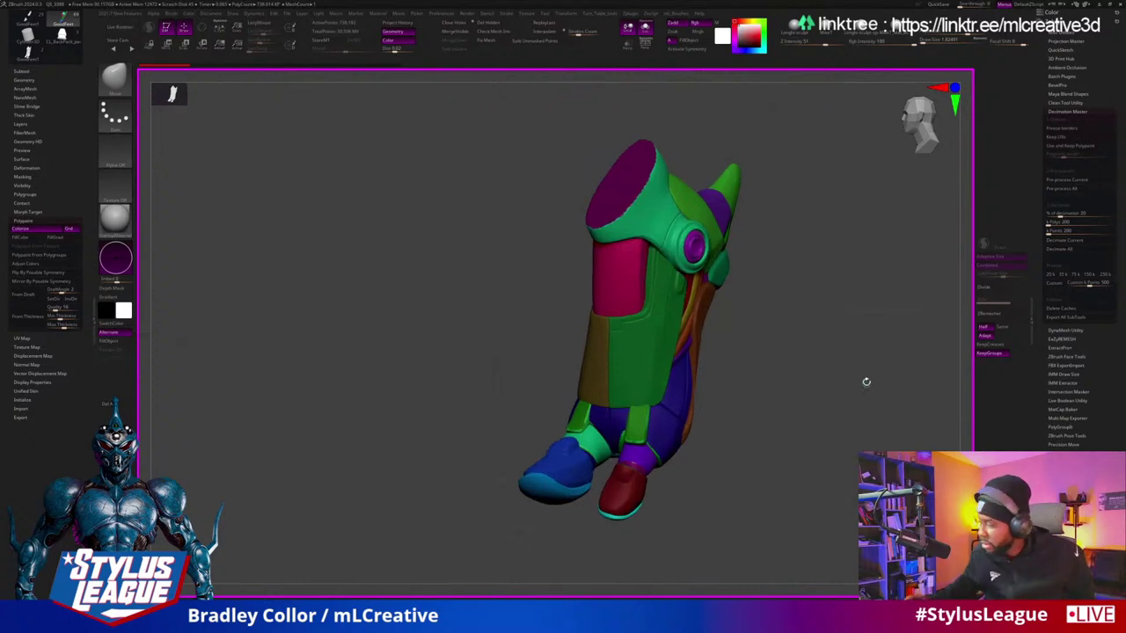
Step: Enable Keep Polypaint, pre-process, and decimate the boot to about 250 k points
click(1067, 146)
click(1065, 179)
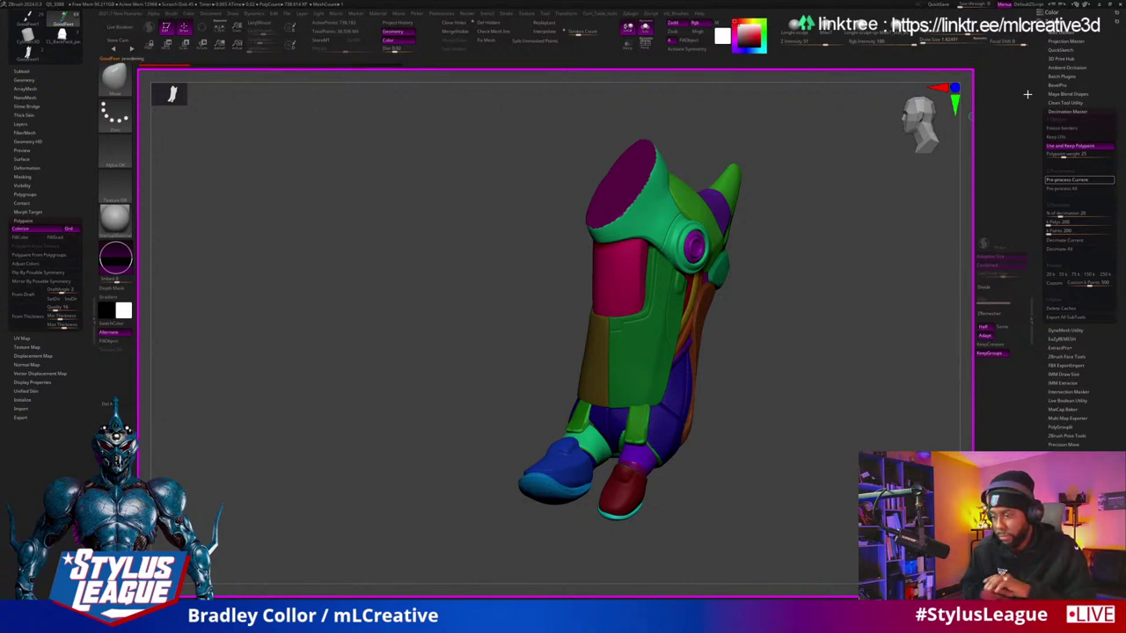
mouse_move(842, 362)
mouse_down()
mouse_move(829, 367)
mouse_move(853, 352)
mouse_up()
click(1104, 276)
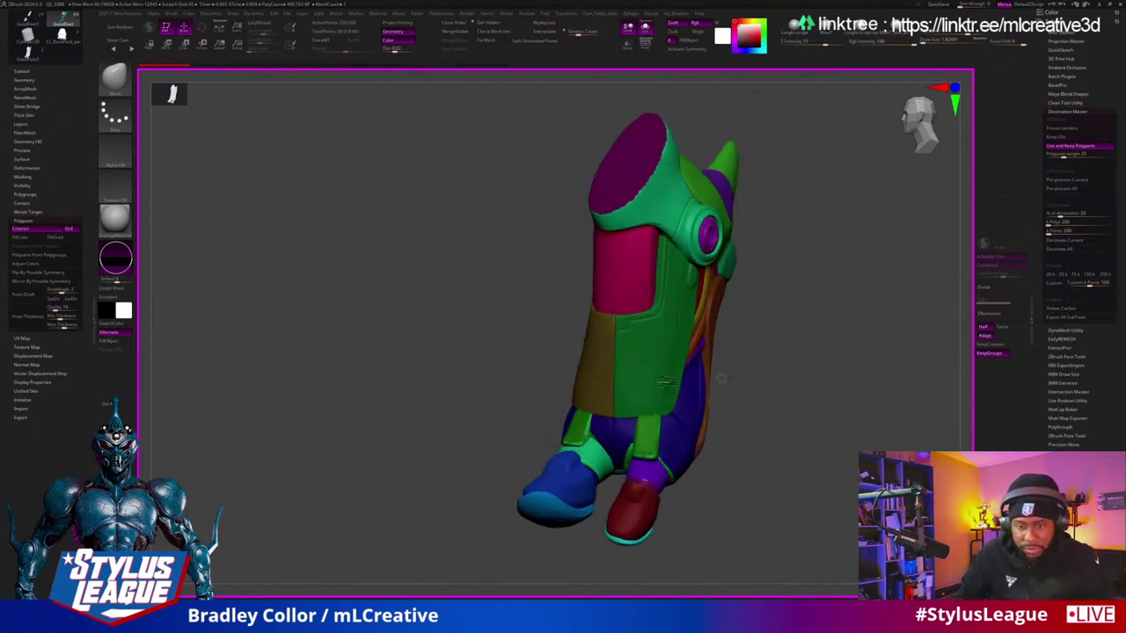
Step: Switch to the target tool and paste the coloured boot in as a subtool
click(27, 224)
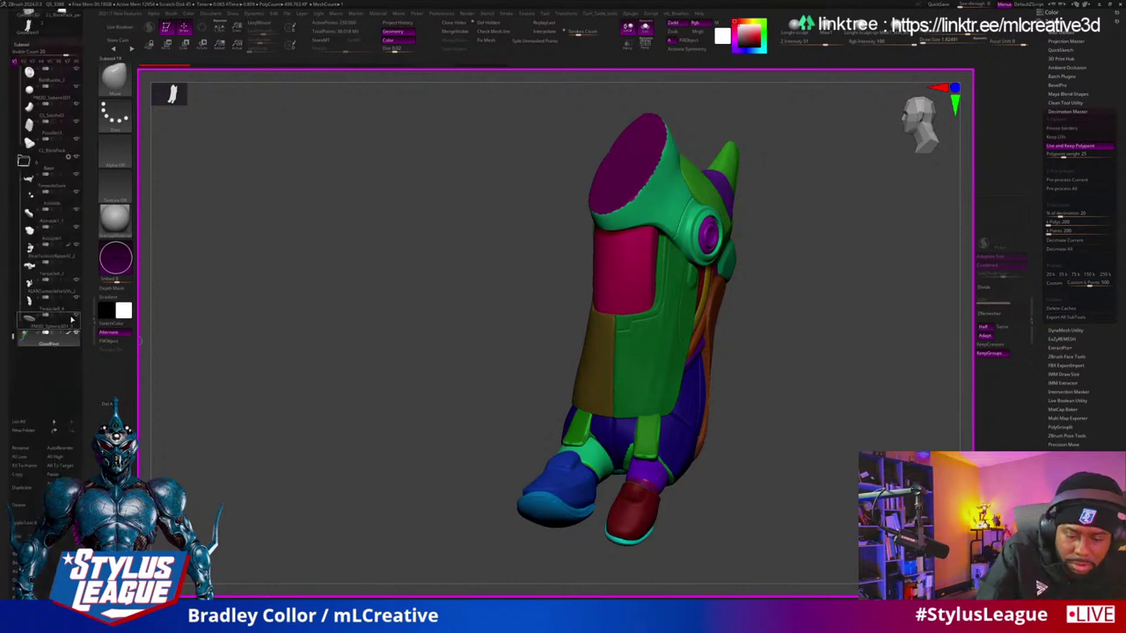
scroll(49, 176, up, 5)
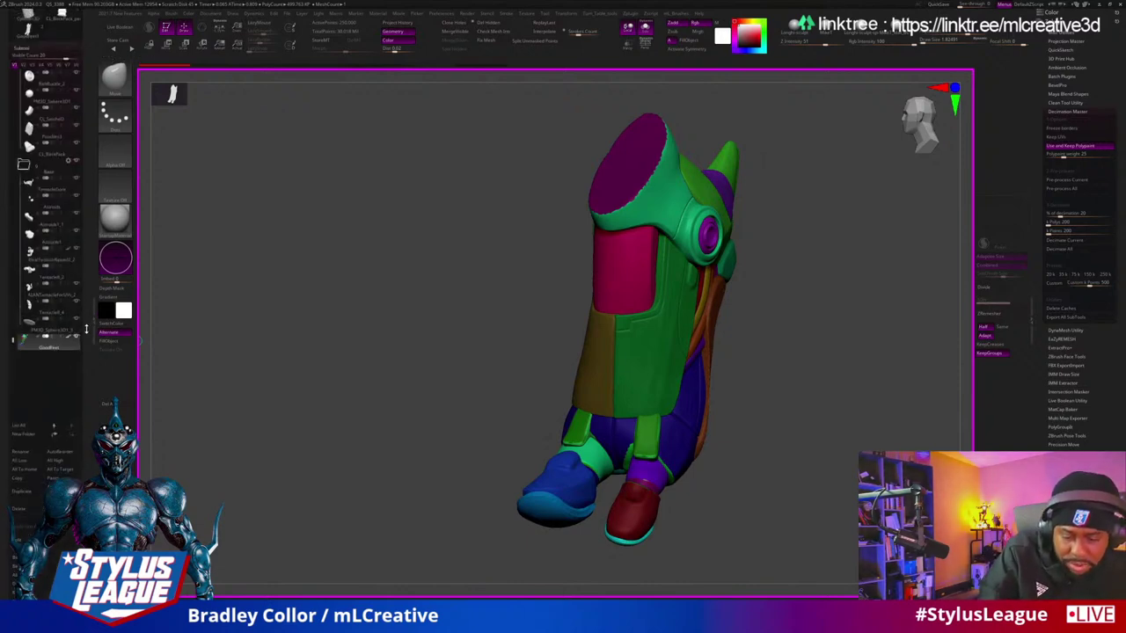
click(35, 201)
scroll(80, 426, down, 4)
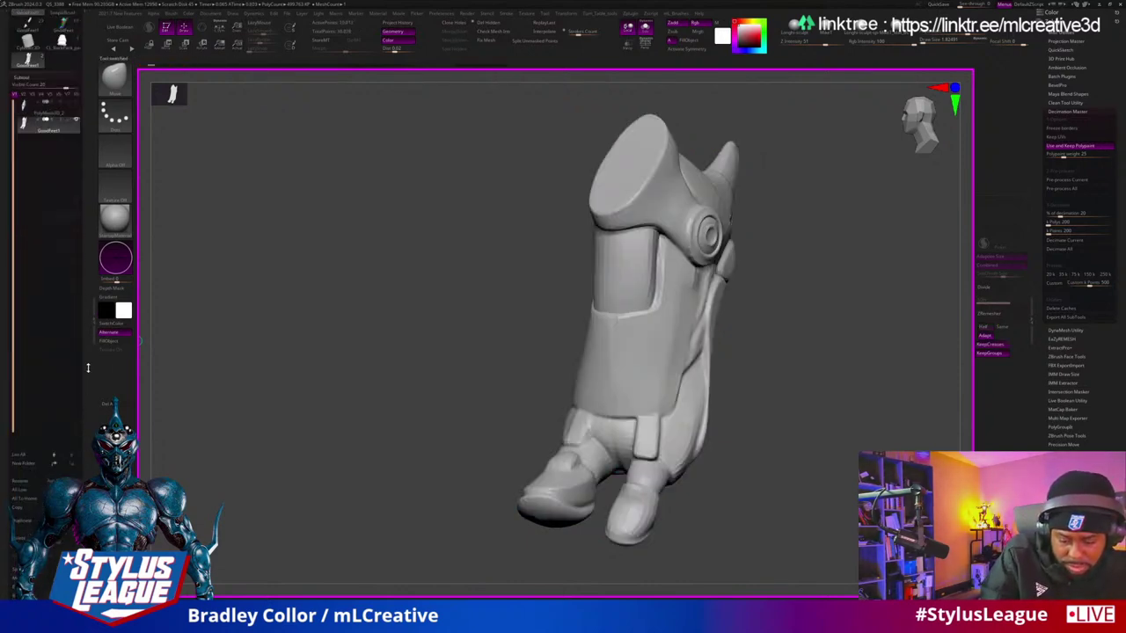
click(74, 472)
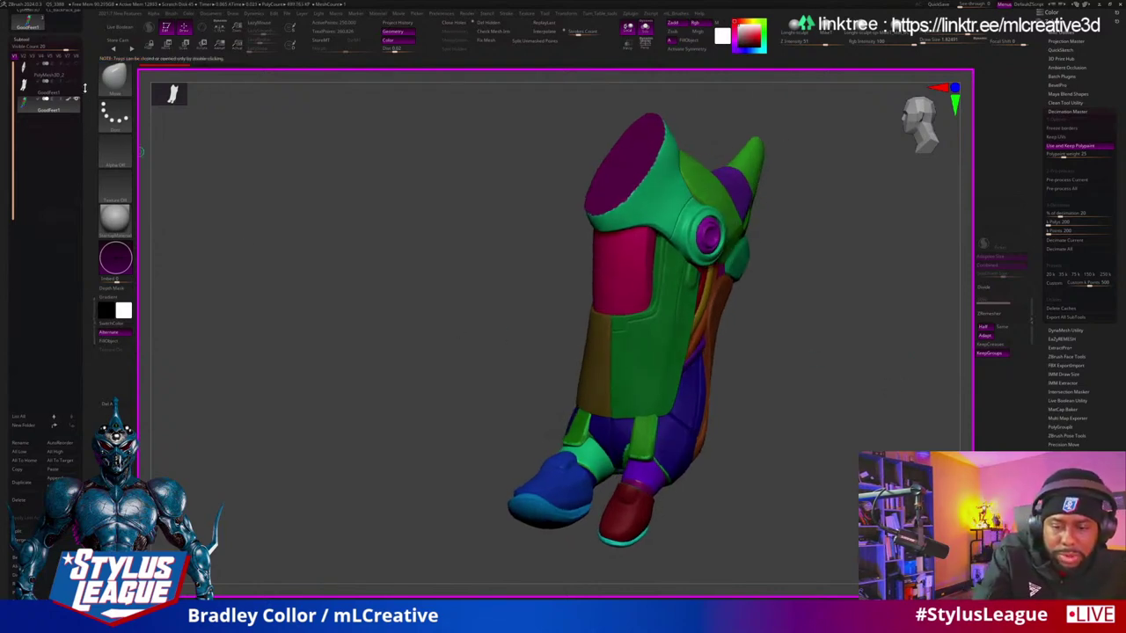
Step: Rename the pasted subtool to 'high'
scroll(86, 92, up, 5)
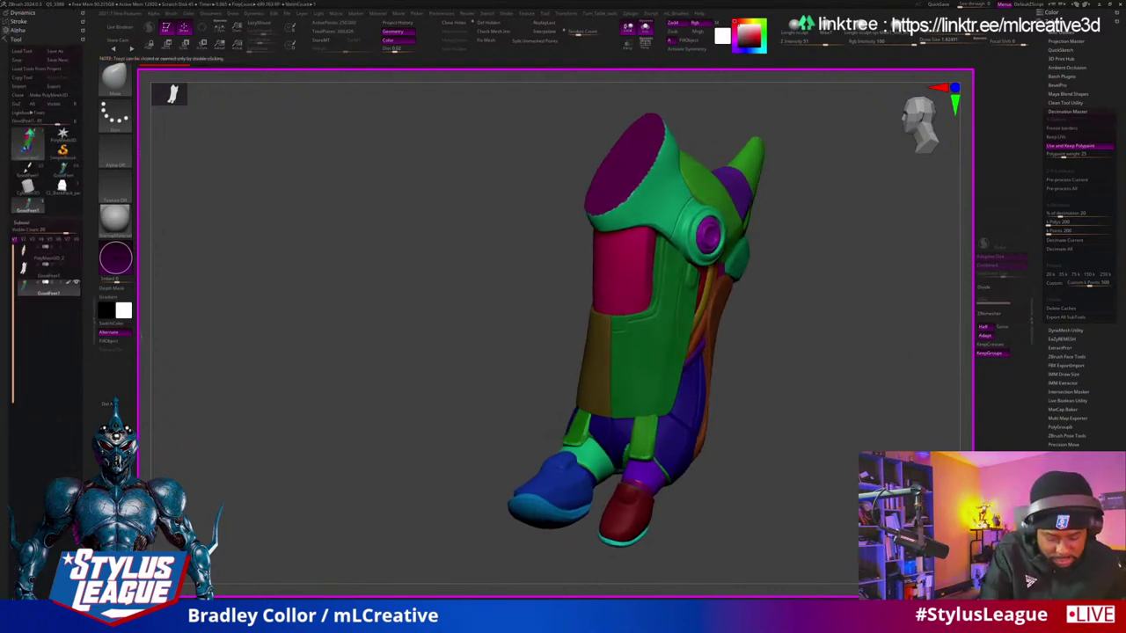
scroll(44, 228, down, 4)
click(35, 471)
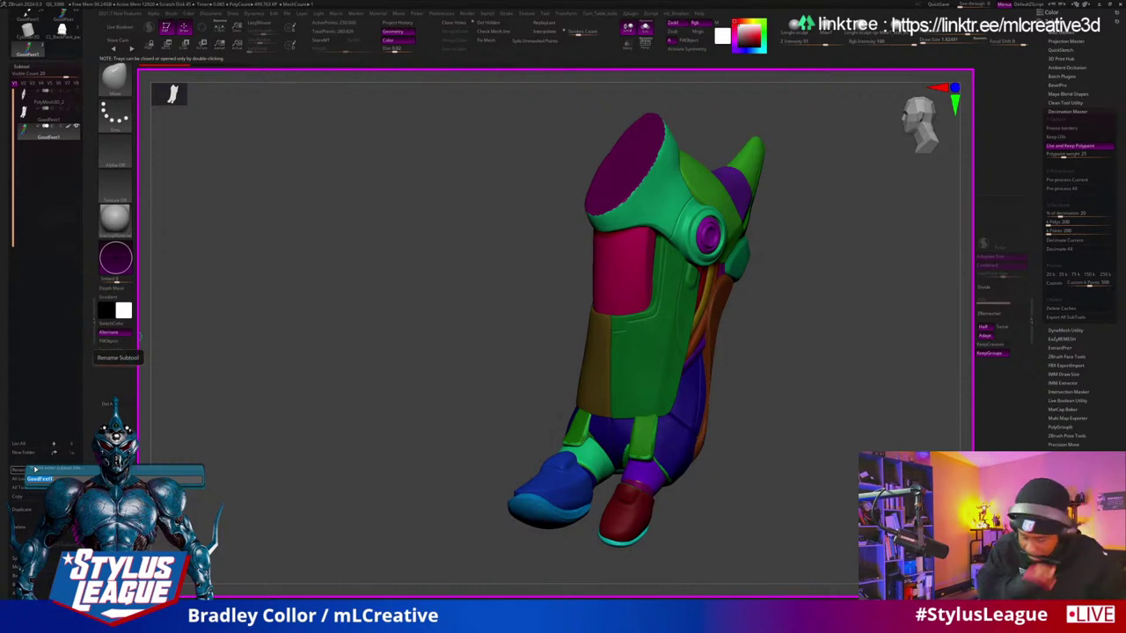
key(Return)
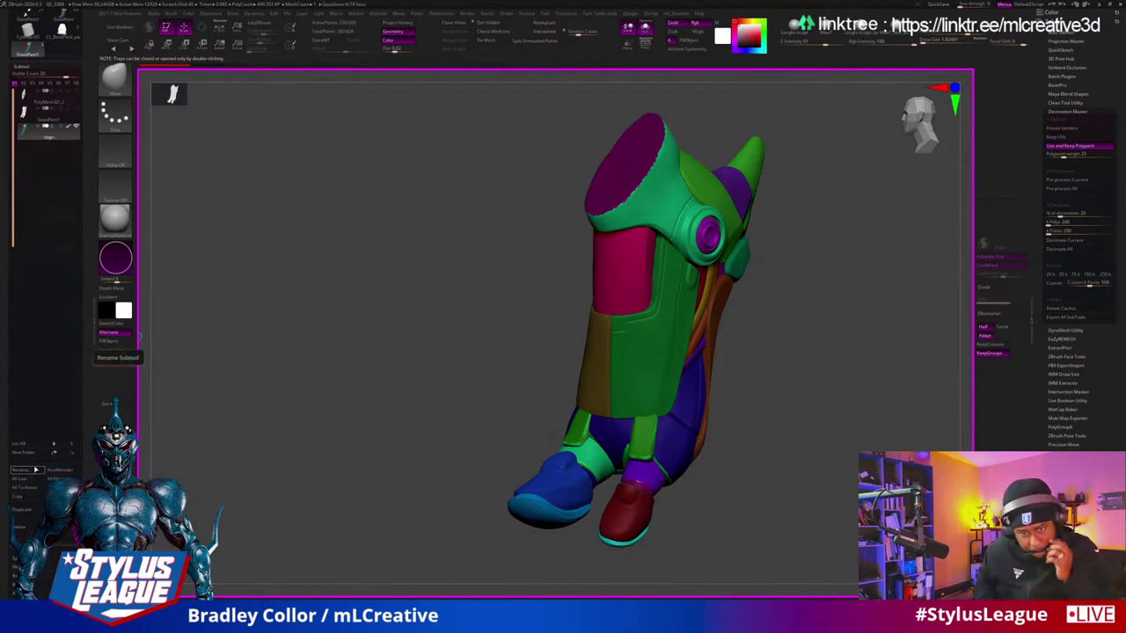
scroll(85, 175, up, 3)
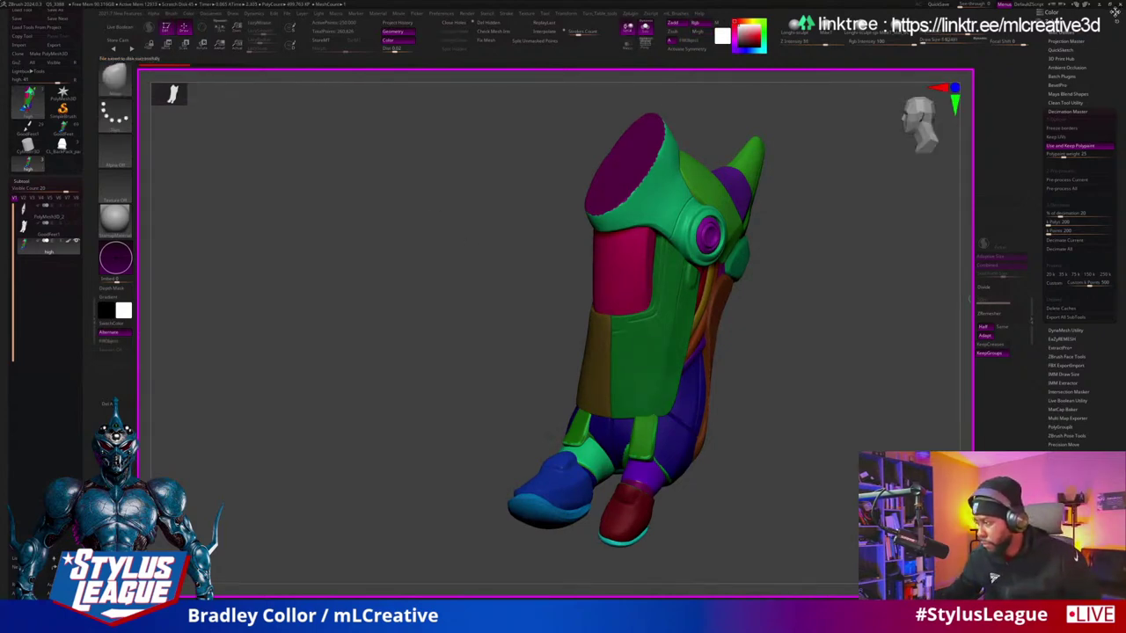
Step: In Blender, frame all, show the high boot as solid, and switch to UV Editing
key(alt+Tab)
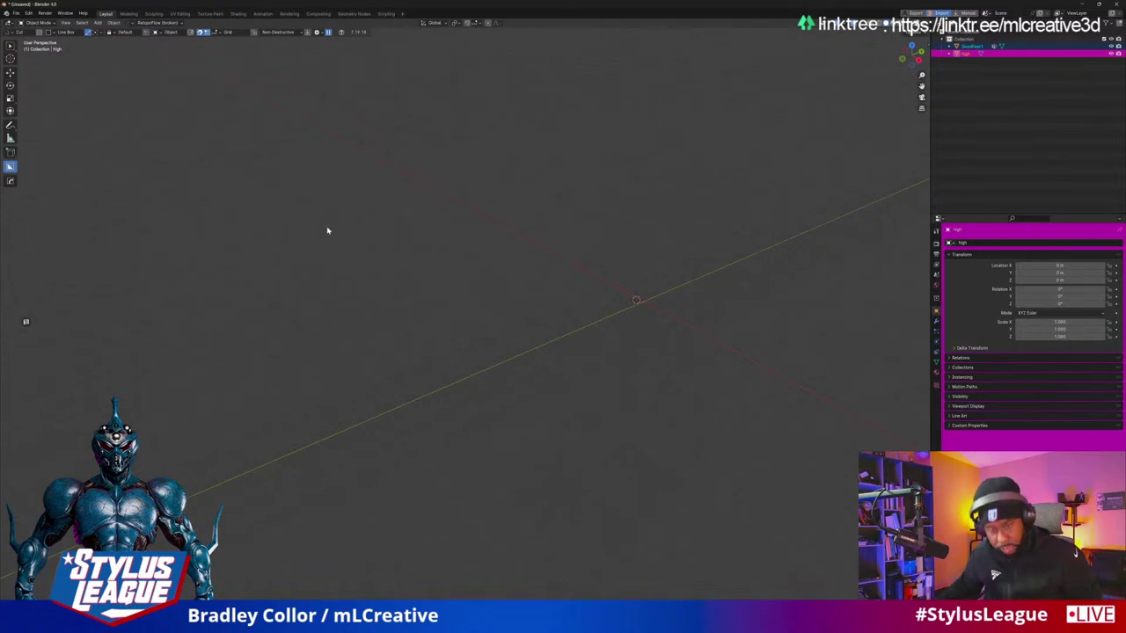
click(64, 23)
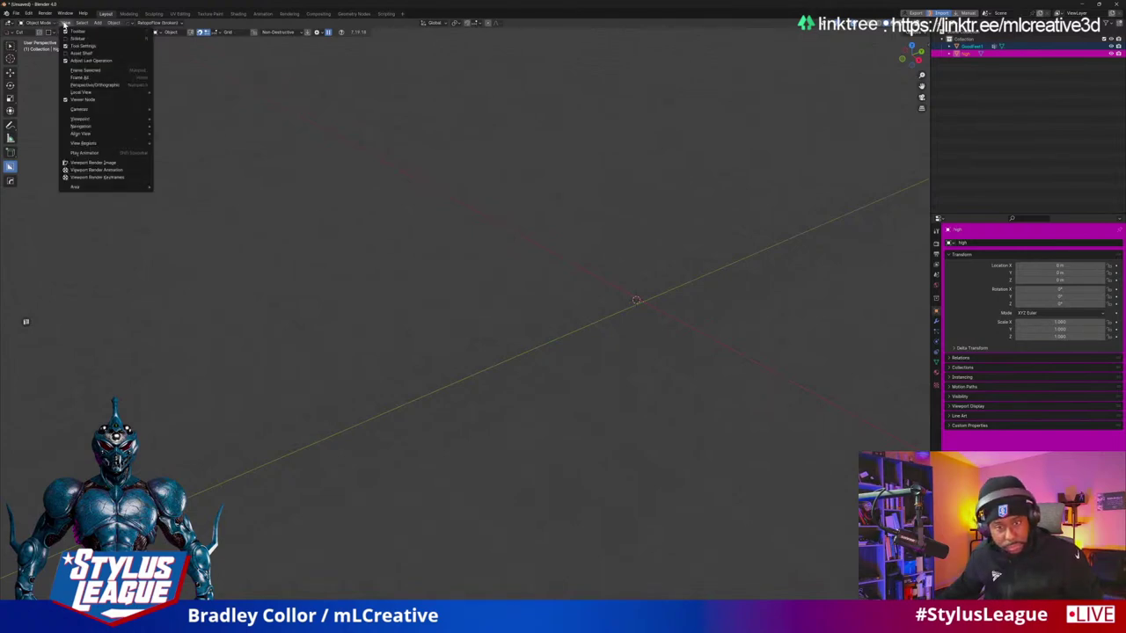
click(95, 74)
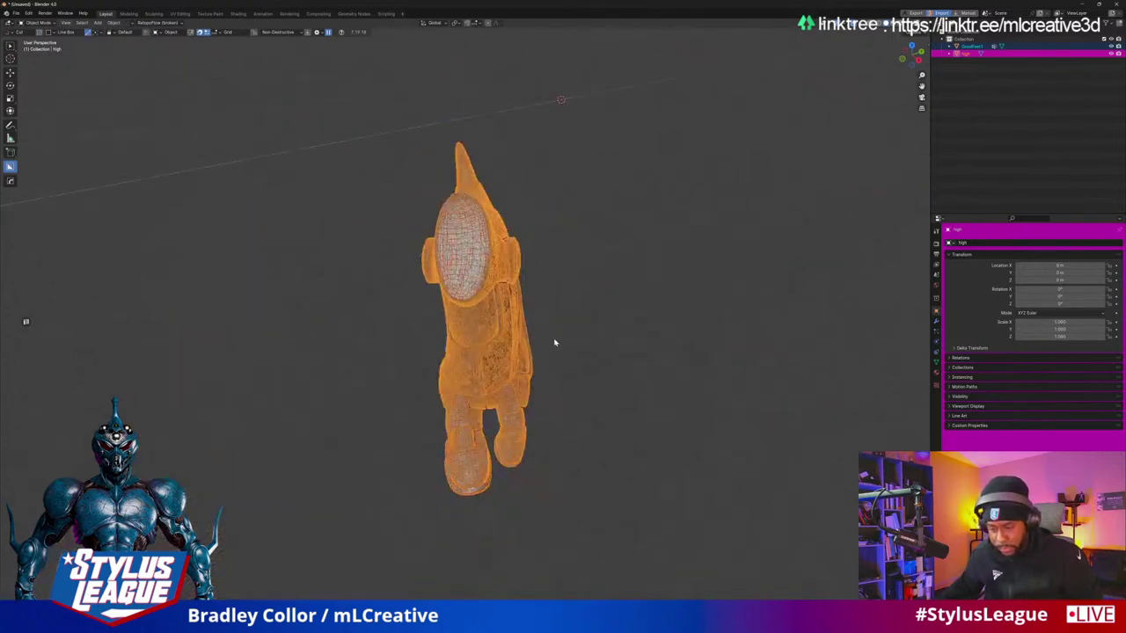
scroll(554, 343, up, 2)
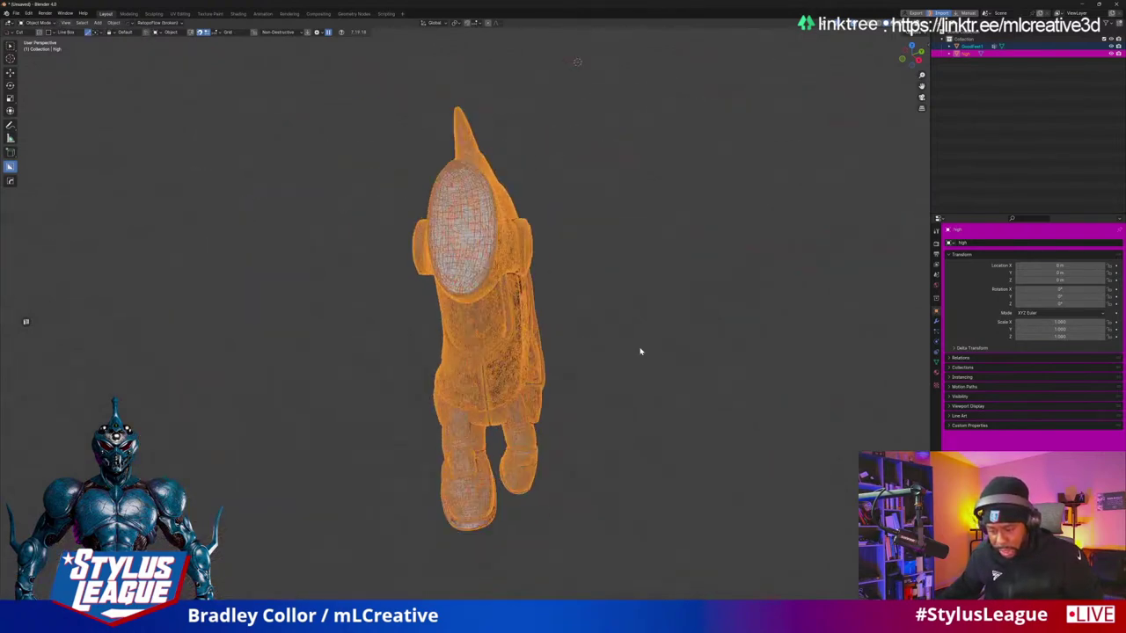
click(1116, 55)
scroll(583, 281, up, 4)
scroll(715, 261, down, 4)
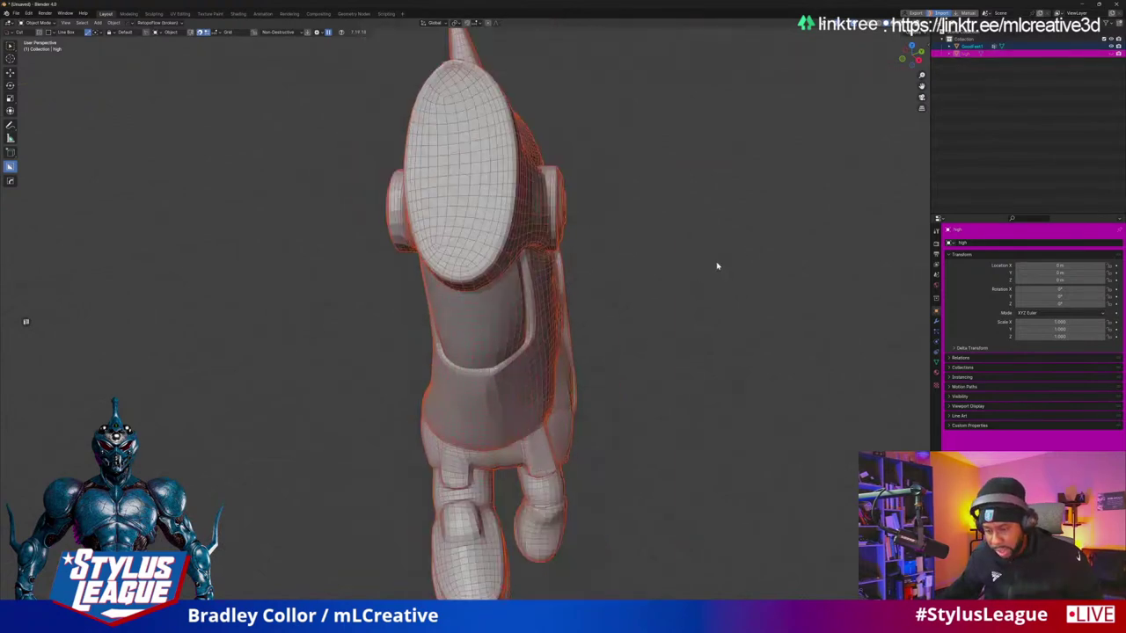
middle_drag(716, 262, 190, 194)
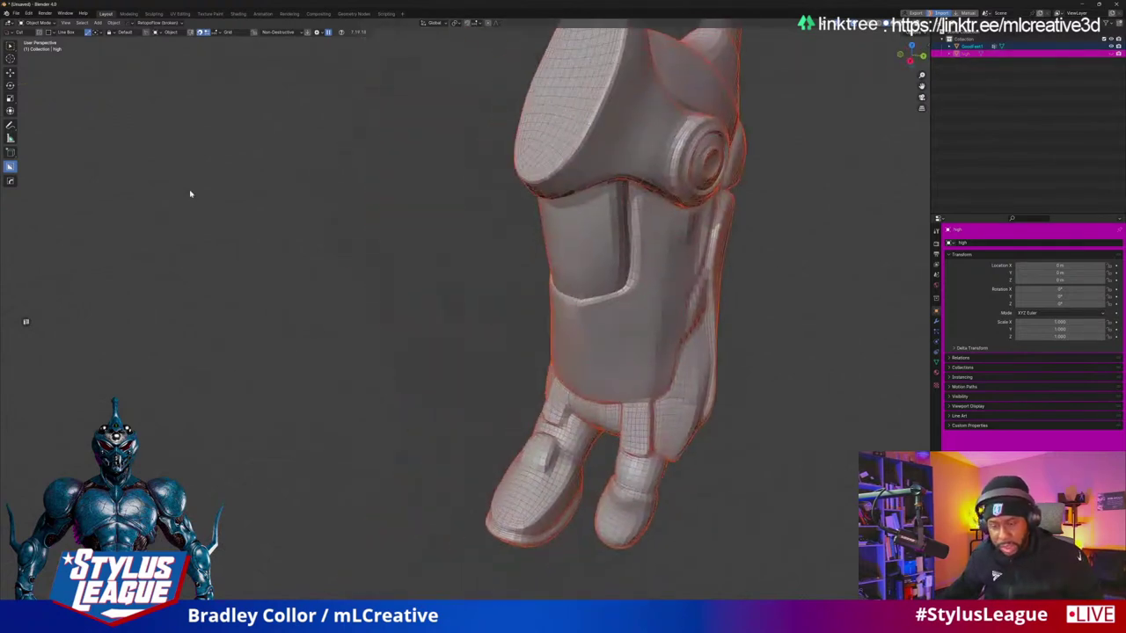
click(180, 15)
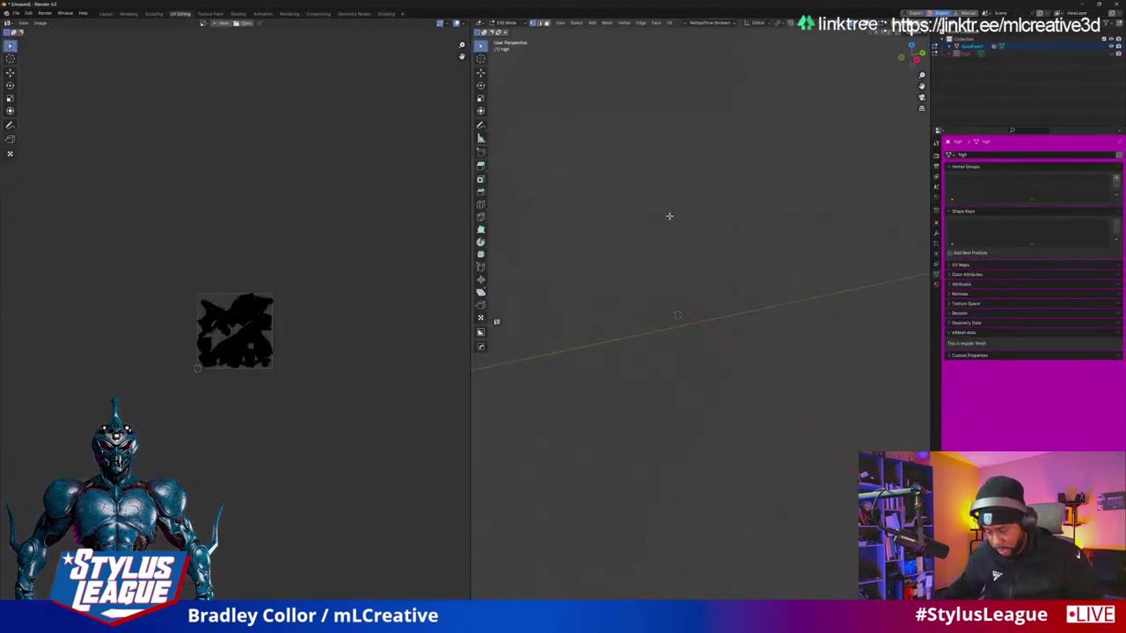
Step: Frame the selected boot mesh and fit the whole UV layout in the UV editor
click(563, 25)
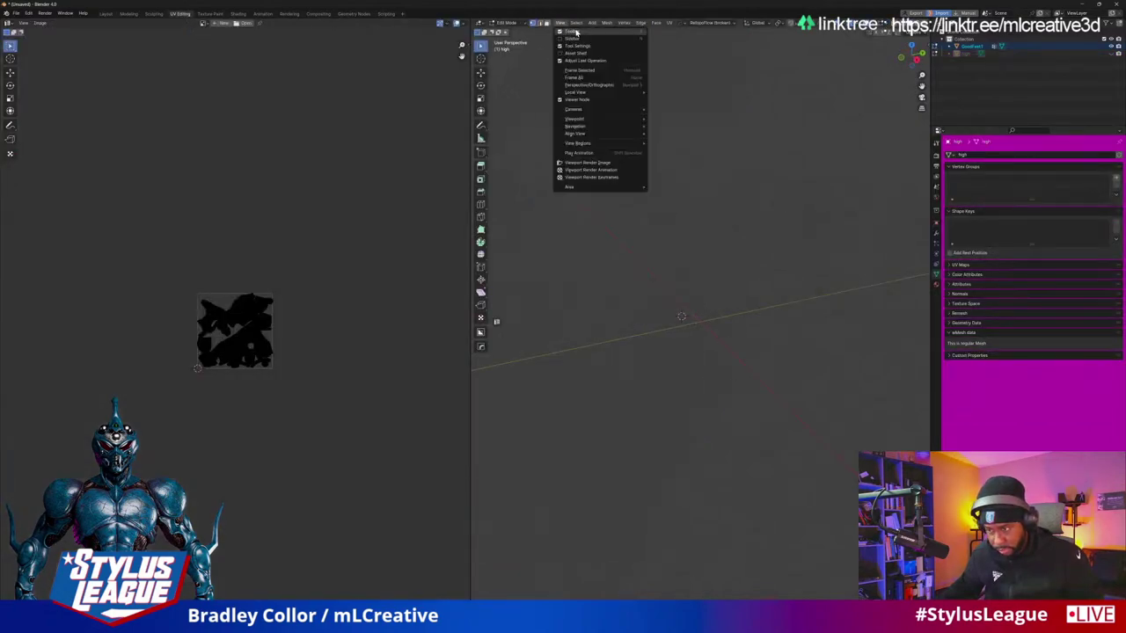
key(Escape)
click(563, 25)
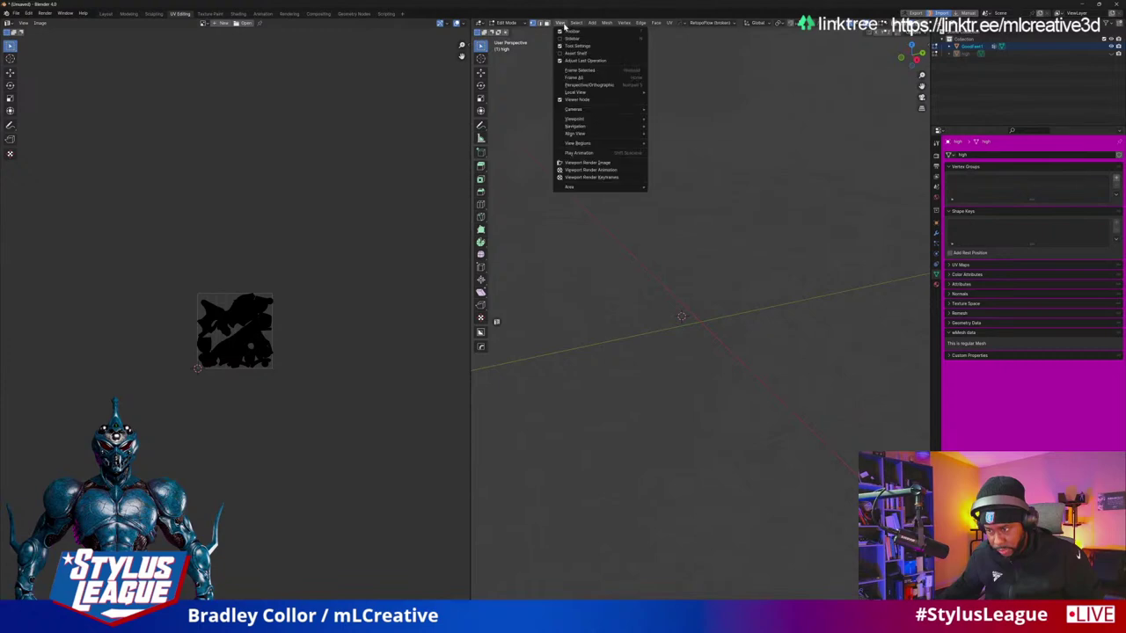
click(587, 76)
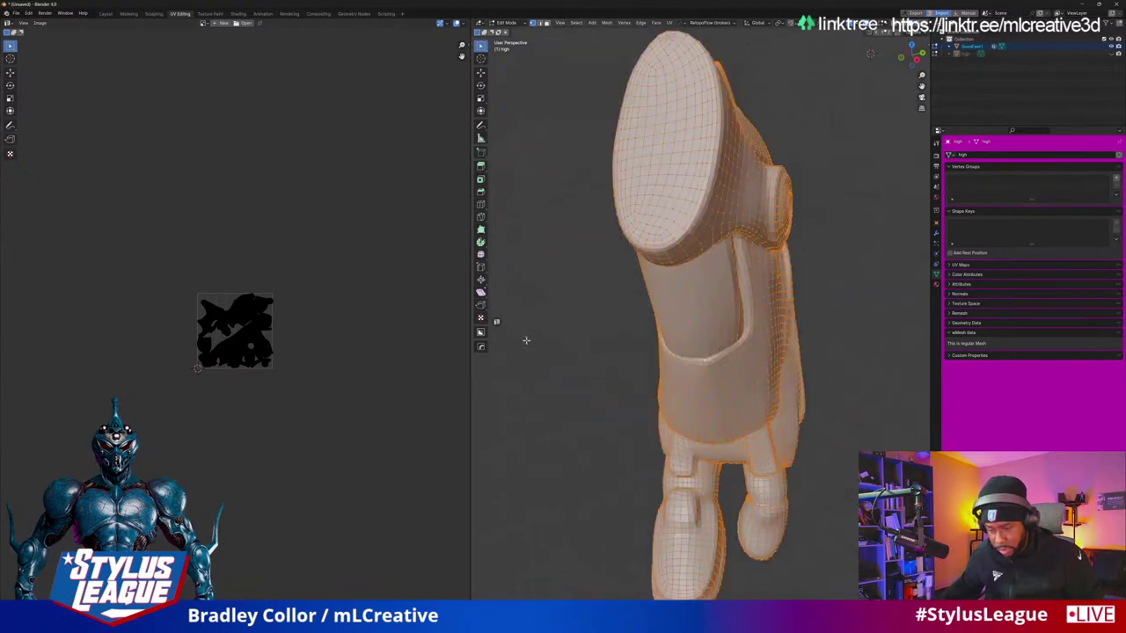
key(Home)
scroll(258, 327, down, 3)
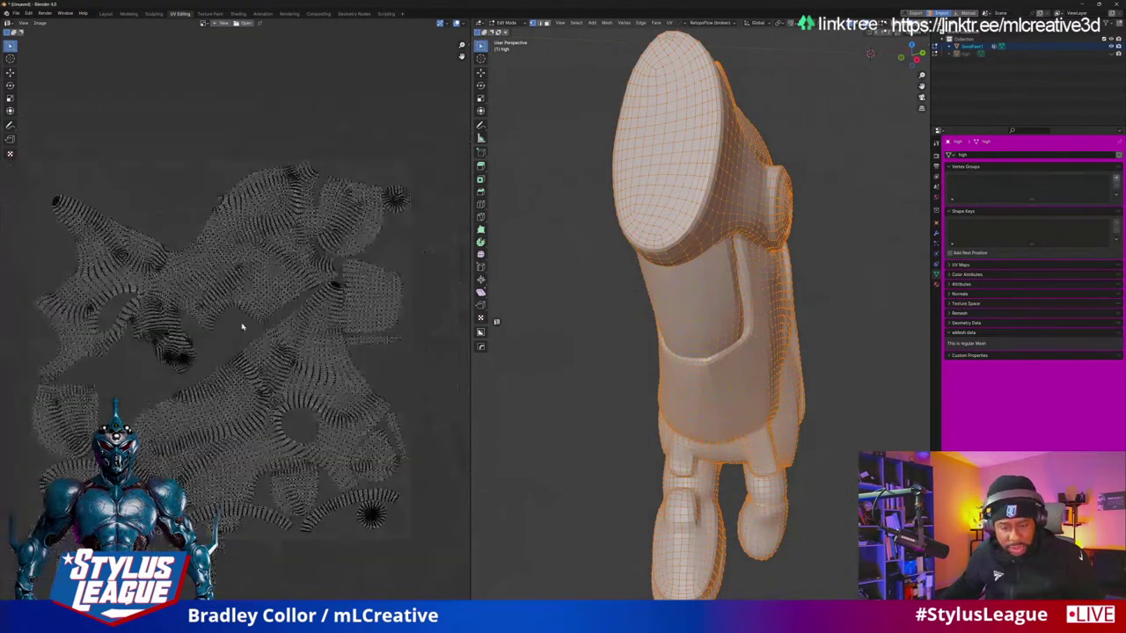
scroll(208, 358, up, 4)
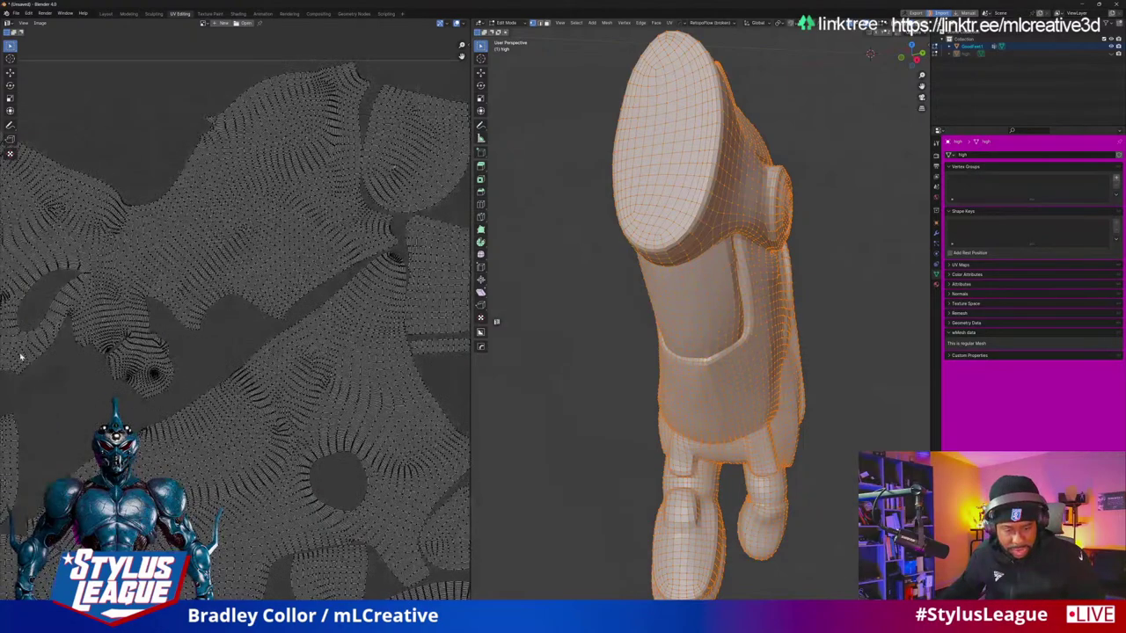
key(Home)
middle_drag(563, 176, 544, 105)
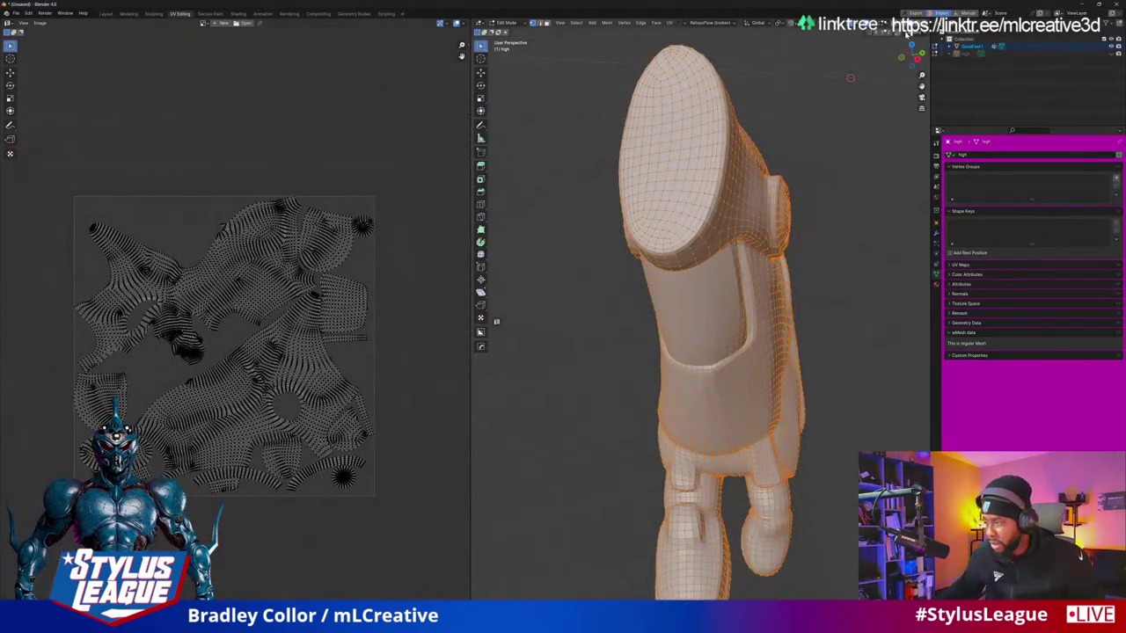
Step: Open the sidebar's Zen UV tab and deselect all
click(929, 49)
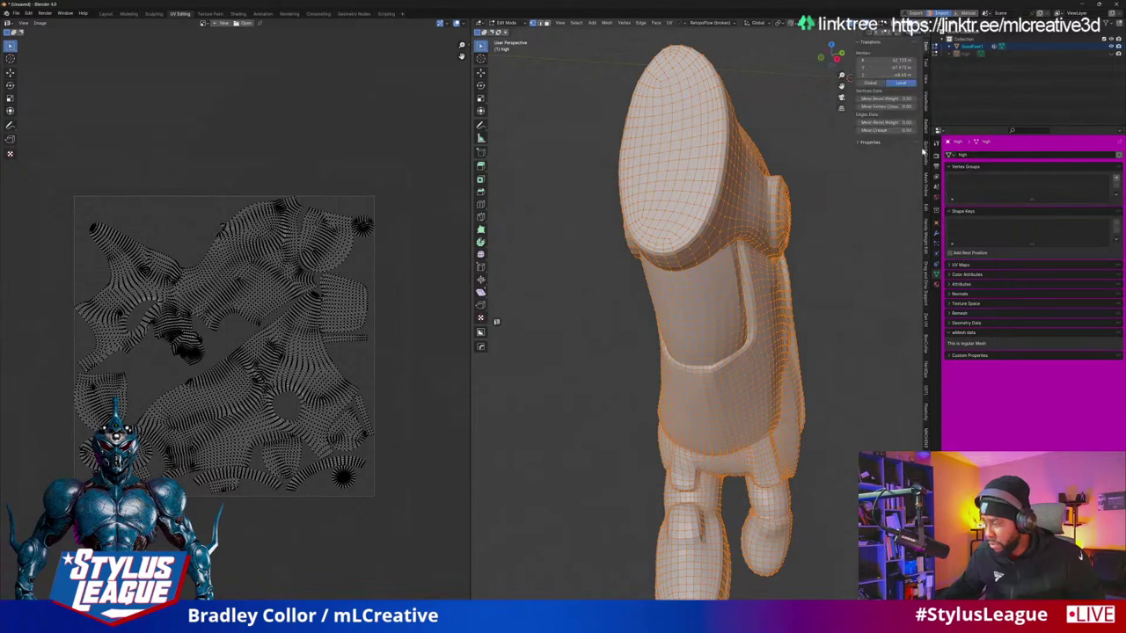
click(926, 322)
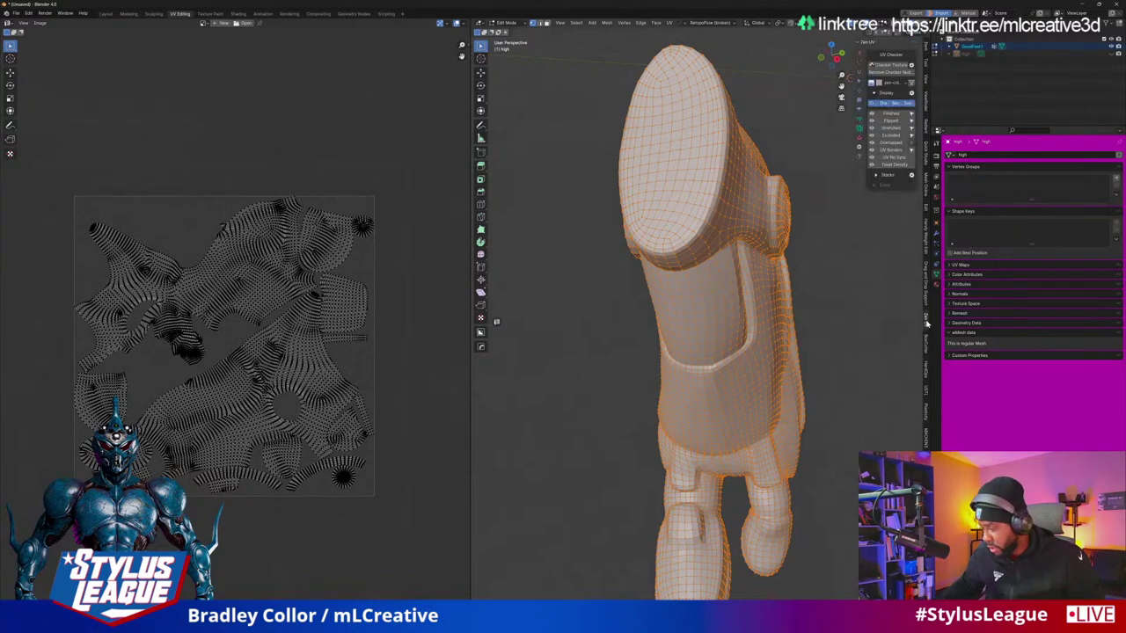
click(767, 84)
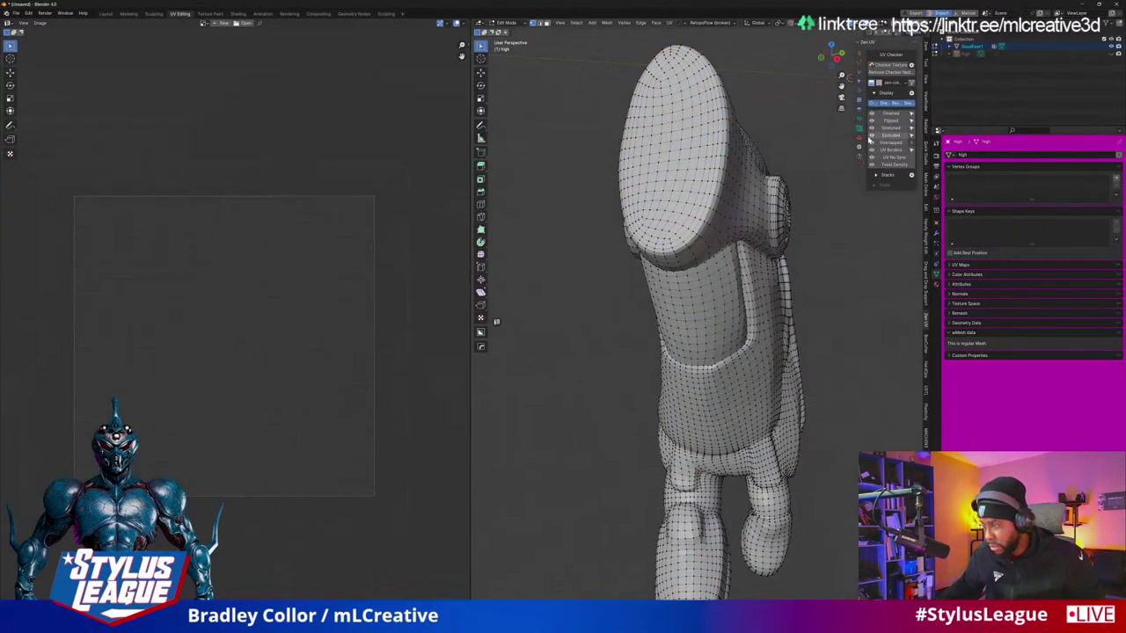
Step: Generate seams on the high leg using Zen UV's 'Seams by UV Borders'
click(860, 74)
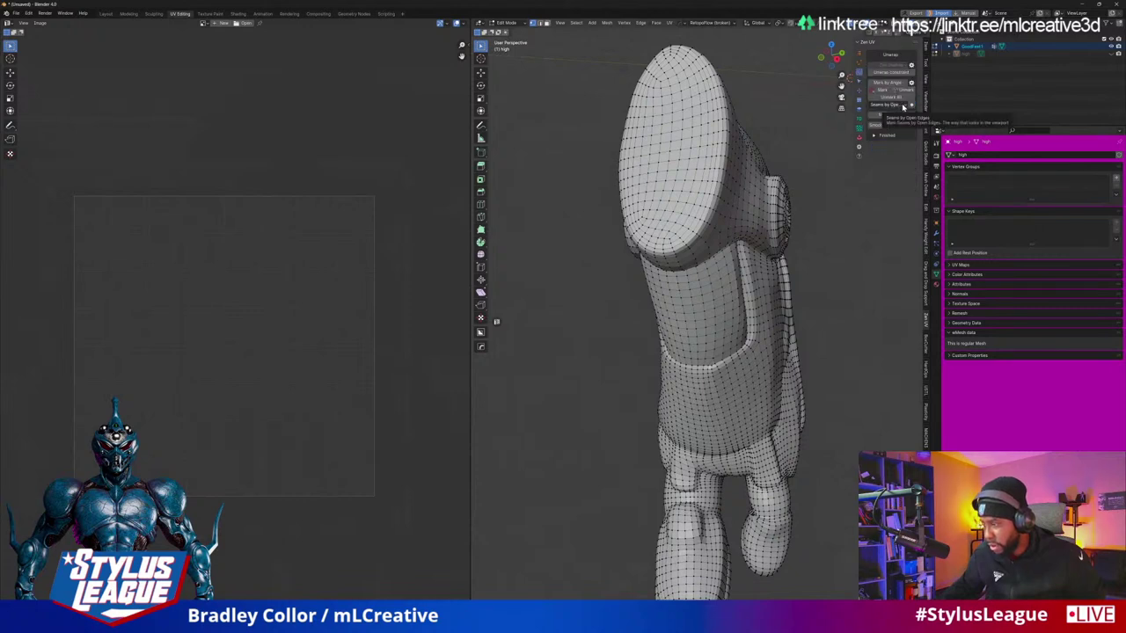
click(901, 105)
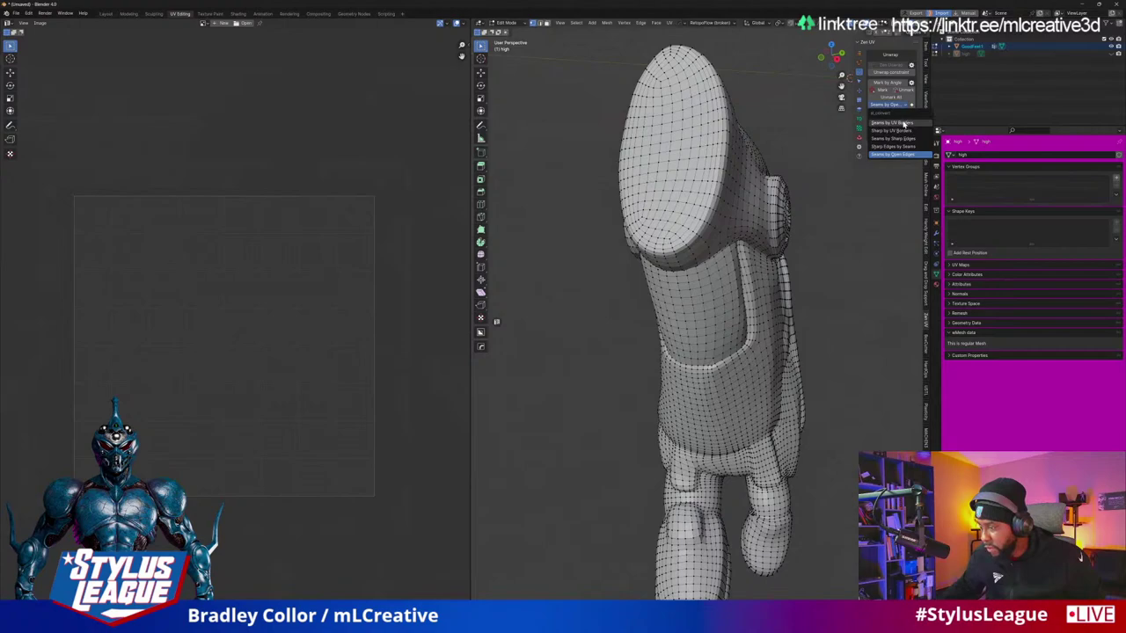
click(892, 123)
scroll(804, 291, down, 5)
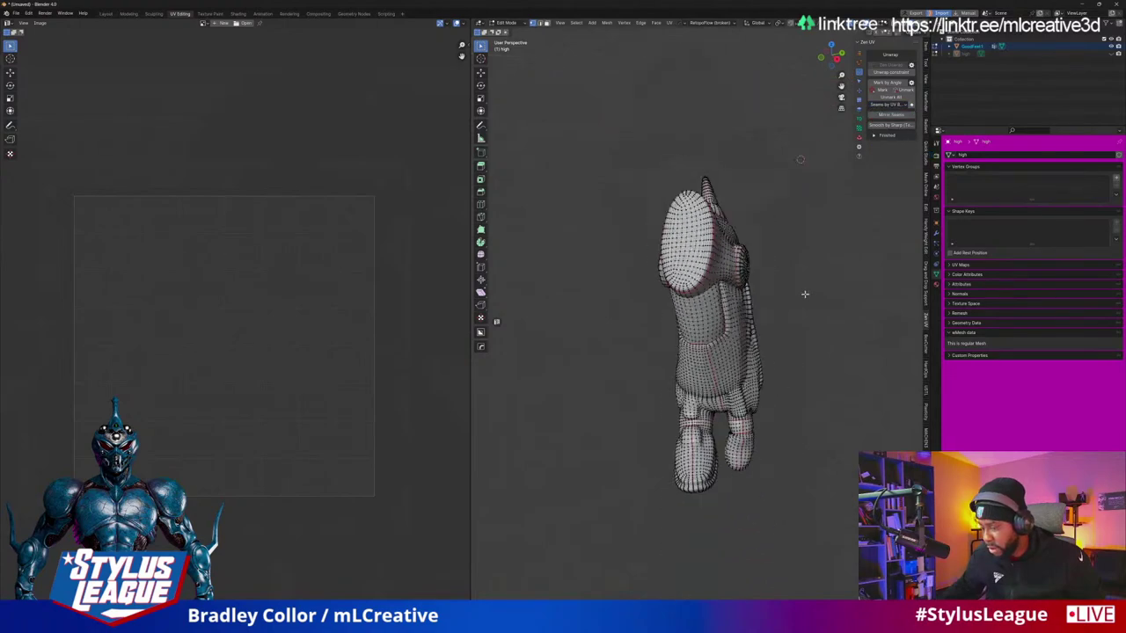
middle_drag(804, 291, 729, 334)
scroll(731, 254, up, 8)
Step: Inspect the red seams around knee, thigh and ankle, then make GoodFeet1 active
scroll(713, 259, down, 4)
scroll(643, 272, up, 4)
scroll(649, 274, up, 3)
scroll(658, 274, down, 3)
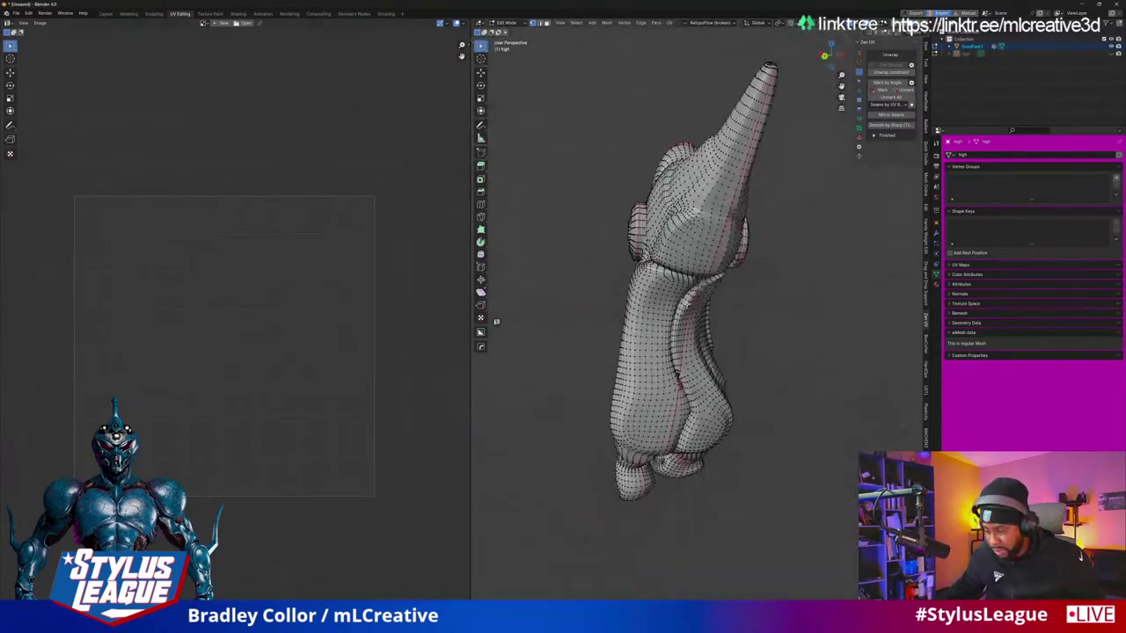
scroll(772, 424, up, 6)
scroll(773, 424, up, 5)
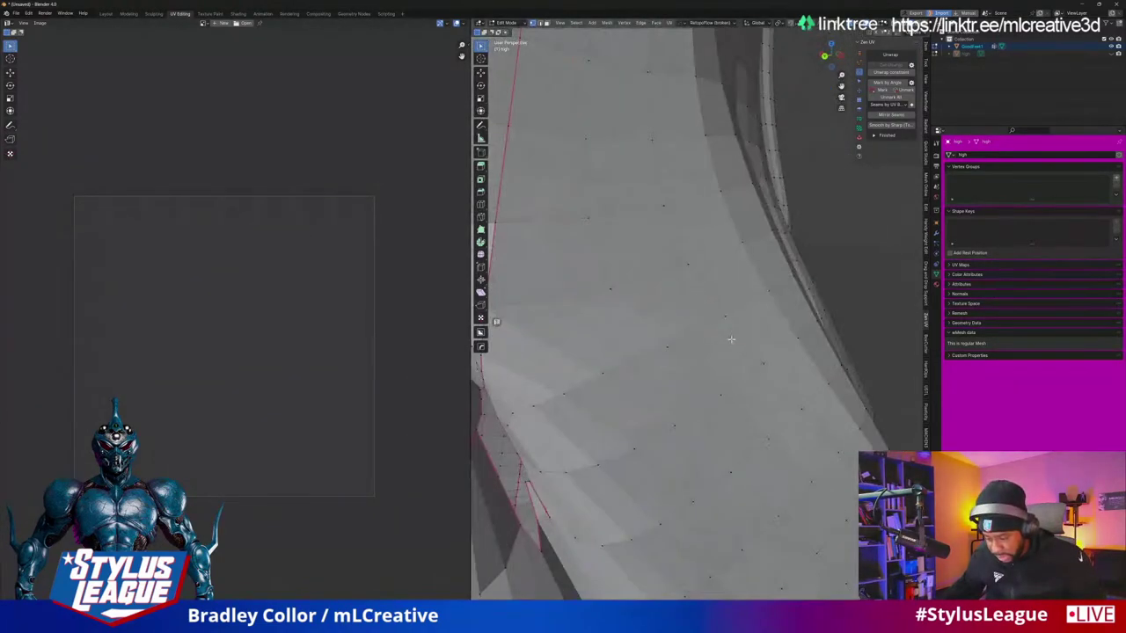
middle_drag(593, 395, 731, 233)
scroll(613, 218, down, 5)
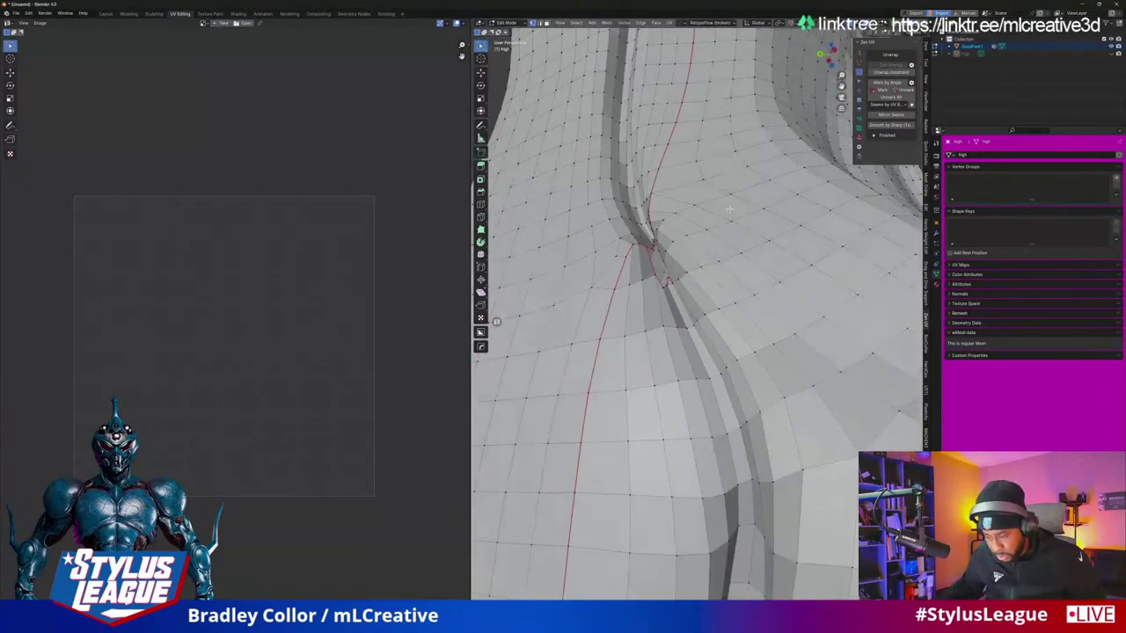
middle_drag(613, 218, 685, 261)
scroll(771, 247, down, 5)
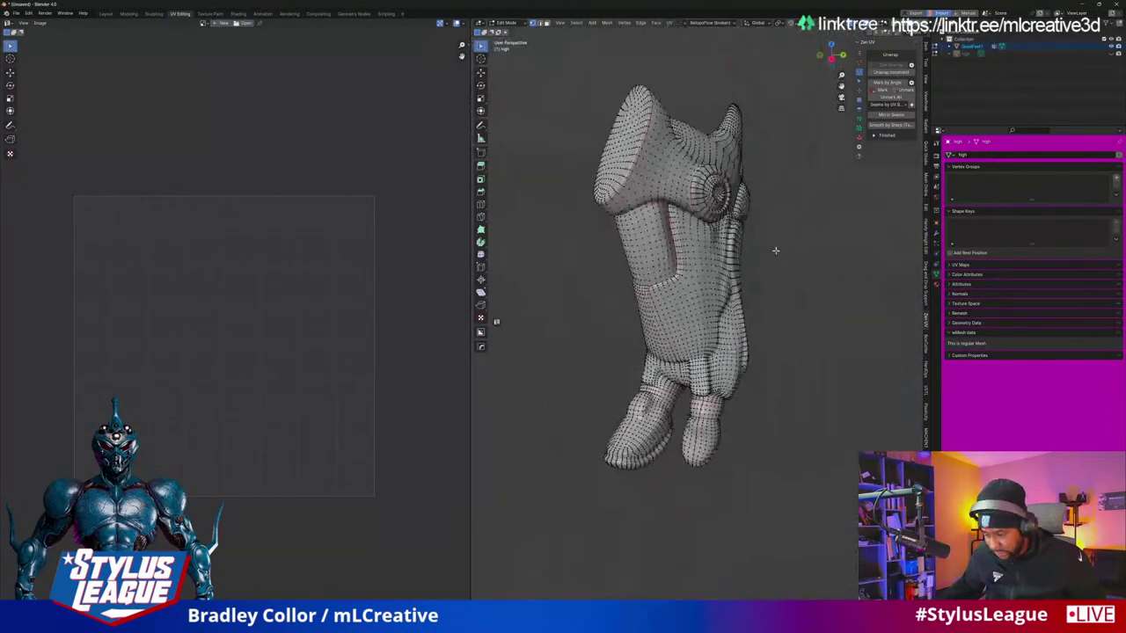
middle_drag(772, 246, 799, 244)
scroll(724, 321, up, 5)
scroll(724, 321, down, 5)
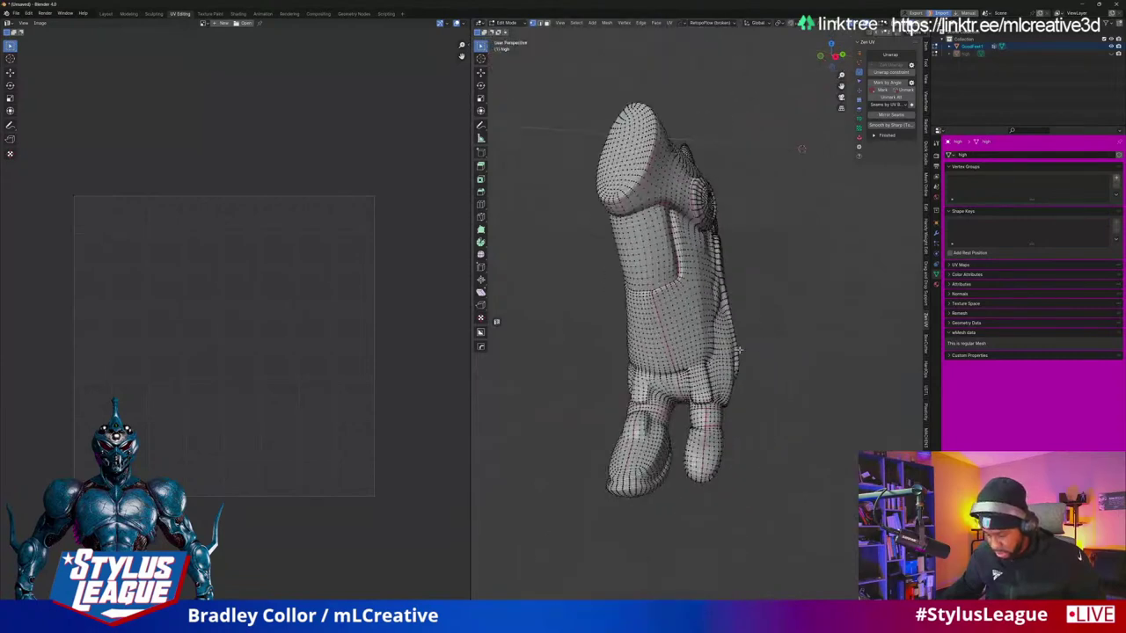
middle_drag(725, 321, 584, 253)
scroll(651, 281, up, 6)
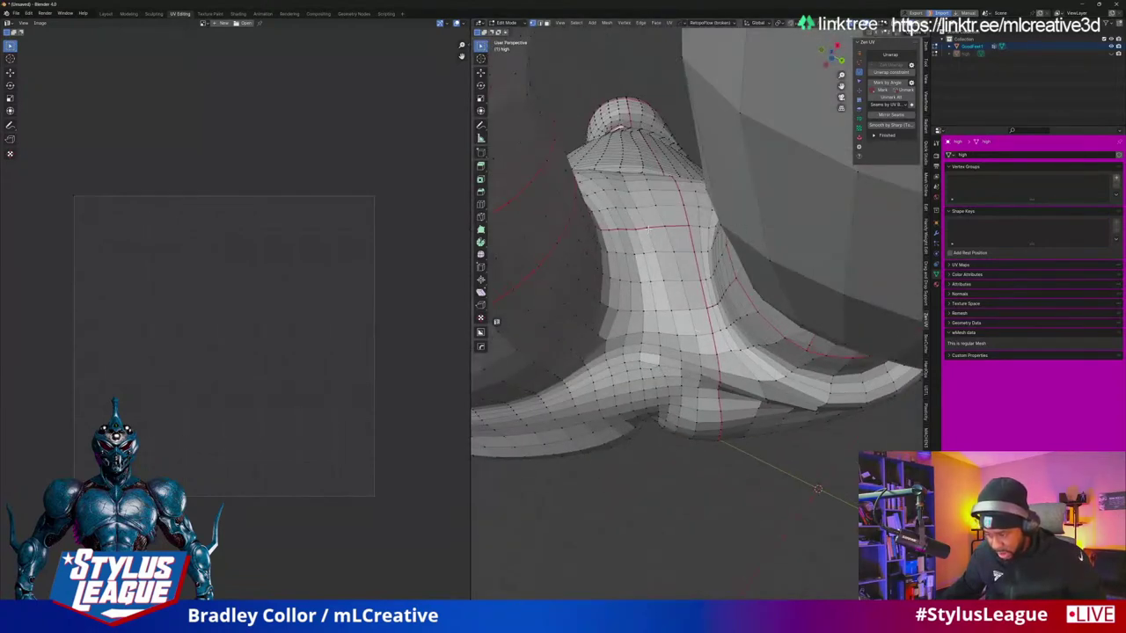
middle_drag(673, 271, 700, 327)
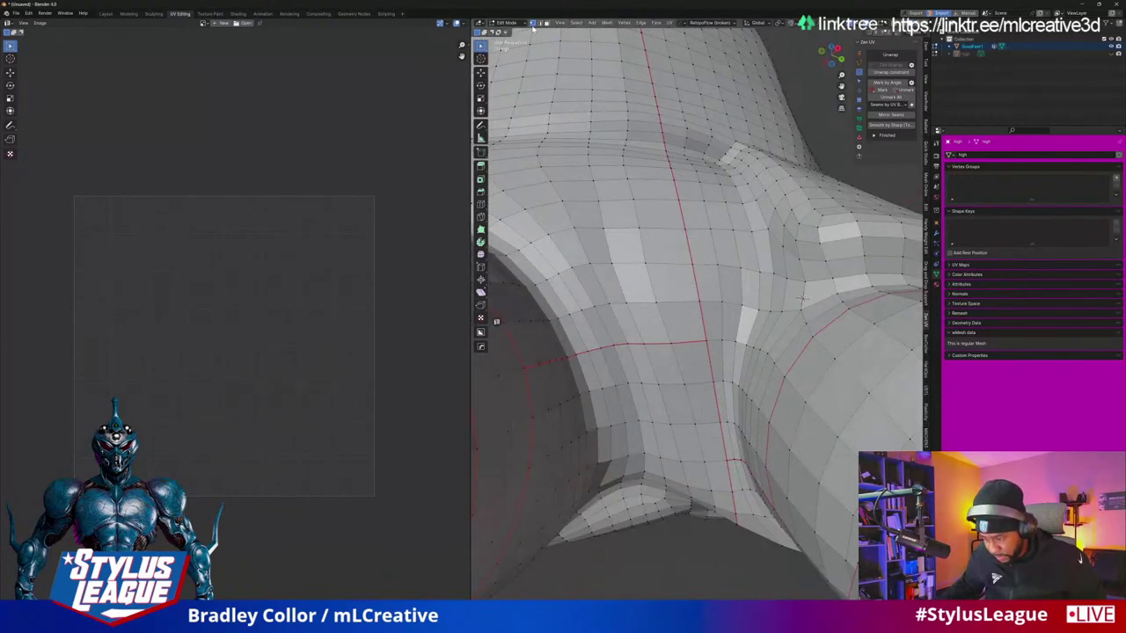
click(714, 342)
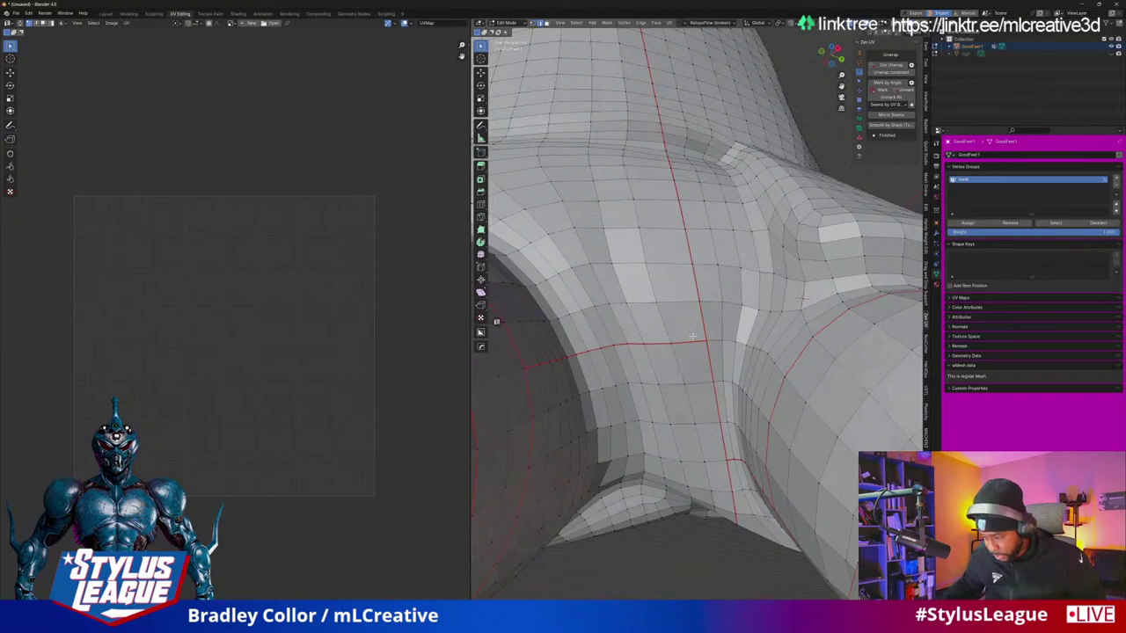
Step: Clear the horizontal seam loop selection on GoodFeet1 and mark the seams with Zen UV's Mark
alt+click(730, 341)
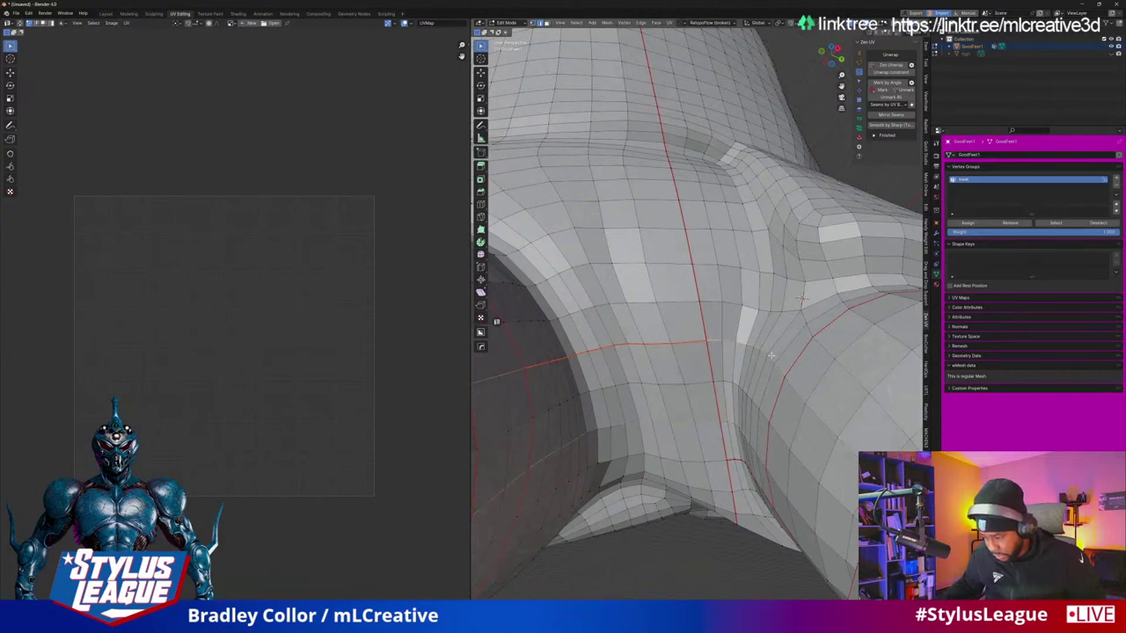
key(alt+a)
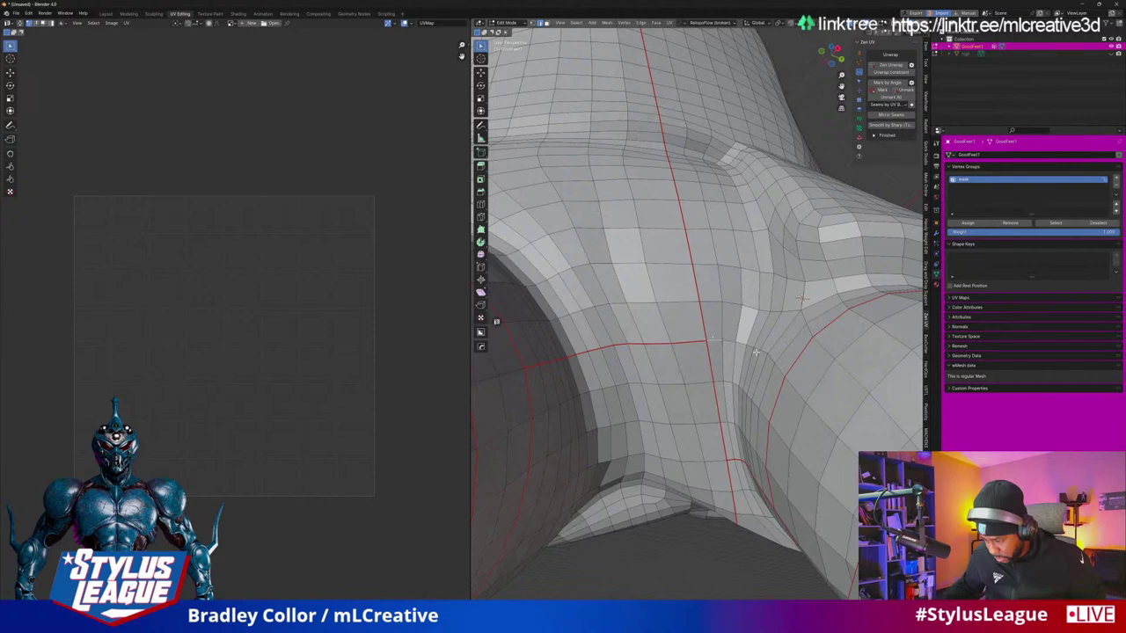
key(ctrl+z)
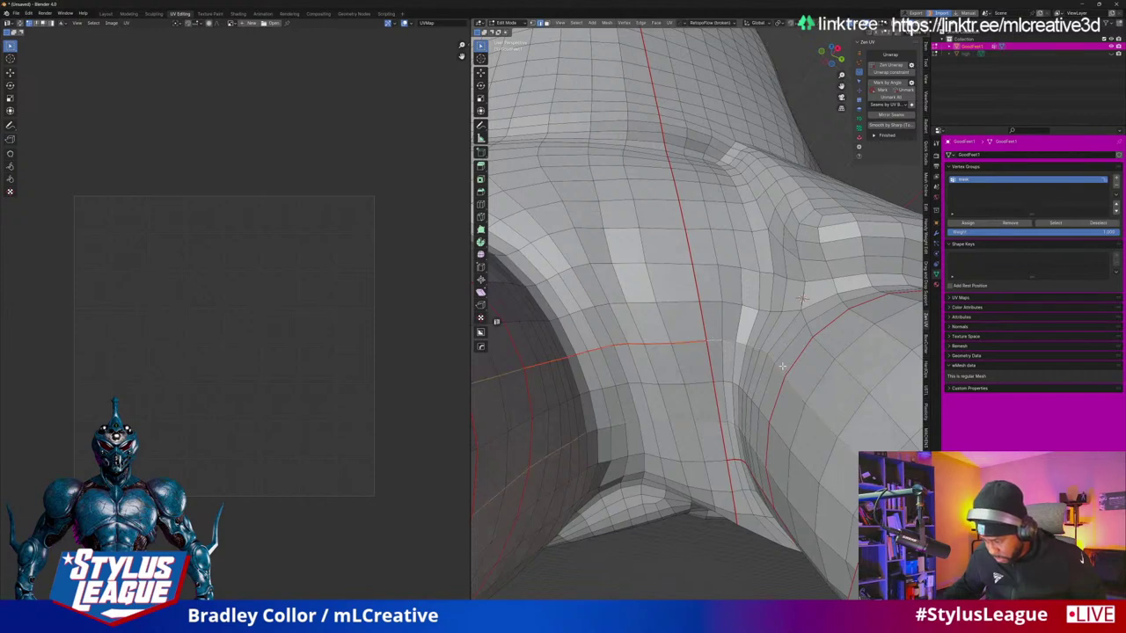
key(alt+a)
click(881, 92)
middle_drag(867, 110, 819, 131)
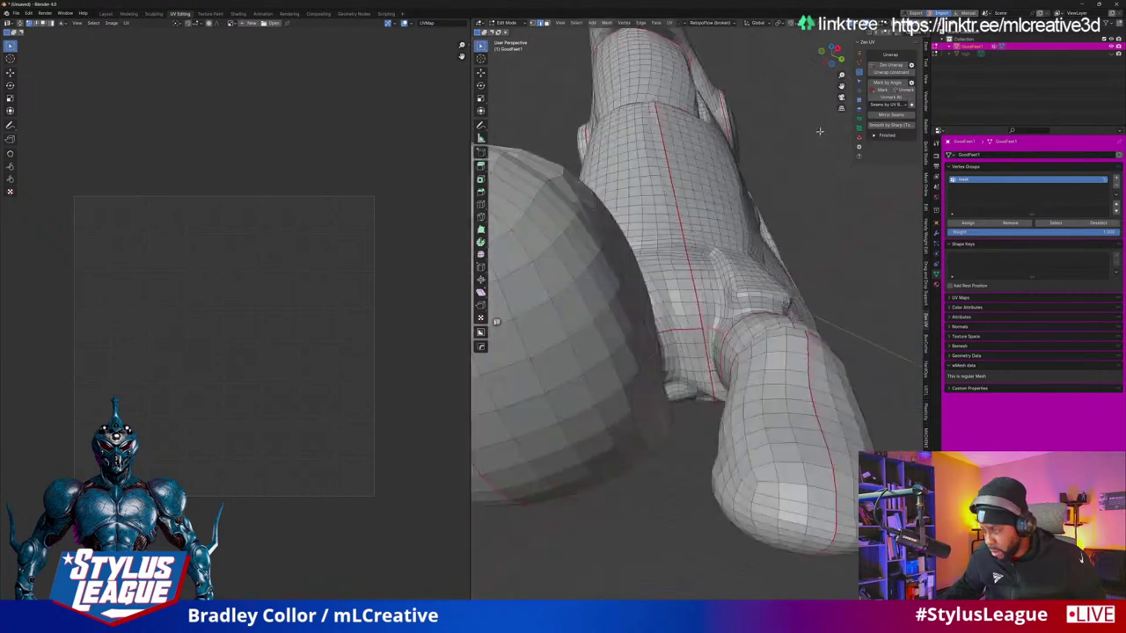
Step: Unwrap the leg mesh, then select and deselect all resulting UV islands
click(892, 67)
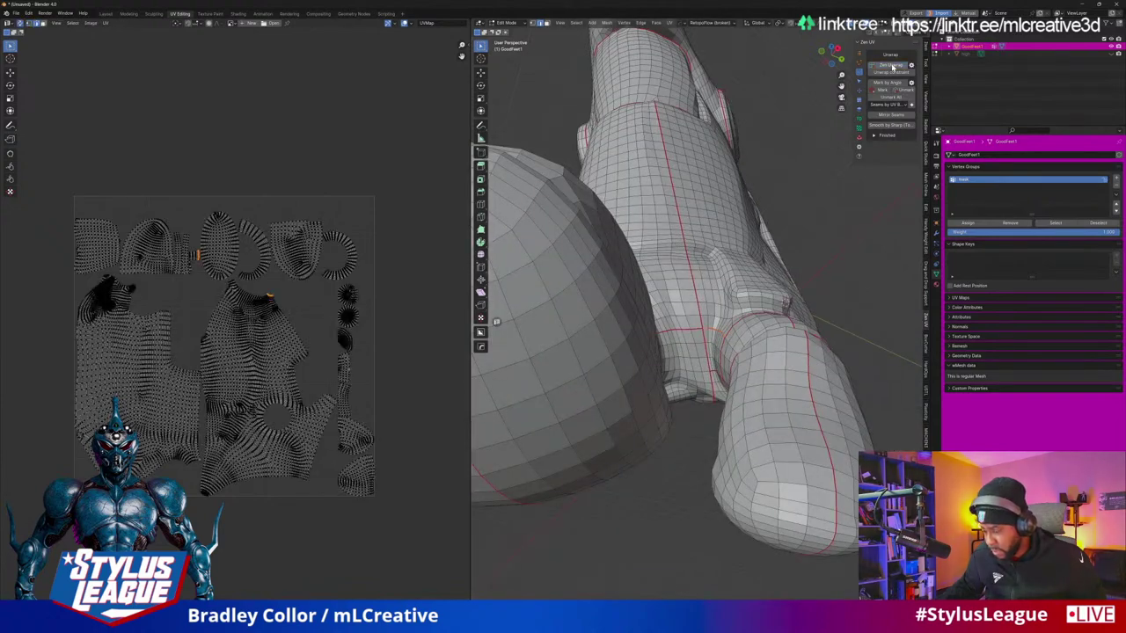
scroll(341, 225, down, 3)
scroll(346, 218, up, 4)
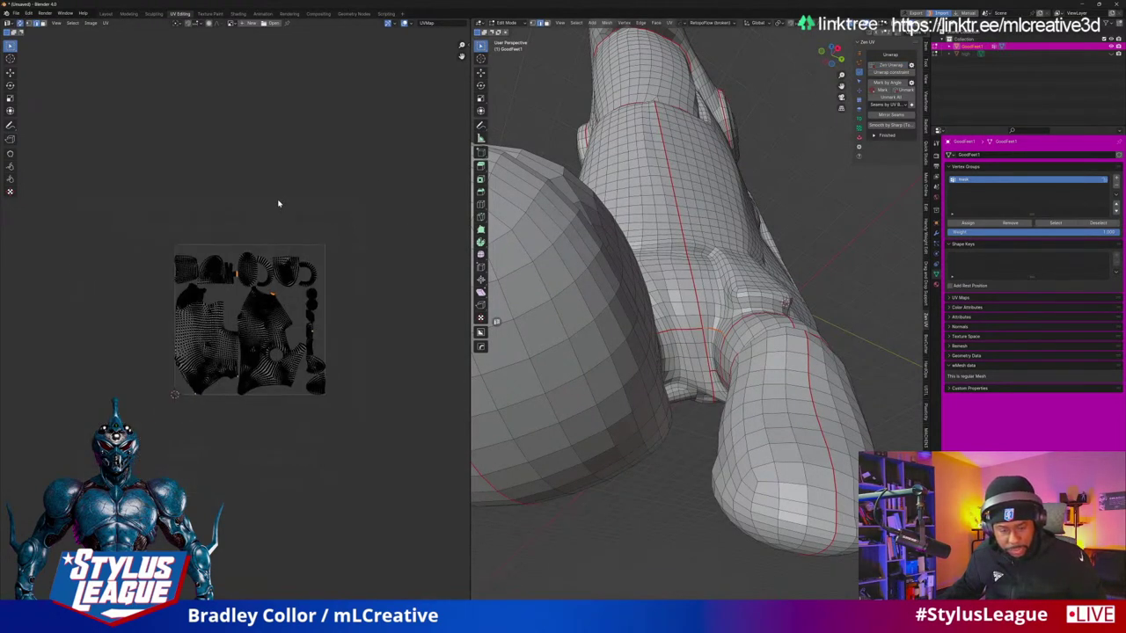
drag(57, 151, 439, 503)
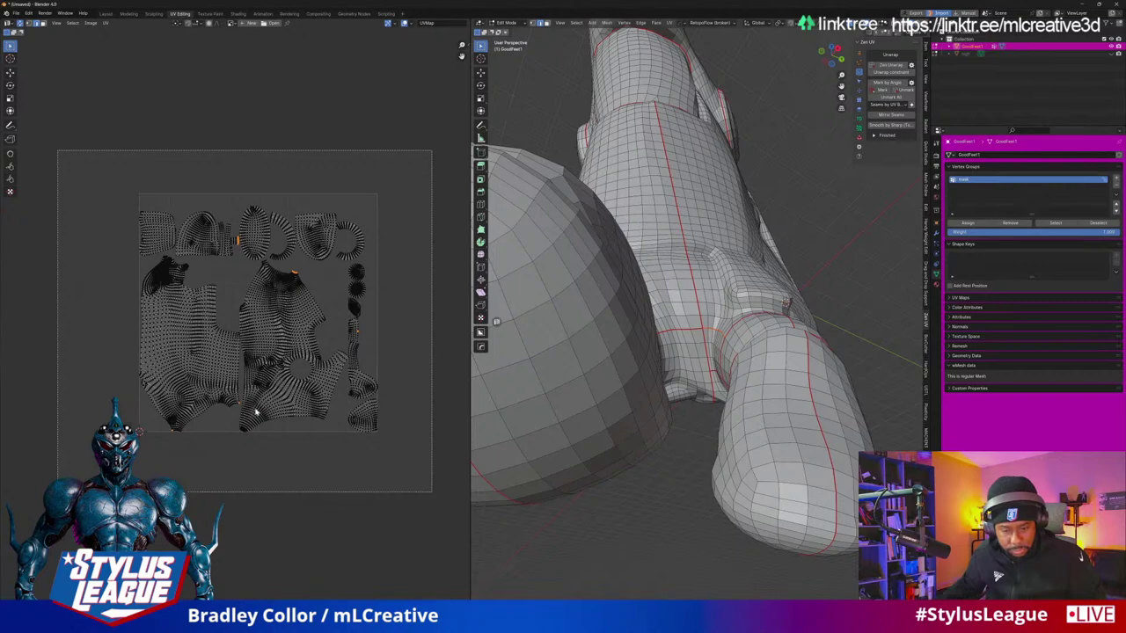
scroll(254, 411, up, 5)
scroll(245, 411, down, 2)
key(alt+a)
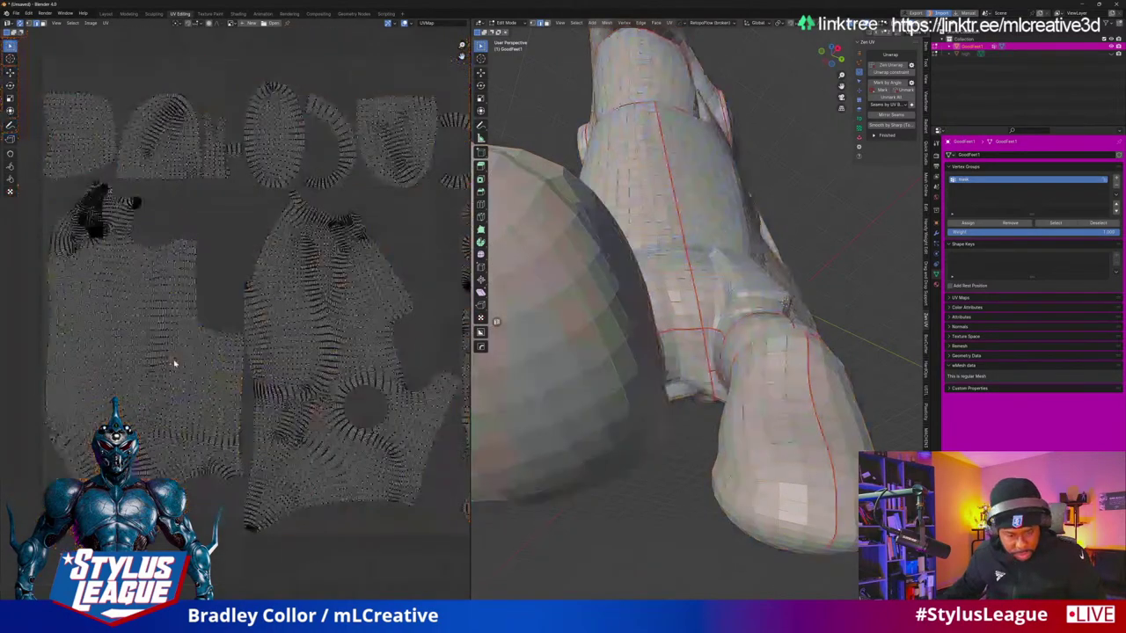
Step: In face select mode, pick the large left UV island to locate it on the leg
click(547, 24)
click(172, 283)
scroll(229, 300, down, 3)
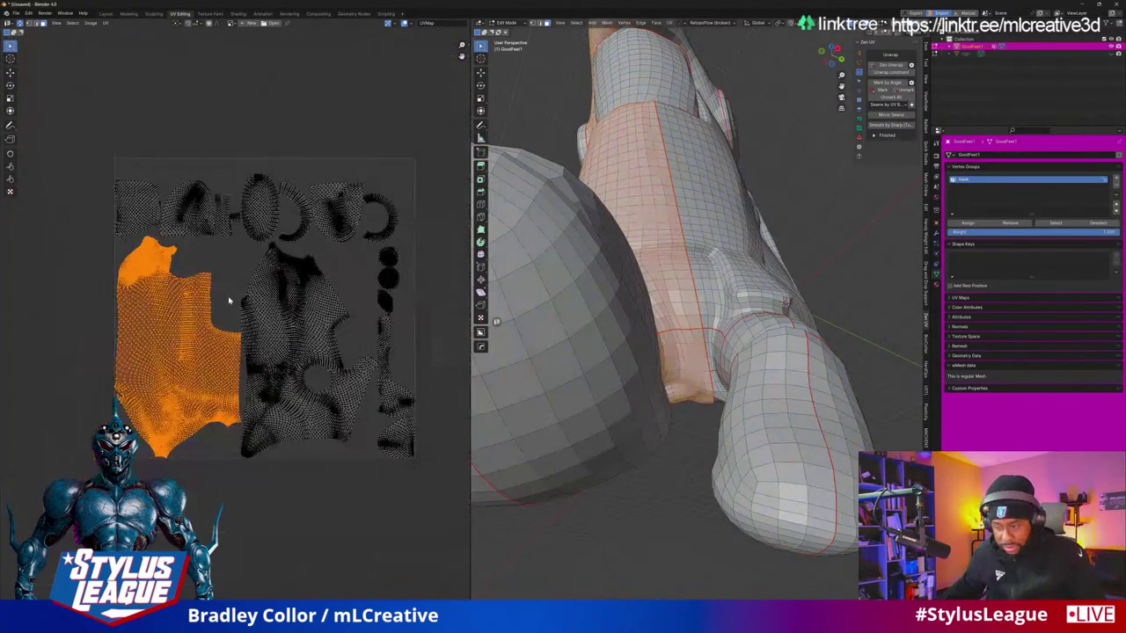
scroll(229, 300, up, 10)
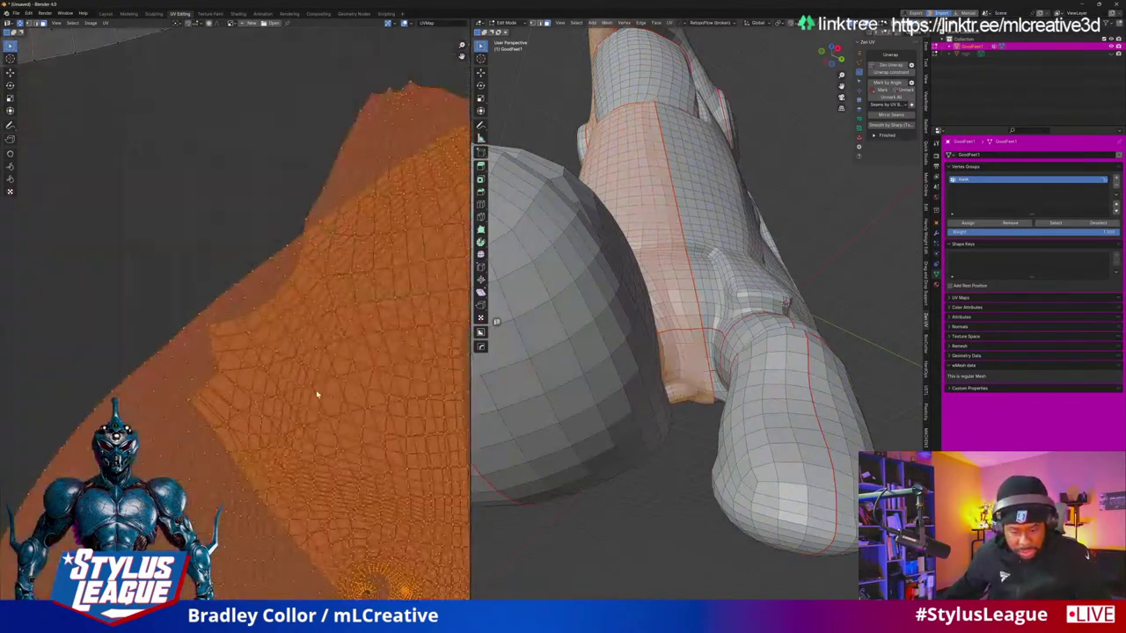
scroll(316, 394, down, 5)
scroll(694, 308, down, 3)
middle_drag(695, 308, 726, 324)
scroll(706, 330, up, 4)
scroll(706, 331, down, 5)
scroll(743, 317, up, 4)
scroll(694, 329, up, 4)
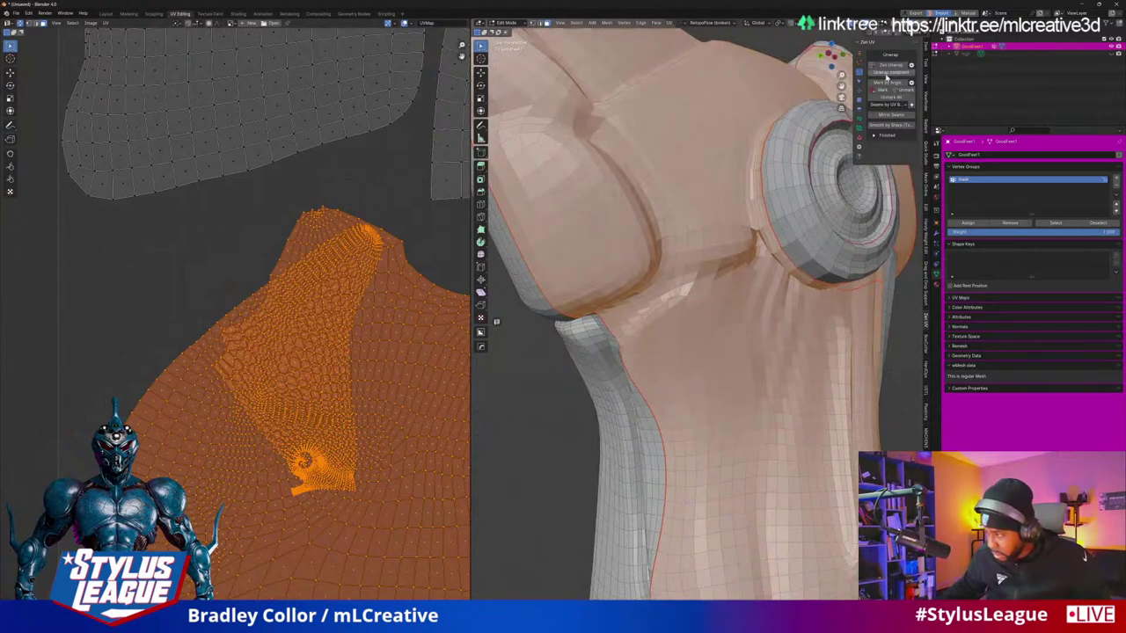
key(alt+a)
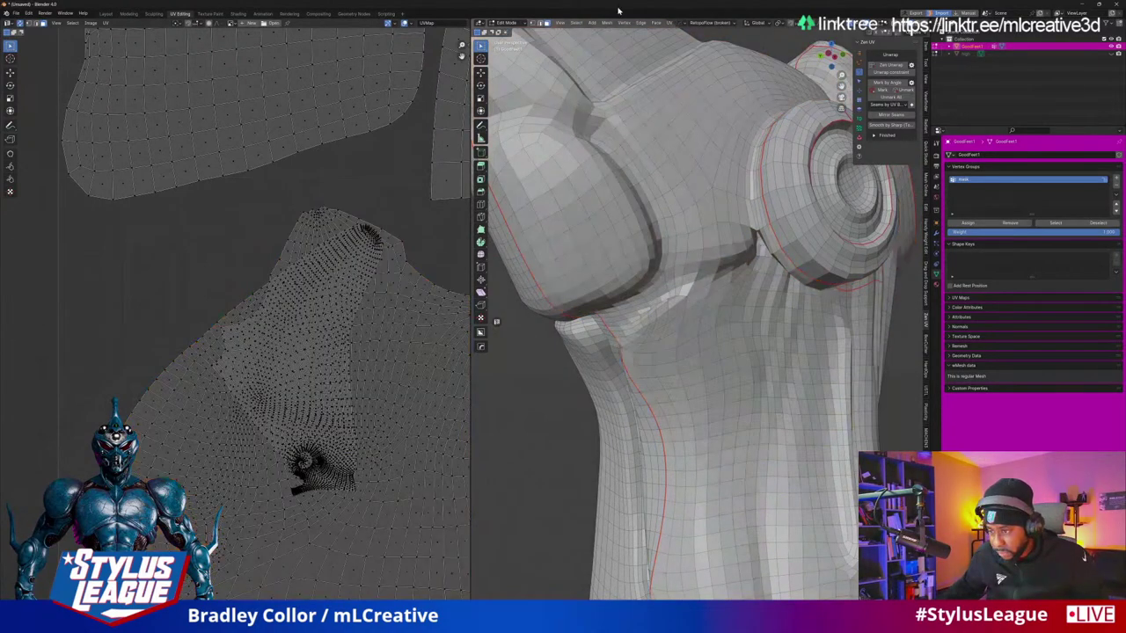
Step: Mark a new seam loop around the knee joint and re-unwrap with Zen UV
middle_drag(563, 290, 533, 325)
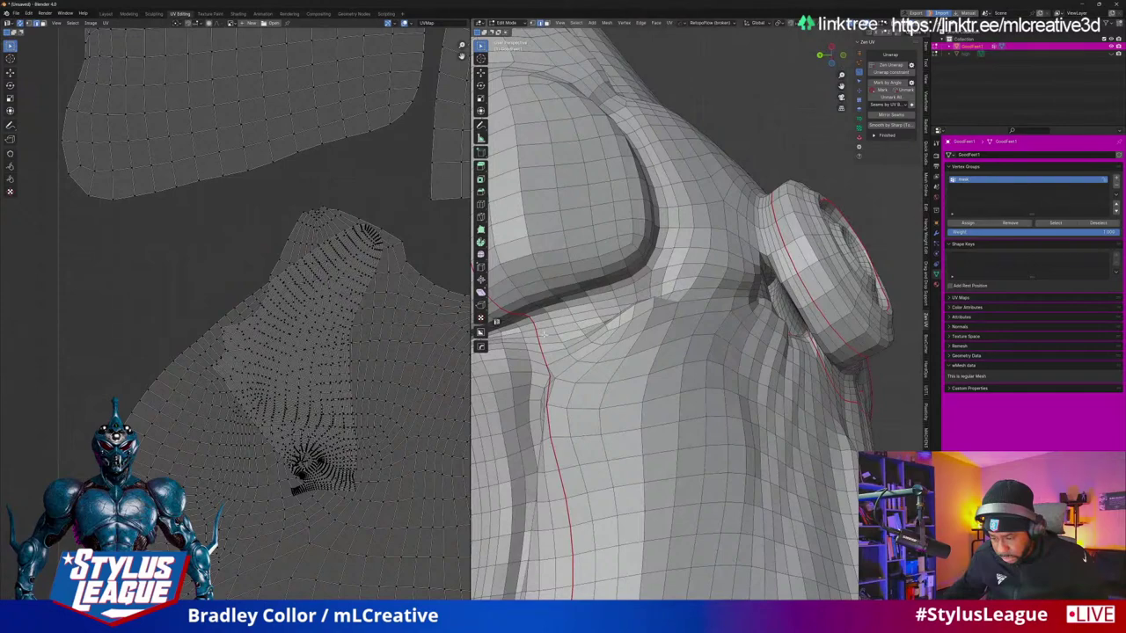
middle_drag(540, 332, 648, 299)
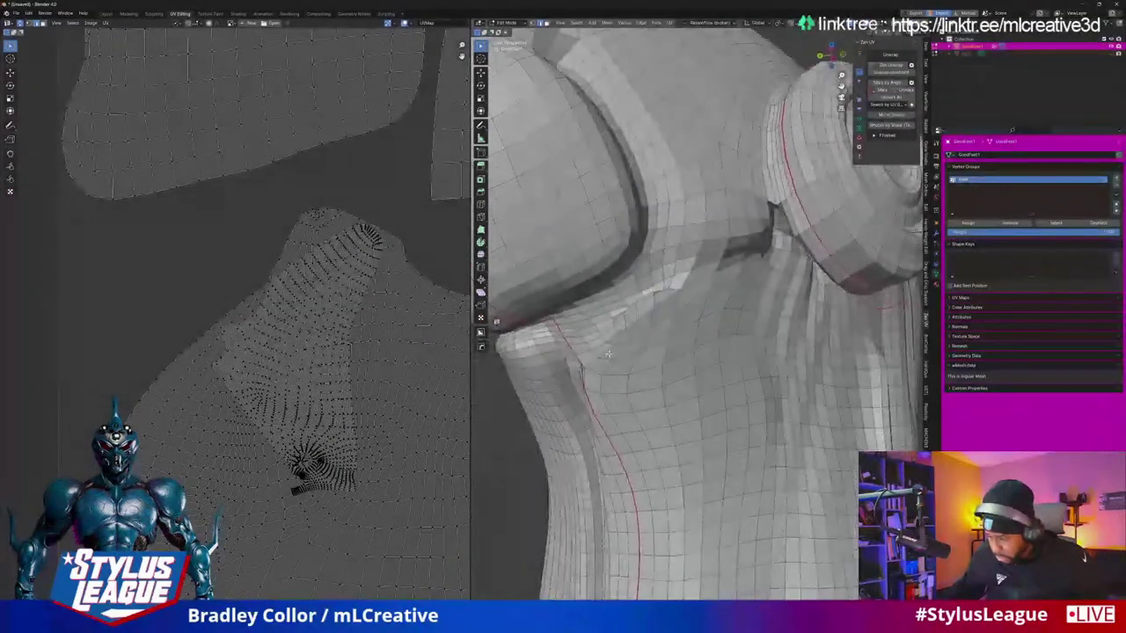
scroll(648, 299, up, 2)
scroll(680, 274, down, 3)
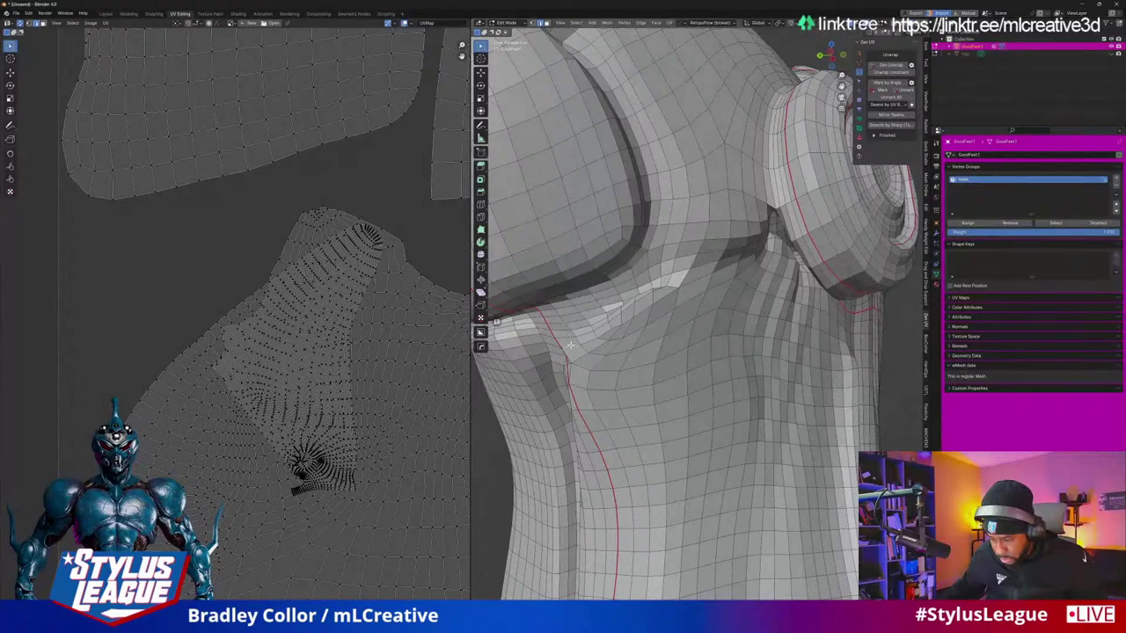
middle_drag(782, 278, 748, 255)
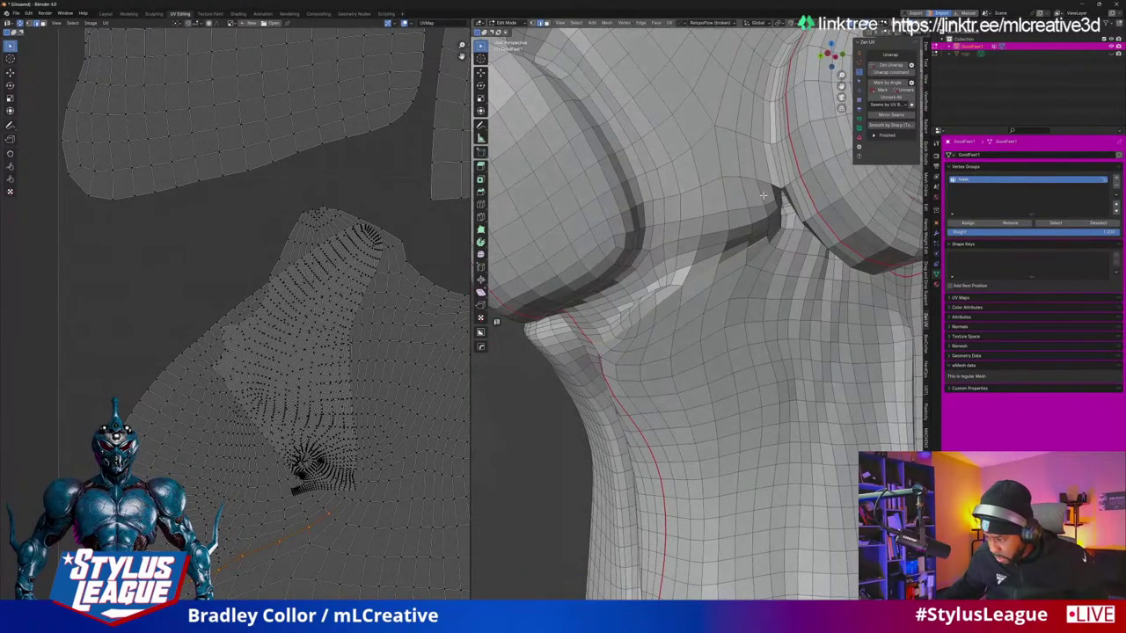
middle_drag(785, 229, 767, 209)
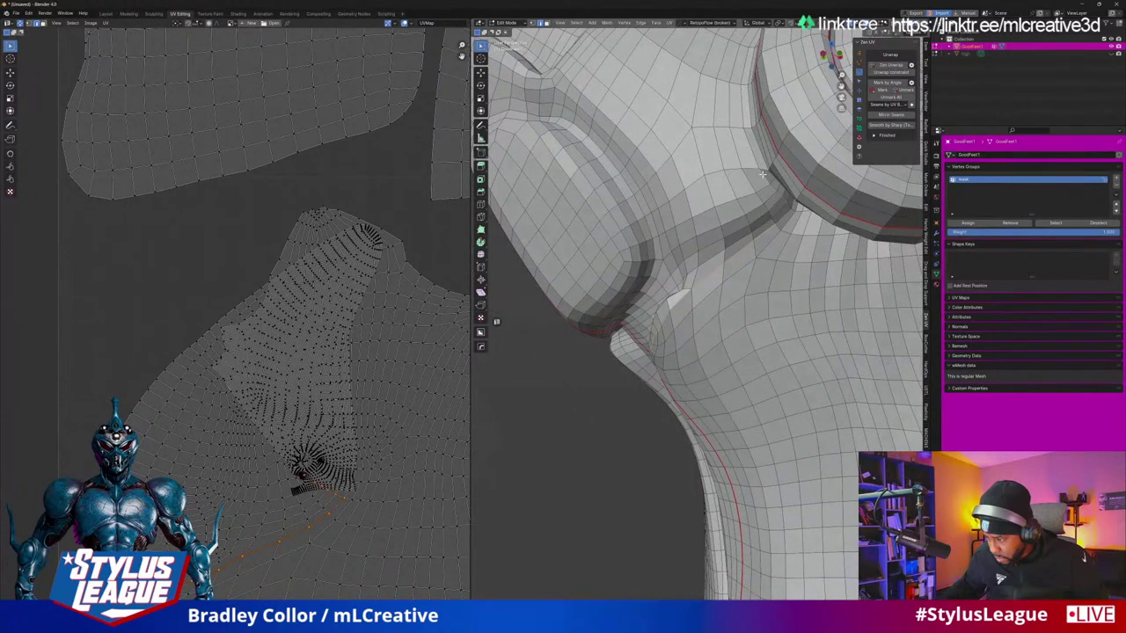
middle_drag(763, 174, 774, 167)
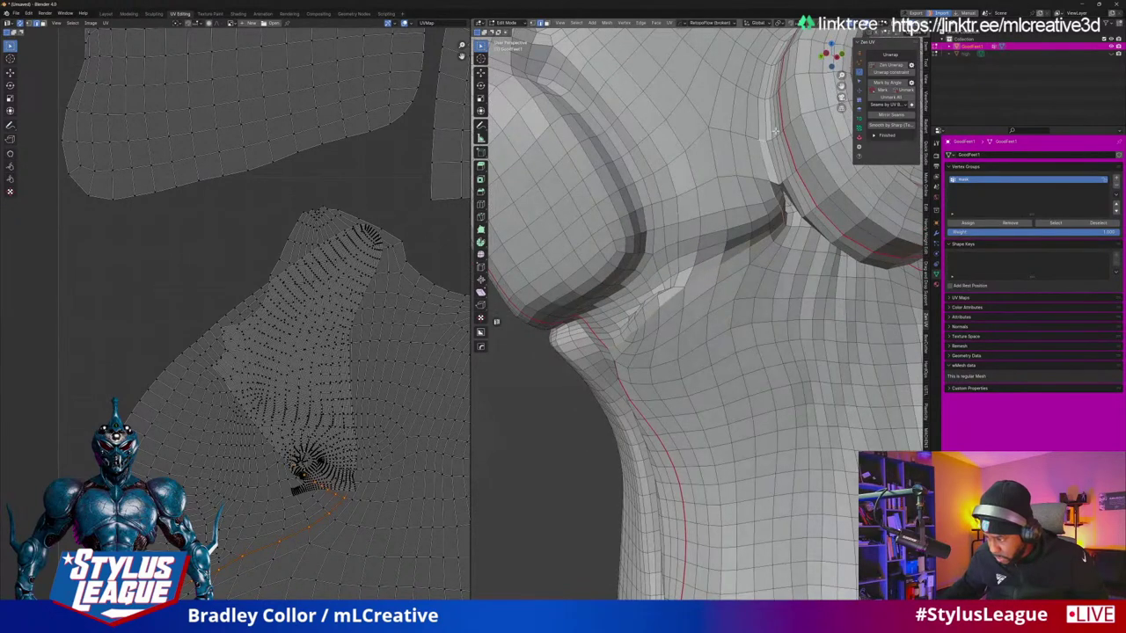
click(884, 91)
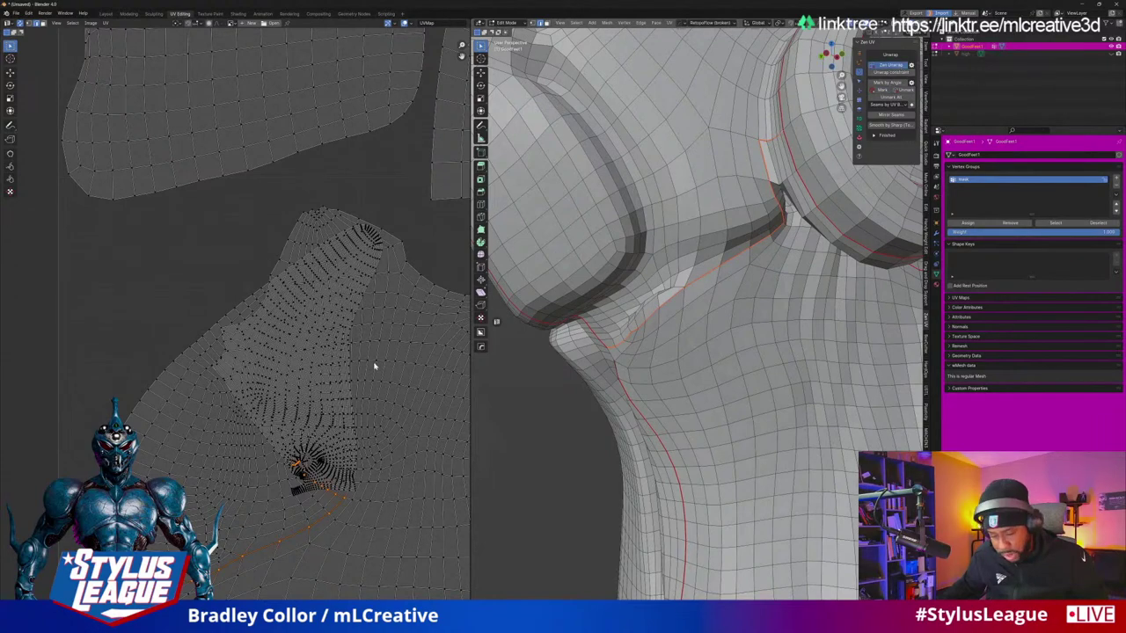
Step: Orbit and zoom around the foot to inspect the new seams
scroll(374, 365, down, 5)
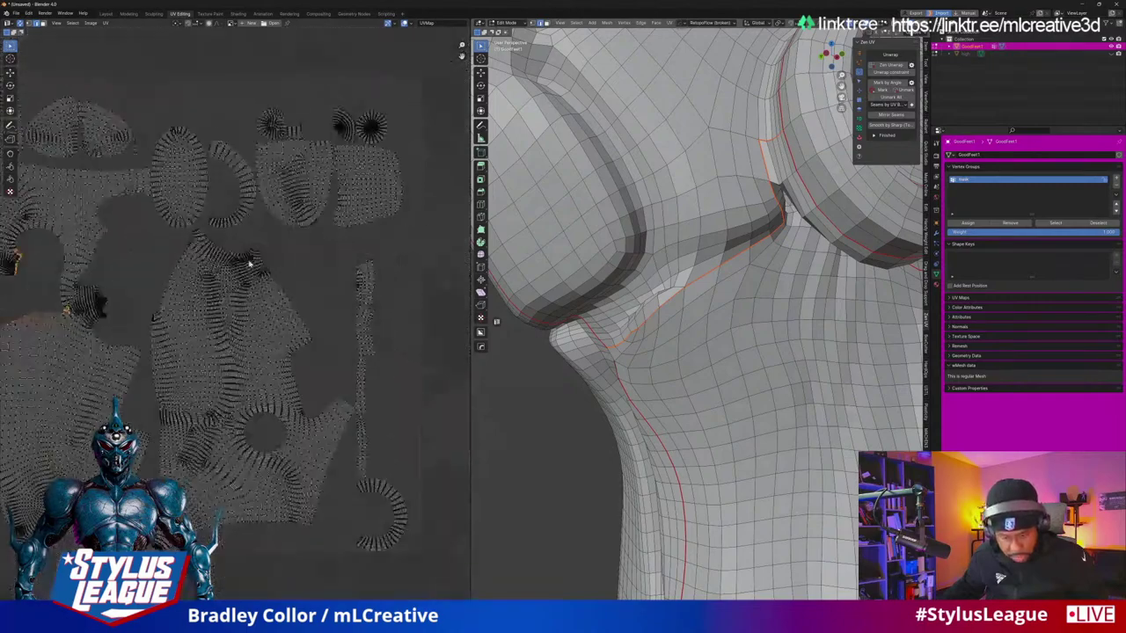
scroll(214, 308, up, 5)
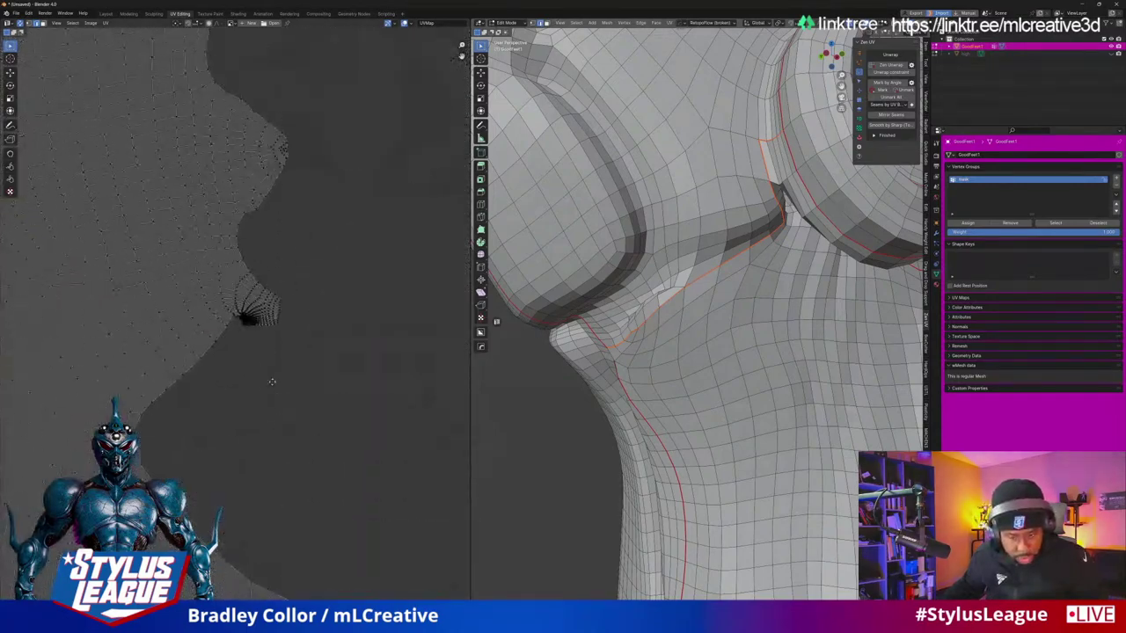
scroll(723, 350, down, 5)
middle_drag(722, 350, 647, 331)
scroll(740, 350, down, 2)
middle_drag(739, 348, 703, 410)
scroll(745, 355, up, 5)
scroll(745, 354, up, 3)
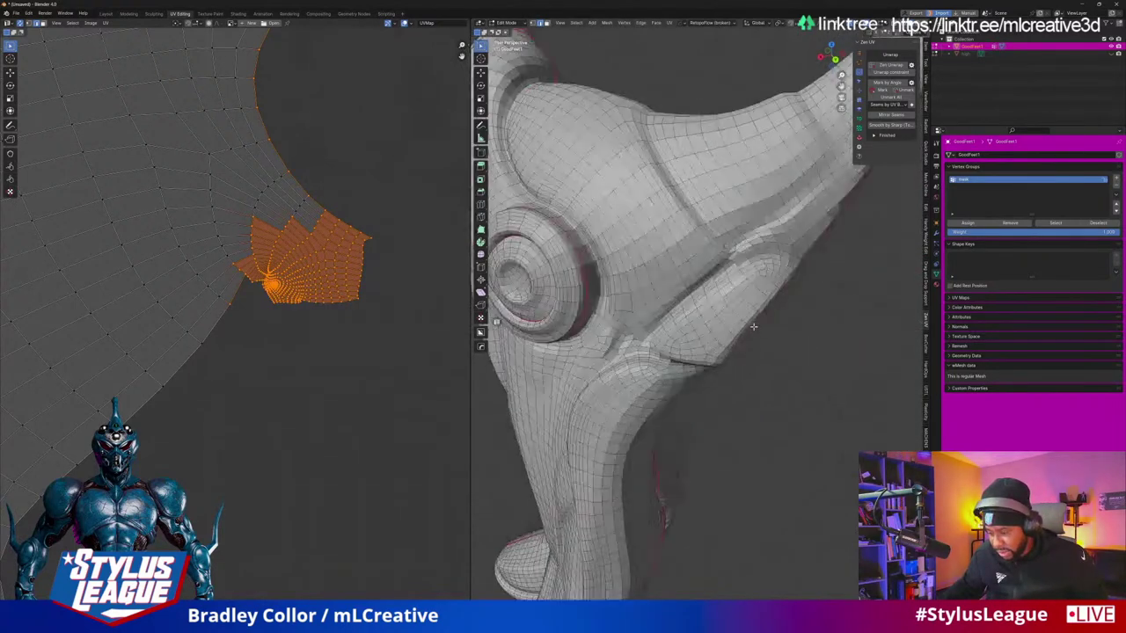
middle_drag(745, 354, 635, 356)
scroll(653, 316, up, 5)
scroll(652, 315, up, 3)
scroll(754, 304, down, 3)
scroll(763, 287, up, 5)
scroll(764, 286, down, 4)
scroll(861, 401, up, 4)
scroll(862, 401, down, 4)
scroll(725, 325, up, 4)
scroll(725, 324, down, 4)
scroll(666, 302, up, 4)
scroll(653, 307, down, 3)
scroll(625, 295, up, 4)
scroll(626, 294, down, 4)
scroll(628, 304, up, 4)
scroll(632, 317, down, 5)
scroll(304, 303, down, 8)
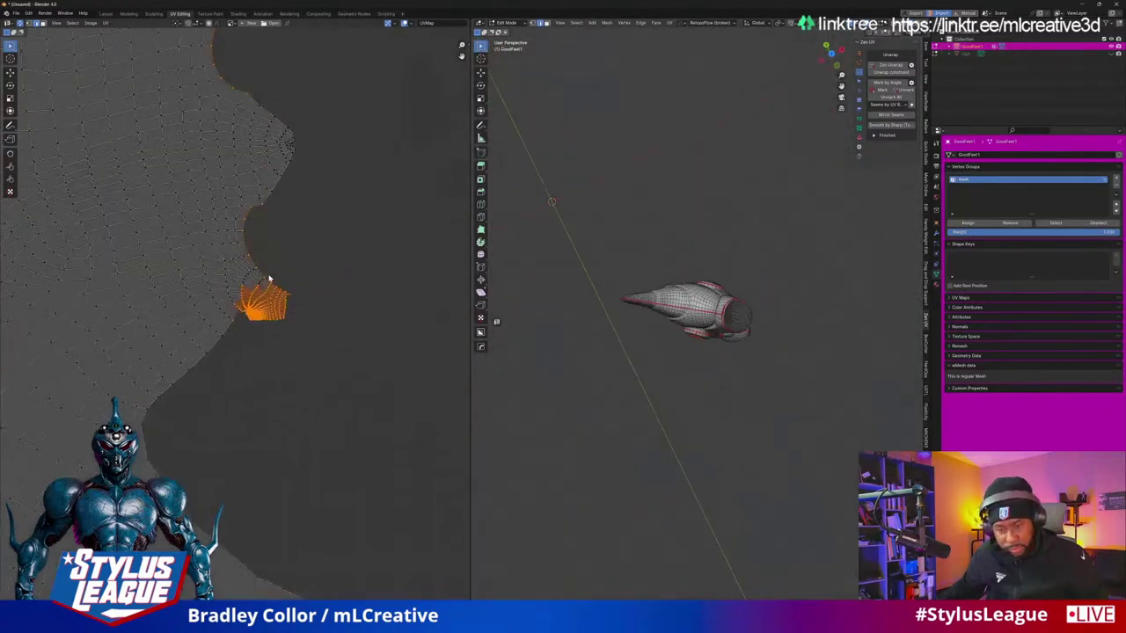
Step: Open the UV sidebar's packing settings and select every UV island
middle_drag(278, 282, 301, 253)
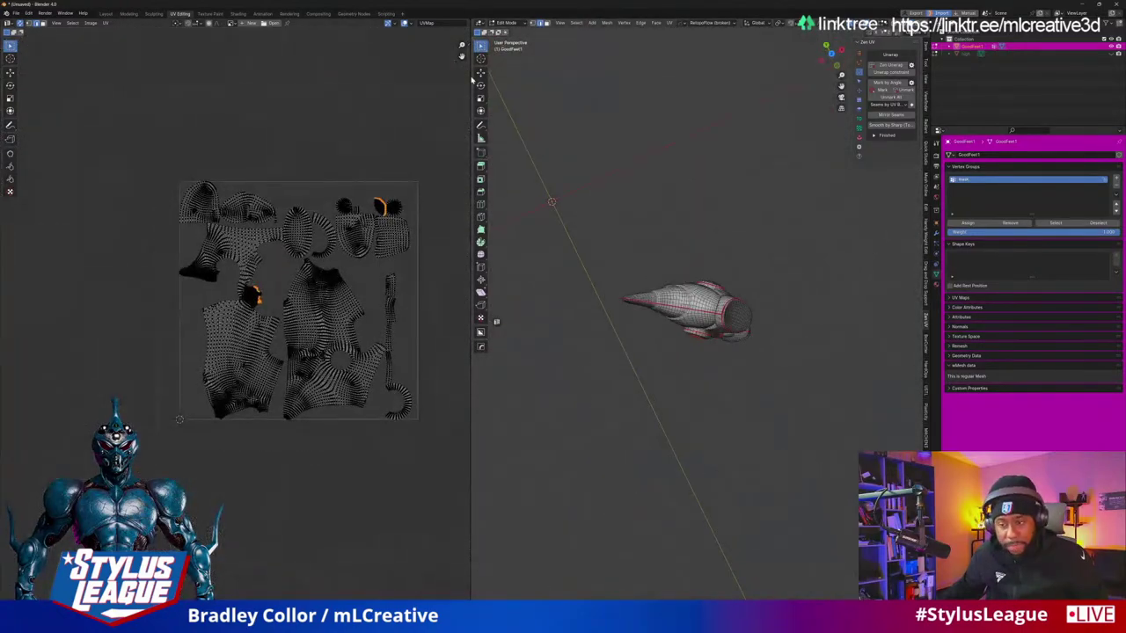
click(463, 44)
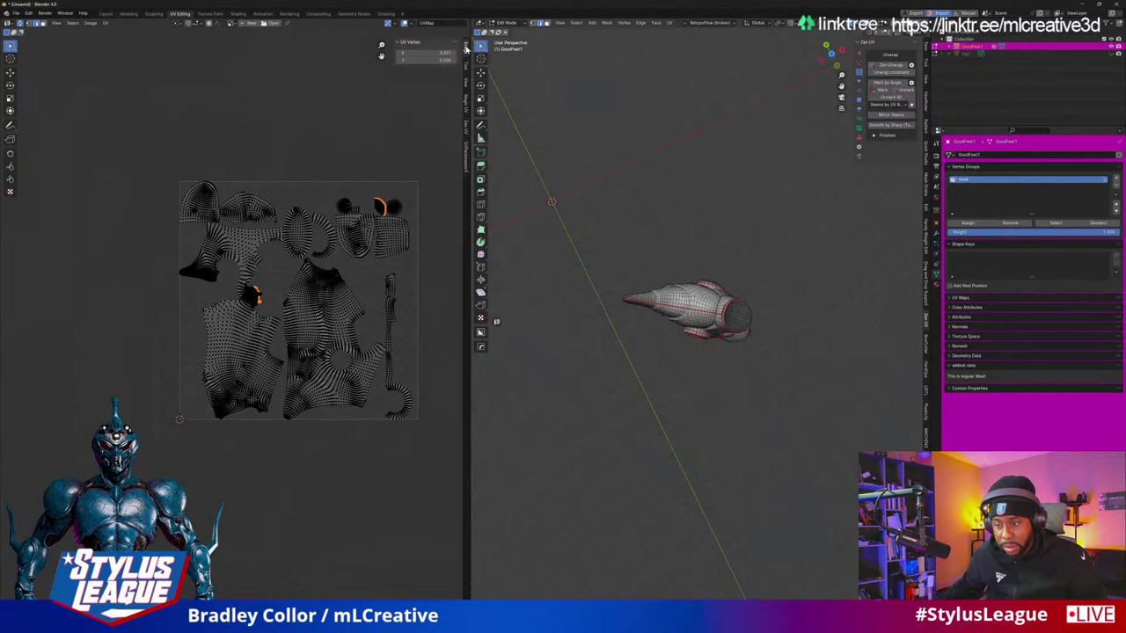
click(467, 126)
middle_drag(314, 166, 246, 166)
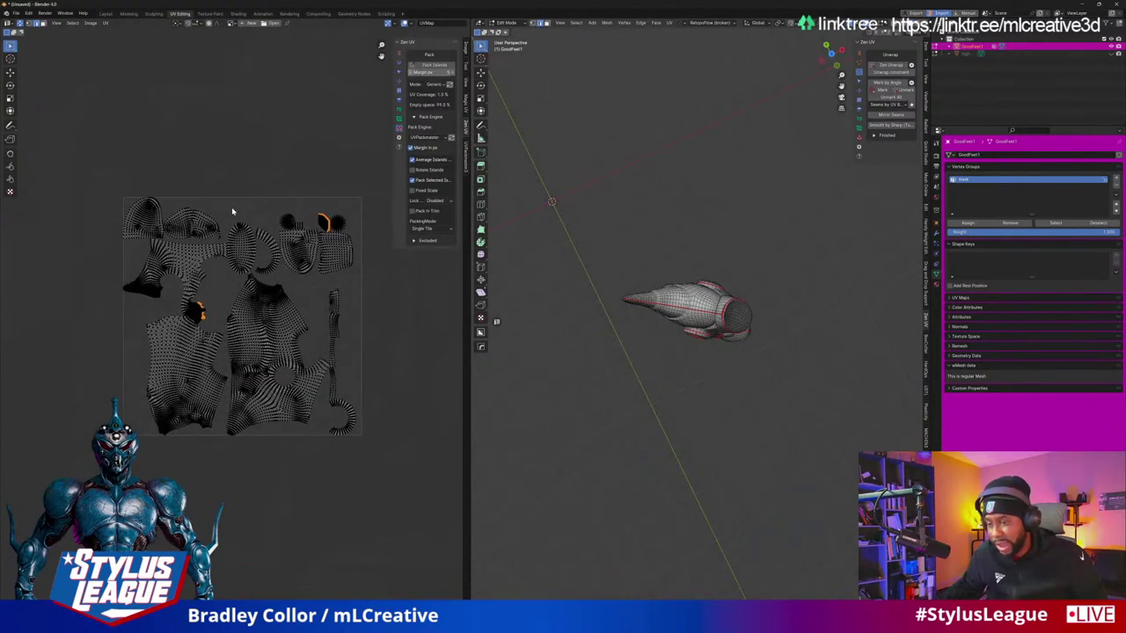
drag(63, 128, 366, 498)
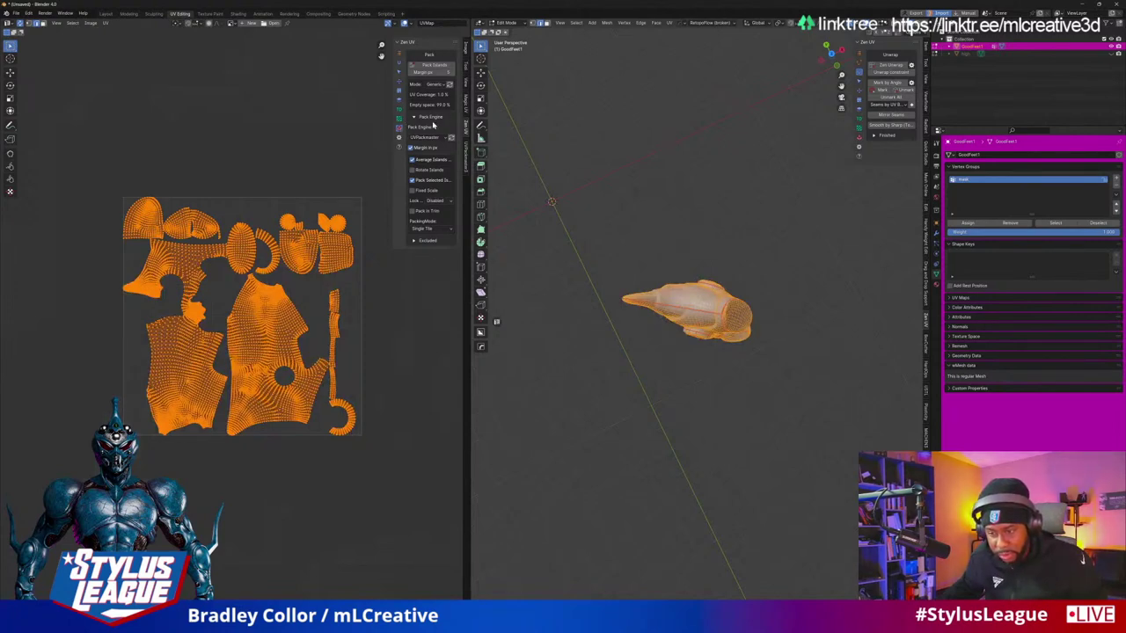
Step: Set the UV overlay Tiles X to 2 to add a second UDIM tile
click(412, 23)
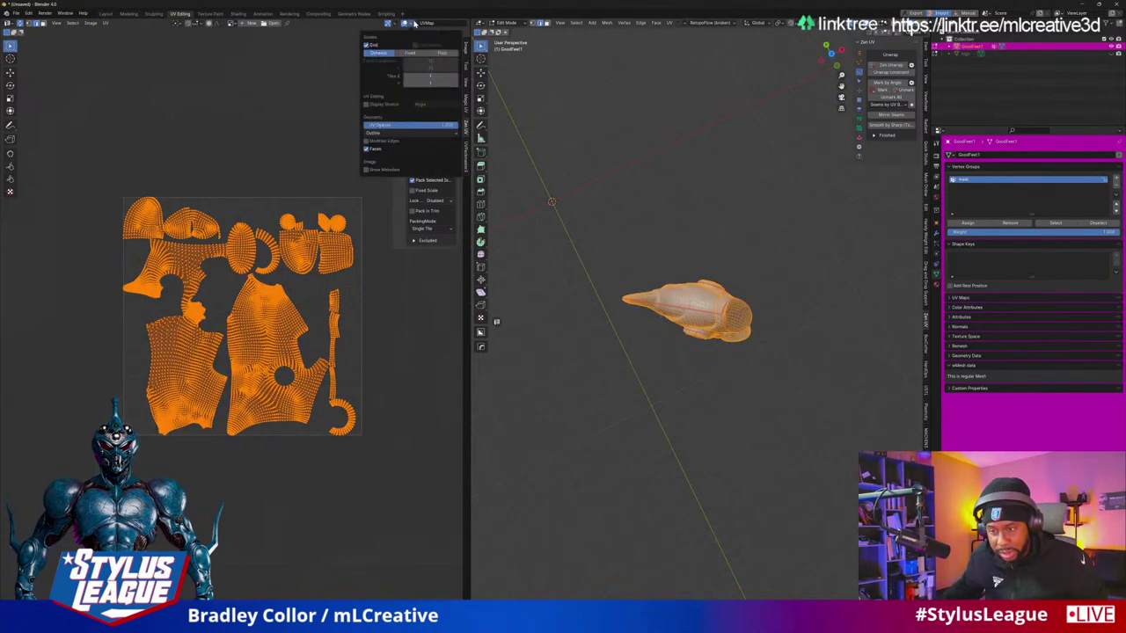
click(454, 77)
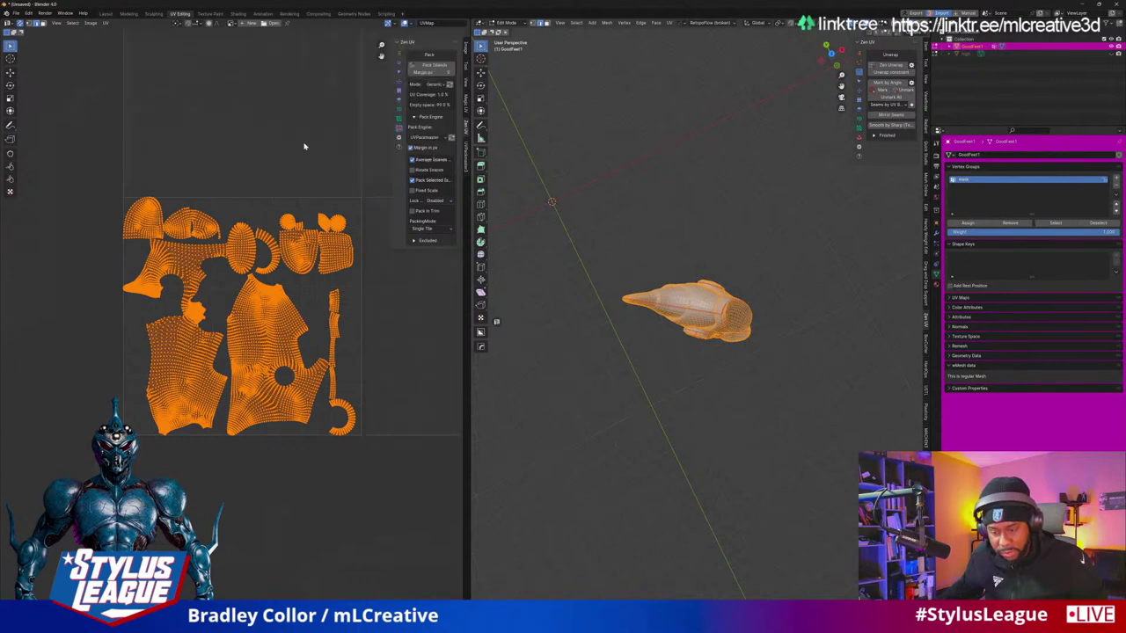
scroll(290, 140, down, 3)
key(Home)
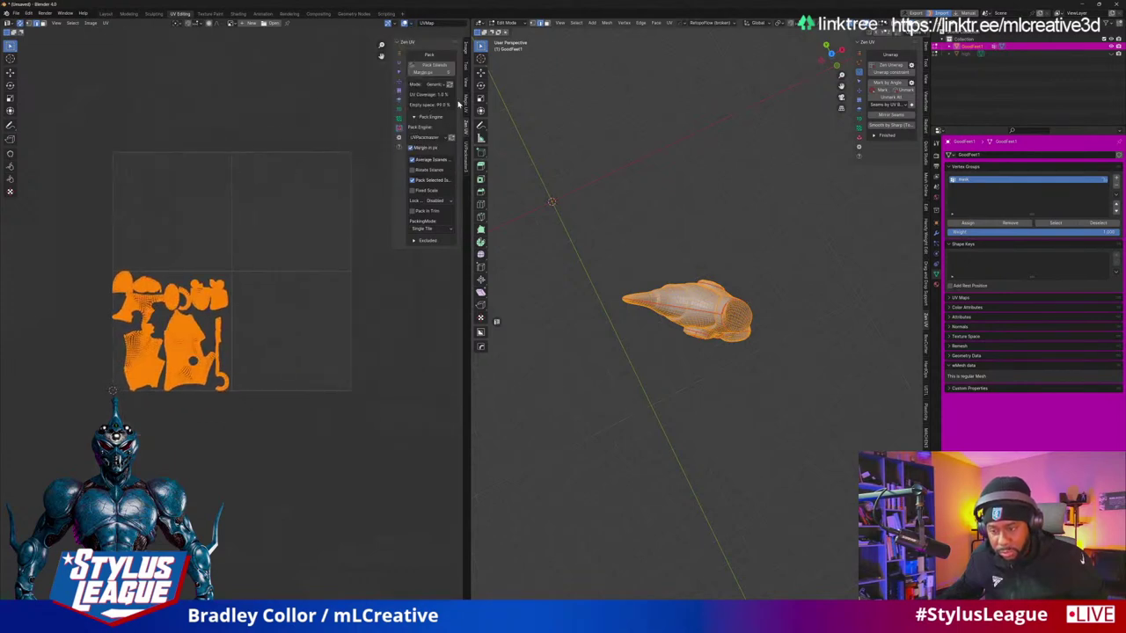
Step: Set Zen UV packing mode to Tiles and pack the islands across the tiles
click(427, 229)
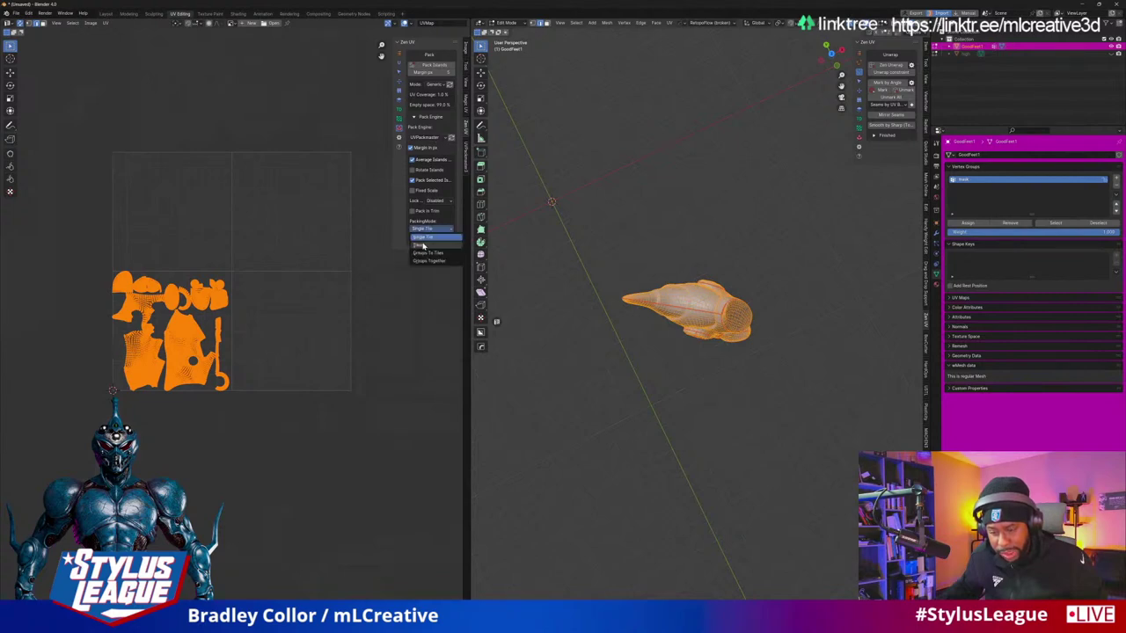
click(423, 246)
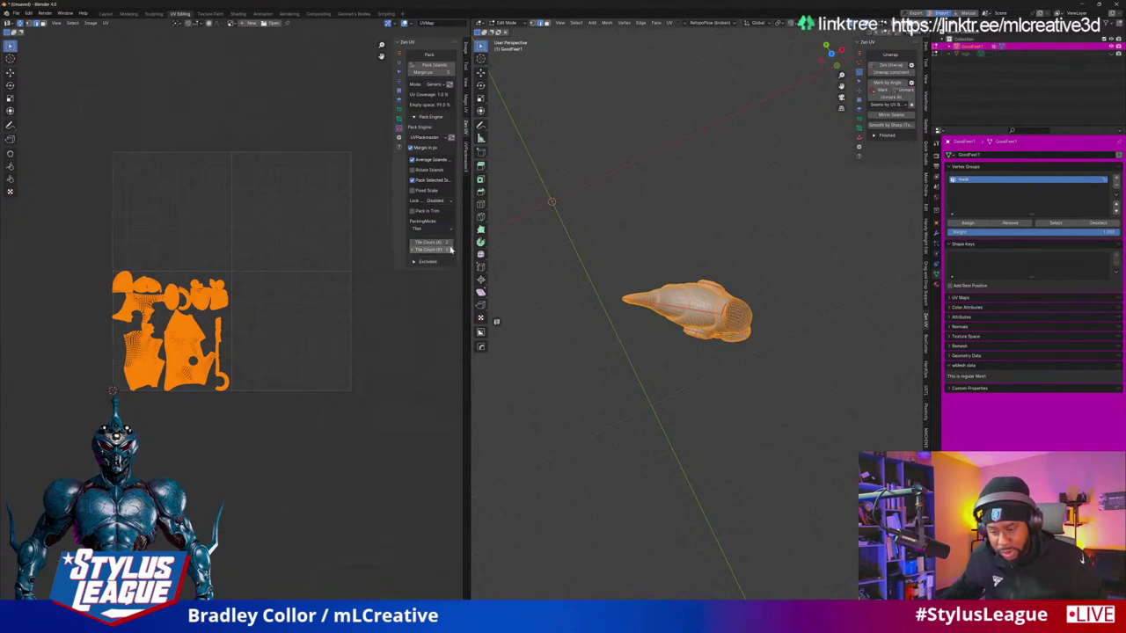
key(Home)
click(418, 67)
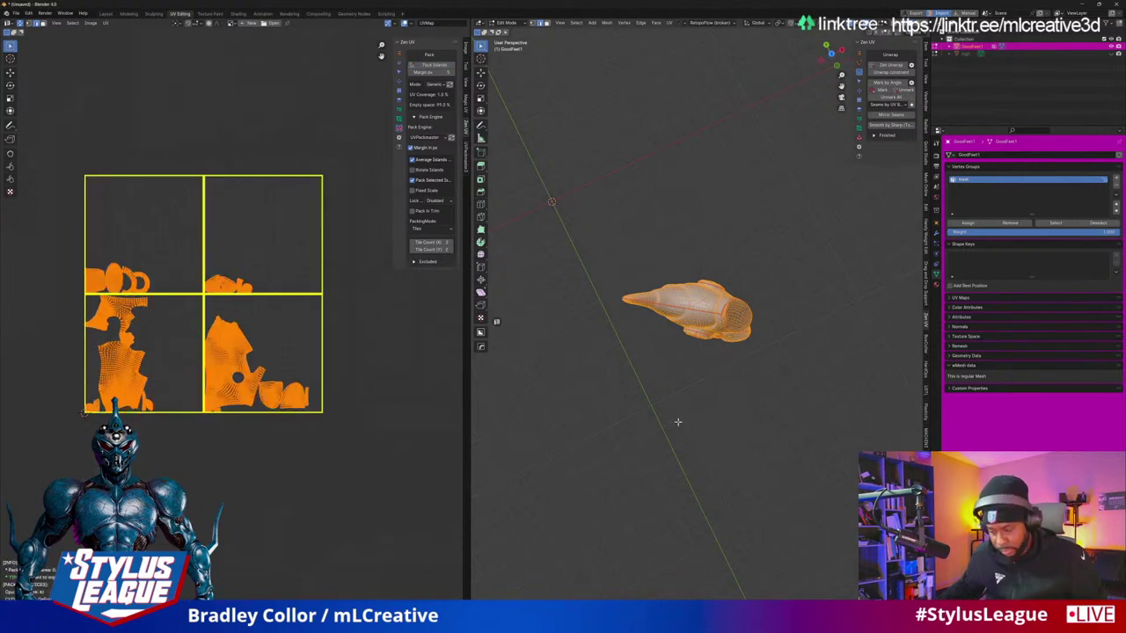
Step: Switch the Zen UV sidebar to the Unwrap, then the Transform tools
middle_drag(677, 422, 620, 379)
scroll(336, 423, up, 3)
scroll(336, 423, down, 3)
scroll(361, 172, up, 2)
click(400, 63)
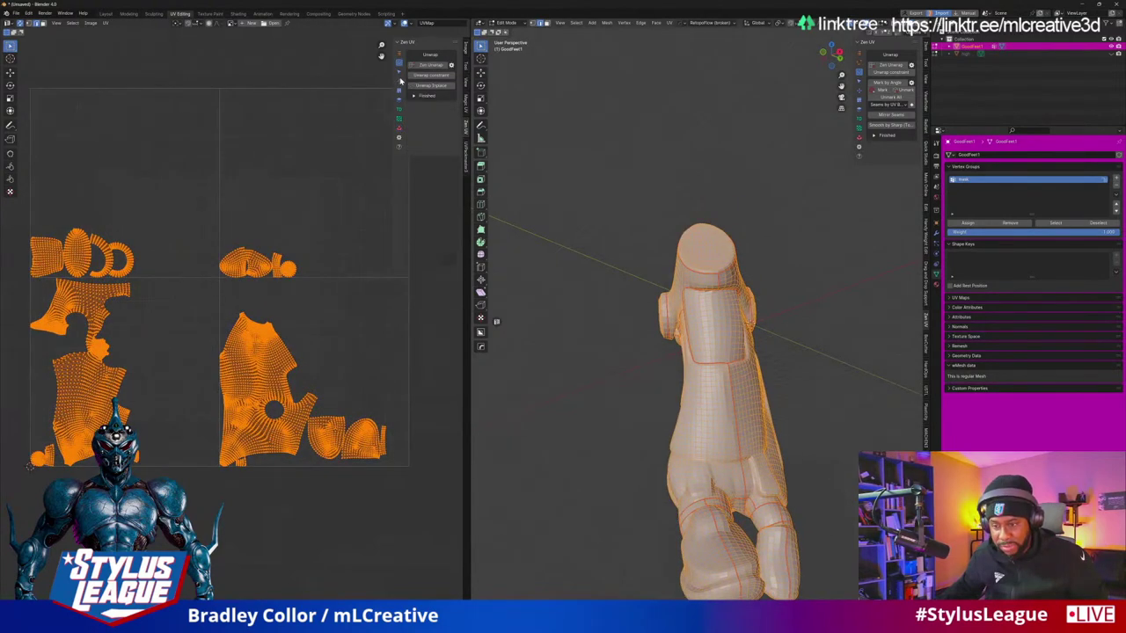
click(398, 83)
Step: Frame the boot and orbit around it to view it from several sides
key(KP_Decimal)
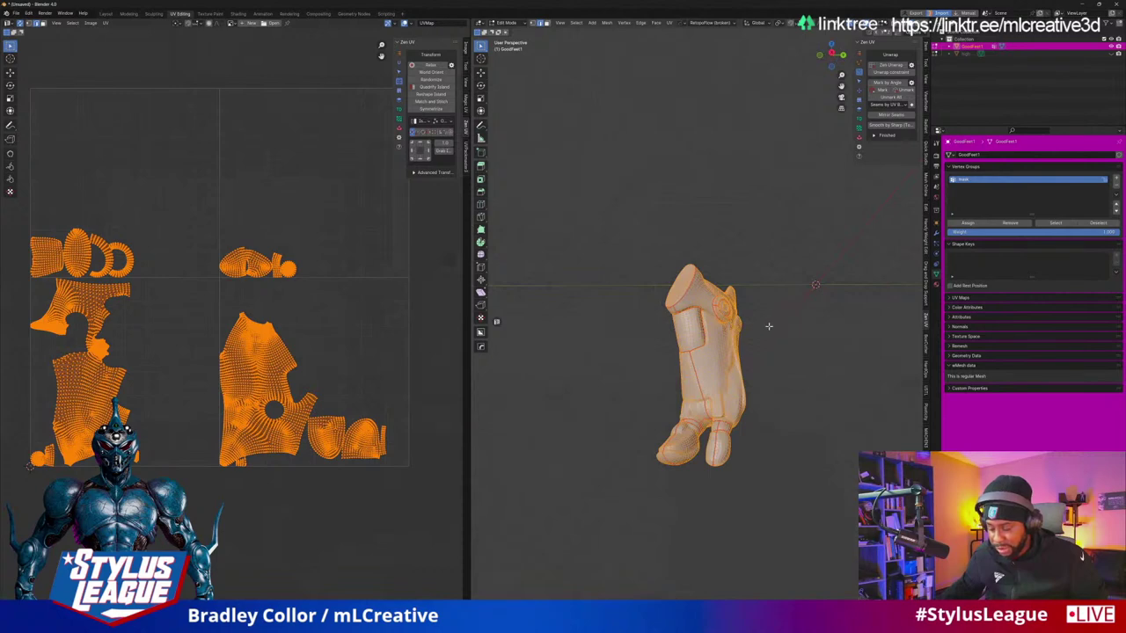
scroll(768, 326, up, 5)
middle_drag(769, 326, 805, 276)
middle_drag(763, 337, 671, 489)
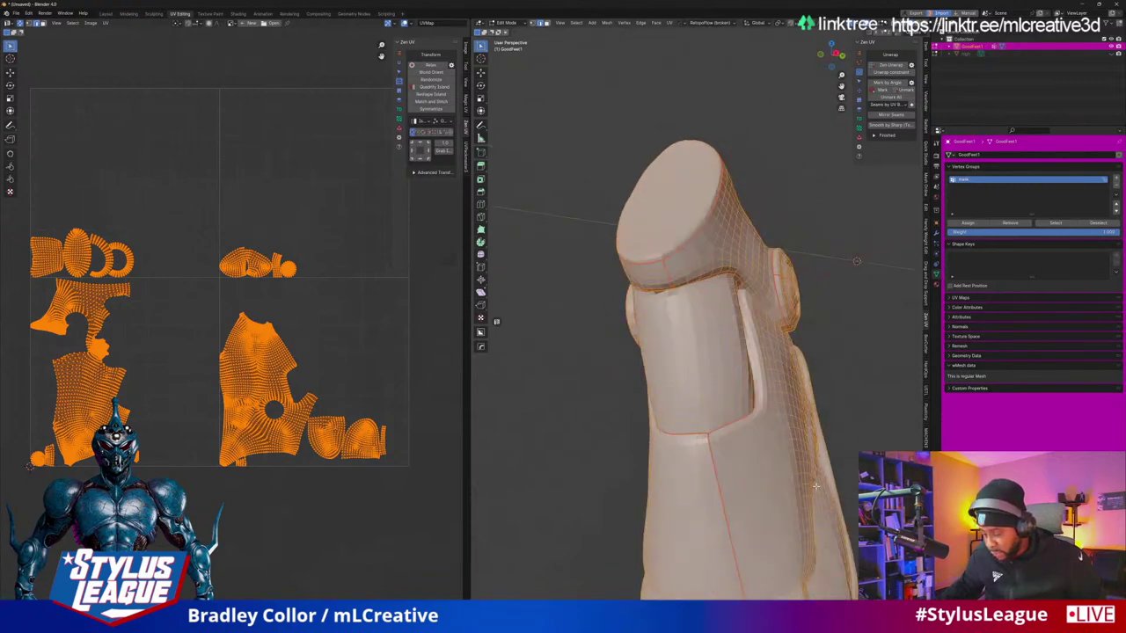
middle_drag(815, 485, 698, 519)
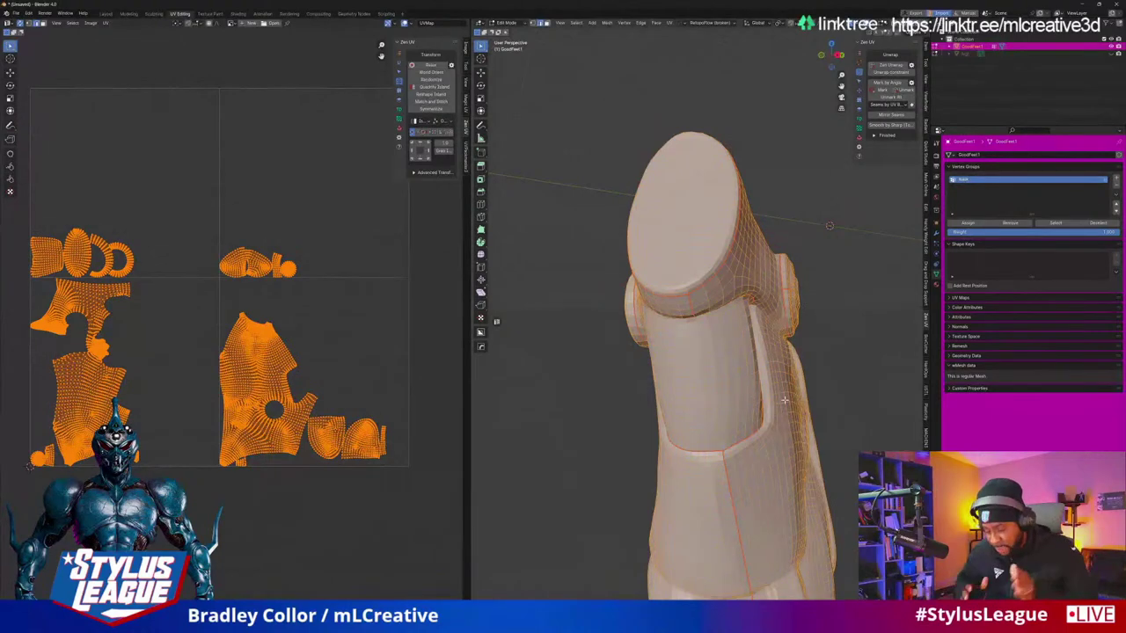
middle_drag(783, 401, 661, 397)
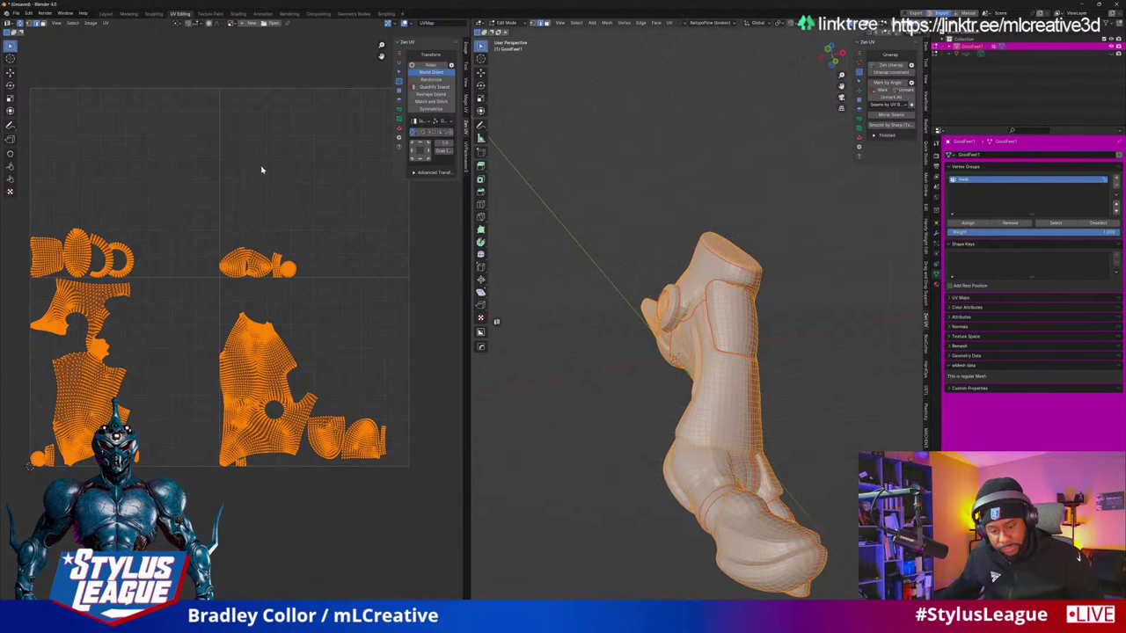
scroll(216, 206, down, 1)
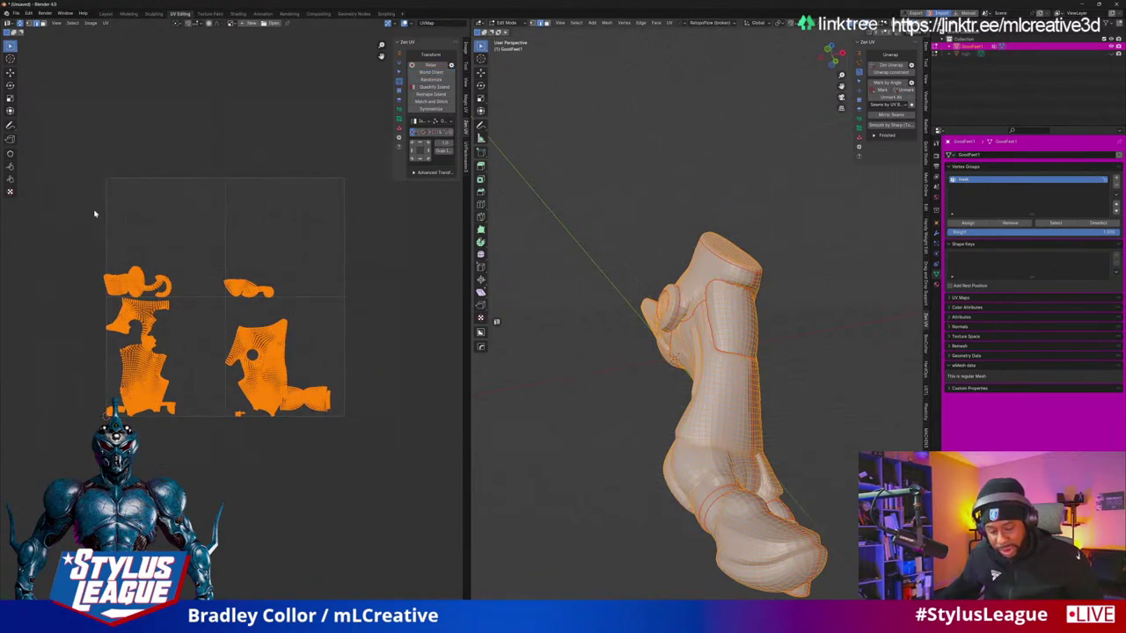
middle_drag(727, 380, 818, 352)
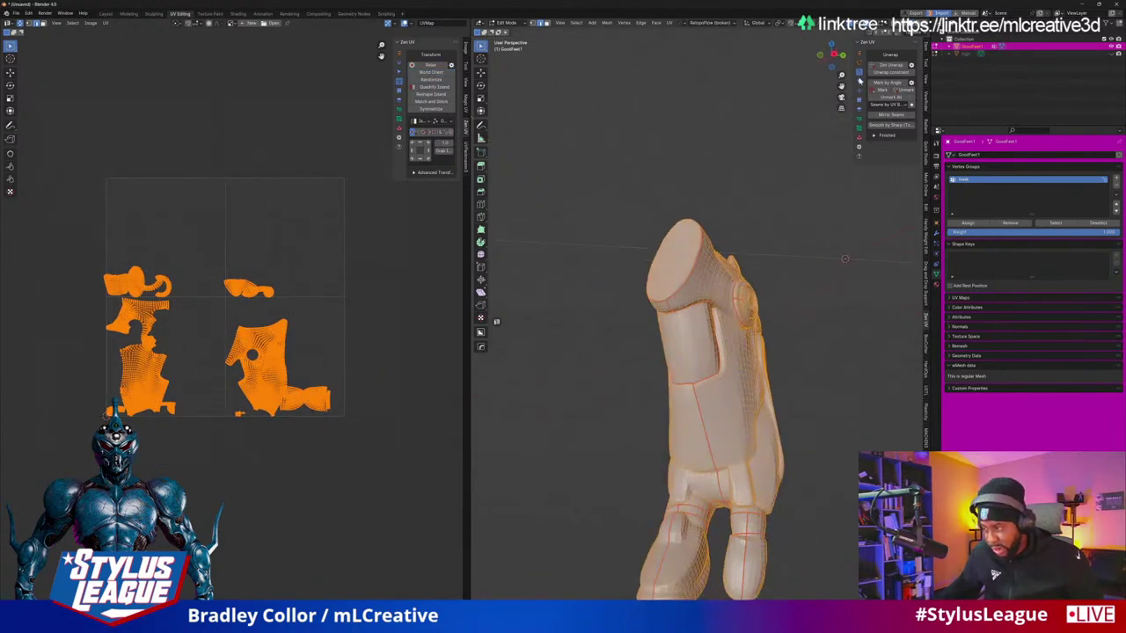
middle_drag(816, 442, 844, 342)
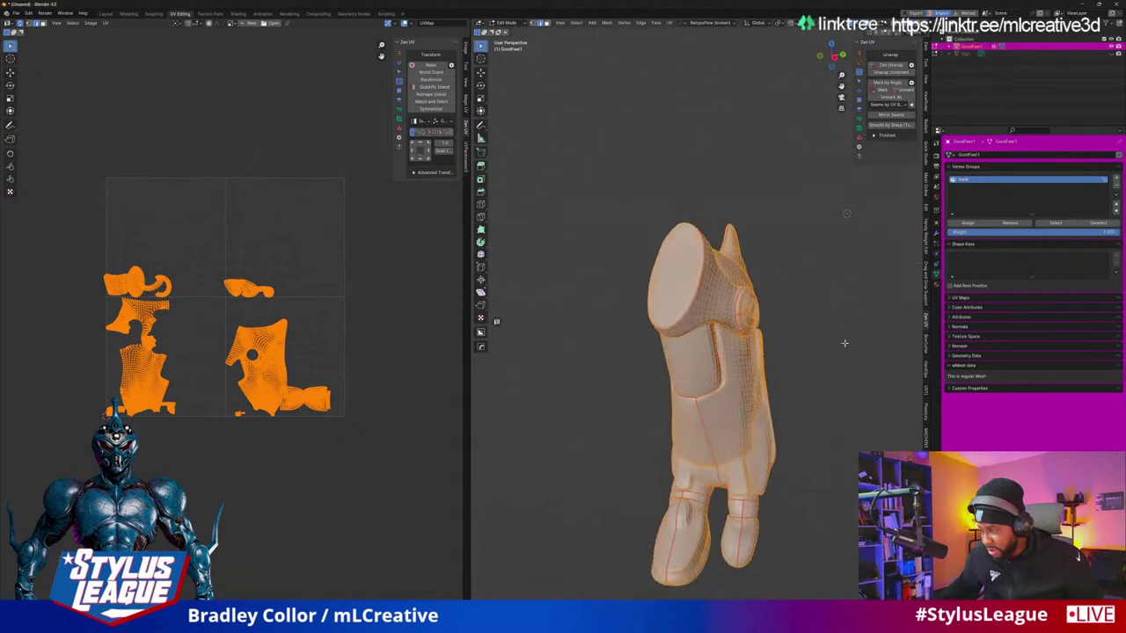
Step: Apply Zen UV's checker texture to the boot and inspect it for stretching
click(860, 130)
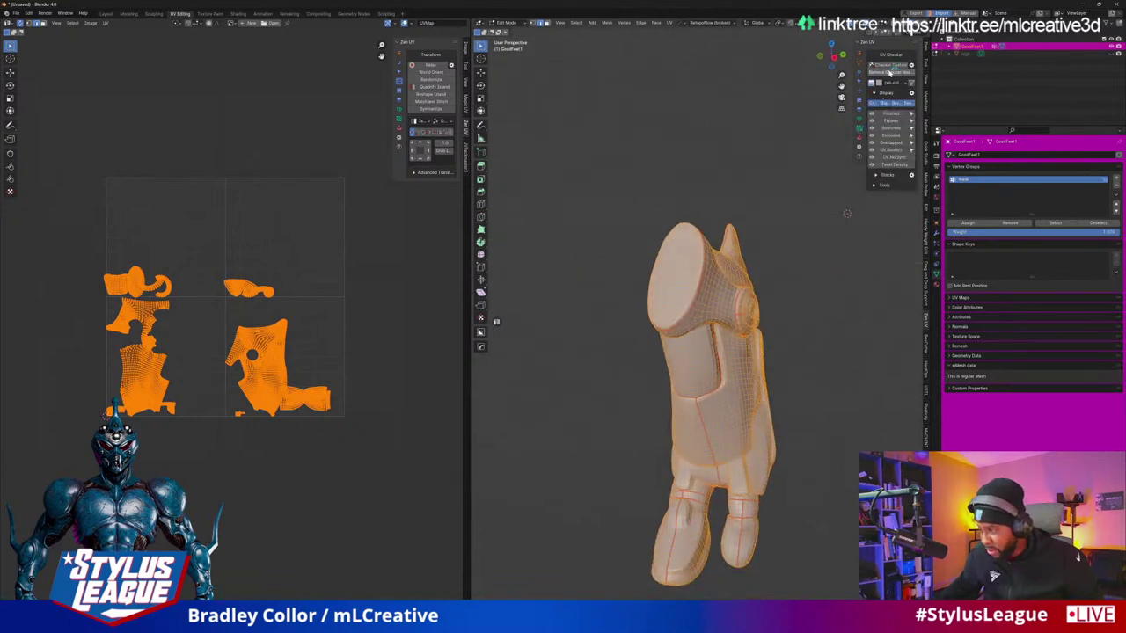
click(888, 70)
scroll(704, 351, up, 5)
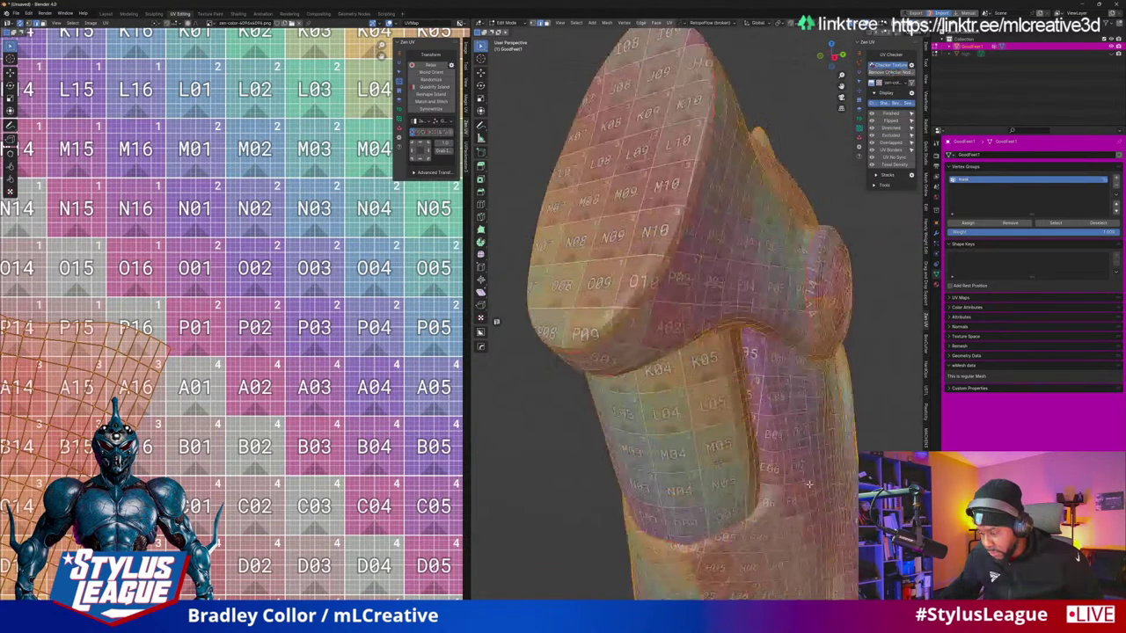
scroll(704, 352, down, 3)
middle_drag(703, 396, 686, 299)
scroll(88, 243, down, 8)
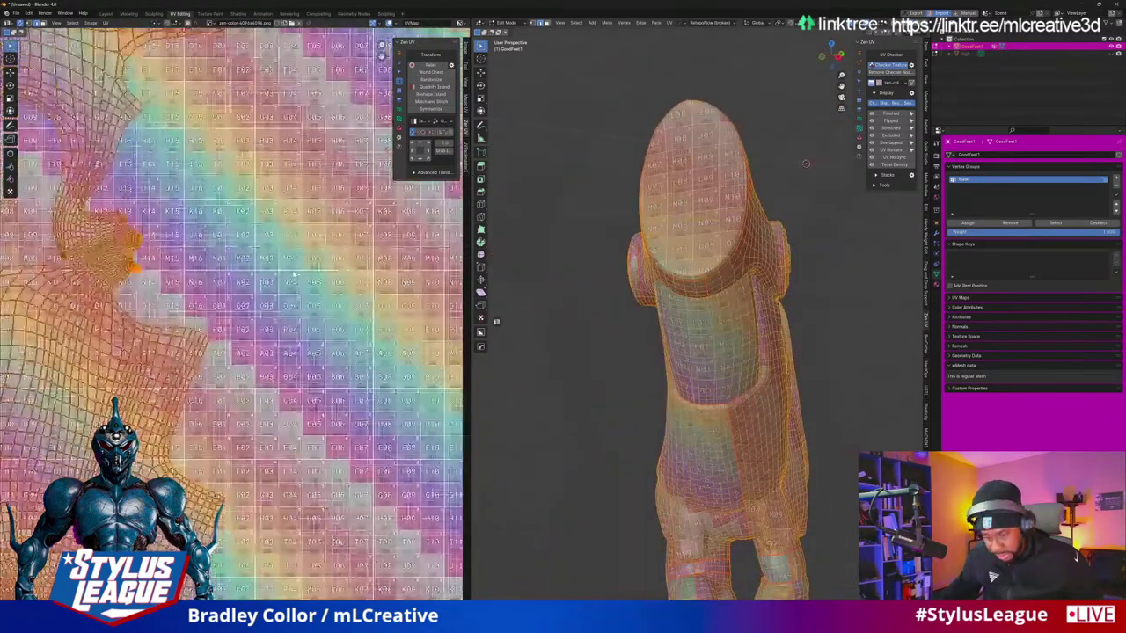
Step: Repack all the leg's UV islands across a 2x2 tile grid and inspect the checker
drag(88, 243, 395, 420)
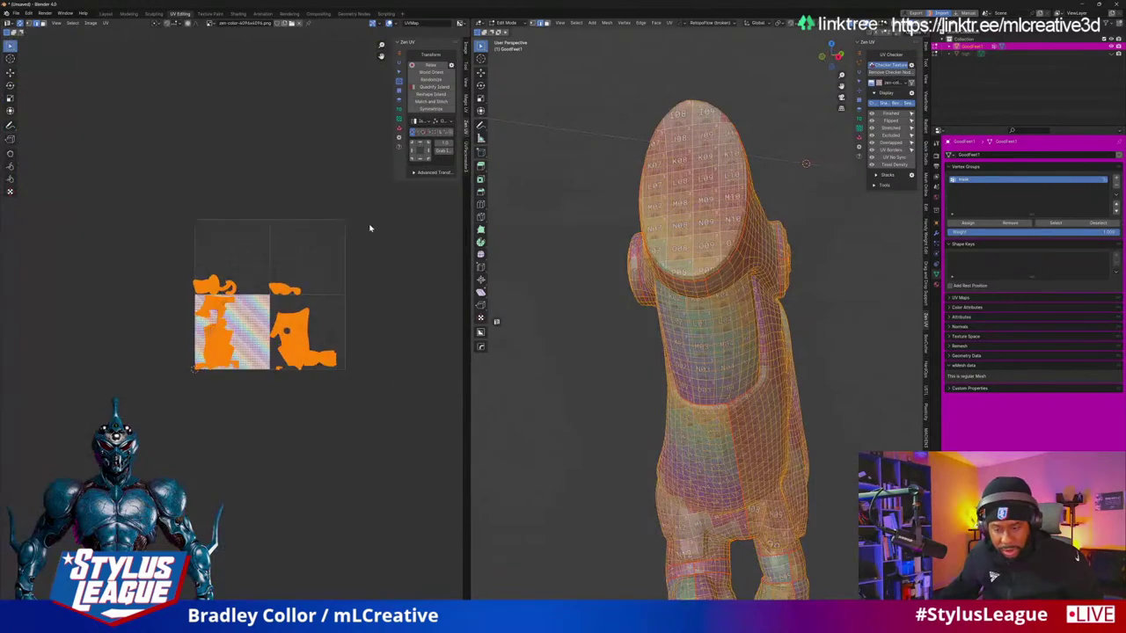
scroll(370, 228, up, 3)
click(400, 131)
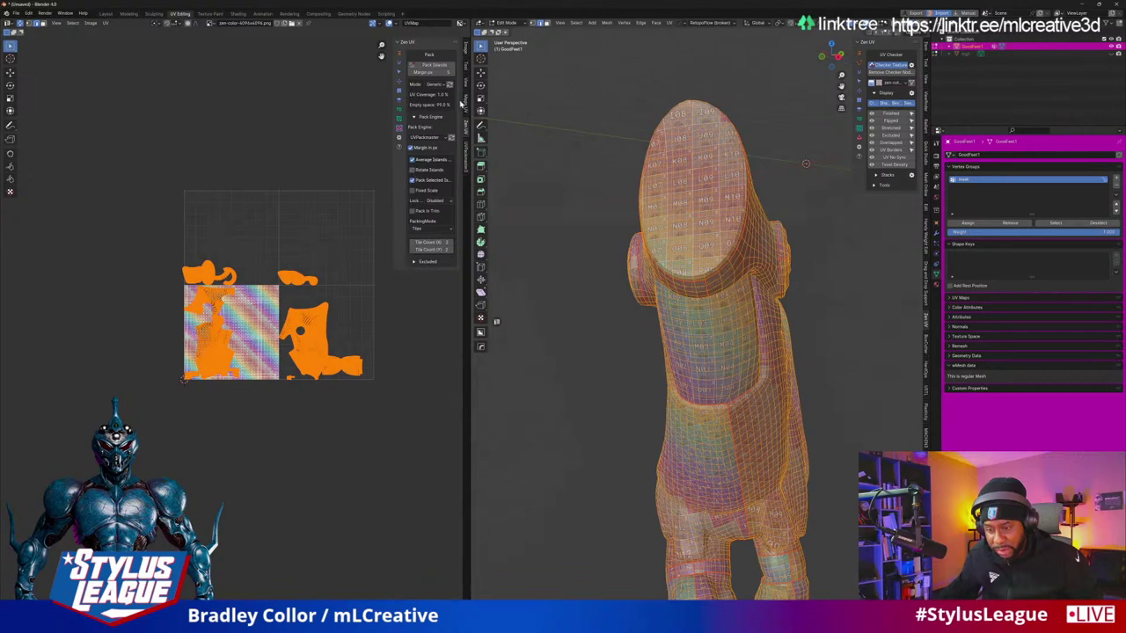
click(436, 67)
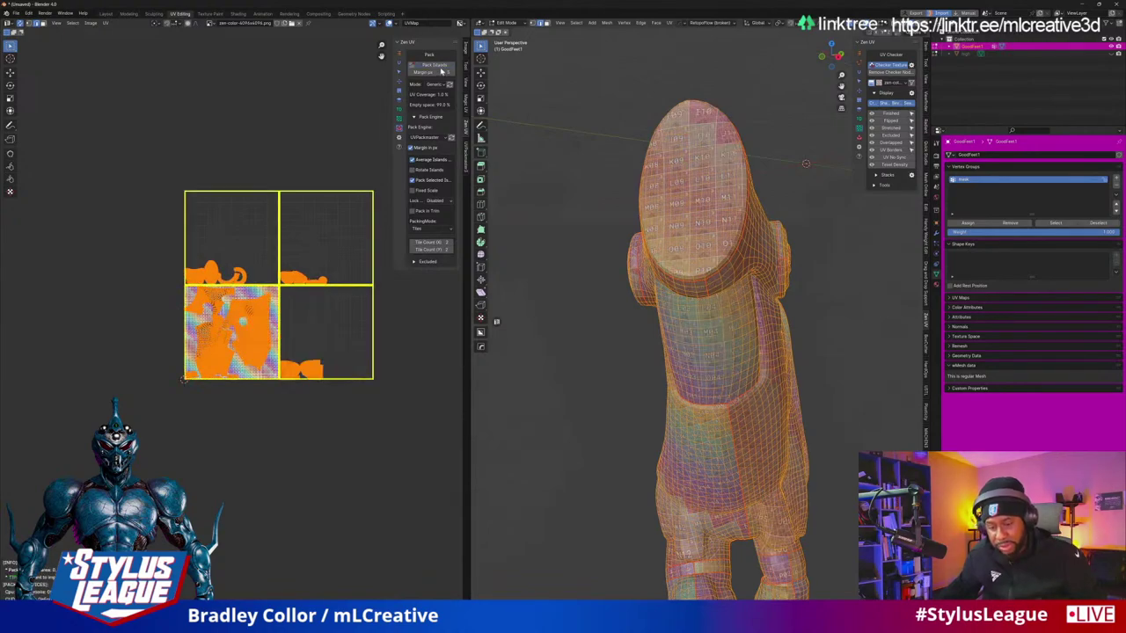
middle_drag(589, 368, 699, 405)
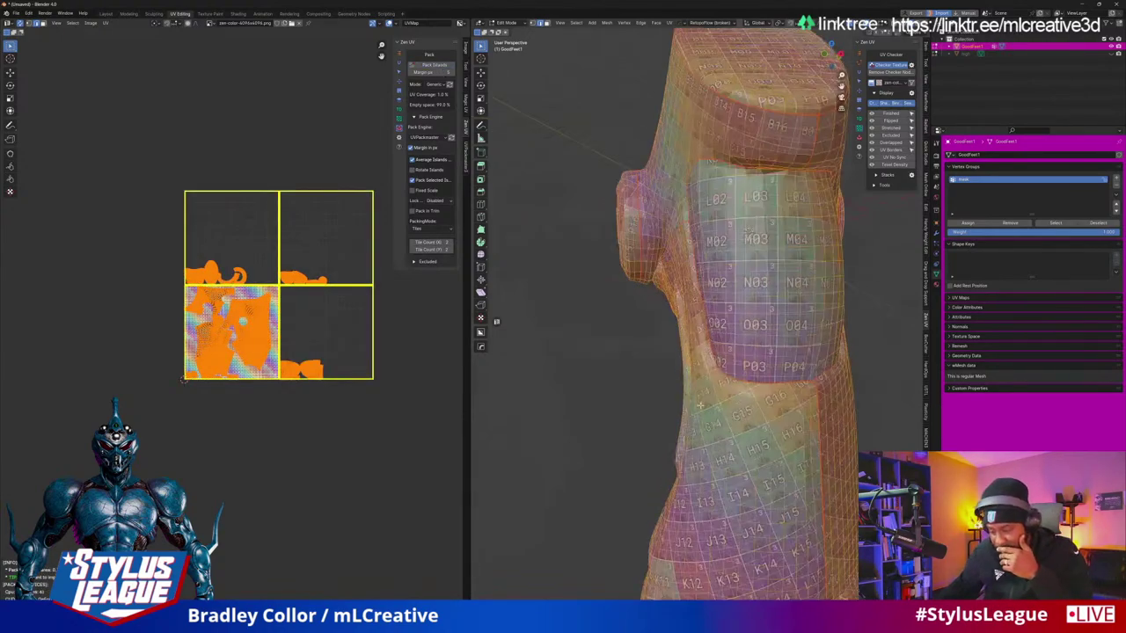
scroll(183, 379, up, 6)
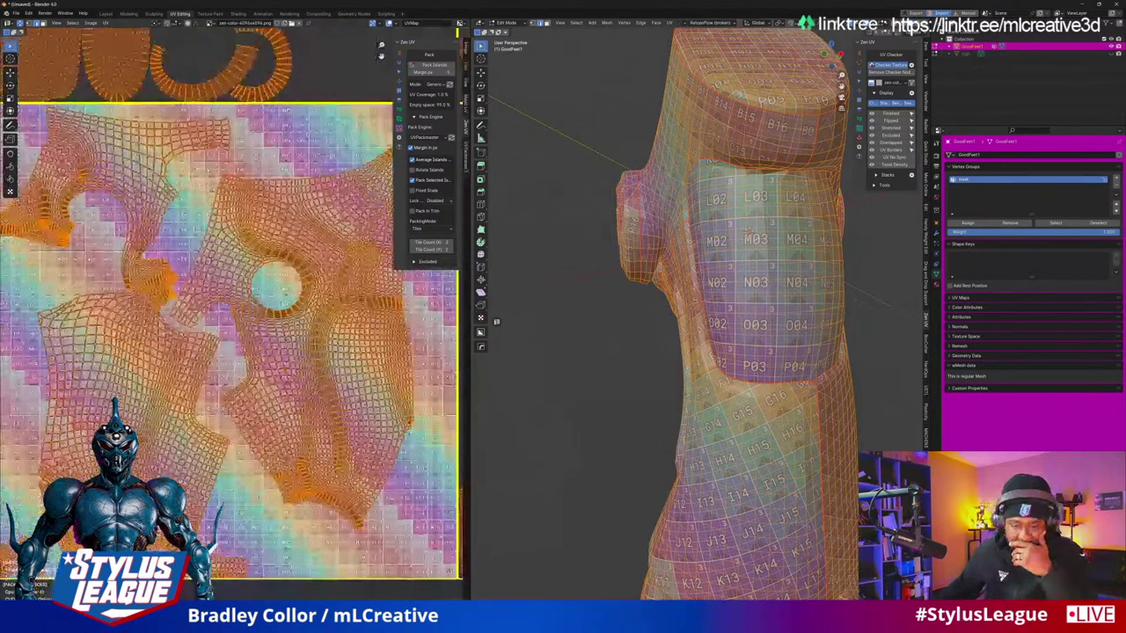
scroll(264, 363, up, 2)
scroll(264, 362, down, 7)
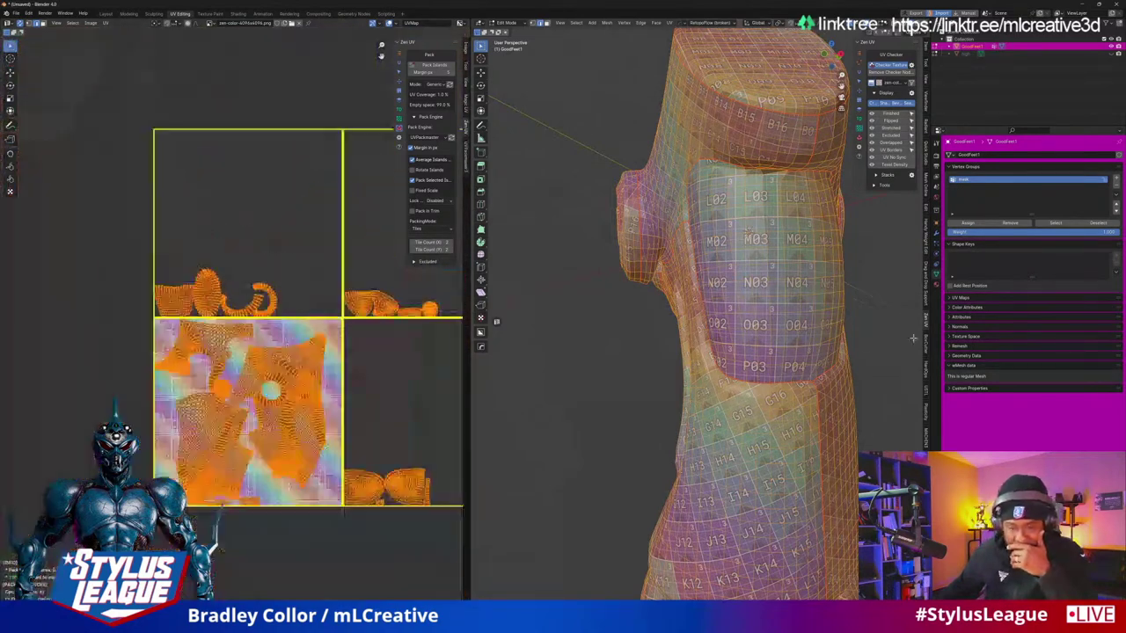
middle_drag(721, 352, 797, 365)
key(Home)
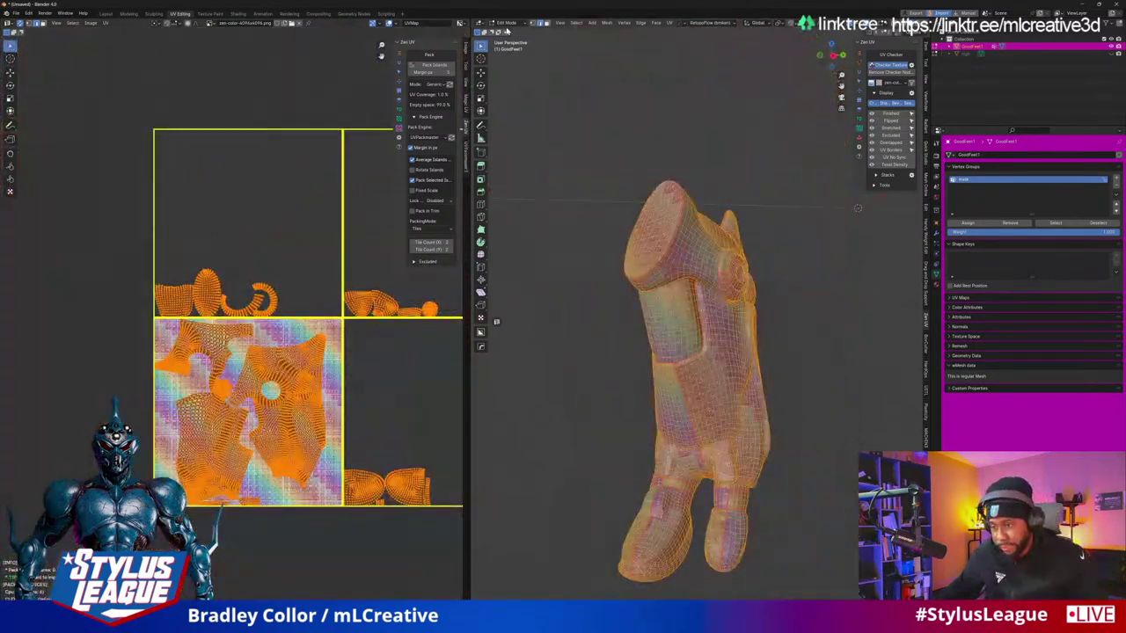
Step: Return the leg to Object Mode and look it over
click(511, 23)
click(510, 34)
middle_drag(765, 304, 806, 326)
scroll(818, 308, up, 2)
middle_drag(836, 276, 845, 283)
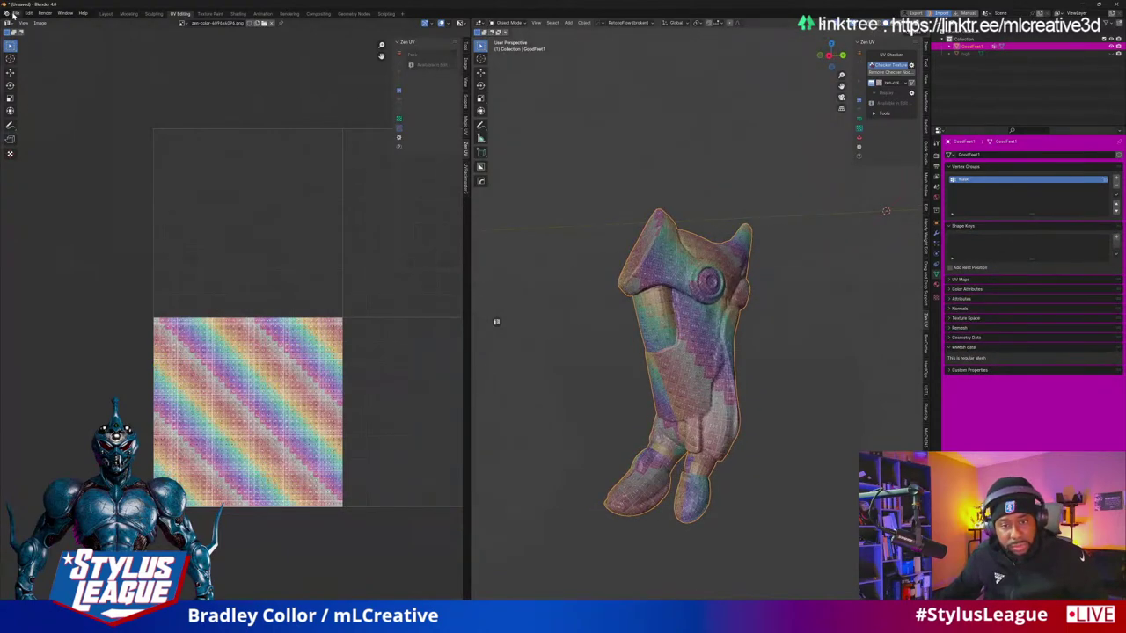
click(15, 13)
Step: Start a glTF export of the leg and cancel it
mouse_move(66, 132)
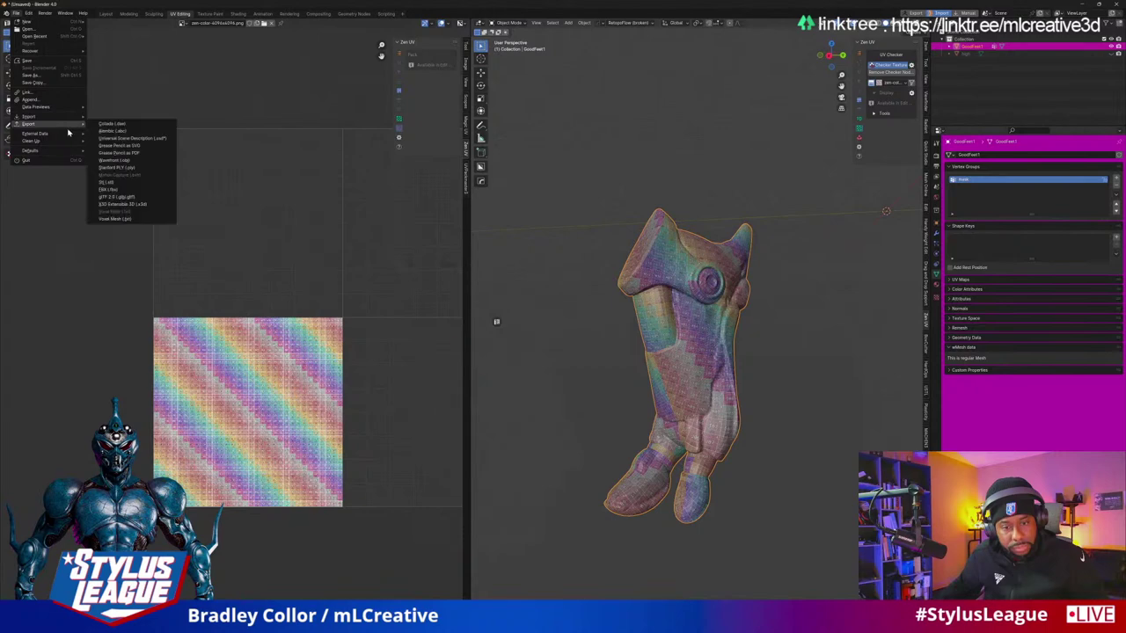
click(130, 195)
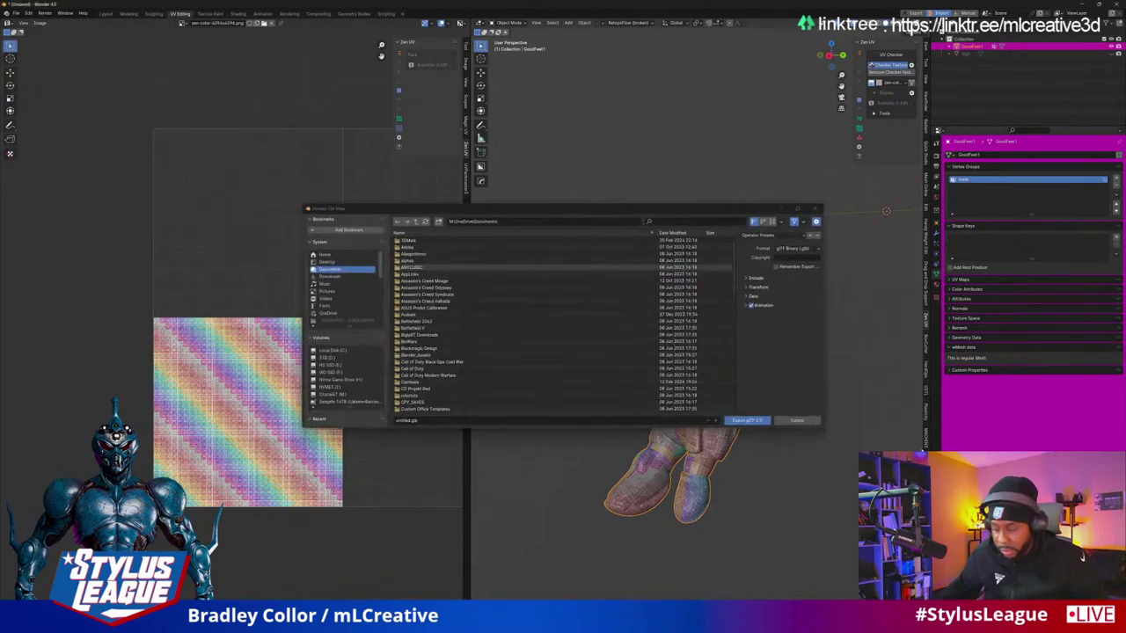
click(792, 416)
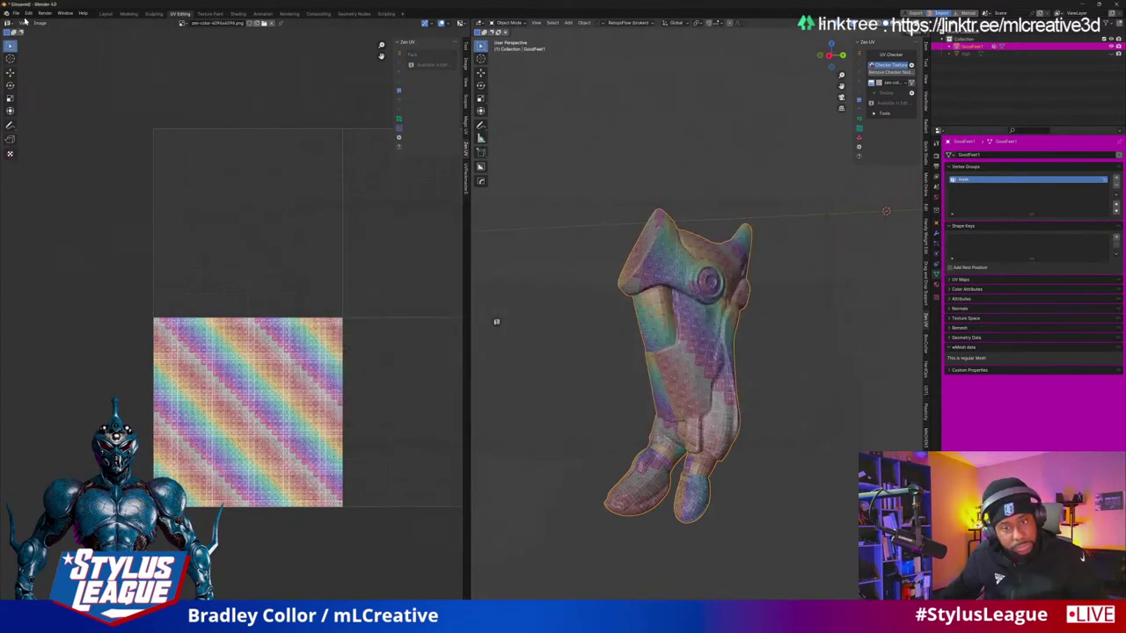
Step: Export the leg as an FBX named test_low.fbx into the Downloads folder
click(15, 13)
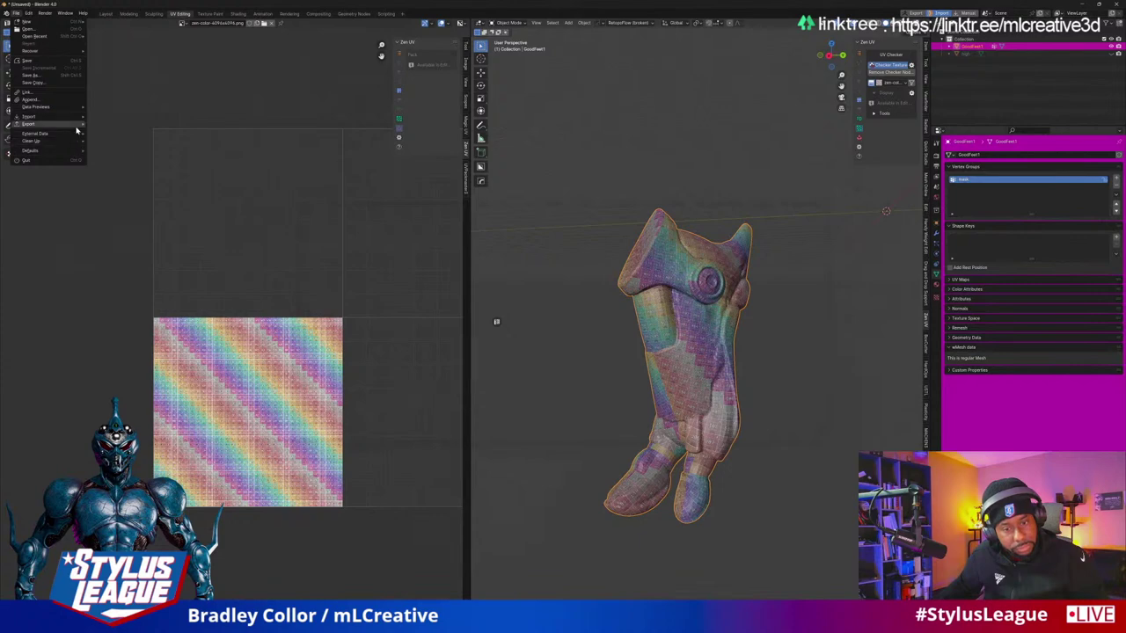
mouse_move(77, 128)
click(152, 189)
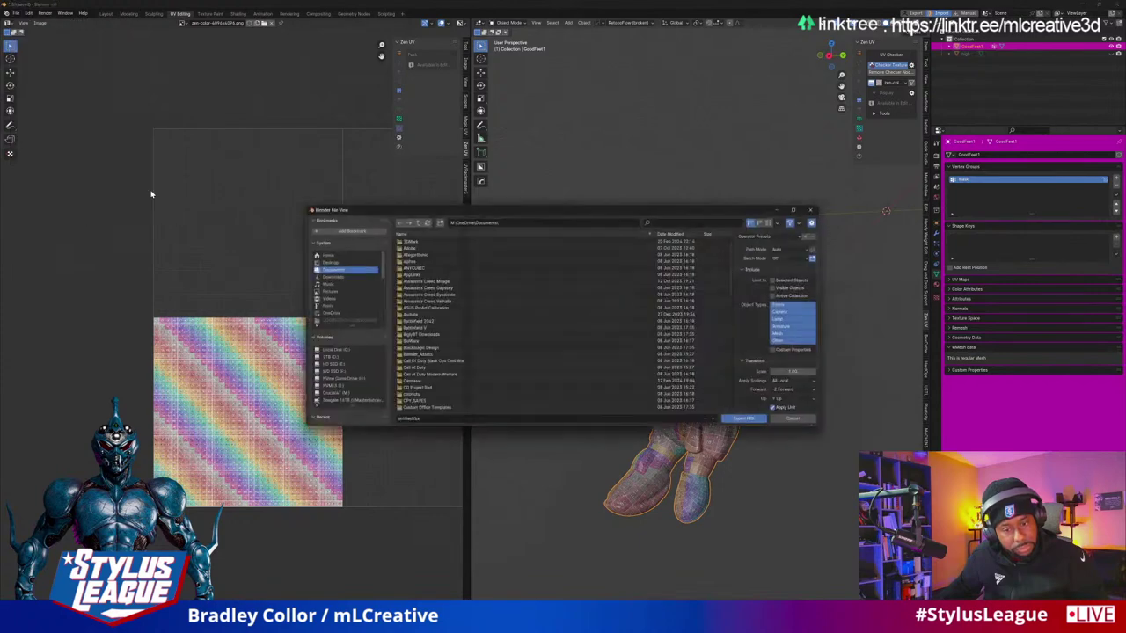
click(333, 276)
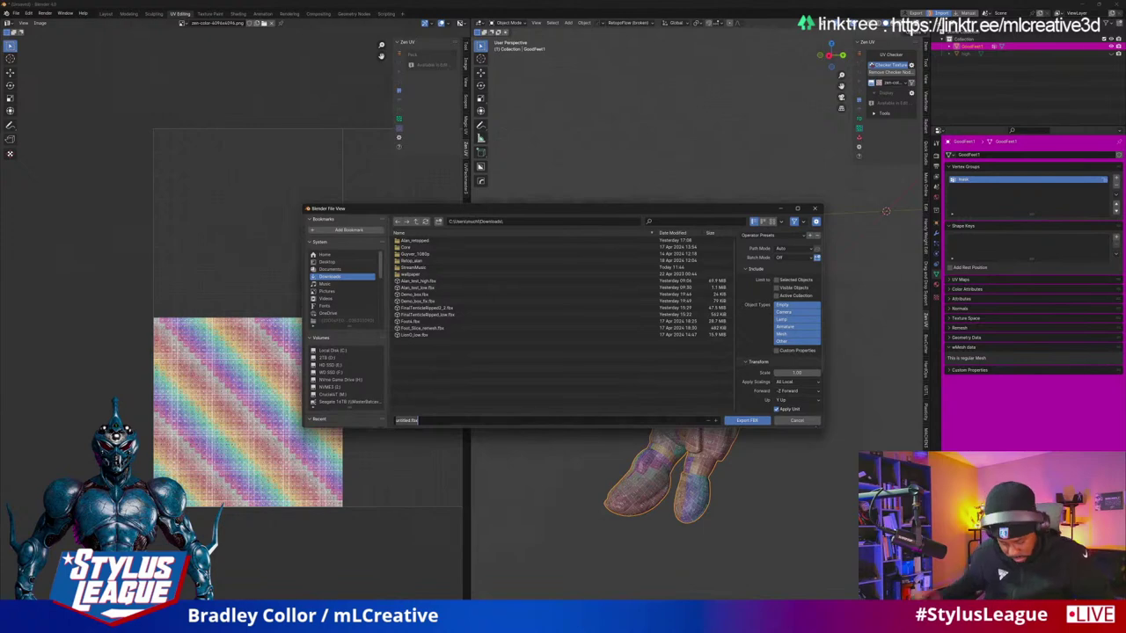
click(413, 420)
key(BackSpace)
text(test_low)
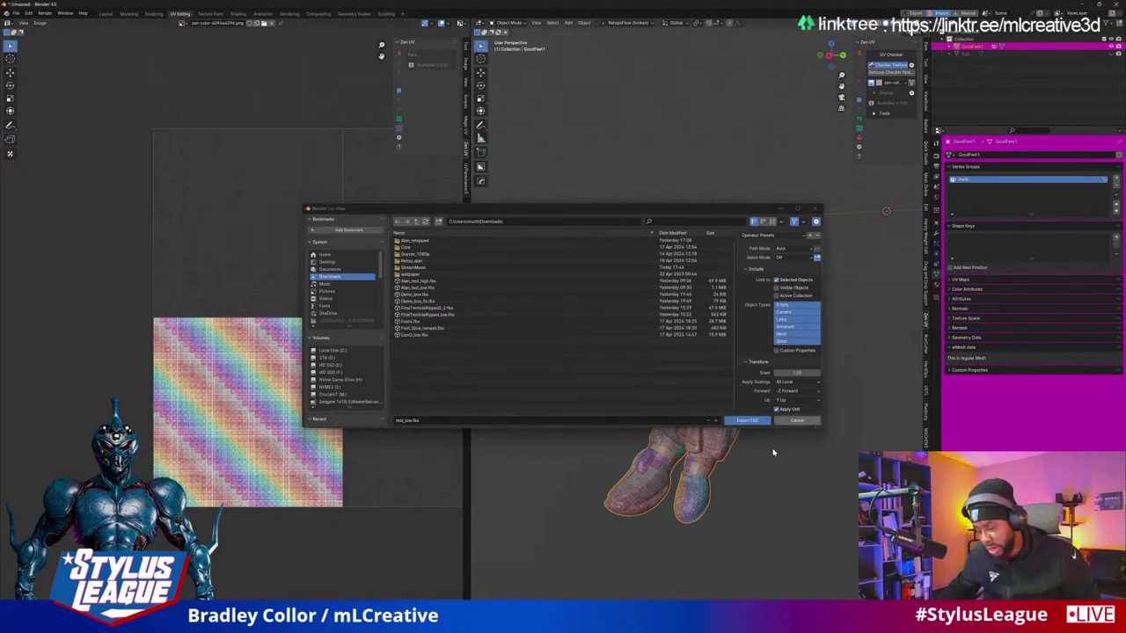
click(746, 422)
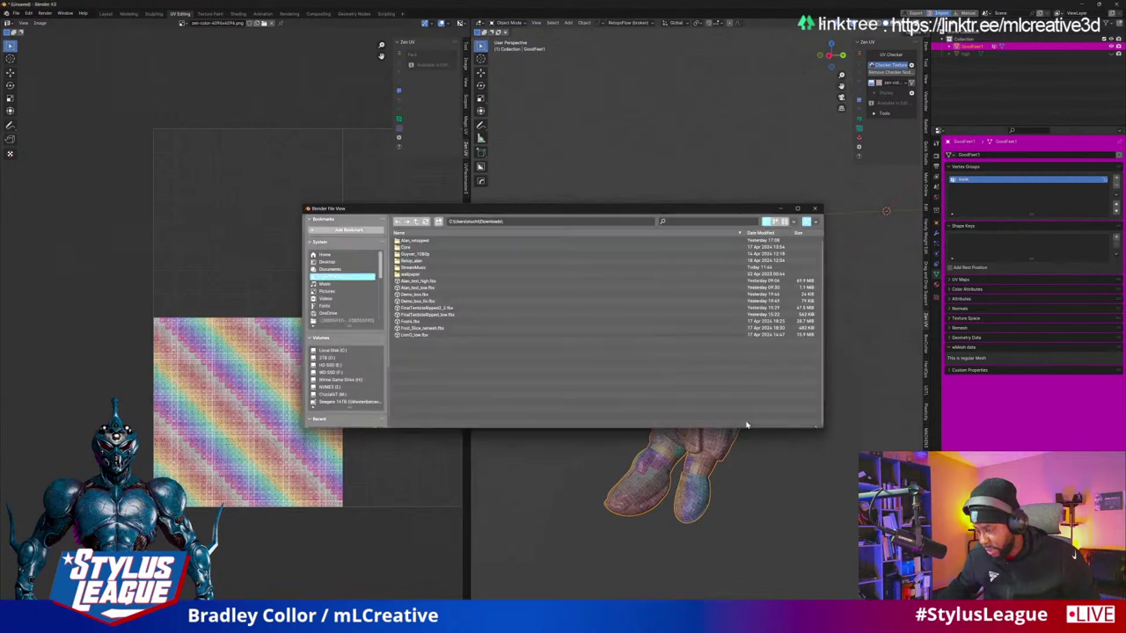
key(KP_Decimal)
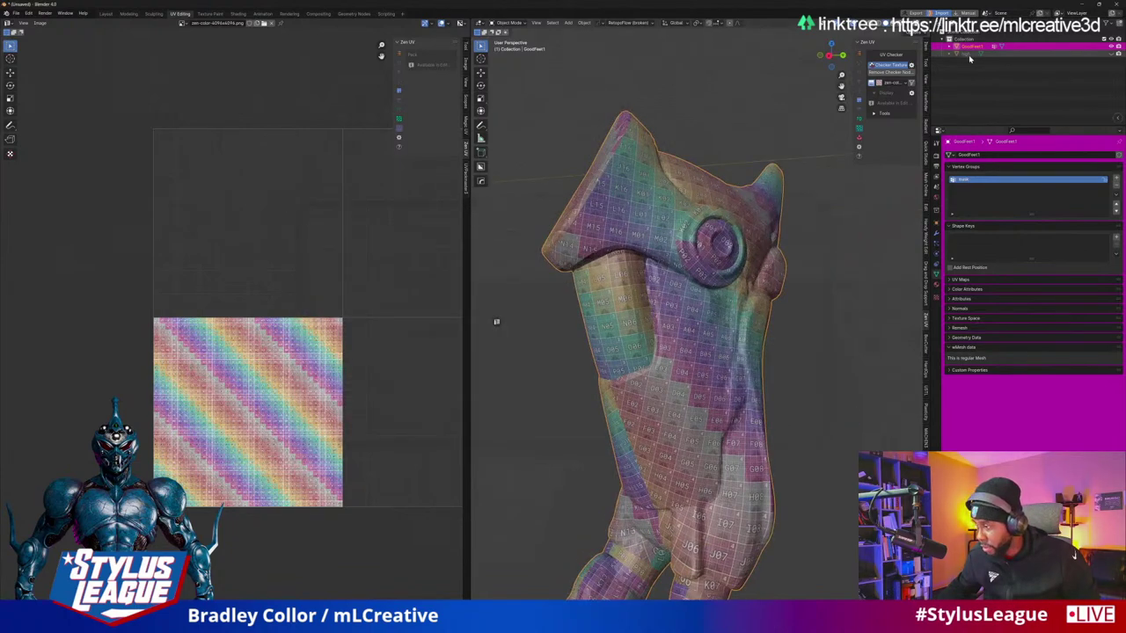
Step: Select 'high' in the Outliner, hide GoodFeet1 and unhide the high-poly leg
click(968, 54)
click(1111, 45)
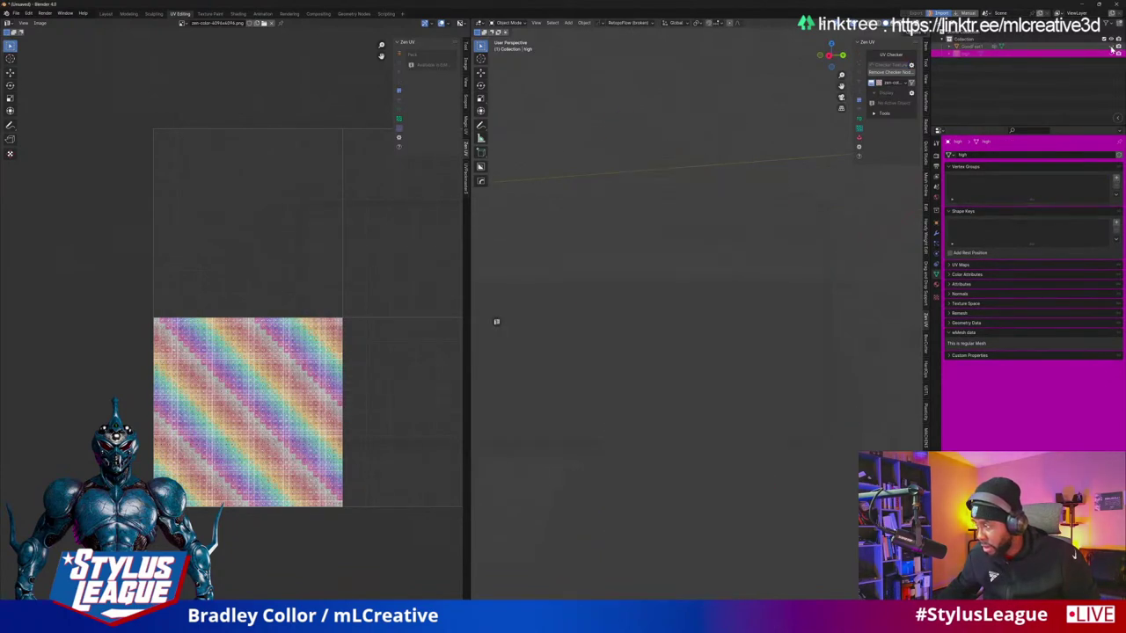
click(1112, 53)
key(KP_Decimal)
scroll(342, 189, up, 2)
scroll(542, 324, up, 2)
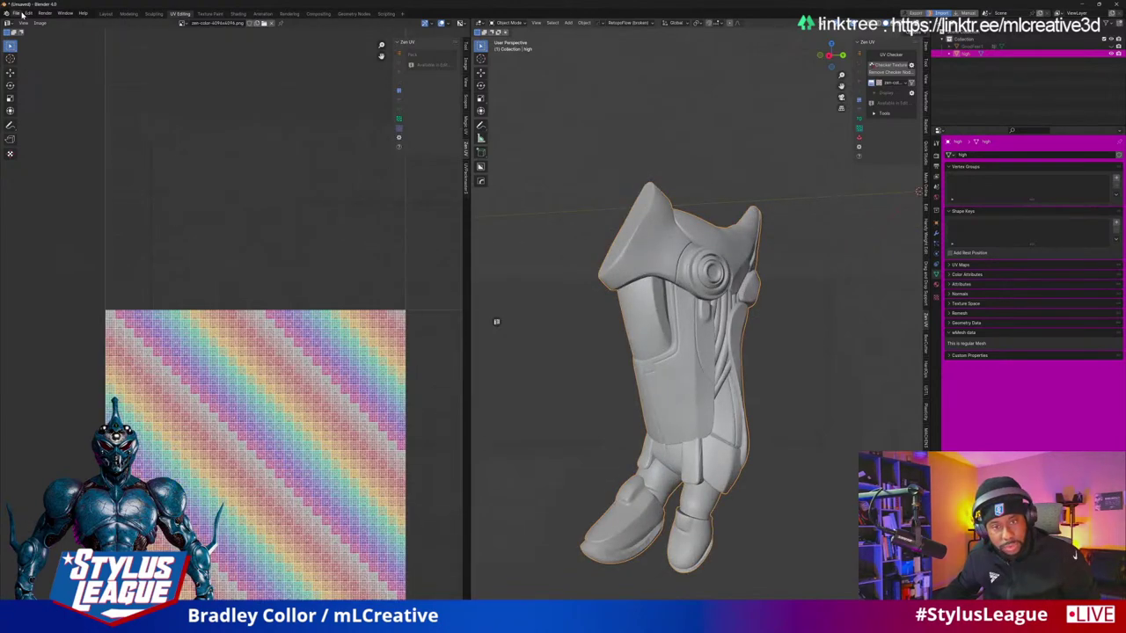
Step: Export the high-poly leg as test_high.fbx
click(22, 15)
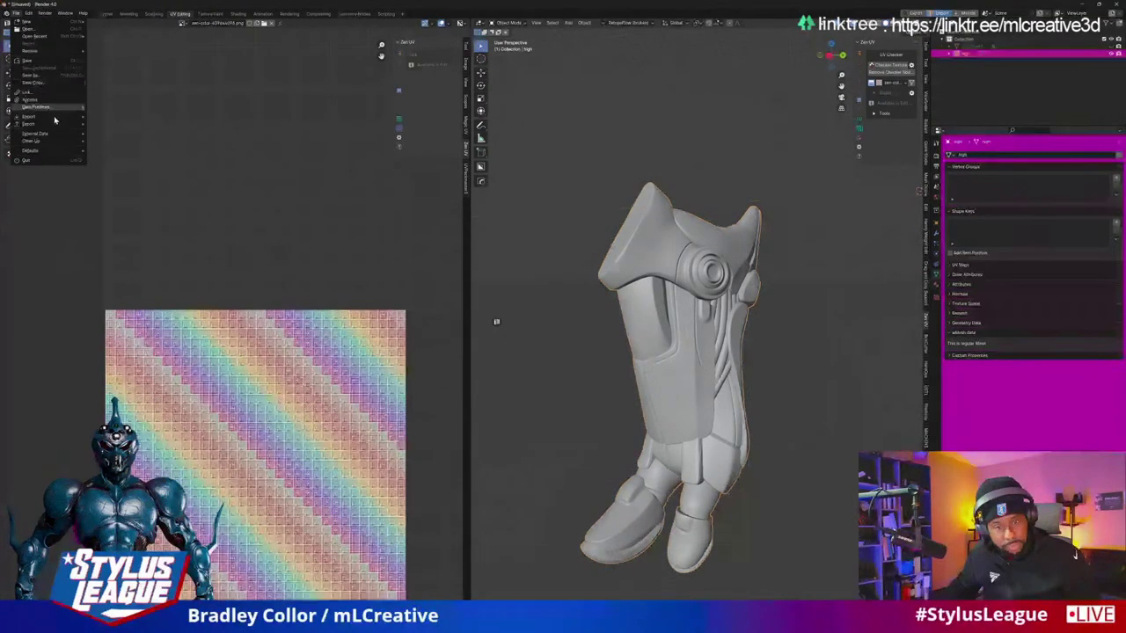
mouse_move(52, 124)
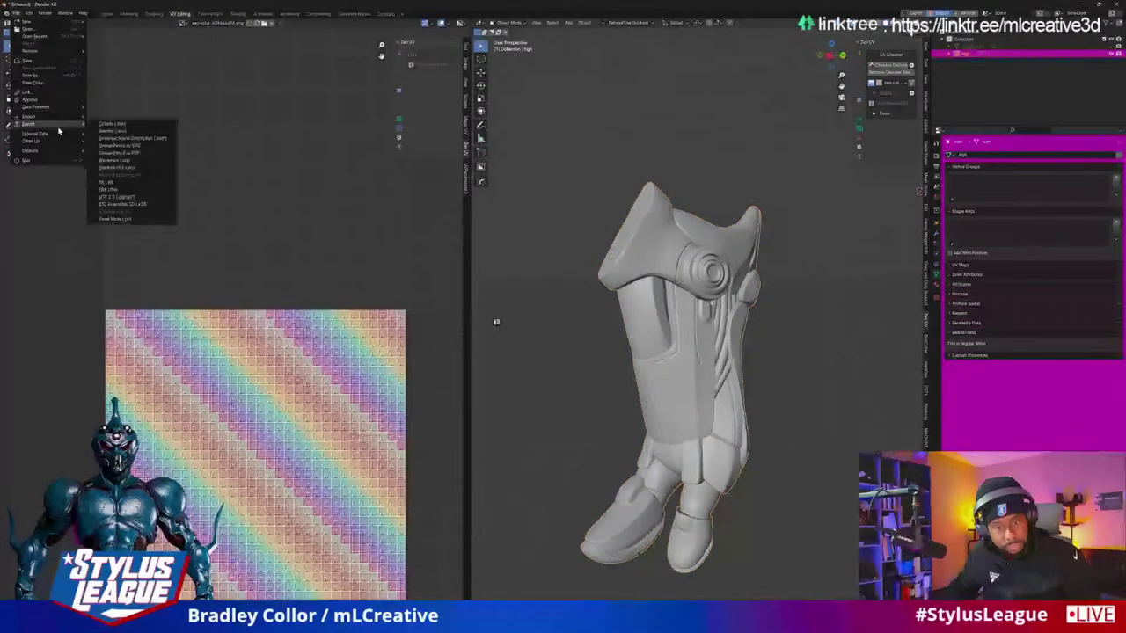
click(133, 192)
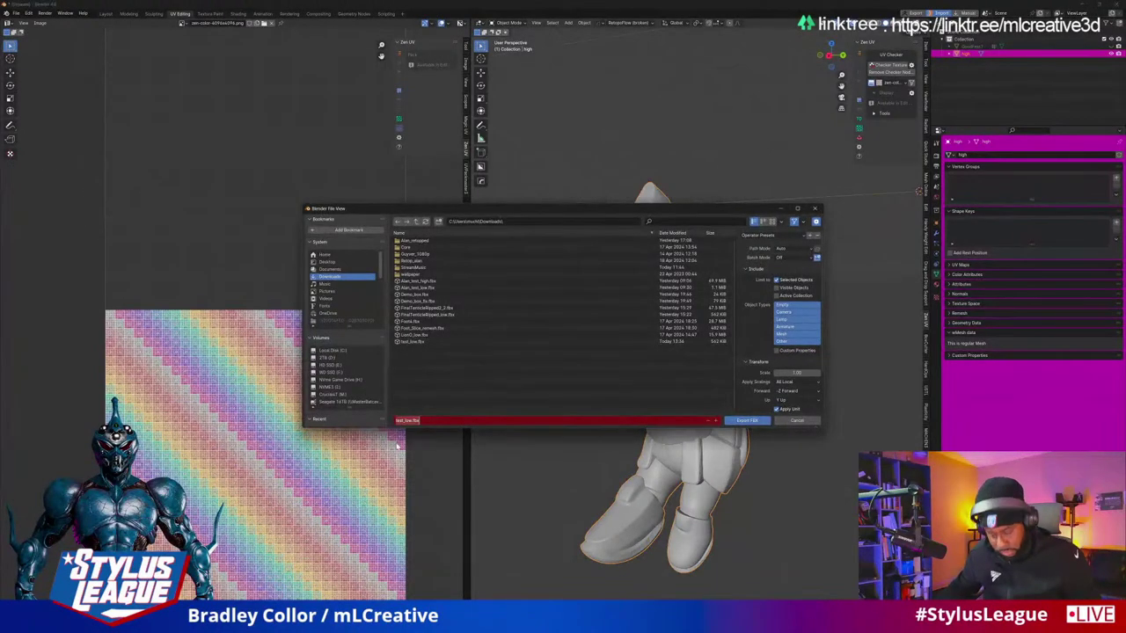
key(End)
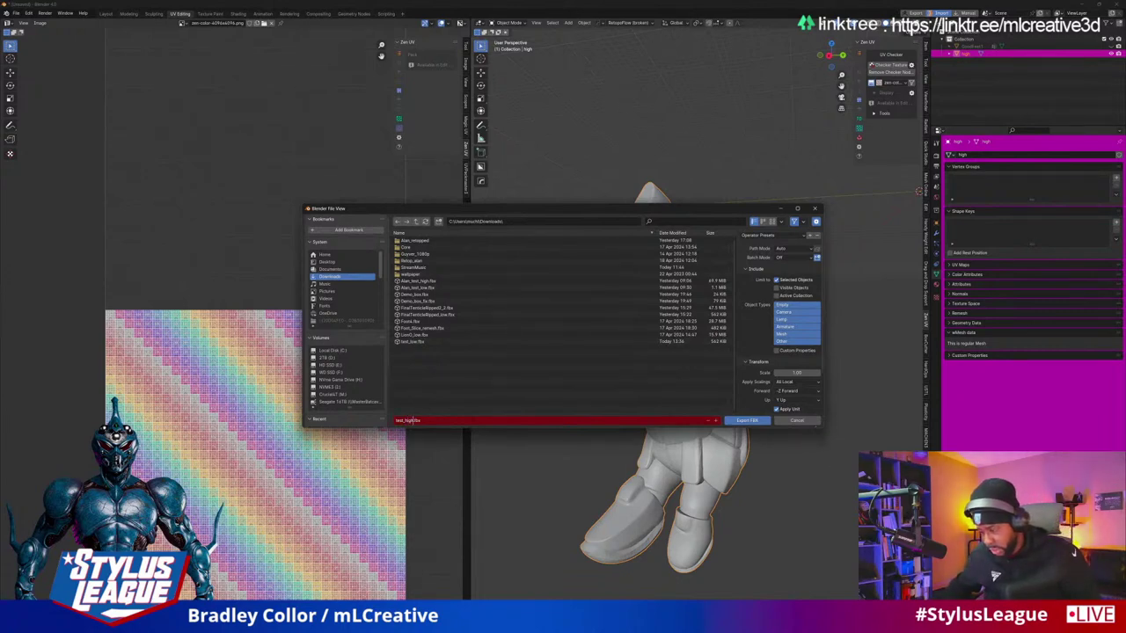
click(748, 421)
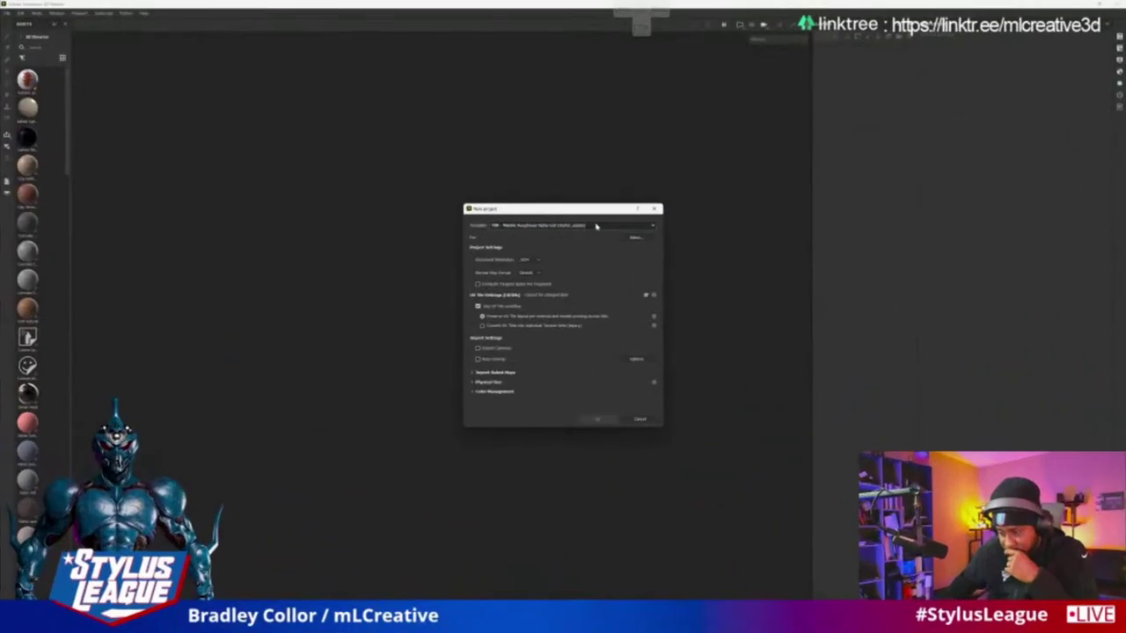
Step: Create a new Painter project from test_low.fbx at 4096 document resolution
click(635, 237)
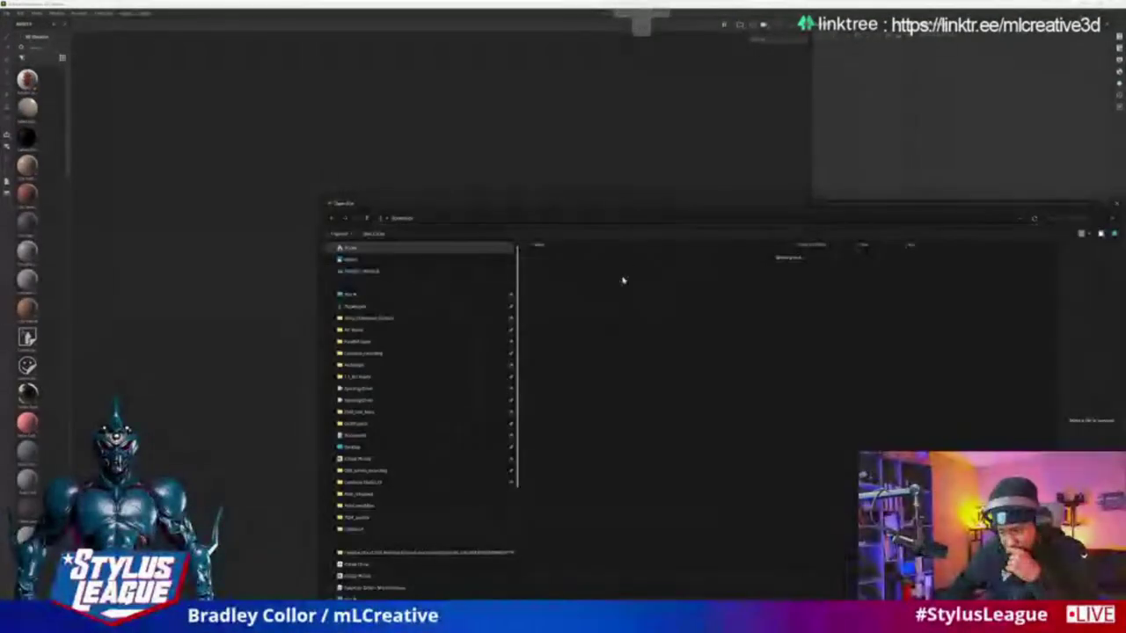
click(566, 290)
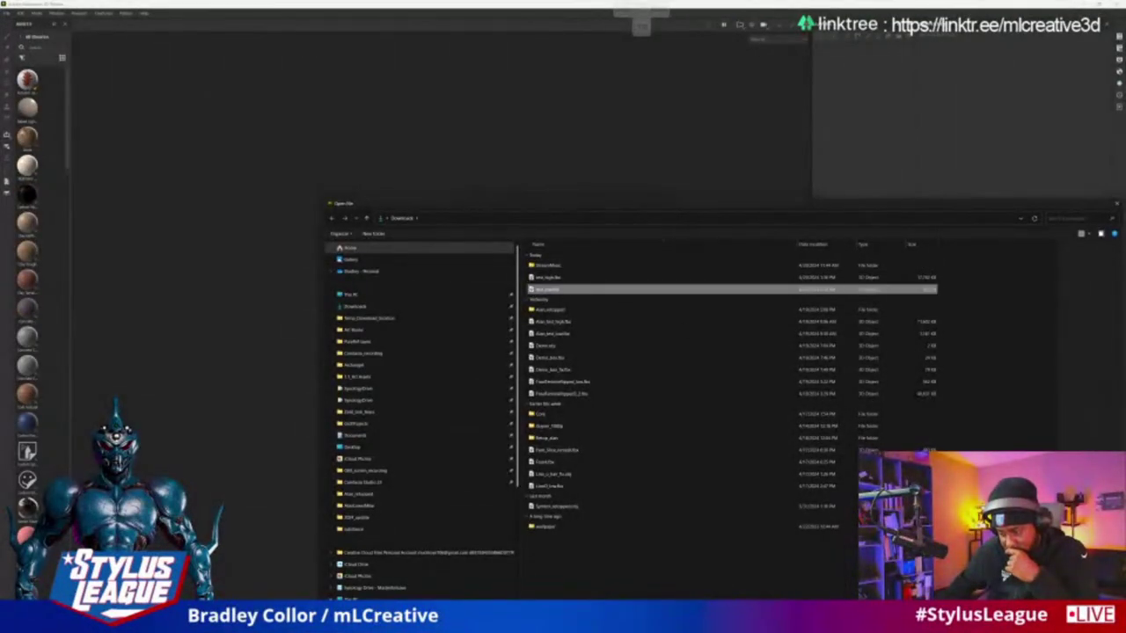
key(Return)
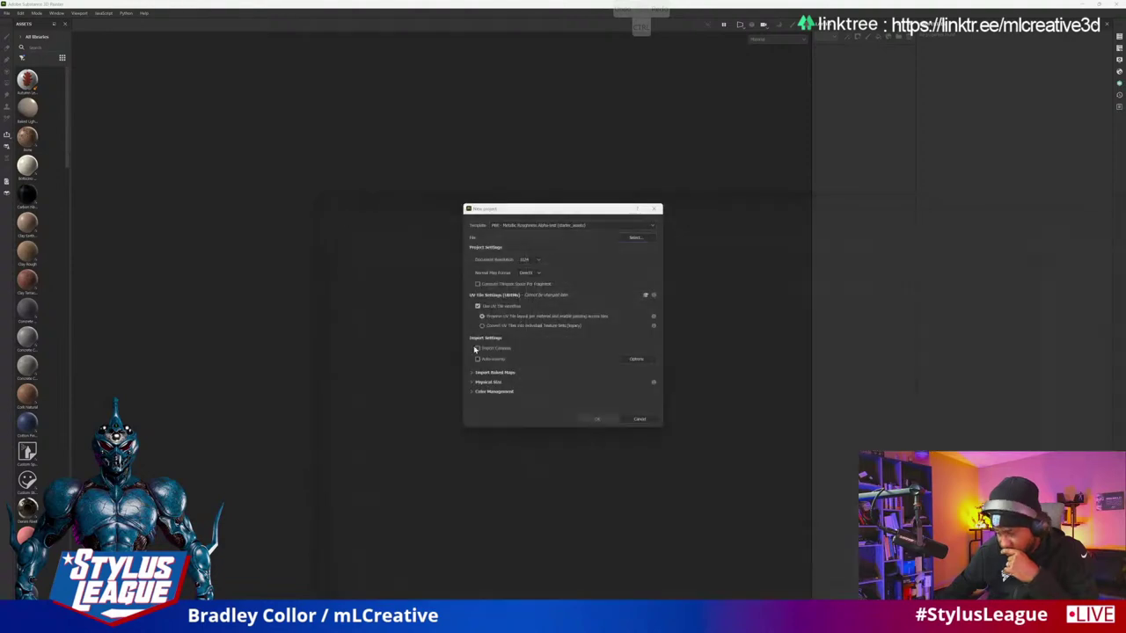
click(524, 260)
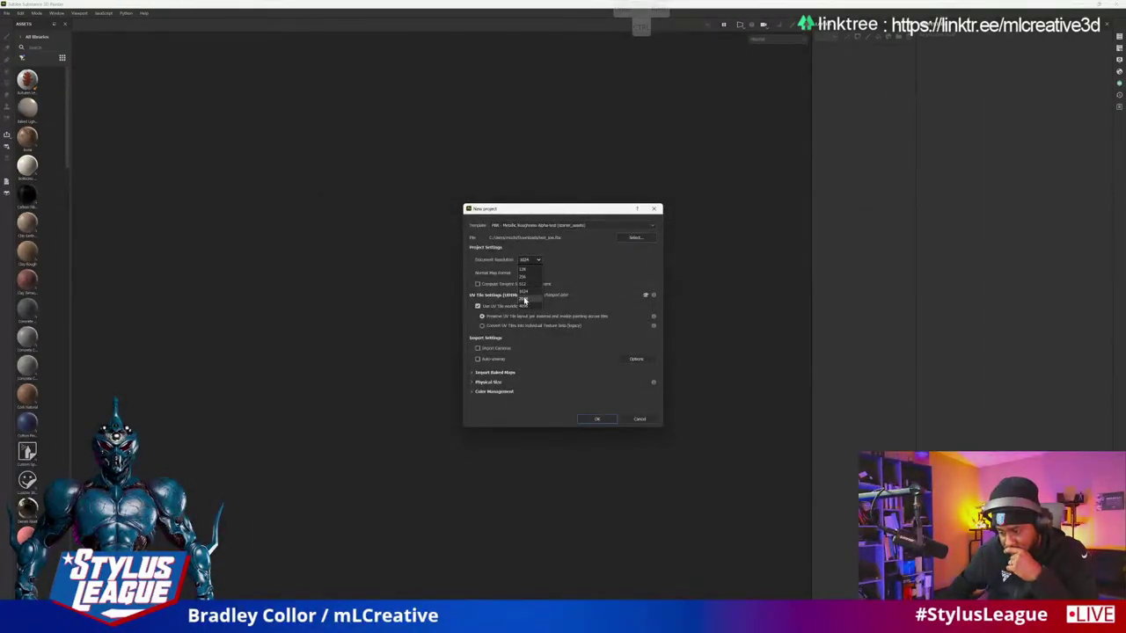
click(524, 305)
click(599, 419)
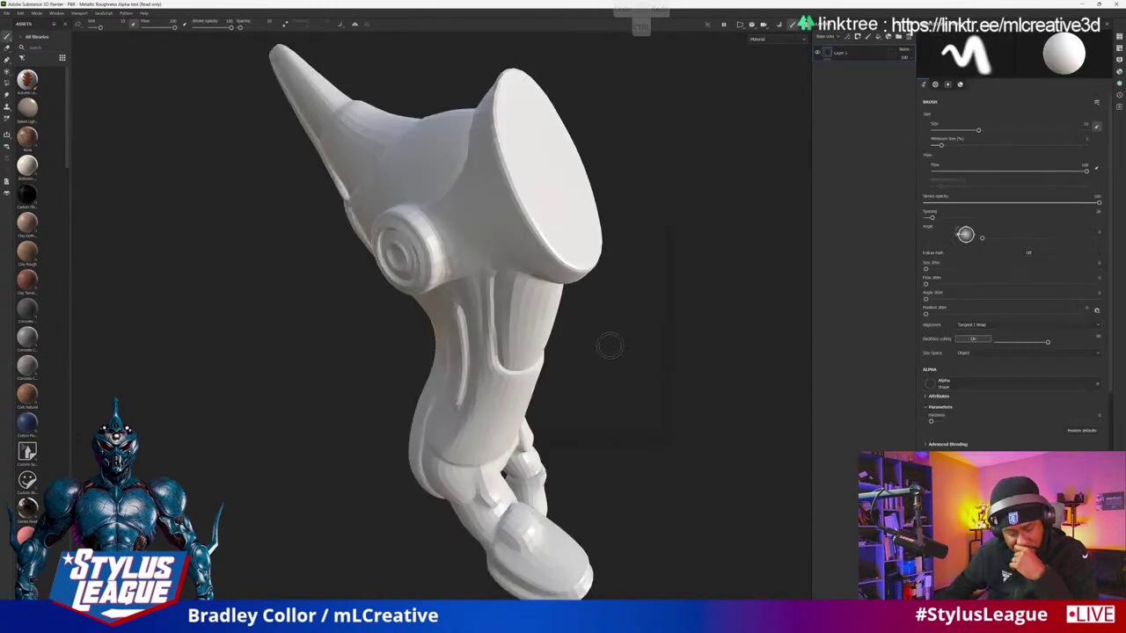
Step: Zoom and rotate the Painter view to see the leg's other side
scroll(603, 344, up, 3)
scroll(633, 309, down, 3)
scroll(603, 312, up, 2)
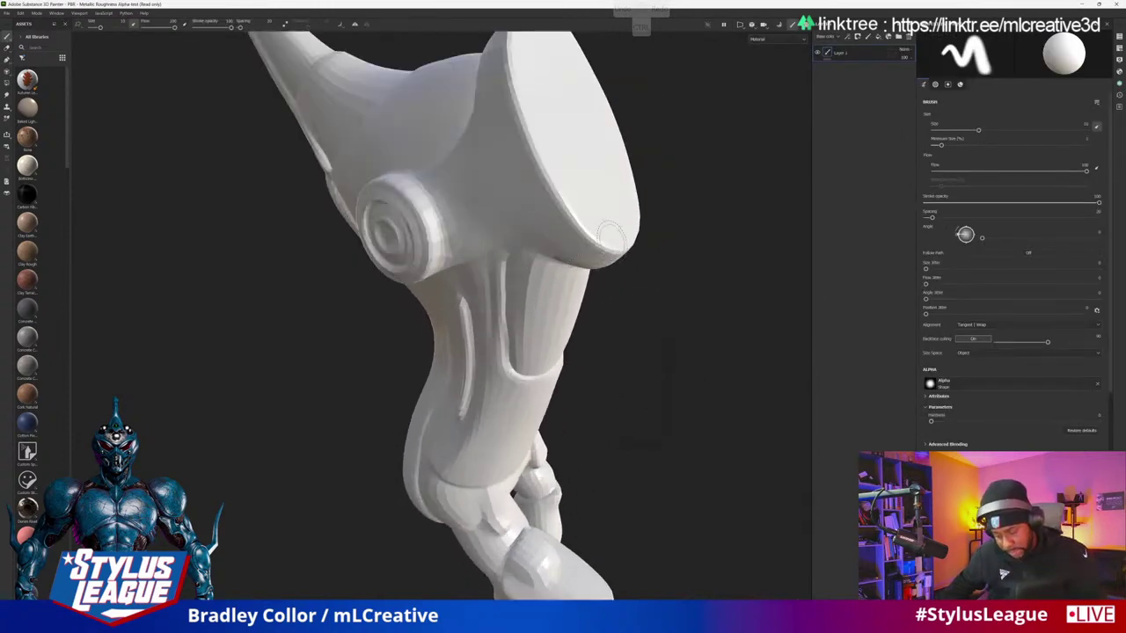
mouse_move(606, 352)
alt+mouse_down()
mouse_move(259, 299)
mouse_move(280, 172)
mouse_move(161, 262)
mouse_move(796, 314)
mouse_move(514, 318)
mouse_move(596, 291)
mouse_move(586, 281)
mouse_move(623, 254)
alt+mouse_up()
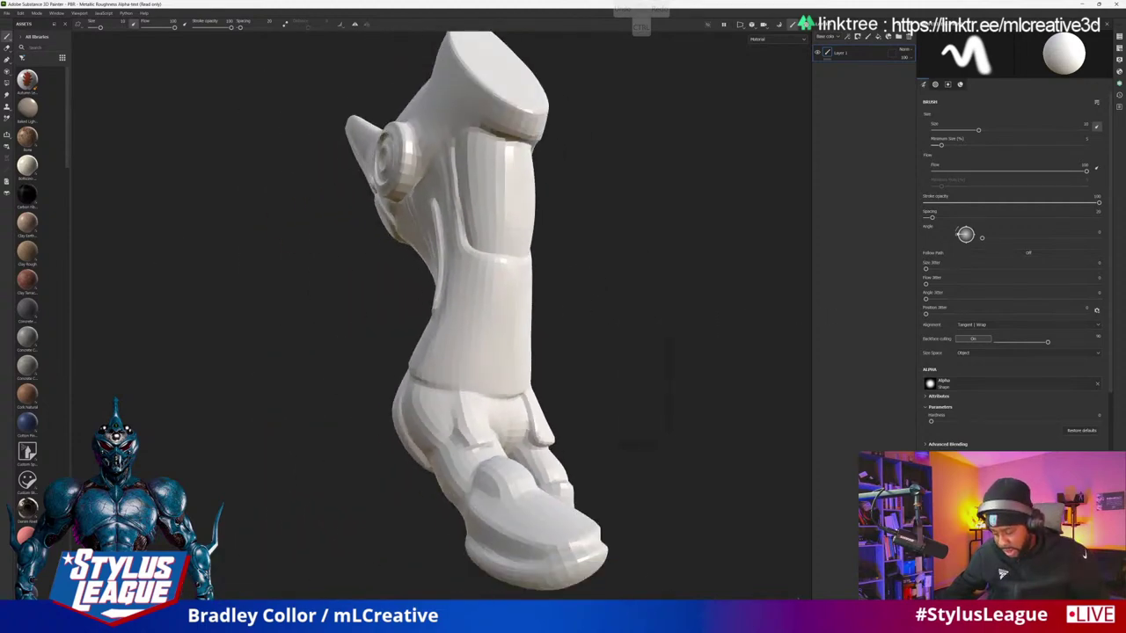
Step: Back in Blender, preview the UV checker pattern on the leg, then remove it
mouse_move(603, 625)
click(603, 582)
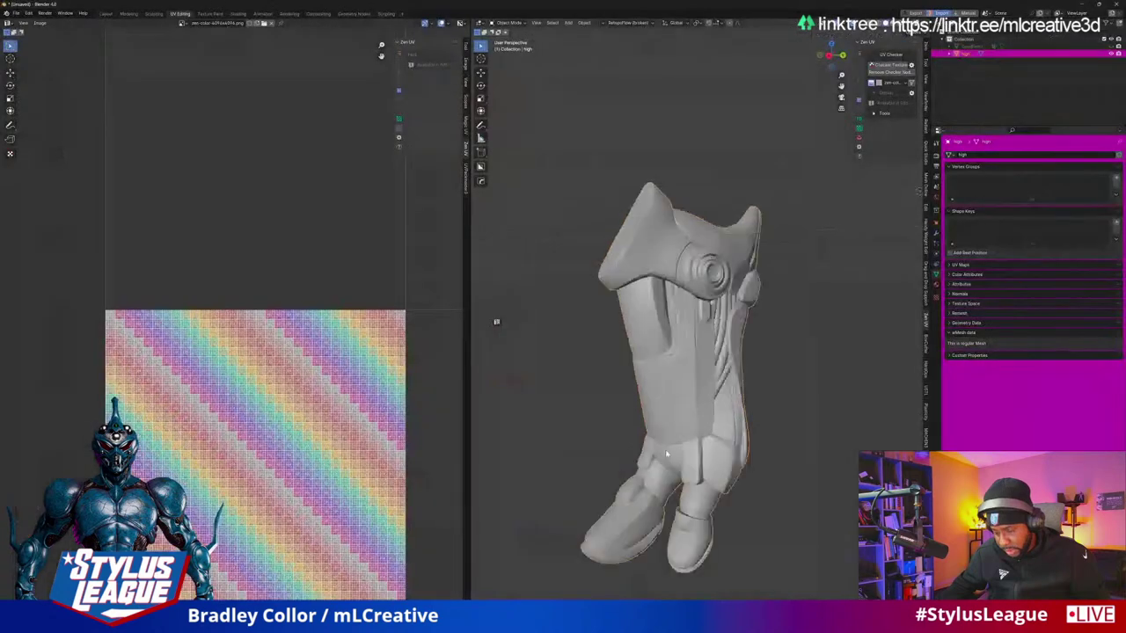
click(1110, 52)
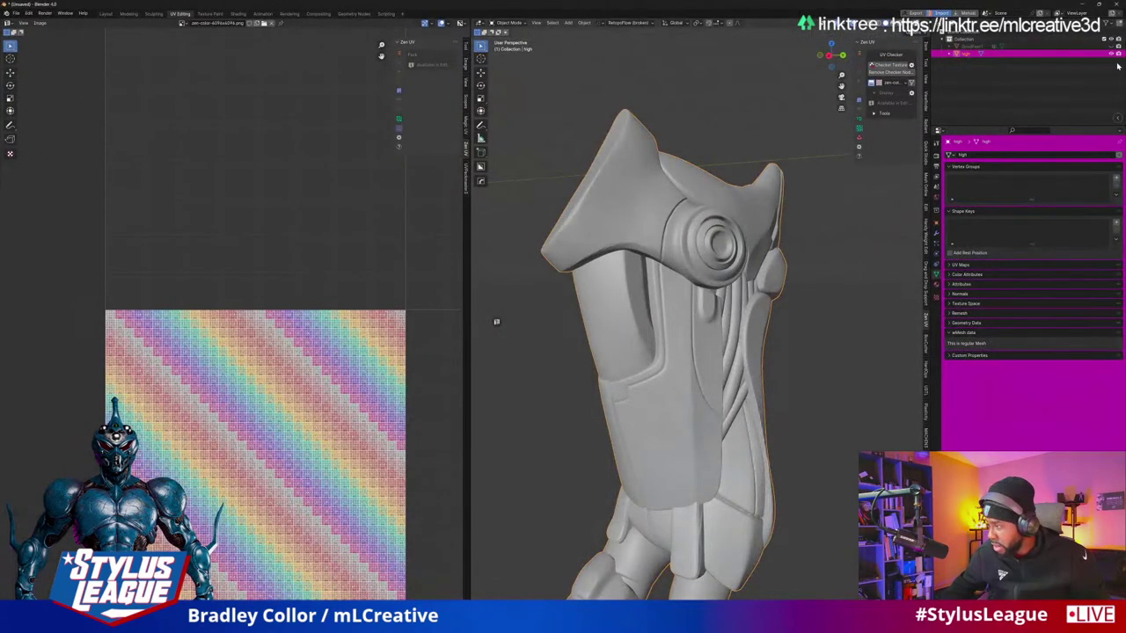
scroll(836, 91, up, 5)
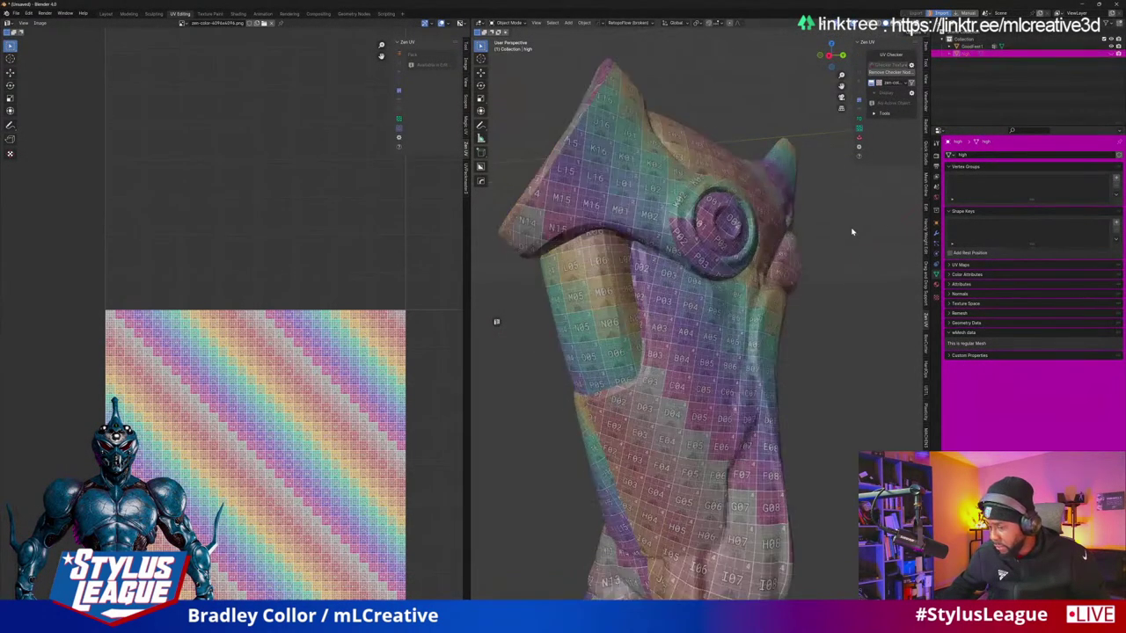
click(906, 72)
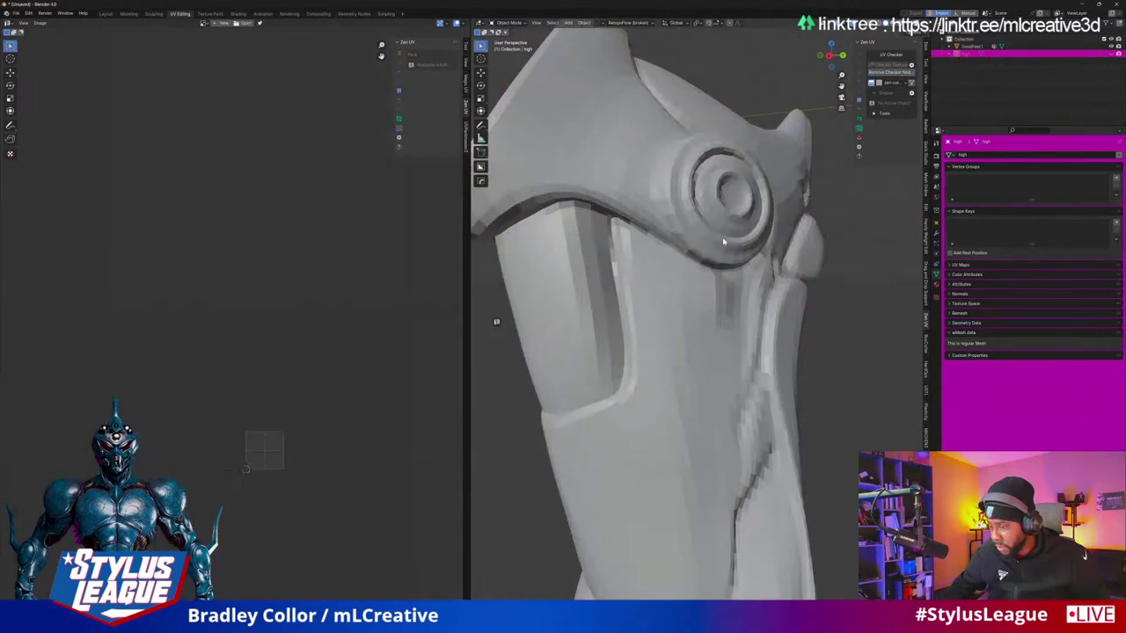
scroll(668, 316, down, 3)
Step: Apply Shade Smooth to the leg mesh and orbit to check the result
middle_drag(677, 281, 691, 329)
click(692, 328)
right_click(695, 332)
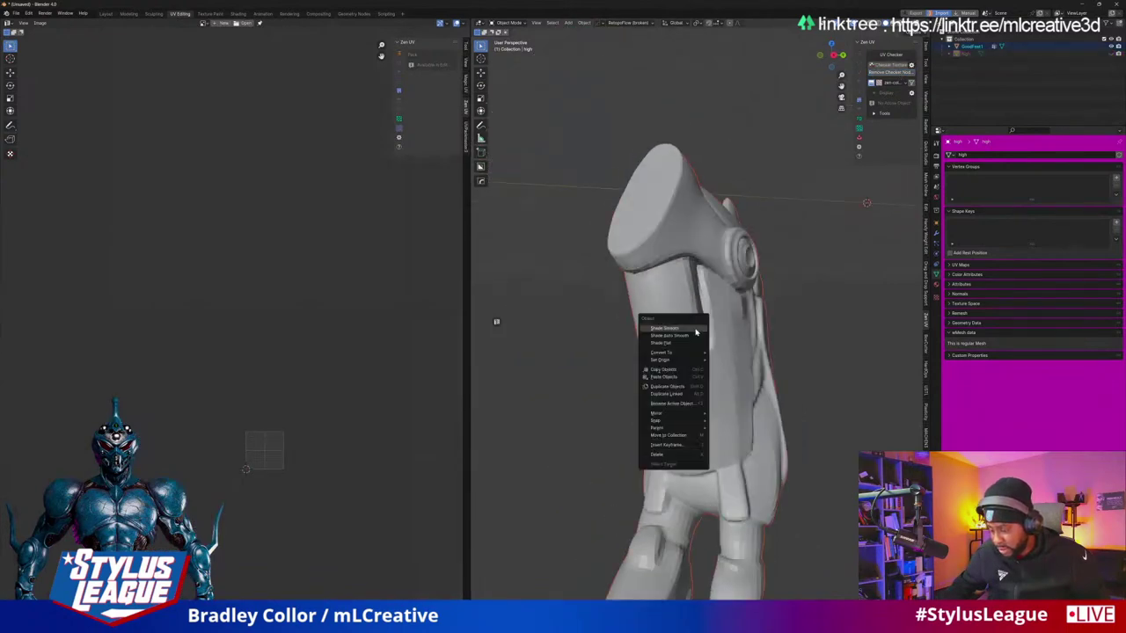
click(677, 330)
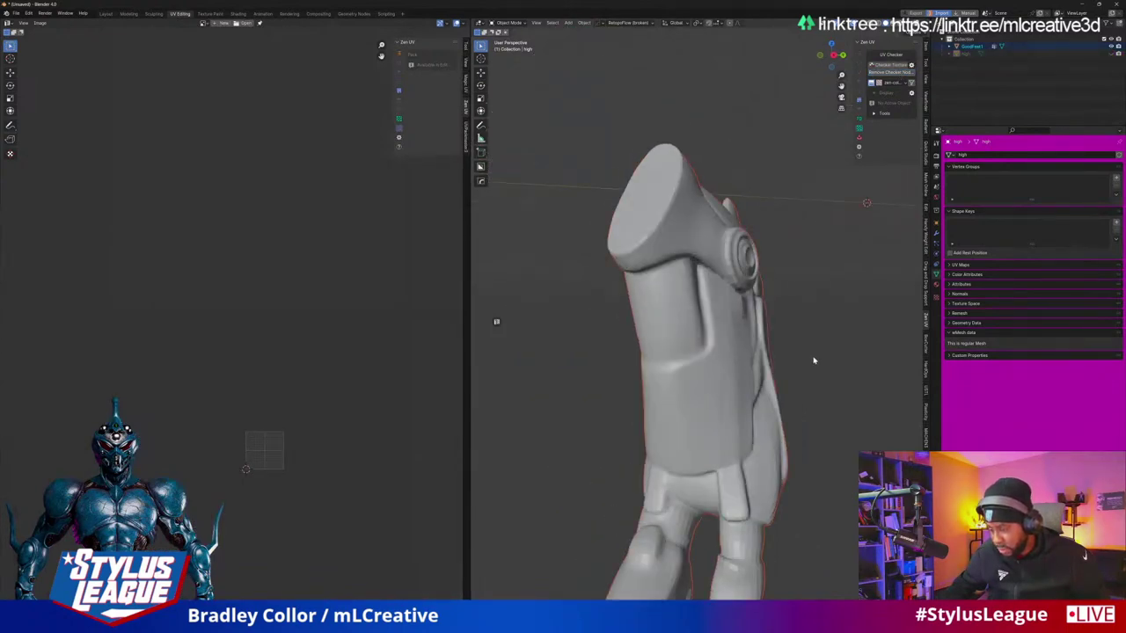
mouse_move(704, 343)
middle_down()
mouse_move(817, 344)
mouse_move(803, 353)
middle_up()
scroll(796, 332, down, 2)
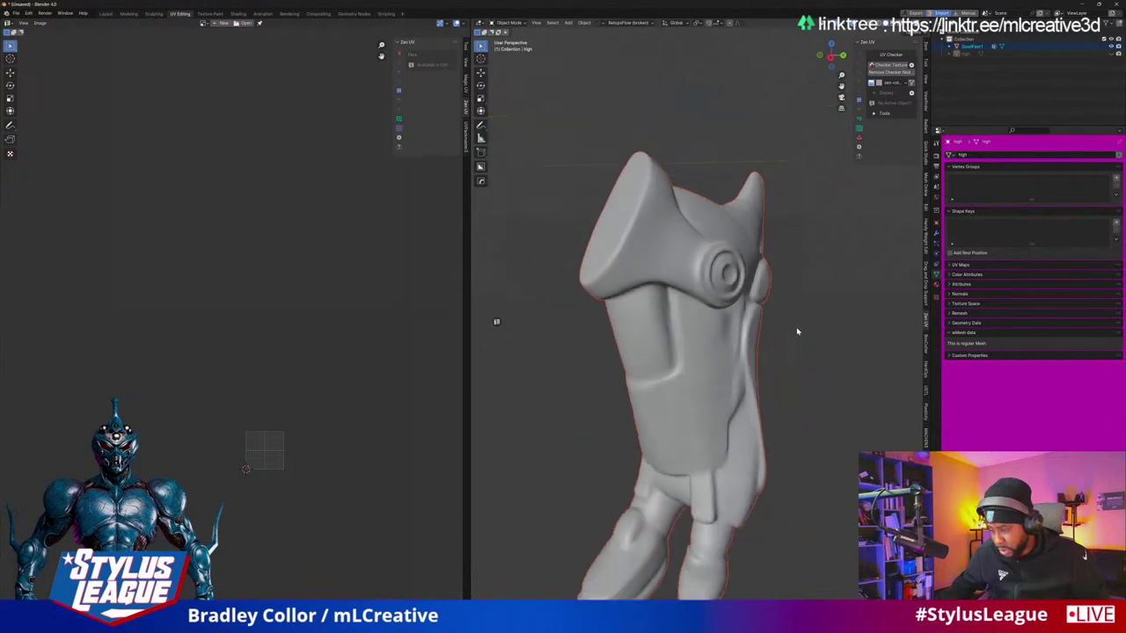
Step: Export the leg as FBX, overwriting test_low.fbx in Downloads
click(15, 12)
mouse_move(35, 123)
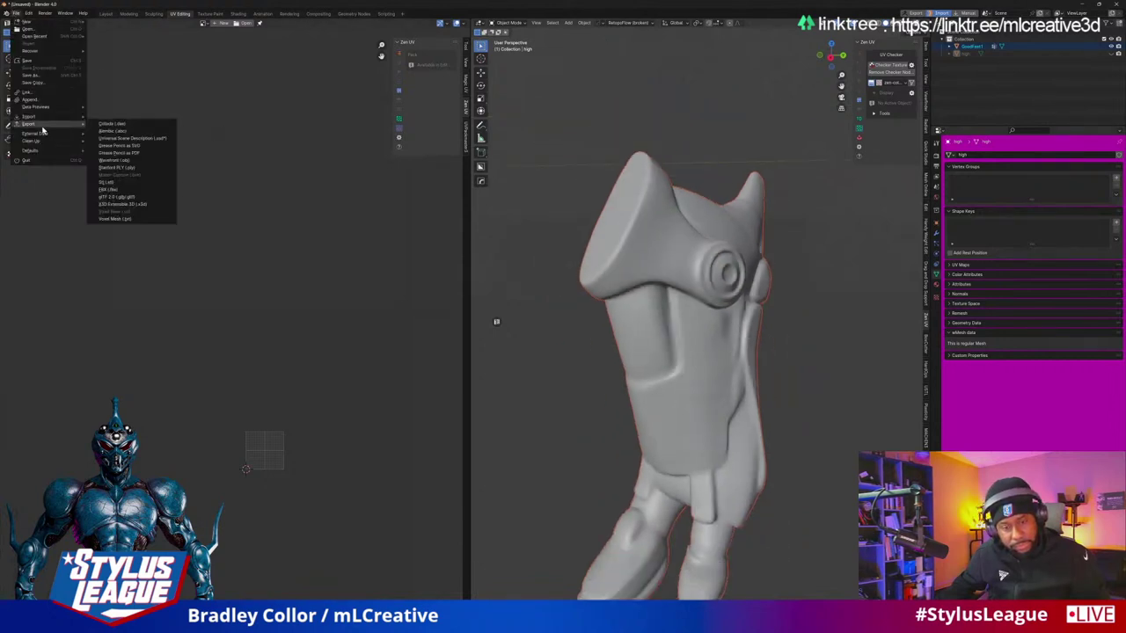
click(114, 189)
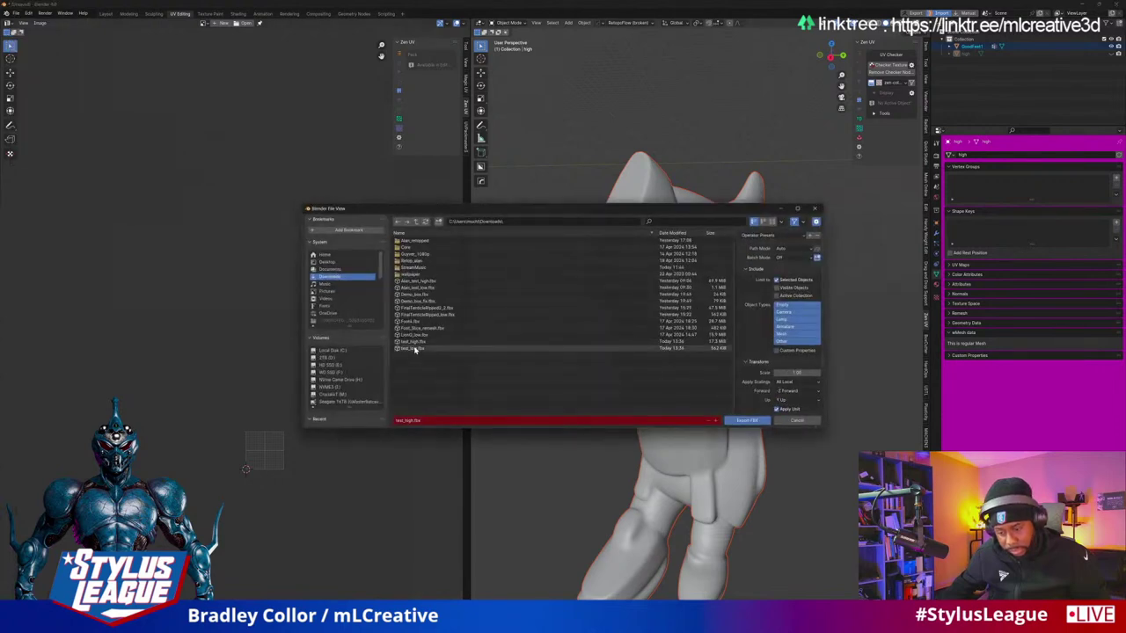
click(414, 349)
click(747, 419)
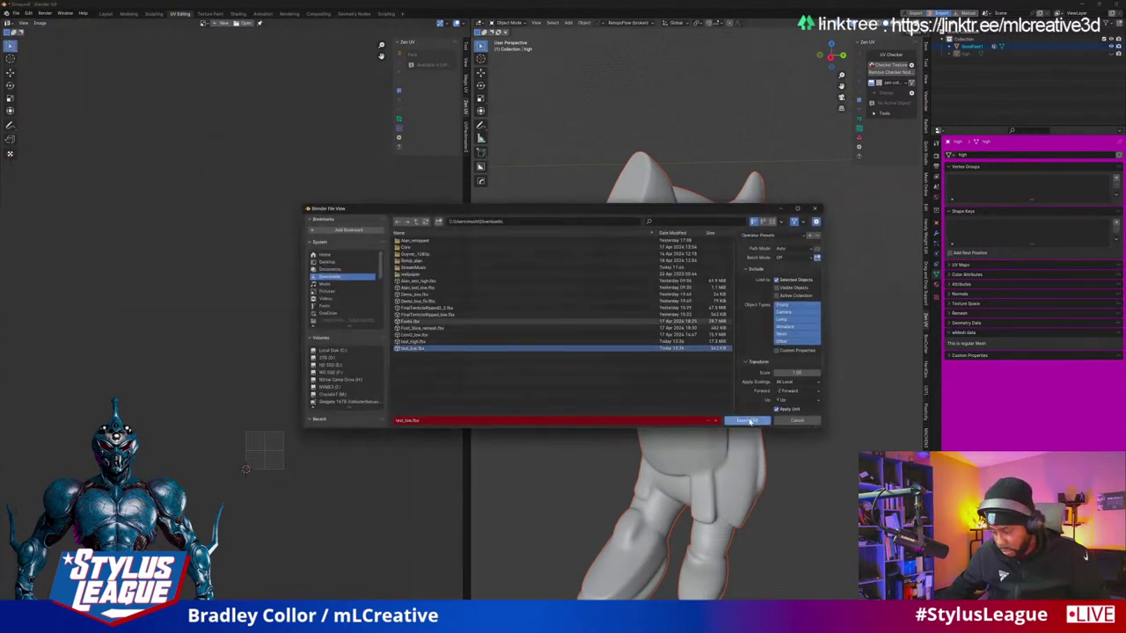
scroll(741, 398, down, 3)
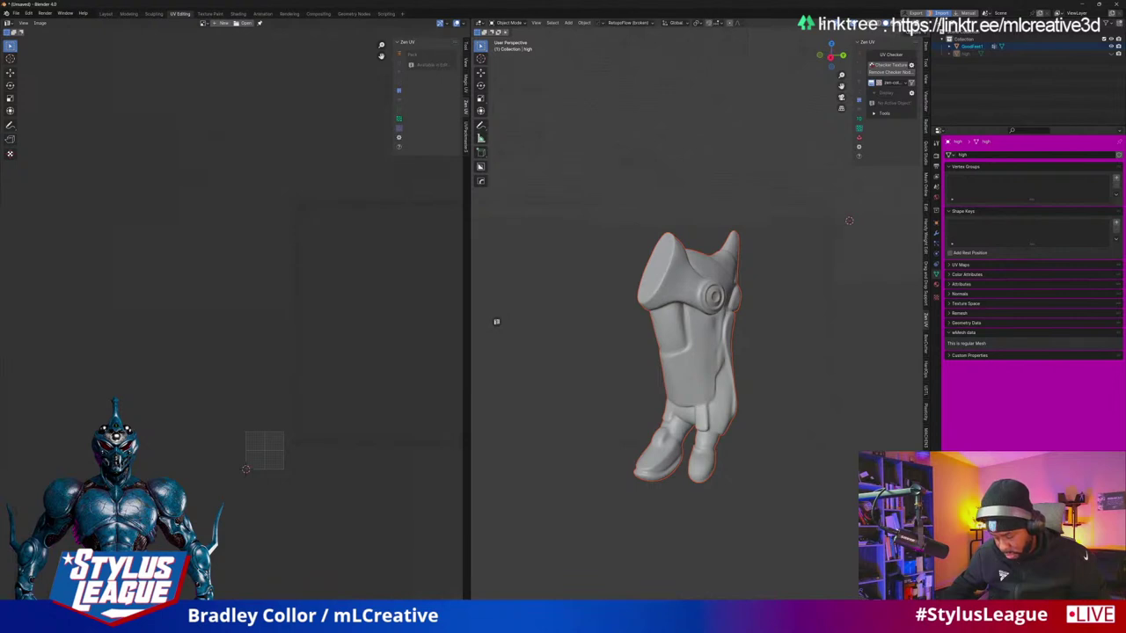
mouse_move(586, 620)
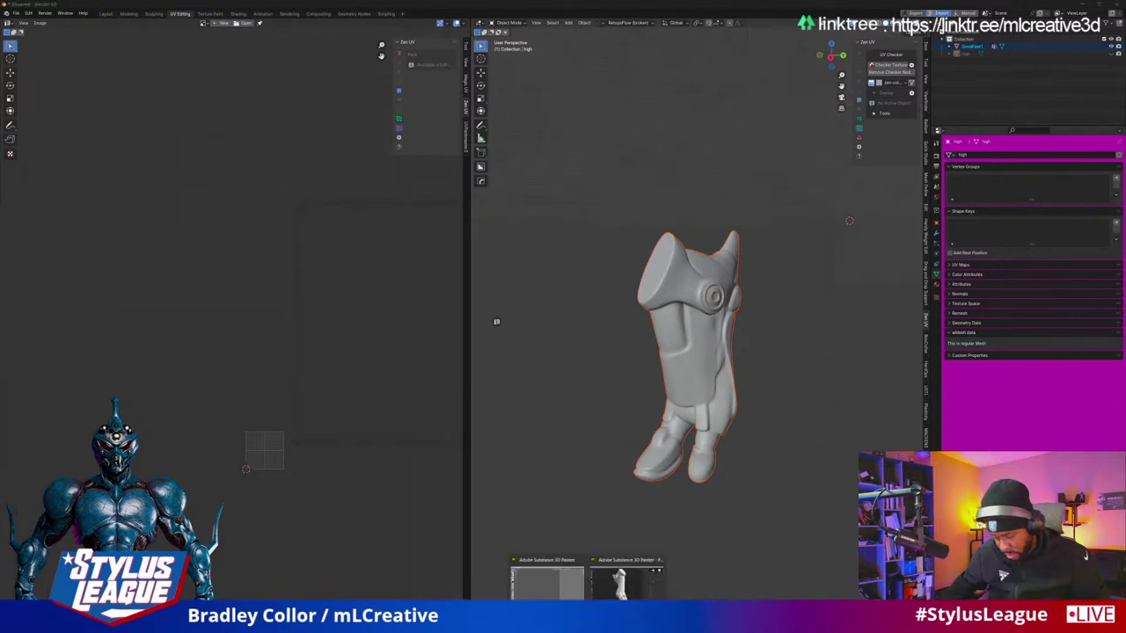
Step: In Substance 3D Painter, orbit around the faceted leg model to inspect it
click(624, 580)
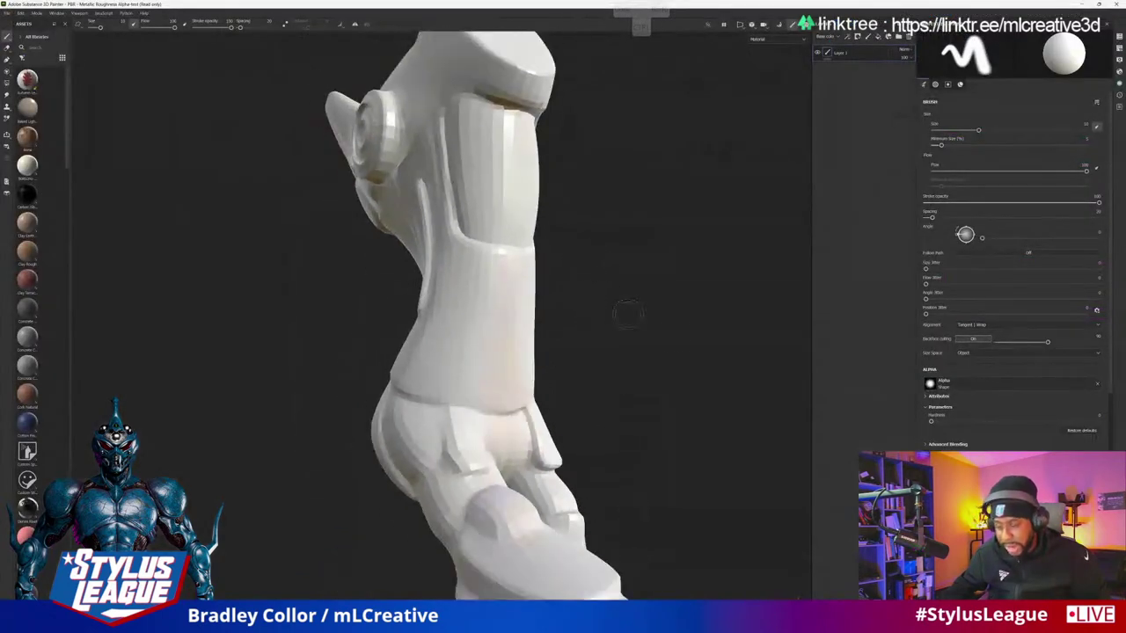
alt+drag(627, 314, 553, 377)
mouse_move(478, 372)
alt+mouse_down()
mouse_move(572, 364)
mouse_move(580, 176)
mouse_move(268, 91)
alt+mouse_up()
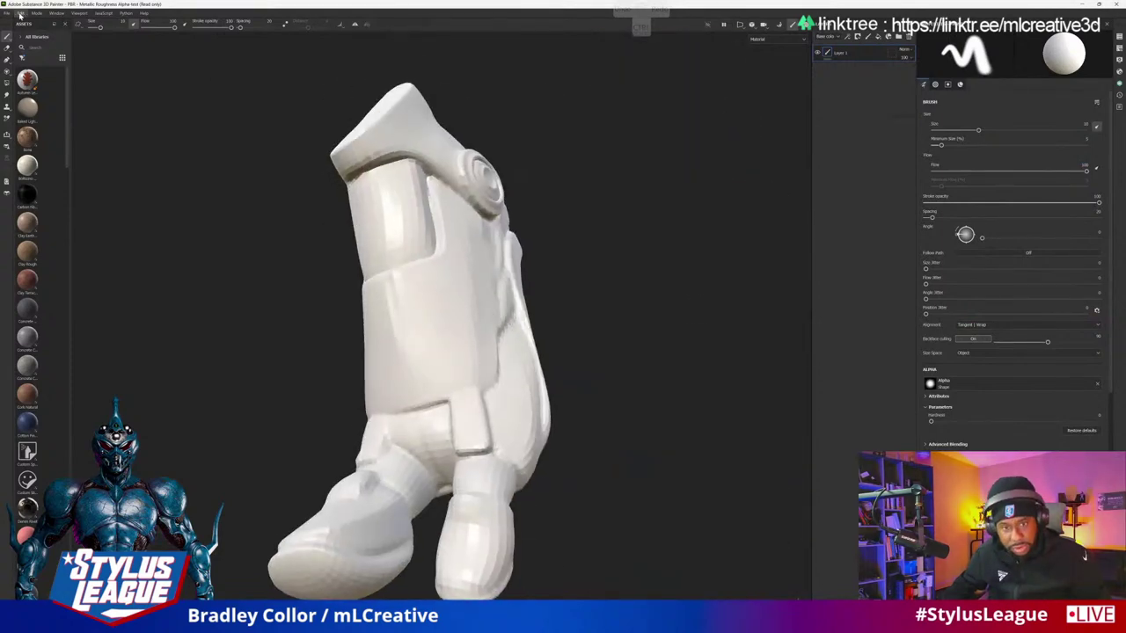
Step: Set Project Configuration's mesh to test_low.fbx from Downloads and apply it
click(21, 13)
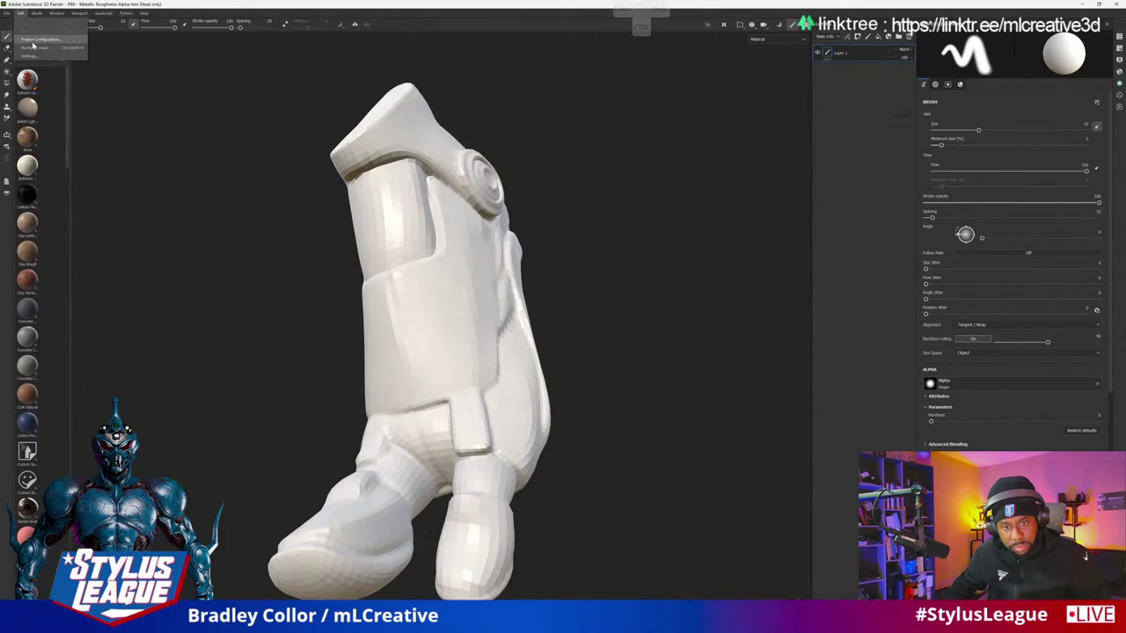
click(40, 39)
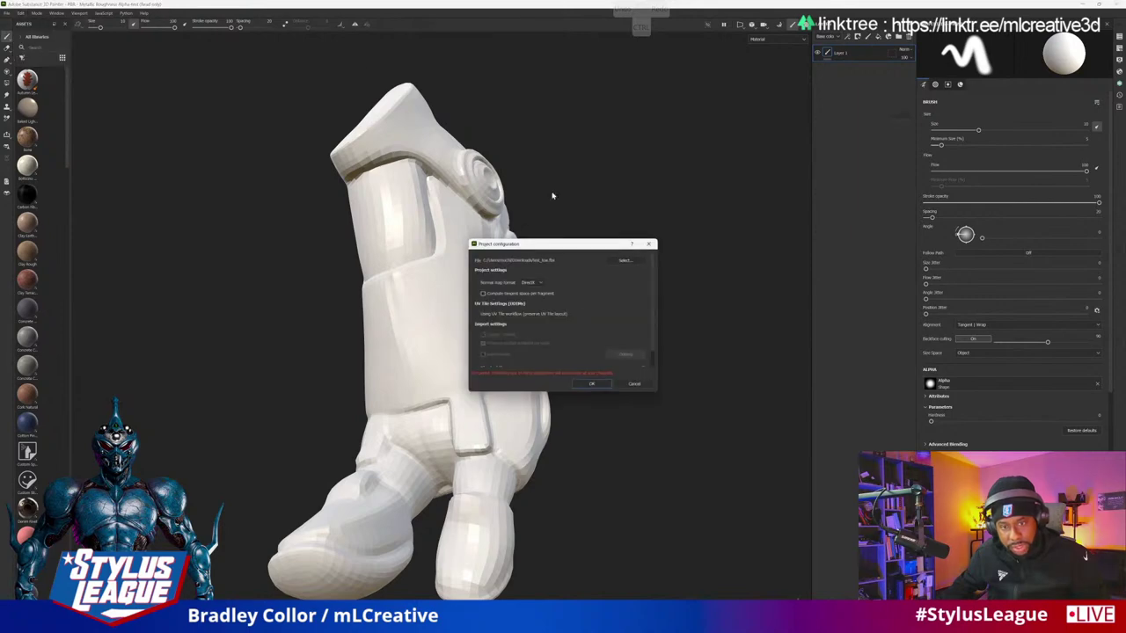
click(622, 261)
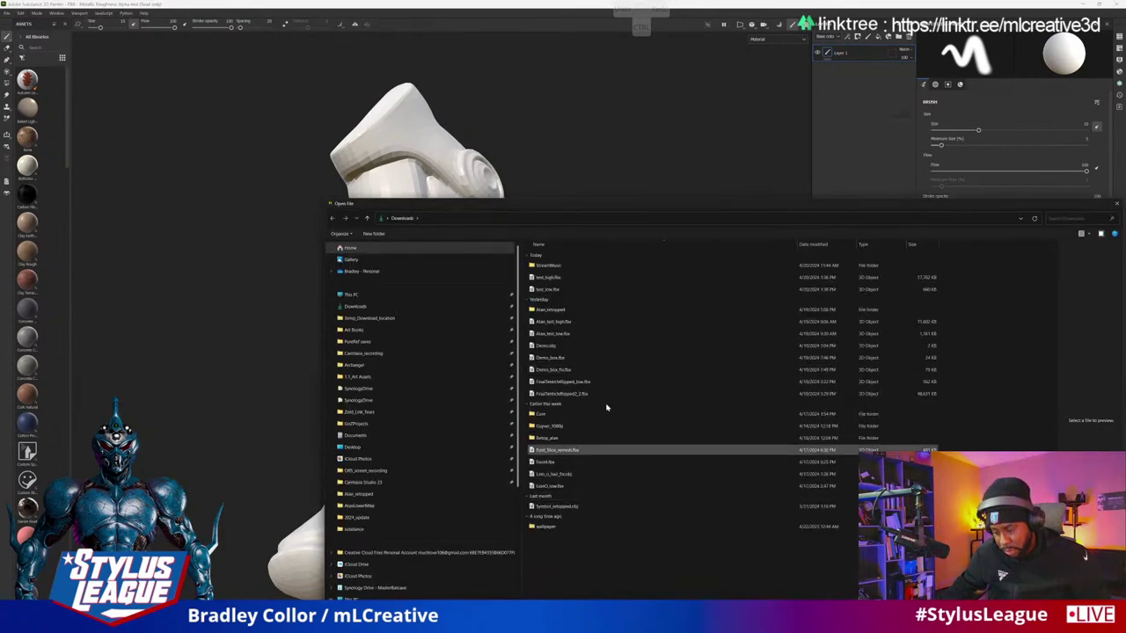
click(573, 290)
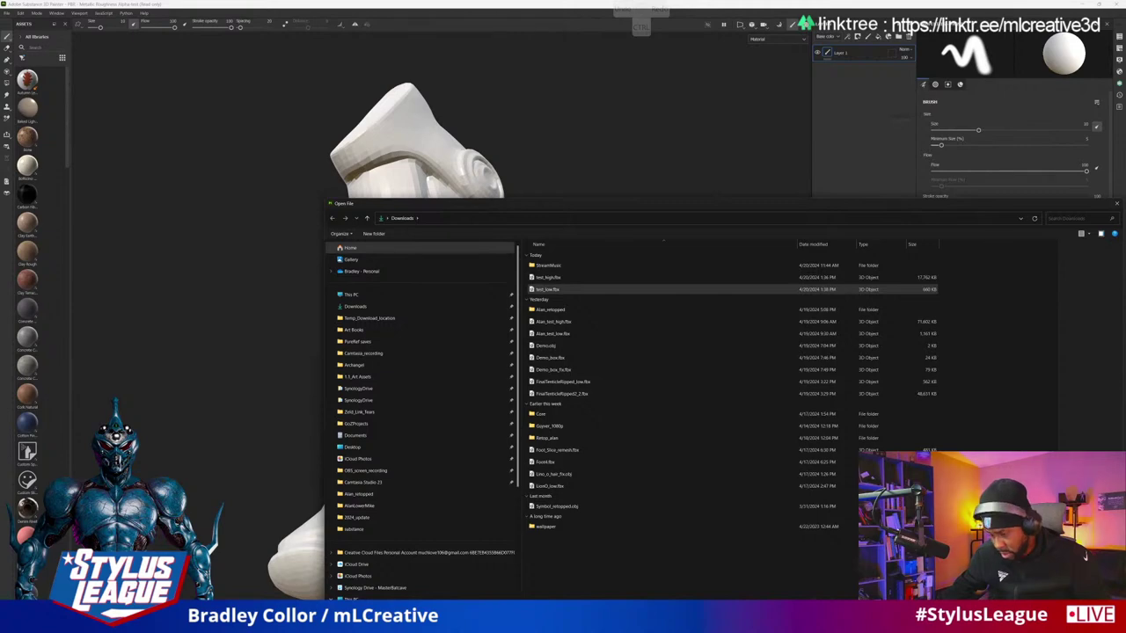
key(Return)
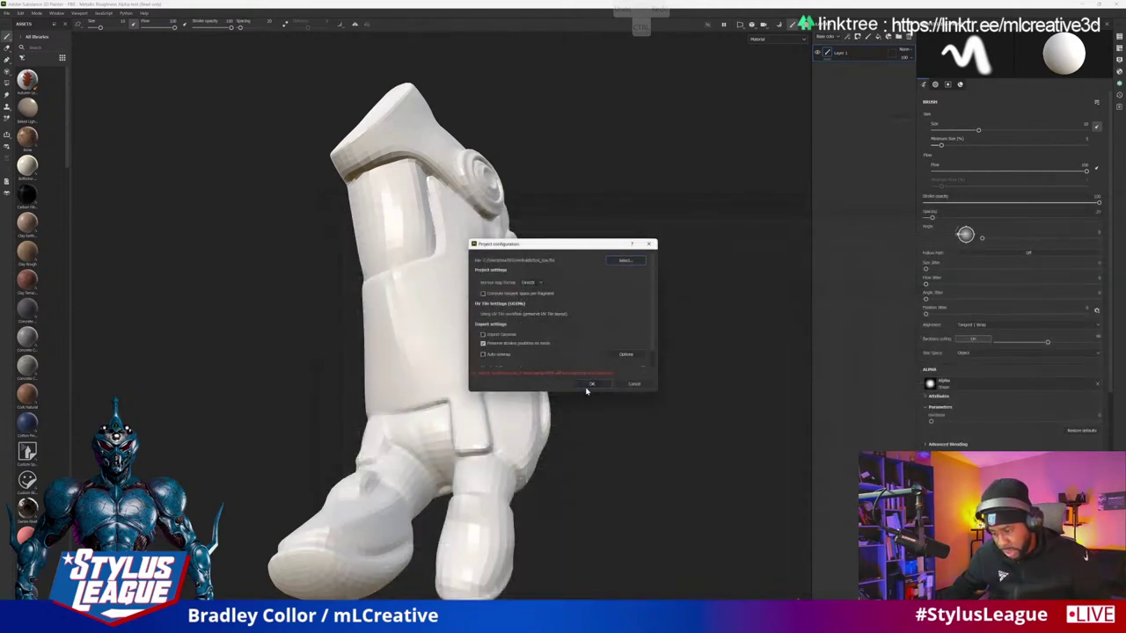
click(589, 387)
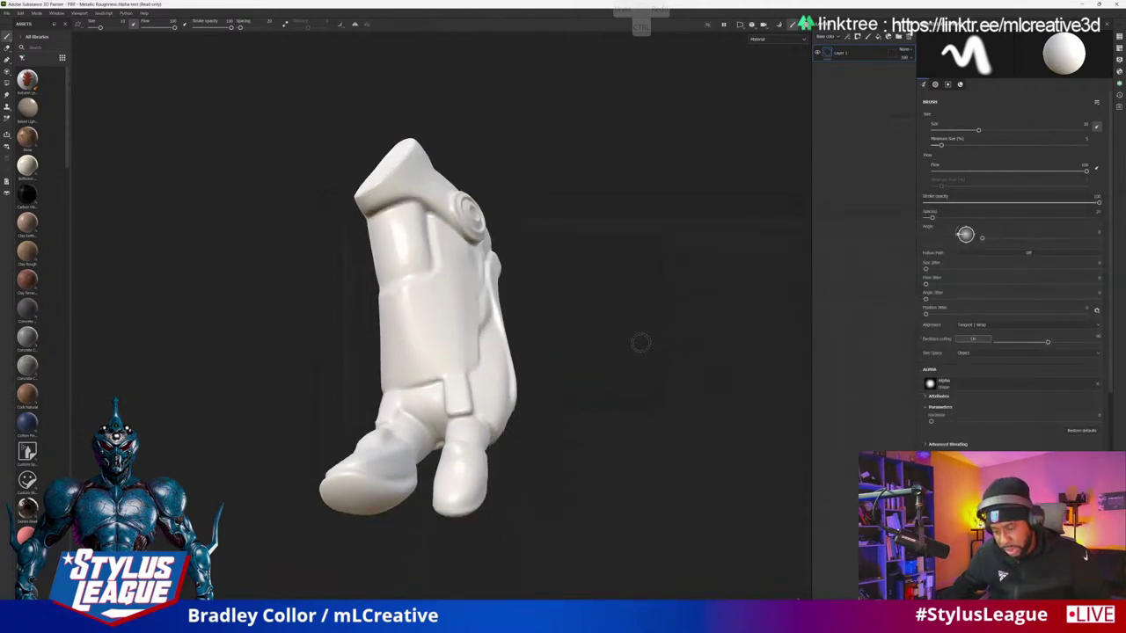
alt+drag(640, 343, 636, 379)
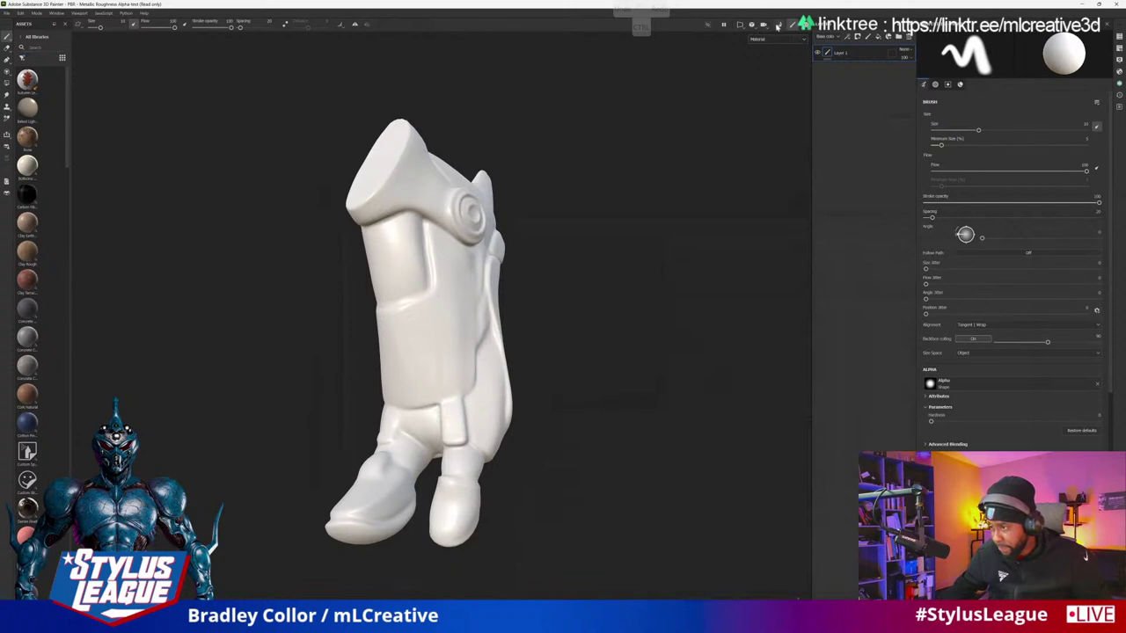
Step: In the baker, set output size to 4096 and load test_high.fbx as the high-poly mesh
click(779, 26)
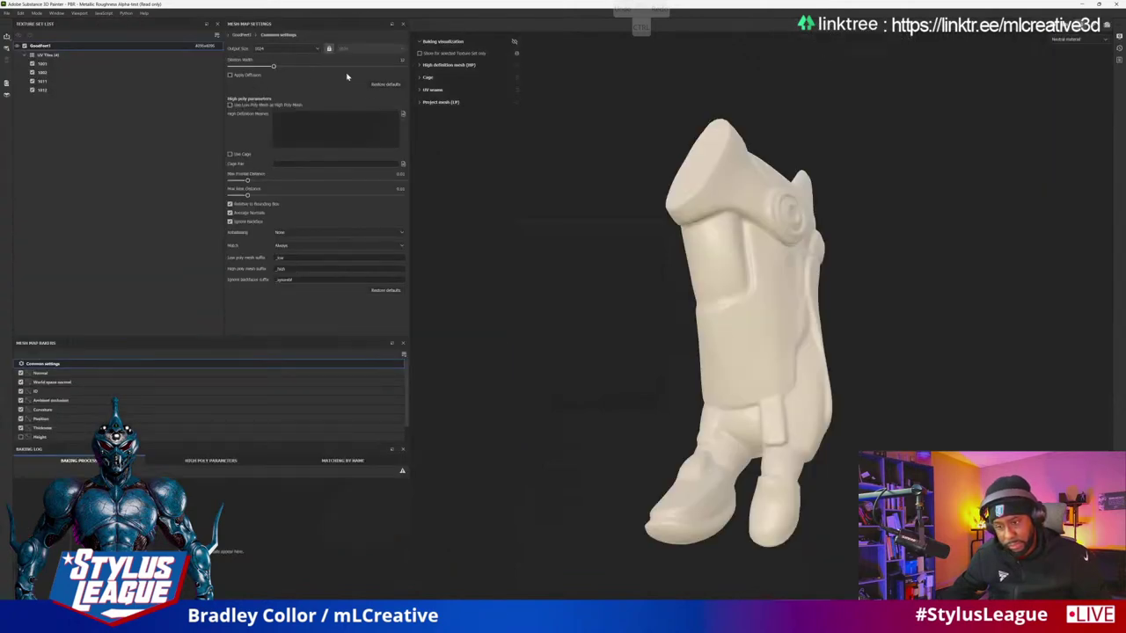
click(284, 50)
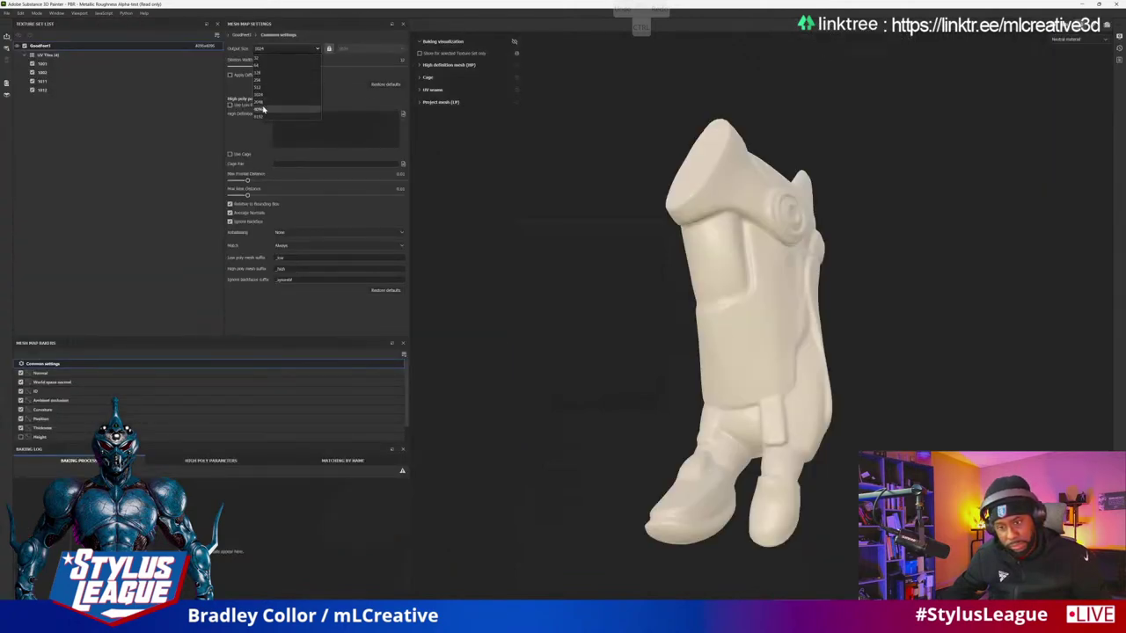
click(263, 109)
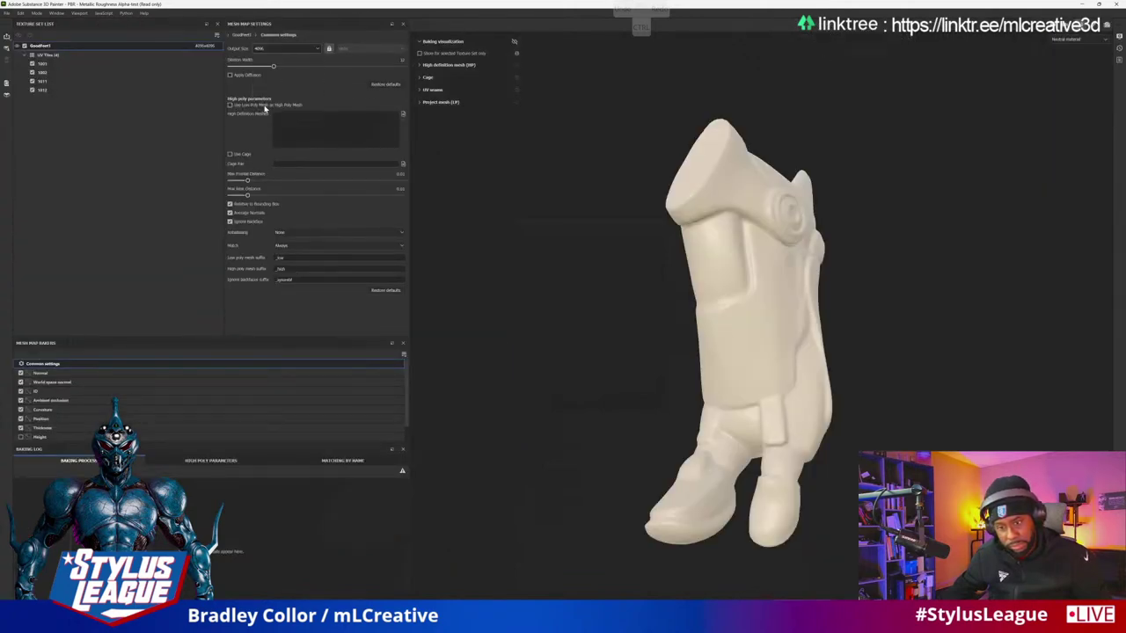
click(403, 114)
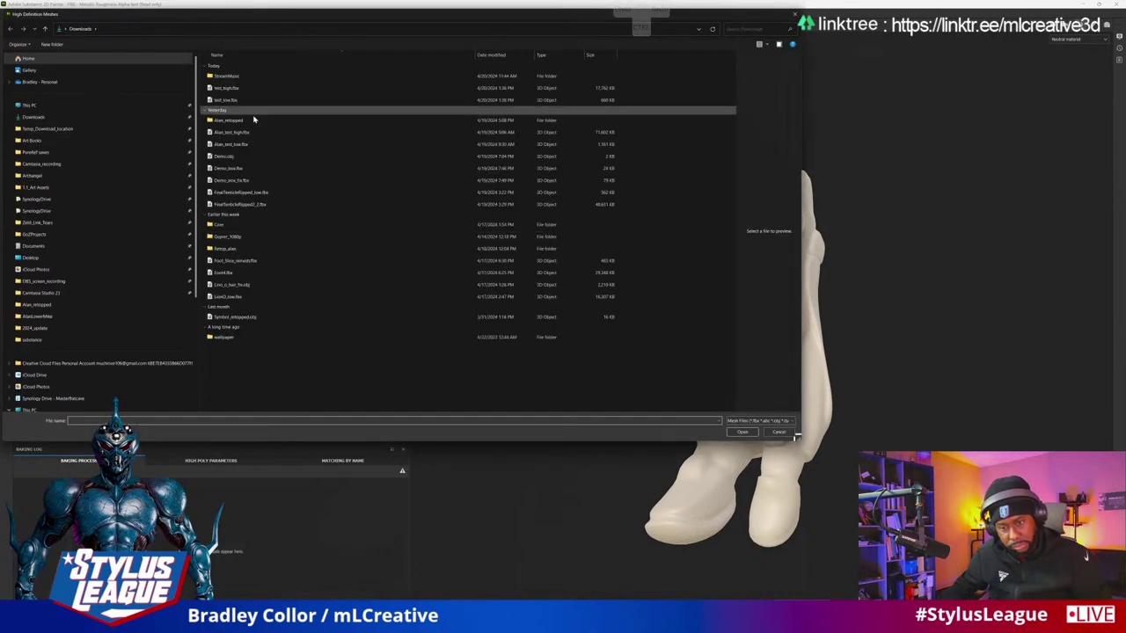
click(230, 88)
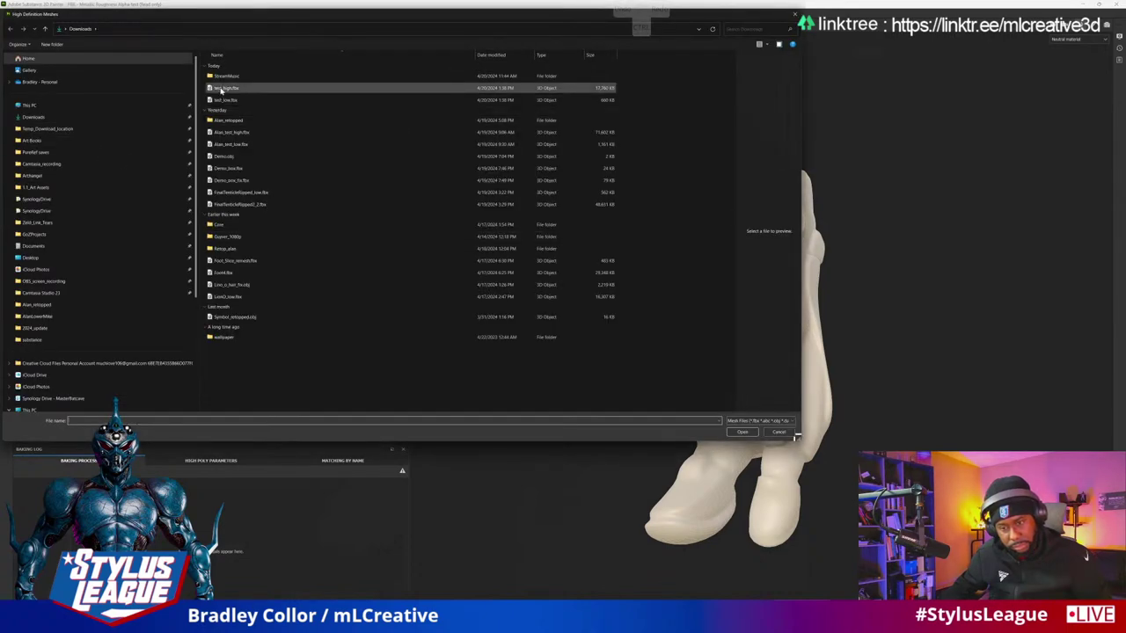
click(747, 433)
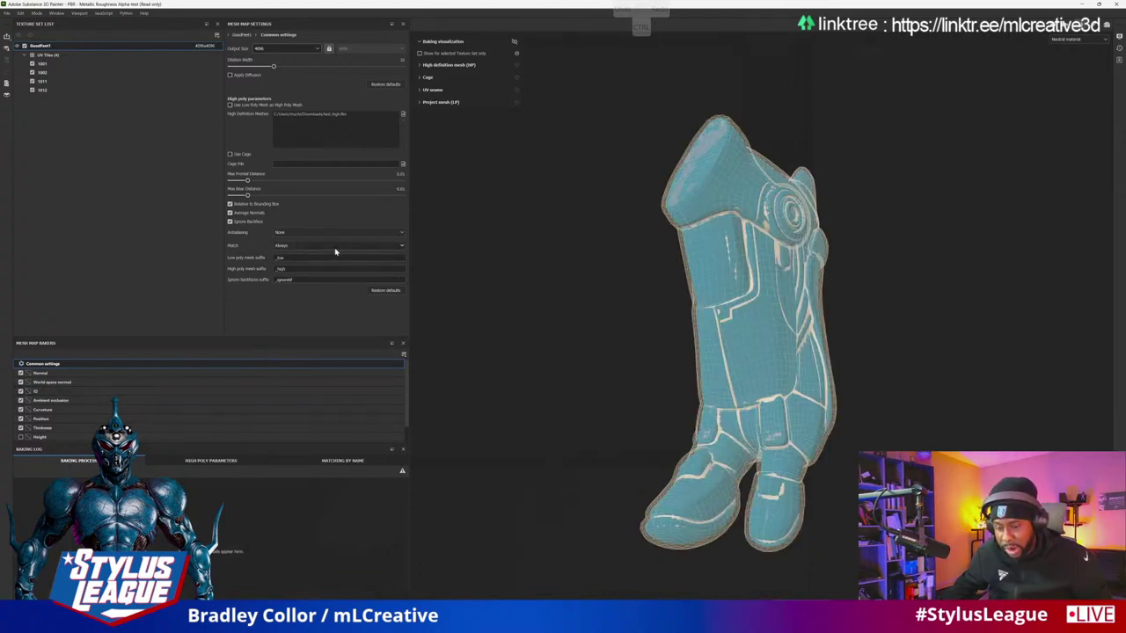
Step: Set the ID baker's Color Source to Vertex Color and start the bake
click(207, 392)
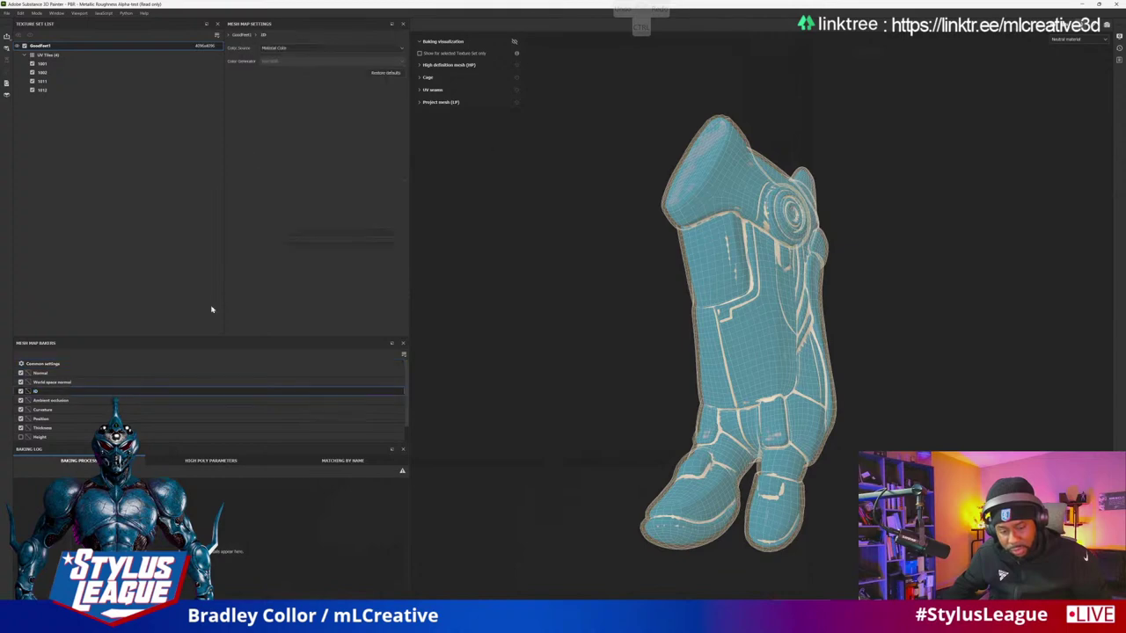
click(296, 49)
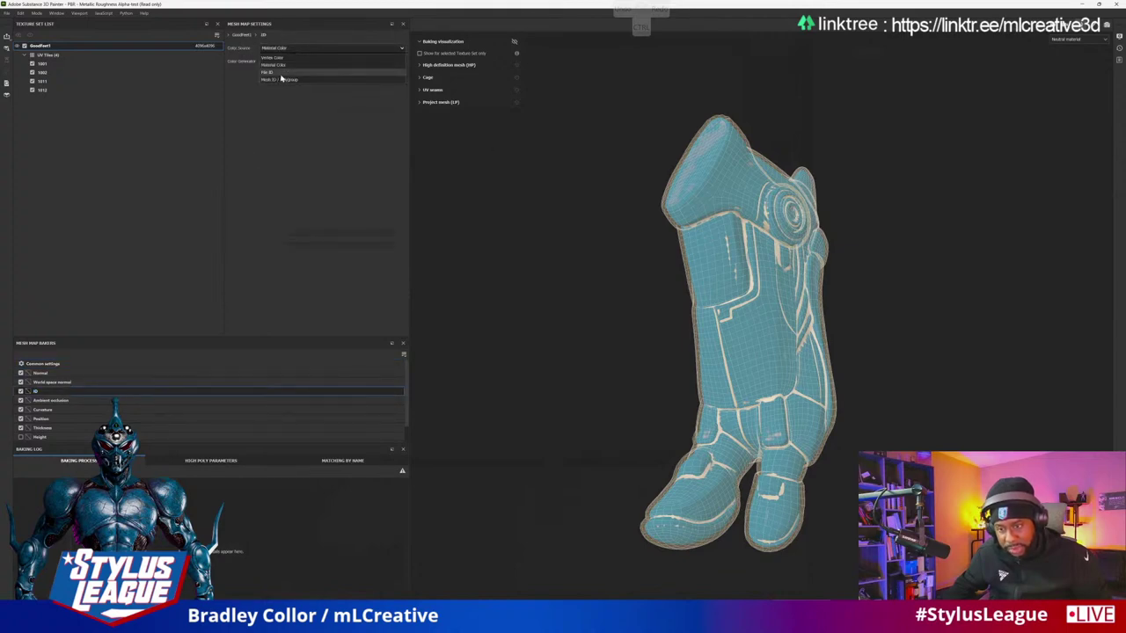
click(281, 58)
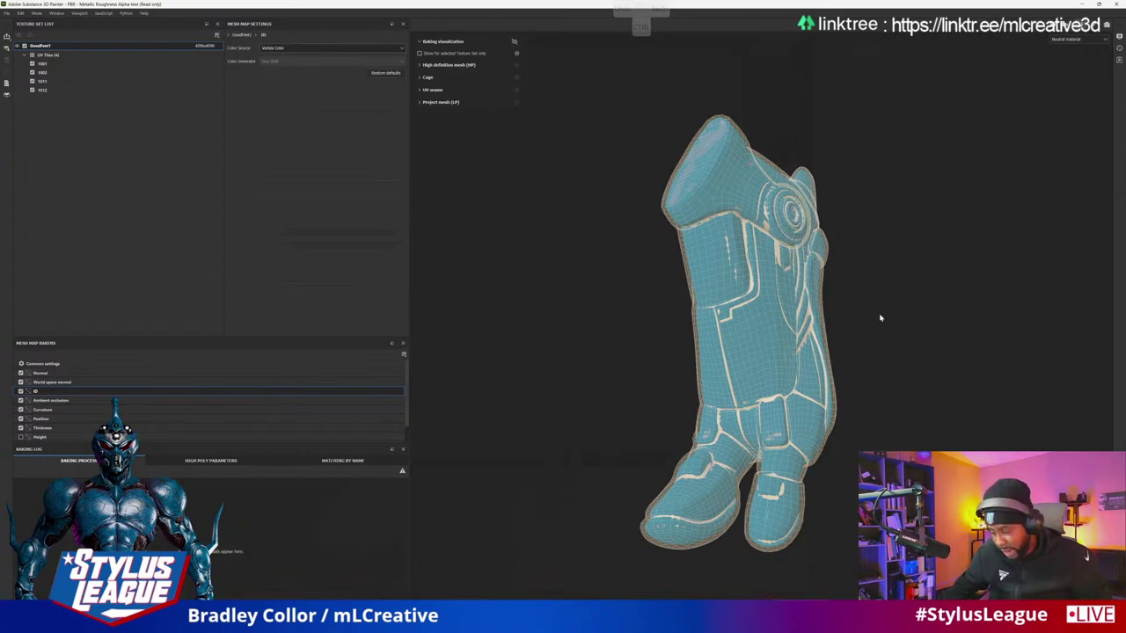
click(80, 374)
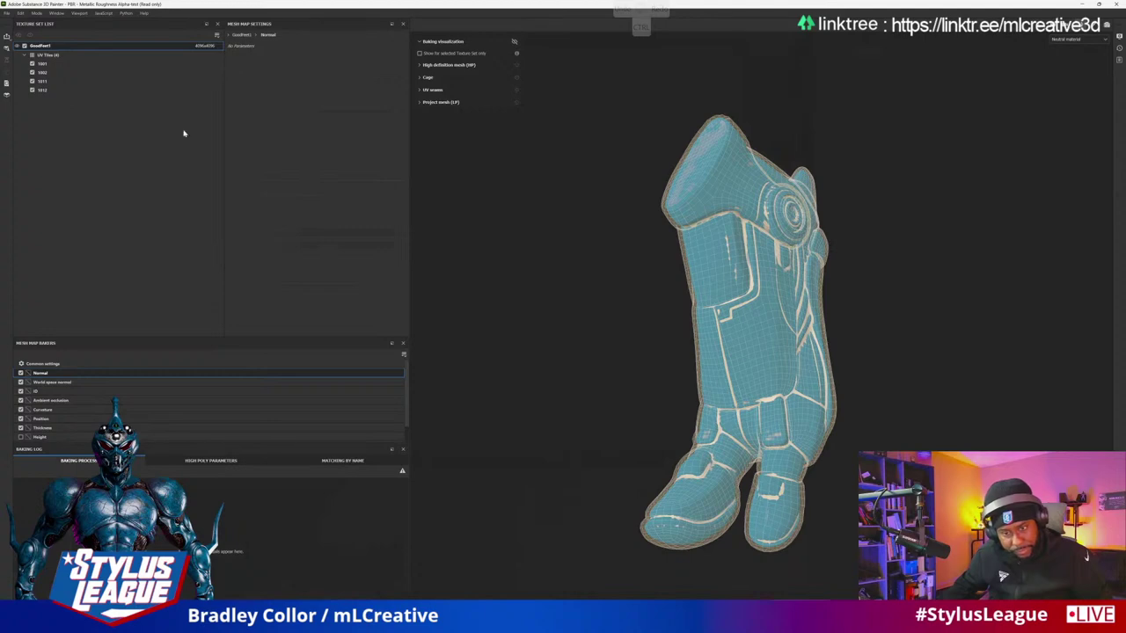
click(105, 364)
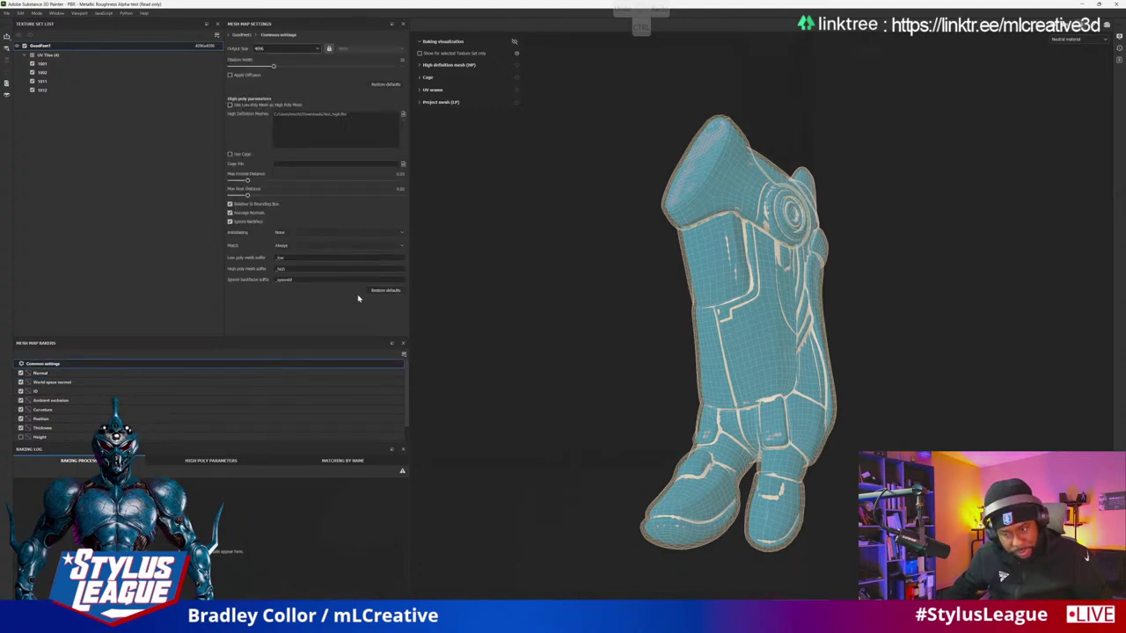
click(1002, 576)
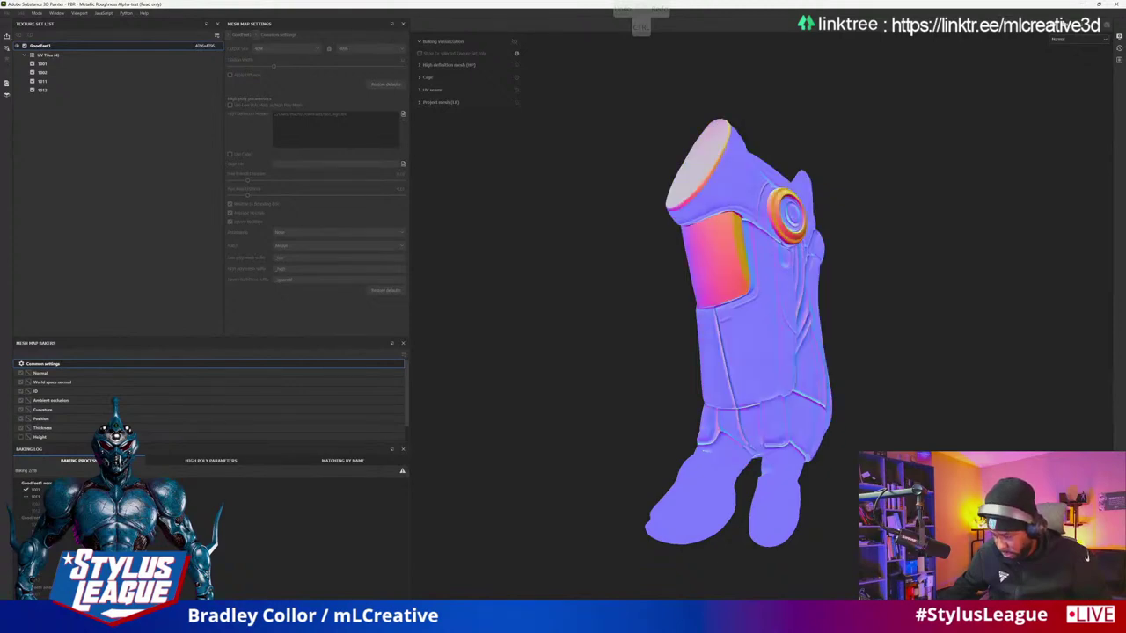
Step: Orbit the boot to check the normal, ID and position maps as they bake
scroll(970, 450, up, 3)
mouse_move(968, 450)
alt+mouse_down()
mouse_move(952, 447)
mouse_move(1121, 449)
mouse_move(979, 450)
alt+mouse_up()
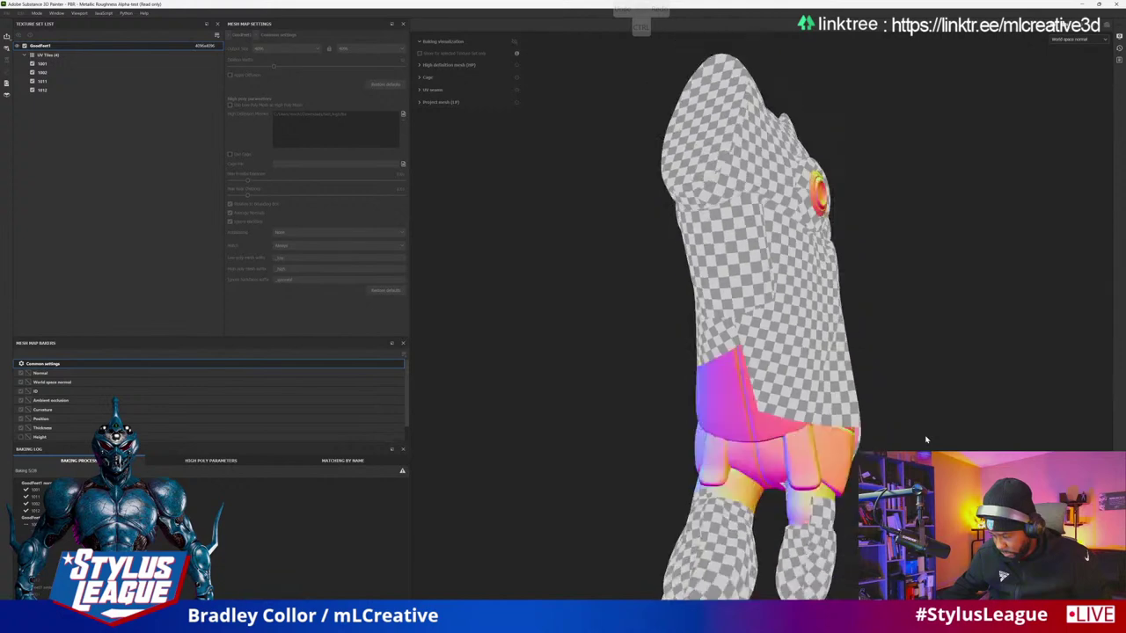
alt+drag(924, 451, 816, 288)
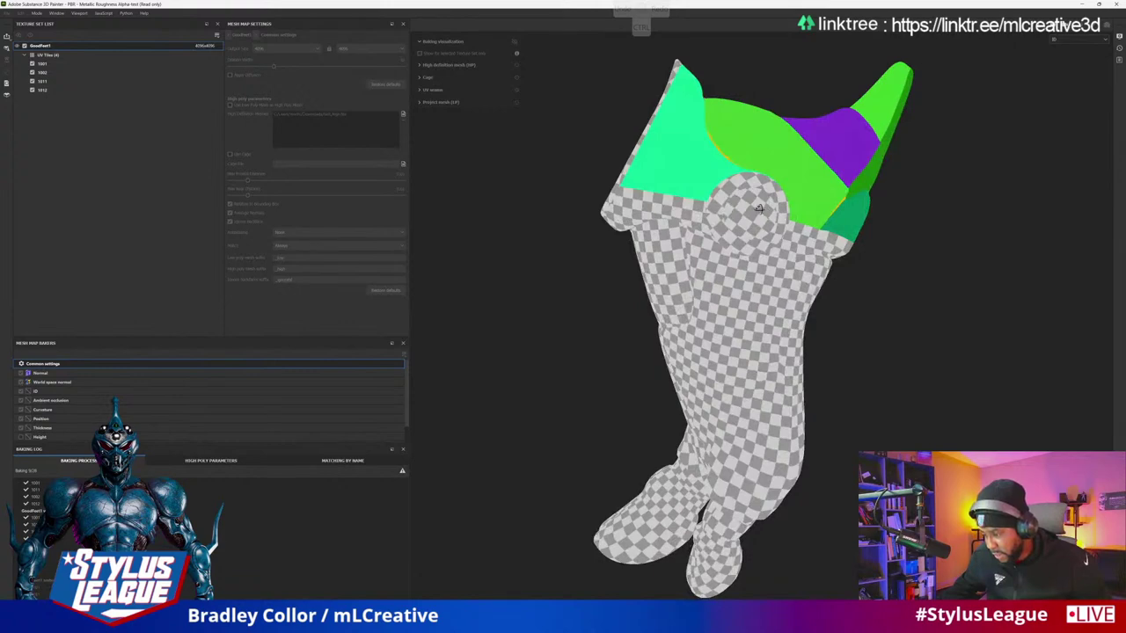
alt+drag(758, 208, 947, 289)
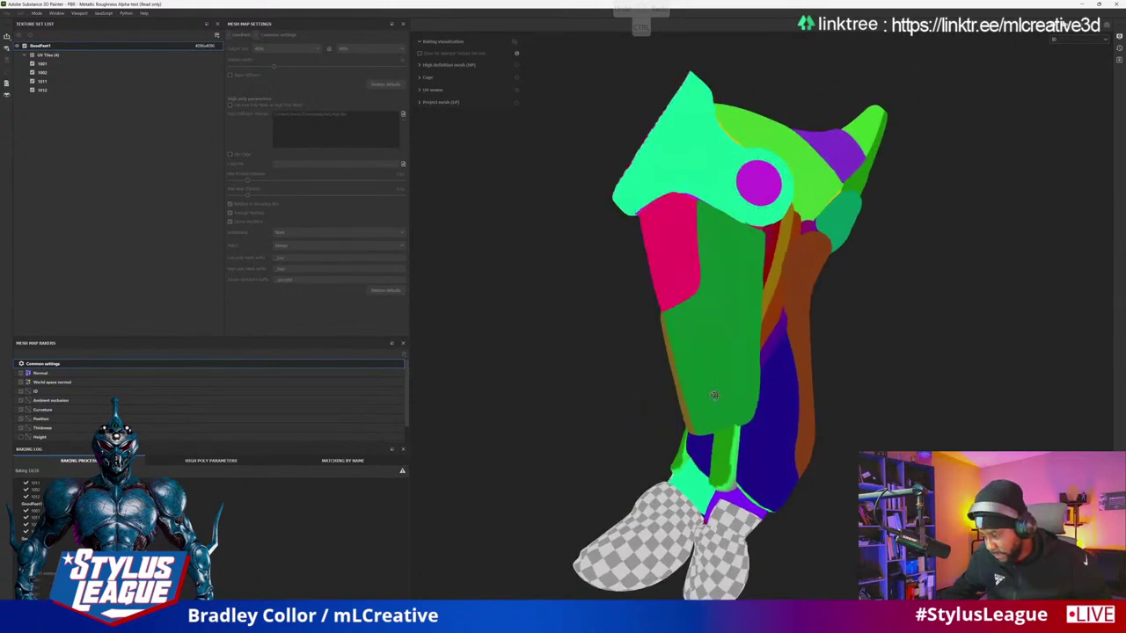
alt+drag(714, 396, 923, 357)
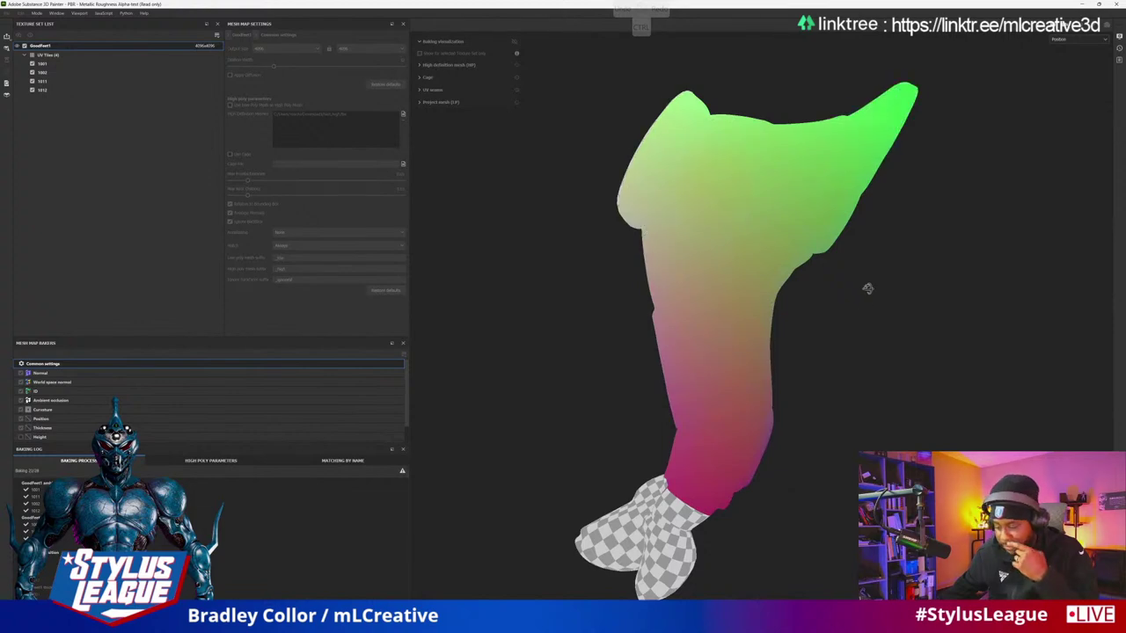
alt+drag(867, 289, 928, 329)
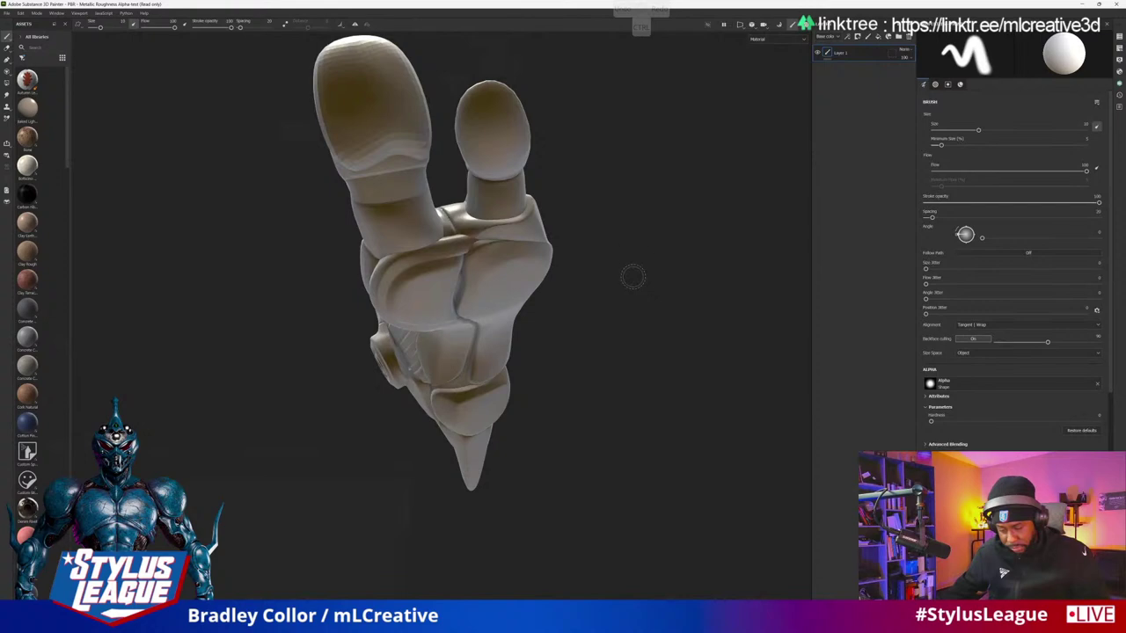
mouse_move(636, 289)
alt+mouse_down()
mouse_move(645, 385)
mouse_move(692, 554)
mouse_move(726, 459)
mouse_move(560, 478)
mouse_move(819, 495)
mouse_move(831, 456)
mouse_move(698, 452)
mouse_move(645, 475)
mouse_move(624, 359)
mouse_move(683, 464)
mouse_move(688, 419)
mouse_move(669, 375)
mouse_move(598, 326)
mouse_move(431, 143)
mouse_move(367, 196)
mouse_move(555, 229)
mouse_move(531, 209)
mouse_move(811, 220)
alt+mouse_up()
alt+drag(628, 211, 659, 167)
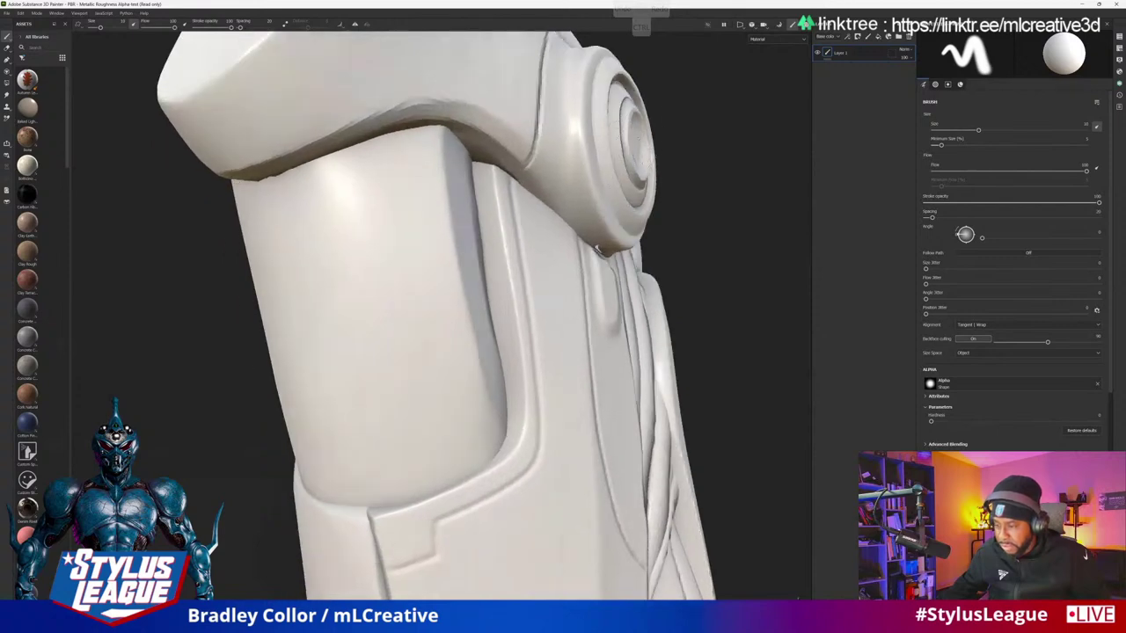
alt+drag(599, 250, 501, 185)
mouse_move(587, 252)
alt+mouse_down()
mouse_move(802, 252)
mouse_move(508, 239)
mouse_move(492, 361)
mouse_move(548, 357)
mouse_move(382, 334)
alt+mouse_up()
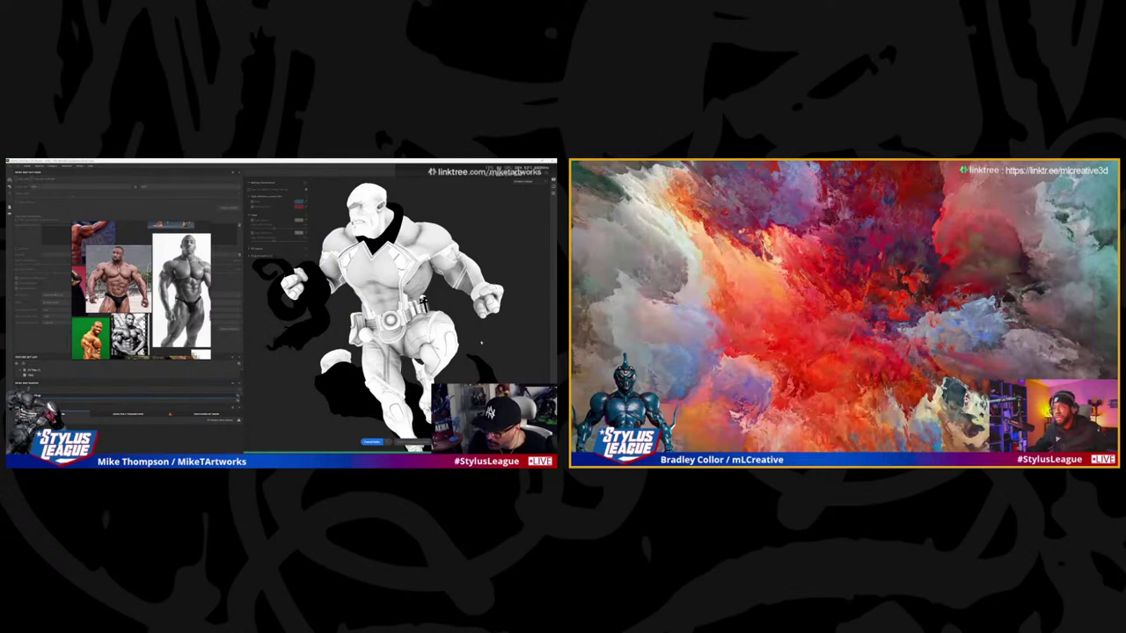
Step: Zoom in and orbit to the muscular character's left side during the bake
scroll(483, 340, up, 2)
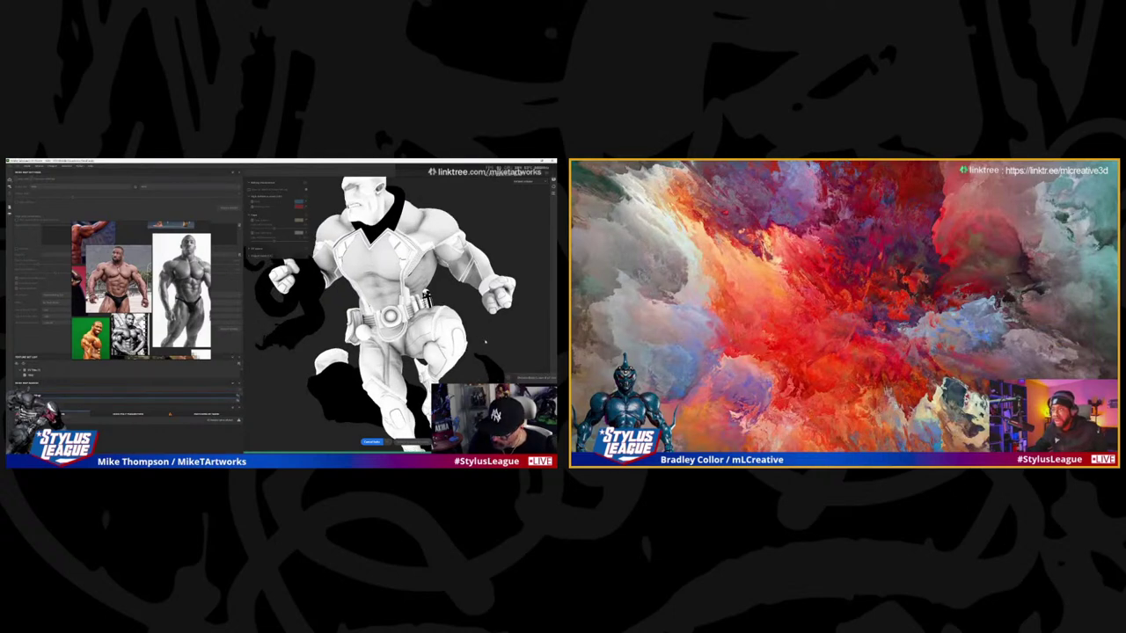
drag(480, 336, 484, 334)
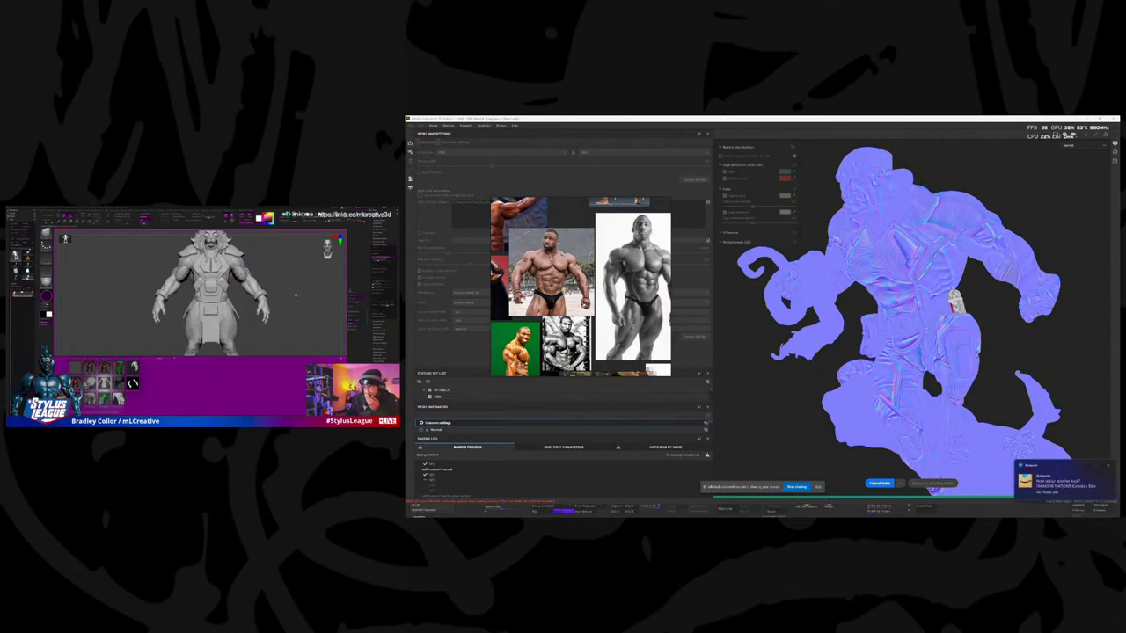
Step: Dismiss the notification toast, then bring up the Windows launcher
click(1109, 467)
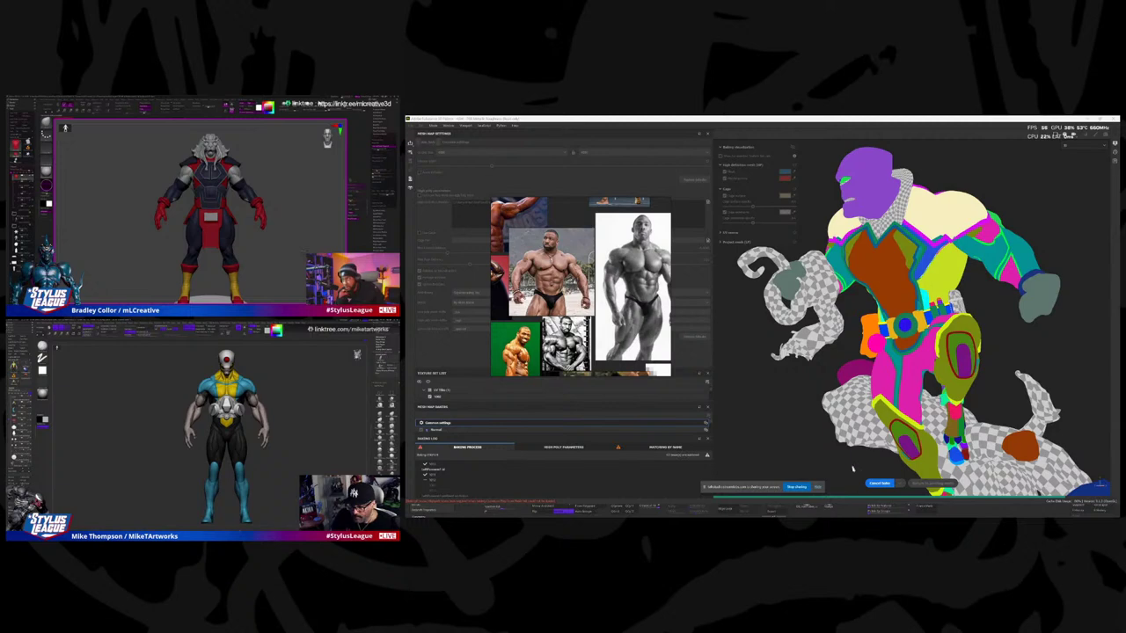
key(super)
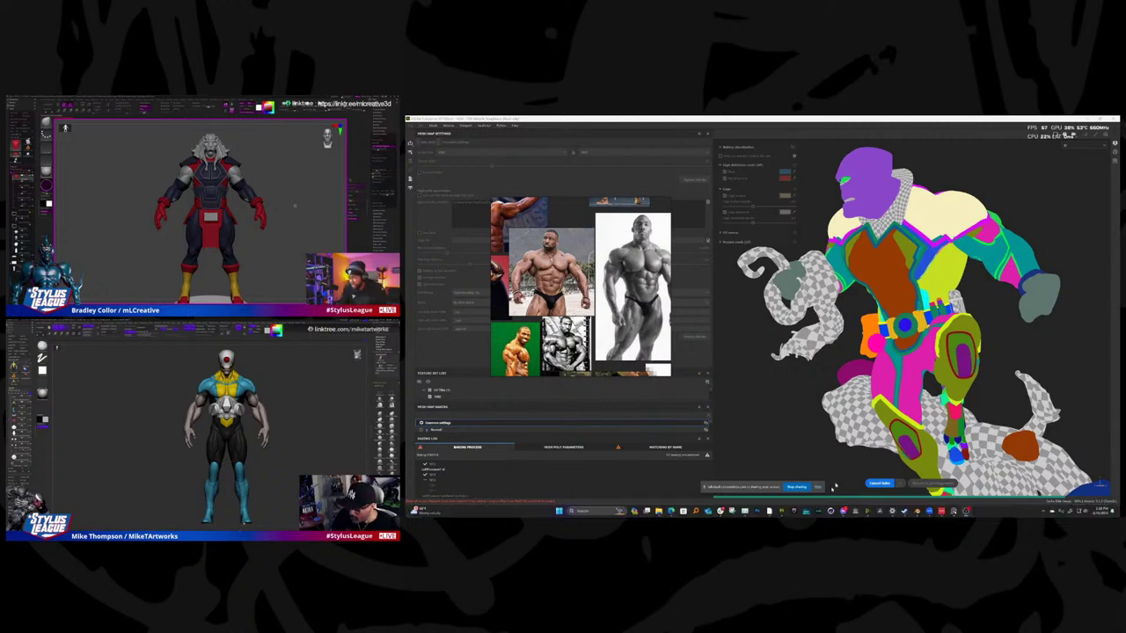
Step: Bring the blue-and-yellow figure's ZBrush window forward and toggle the quick command popup
mouse_move(771, 512)
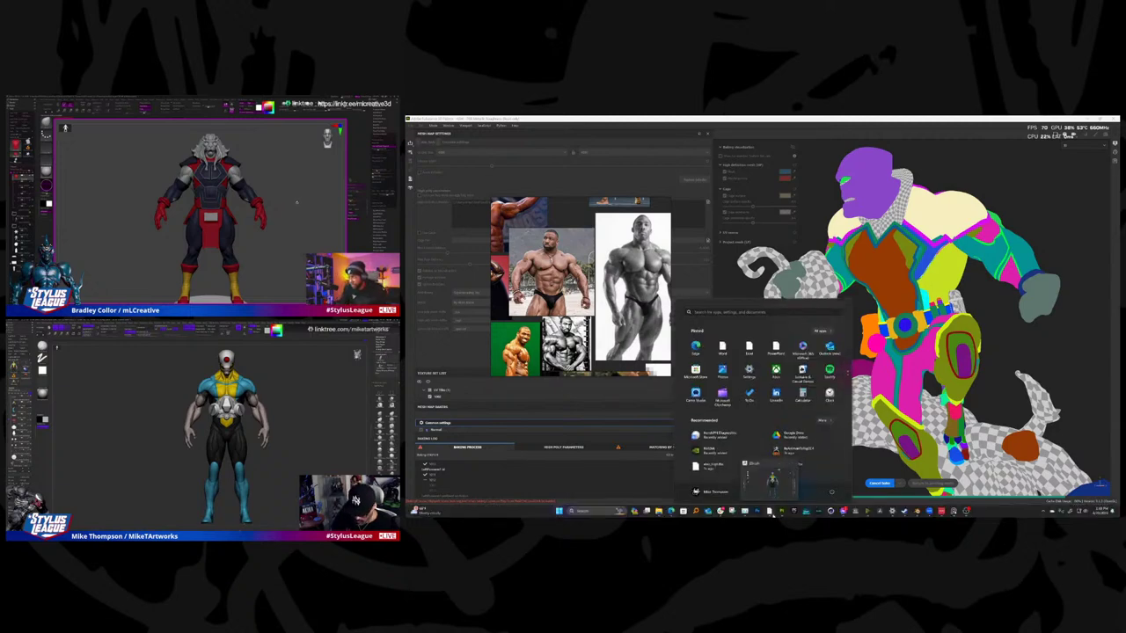
click(770, 512)
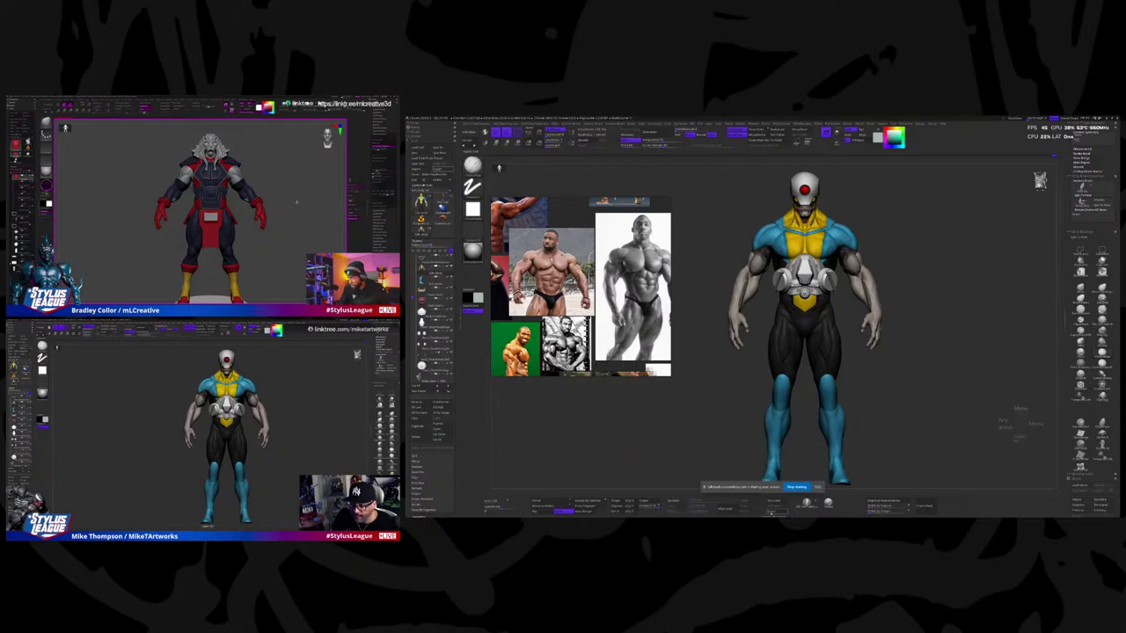
key(space)
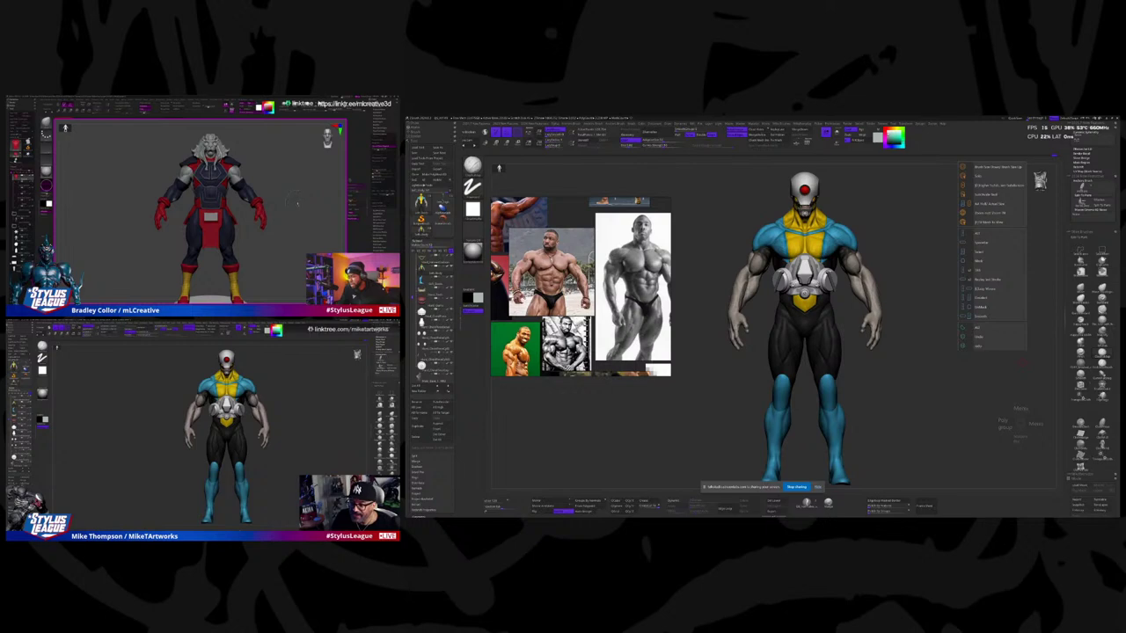
key(space)
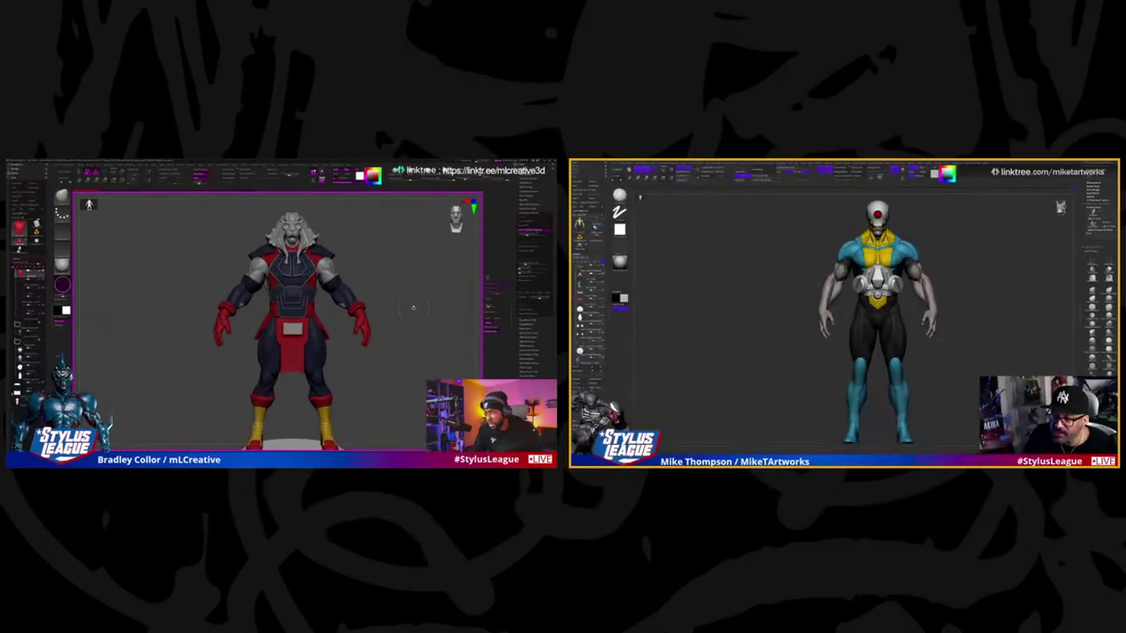
Step: Fill the armored figure's upper arms green, then undo it and zoom out
drag(413, 309, 364, 321)
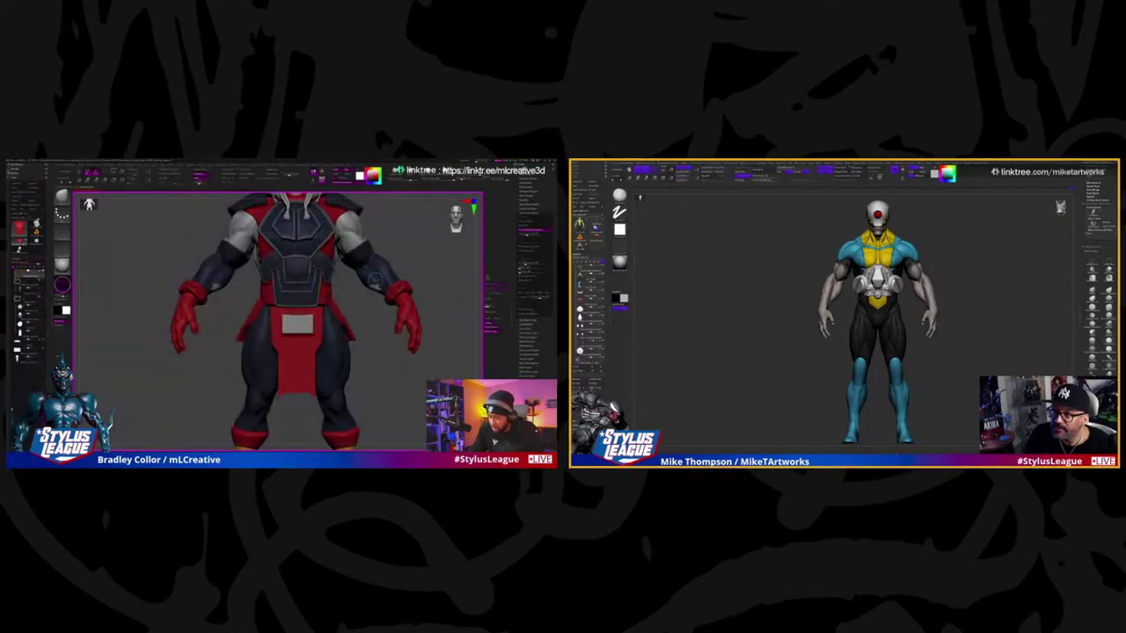
key(space)
click(378, 303)
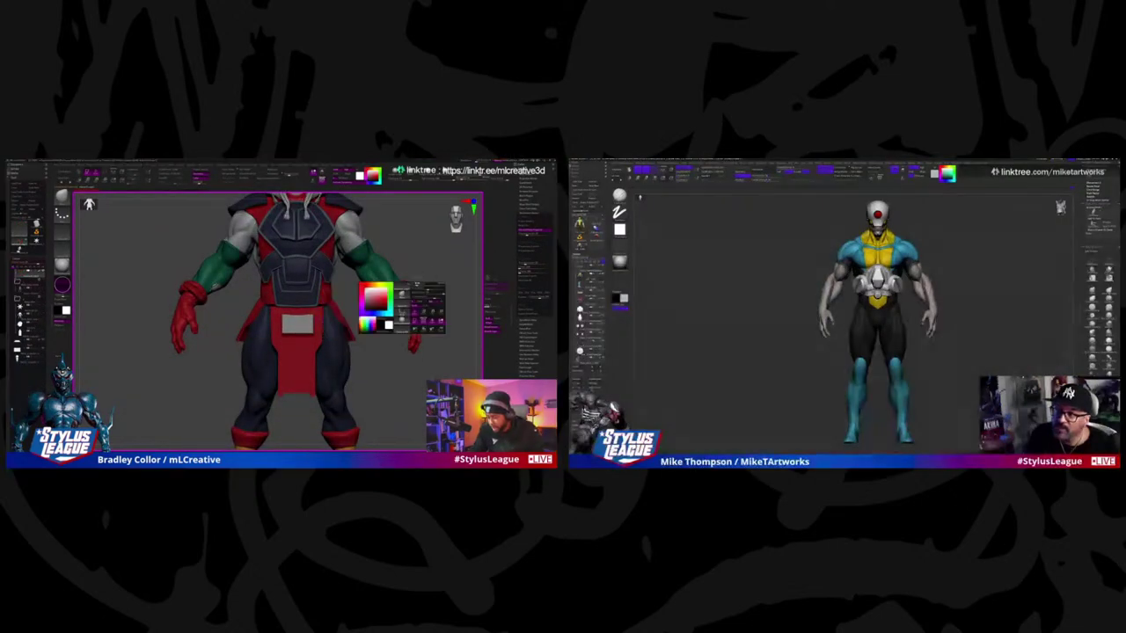
key(ctrl+z)
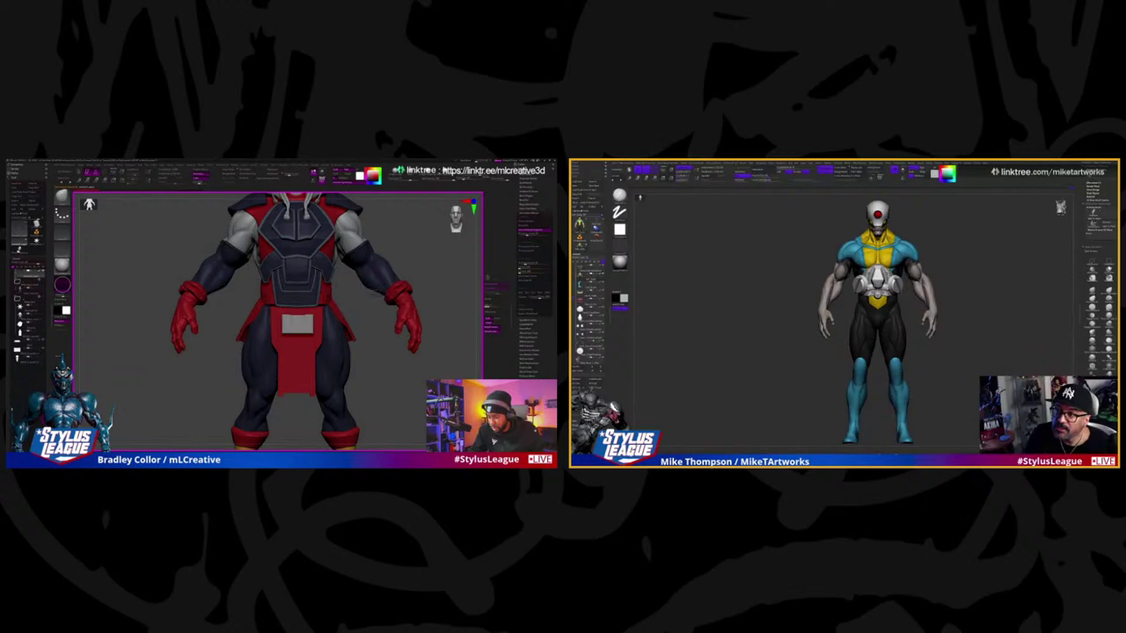
alt+drag(425, 281, 458, 299)
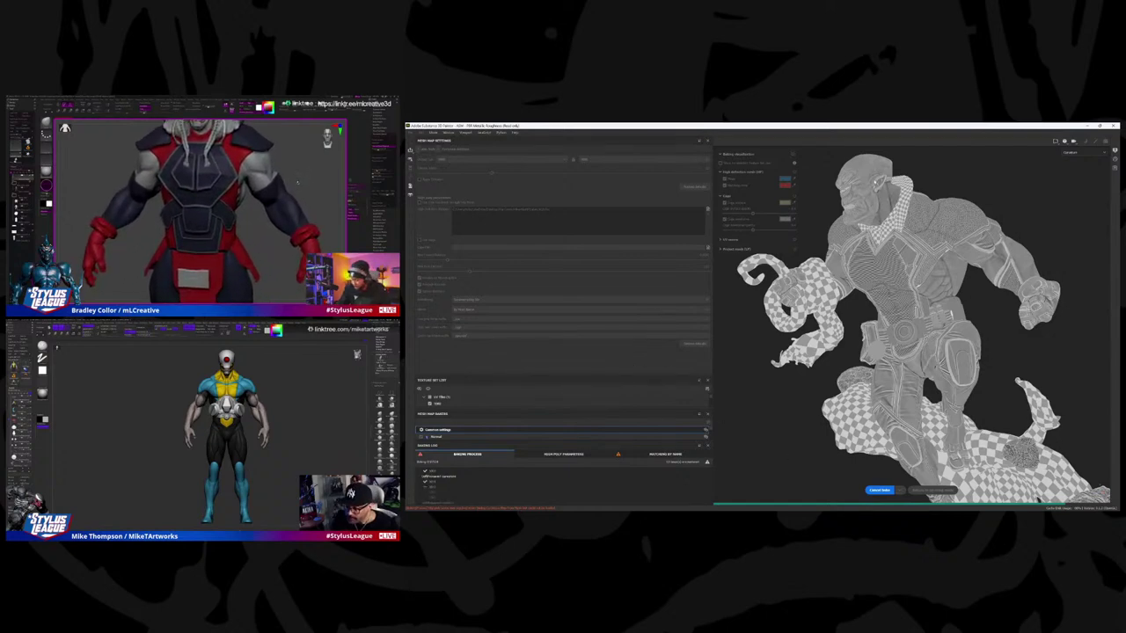
scroll(869, 209, up, 3)
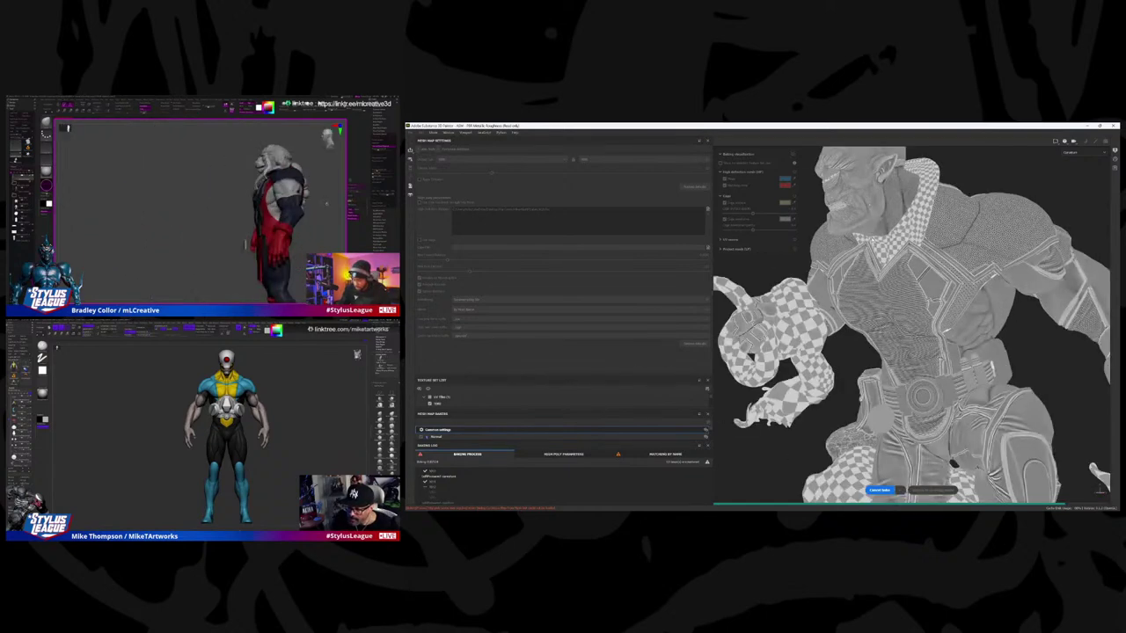
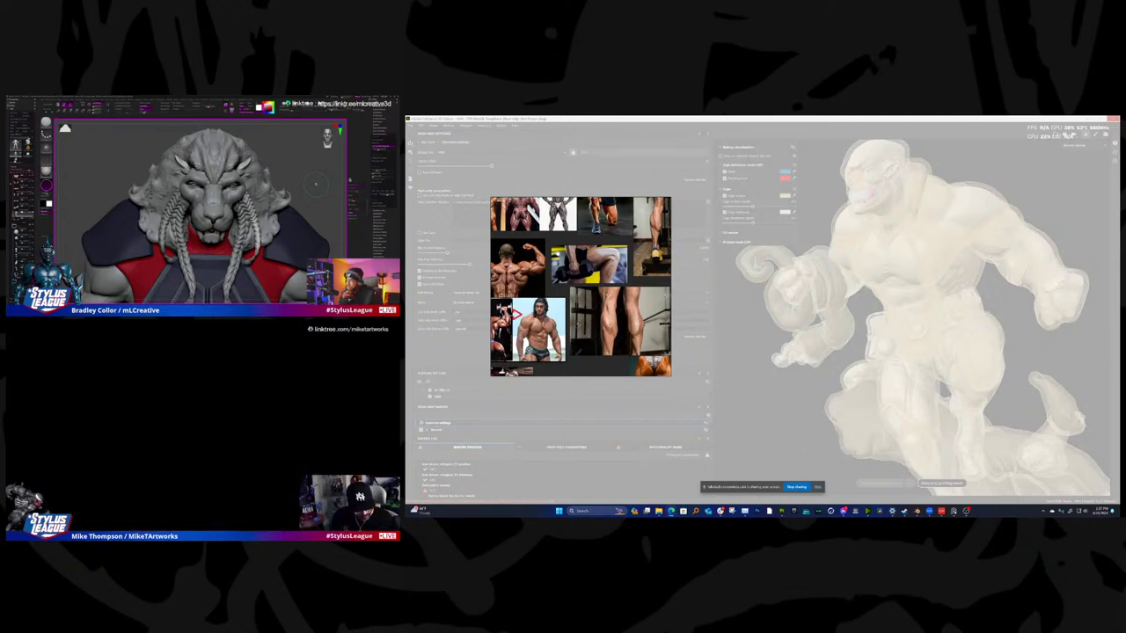
Step: Bring Substance 3D Painter's stalled Saving window to the front
key(alt+Tab)
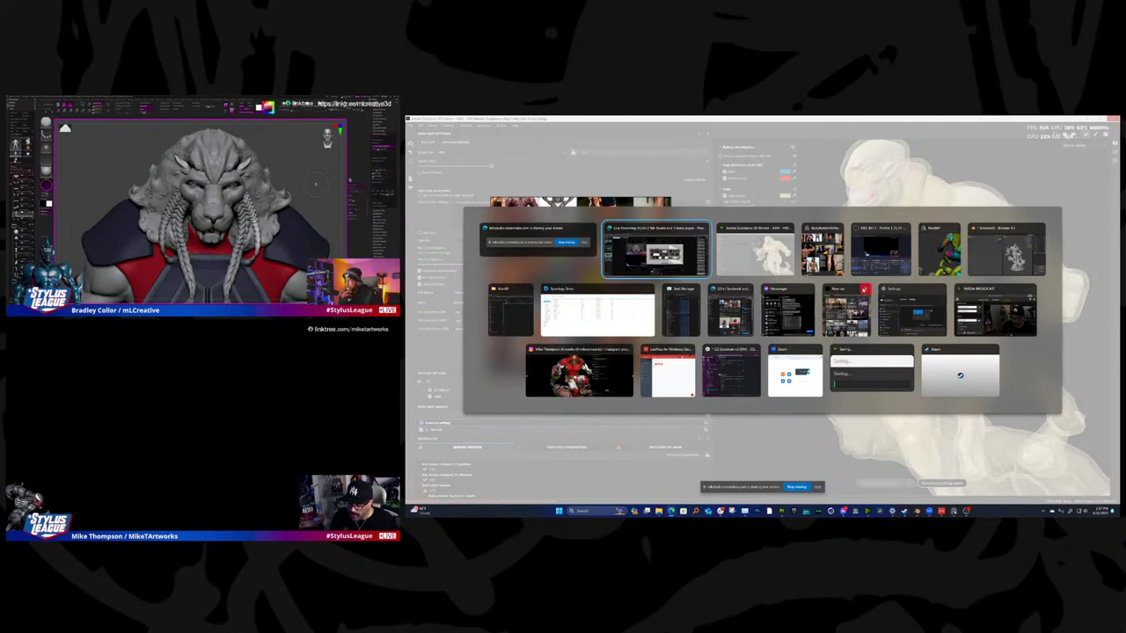
click(855, 321)
key(alt+Tab)
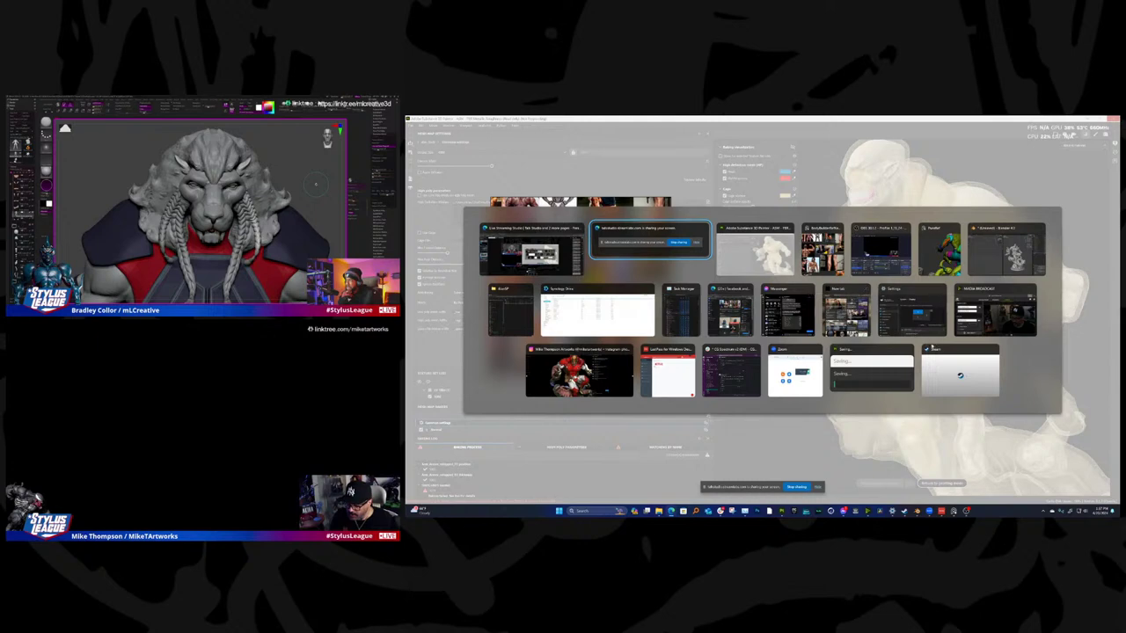
click(882, 350)
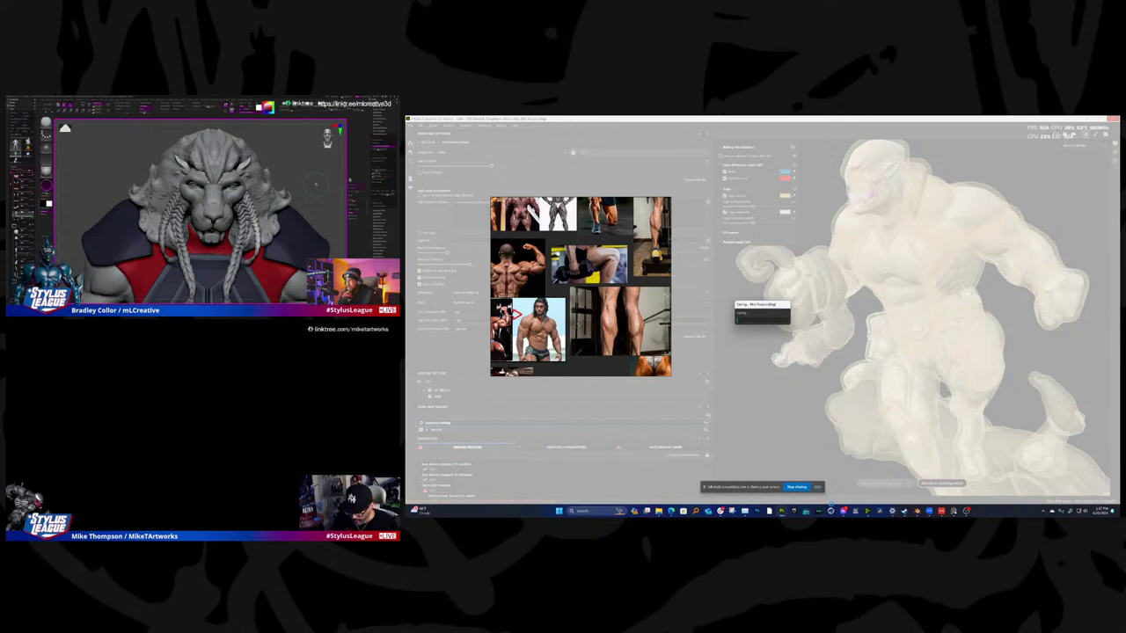
Step: Open Task Manager with Ctrl+Shift+Esc
key(super)
key(Escape)
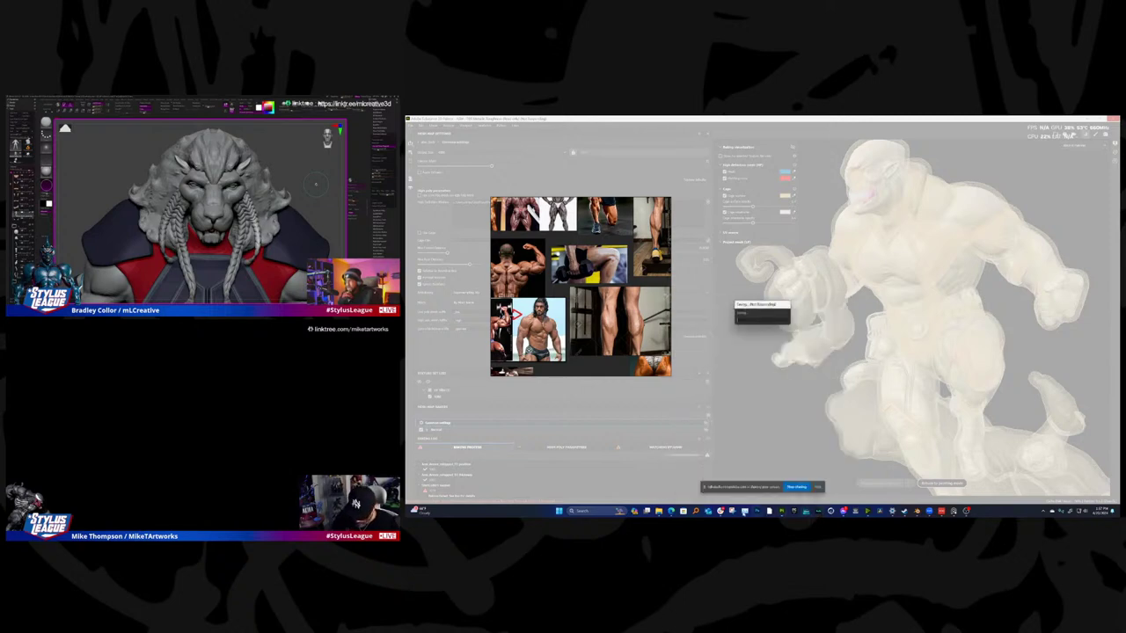
key(ctrl+shift+Escape)
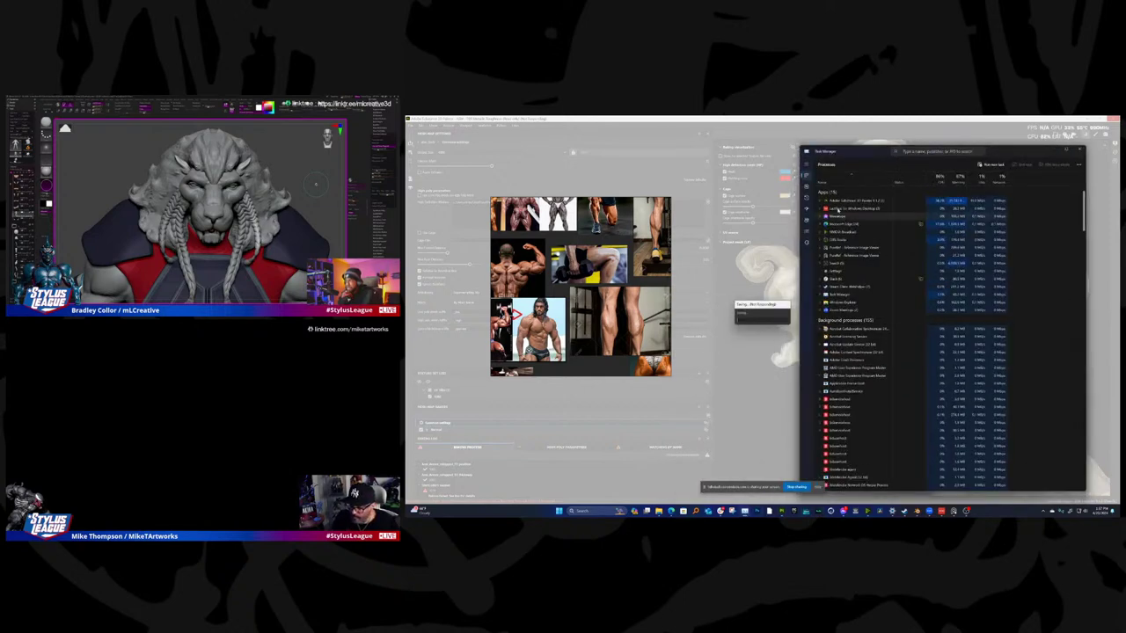
Step: Expand Substance 3D Painter's processes, end Zoom Meetings and Slack, and wait for Painter to respond
click(821, 200)
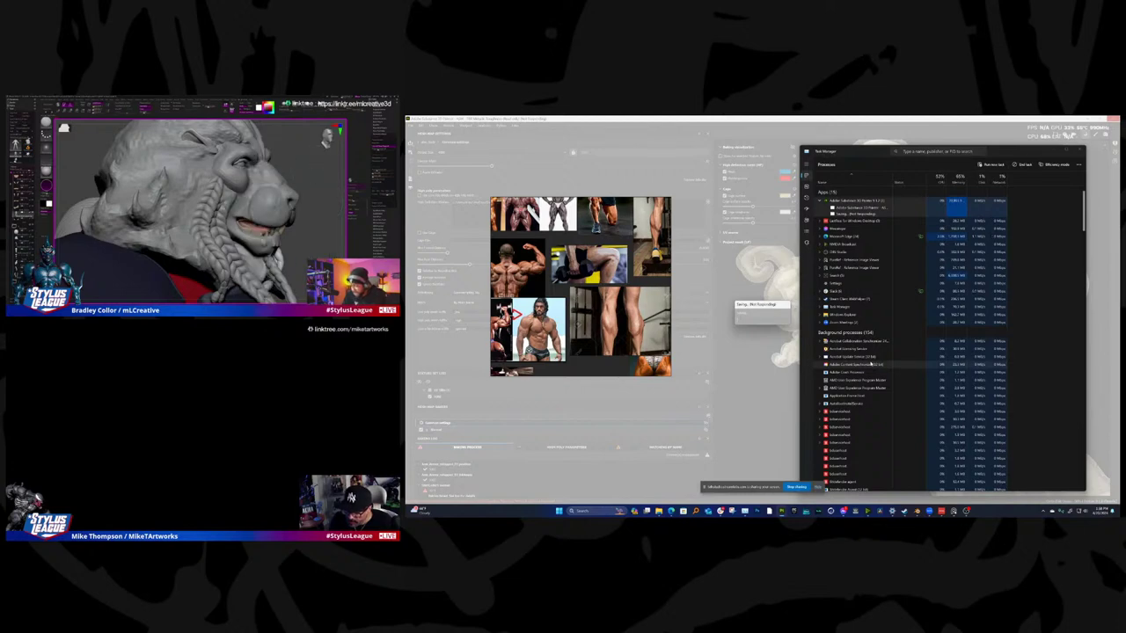
right_click(851, 323)
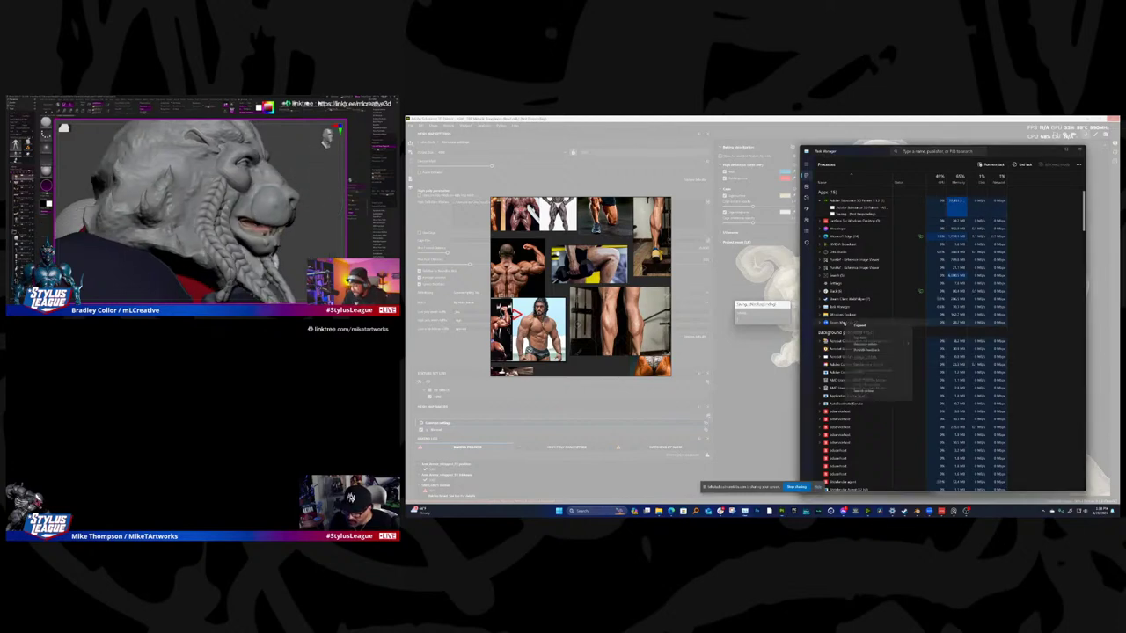
click(860, 337)
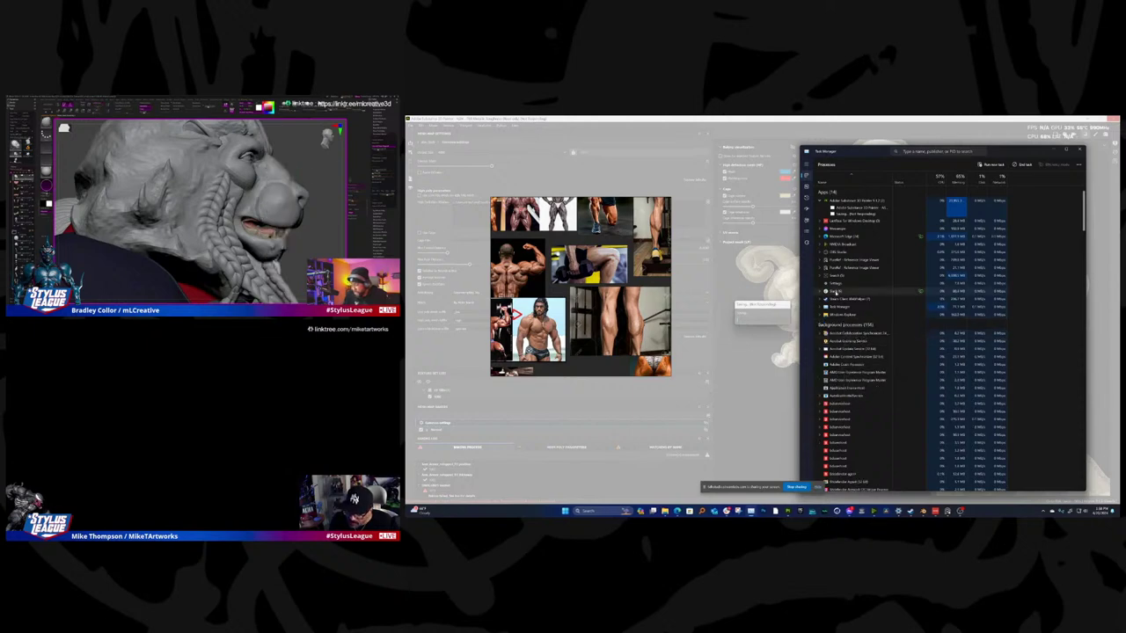
right_click(844, 293)
click(859, 310)
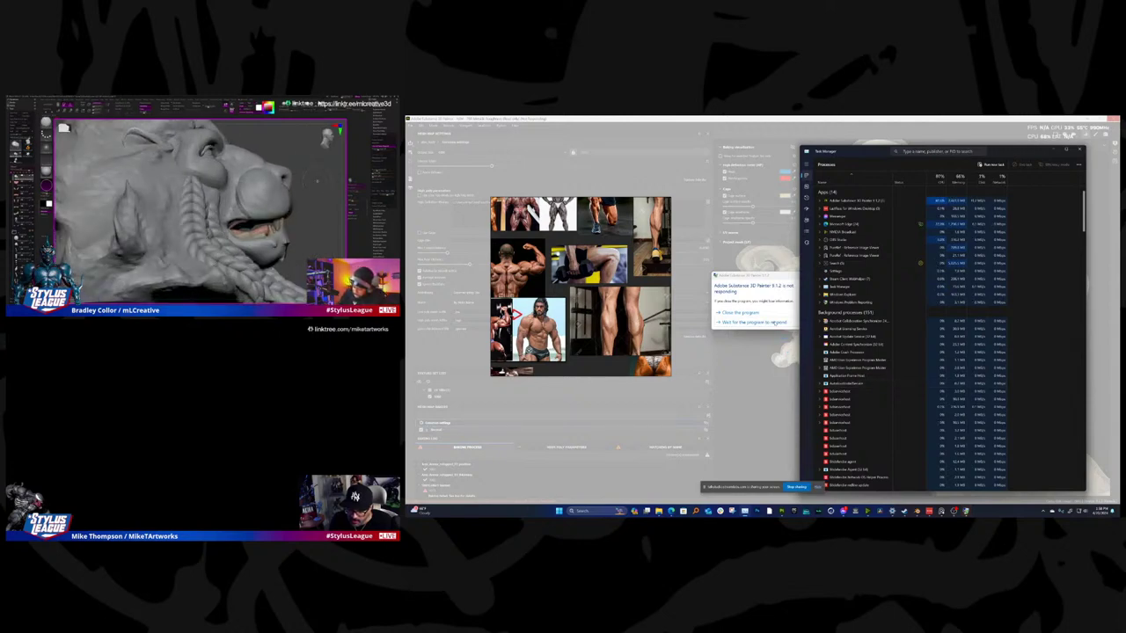
click(771, 322)
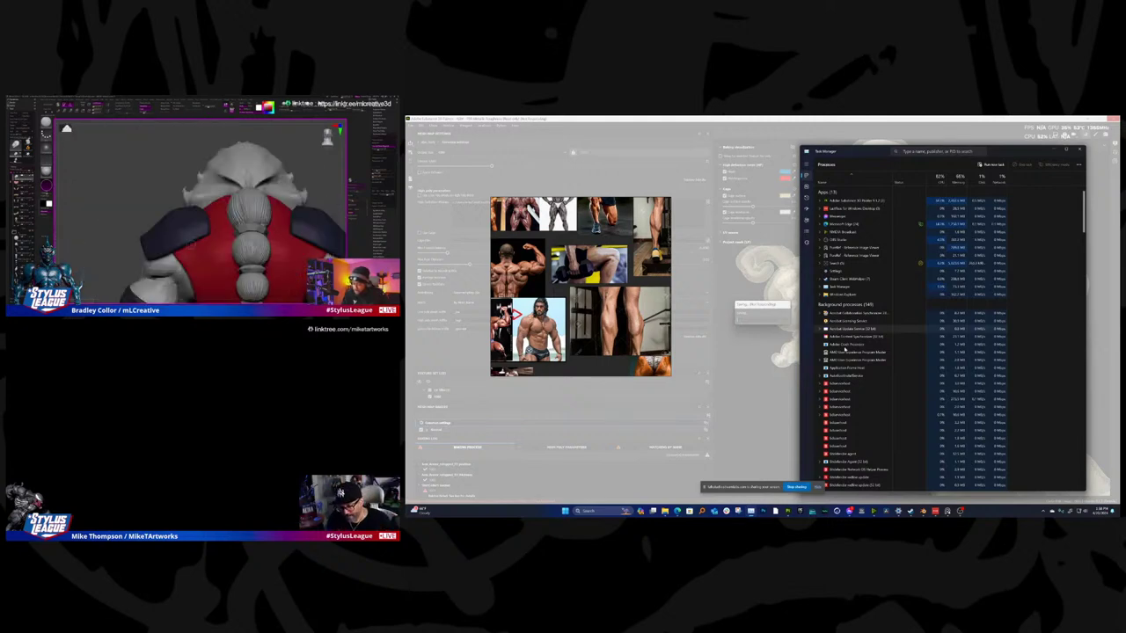
mouse_move(677, 512)
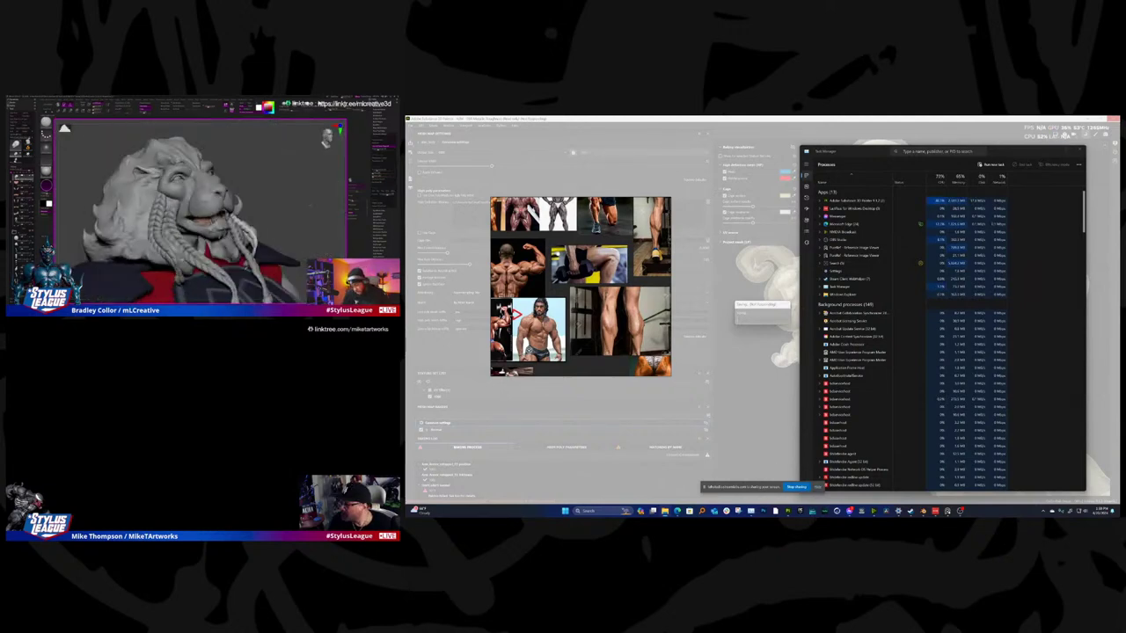
Step: Check the project folder in File Explorer, then force-close the unresponsive Substance 3D Painter
key(super+e)
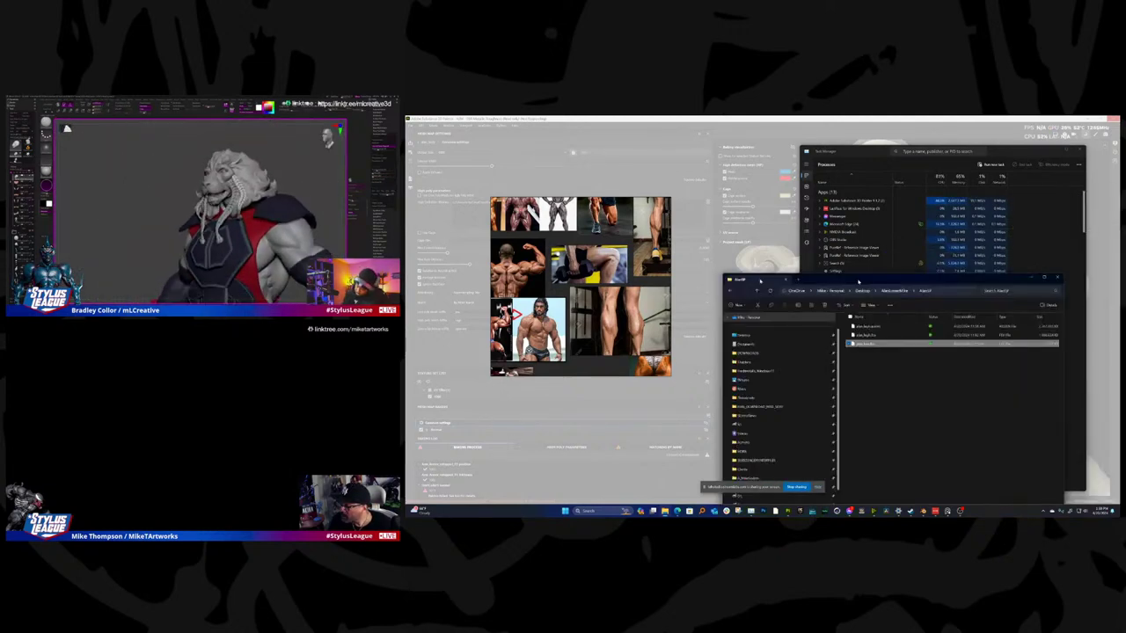
drag(866, 273, 792, 204)
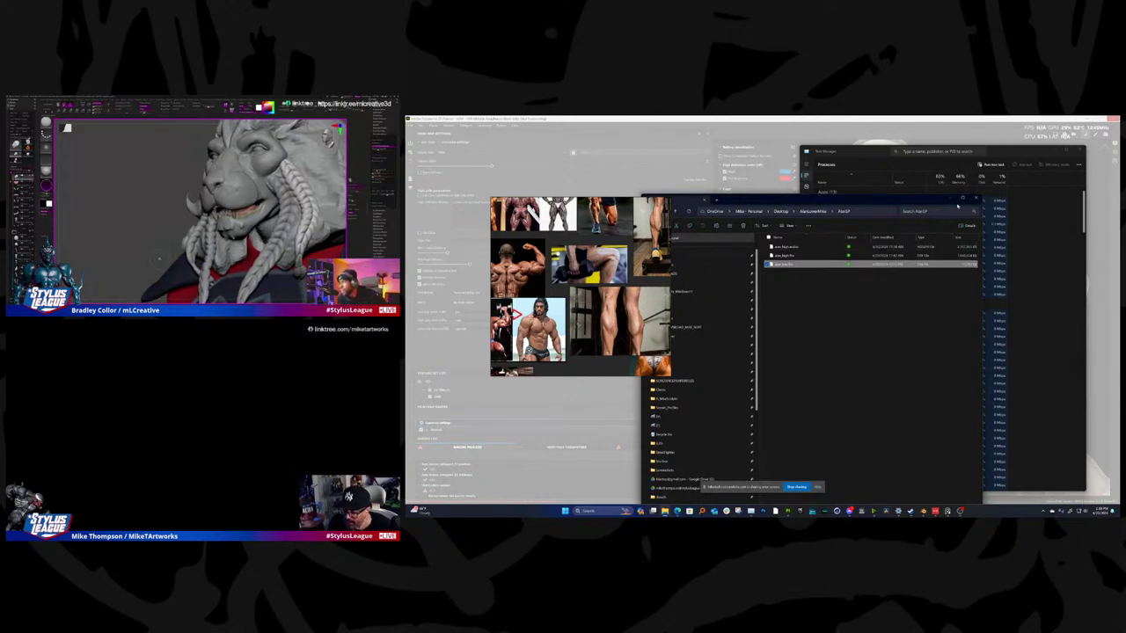
click(949, 196)
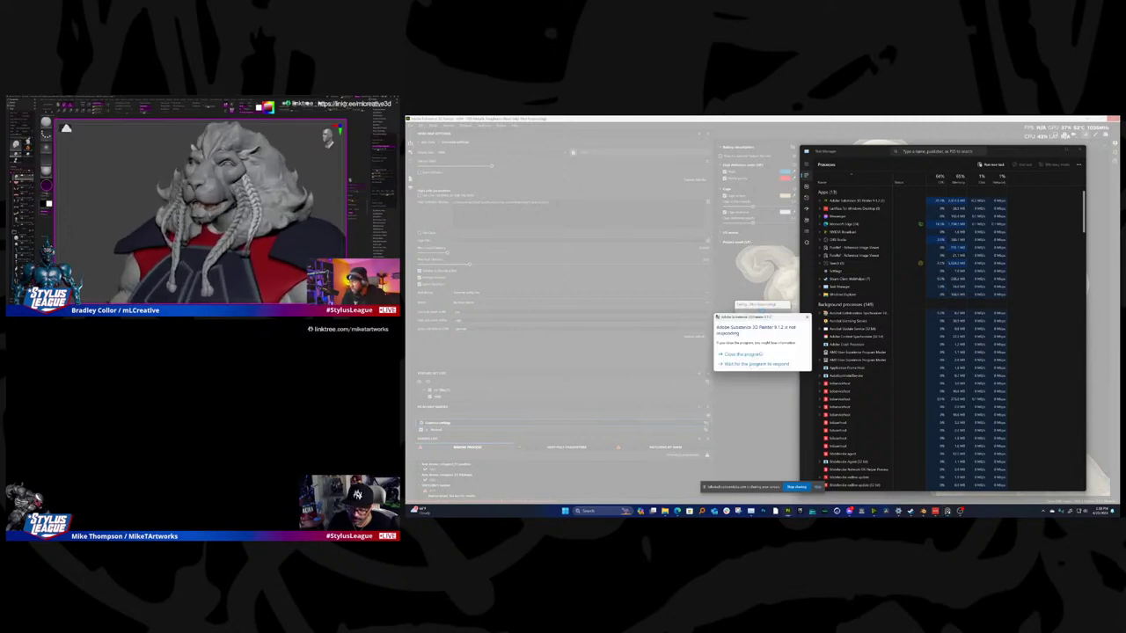
click(754, 355)
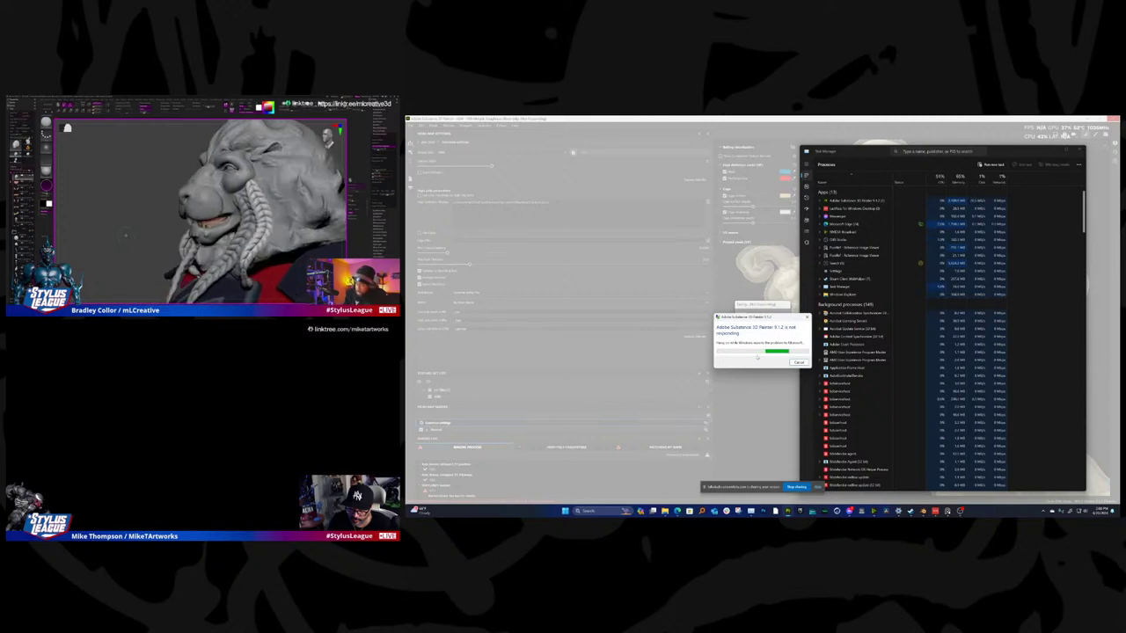
Step: Close Task Manager and relaunch Substance 3D Painter from the taskbar
click(1055, 151)
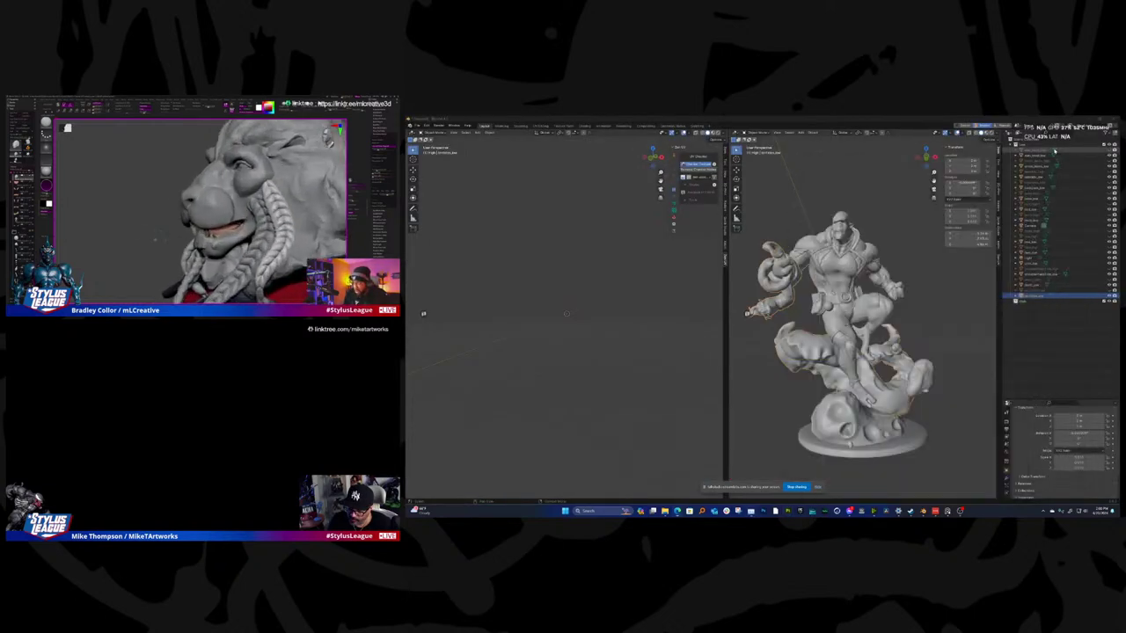
click(787, 510)
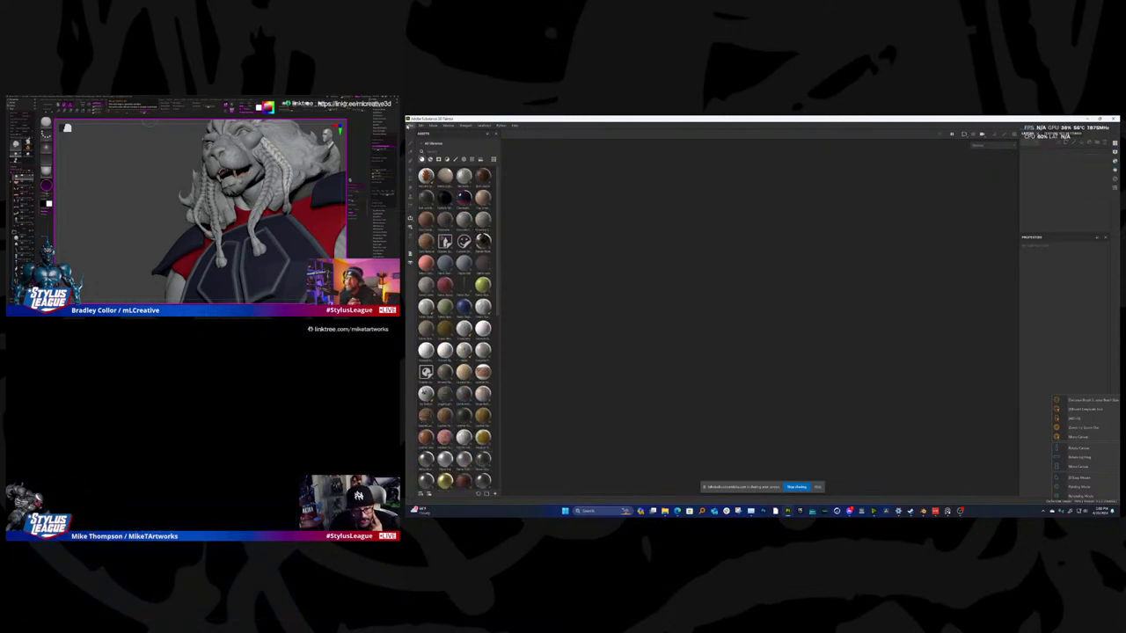
Step: Look over File > Recent projects, then dismiss the list
click(410, 126)
mouse_move(424, 146)
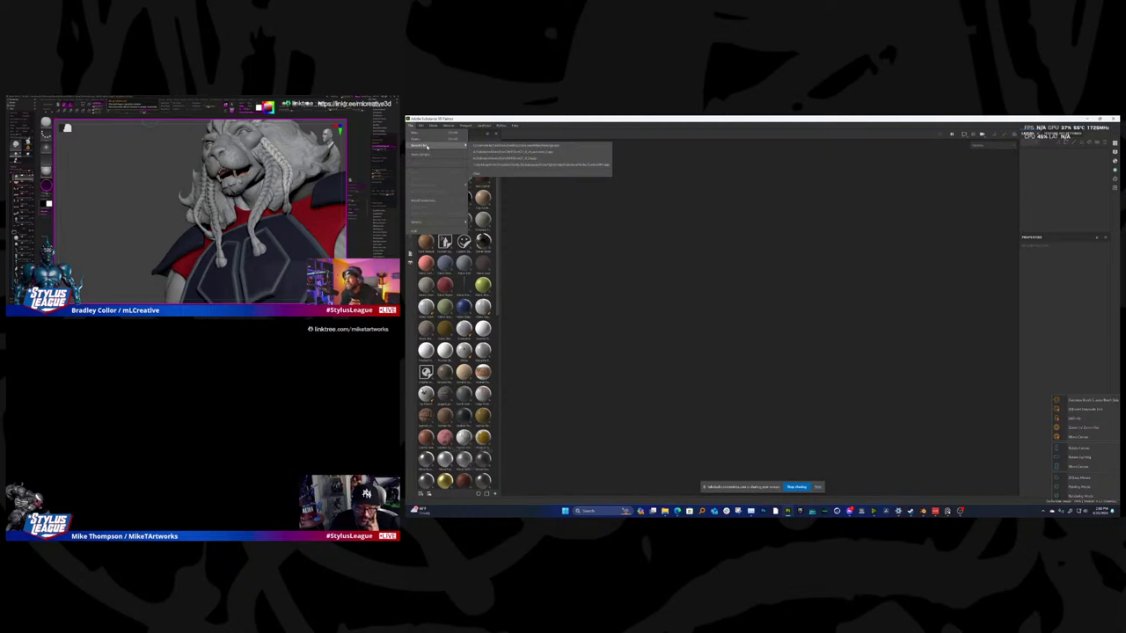
click(804, 234)
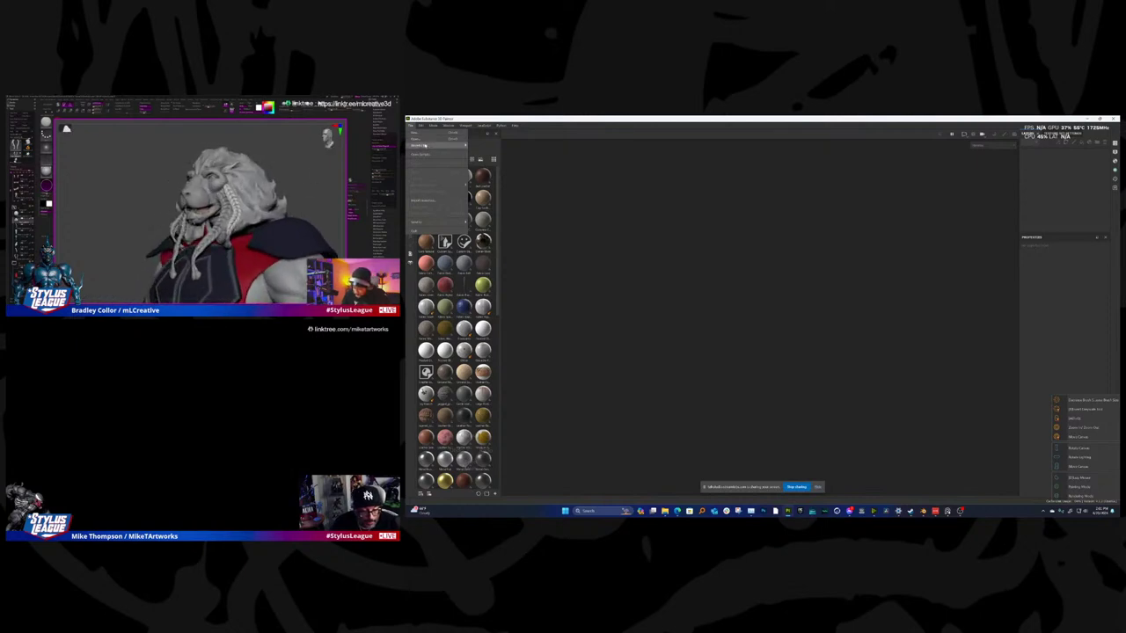
Step: Start a new project and shift its settings window aside and back
click(422, 136)
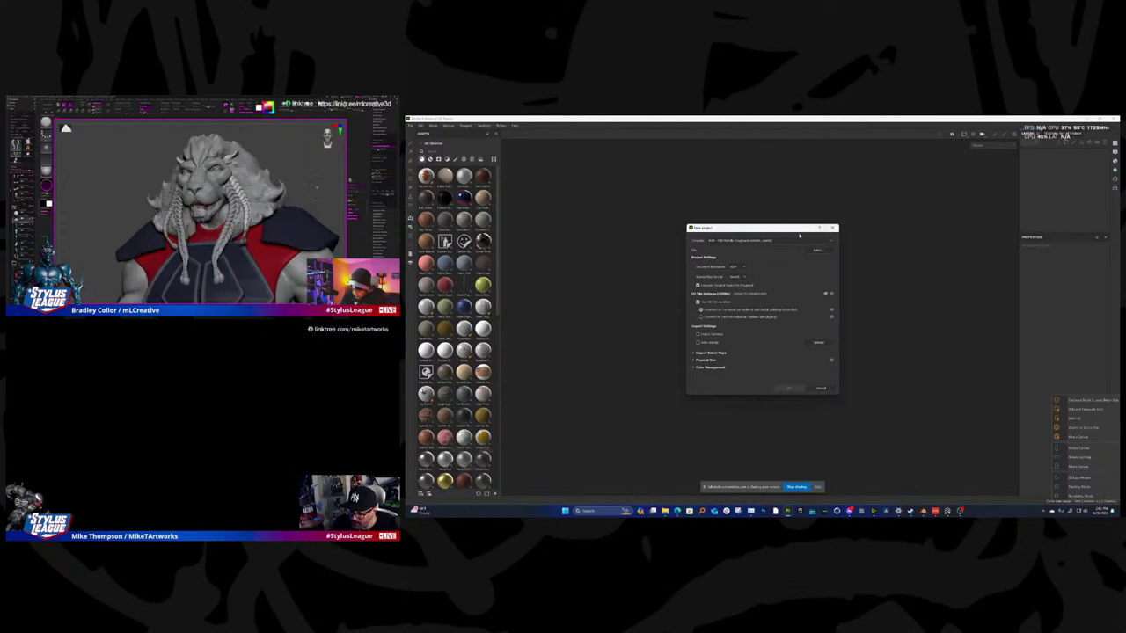
drag(797, 233, 702, 207)
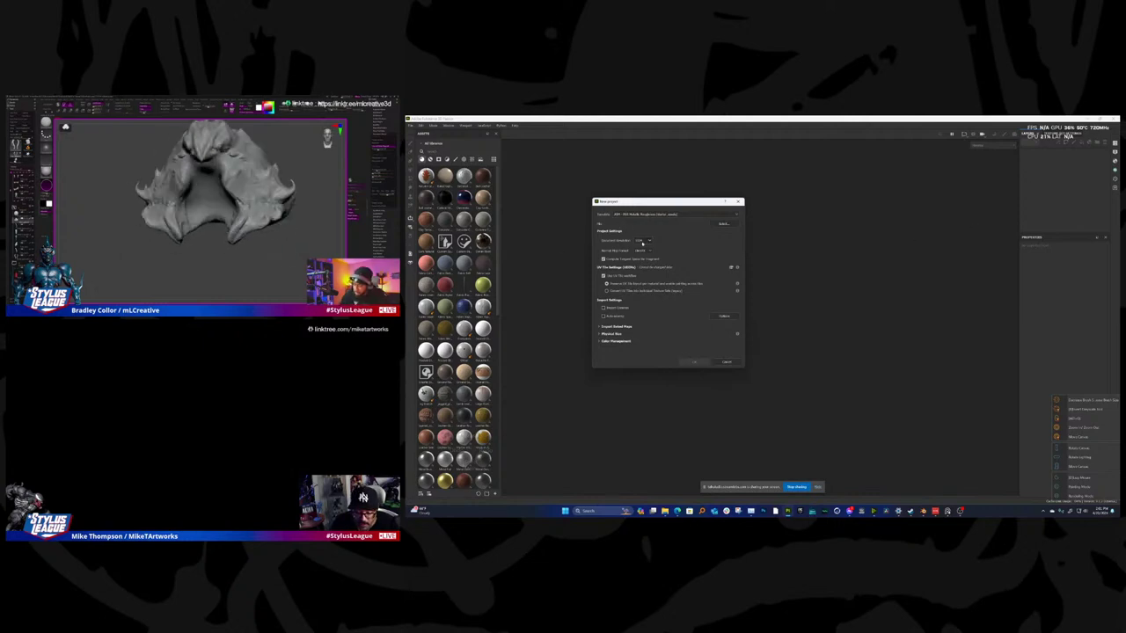
drag(723, 201, 848, 221)
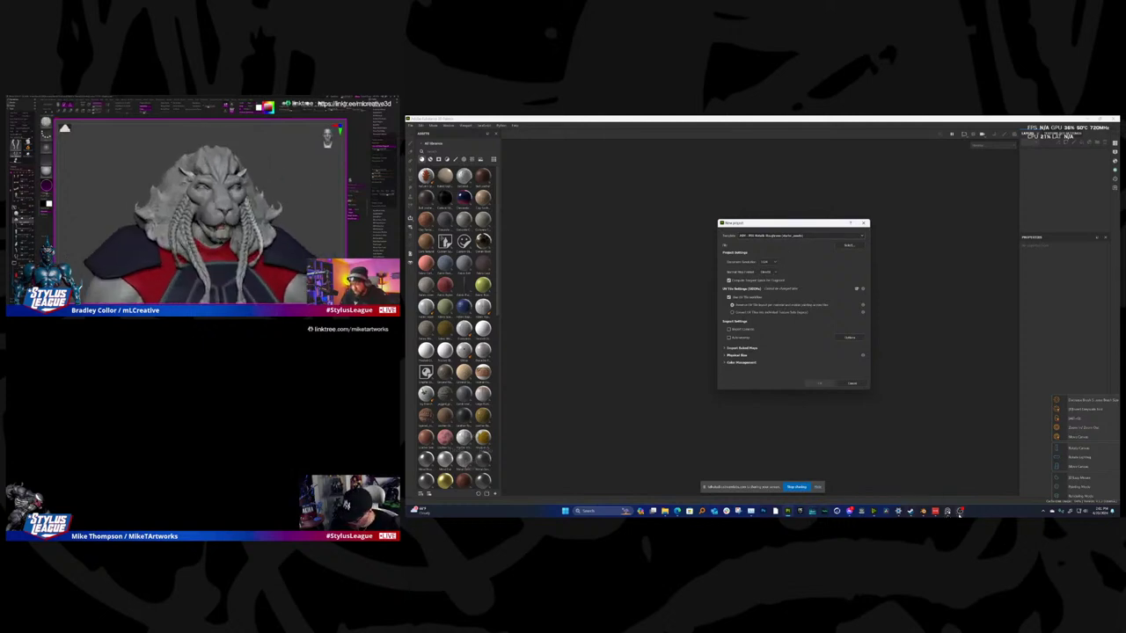
Step: Switch to Blender and select the whole statue including its base
mouse_move(960, 513)
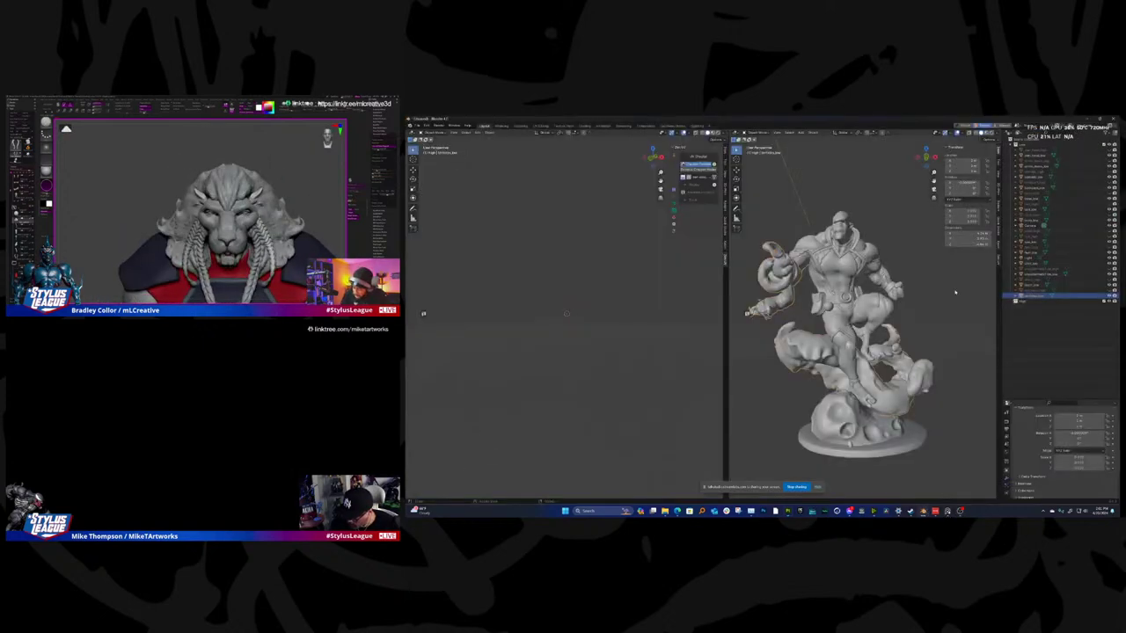
click(959, 475)
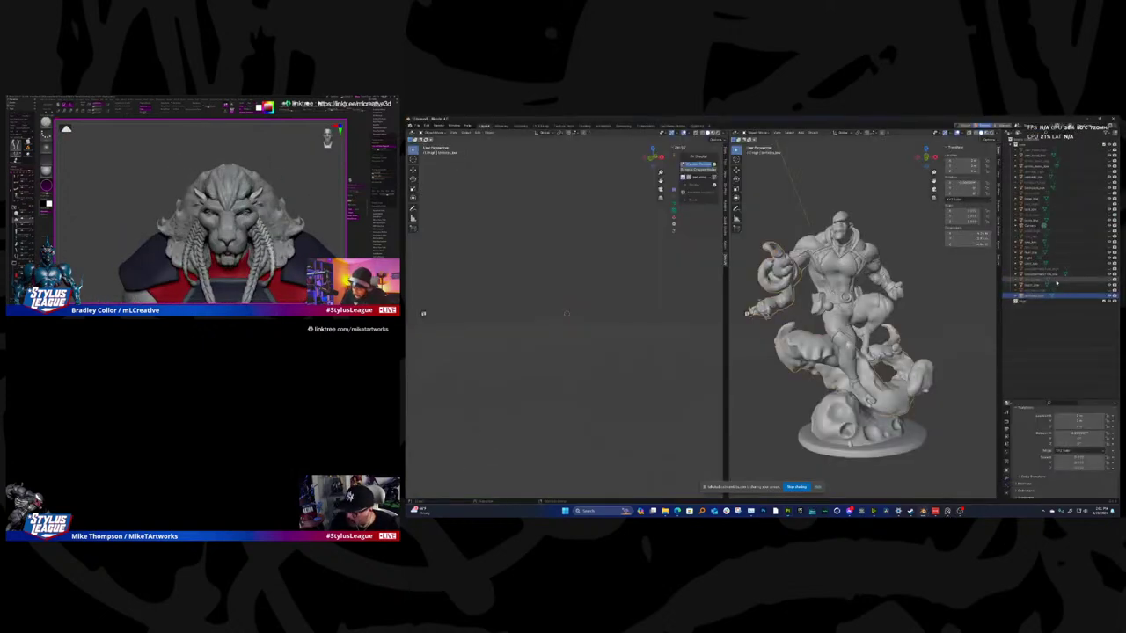
click(903, 331)
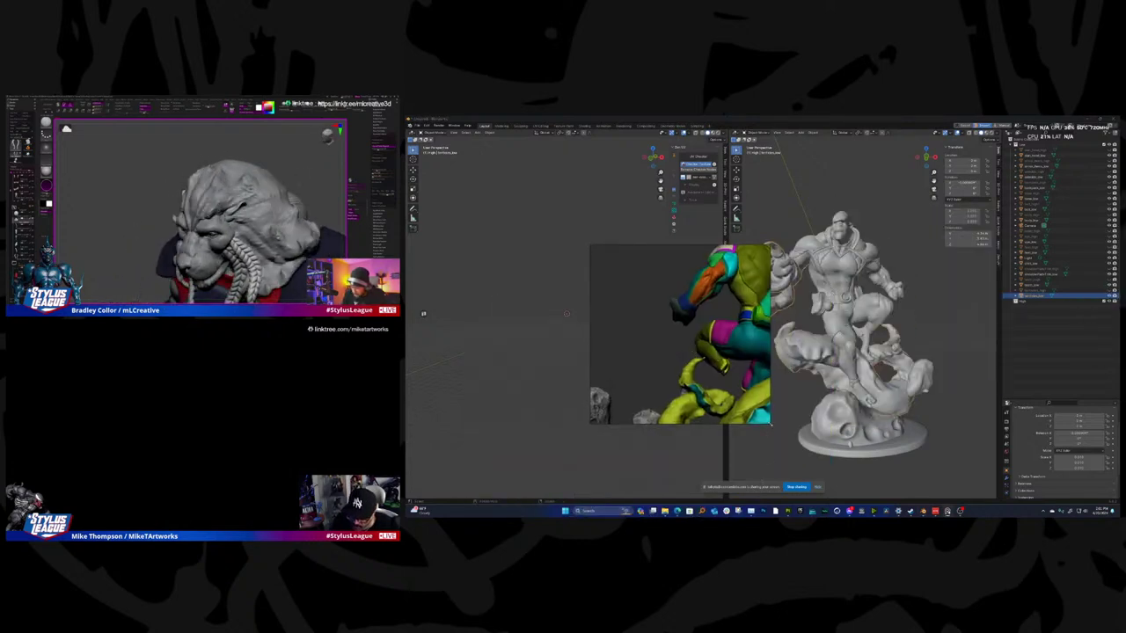
Step: Enlarge the PureRef board, zoom over the magenta sculpt references, then hide it
drag(771, 425, 1064, 459)
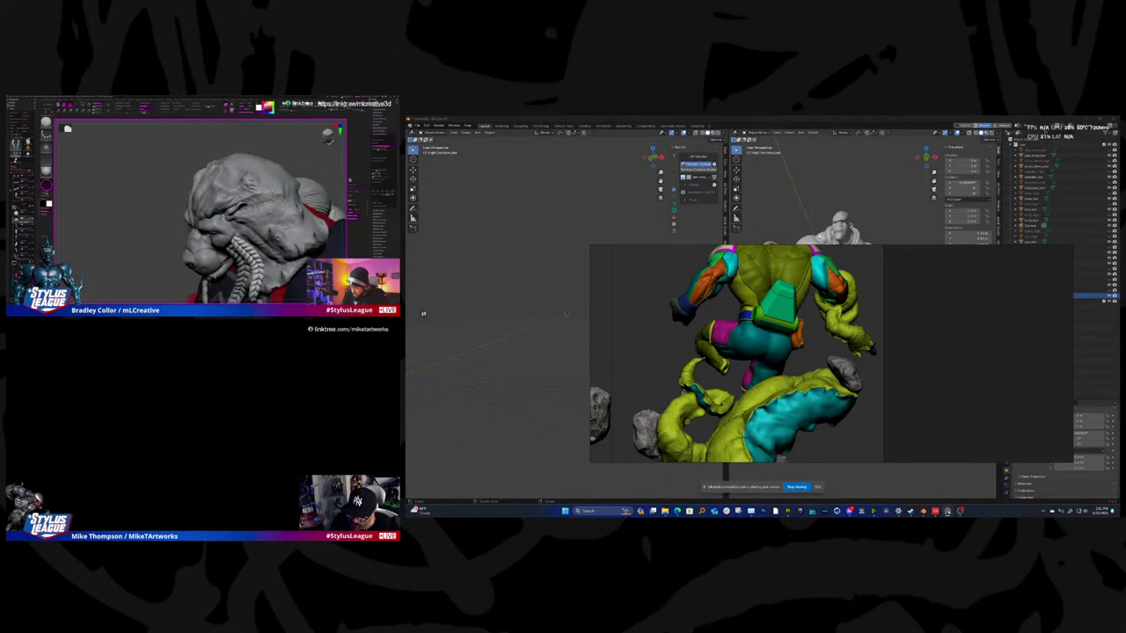
drag(816, 246, 816, 137)
scroll(817, 335, down, 3)
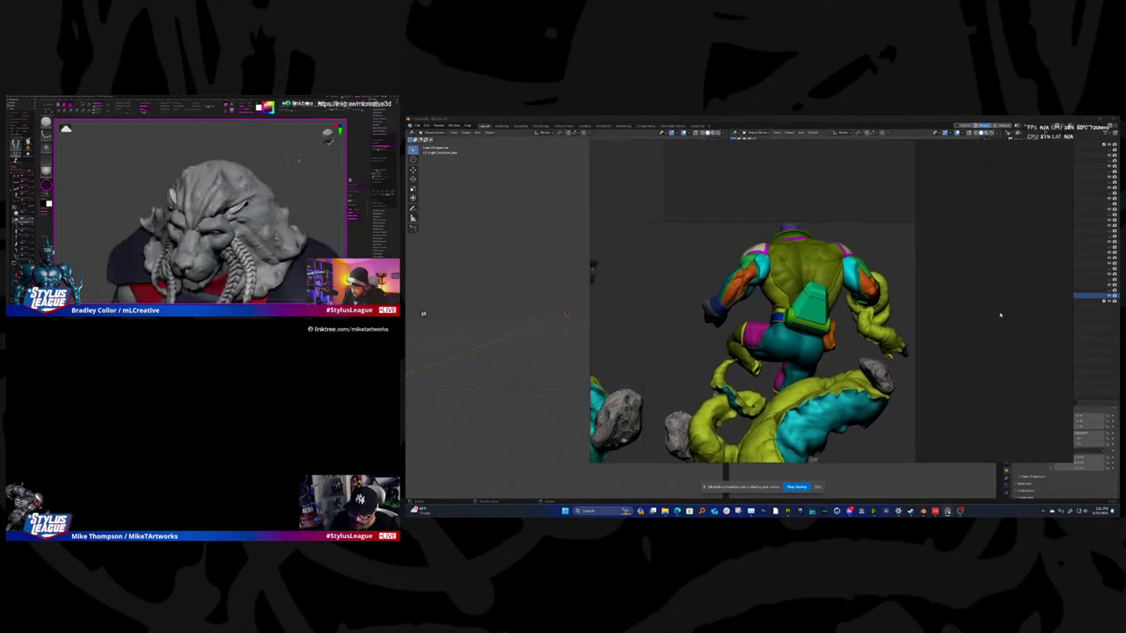
scroll(816, 335, down, 2)
scroll(819, 331, up, 4)
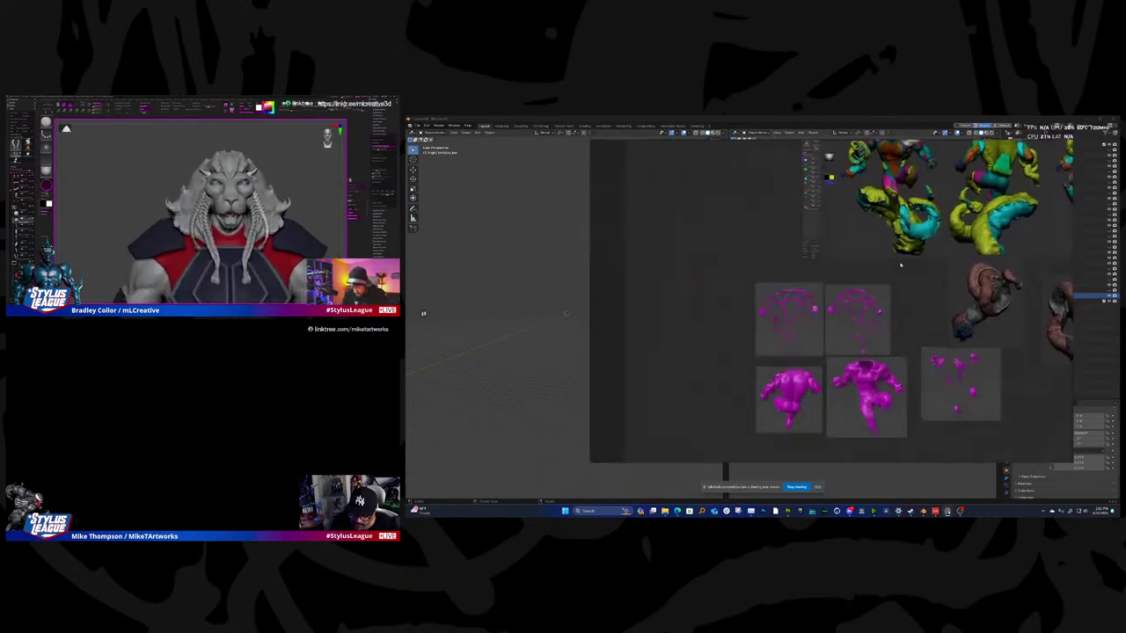
scroll(823, 328, up, 3)
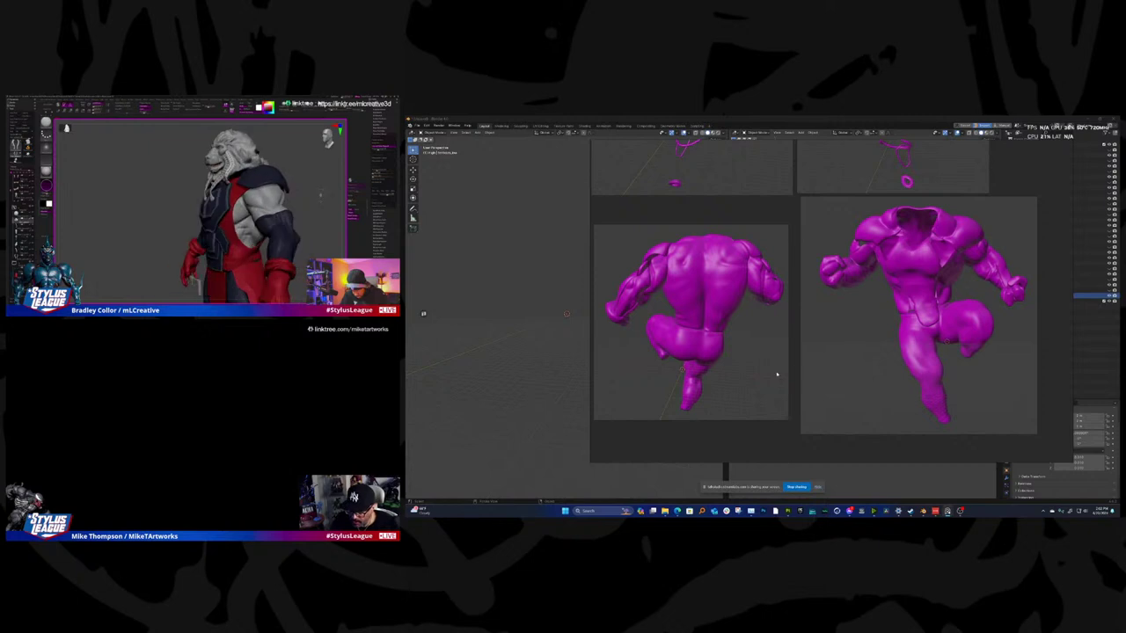
scroll(737, 324, down, 3)
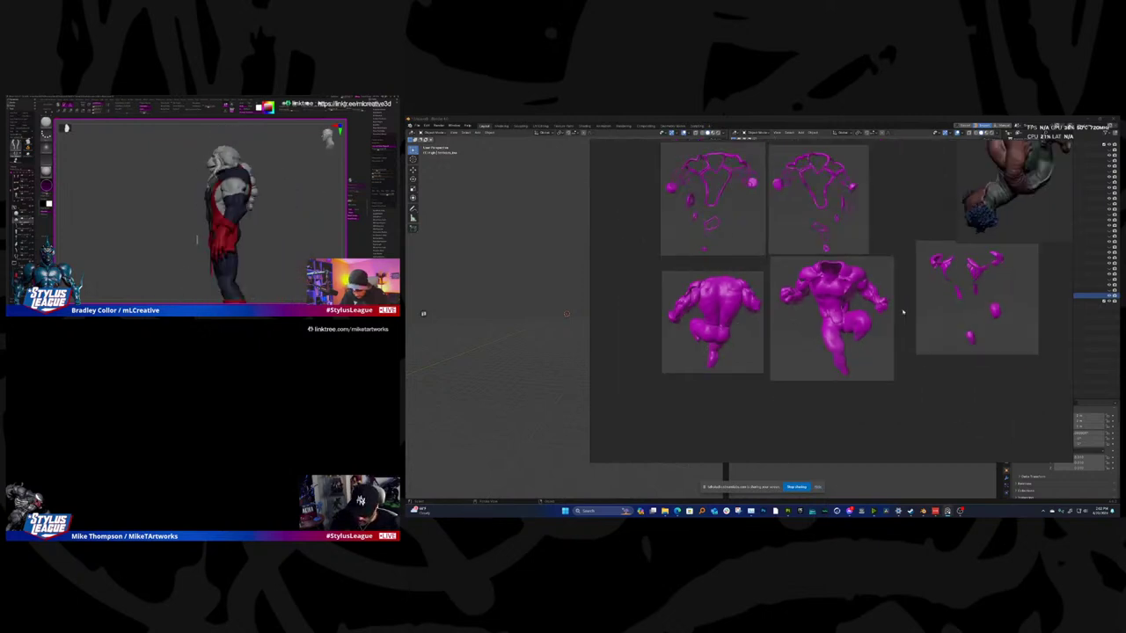
shift+middle_drag(903, 311, 803, 329)
scroll(803, 329, up, 1)
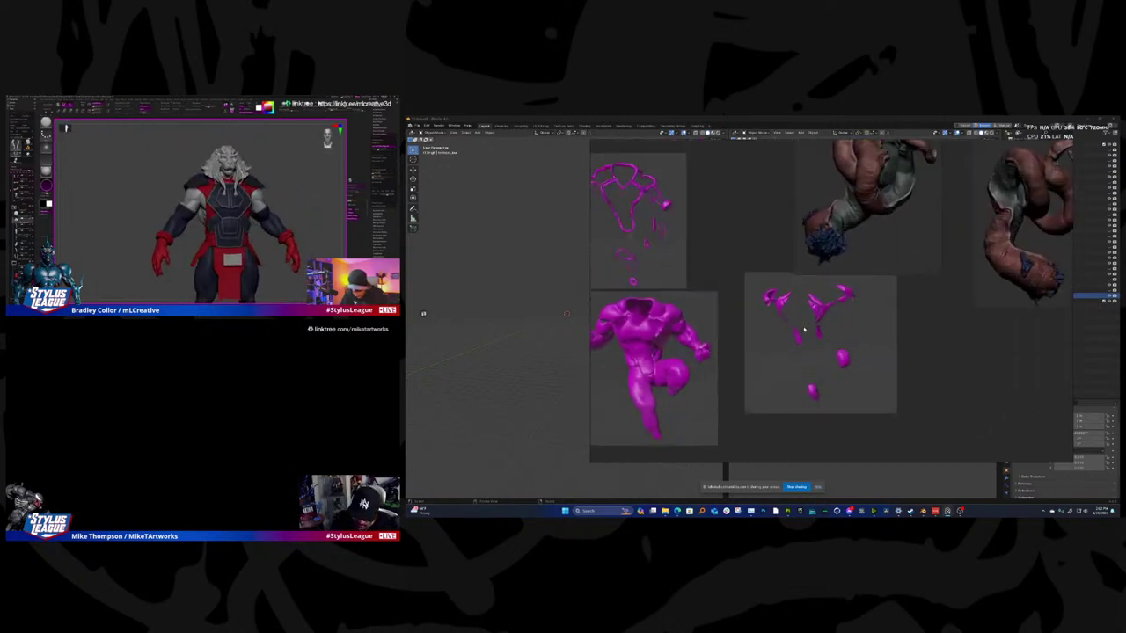
scroll(803, 329, up, 2)
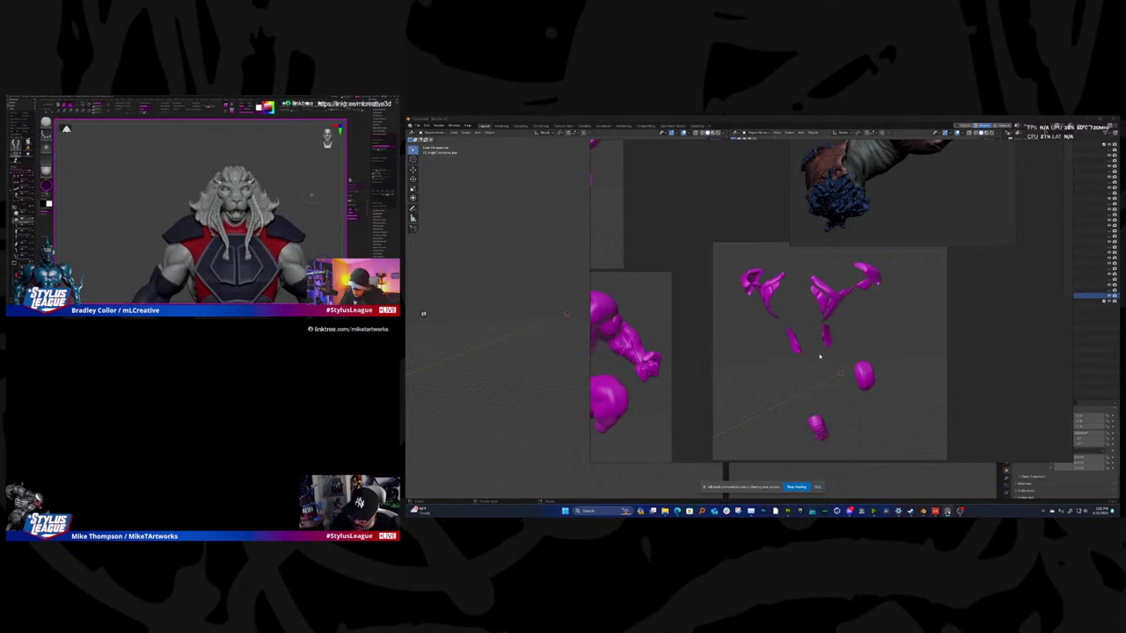
scroll(820, 367, up, 1)
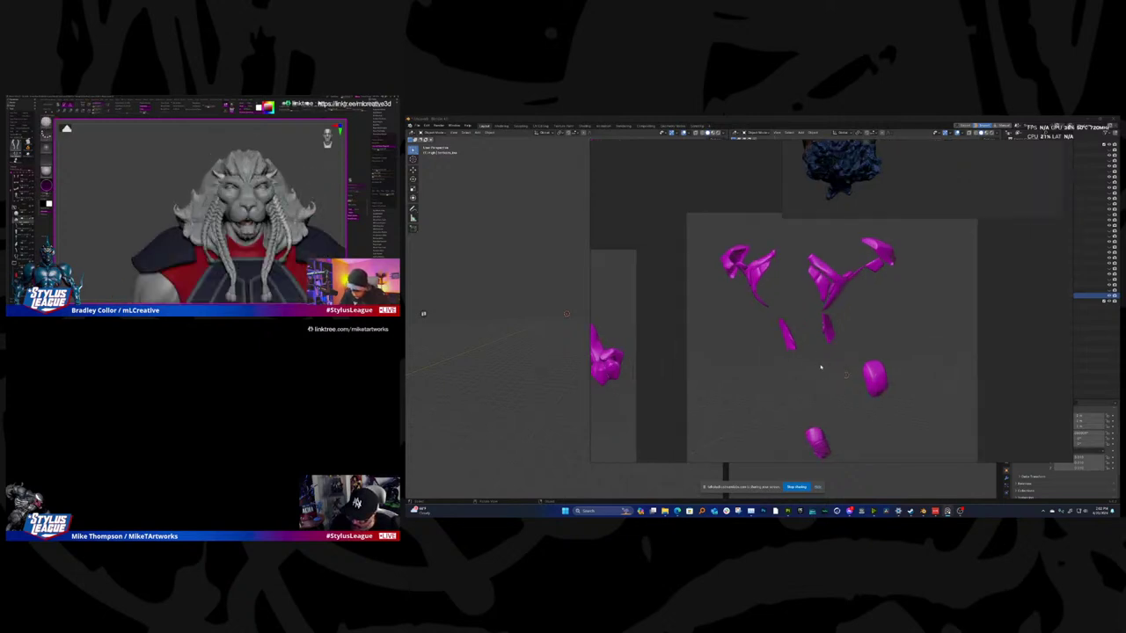
key(alt+Tab)
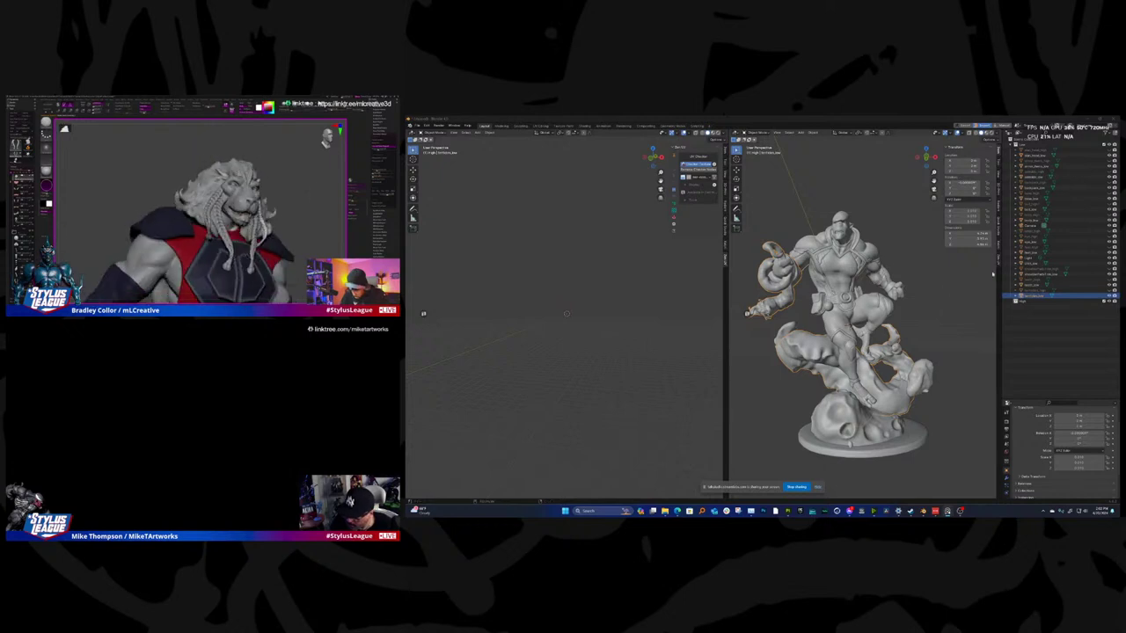
Step: Select the statue object in the outliner and hide one of its parts
click(1057, 300)
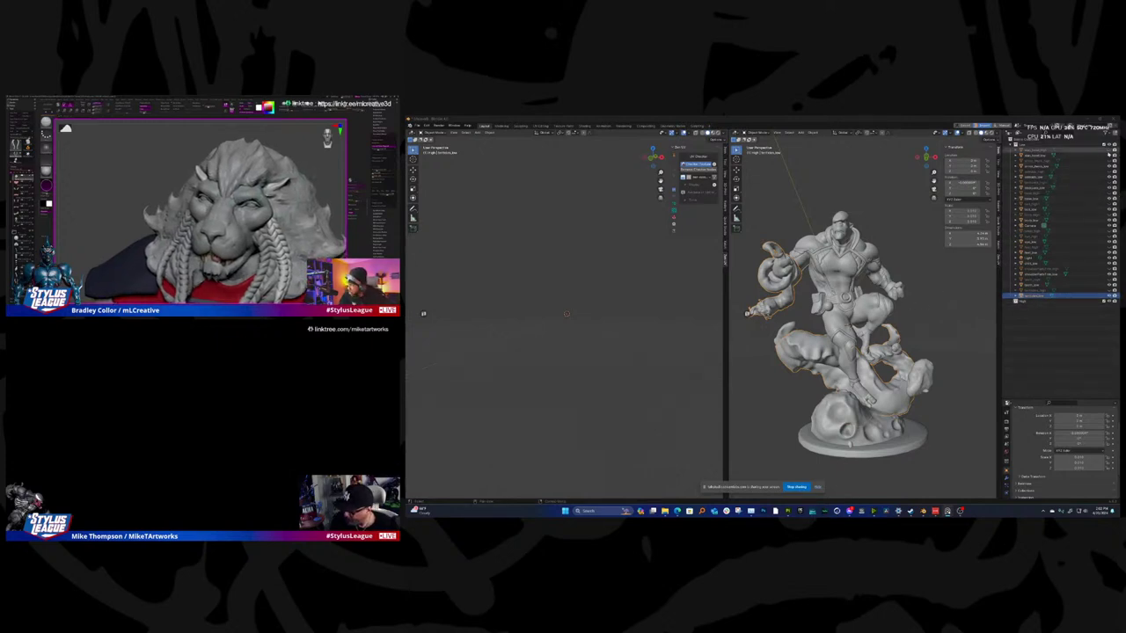
click(1112, 165)
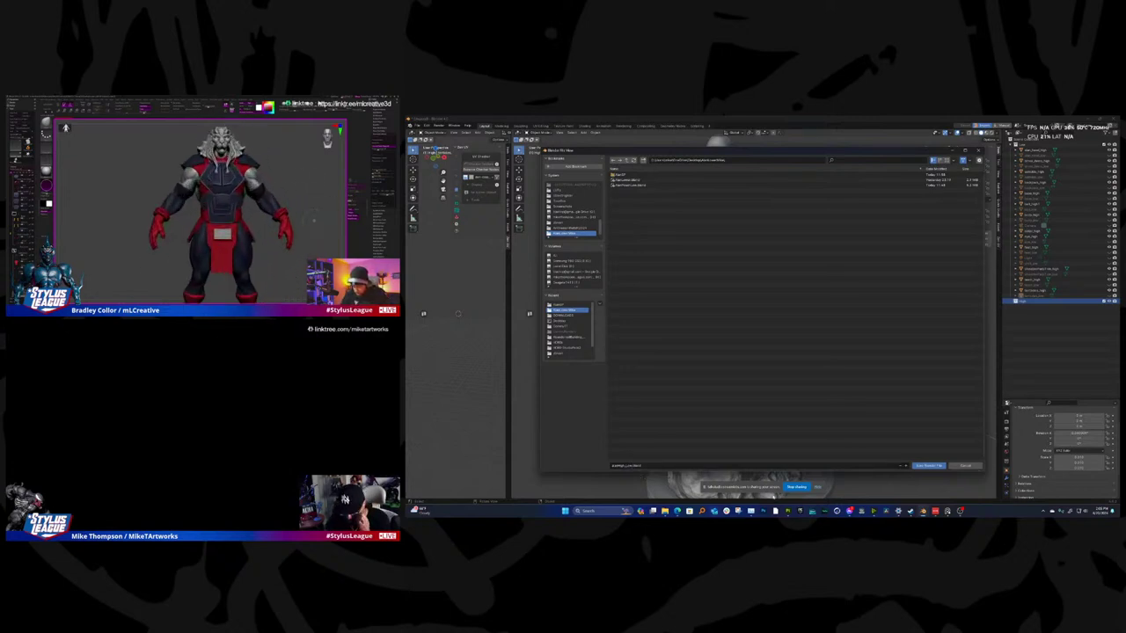
Step: Open the chosen statue sculpt .blend file, then return to Substance 3D Painter
click(927, 466)
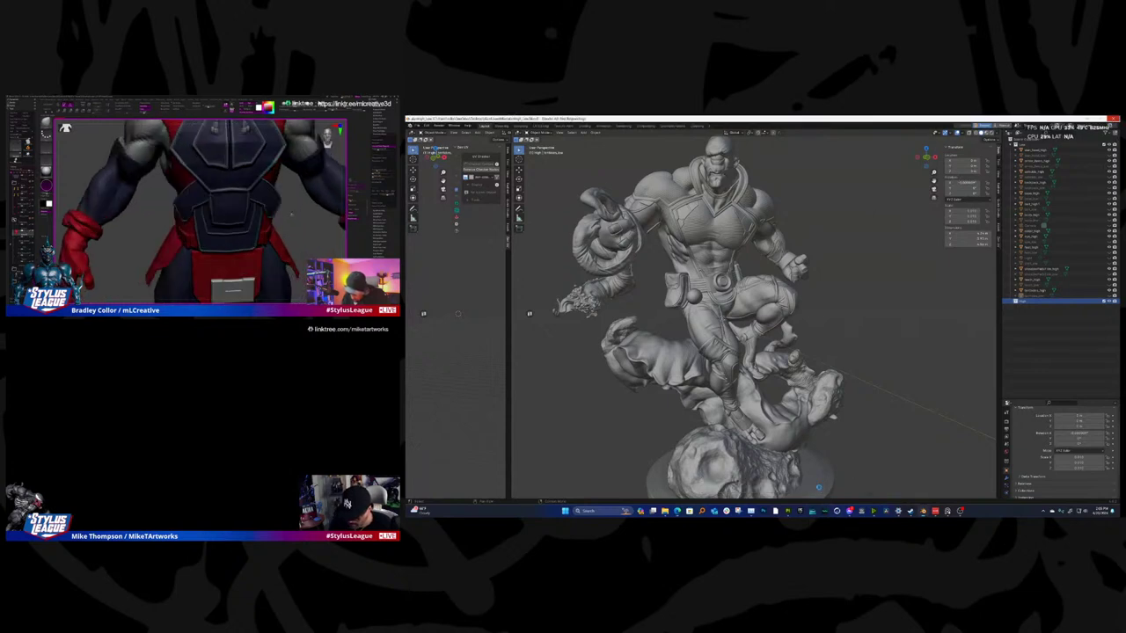
mouse_move(959, 511)
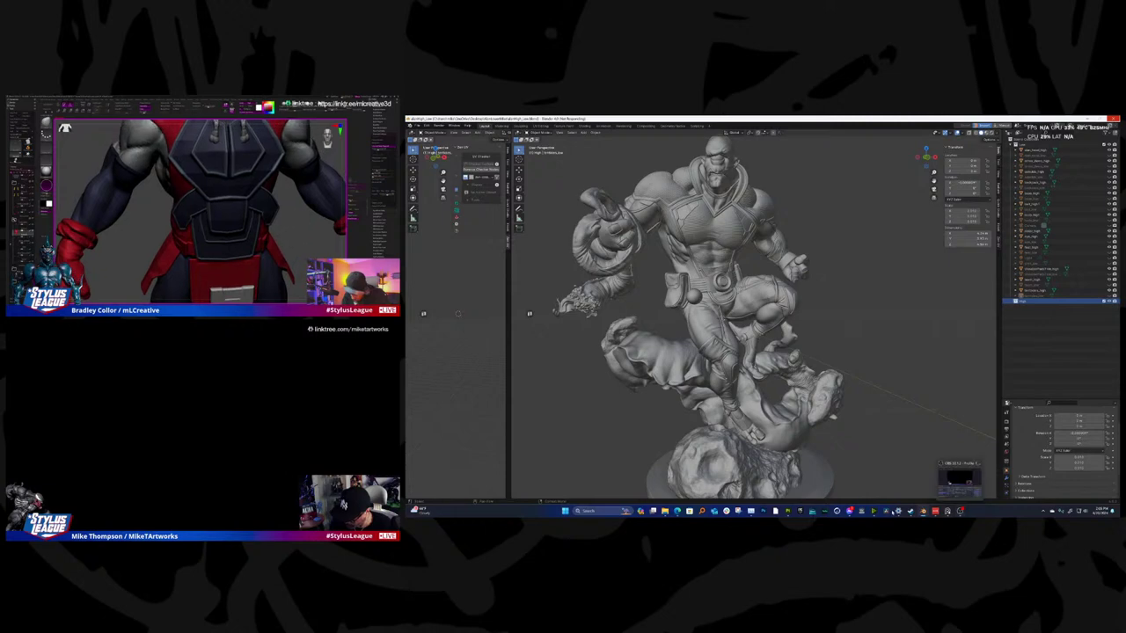
click(959, 479)
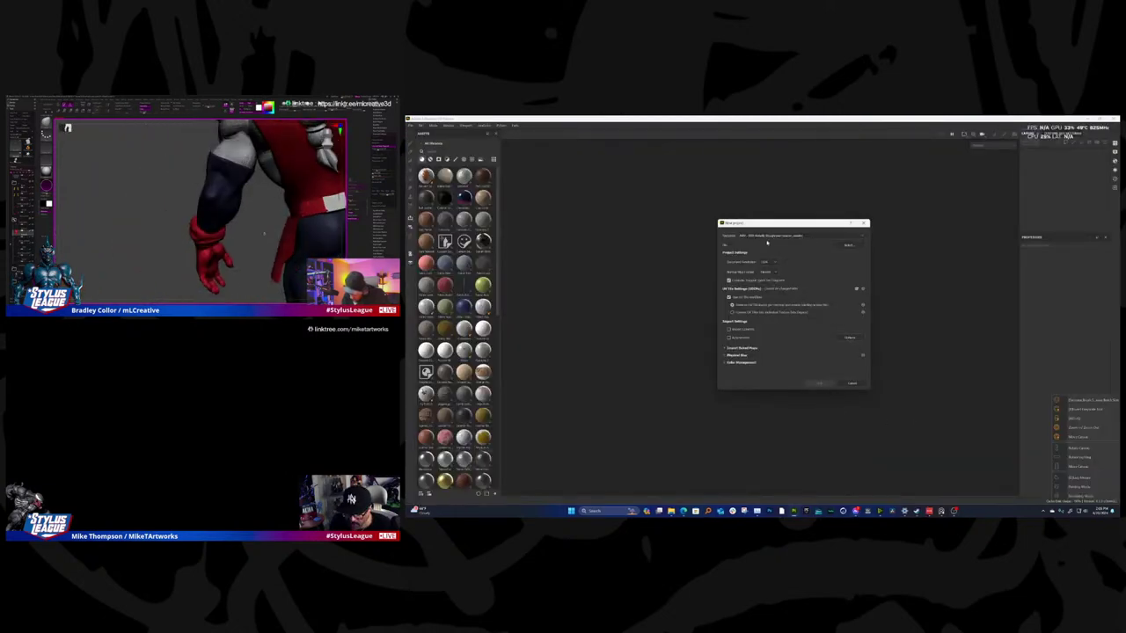
Step: Pick the statue mesh file, change the Document Resolution, and create the project
click(848, 246)
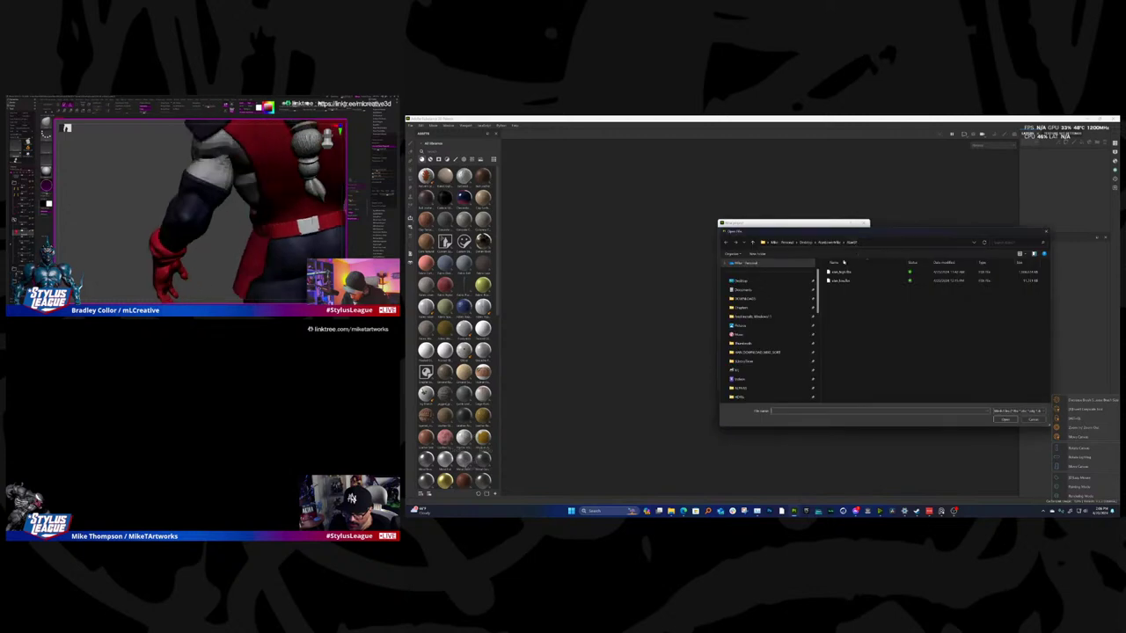
click(843, 280)
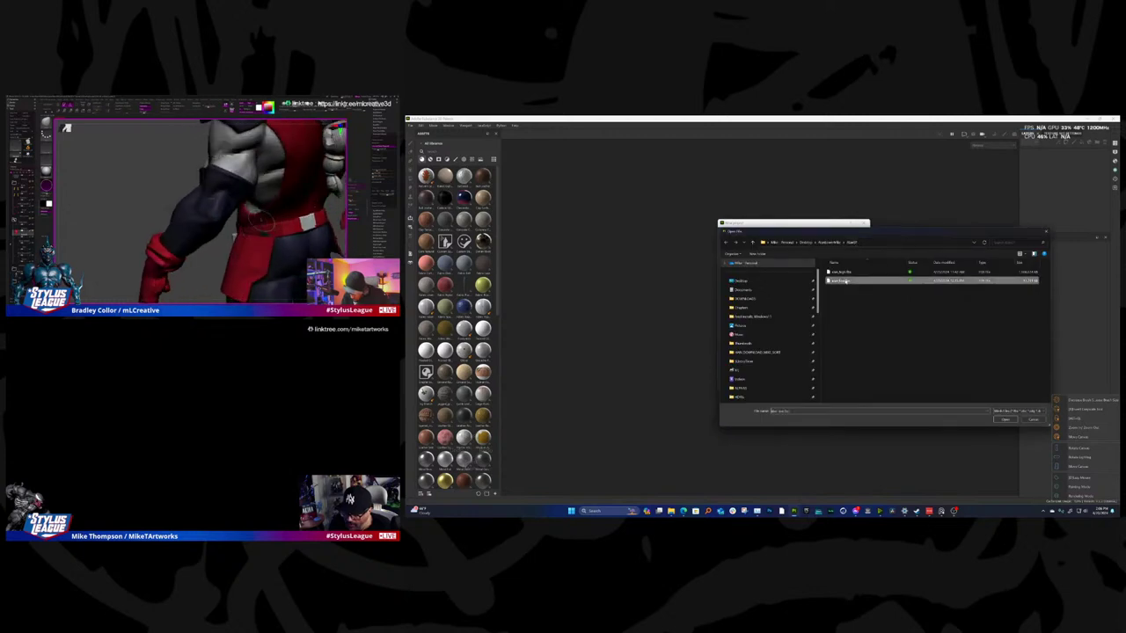
click(1010, 420)
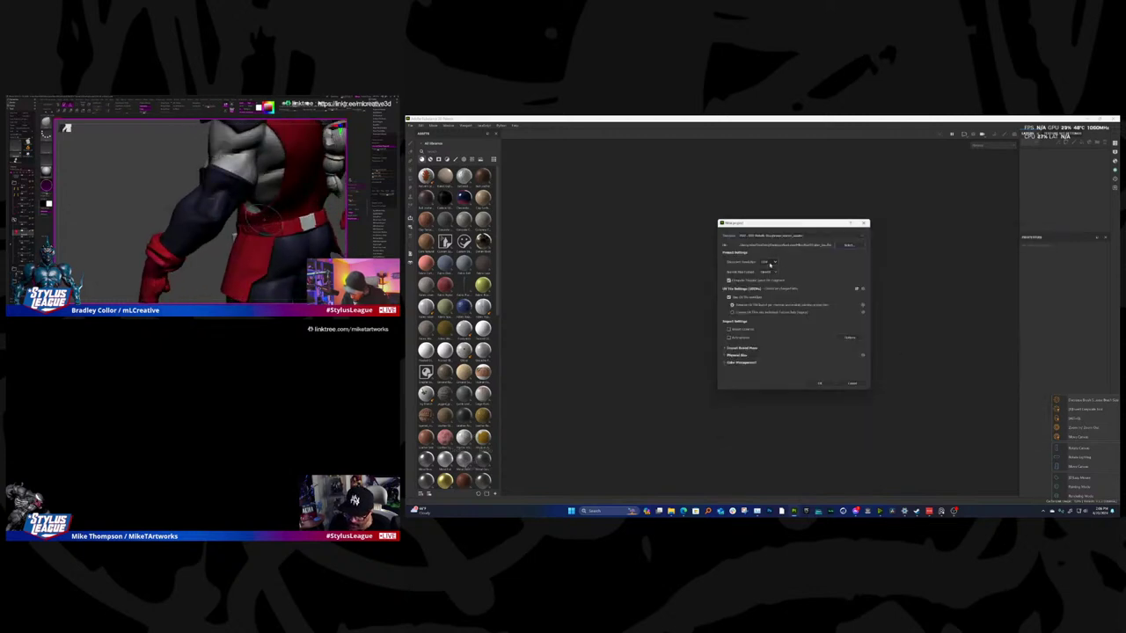
click(768, 262)
click(769, 297)
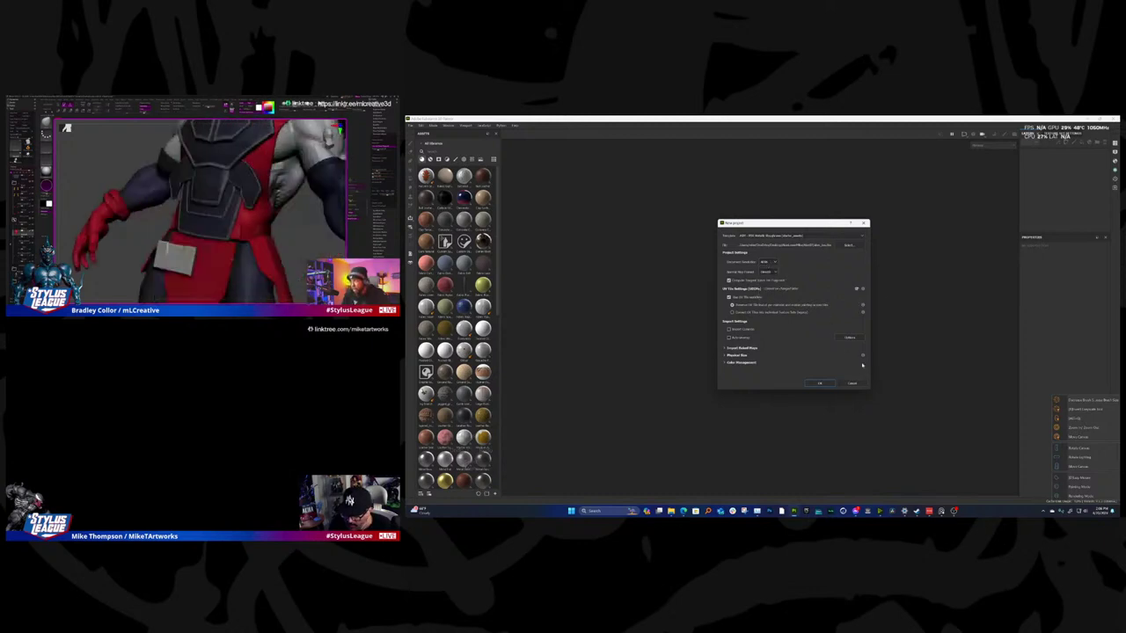
click(823, 384)
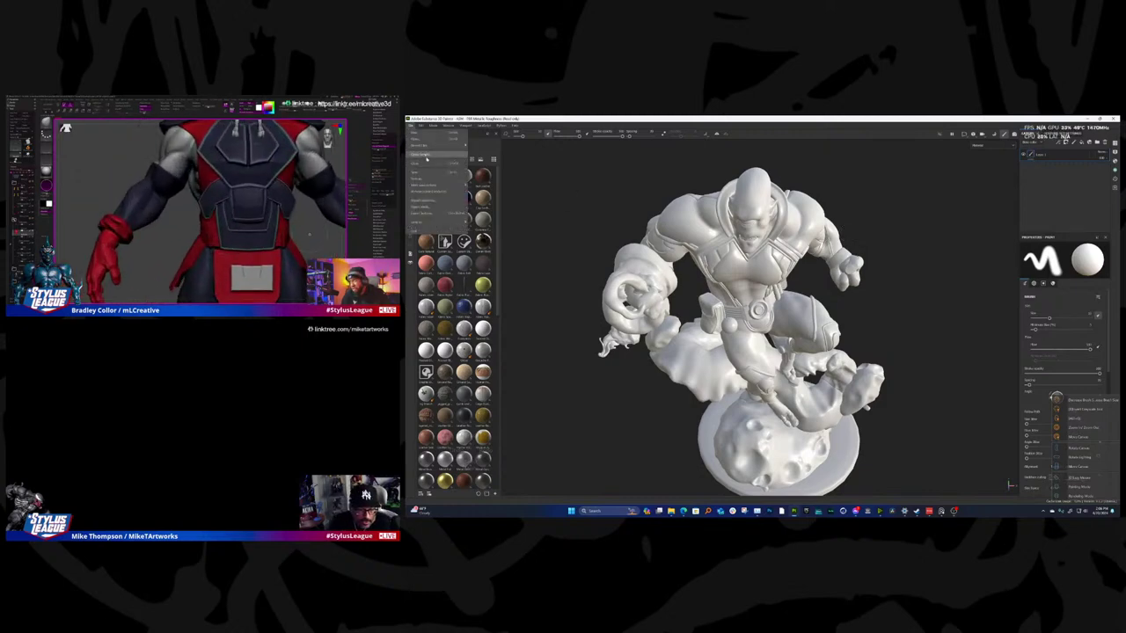
Step: Save the new Substance 3D Painter project under the file name 'Skeletor'
key(ctrl+s)
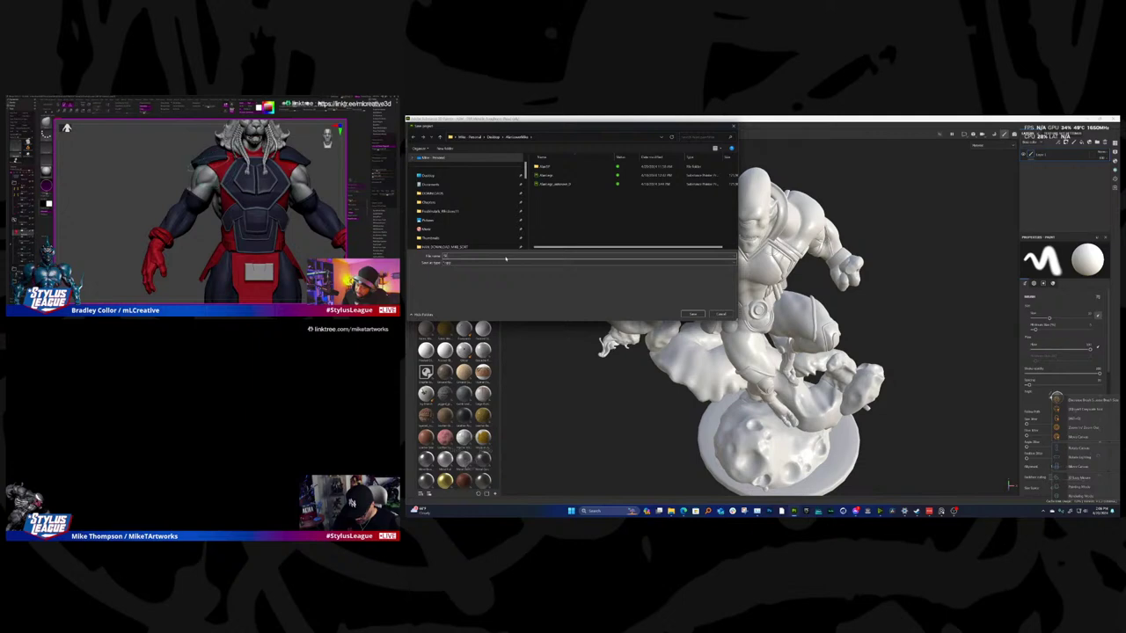
text(Skeletor)
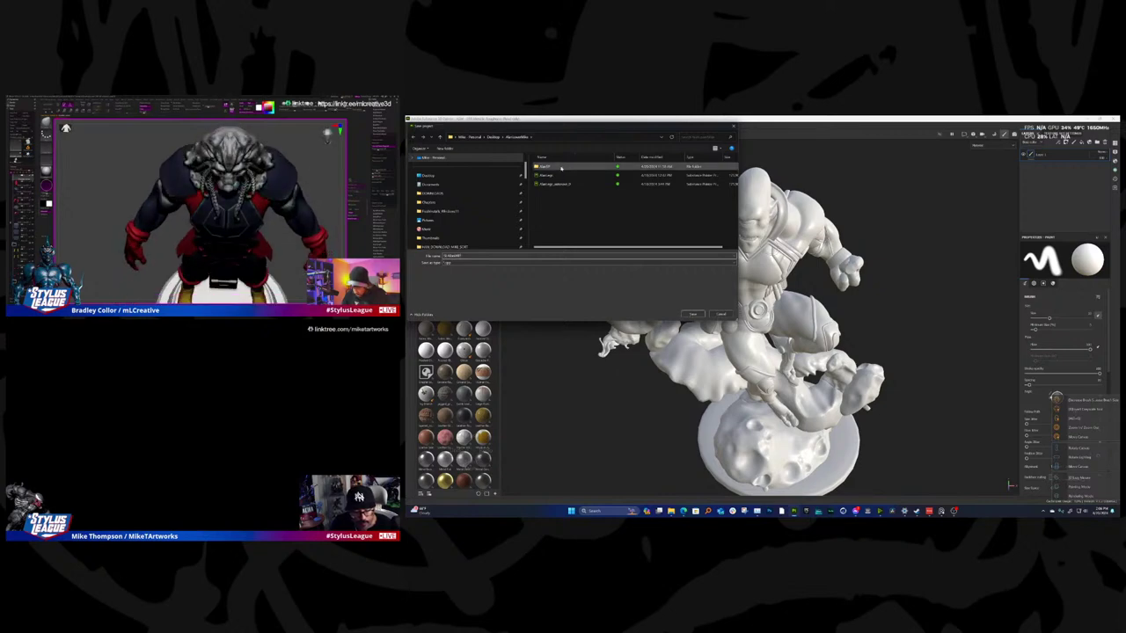
click(692, 314)
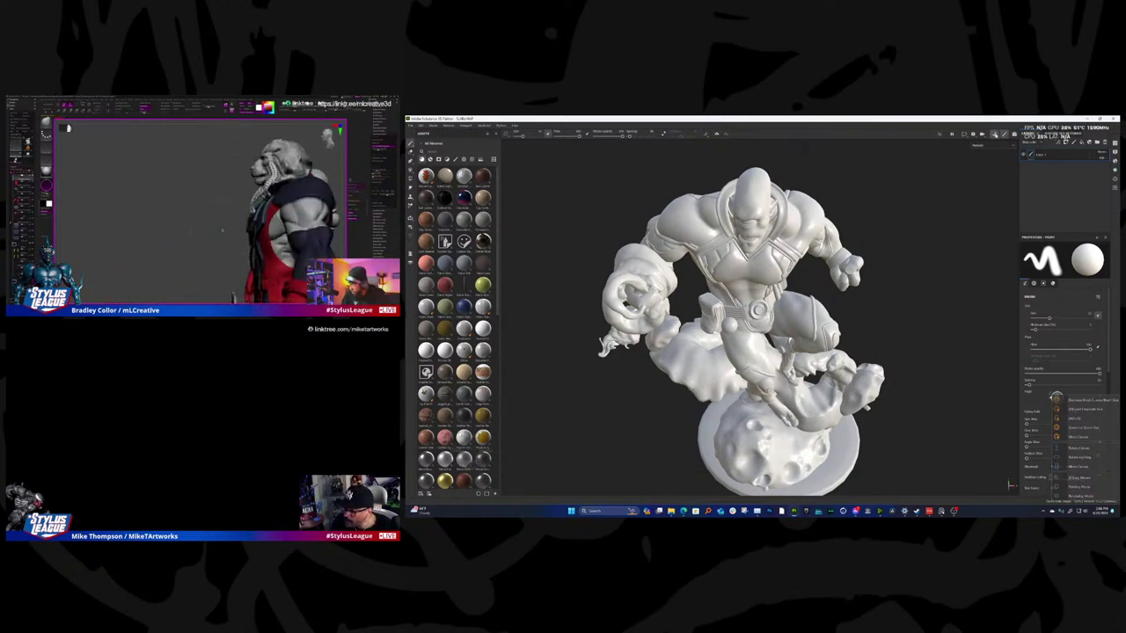
Step: Switch to baking mode and bring up the mesh map bake settings
key(ctrl+shift+b)
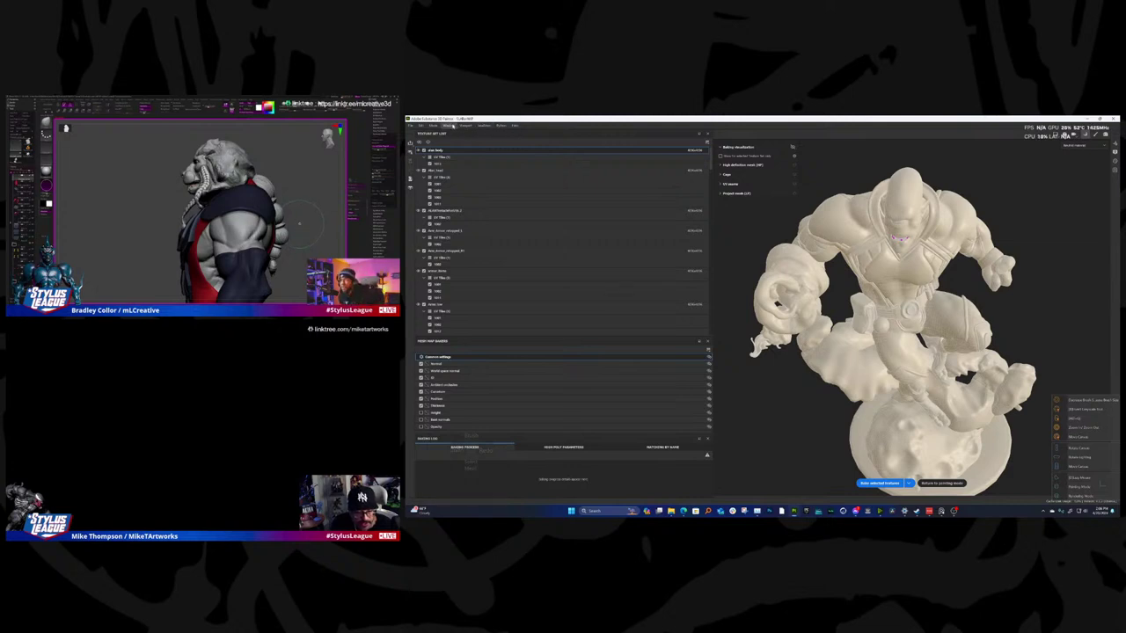
click(465, 126)
mouse_move(449, 128)
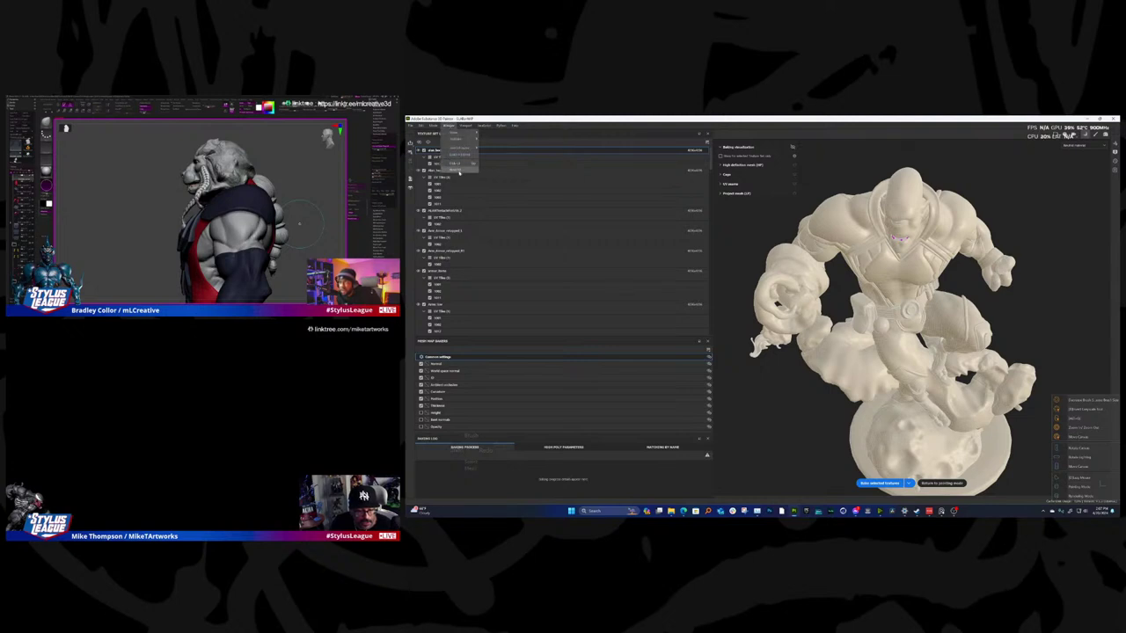
click(458, 172)
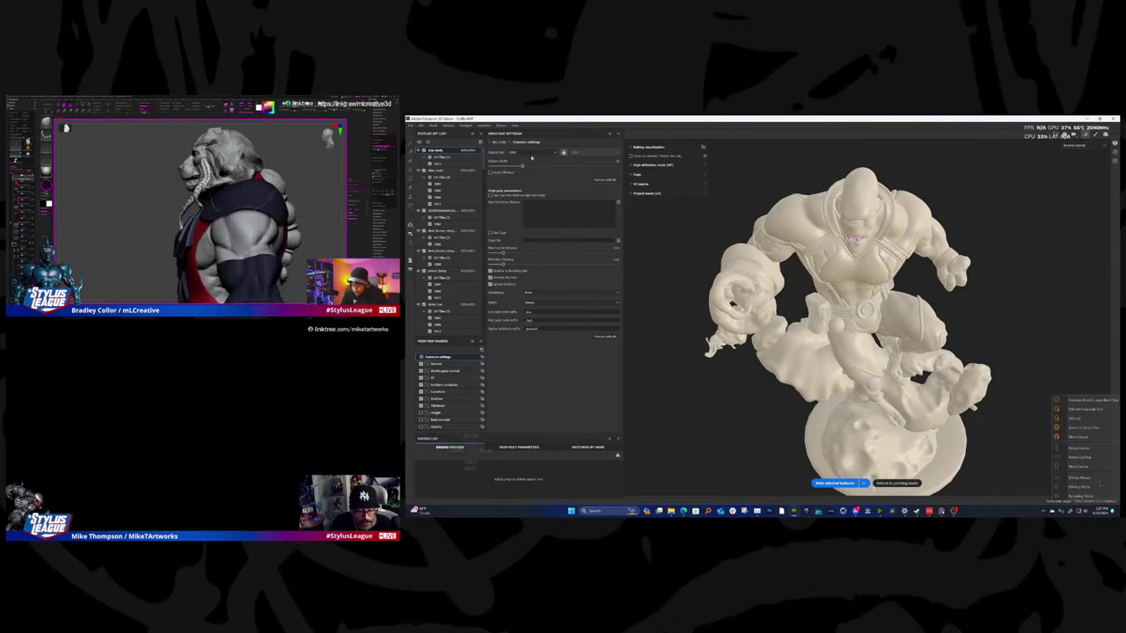
Step: Choose a new bake output size and start adding a high-poly source mesh
click(531, 153)
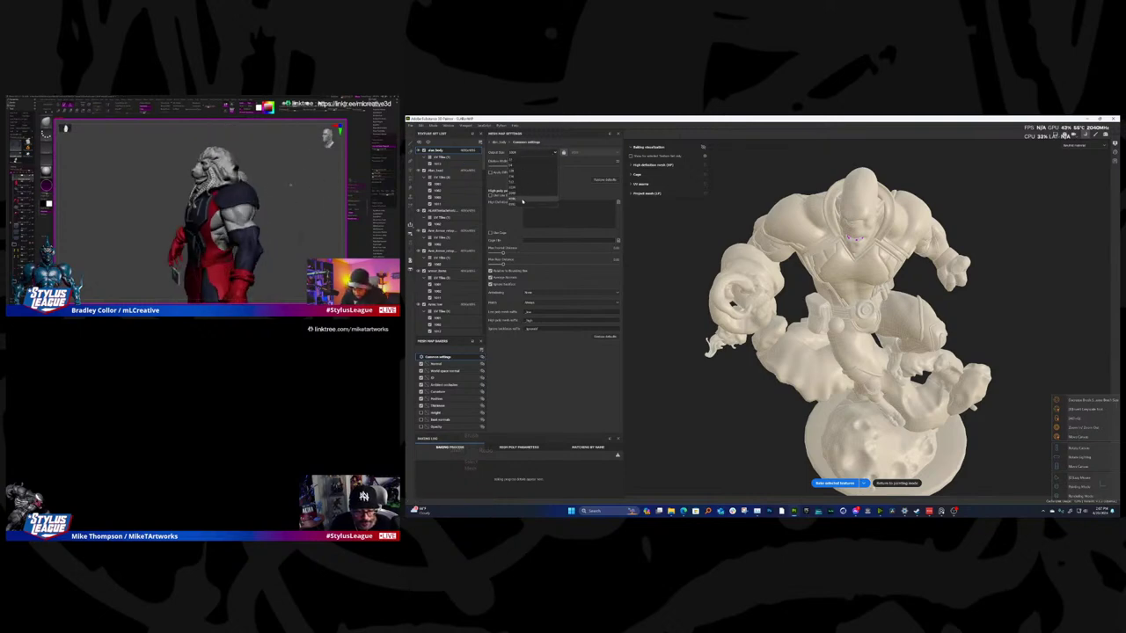
click(523, 201)
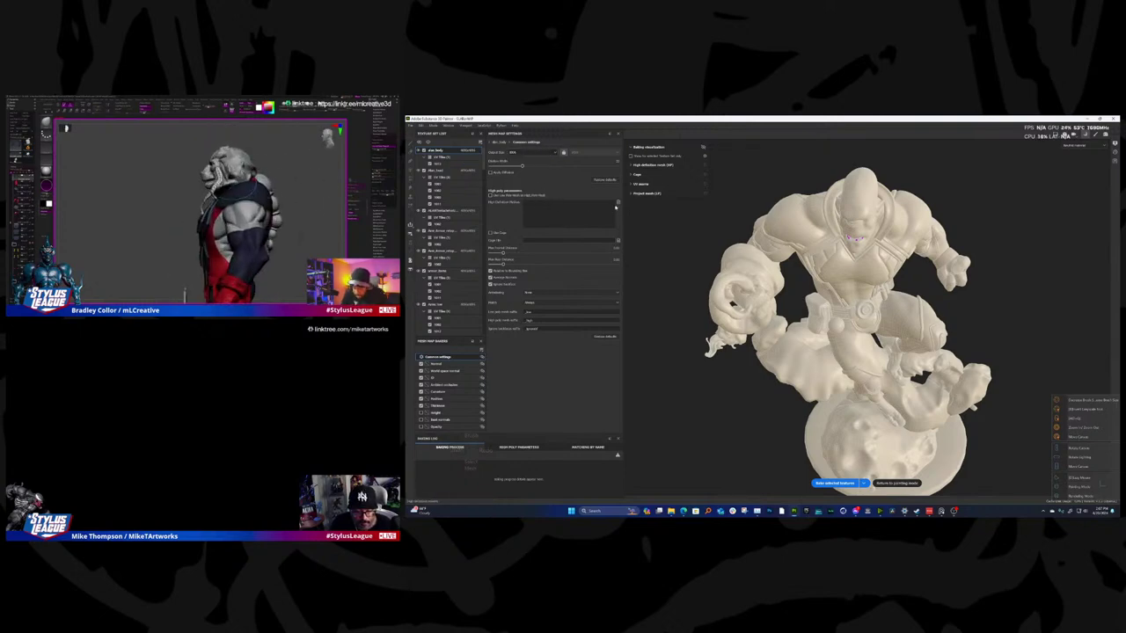
click(618, 203)
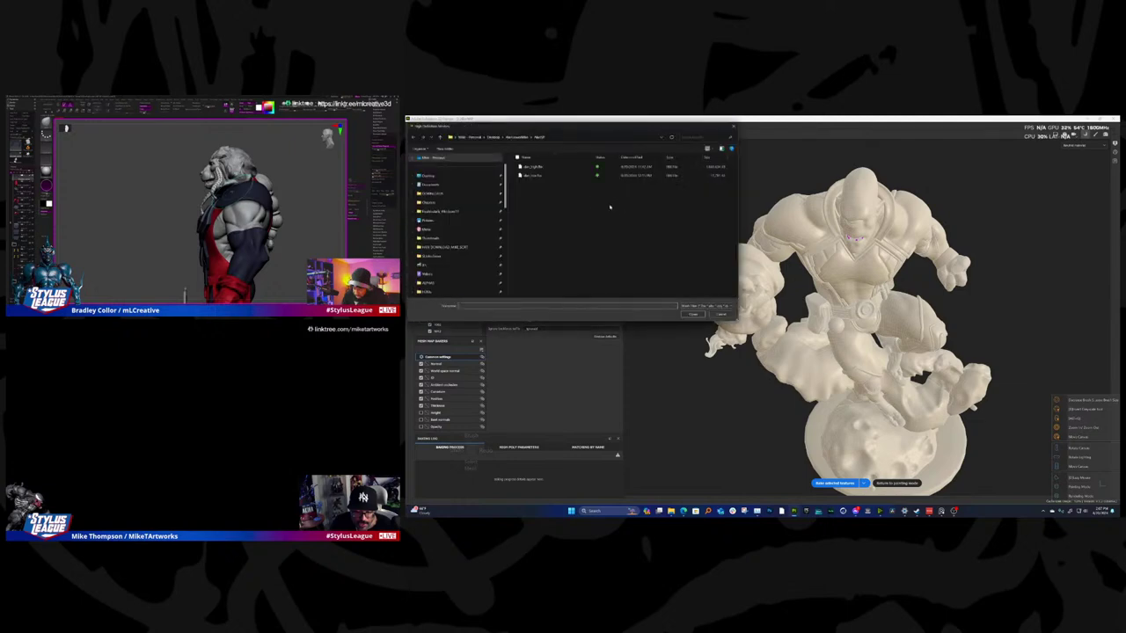
Step: Load the first high-poly statue file as the baking source mesh
click(530, 166)
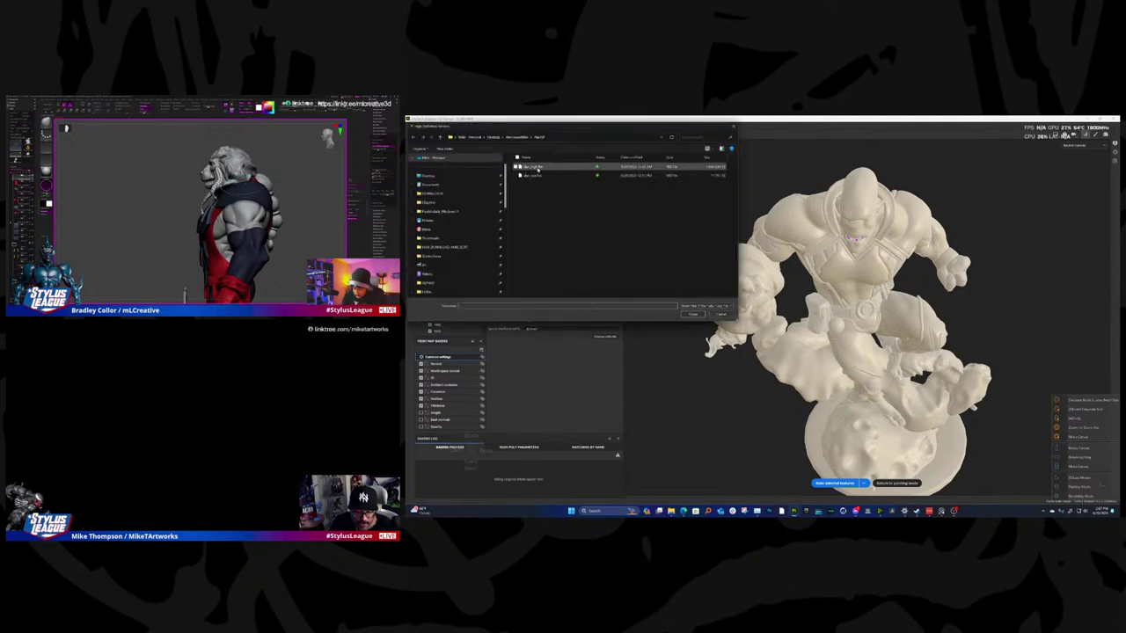
click(692, 314)
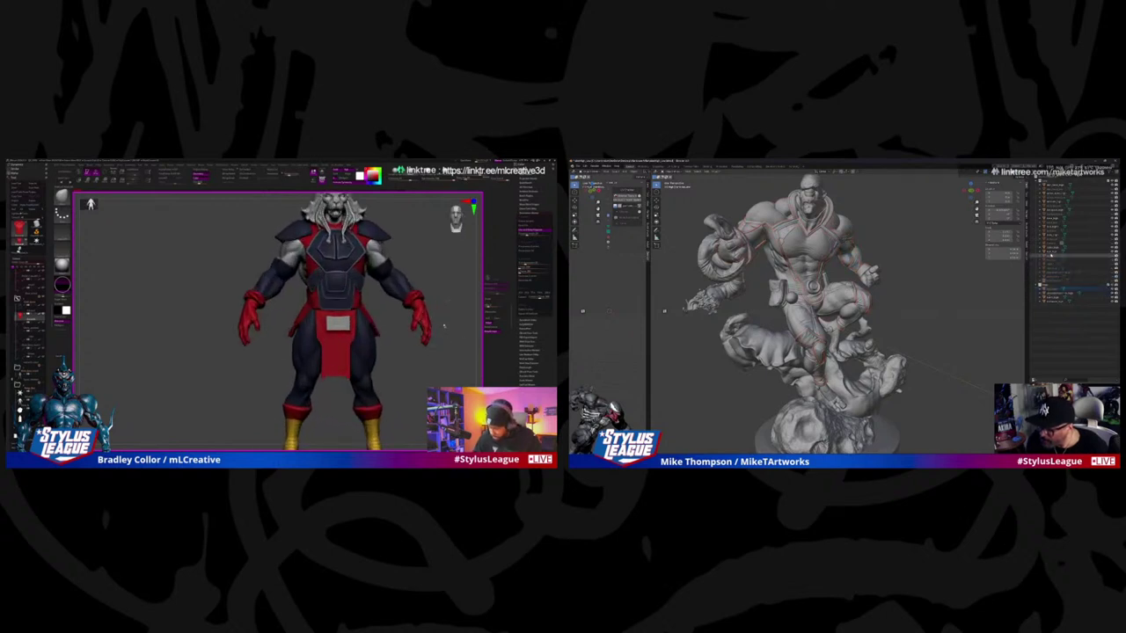
Step: Hide the muscular statue and its swirling base from Blender's viewport
mouse_move(369, 317)
ctrl+right_down()
mouse_move(260, 329)
mouse_move(370, 321)
mouse_move(451, 290)
ctrl+right_up()
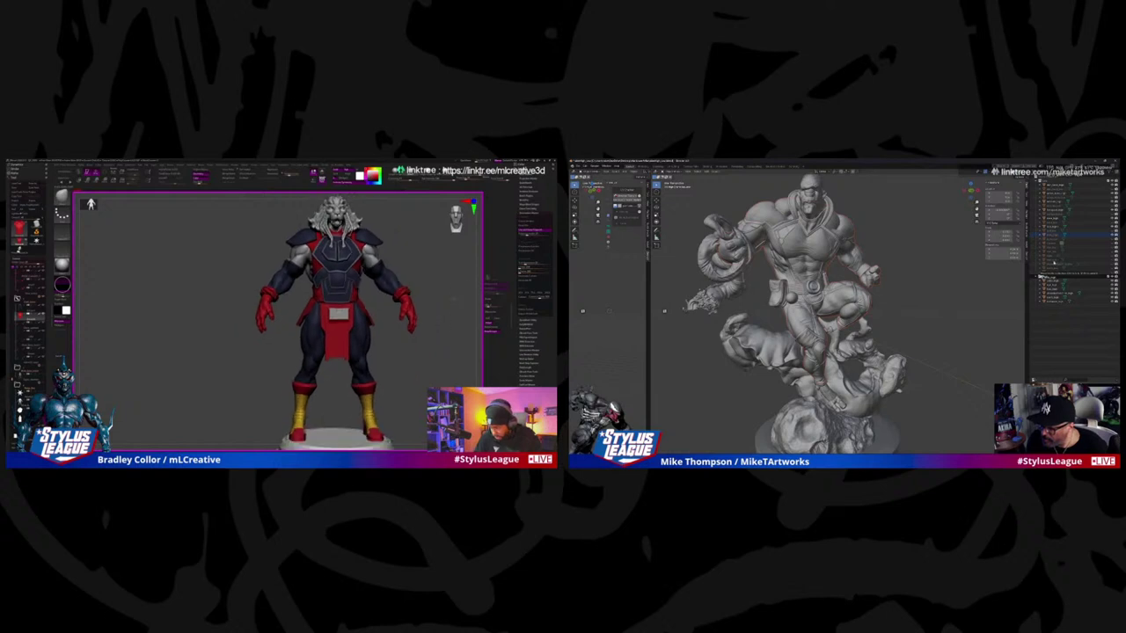
ctrl+right_drag(451, 305, 452, 308)
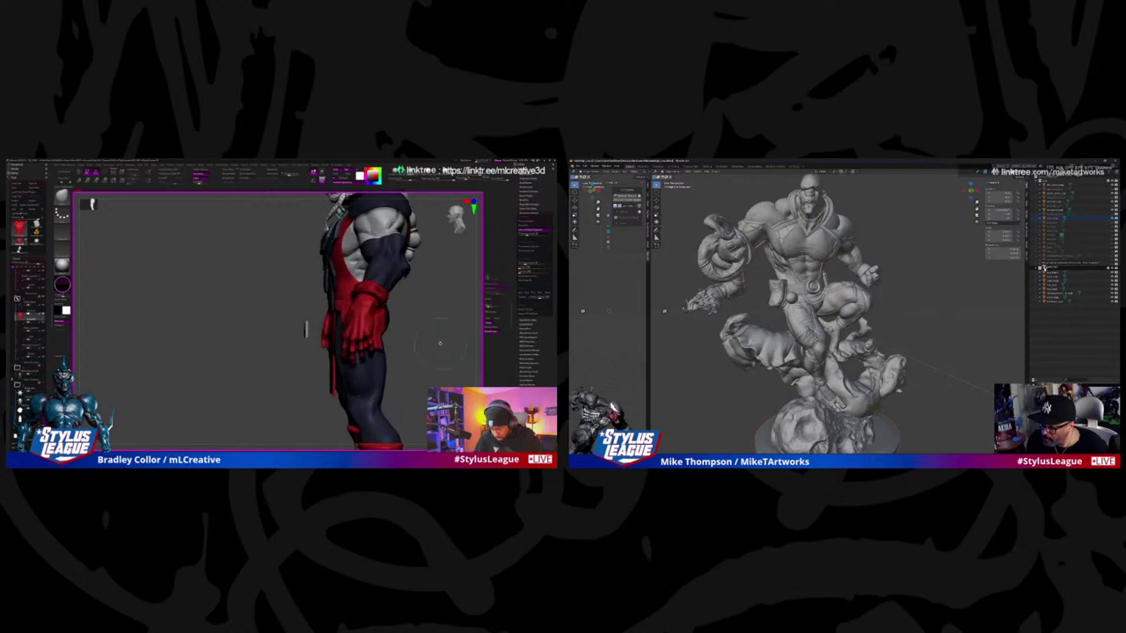
mouse_move(307, 305)
ctrl+right_down()
mouse_move(404, 303)
mouse_move(434, 363)
mouse_move(412, 356)
mouse_move(432, 331)
mouse_move(325, 313)
mouse_move(370, 348)
mouse_move(322, 307)
mouse_move(352, 327)
mouse_move(348, 316)
ctrl+right_up()
key(space)
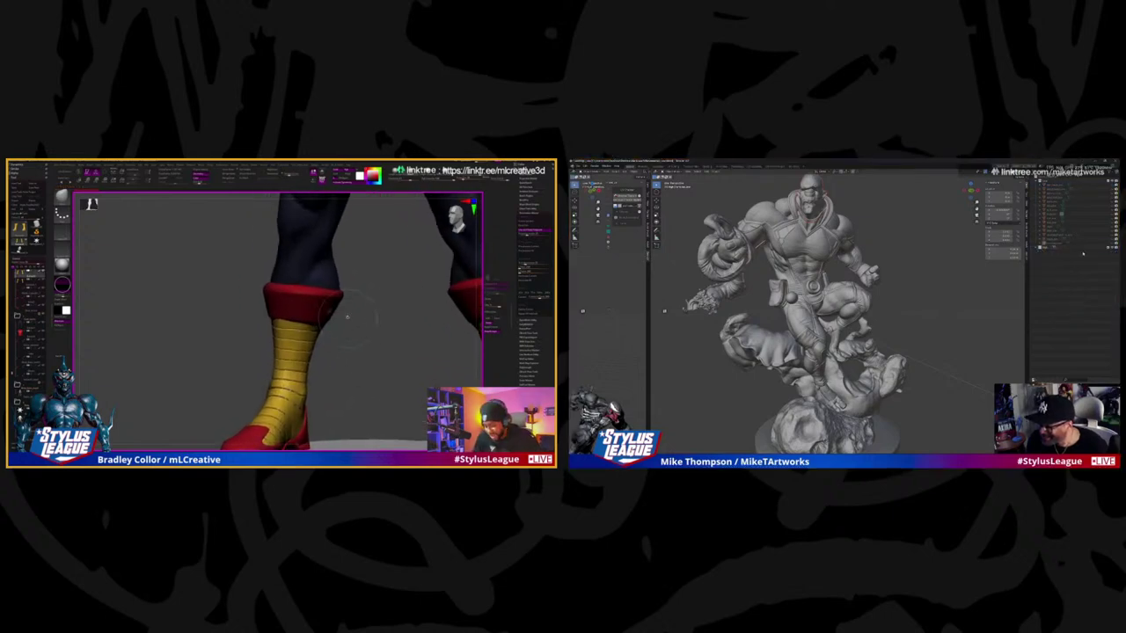
key(h)
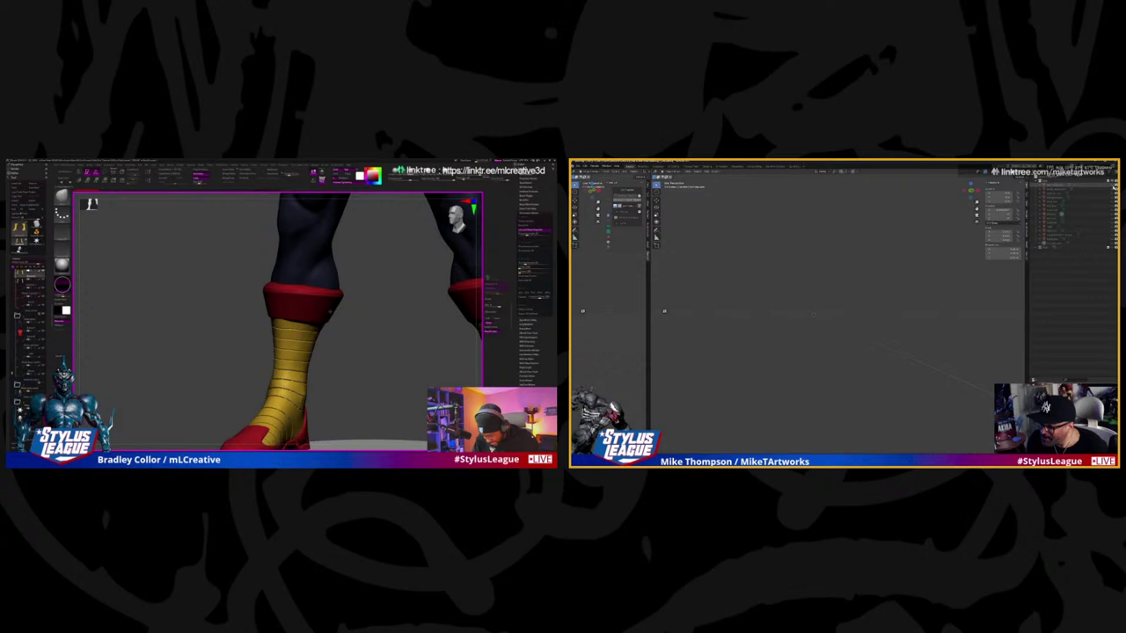
key(alt+h)
mouse_move(348, 316)
right_down()
mouse_move(277, 324)
mouse_move(389, 351)
mouse_move(350, 325)
mouse_move(418, 333)
mouse_move(386, 348)
mouse_move(350, 342)
mouse_move(431, 302)
right_up()
click(1109, 202)
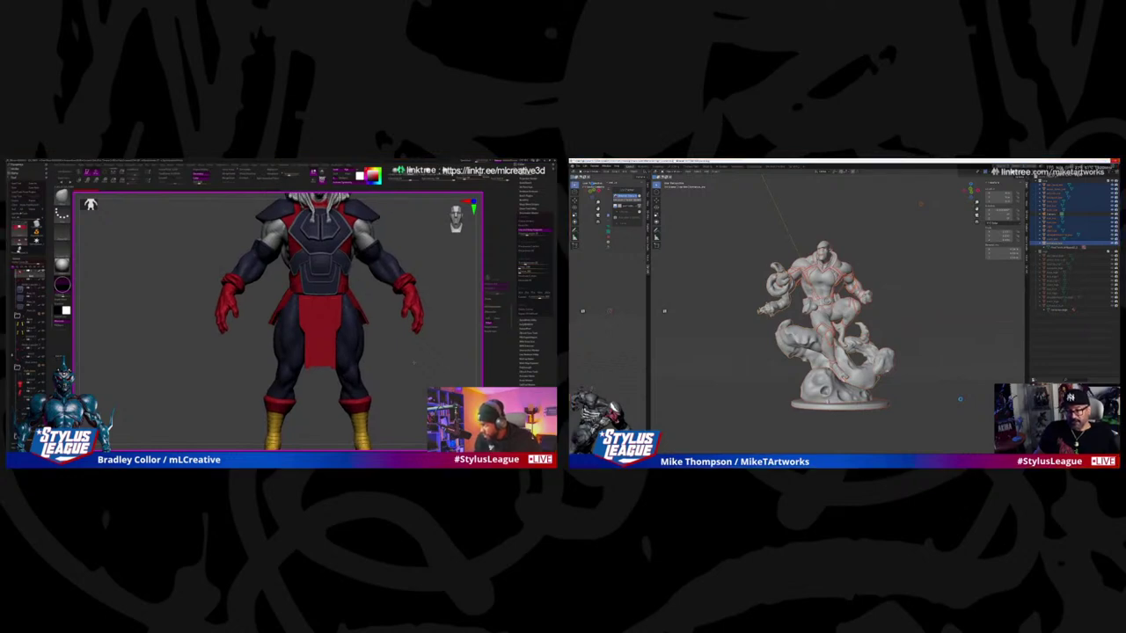
key(f)
drag(407, 347, 394, 336)
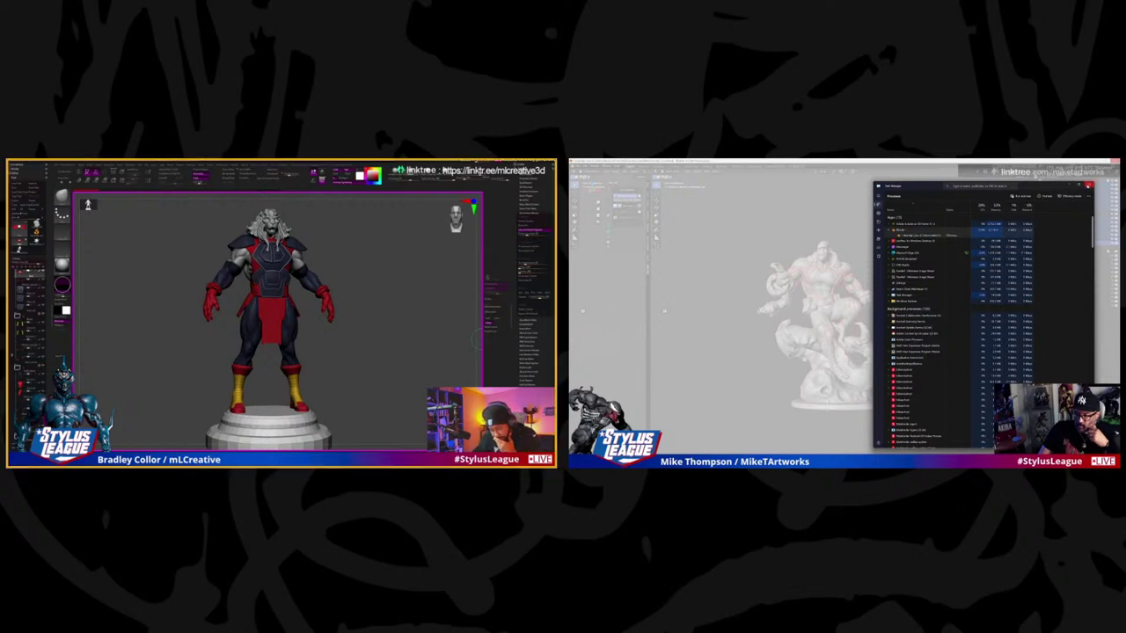
Step: Close Task Manager to return to Substance 3D Painter
click(1088, 187)
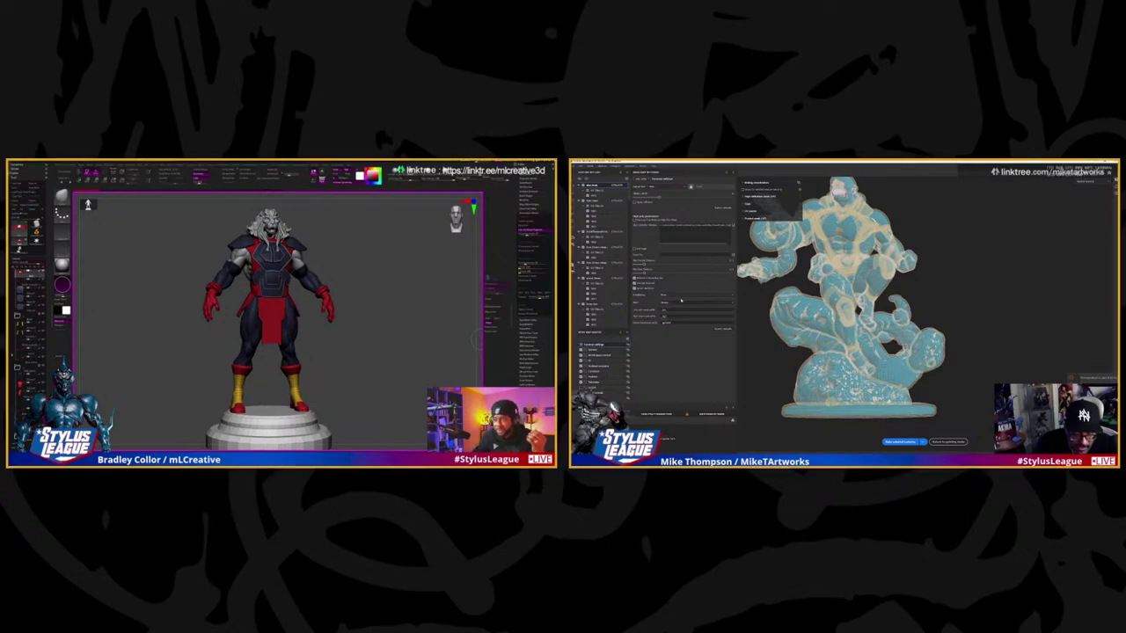
Step: Pick a different value for one of the statue's baking parameters
click(679, 309)
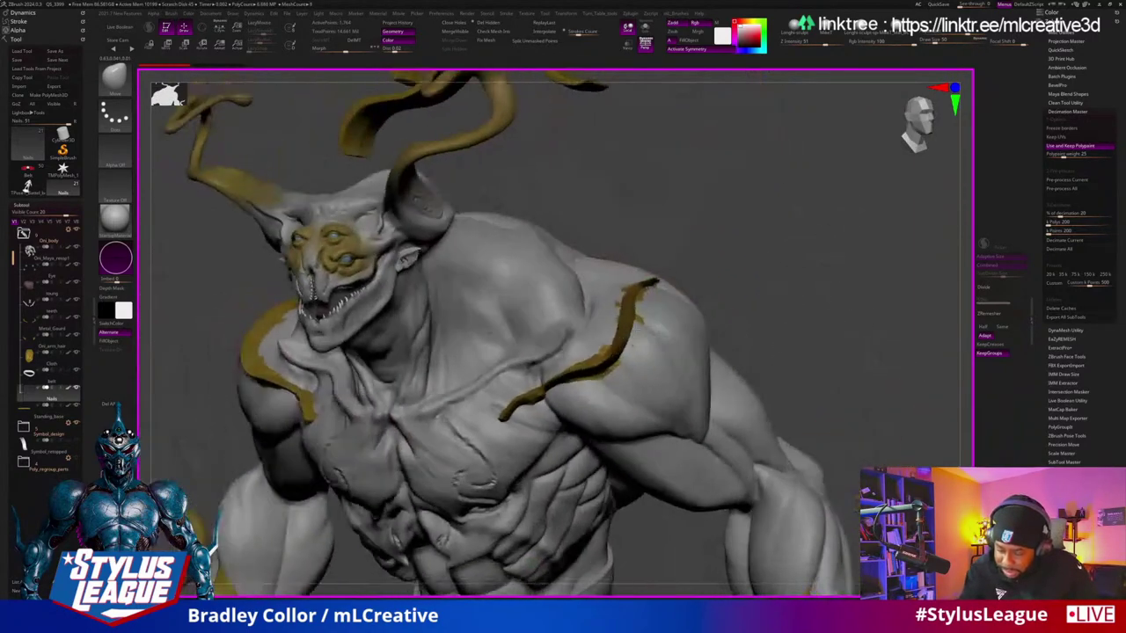
Step: Choose a different sculpting brush from the brush palette
drag(821, 245, 636, 303)
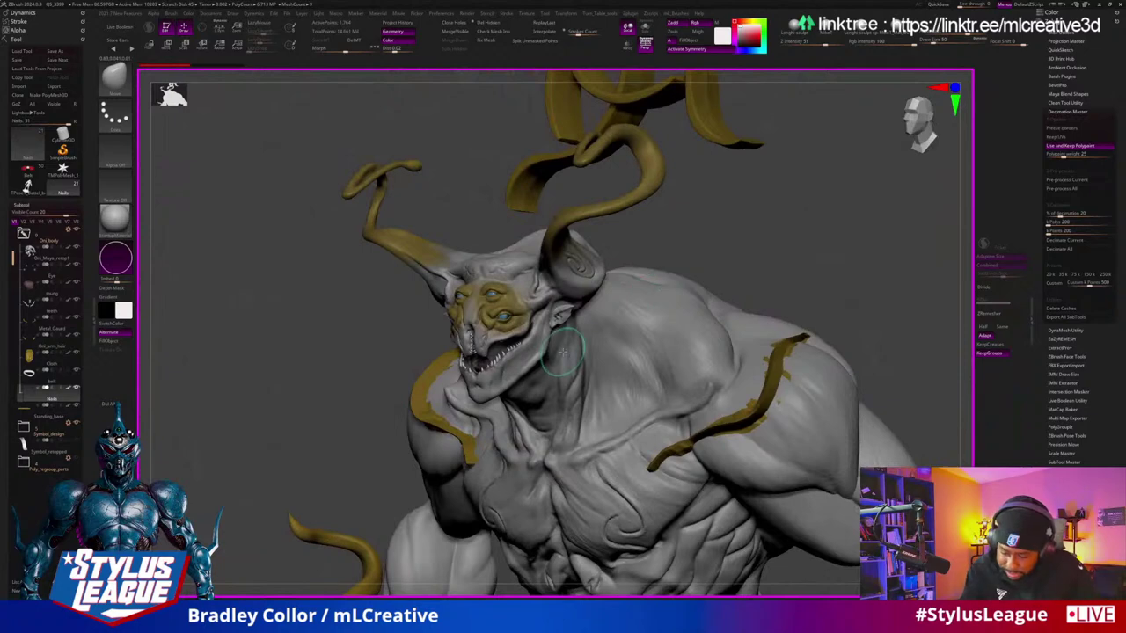
mouse_move(866, 291)
mouse_down()
mouse_move(845, 292)
mouse_move(858, 281)
mouse_move(818, 236)
mouse_move(854, 389)
mouse_move(847, 255)
mouse_move(869, 279)
mouse_move(846, 174)
mouse_move(867, 254)
mouse_up()
key(b)
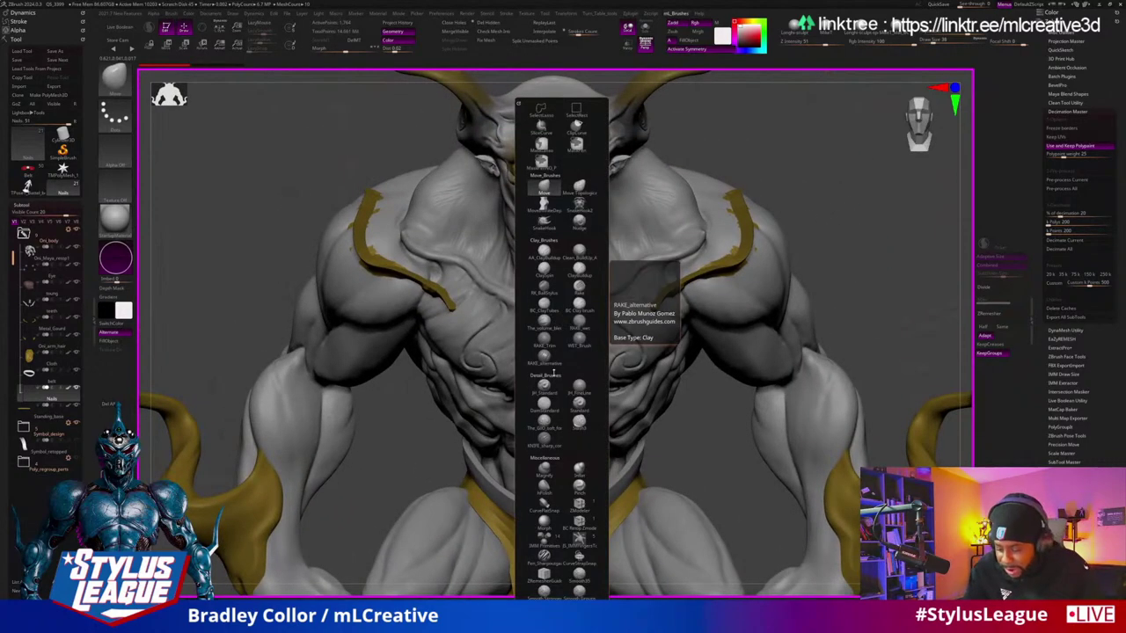
click(554, 424)
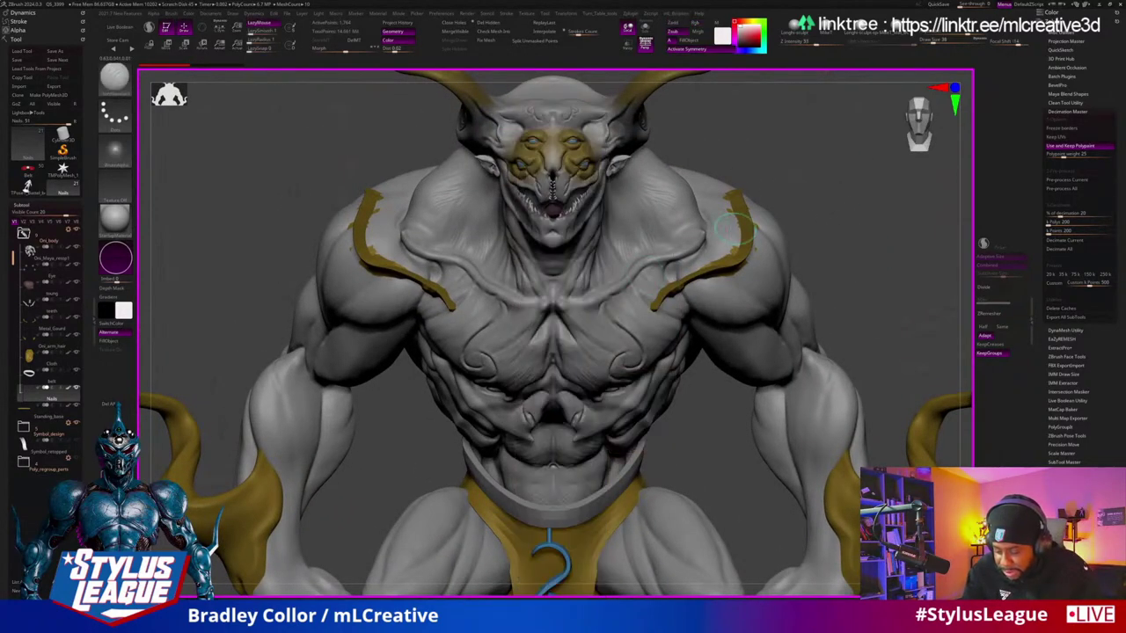
Step: Make Oni_Maya_retop1 the active SubTool and view the demon from the front
drag(835, 200, 623, 284)
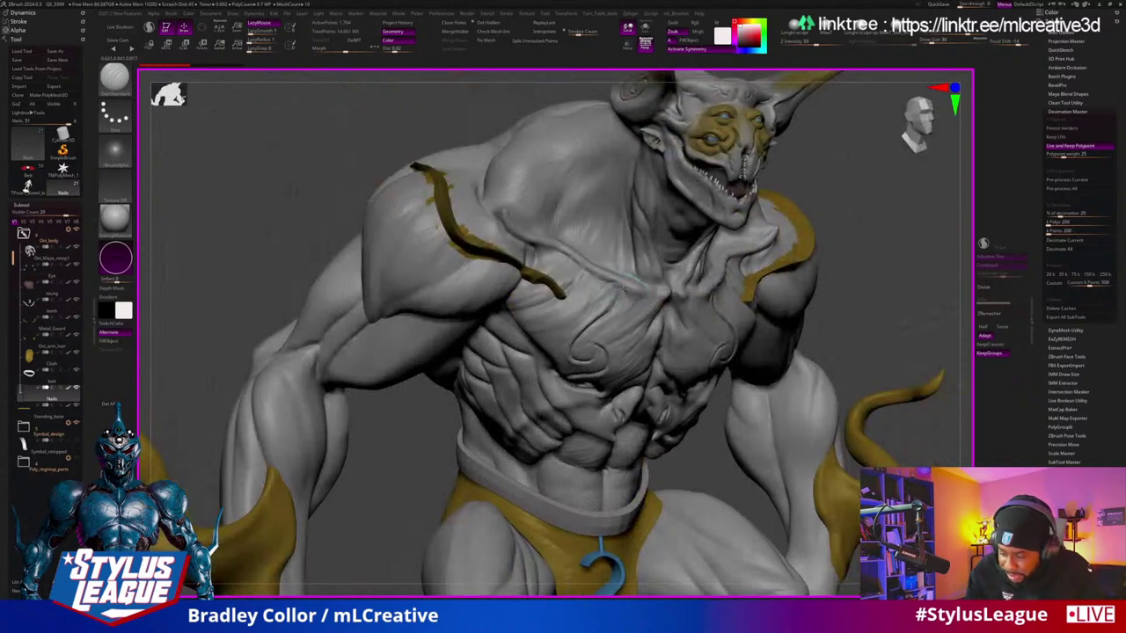
key(Delete)
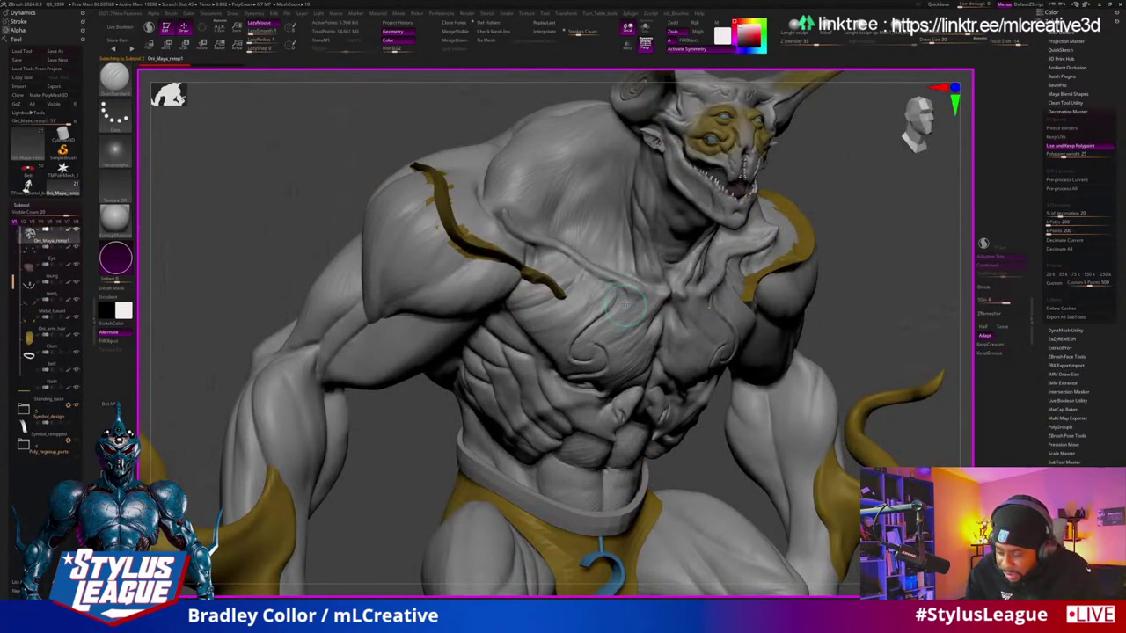
drag(794, 215, 654, 315)
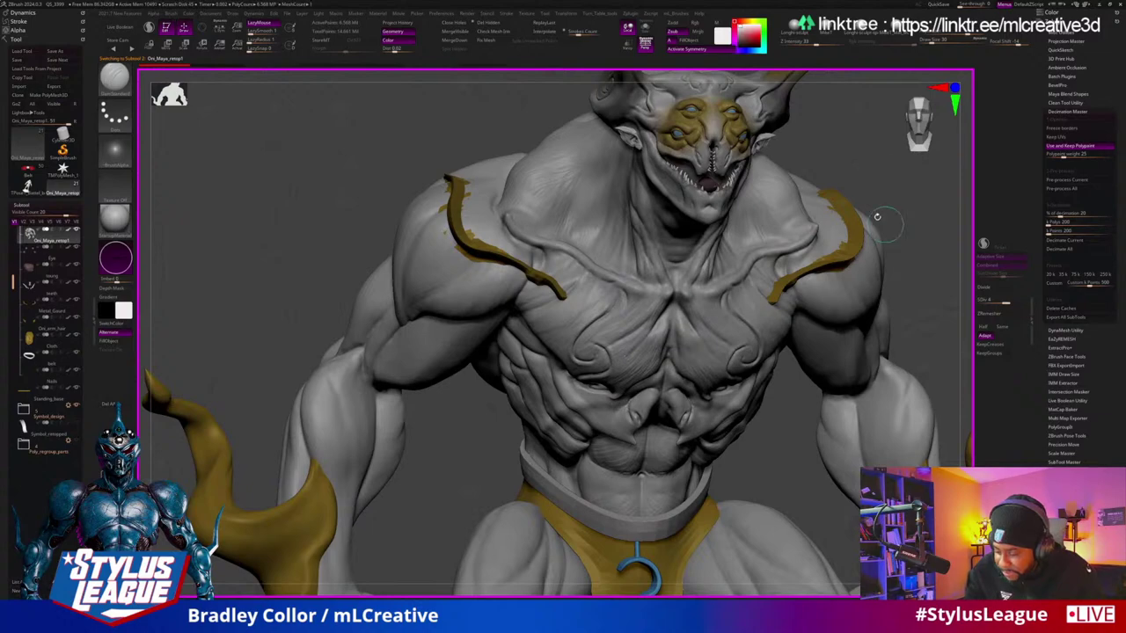
drag(875, 161, 821, 197)
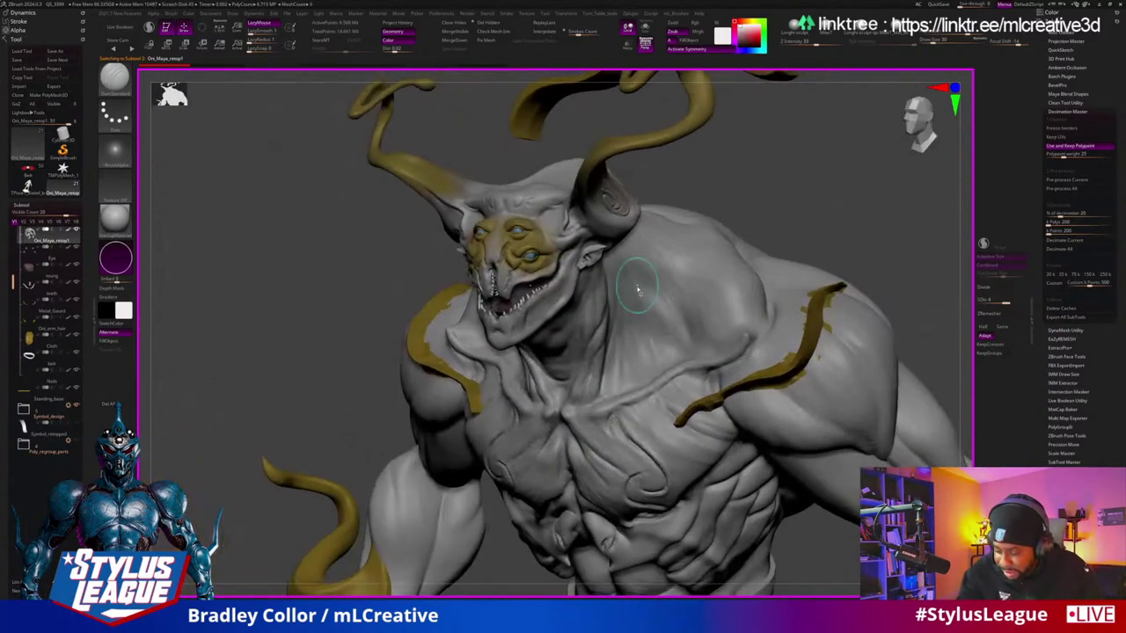
drag(642, 304, 694, 224)
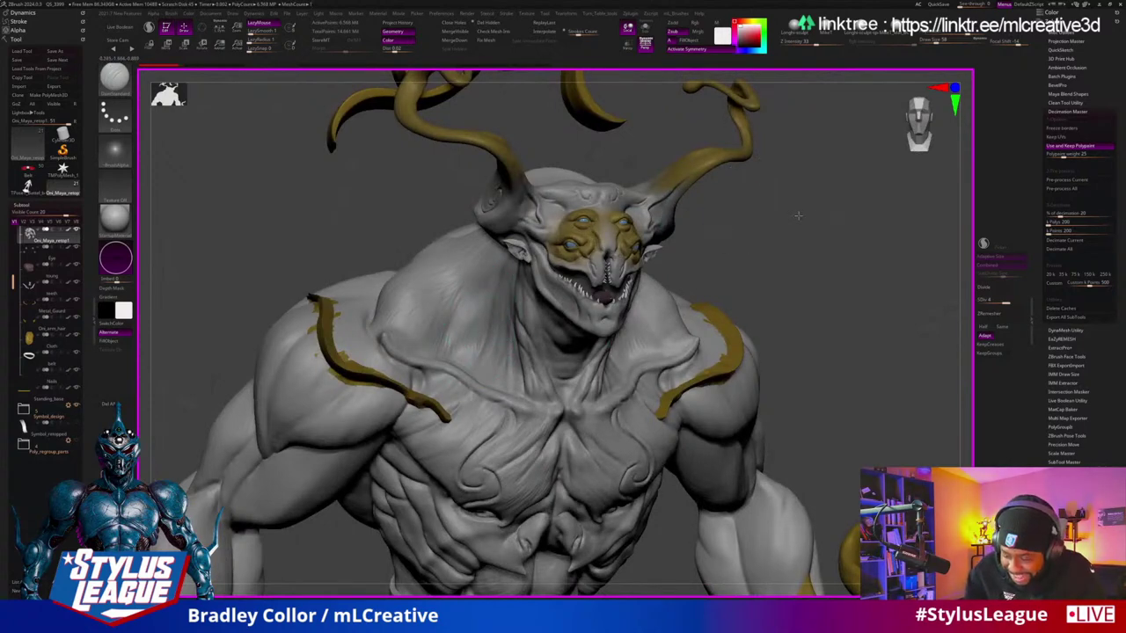
alt+drag(798, 215, 854, 243)
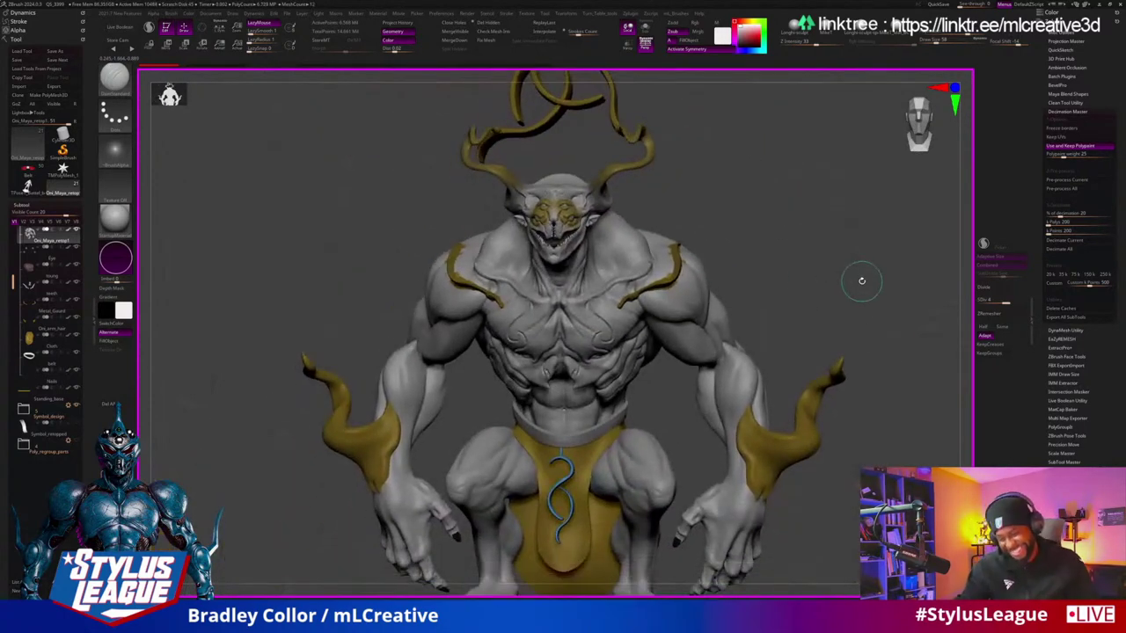
alt+drag(872, 289, 653, 302)
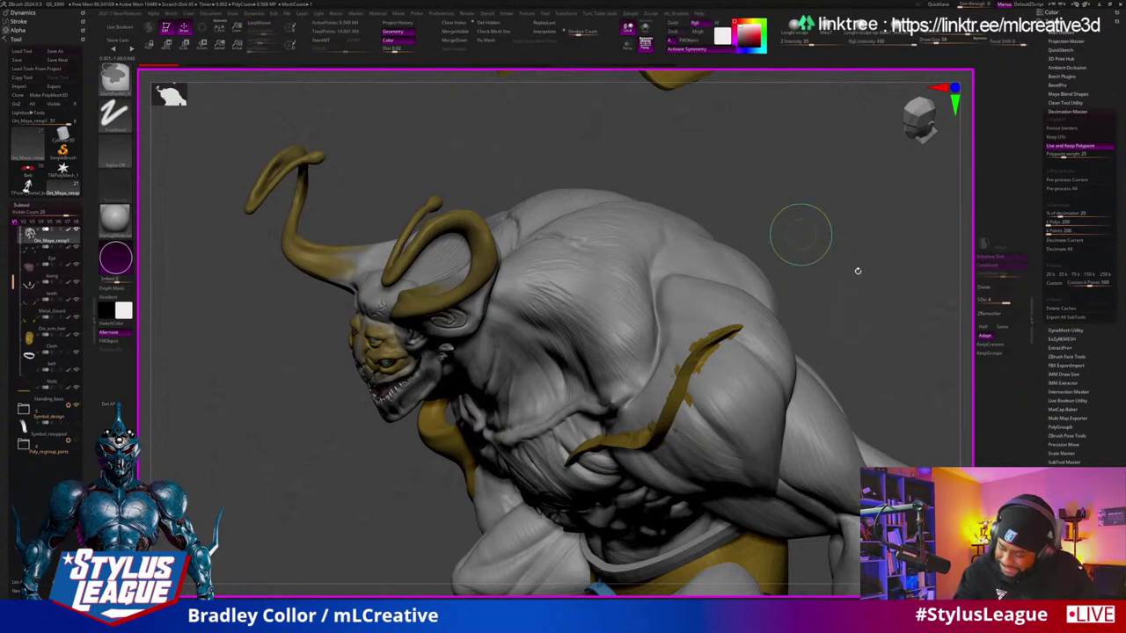
drag(857, 273, 659, 361)
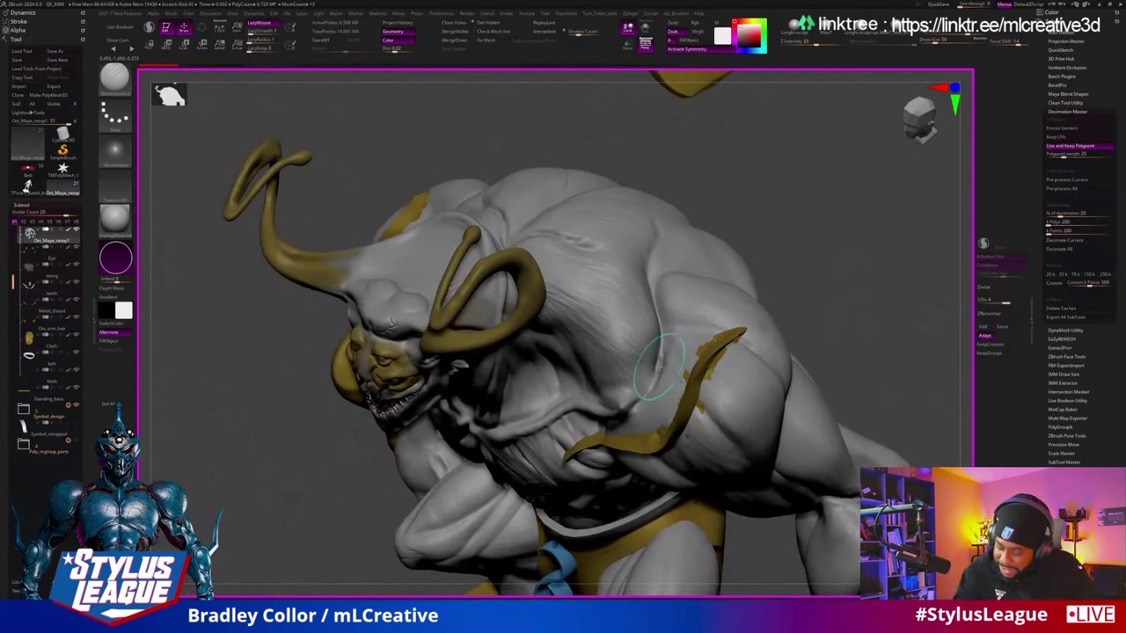
drag(827, 232, 697, 303)
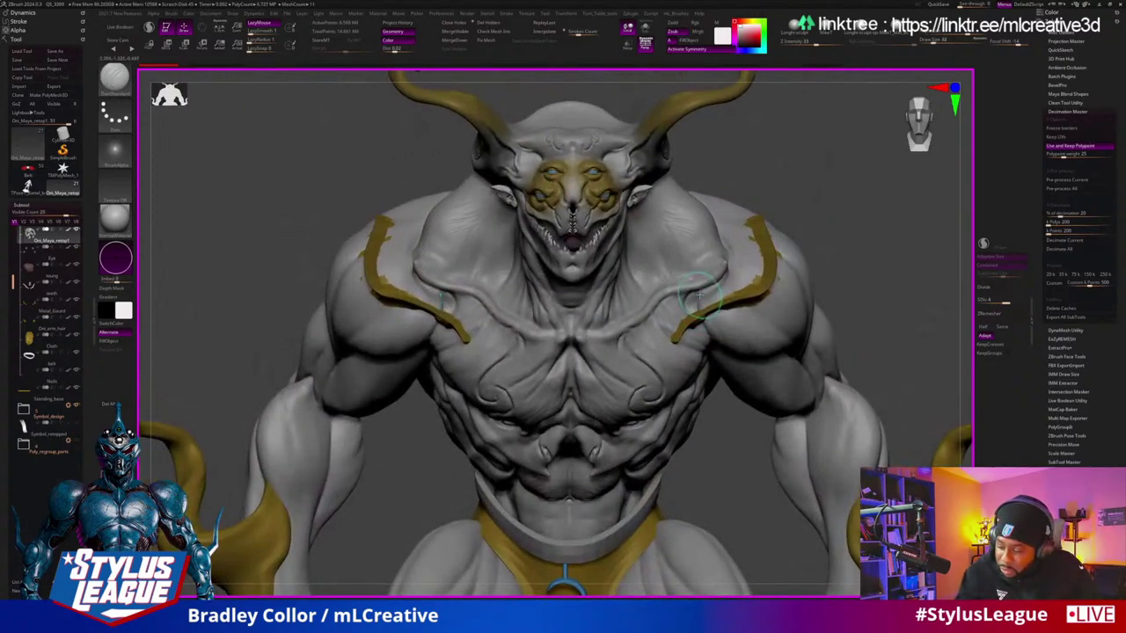
drag(863, 243, 761, 264)
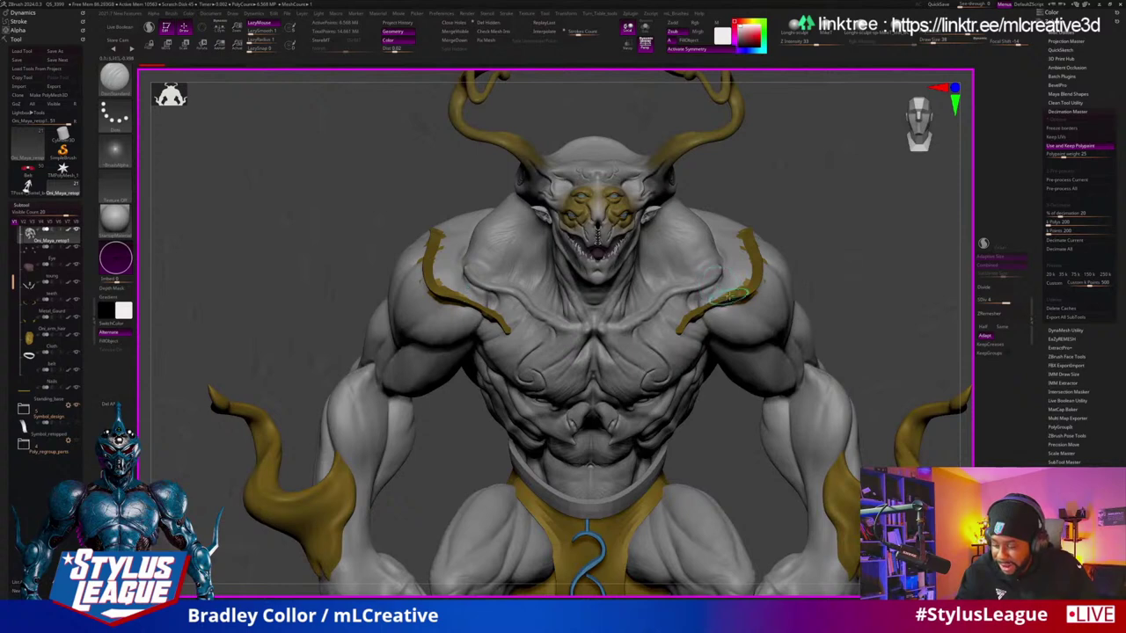
drag(846, 266, 847, 311)
Step: Inspect the demon's ridged chest and abdomen from several angles, then show the Brush palette
drag(741, 421, 589, 321)
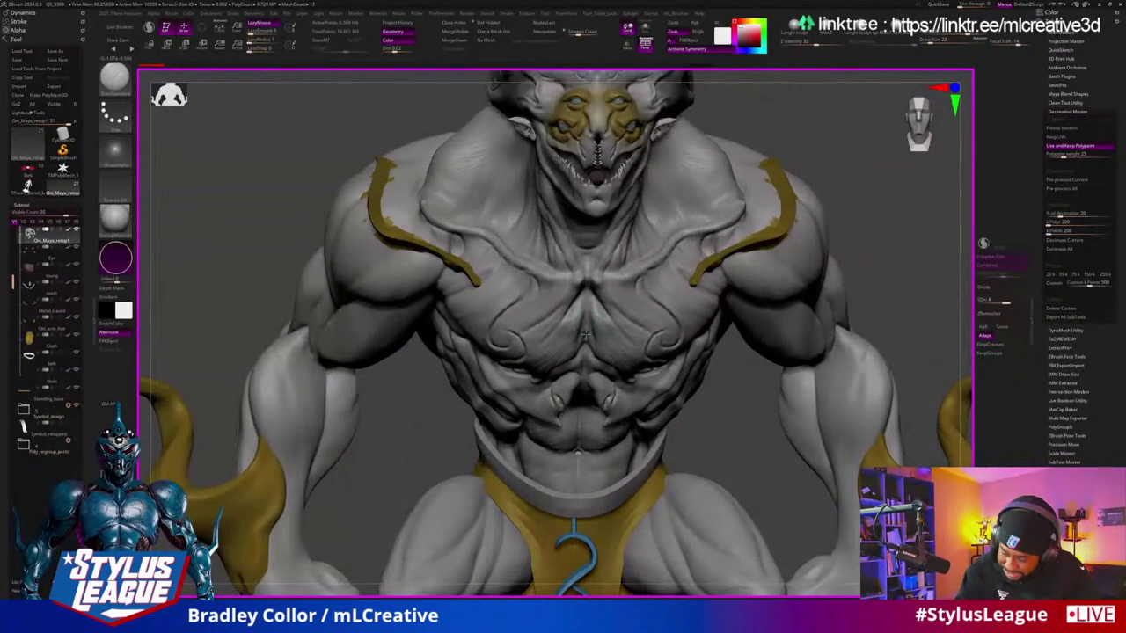
drag(739, 412, 651, 332)
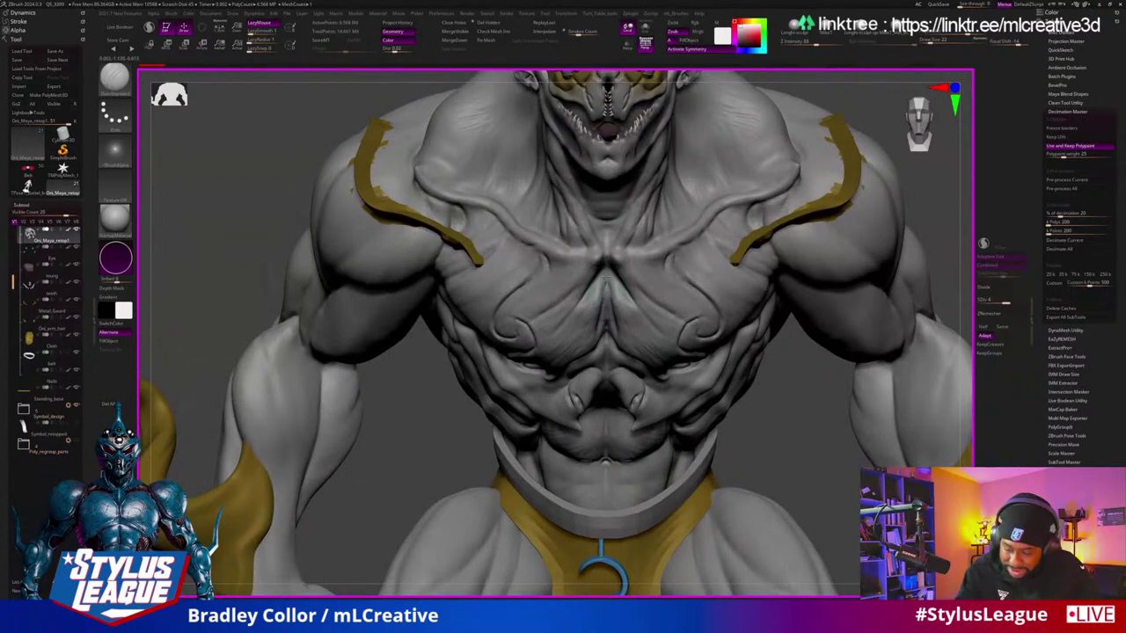
drag(390, 451, 656, 351)
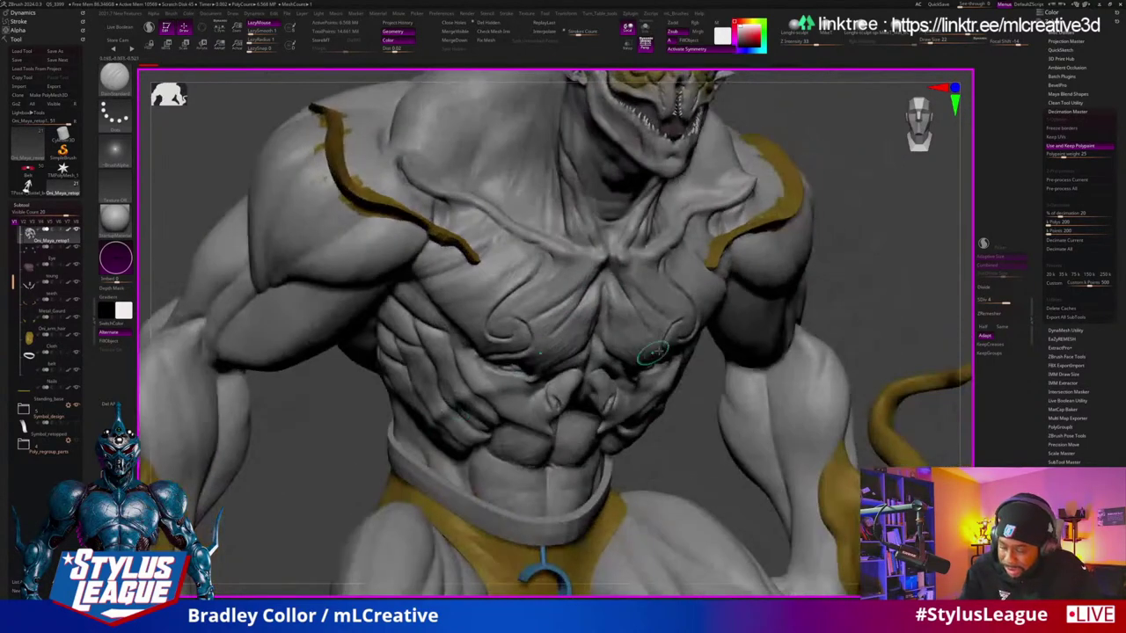
mouse_move(876, 287)
mouse_down()
mouse_move(855, 237)
mouse_move(827, 228)
mouse_move(867, 246)
mouse_move(867, 276)
mouse_move(810, 268)
mouse_move(854, 284)
mouse_move(868, 264)
mouse_move(818, 291)
mouse_move(820, 304)
mouse_up()
key(b)
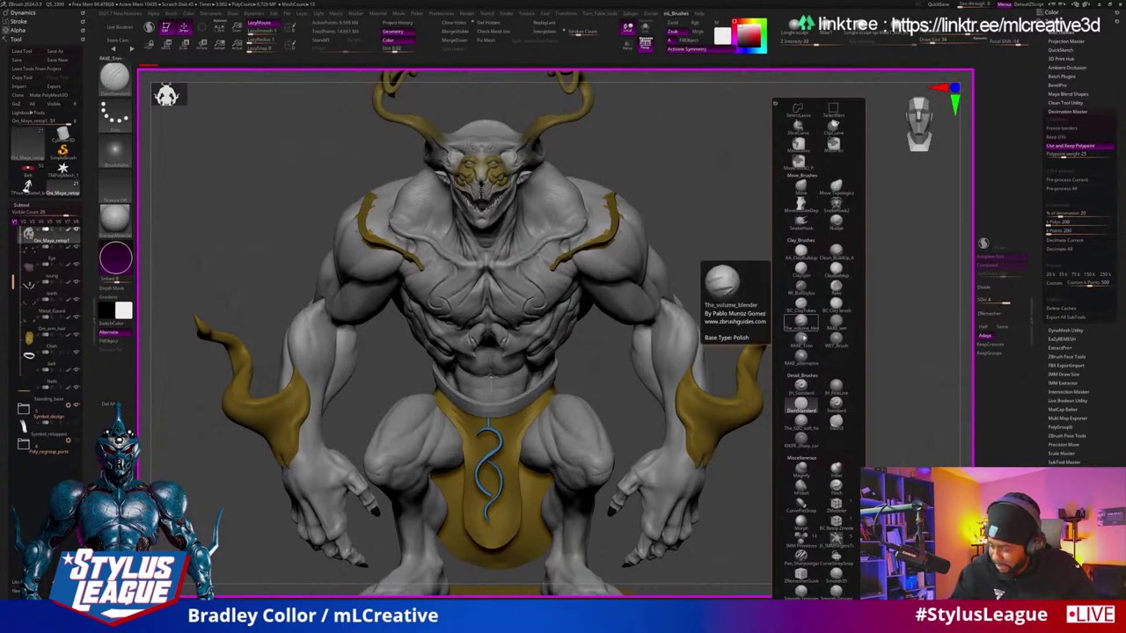
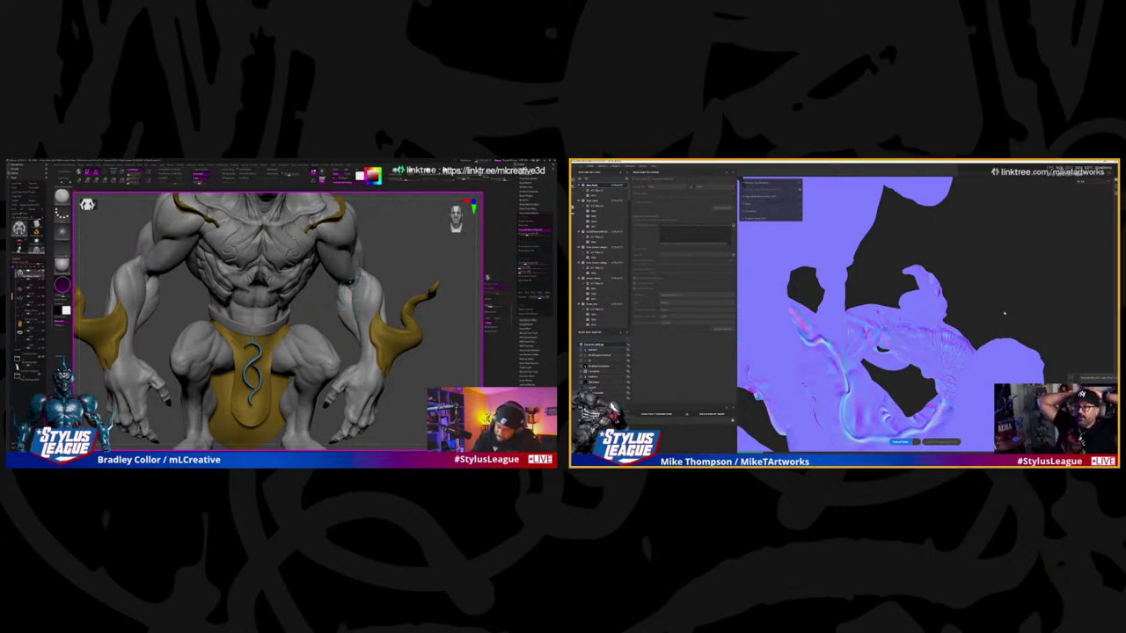
Step: Frame the sculpt, orbit to a side view, and close in on the arm and shoulder
key(f)
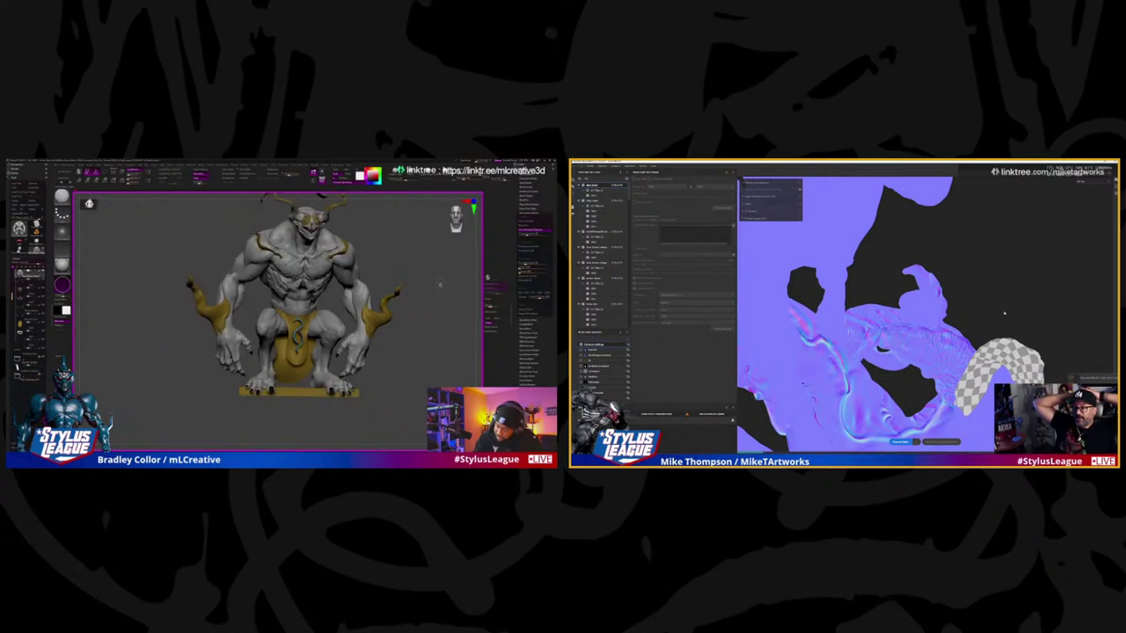
drag(369, 290, 311, 340)
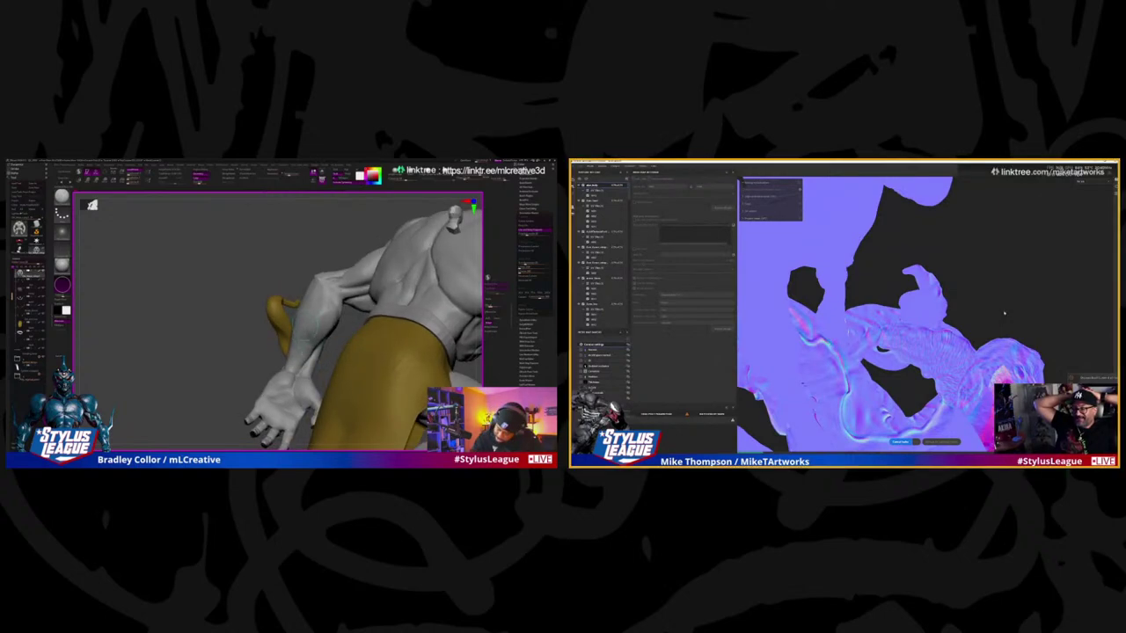
drag(312, 339, 409, 292)
key(m)
drag(385, 338, 398, 327)
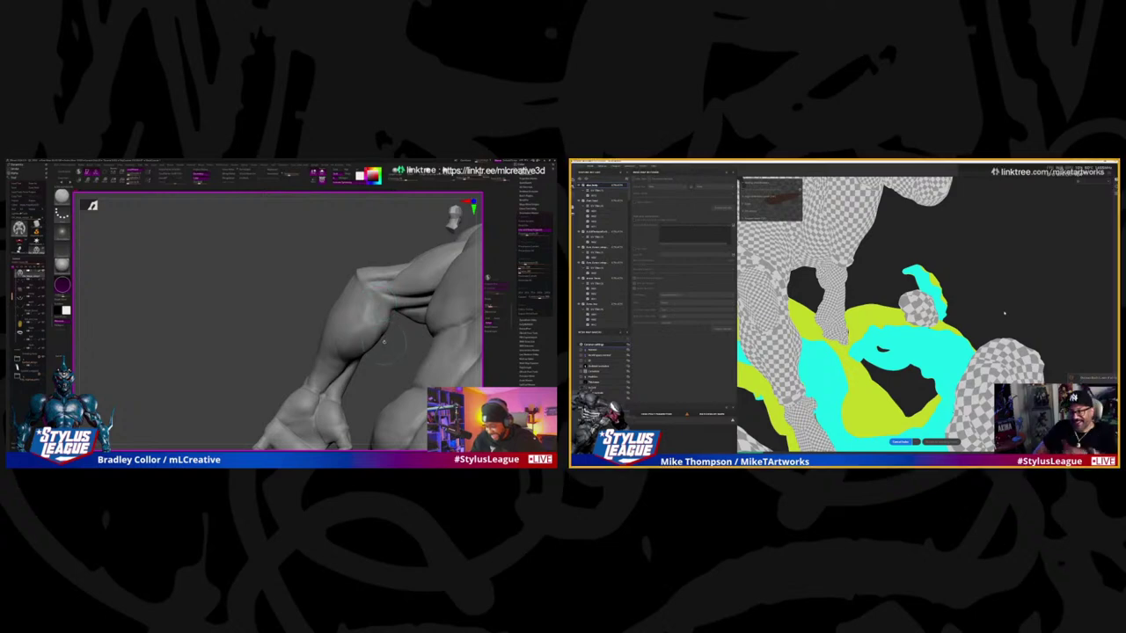
Step: Orbit around to the creature's back and shoulder, then zoom toward its chest
click(1003, 369)
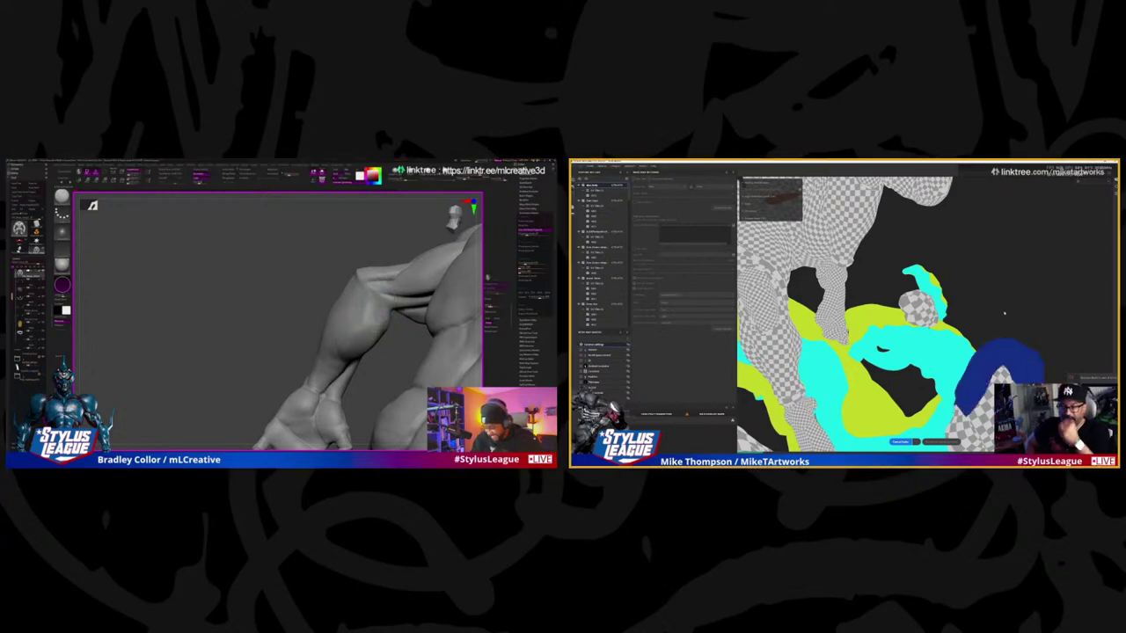
drag(399, 327, 333, 313)
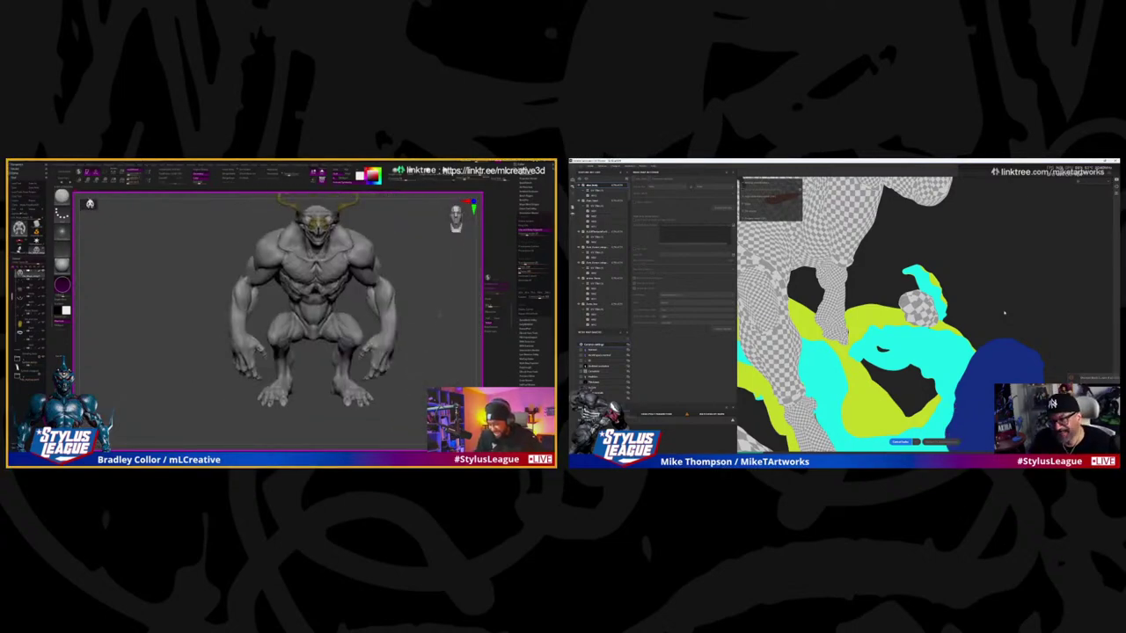
drag(88, 203, 89, 204)
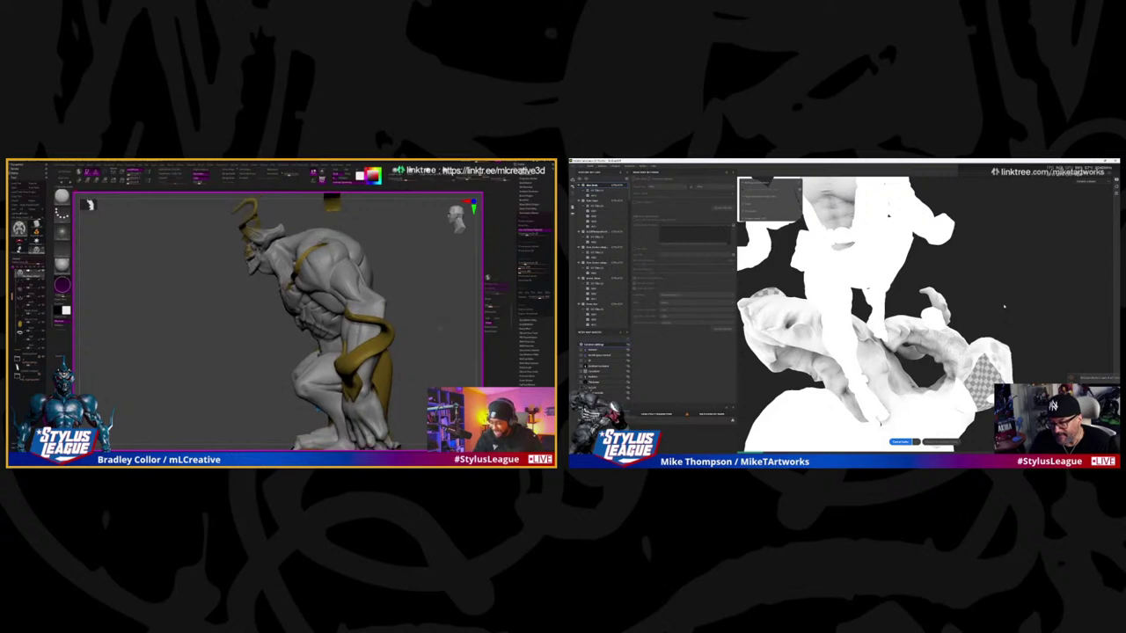
Step: Rotate the demon through front, three-quarter and side views, ending facing front
mouse_move(369, 264)
mouse_down()
mouse_move(419, 266)
mouse_move(431, 317)
mouse_up()
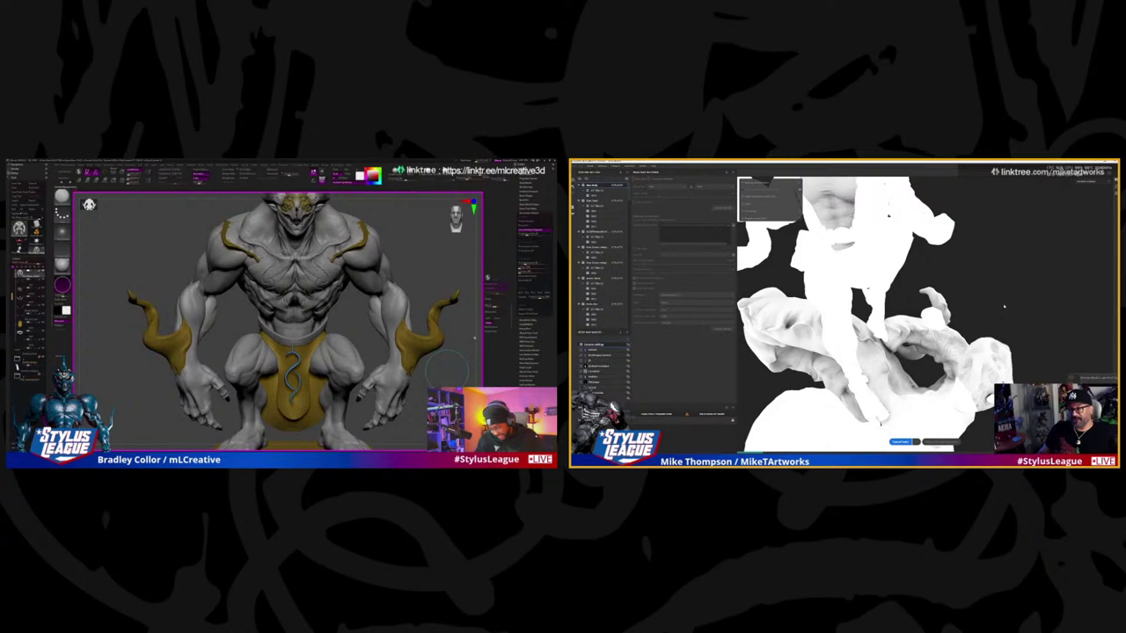
drag(444, 367, 444, 387)
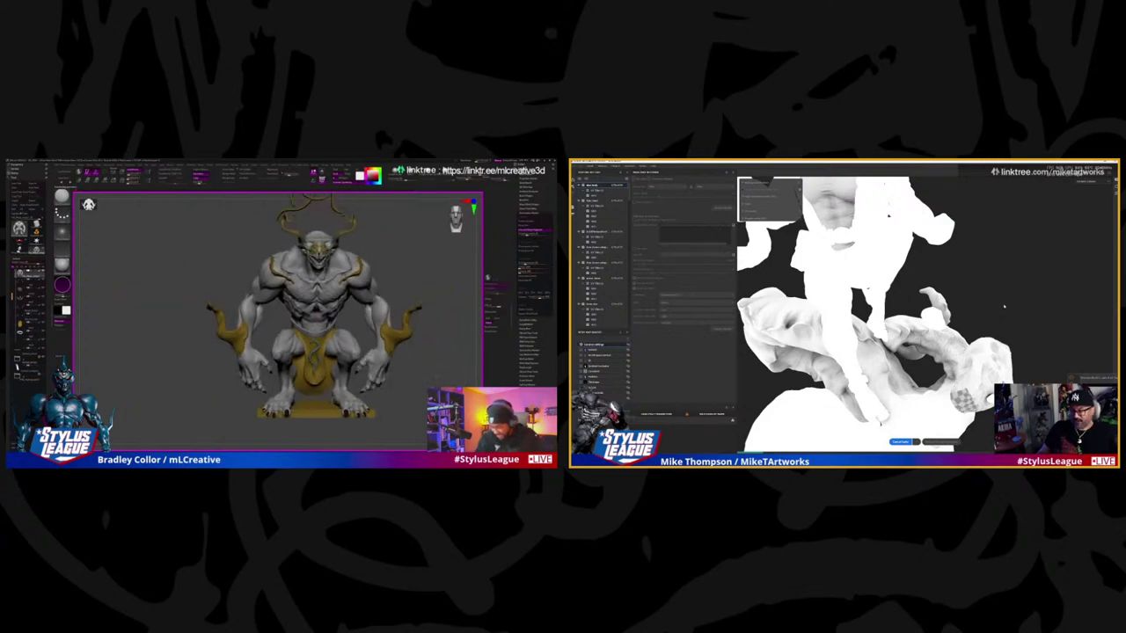
drag(423, 330, 308, 295)
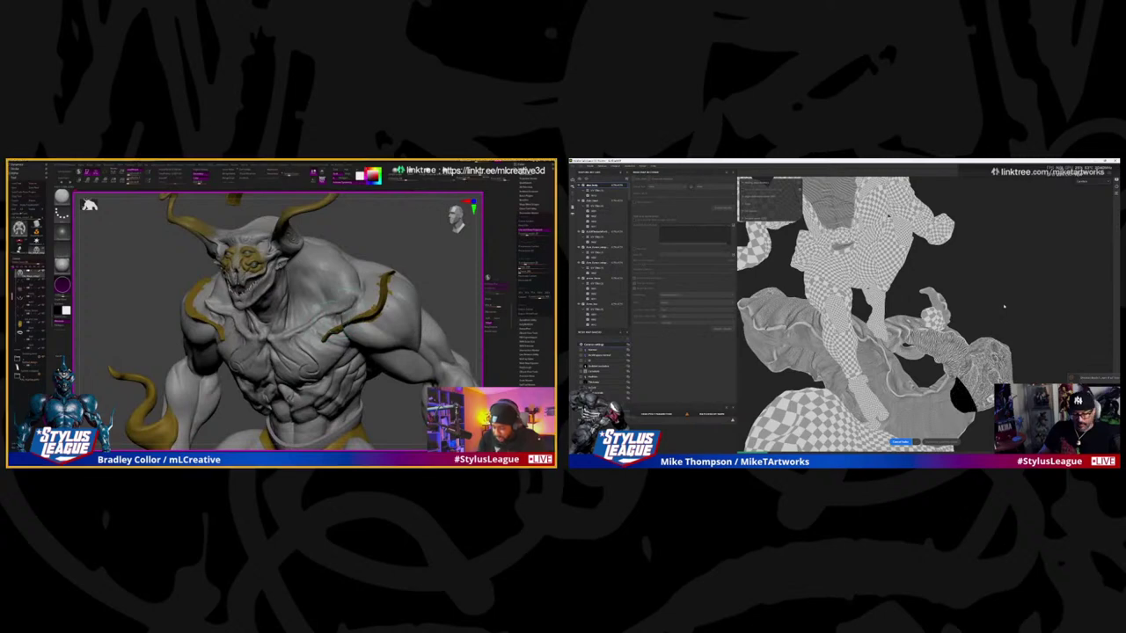
drag(432, 264, 388, 255)
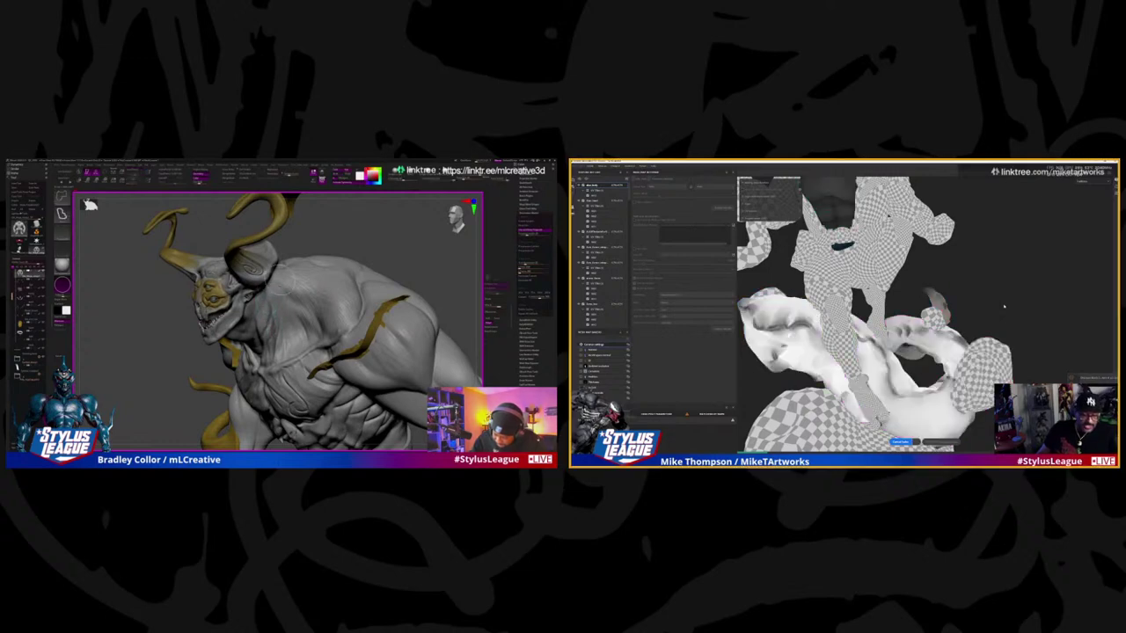
drag(366, 238, 356, 235)
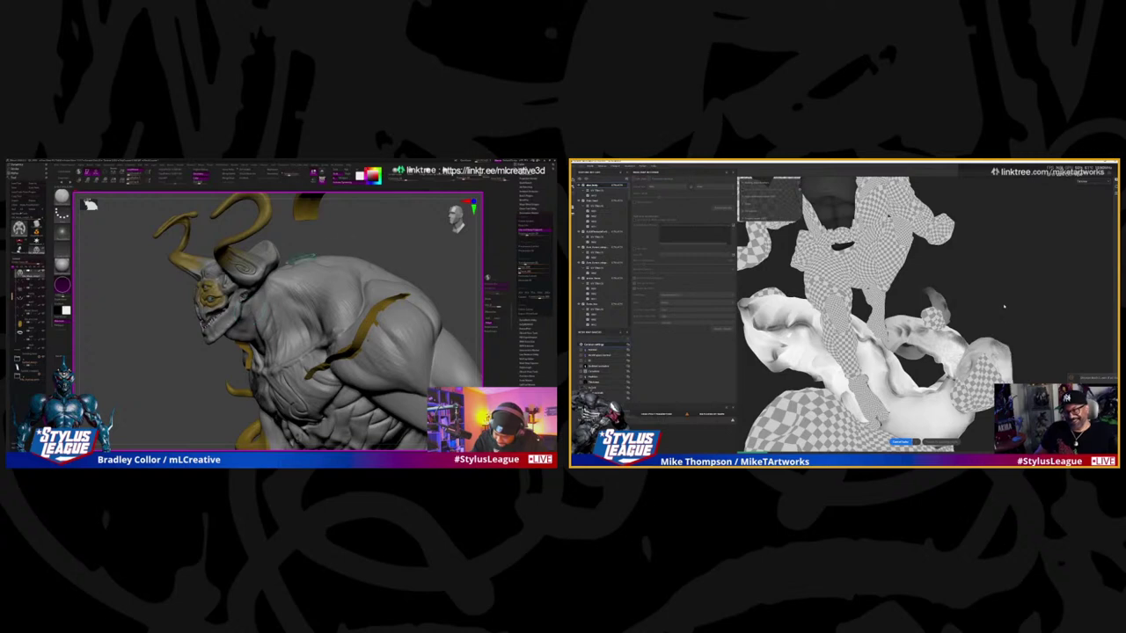
drag(306, 257, 393, 252)
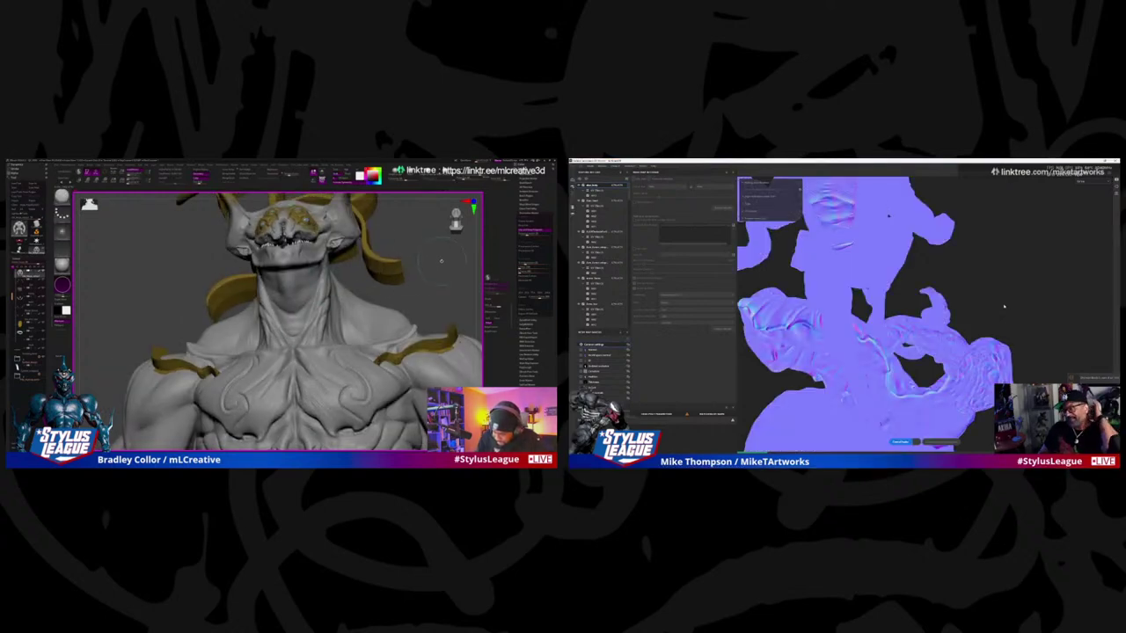
Step: Orbit to look up under the demon's jaw, then return to the normal-map bake preview
drag(442, 261, 374, 264)
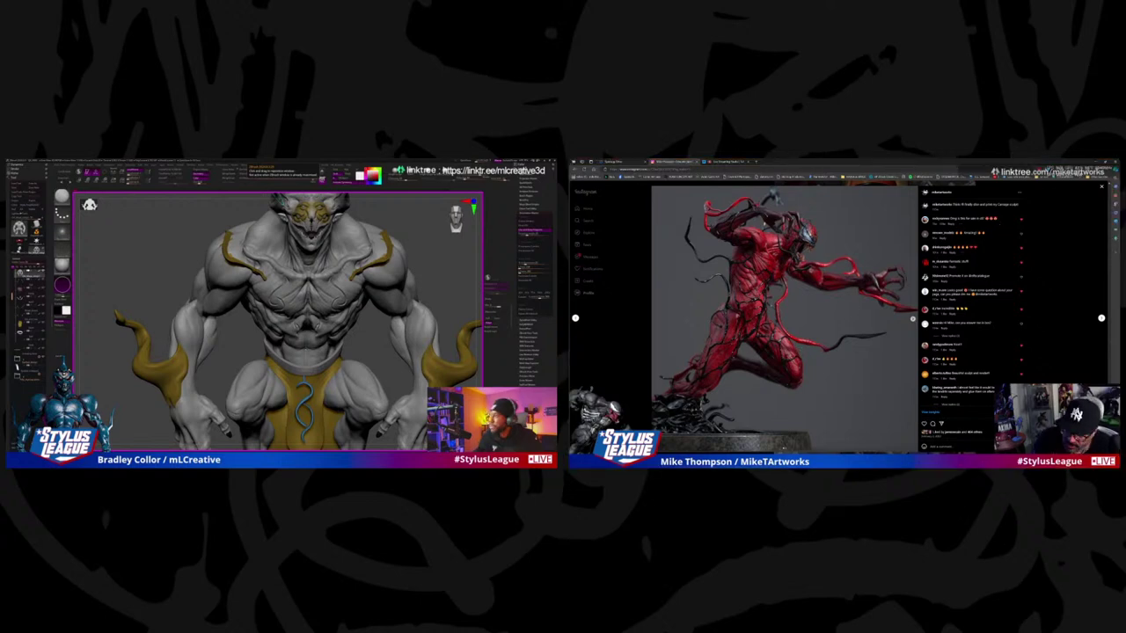
key(alt+Tab)
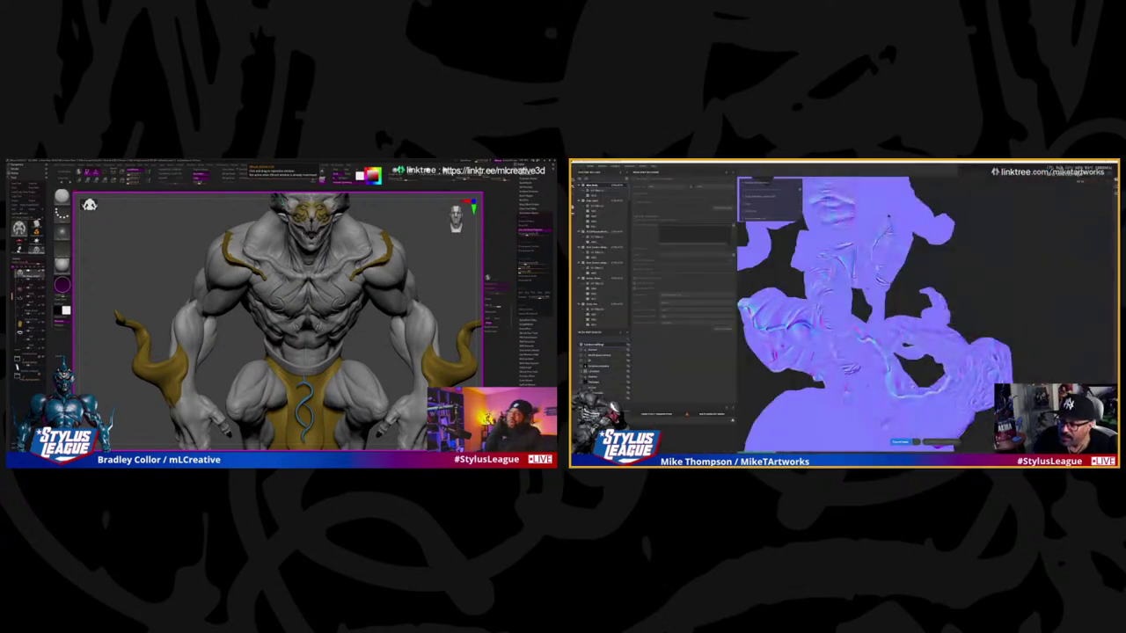
Step: Turn the demon to a three-quarter view and show the statue's colour ID map bake
drag(413, 286, 392, 396)
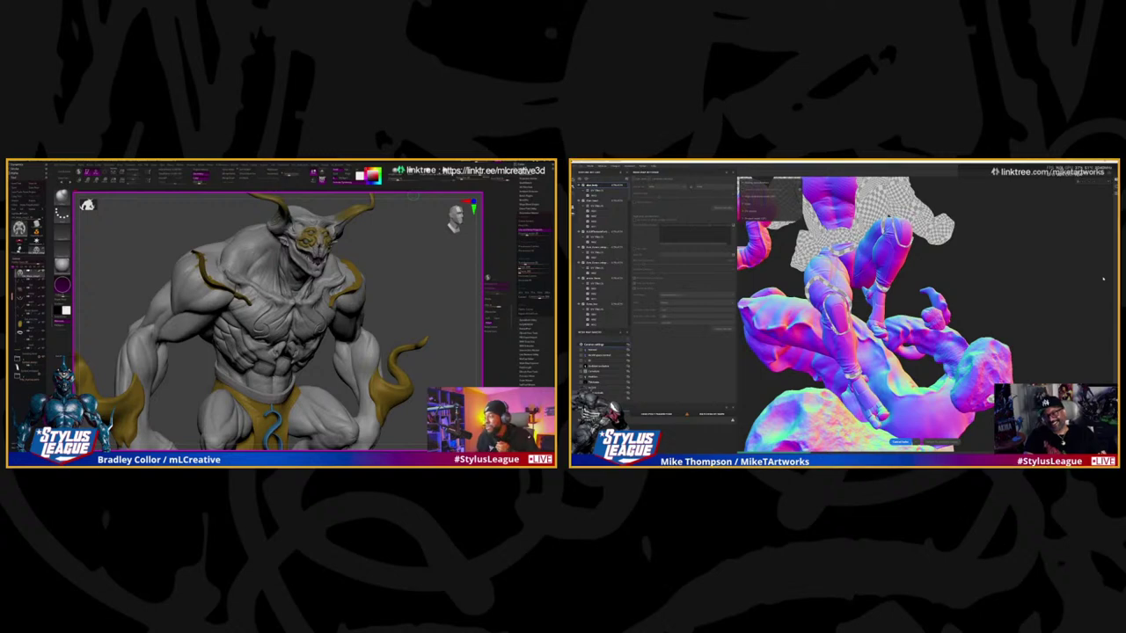
key(b)
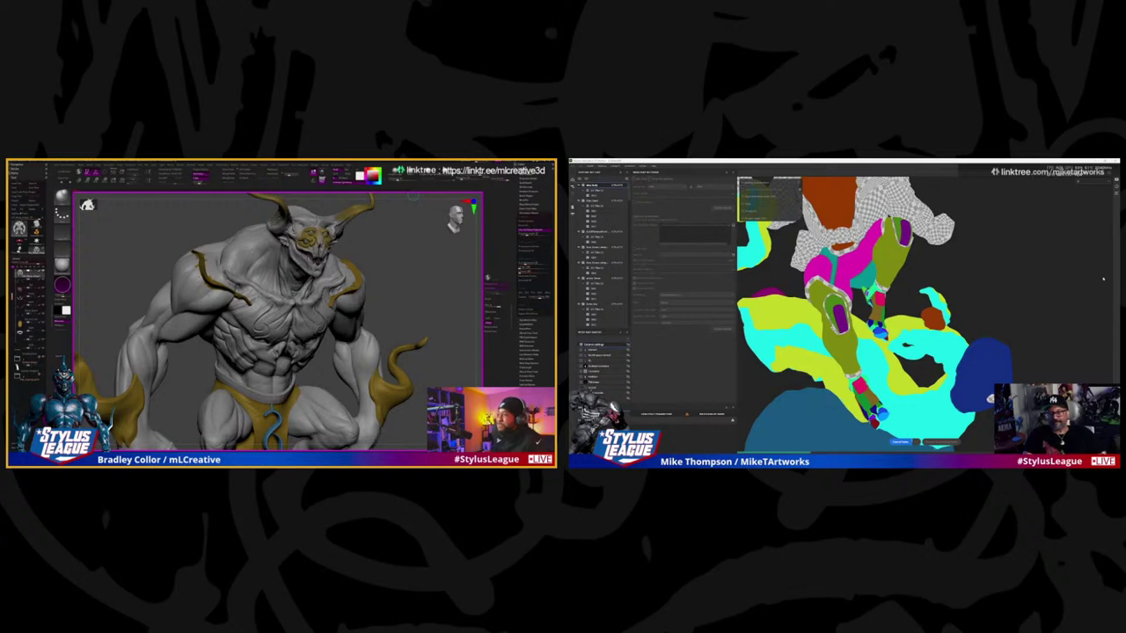
Step: Show the statue's white ambient occlusion bake instead of the ID map
key(shift+f)
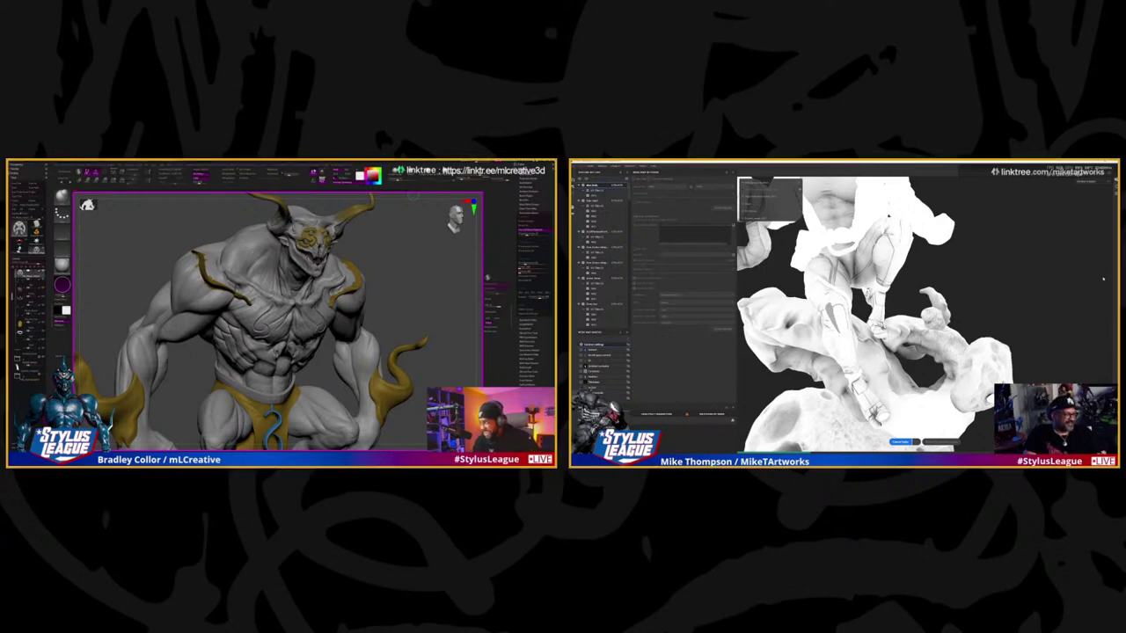
Step: Rotate the demon to face forward and zoom in on its torso and horned mask
drag(378, 264, 412, 277)
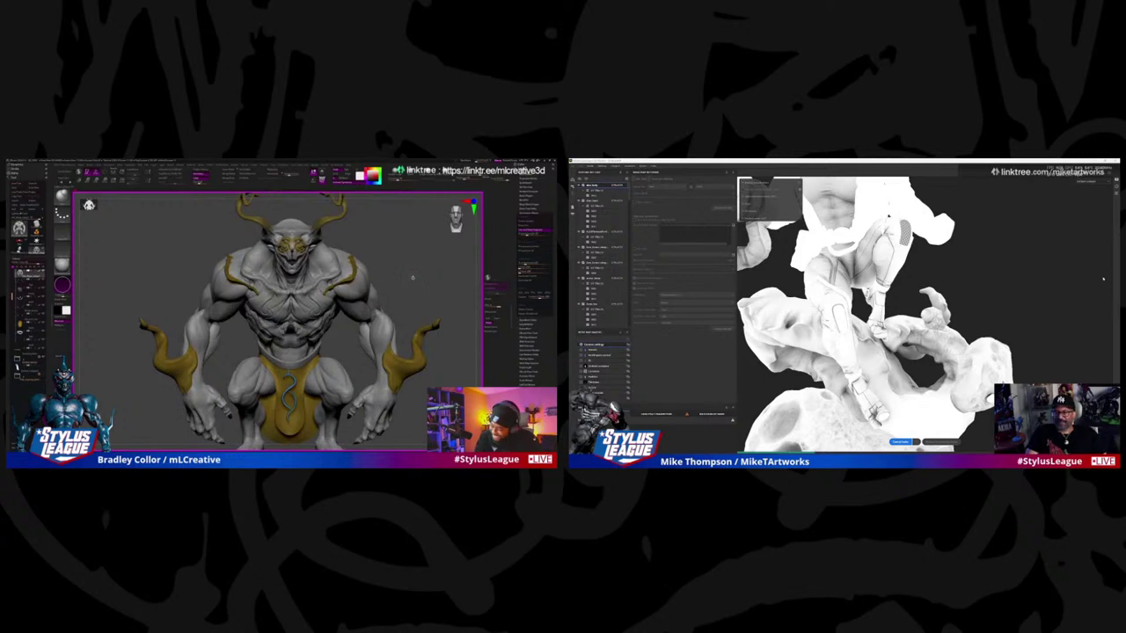
scroll(412, 277, up, 3)
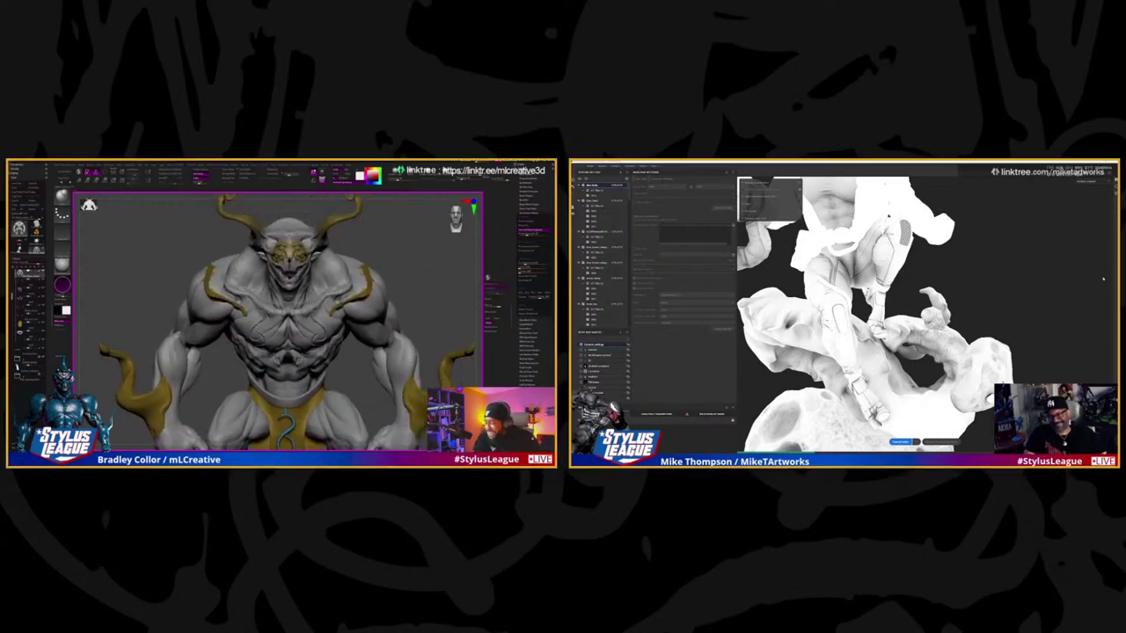
scroll(428, 262, up, 2)
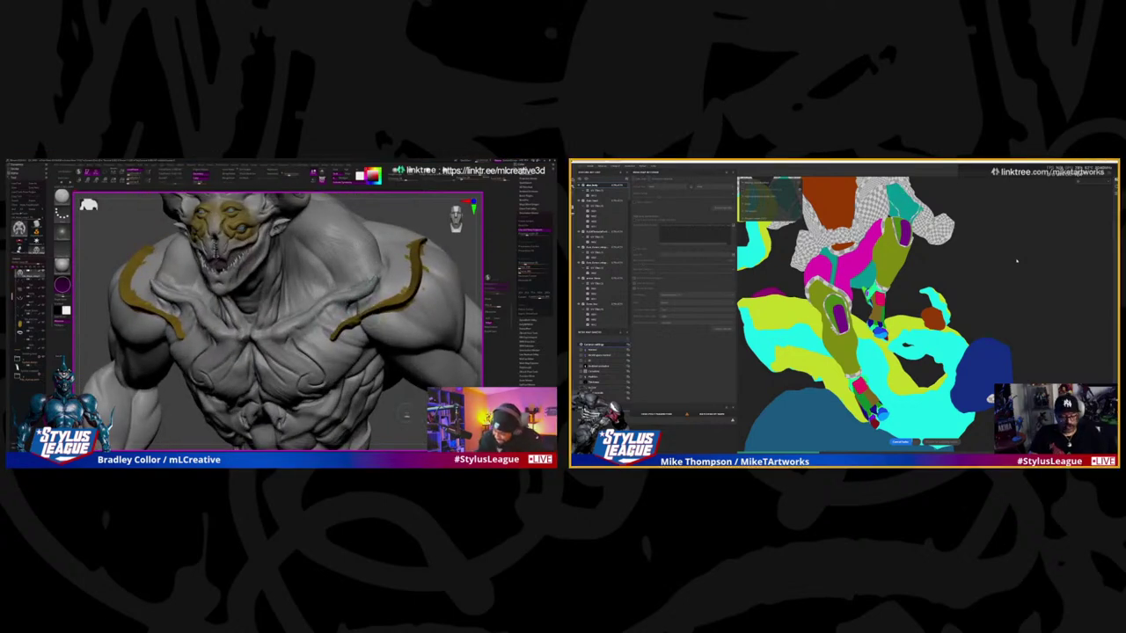
drag(405, 413, 435, 291)
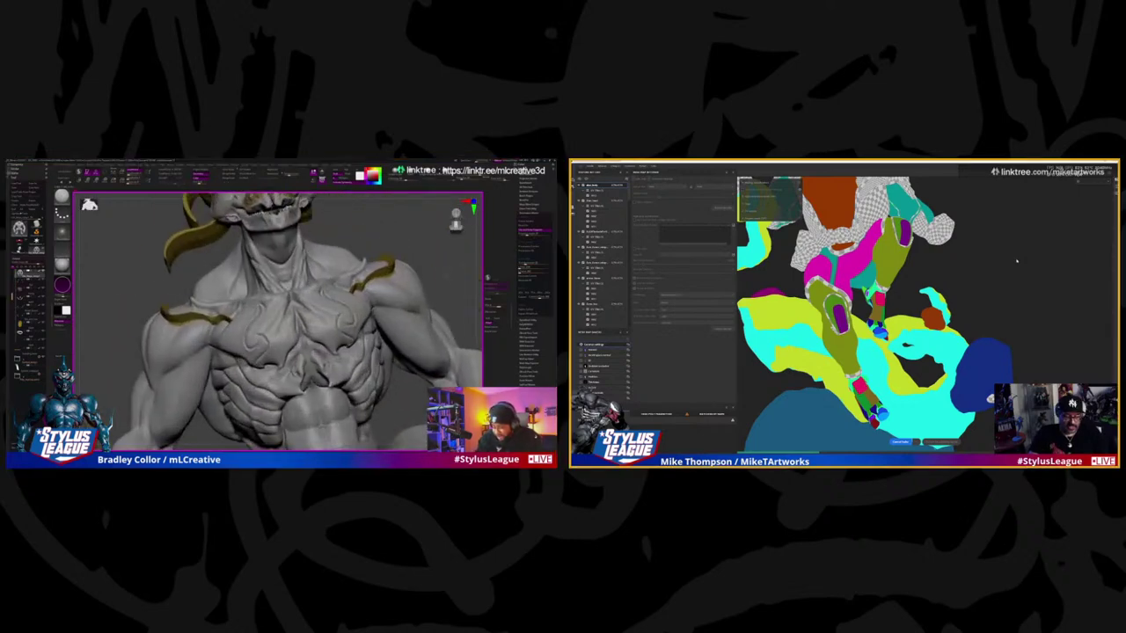
Step: Square the torso to the front and zoom out to show the whole upper body
key(shift+f)
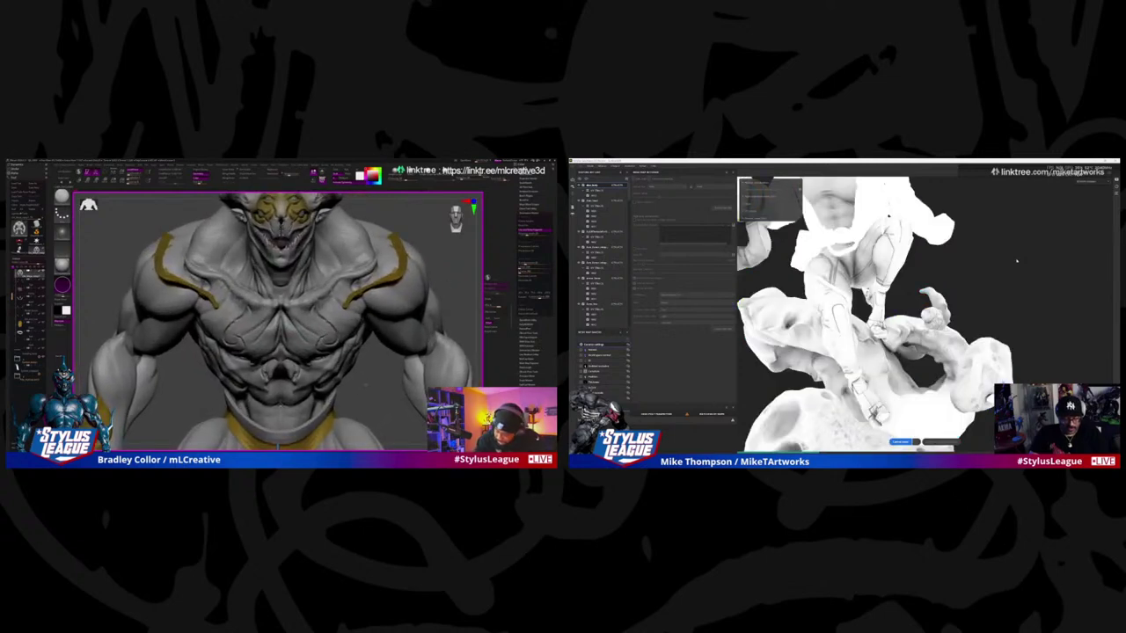
drag(387, 369, 339, 410)
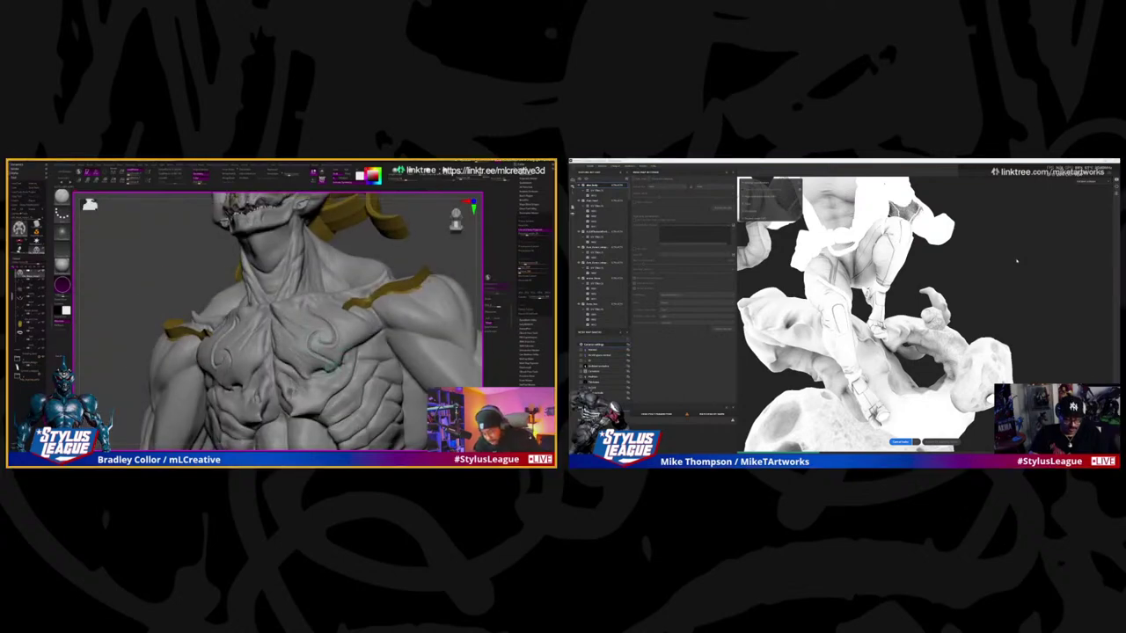
mouse_move(408, 245)
mouse_down()
mouse_move(400, 281)
mouse_move(400, 252)
mouse_up()
drag(400, 380, 396, 396)
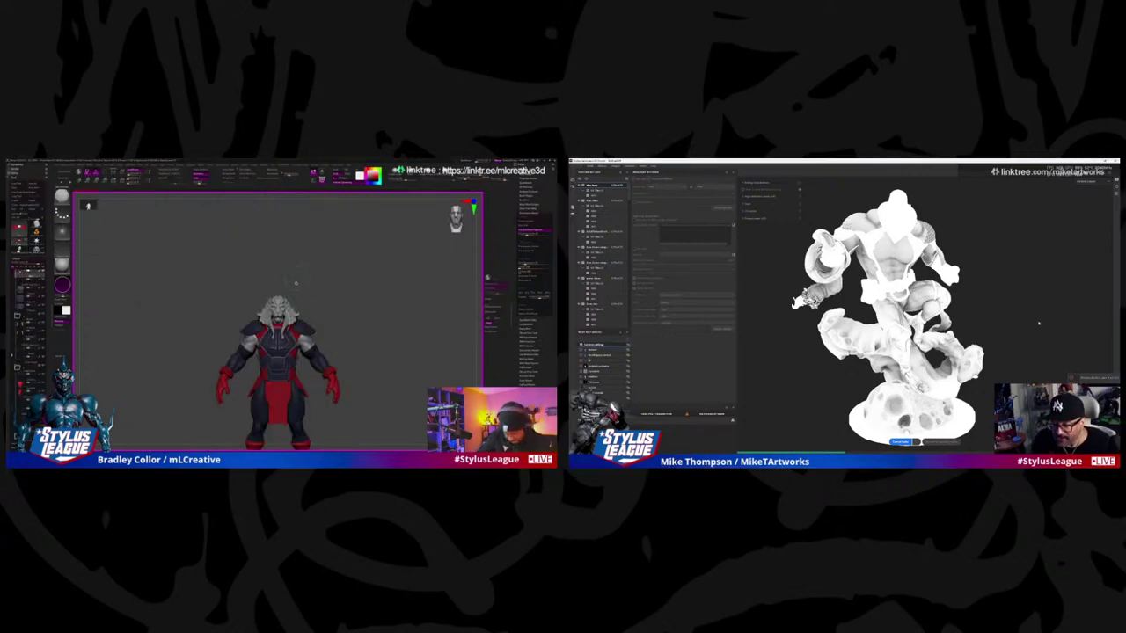
Step: Frame the full hero figure on its pedestal and switch the statue preview to wireframe
key(f)
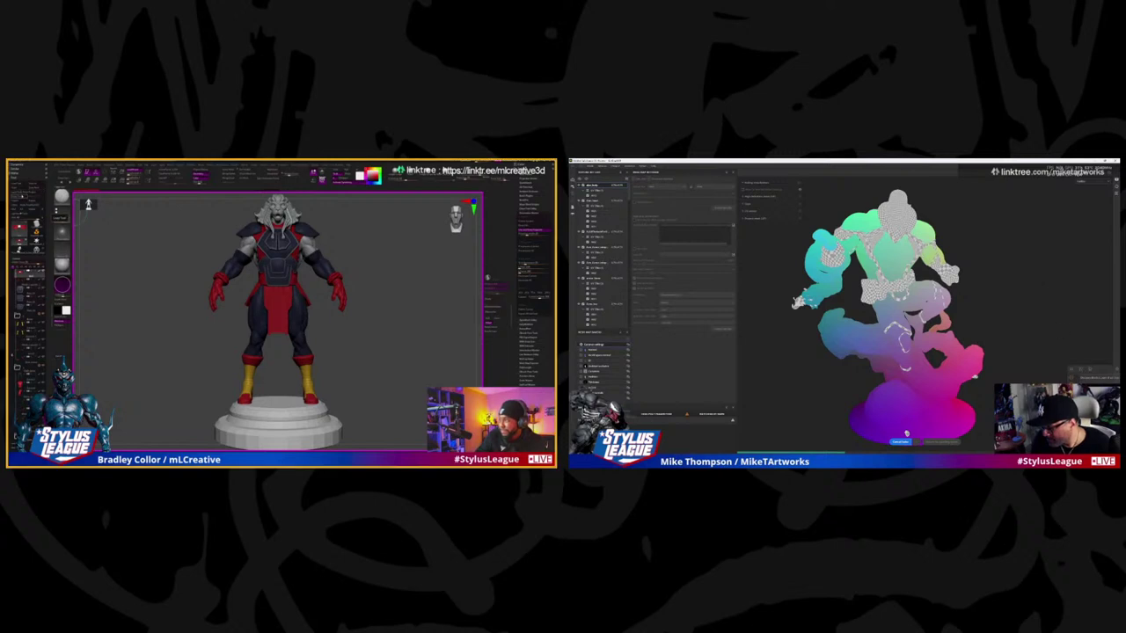
mouse_move(53, 220)
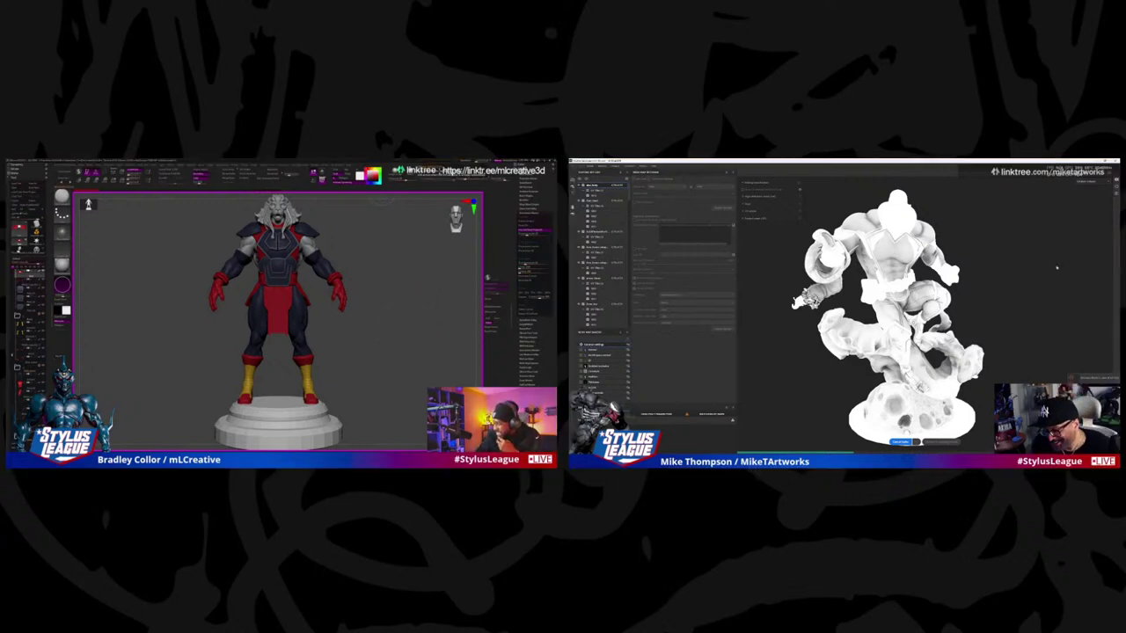
key(w)
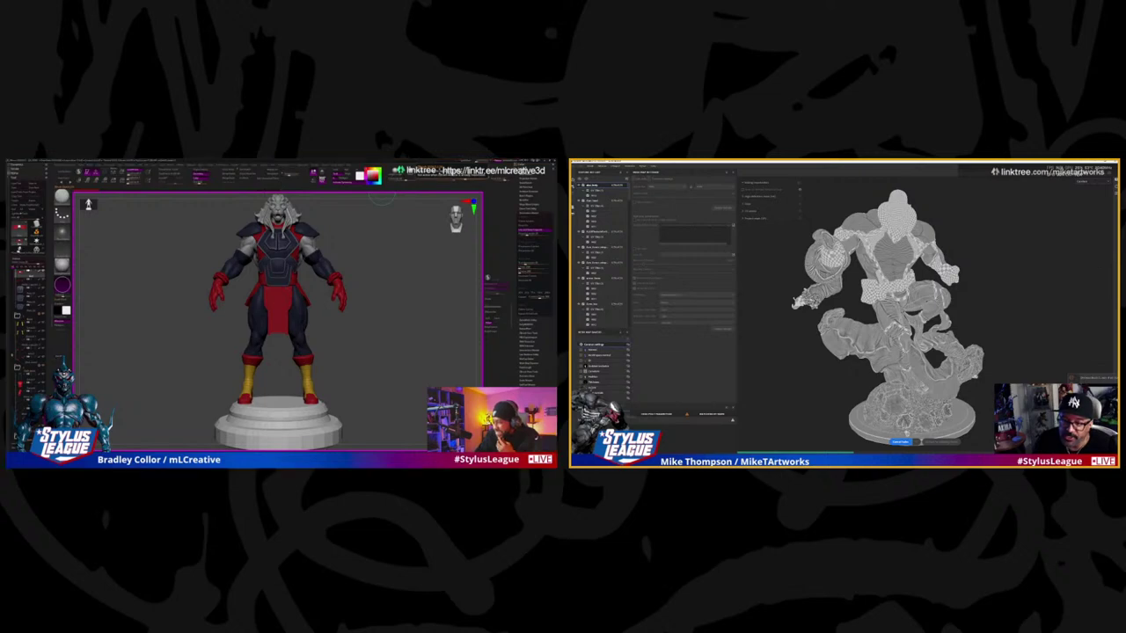